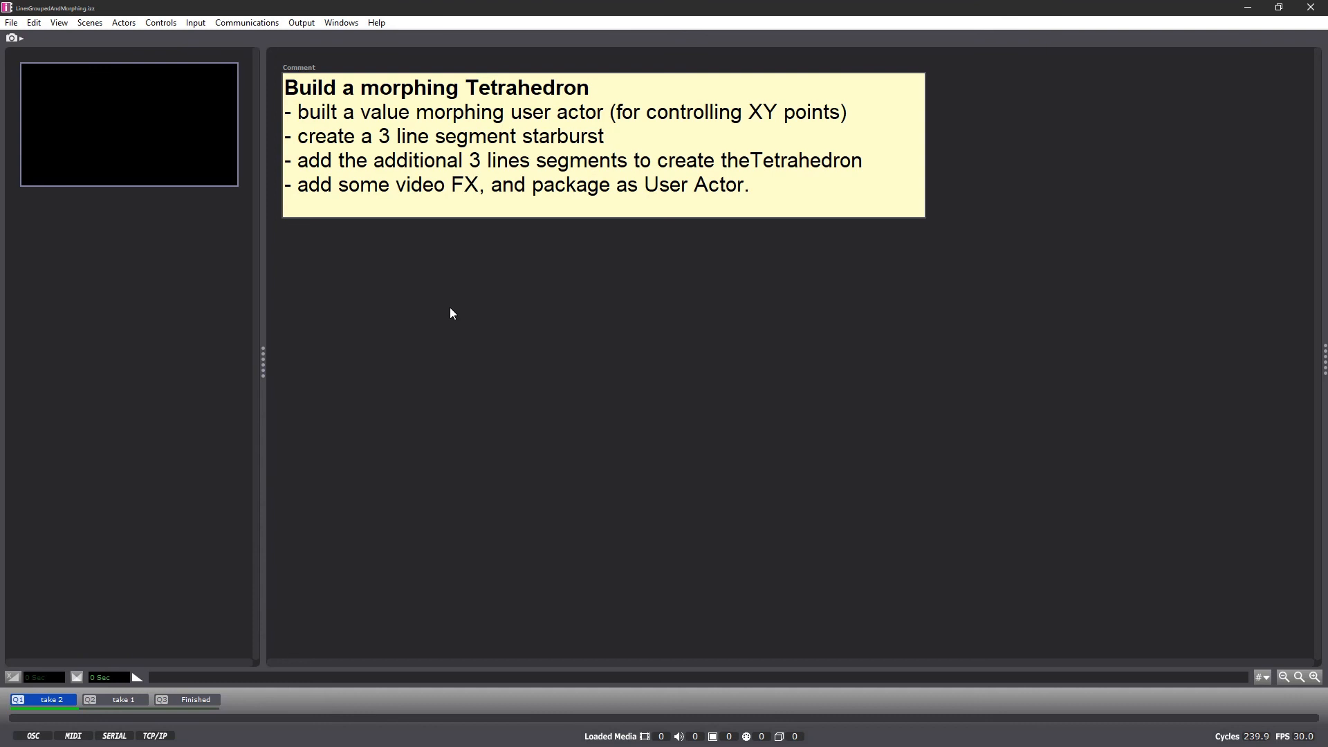
# Add a Random actor to the empty area below the comment.
pyautogui.doubleClick(526, 348)
pyautogui.write('random')
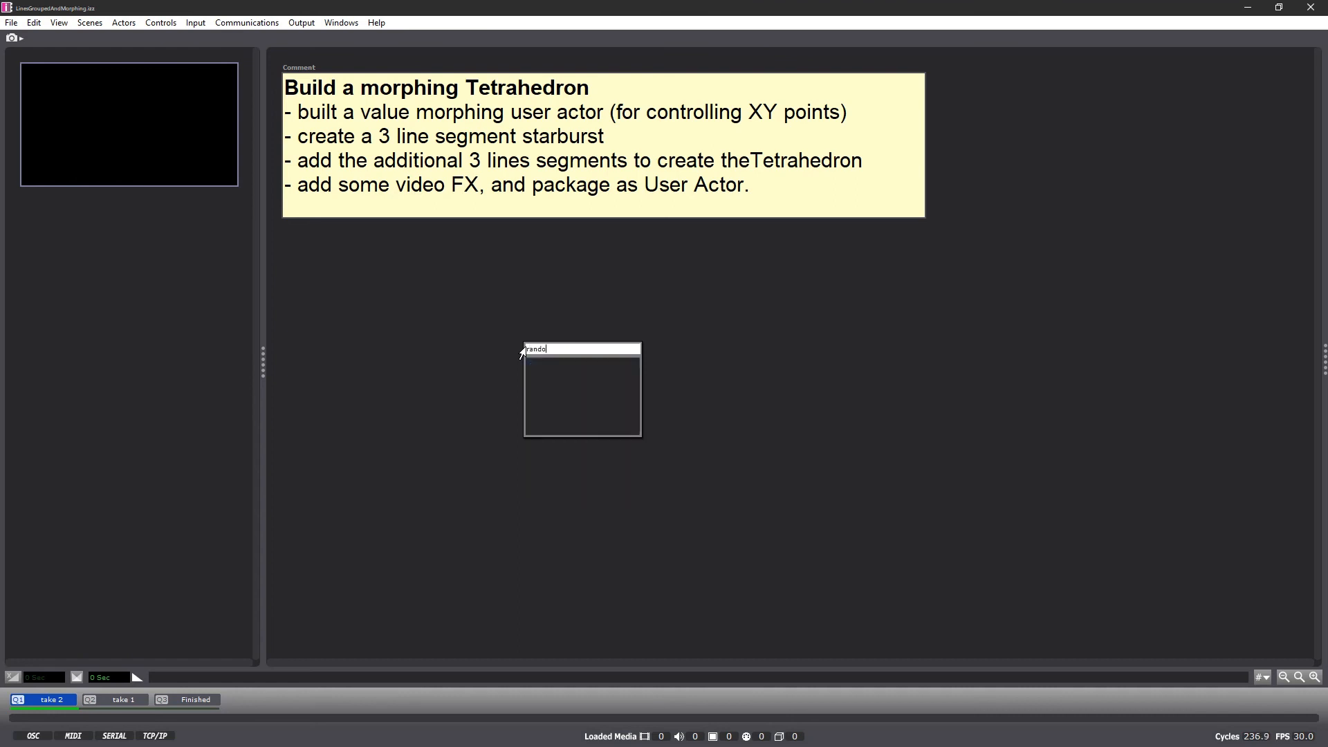
pyautogui.press('Return')
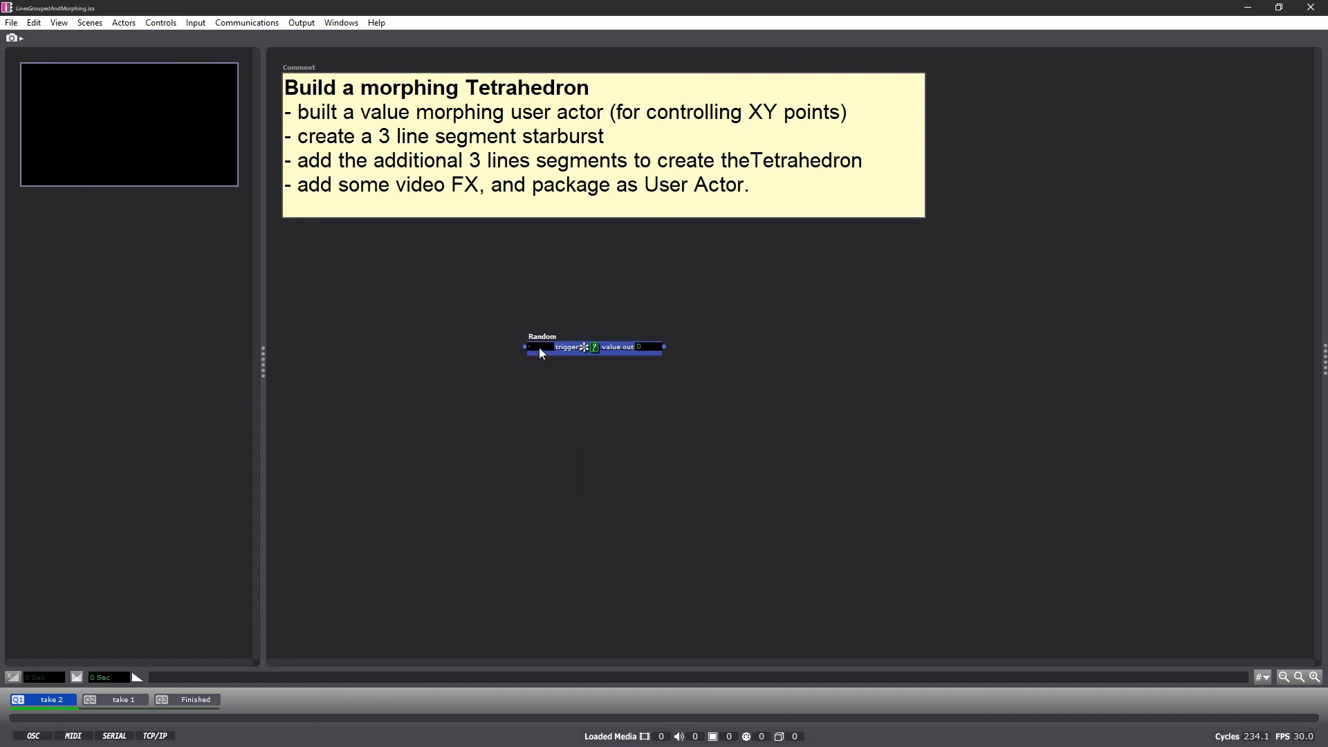
# Fire the Random actor's trigger input several times to test its value output.
pyautogui.click(535, 347)
pyautogui.click(536, 348)
pyautogui.click(535, 348)
pyautogui.click(535, 348)
pyautogui.click(536, 348)
pyautogui.click(536, 349)
pyautogui.click(536, 348)
pyautogui.click(503, 300)
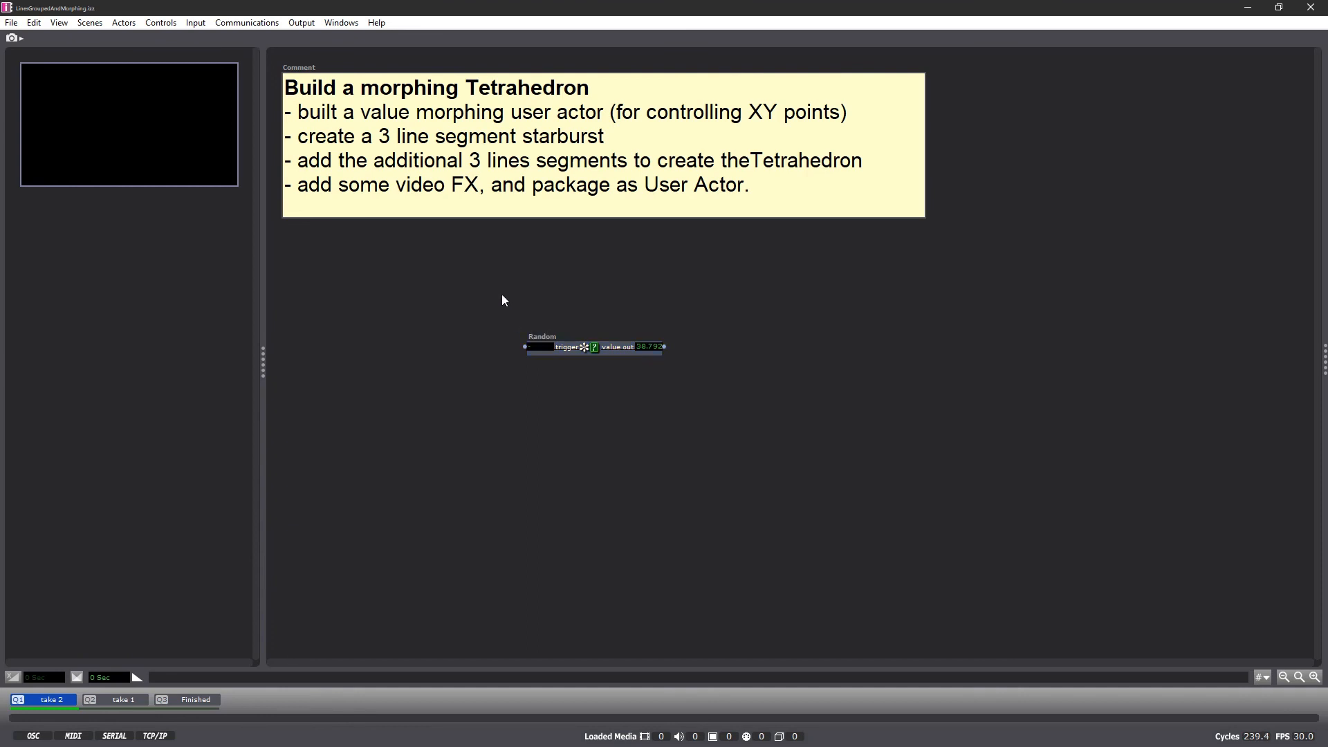
# Duplicate the Random actor directly below the original and add a Pulse Generator actor above the pair.
pyautogui.moveTo(542, 335); pyautogui.dragTo(534, 328)
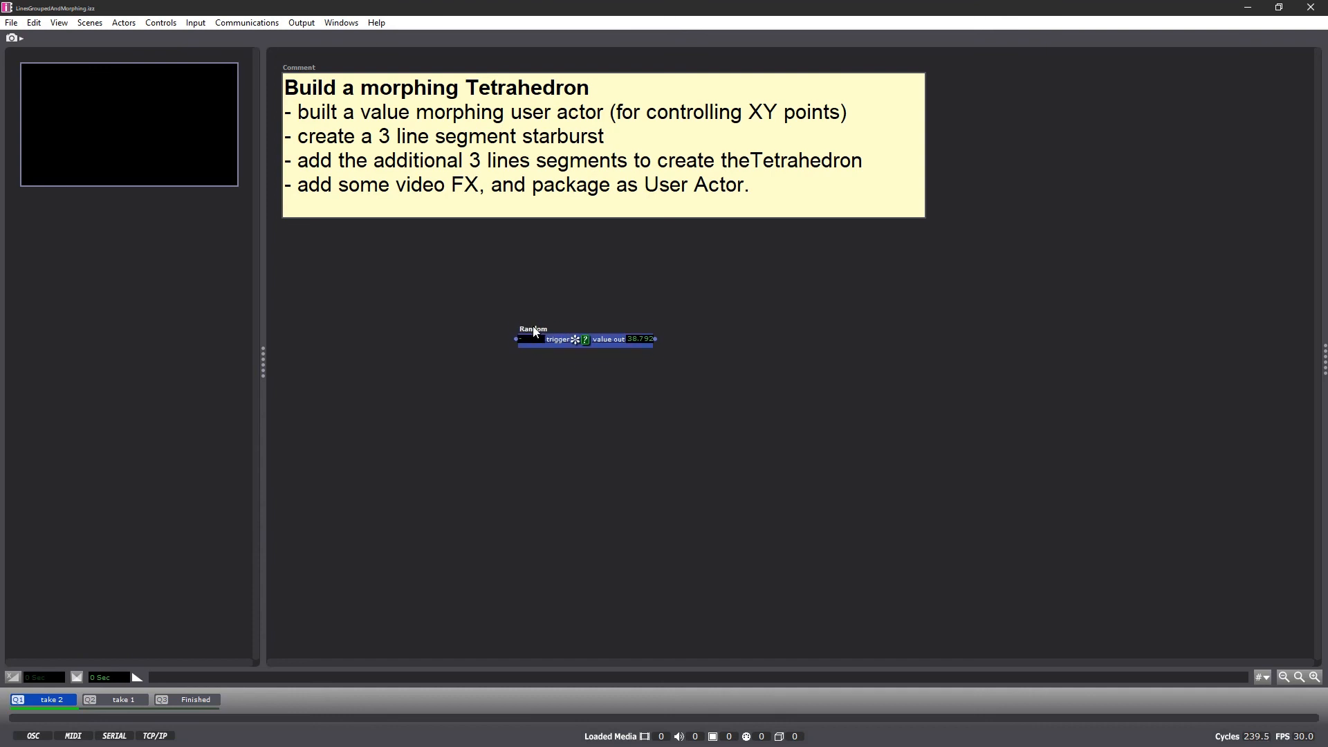
pyautogui.moveTo(542, 333); pyautogui.dragTo(542, 365)
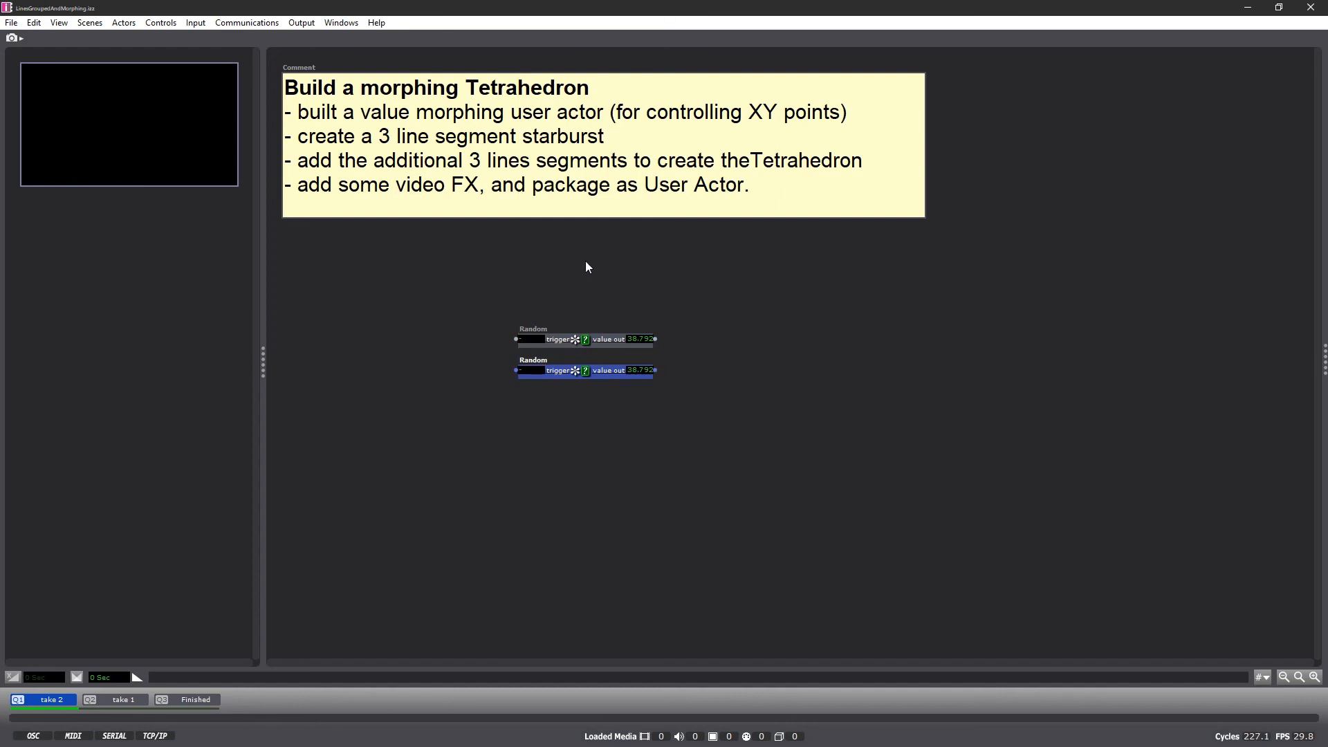
pyautogui.doubleClick(553, 276)
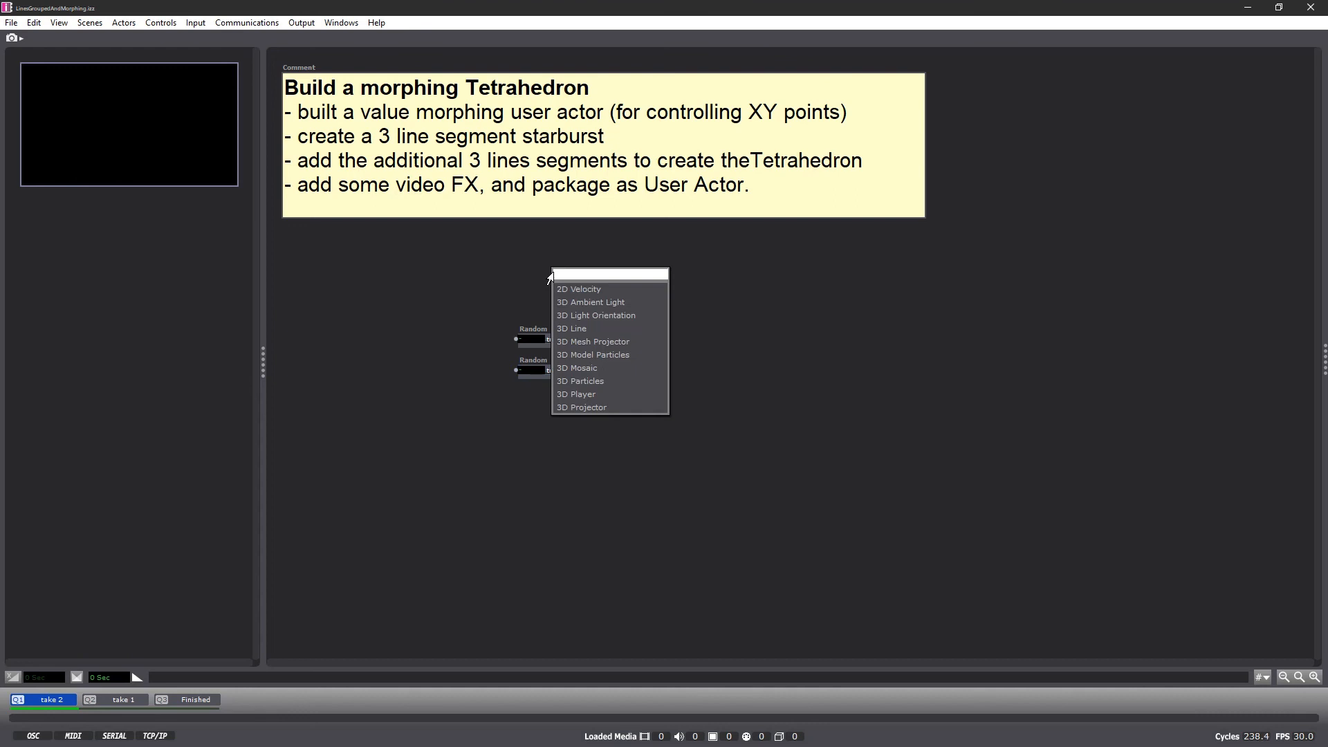
pyautogui.write('pulse')
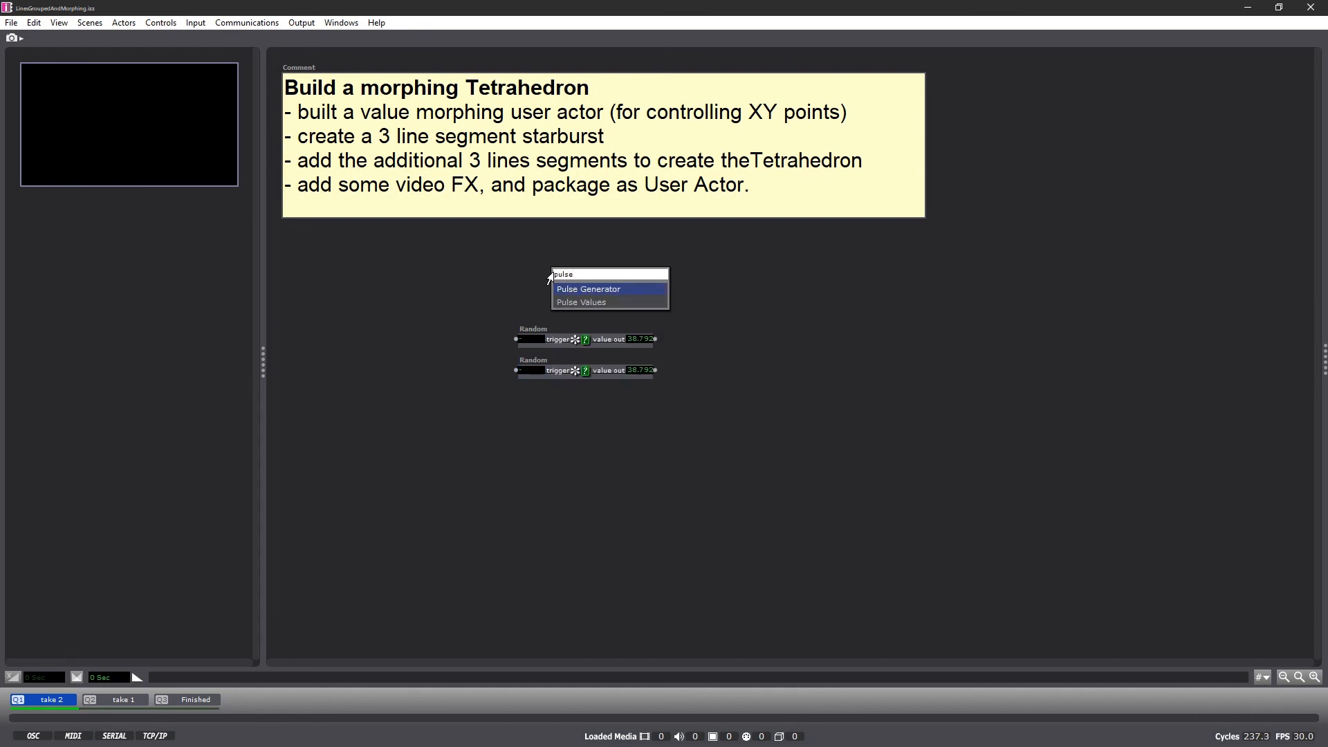
pyautogui.press('Return')
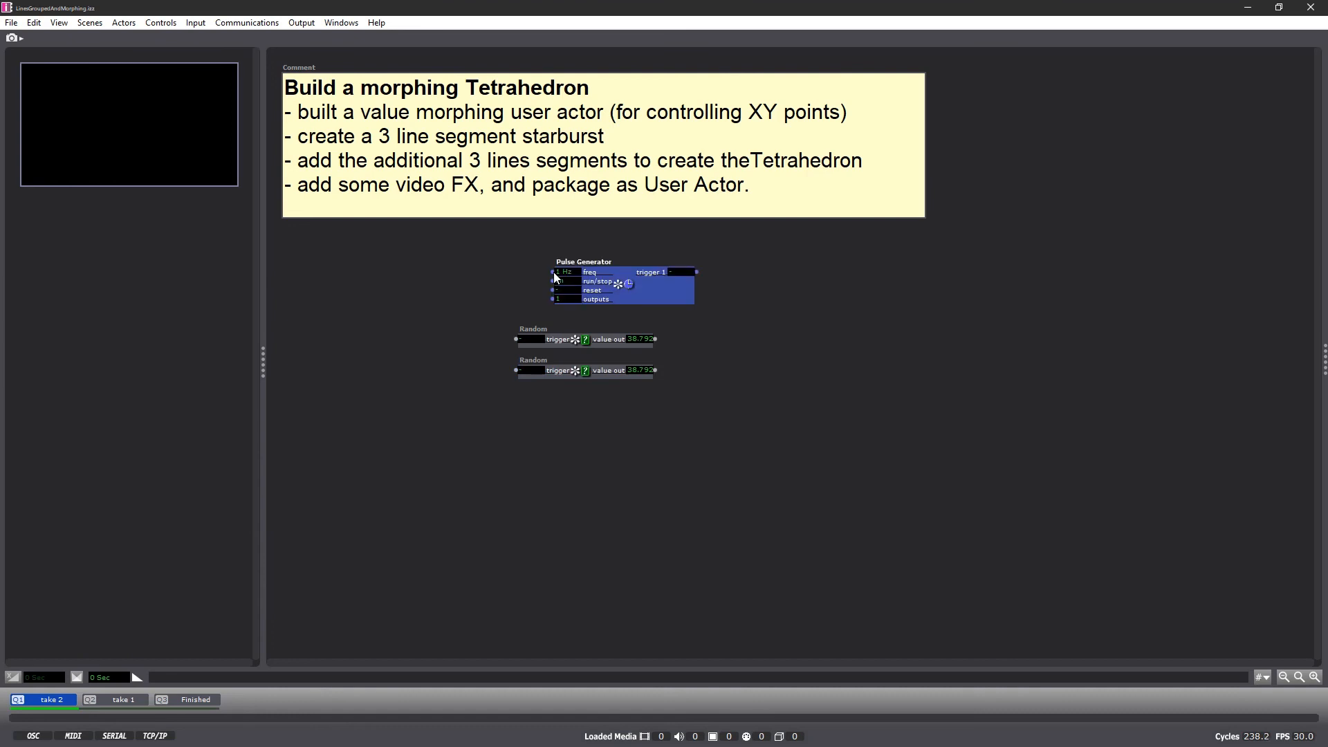
pyautogui.moveTo(575, 263); pyautogui.dragTo(539, 273)
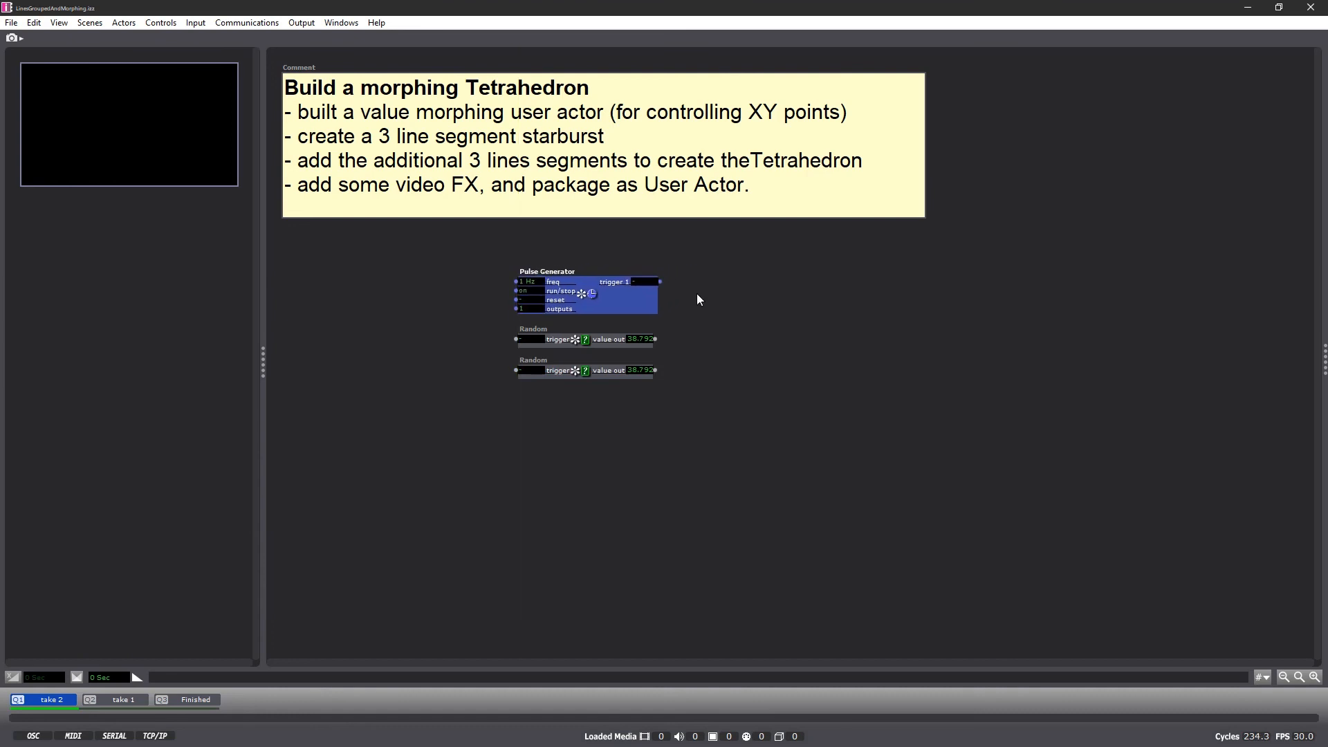
# Connect the Pulse Generator's trigger 1 output to the trigger inputs of both Random actors.
pyautogui.click(661, 282)
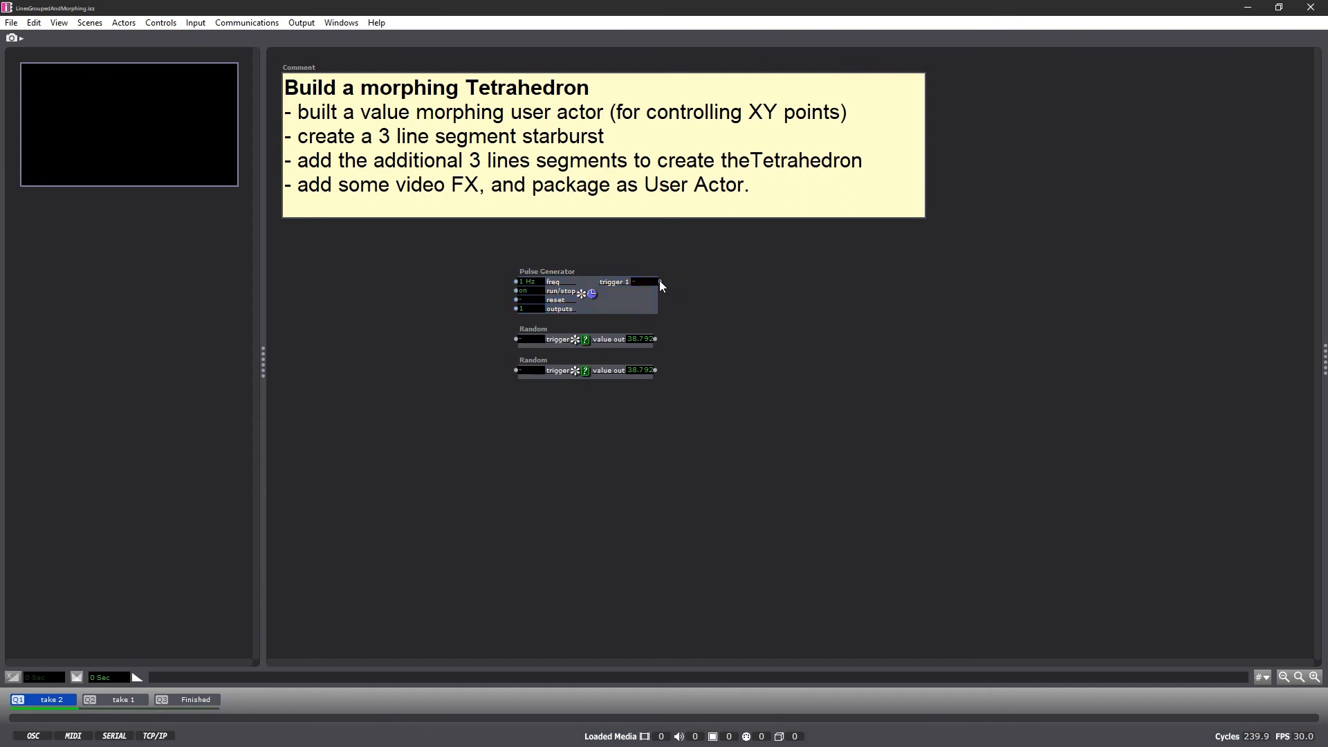
pyautogui.moveTo(659, 280); pyautogui.dragTo(514, 338)
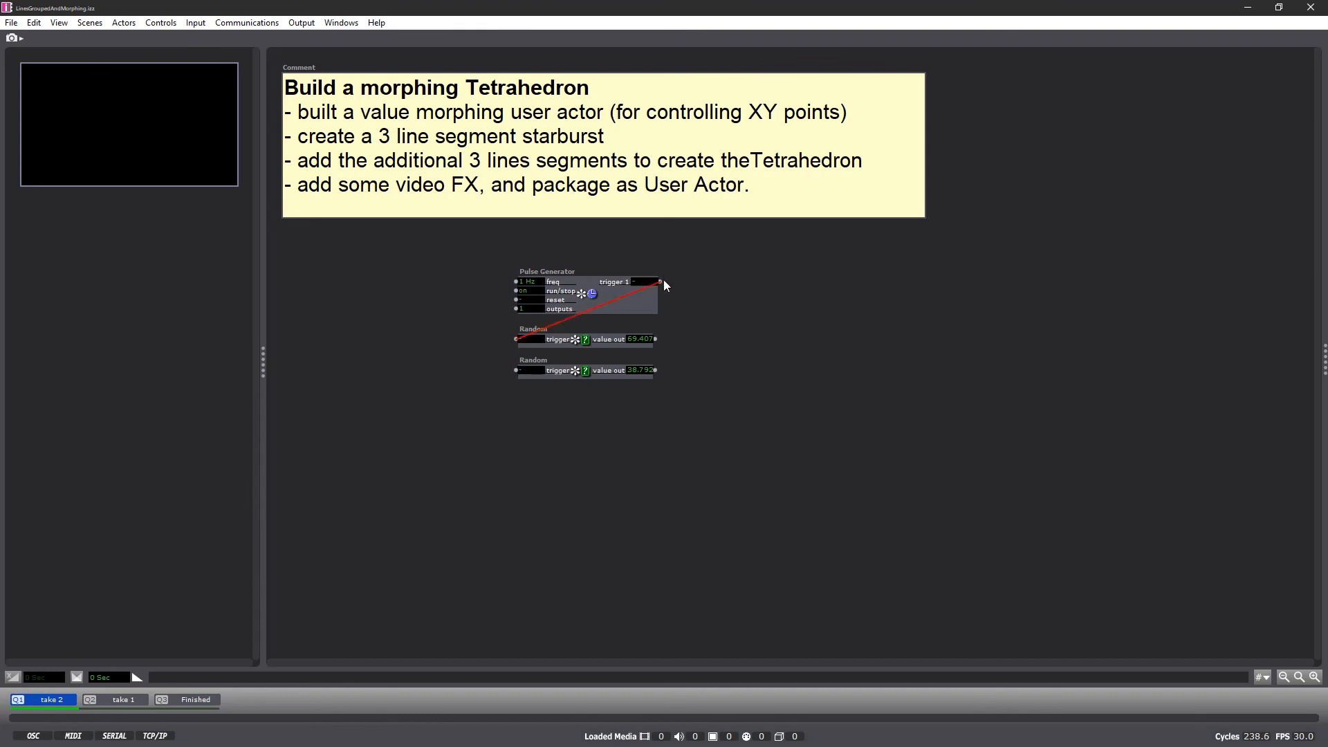
pyautogui.moveTo(661, 281); pyautogui.dragTo(518, 369)
# Add a Smoother actor beside the upper Random and connect that Random's value out to the Smoother's value in.
pyautogui.doubleClick(734, 350)
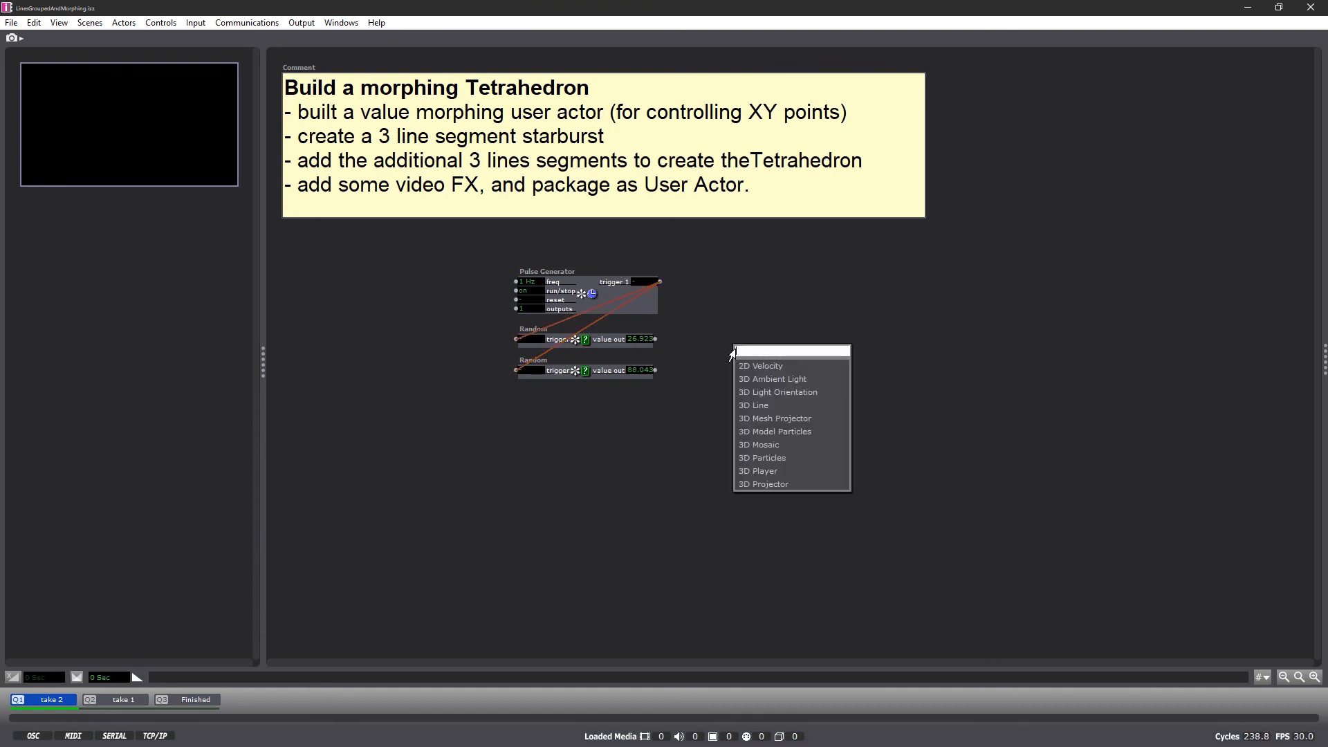
pyautogui.write('smoother')
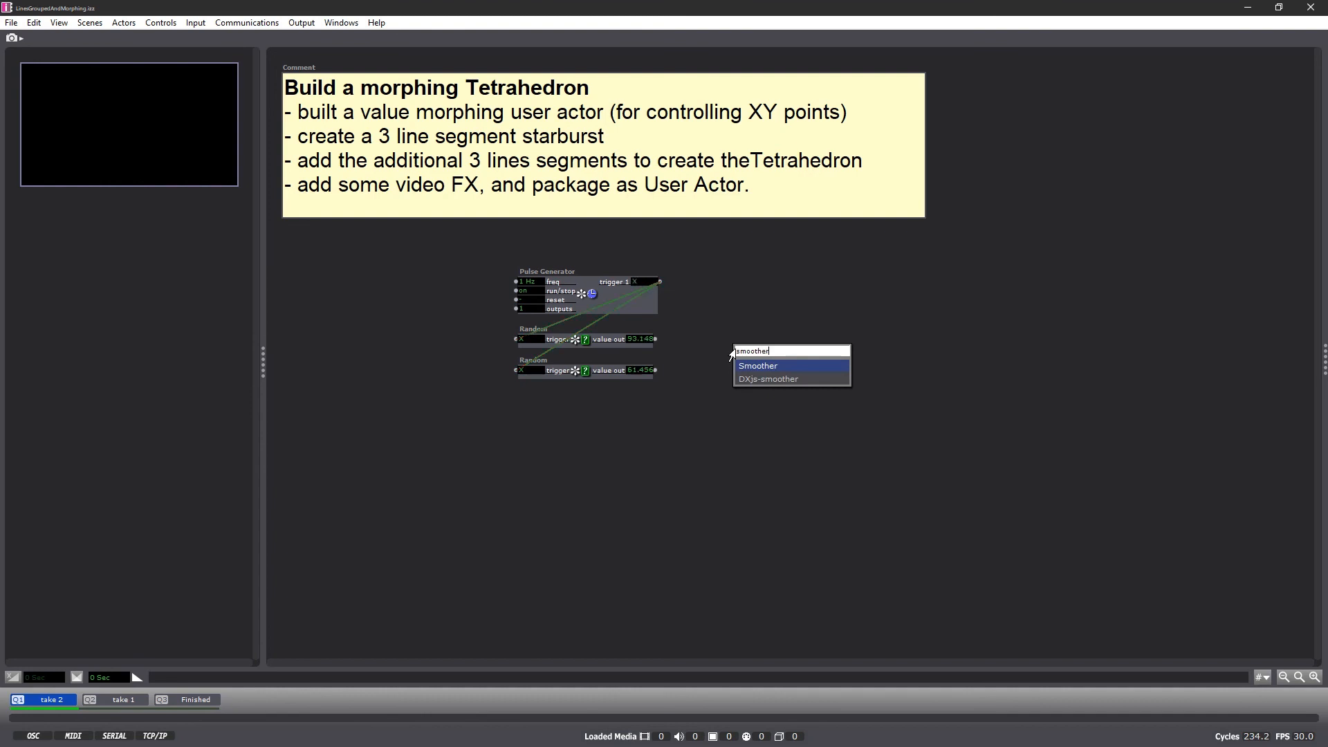
pyautogui.press('Return')
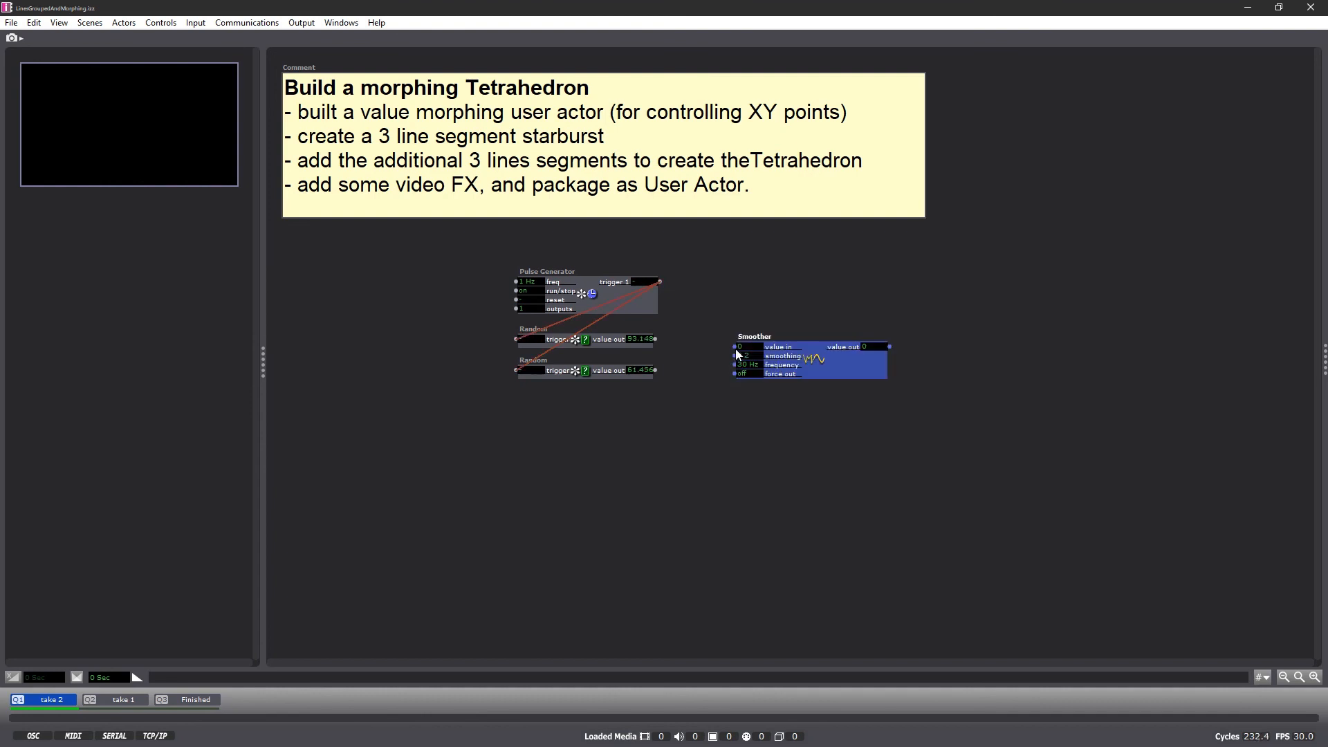
pyautogui.moveTo(752, 340); pyautogui.dragTo(712, 332)
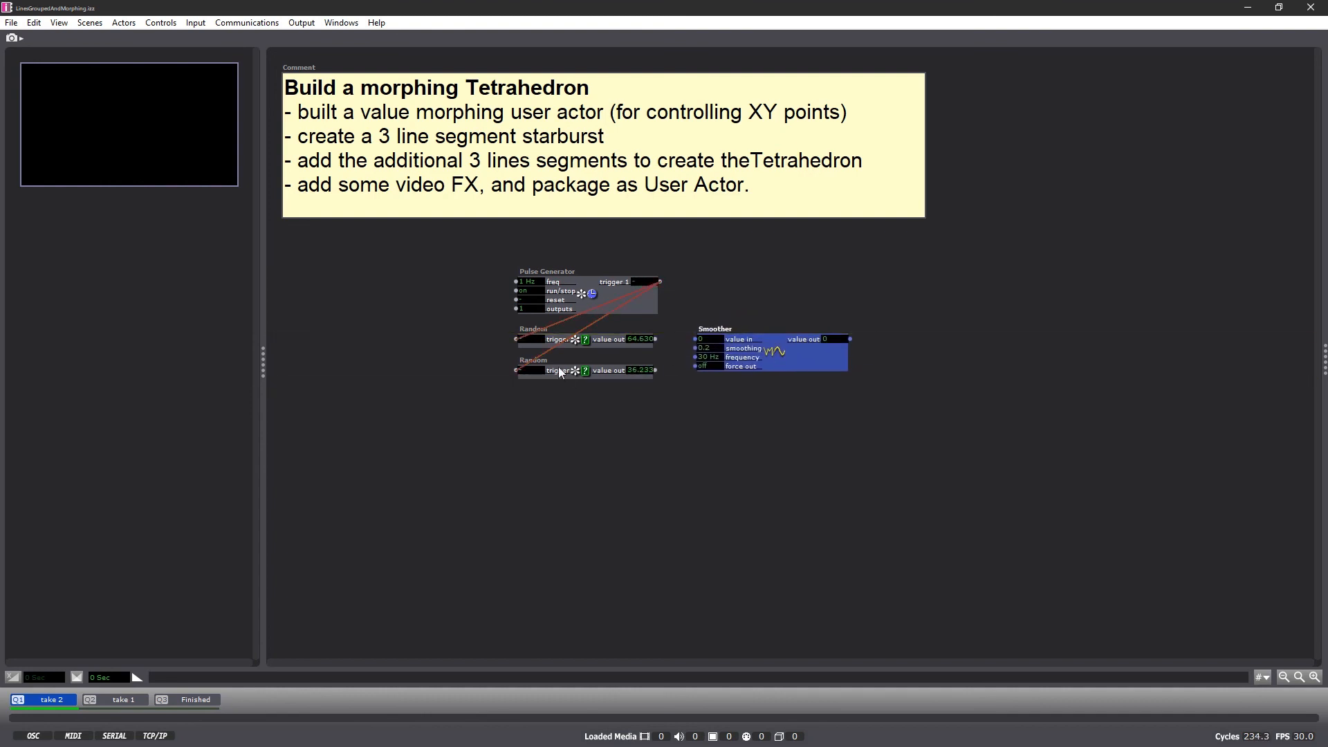
pyautogui.moveTo(561, 372); pyautogui.dragTo(544, 392)
pyautogui.click(720, 424)
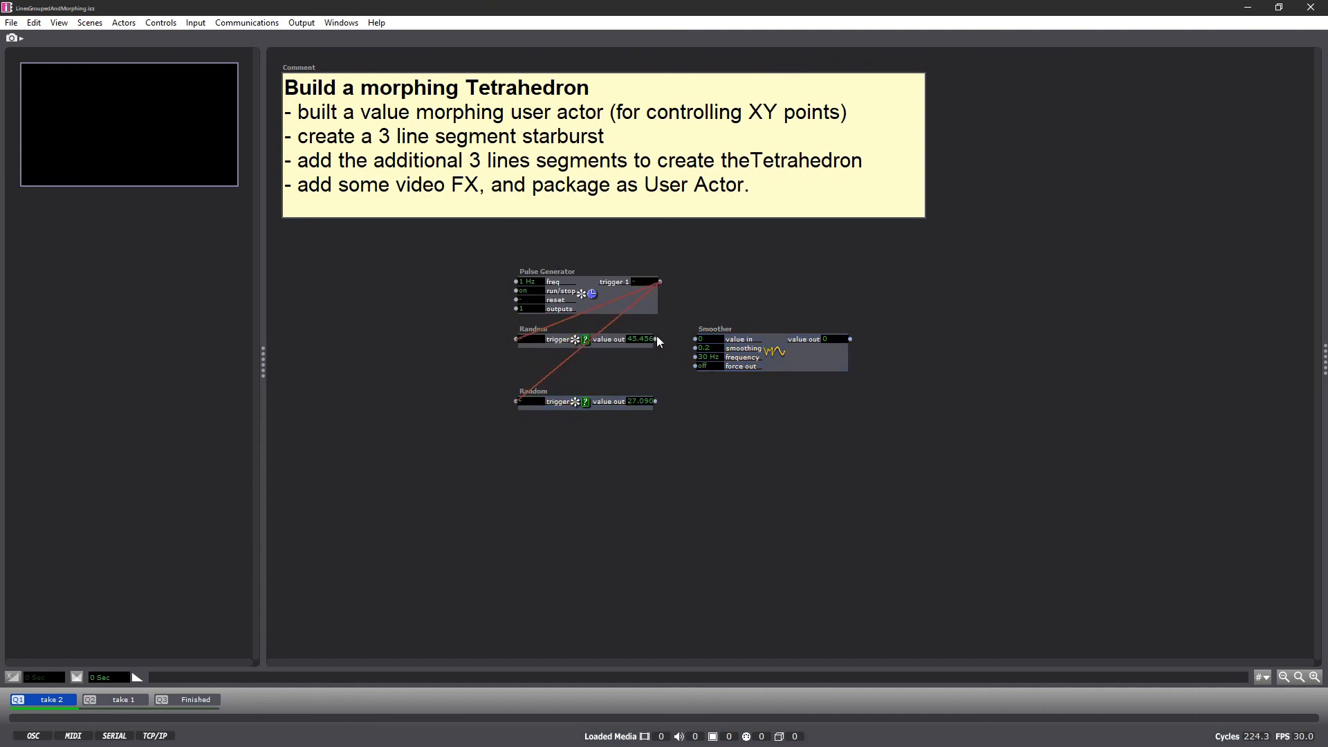
pyautogui.moveTo(656, 339); pyautogui.dragTo(695, 339)
# Duplicate the Smoother beside the lower Random and connect that Random's value out to the copy's value in.
pyautogui.click(795, 363)
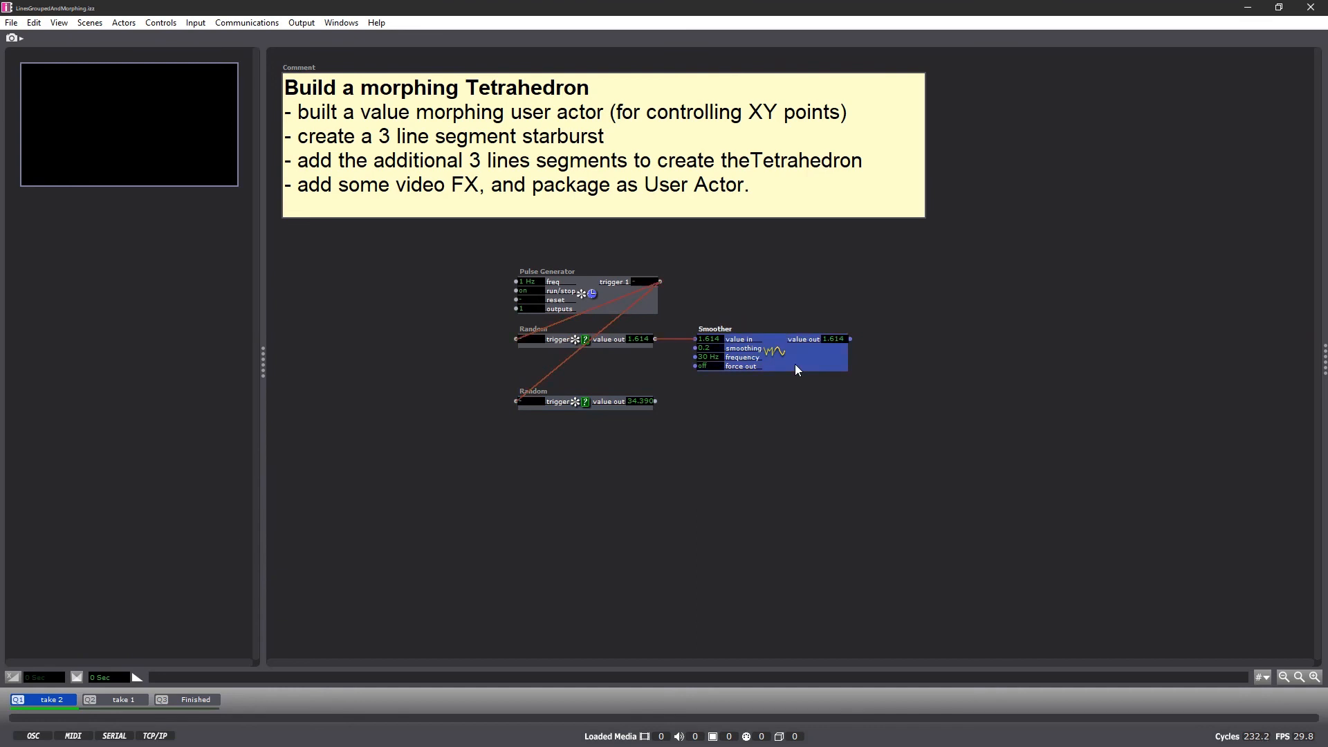
pyautogui.hotkey('ctrl', 'd')
pyautogui.moveTo(795, 364); pyautogui.dragTo(780, 415)
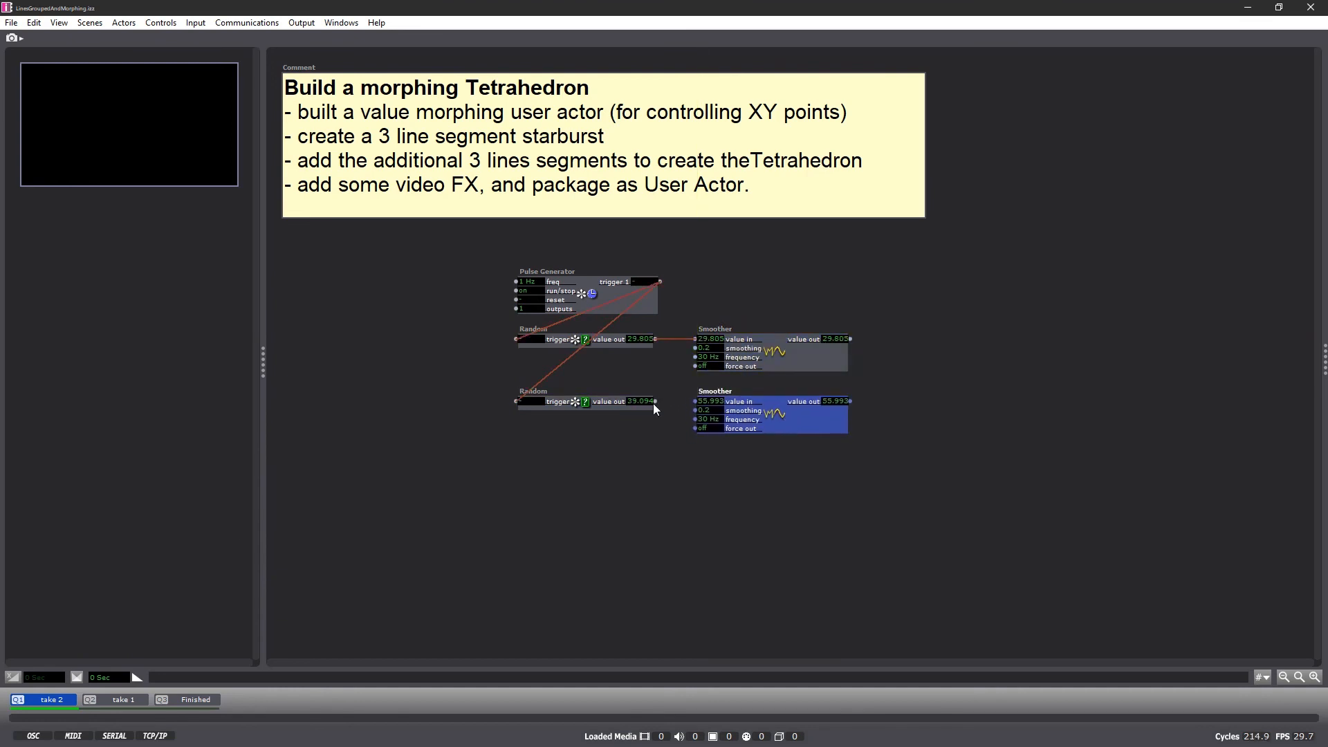
pyautogui.moveTo(655, 401); pyautogui.dragTo(695, 402)
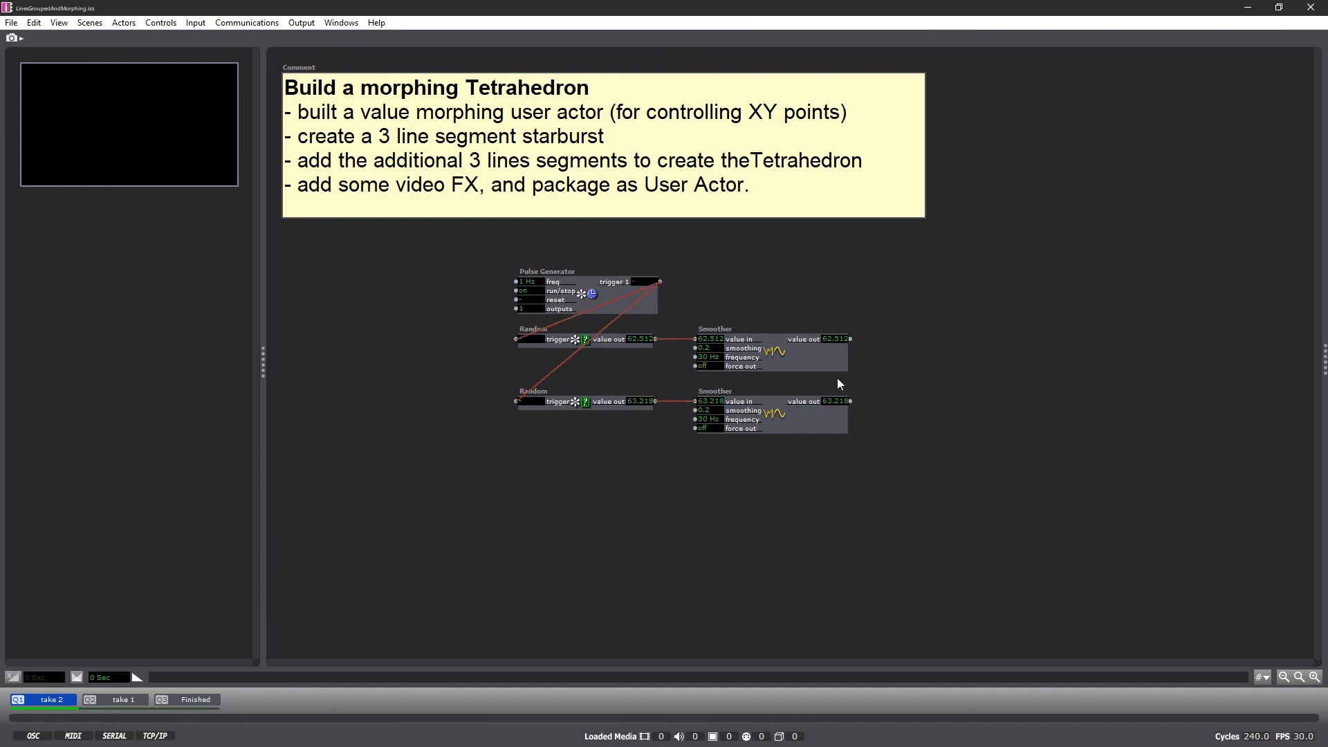
# Widen both Smoothers and limit the upper one's value out to 0–100 with graphic display enabled.
pyautogui.moveTo(850, 351); pyautogui.dragTo(912, 349)
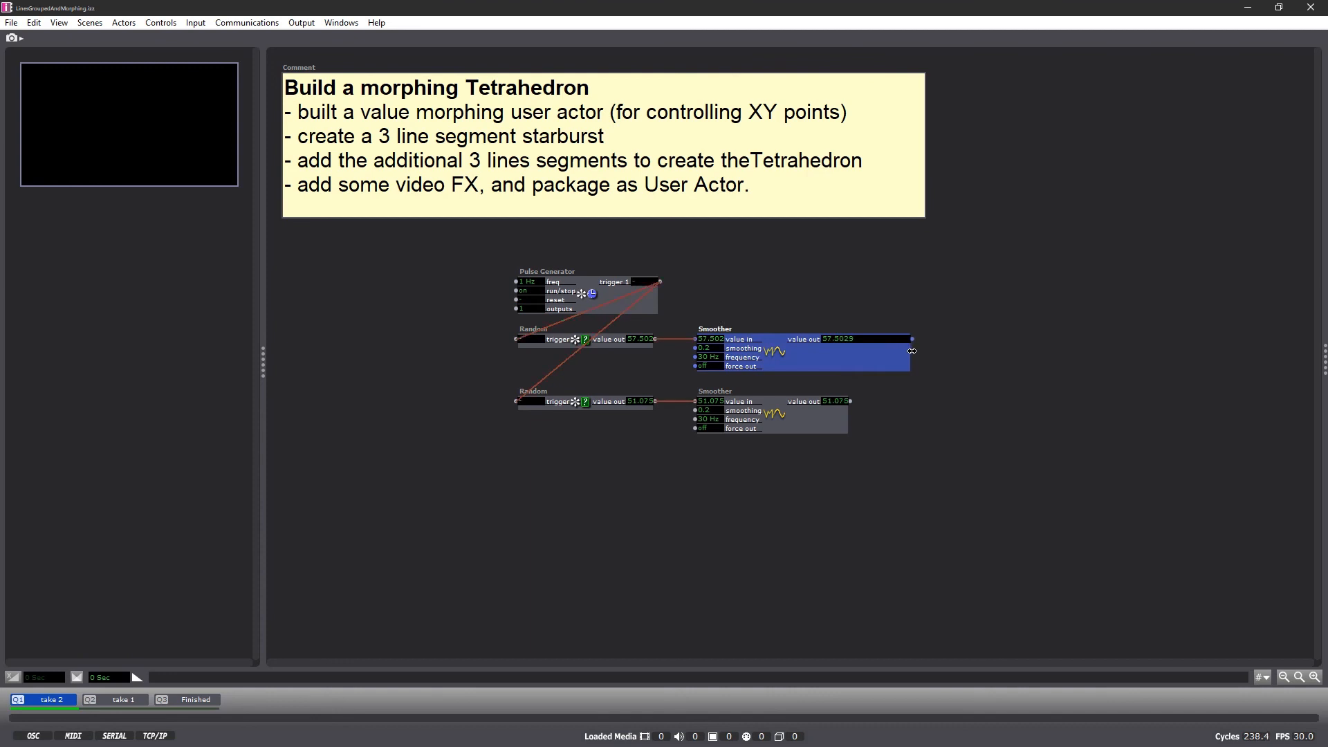
pyautogui.moveTo(848, 414); pyautogui.dragTo(909, 364)
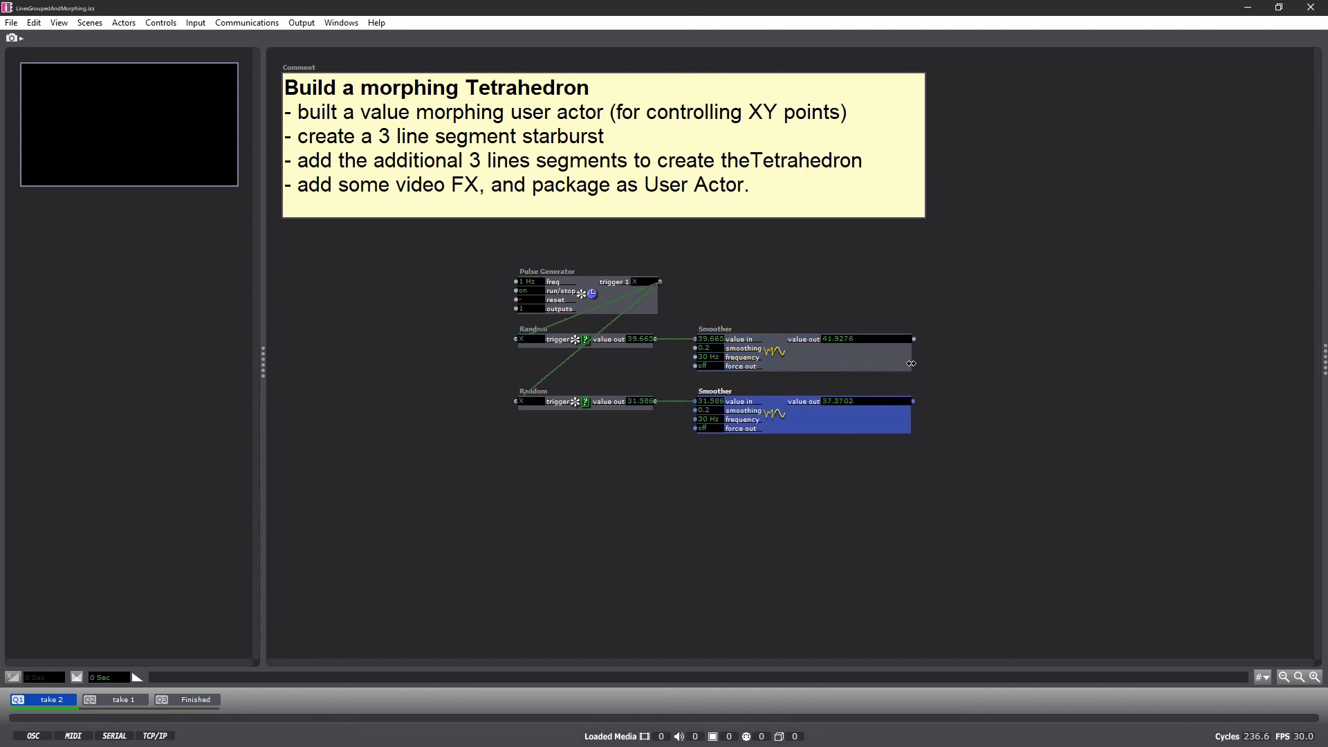
pyautogui.doubleClick(808, 337)
pyautogui.click(994, 400)
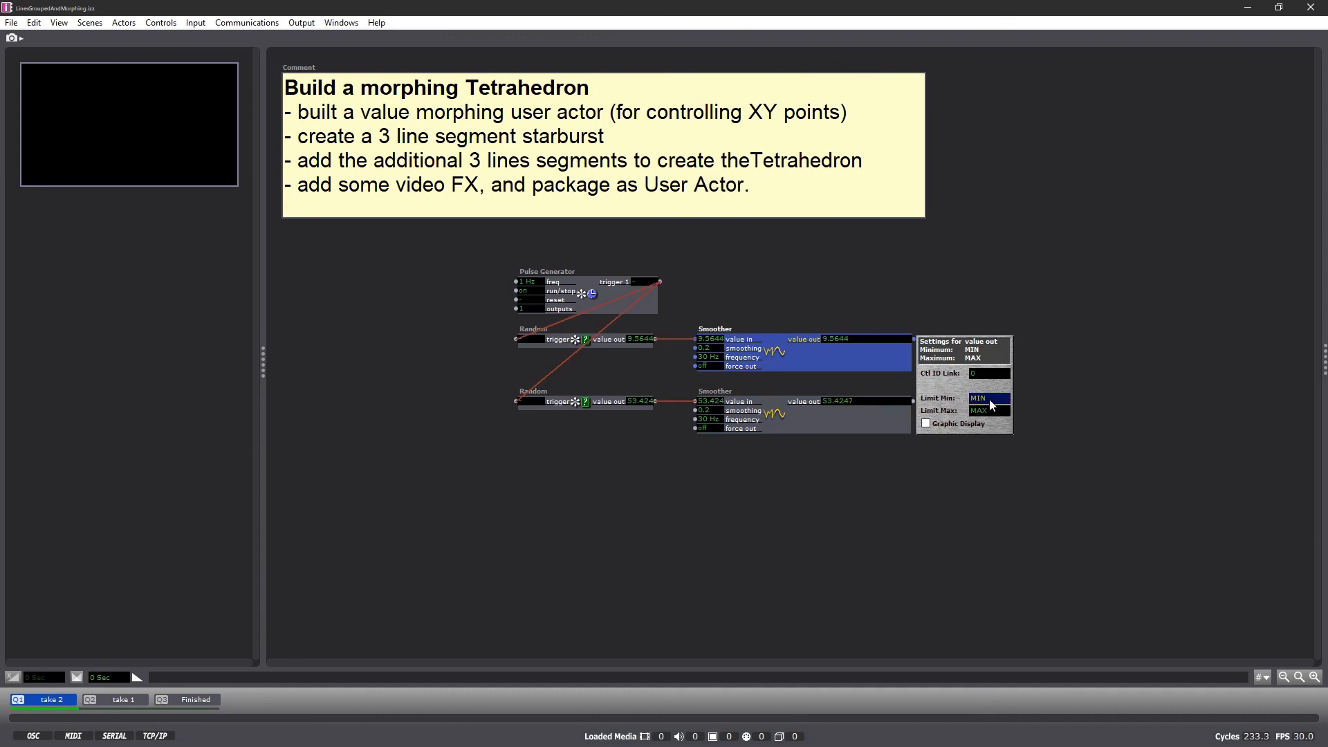
pyautogui.write('0')
pyautogui.write('100')
pyautogui.click(926, 423)
pyautogui.click(901, 458)
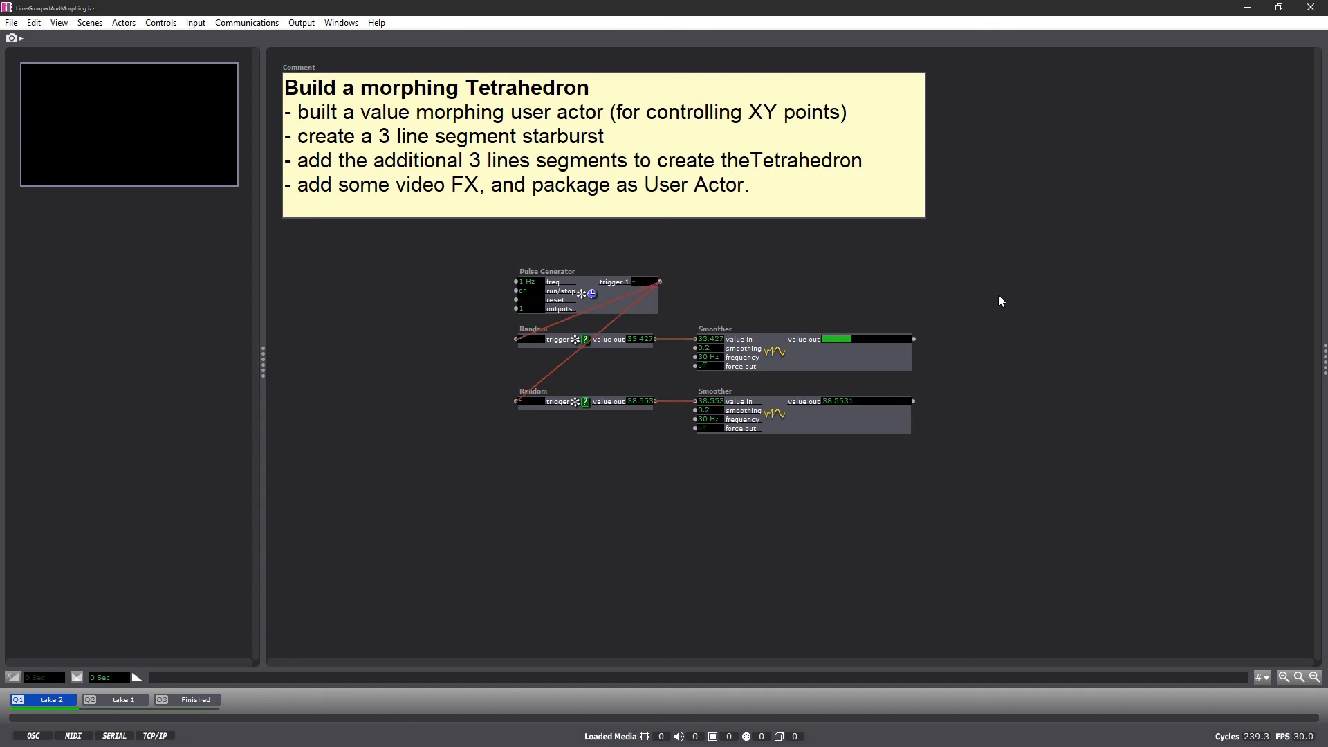
# Set the smoothing of both Smoother actors to 0.8.
pyautogui.click(716, 350)
pyautogui.write('.8')
pyautogui.press('Return')
pyautogui.click(711, 410)
pyautogui.write('0.8')
pyautogui.press('Return')
# Add a Lines actor in the free space beyond the upper Smoother, aligned with it.
pyautogui.doubleClick(1016, 350)
pyautogui.write('lin')
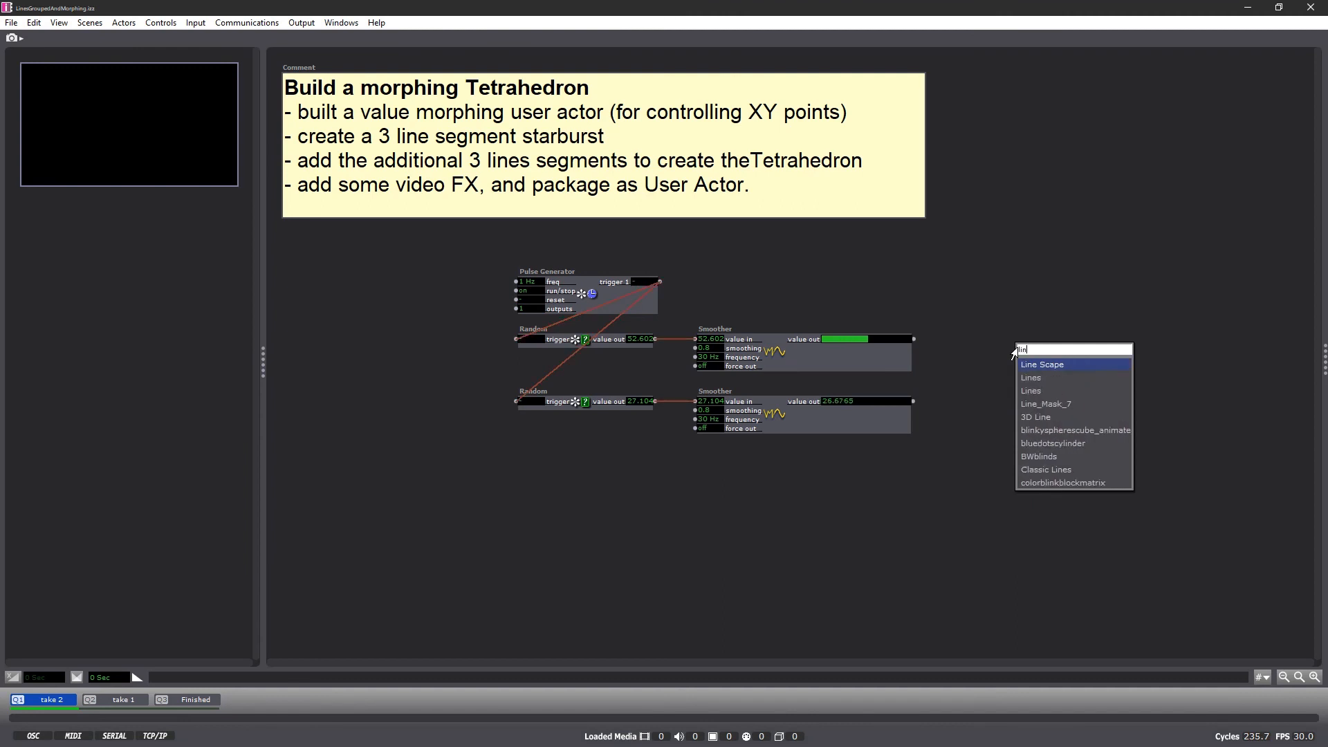
pyautogui.write('e')
pyautogui.press('Down')
pyautogui.press('Down')
pyautogui.press('Return')
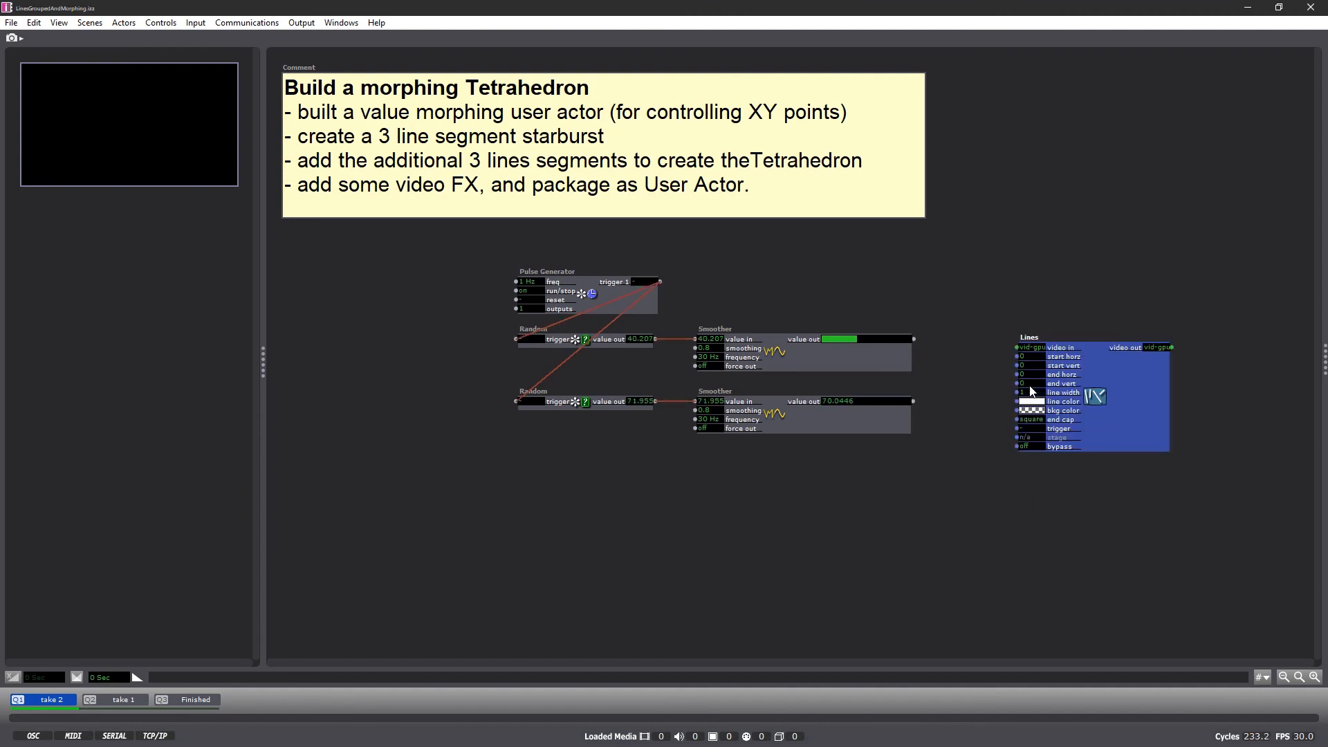
pyautogui.moveTo(1132, 358); pyautogui.dragTo(1134, 376)
pyautogui.click(1070, 235)
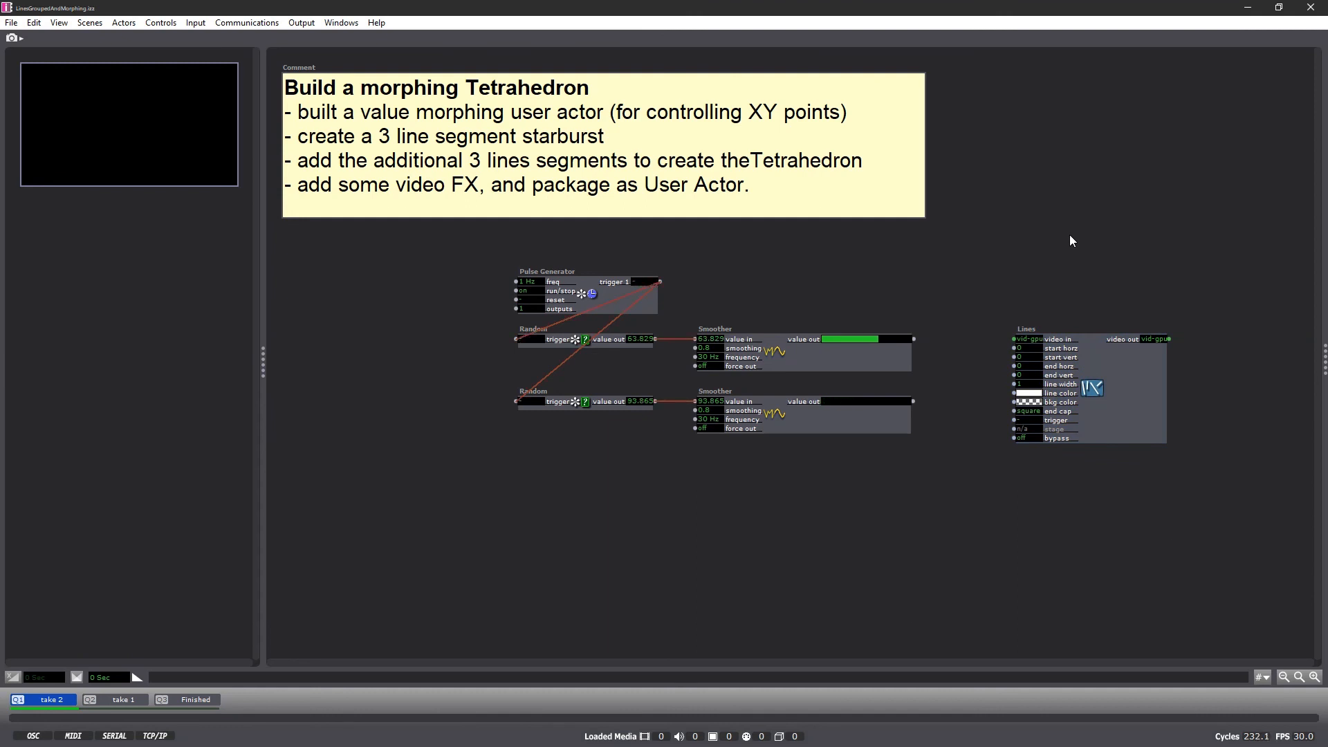
# Inspect the scale settings of the Lines actor's start horz and end horz inputs.
pyautogui.click(1058, 353)
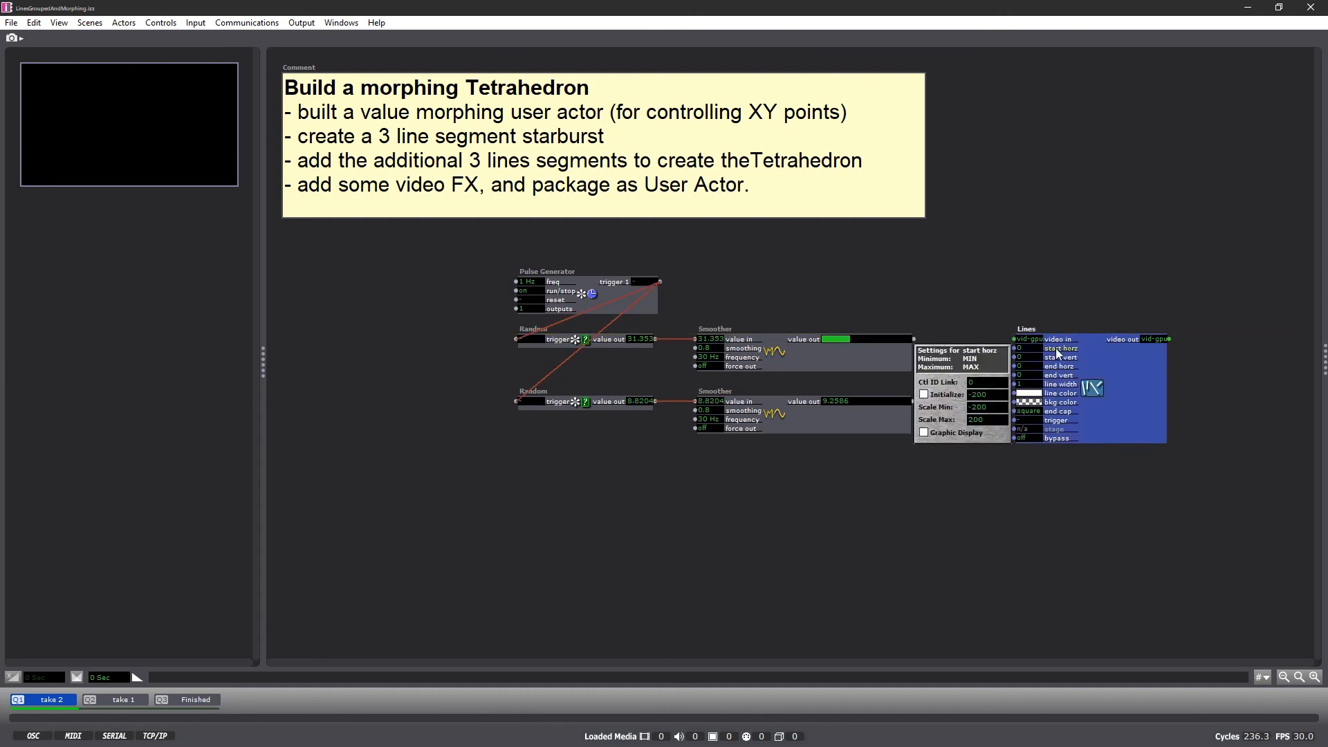
pyautogui.click(1052, 367)
pyautogui.click(1061, 289)
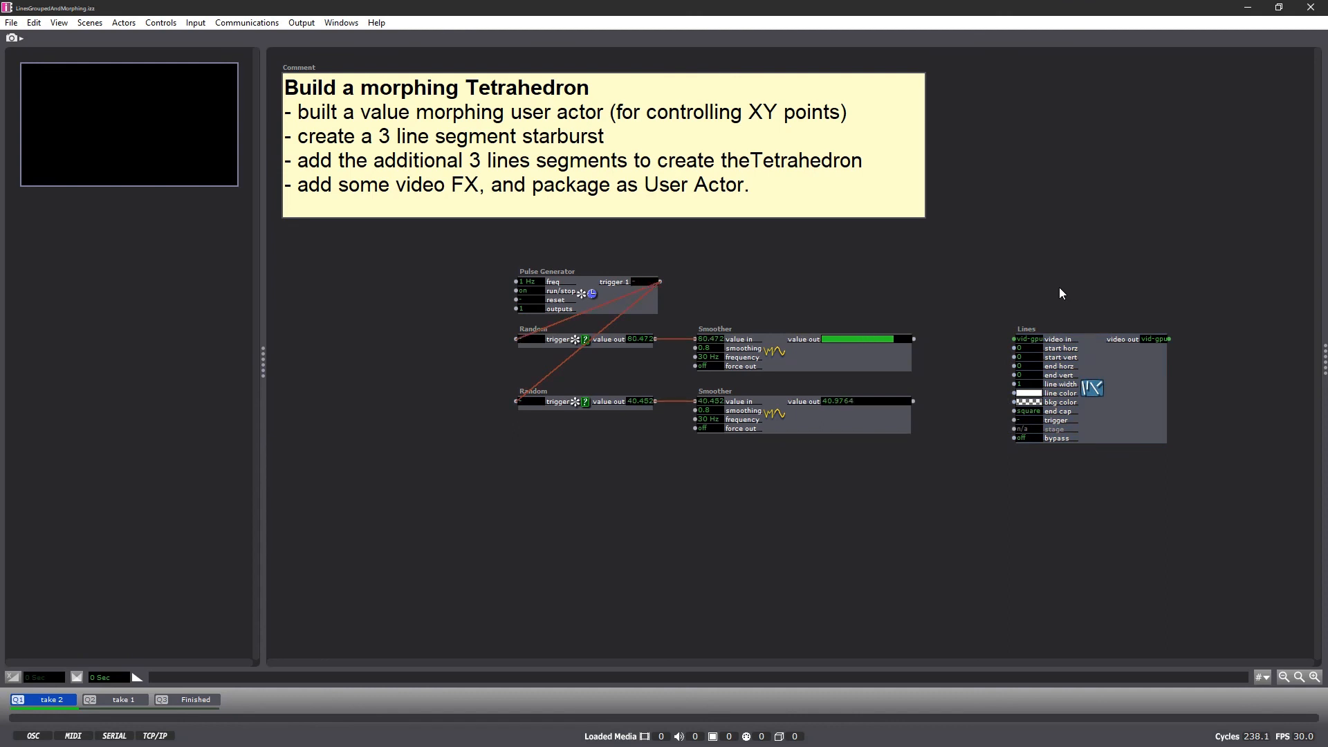
pyautogui.click(1052, 351)
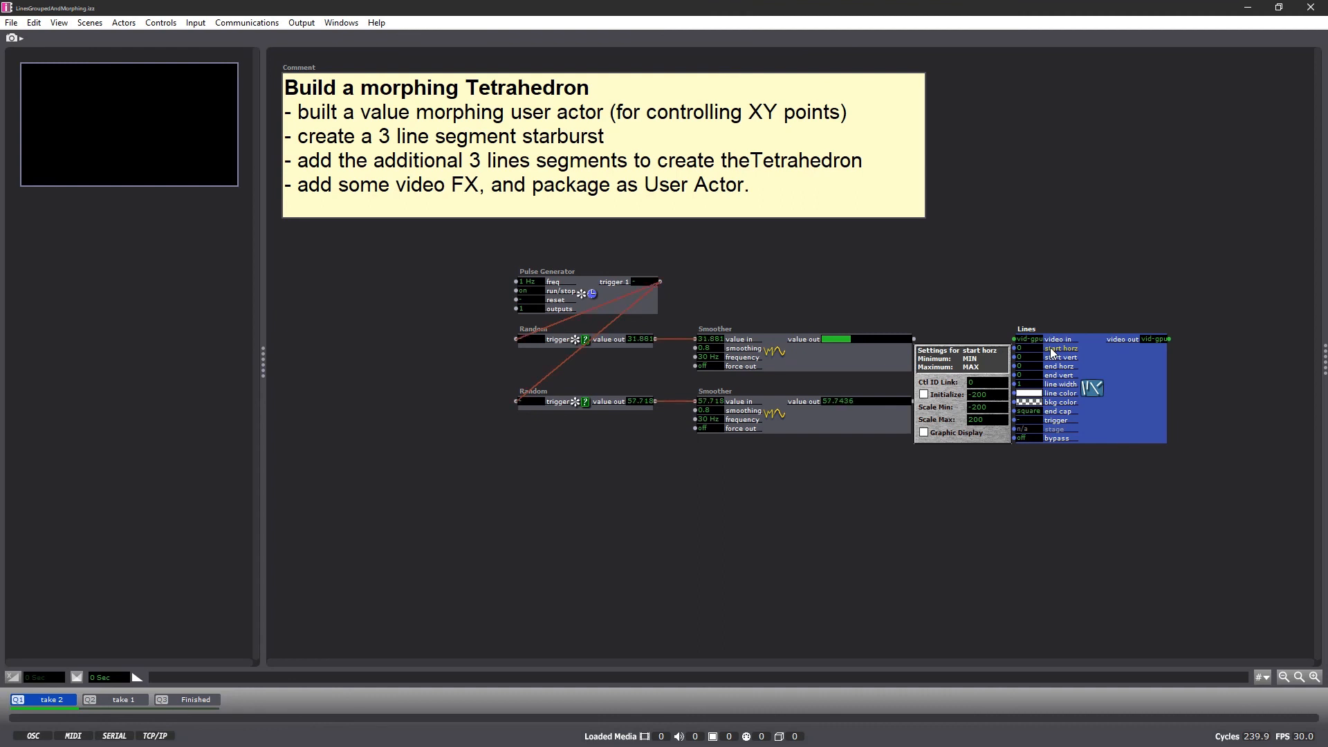
pyautogui.click(1028, 185)
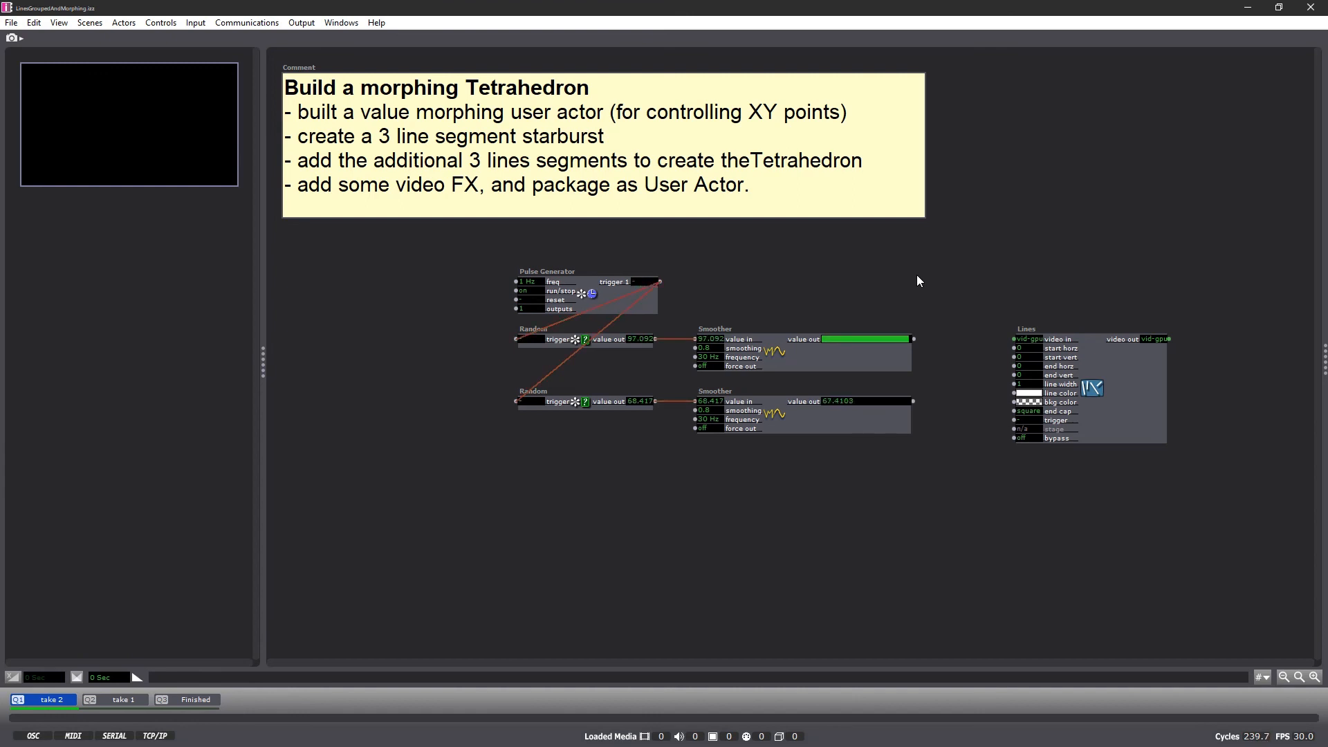
# Move the Lines actor up beside the comment and place a Limit-Scale Value actor next to each Smoother.
pyautogui.moveTo(1105, 342); pyautogui.dragTo(1180, 90)
pyautogui.doubleClick(1002, 320)
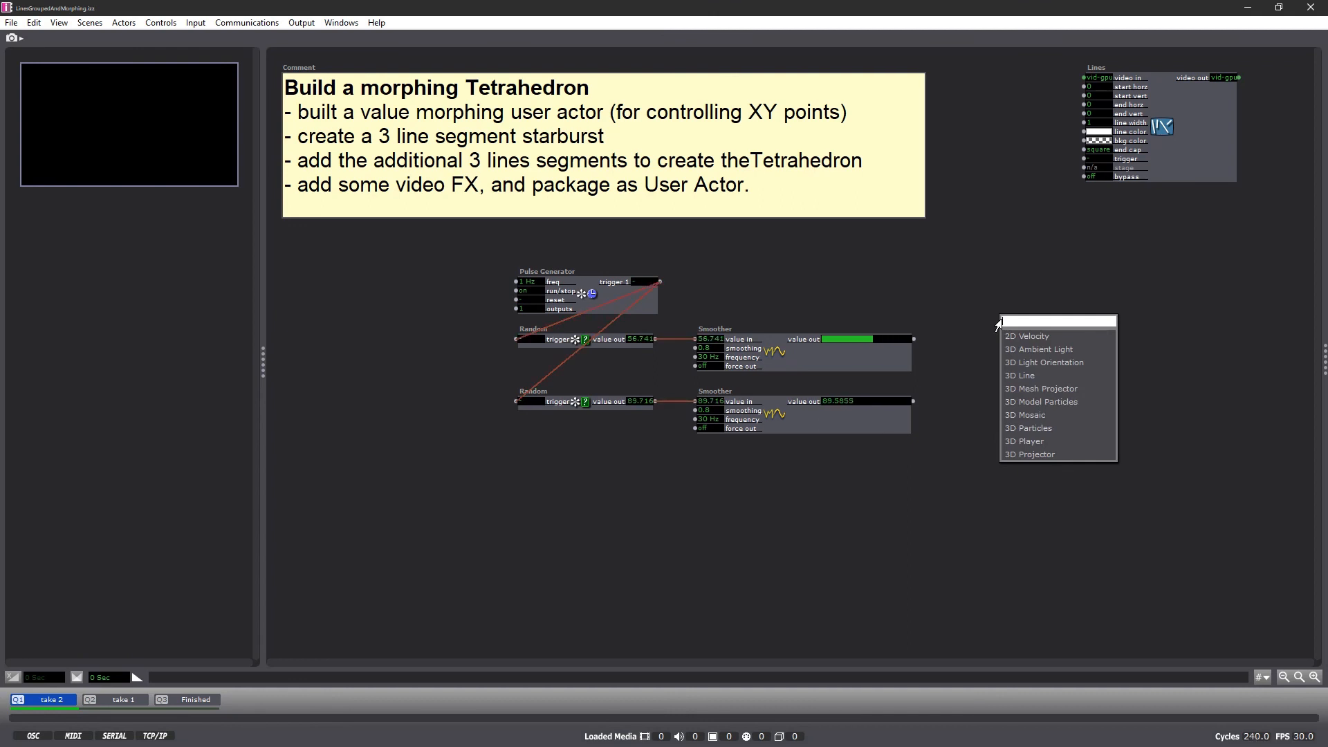
pyautogui.write('limit')
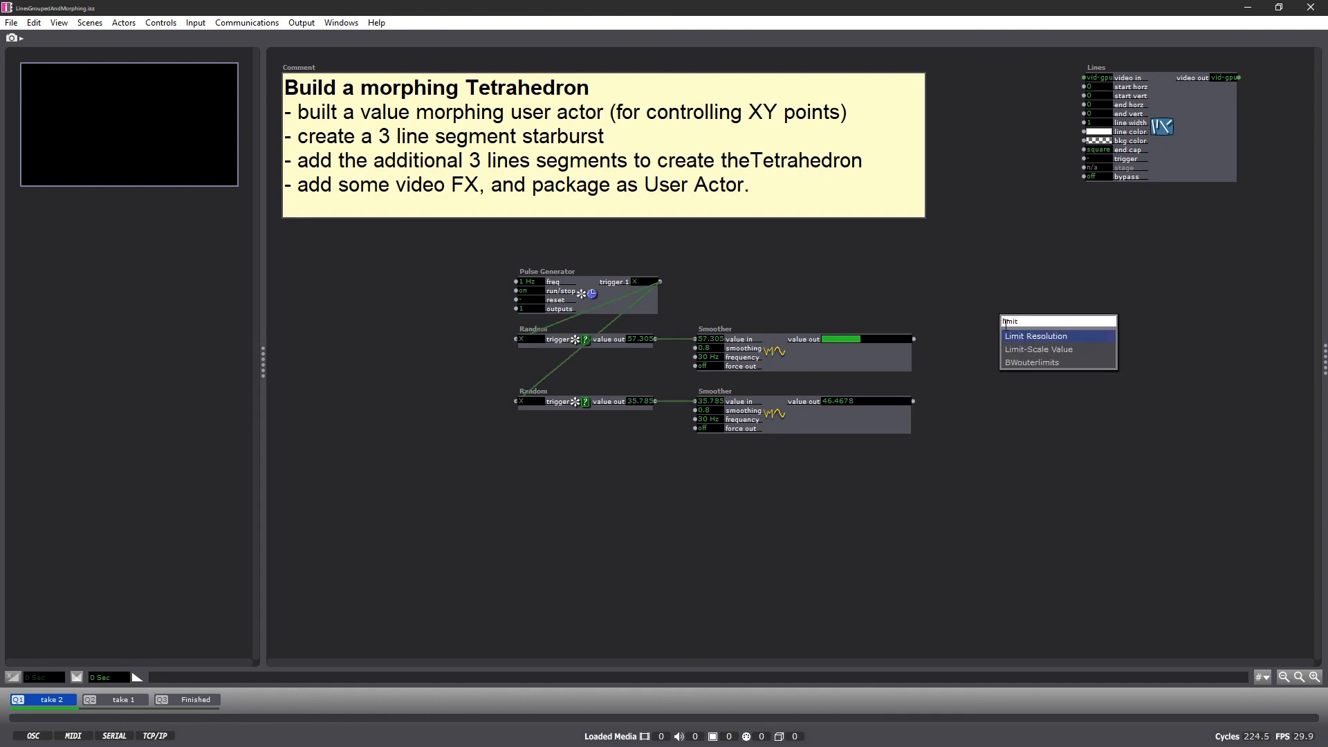
pyautogui.press('Down')
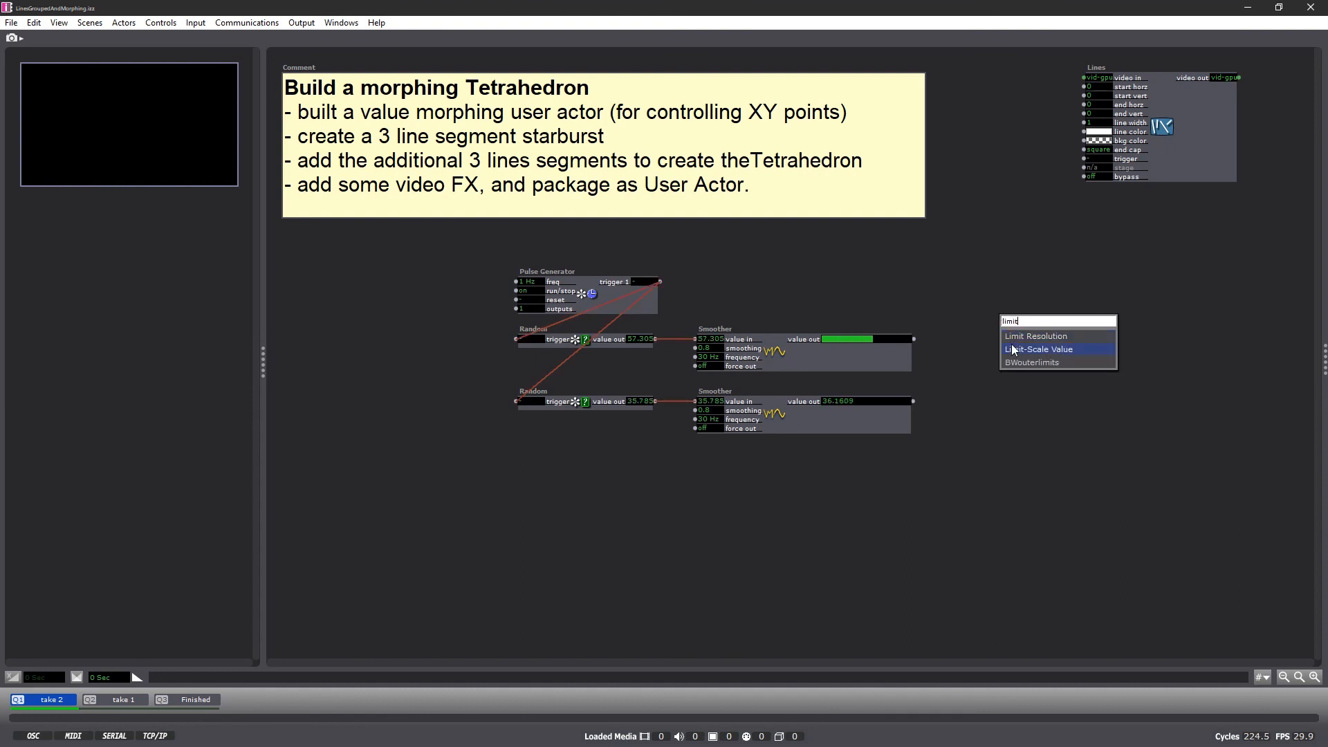
pyautogui.press('Return')
pyautogui.moveTo(1013, 308); pyautogui.dragTo(1006, 394)
pyautogui.hotkey('ctrl', 'd')
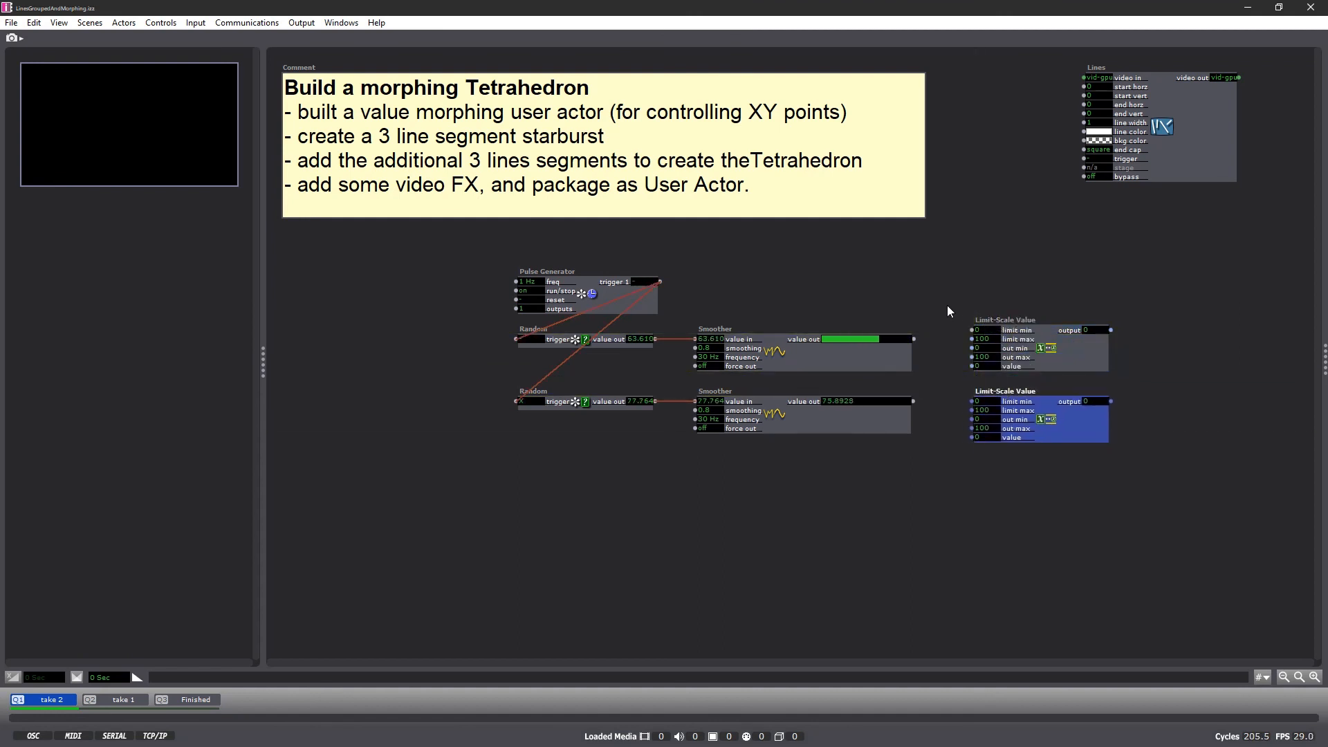
# Connect each Smoother's value out to the value input of the Limit-Scale Value actor beside it.
pyautogui.click(948, 306)
pyautogui.moveTo(914, 339); pyautogui.dragTo(972, 366)
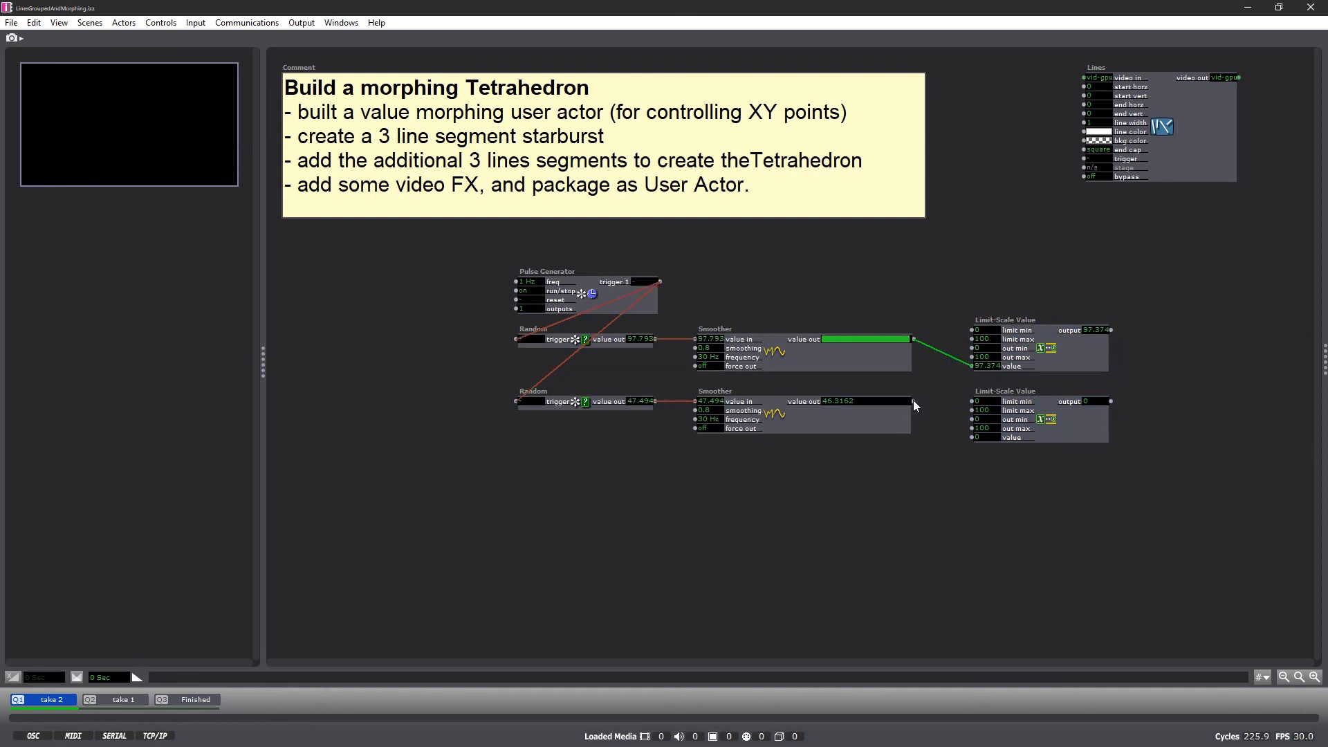
pyautogui.moveTo(913, 401); pyautogui.dragTo(972, 438)
# Set out min to -50 and out max to 50 on both Limit-Scale Value actors.
pyautogui.click(986, 350)
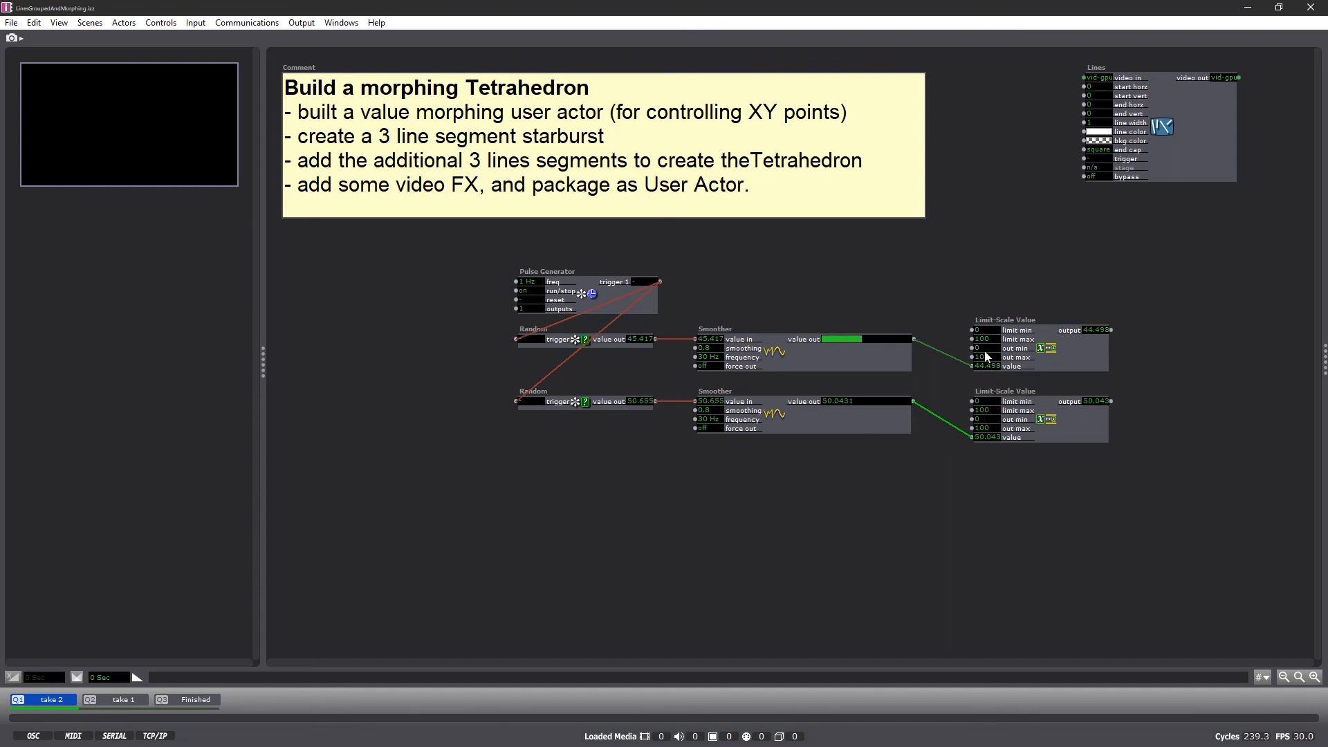
pyautogui.write('-50')
pyautogui.press('Tab')
pyautogui.write('50')
pyautogui.press('Return')
pyautogui.click(984, 419)
pyautogui.write('-50')
pyautogui.press('Tab')
pyautogui.write('50')
pyautogui.press('Return')
# Cut the whole chain of Pulse Generator, Random, Smoother and Limit-Scale Value actors from the scene, leaving the Lines actor.
pyautogui.moveTo(1046, 490); pyautogui.dragTo(496, 339)
pyautogui.click(613, 301)
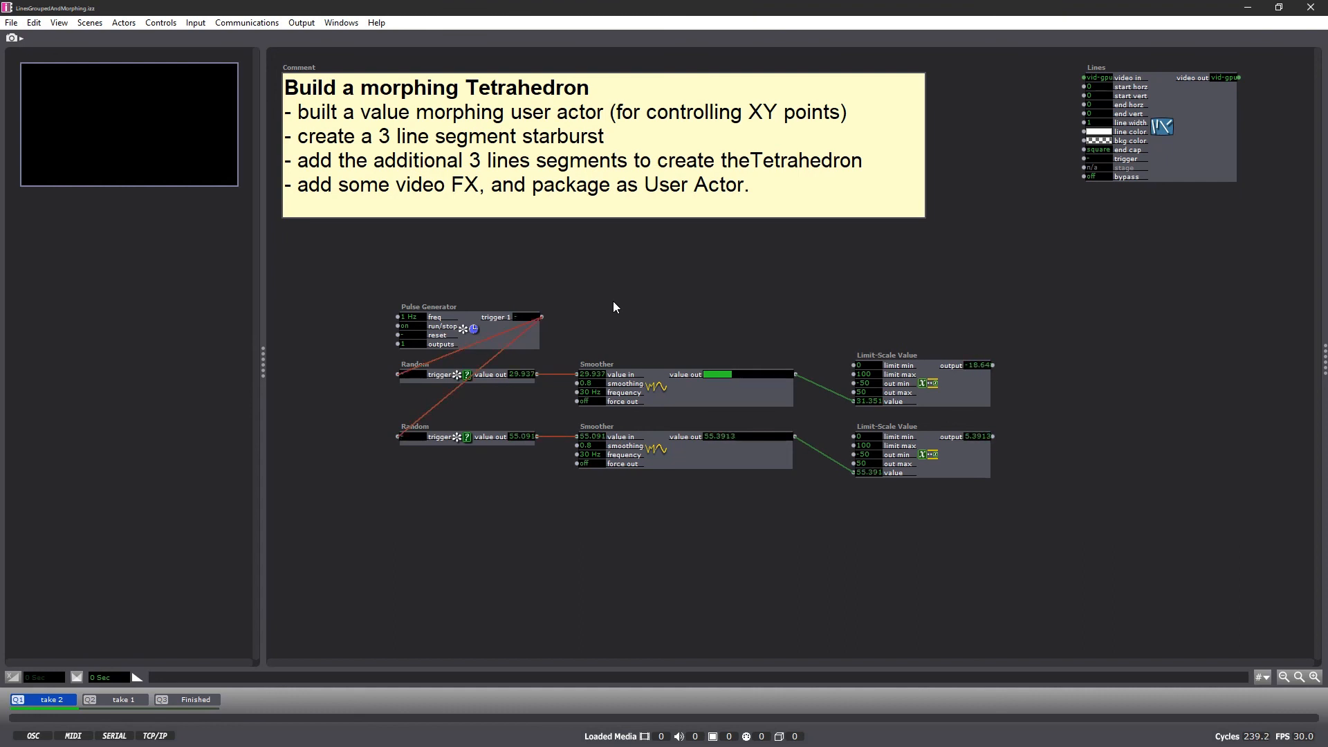
pyautogui.moveTo(356, 283); pyautogui.dragTo(1057, 541)
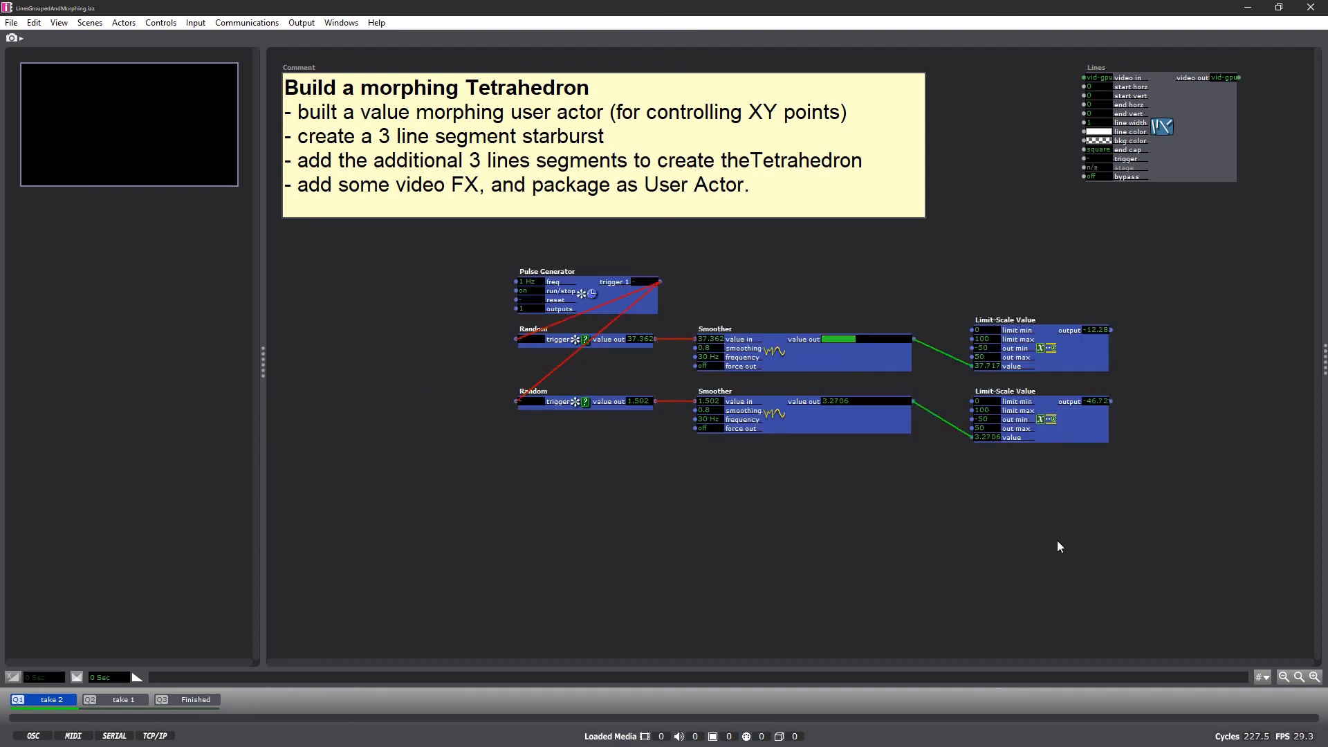
pyautogui.moveTo(443, 244); pyautogui.dragTo(1193, 508)
pyautogui.press('Delete')
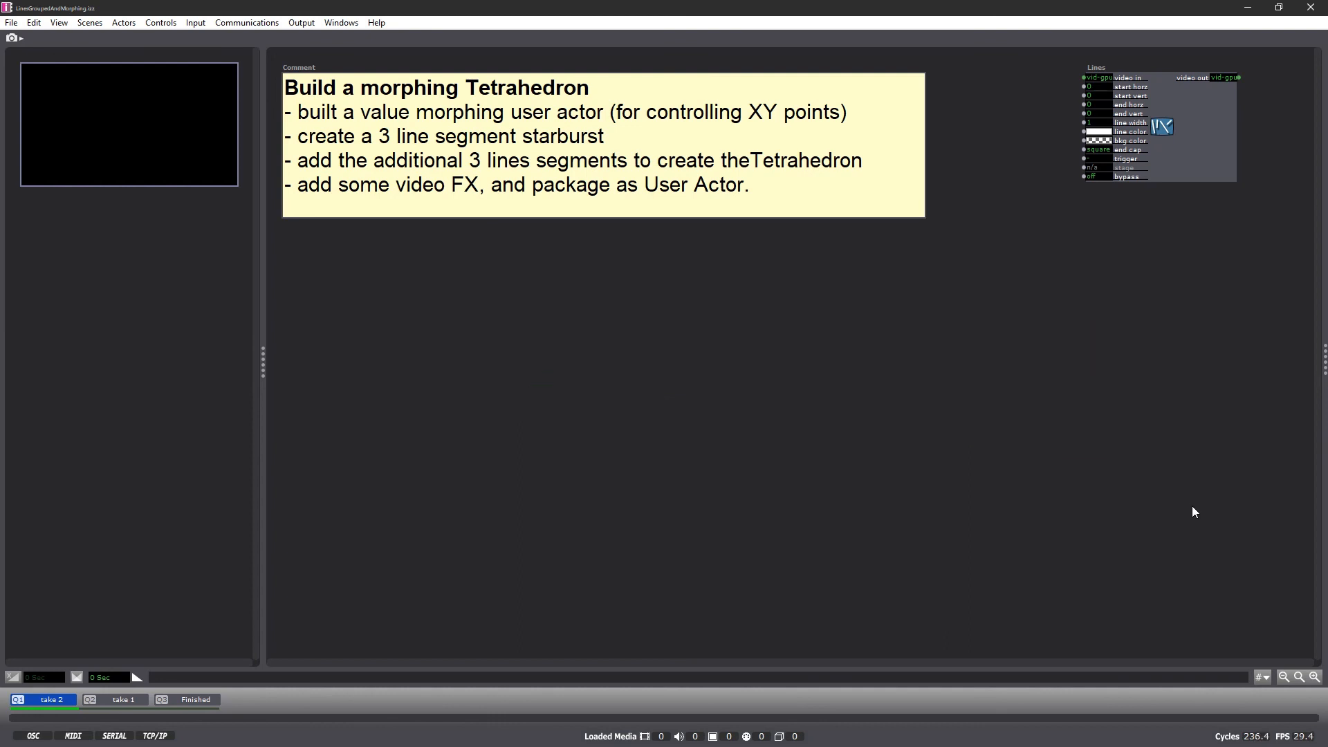
# Add a User Actor below the comment and paste the cut actor chain inside it, shifted to leave room beyond the Limit-Scale Values.
pyautogui.doubleClick(405, 339)
pyautogui.write('user')
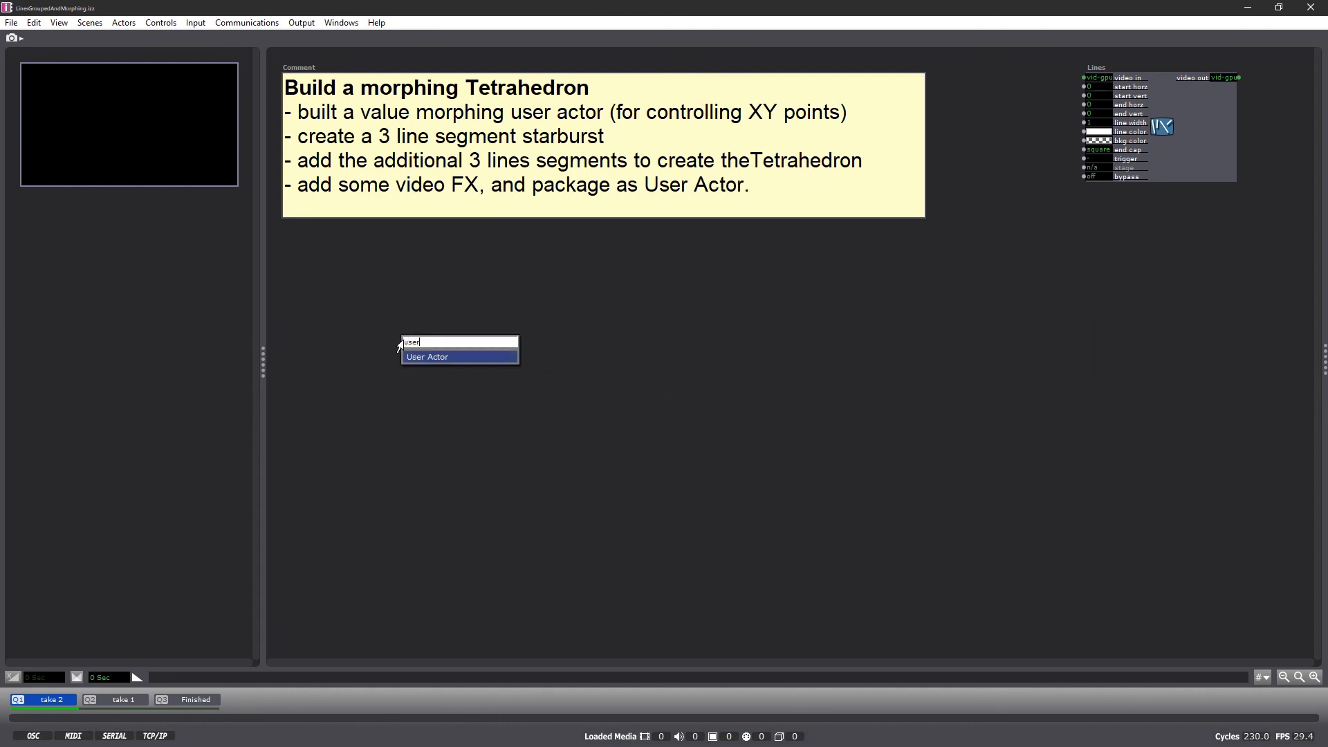
pyautogui.press('Return')
pyautogui.doubleClick(405, 342)
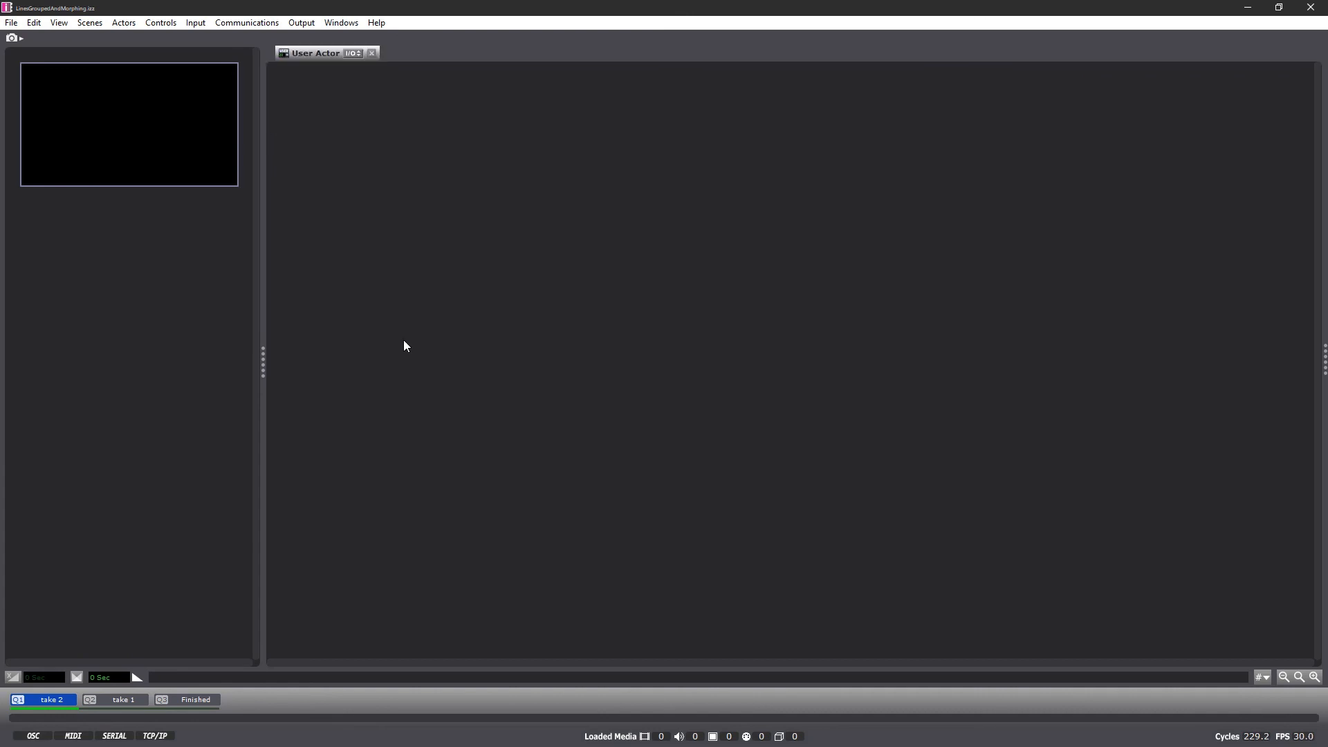
pyautogui.hotkey('ctrl', 'v')
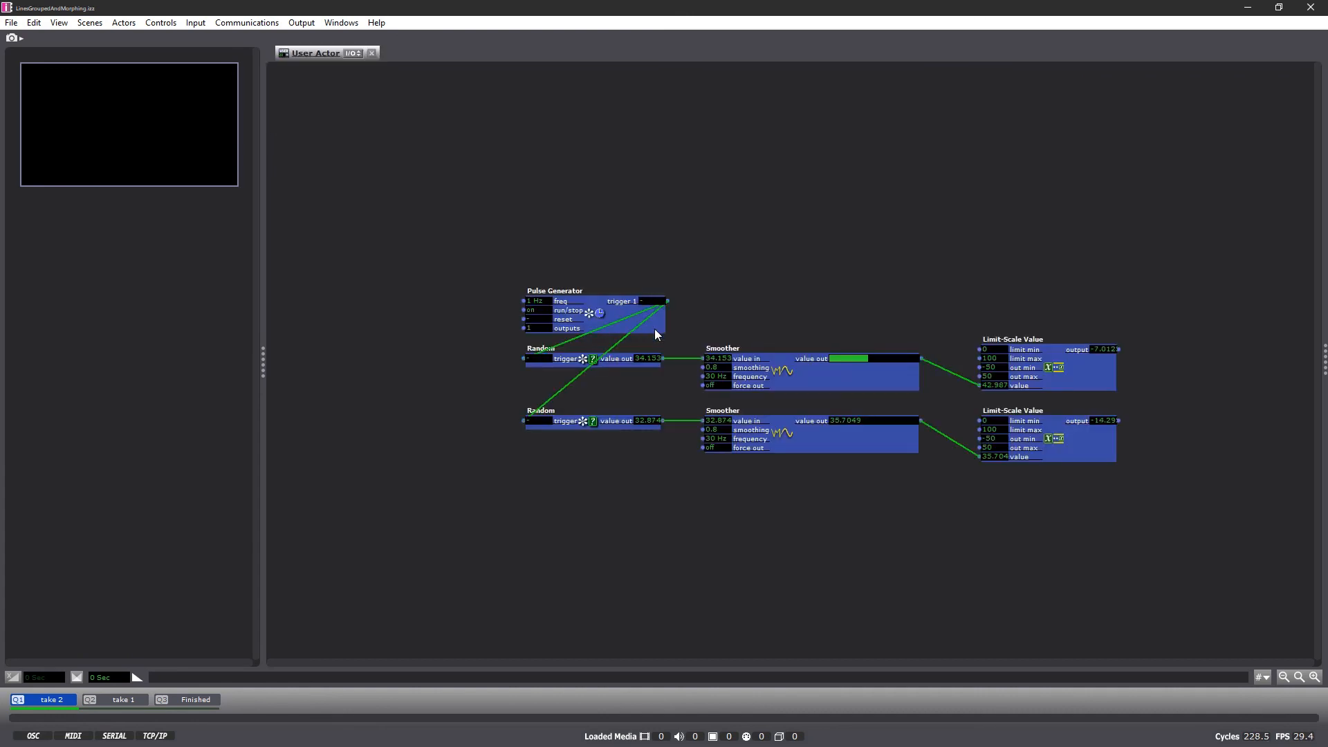
pyautogui.moveTo(654, 329); pyautogui.dragTo(515, 235)
# Add two User Output actors, connect each to one Limit-Scale Value output, and space them and the Limit-Scale Values away from the Smoothers.
pyautogui.doubleClick(1056, 249)
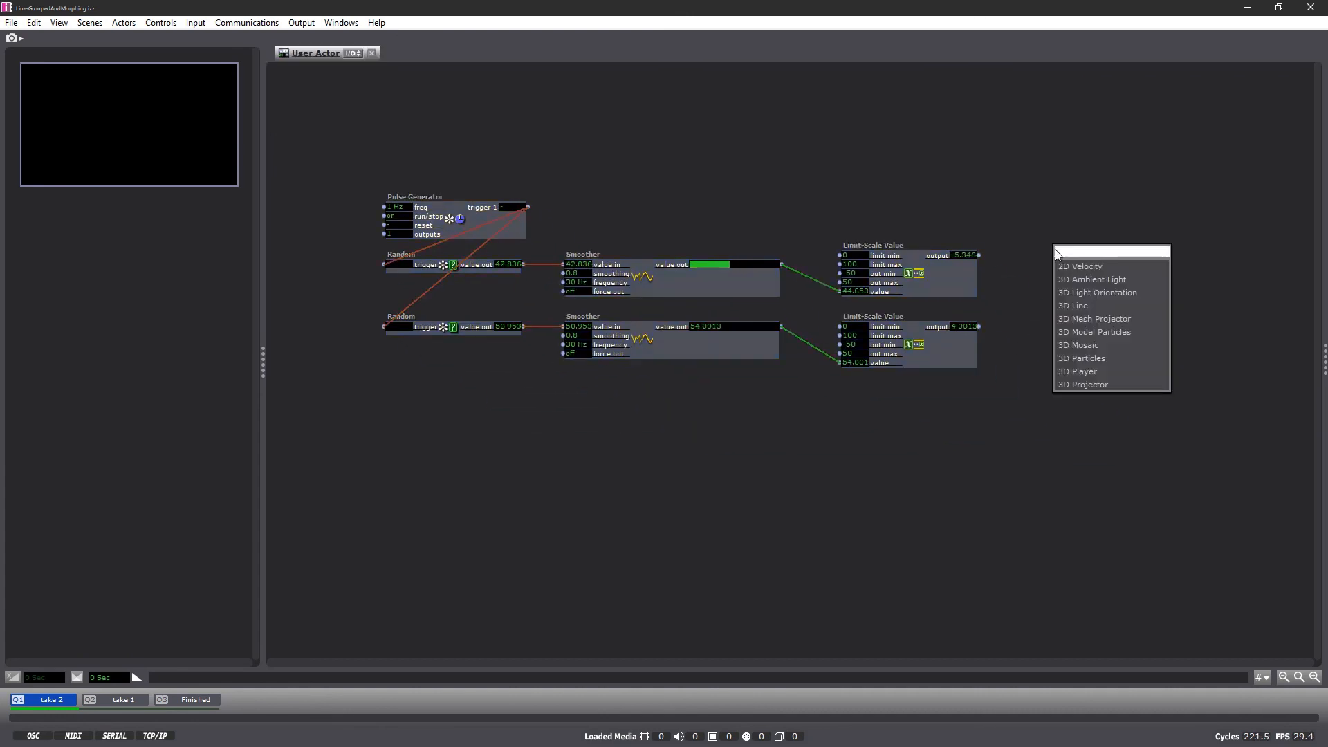
pyautogui.write('user')
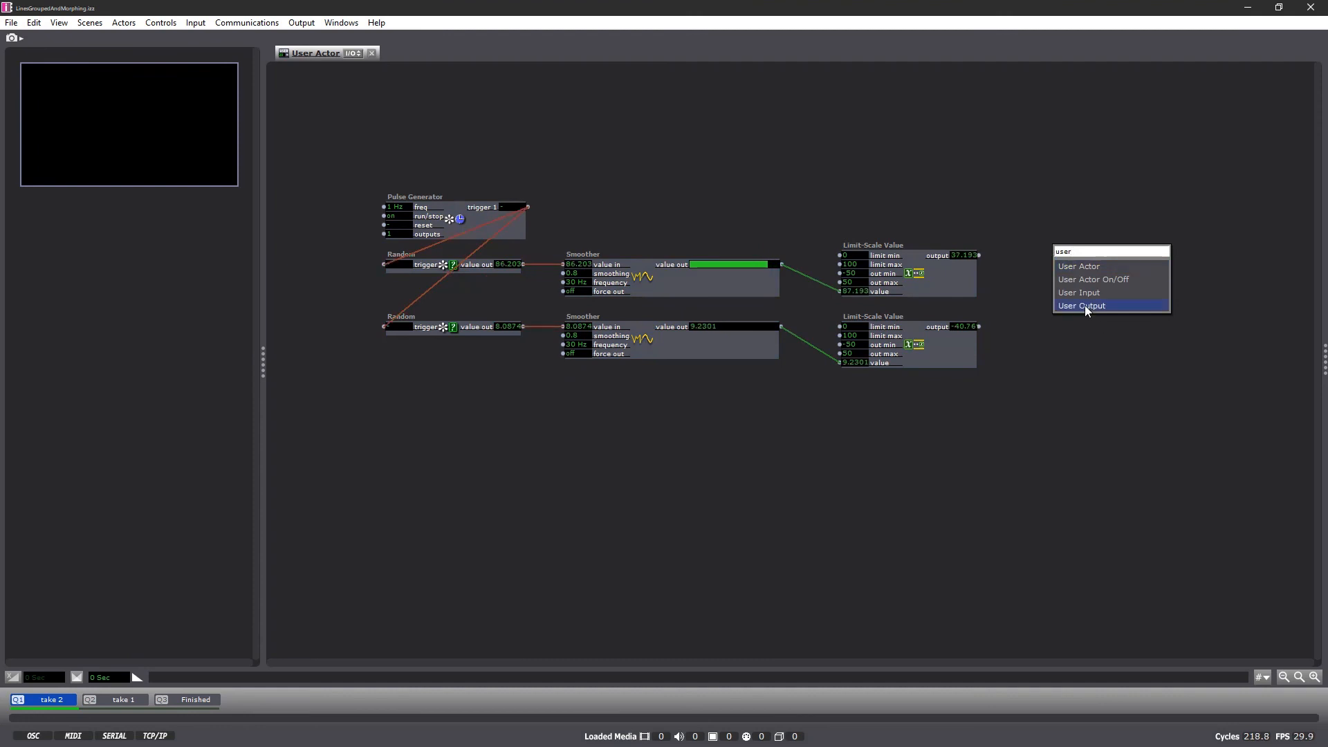
pyautogui.click(1085, 305)
pyautogui.hotkey('ctrl', 'd')
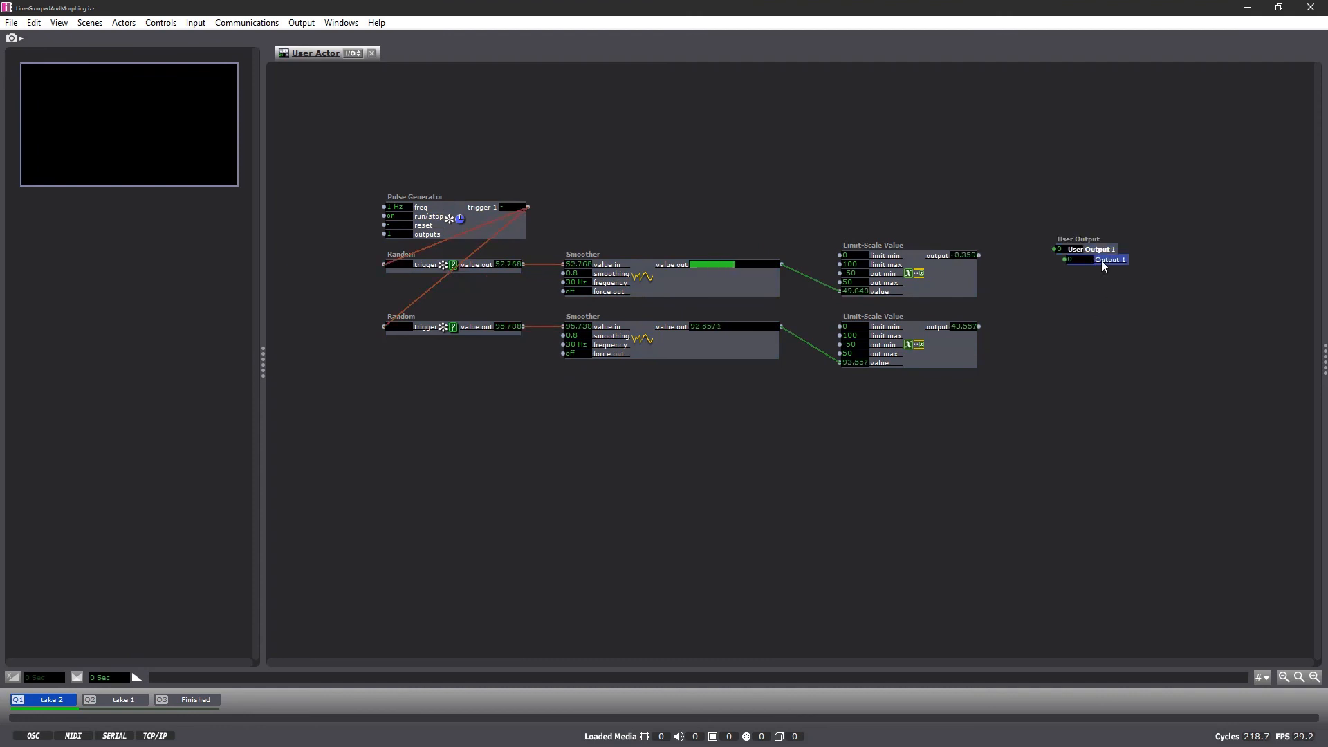
pyautogui.moveTo(1101, 260); pyautogui.dragTo(1091, 298)
pyautogui.moveTo(979, 256); pyautogui.dragTo(1055, 249)
pyautogui.moveTo(980, 327); pyautogui.dragTo(1054, 295)
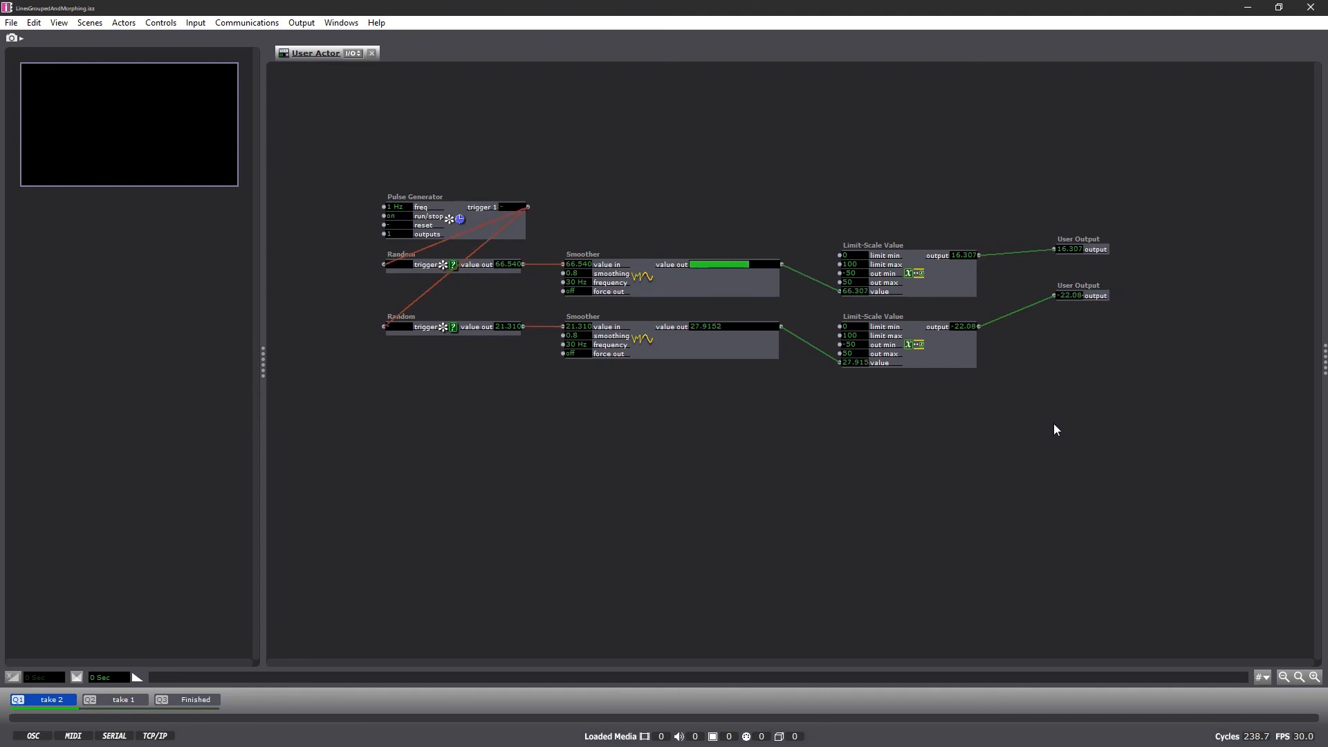
pyautogui.moveTo(1133, 401)
pyautogui.mouseDown()
pyautogui.moveTo(953, 335)
pyautogui.moveTo(905, 288)
pyautogui.moveTo(1043, 282)
pyautogui.mouseUp()
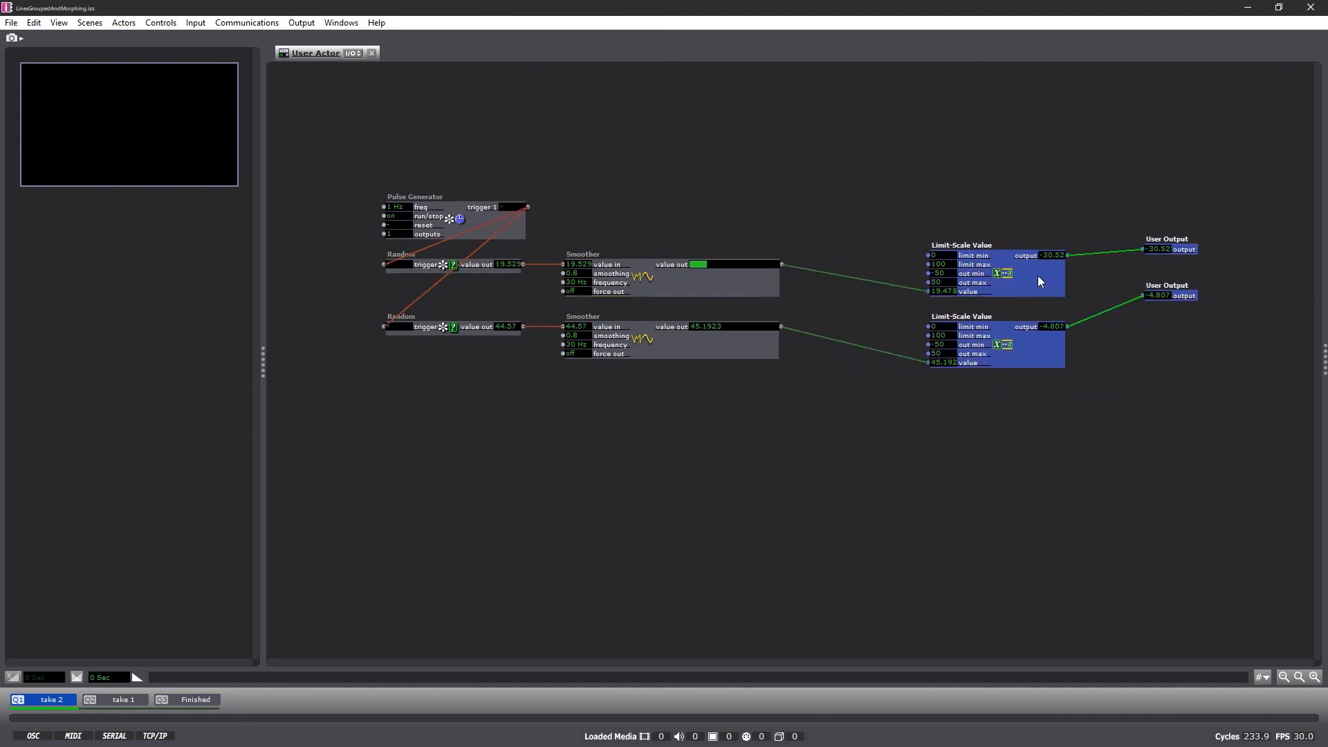
pyautogui.click(737, 133)
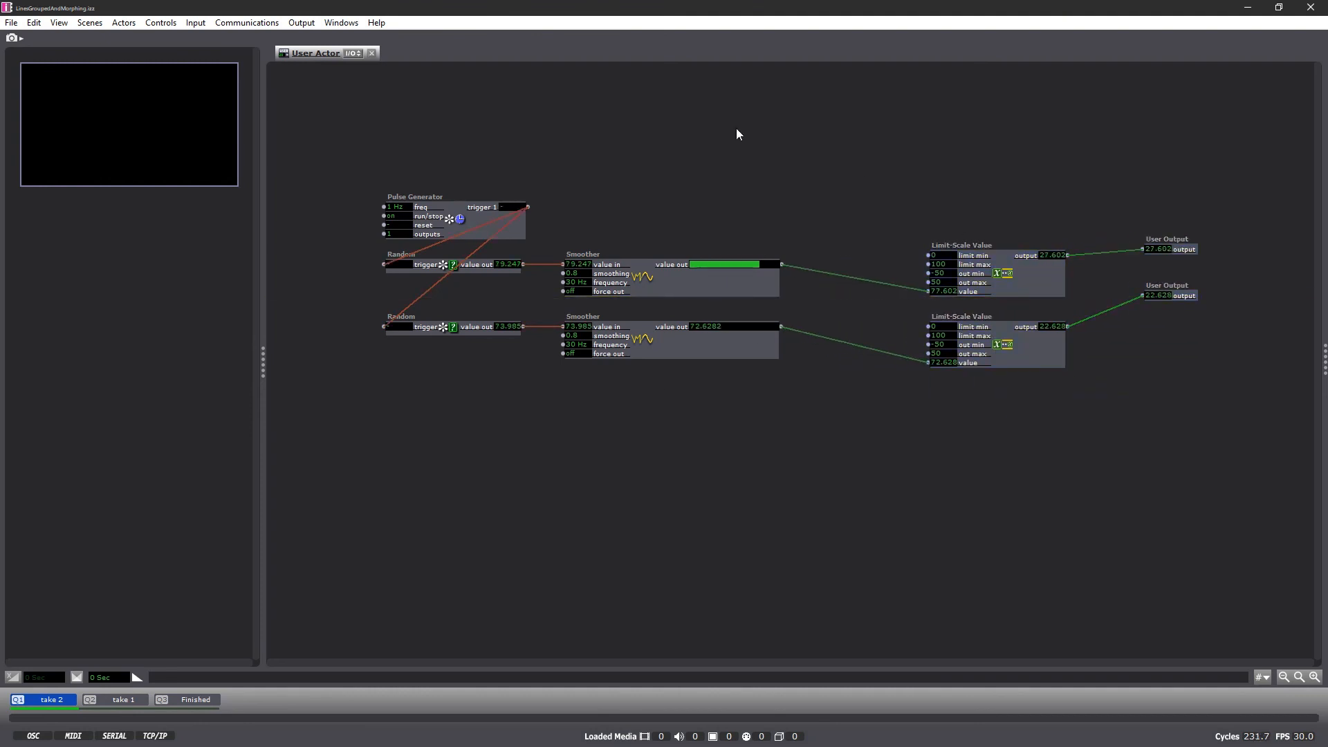
# Add a User Input above the Smoothers and connect it to the out min inputs of both Limit-Scale Value actors.
pyautogui.doubleClick(737, 129)
pyautogui.write('user')
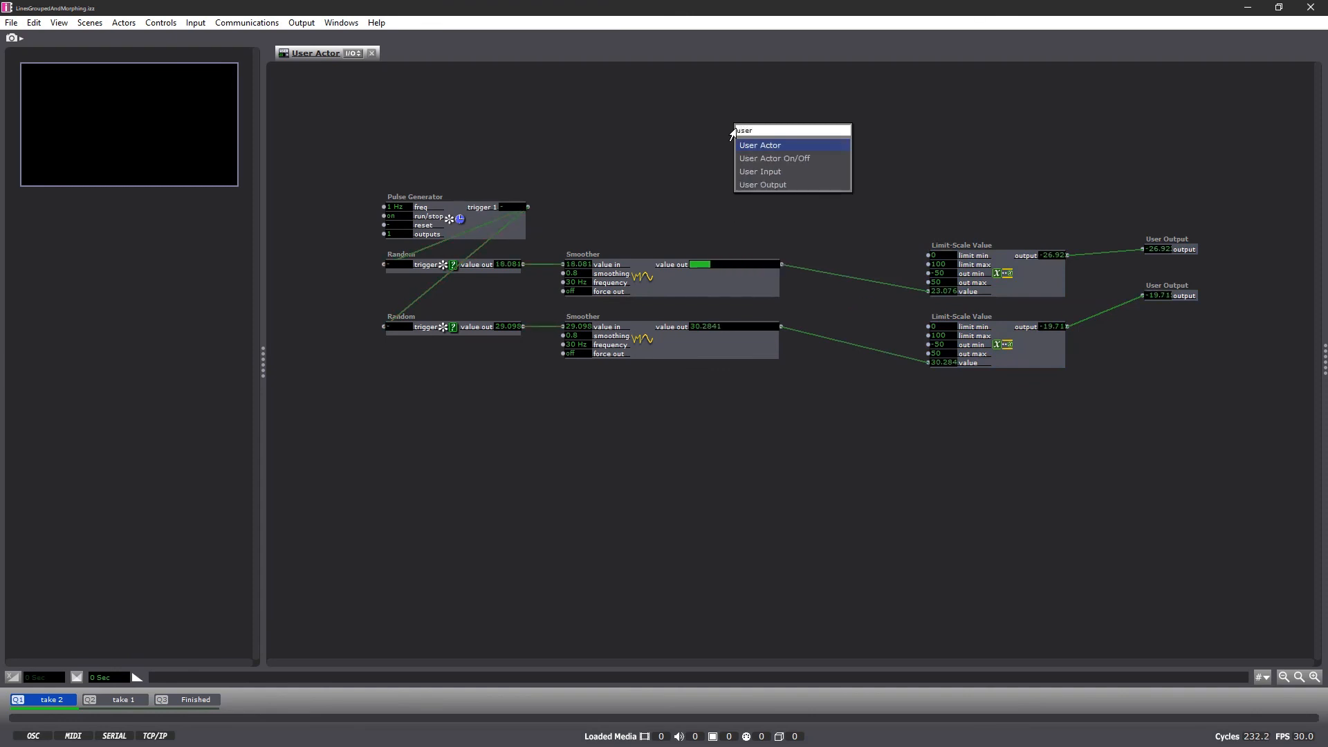
pyautogui.click(768, 172)
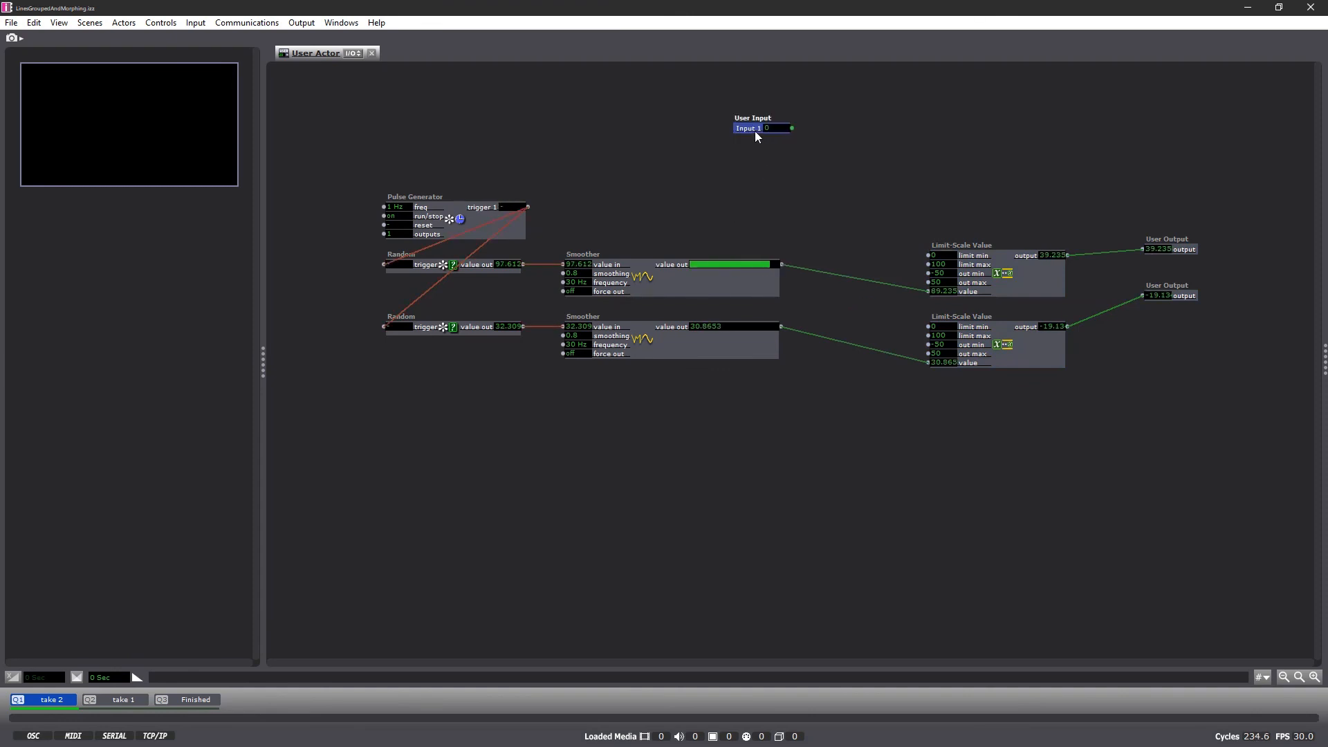
pyautogui.moveTo(792, 128); pyautogui.dragTo(925, 275)
pyautogui.keyDown('shift'); pyautogui.click(926, 273); pyautogui.keyUp('shift')
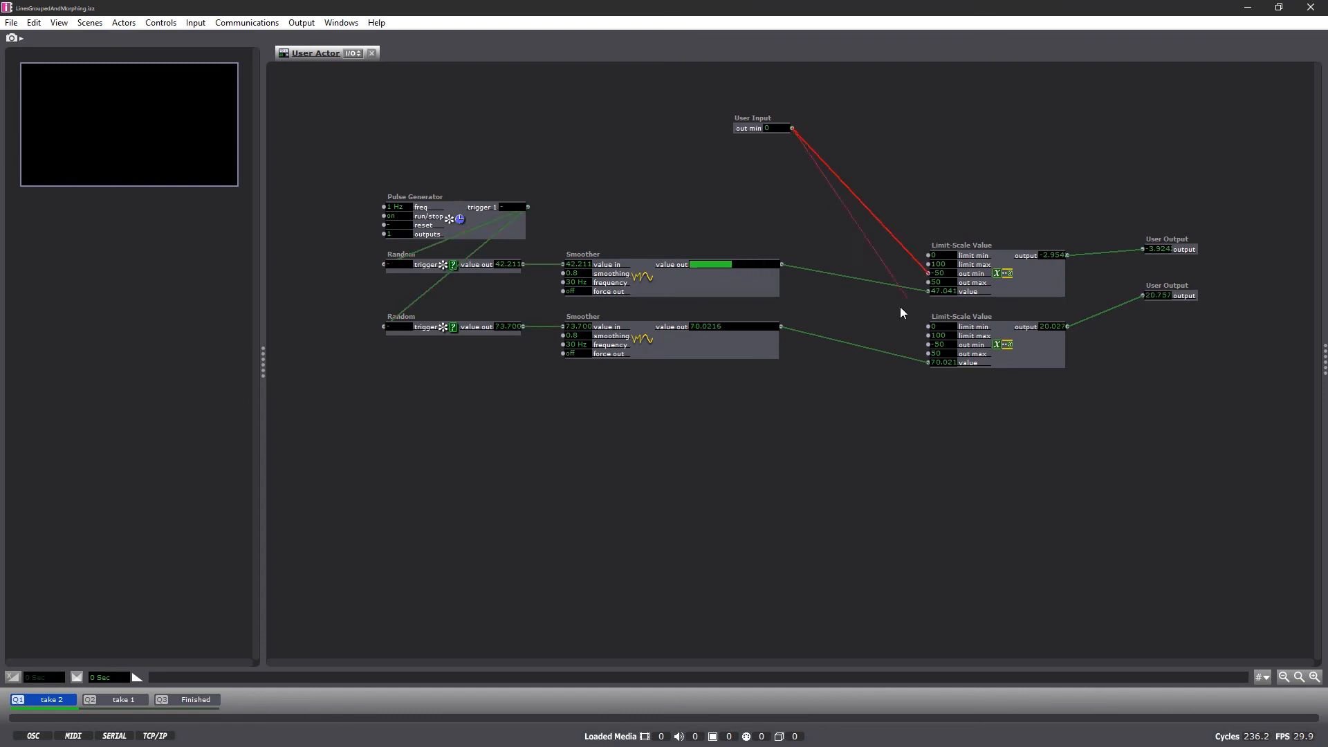
pyautogui.click(927, 344)
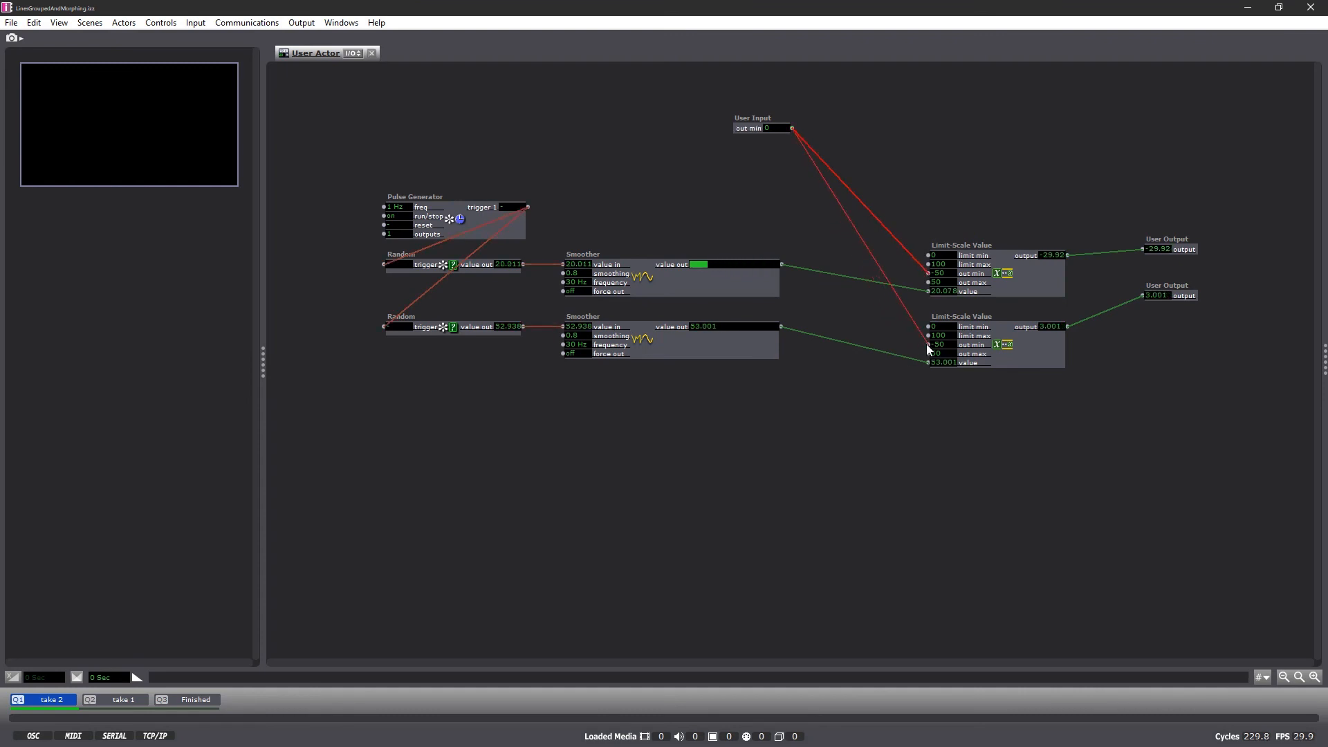
pyautogui.rightClick(752, 186)
pyautogui.click(699, 154)
# Duplicate the out min User Input below the original and connect the copy to the out max inputs of both Limit-Scale Value actors.
pyautogui.click(742, 129)
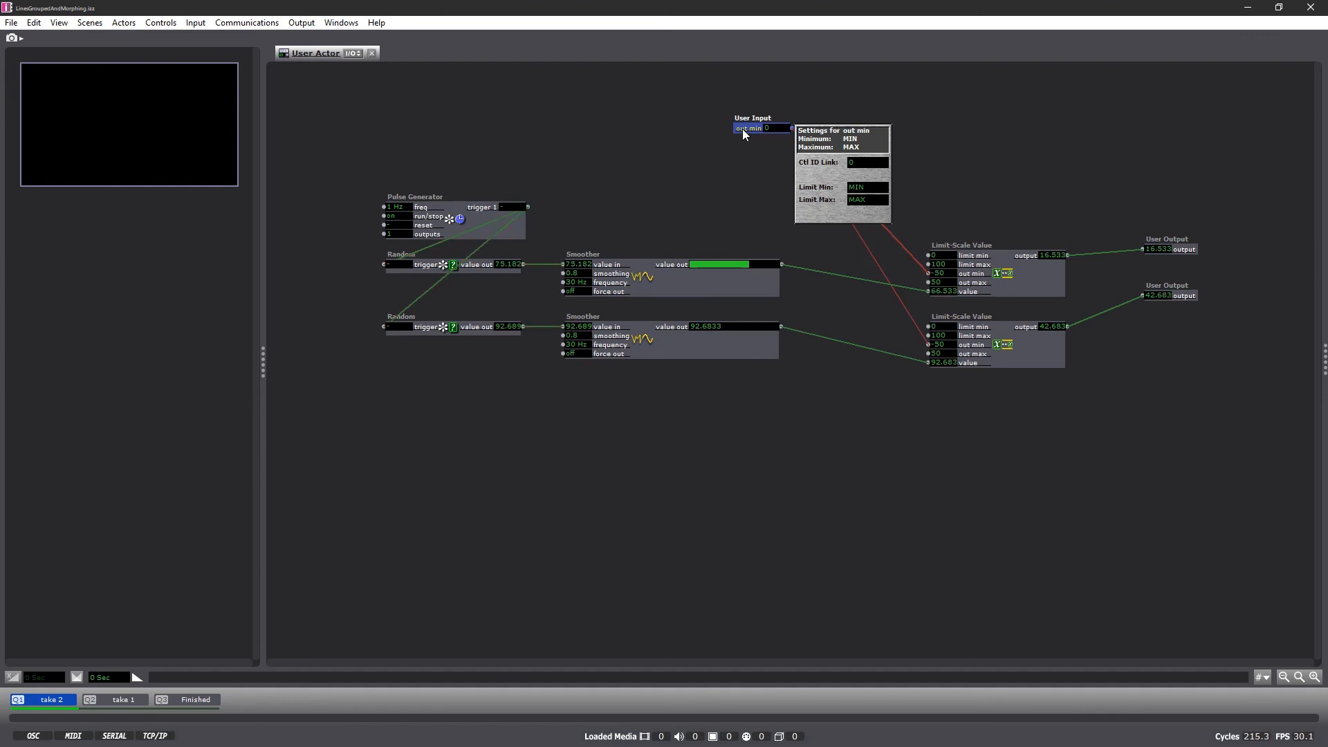
pyautogui.hotkey('ctrl', 'd')
pyautogui.moveTo(750, 139); pyautogui.dragTo(734, 158)
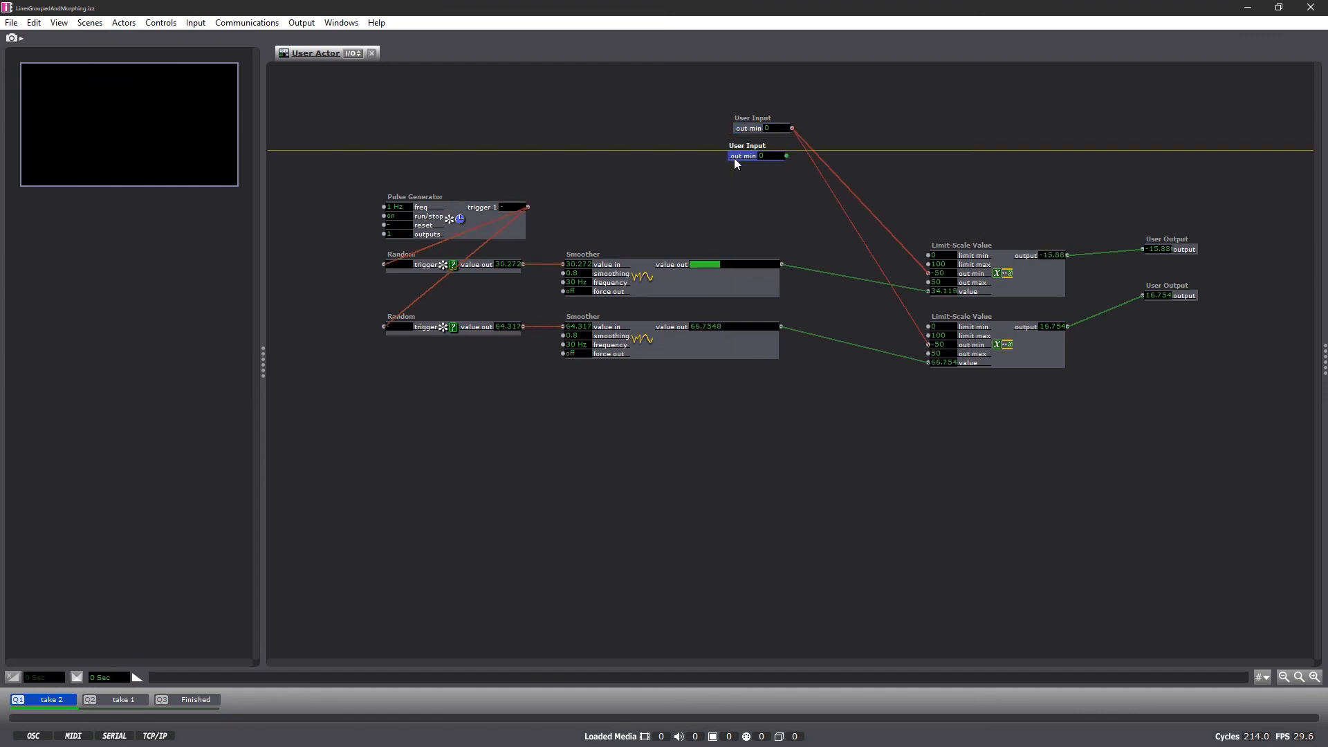
pyautogui.click(787, 156)
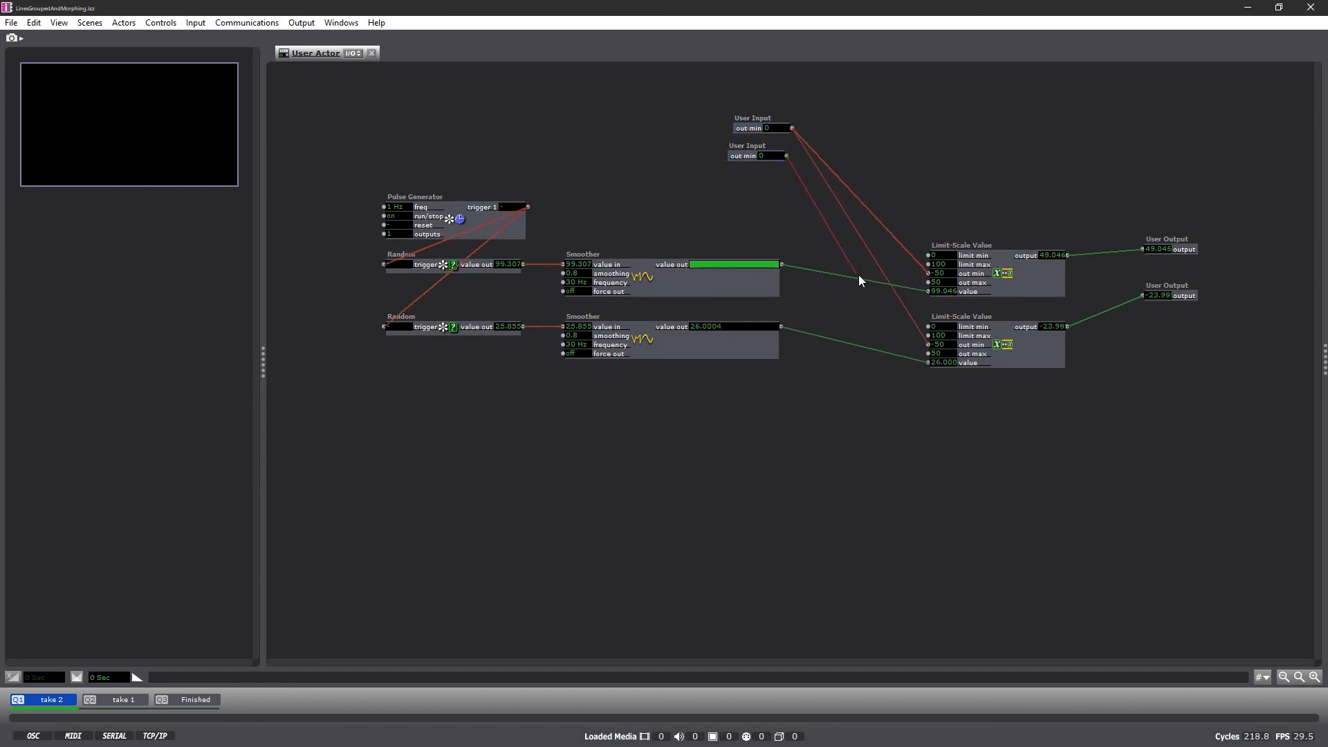
pyautogui.click(927, 283)
pyautogui.keyDown('shift'); pyautogui.click(927, 283); pyautogui.keyUp('shift')
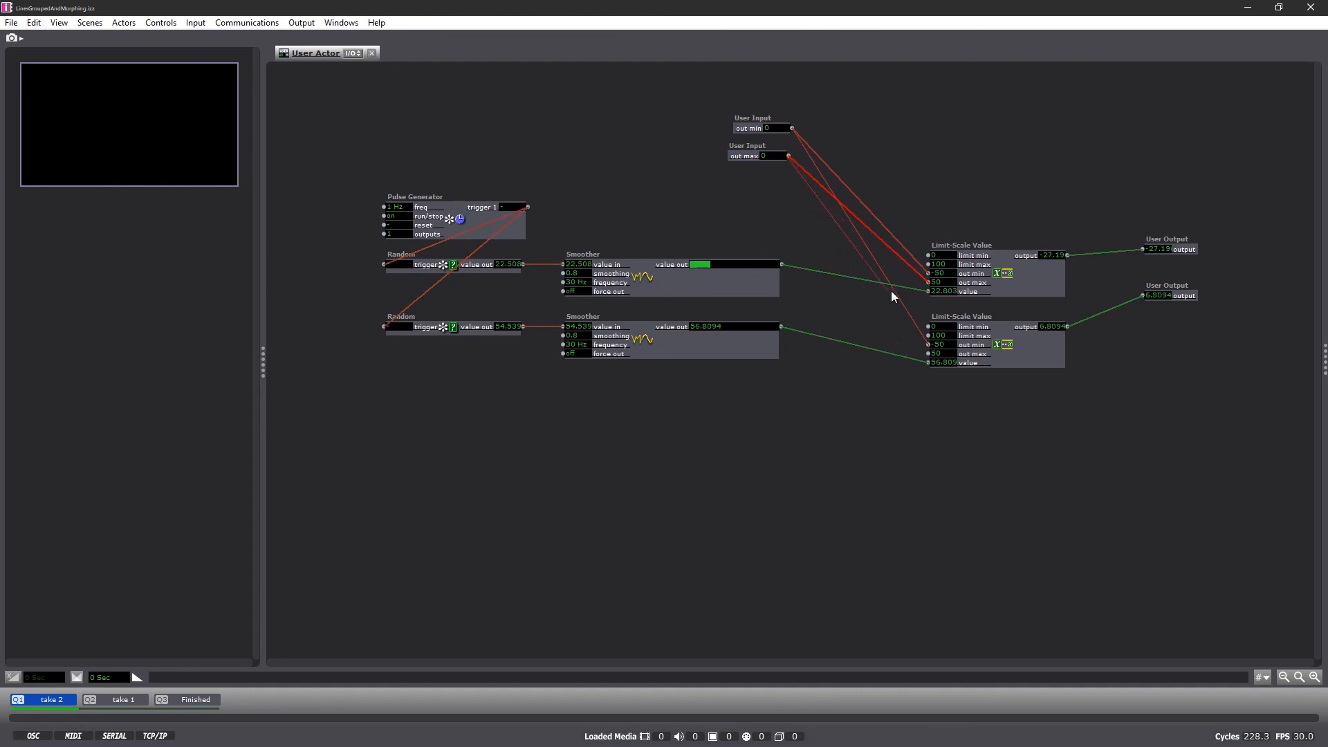
pyautogui.click(927, 352)
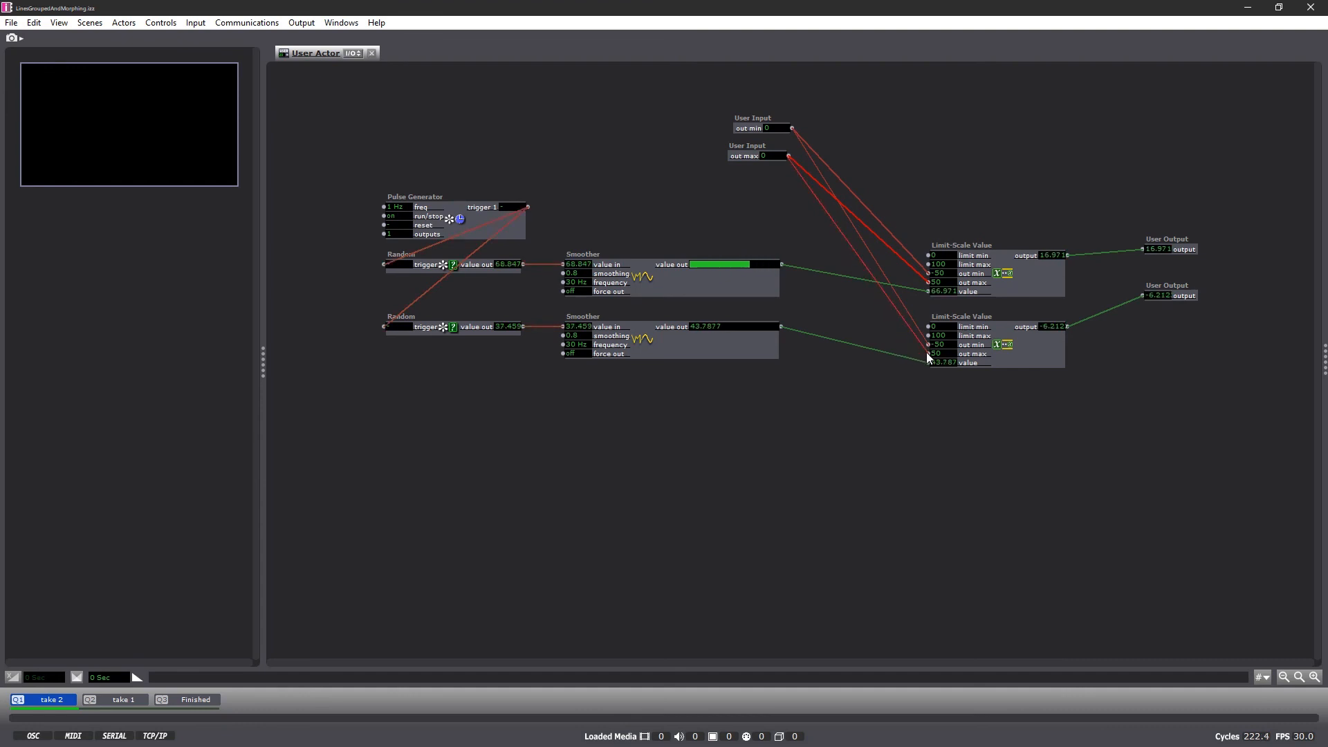
pyautogui.rightClick(934, 200)
pyautogui.click(912, 163)
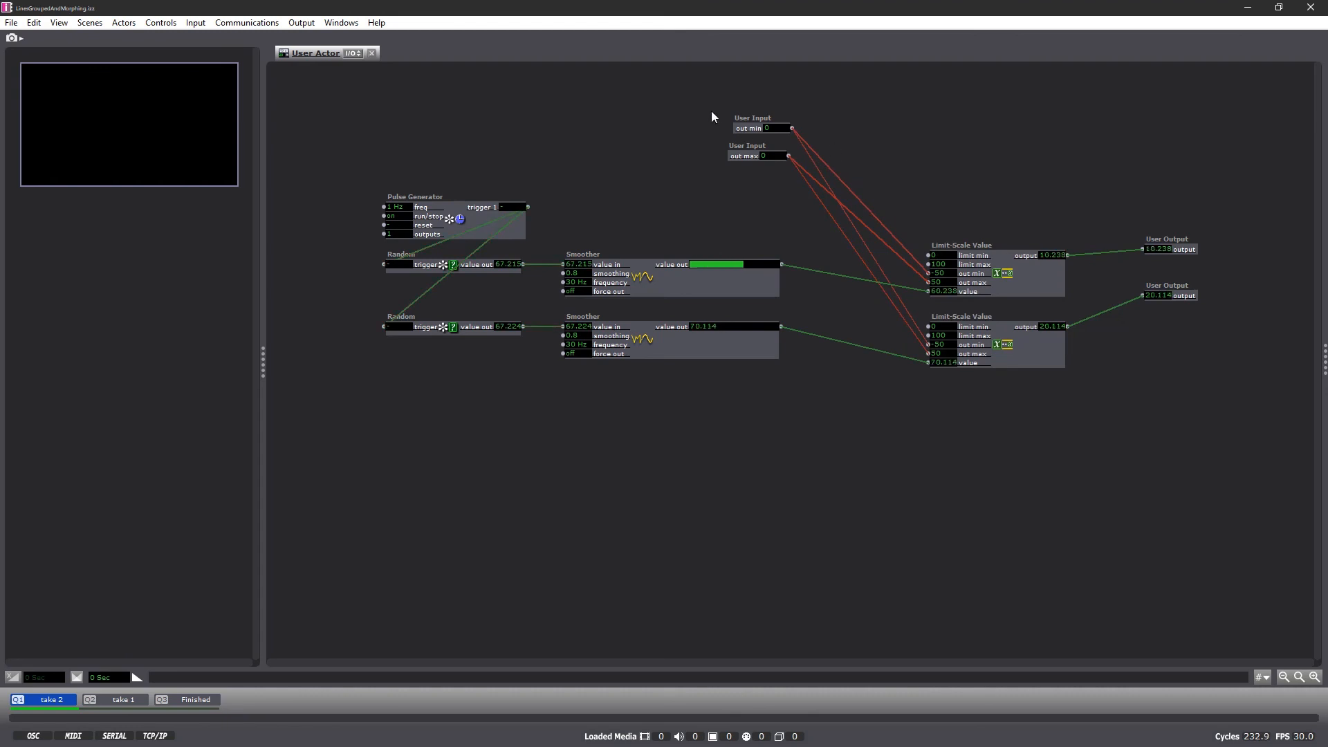
# Move the out min and out max User Inputs together slightly closer to the upper Smoother.
pyautogui.moveTo(709, 103); pyautogui.dragTo(761, 183)
pyautogui.moveTo(751, 123); pyautogui.dragTo(720, 140)
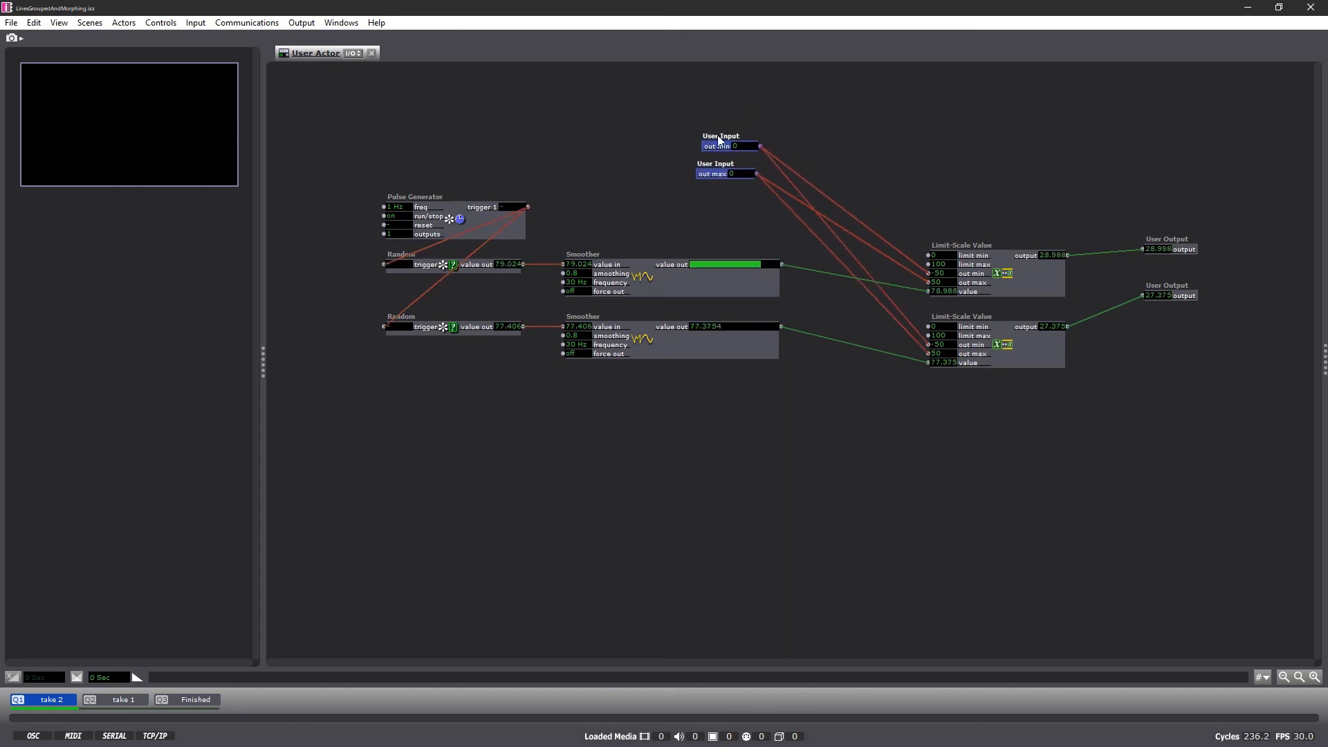
pyautogui.click(860, 98)
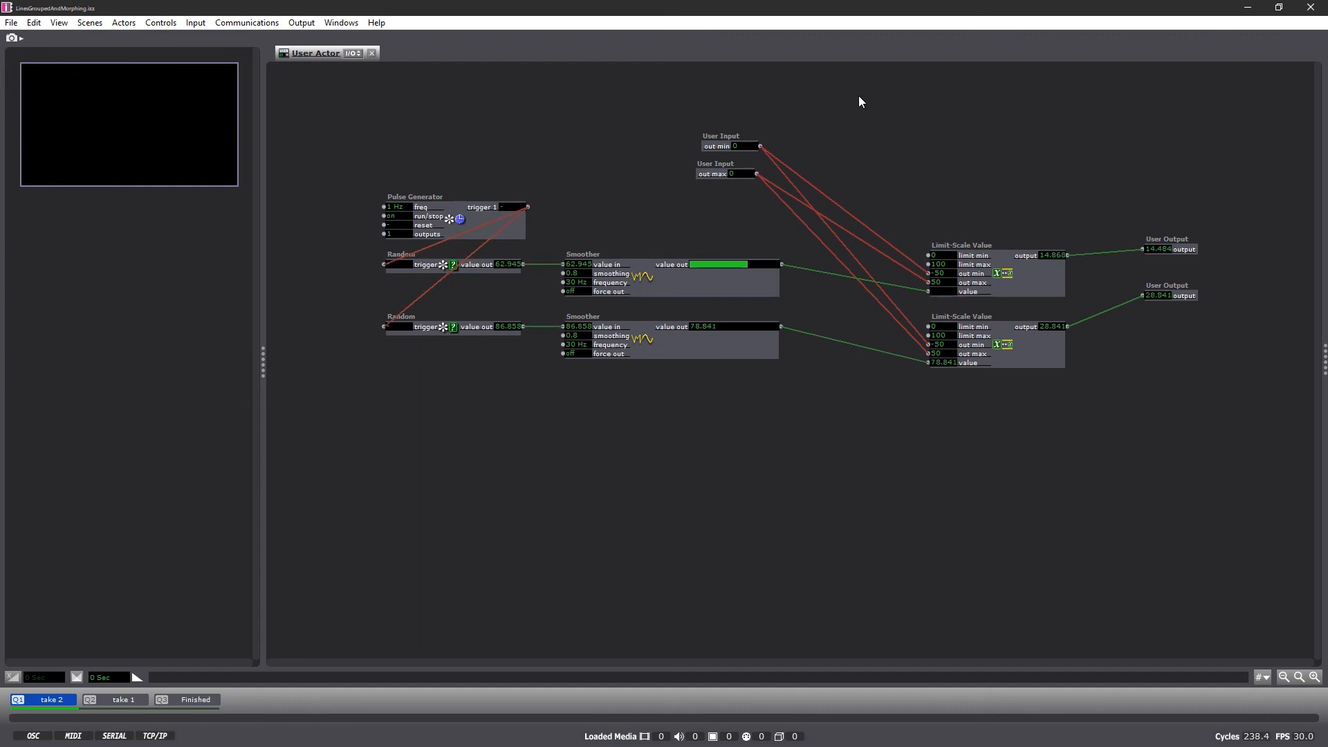
# Add a User Input connected to the Pulse Generator's freq input and place it directly beside that actor.
pyautogui.doubleClick(347, 140)
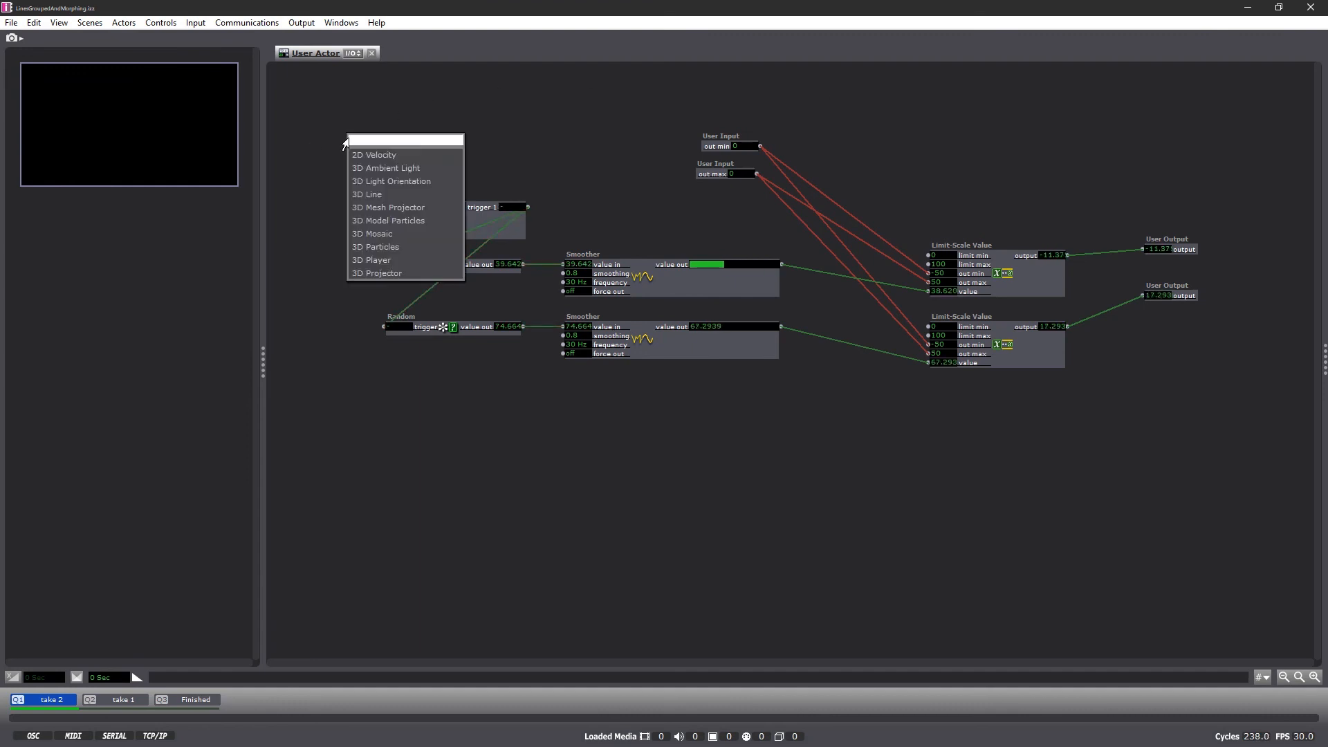
pyautogui.write('user')
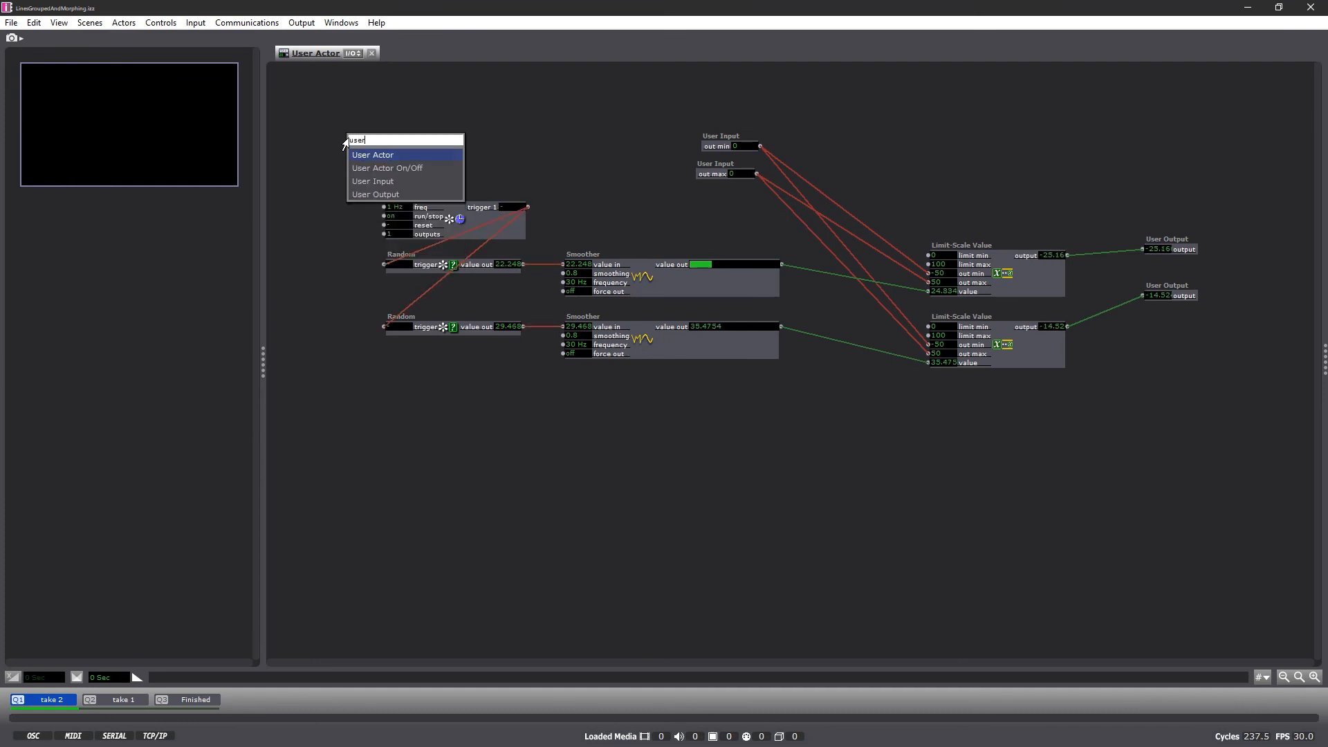
pyautogui.click(351, 179)
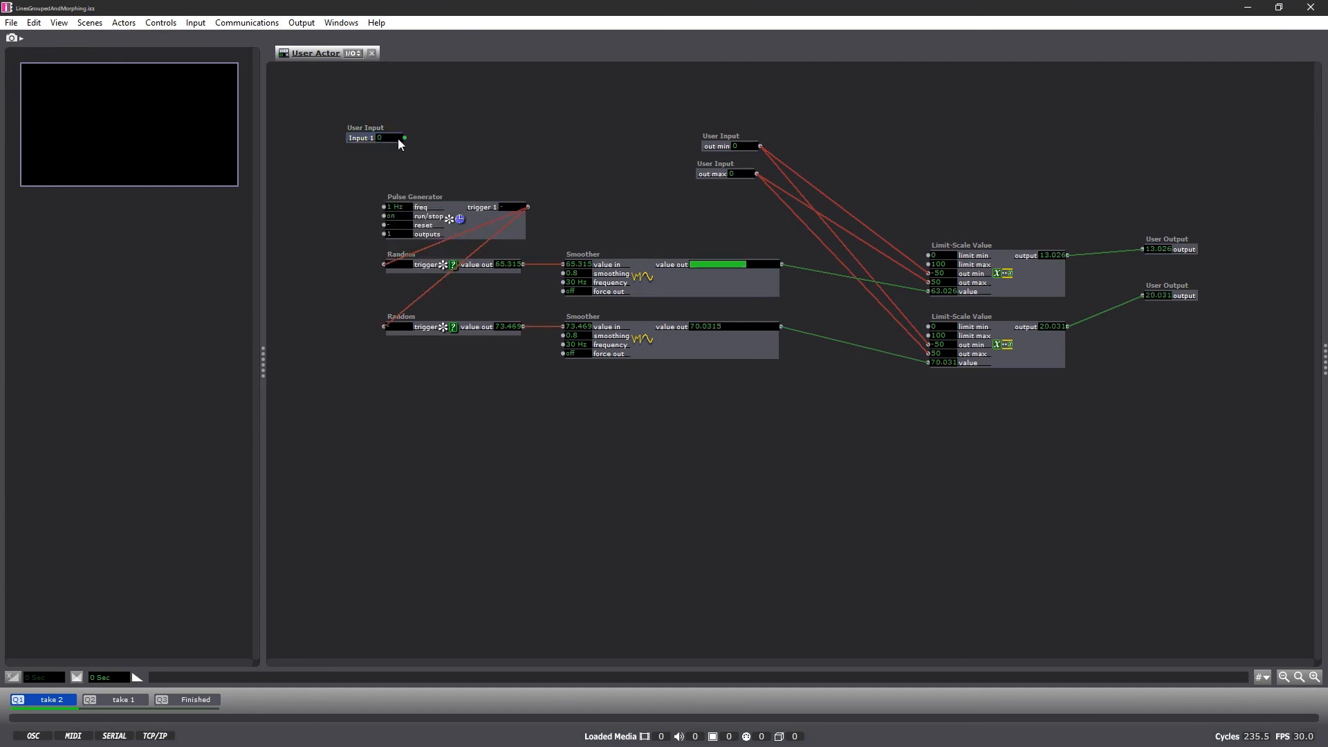
pyautogui.moveTo(405, 138); pyautogui.dragTo(382, 205)
pyautogui.moveTo(351, 127); pyautogui.dragTo(326, 188)
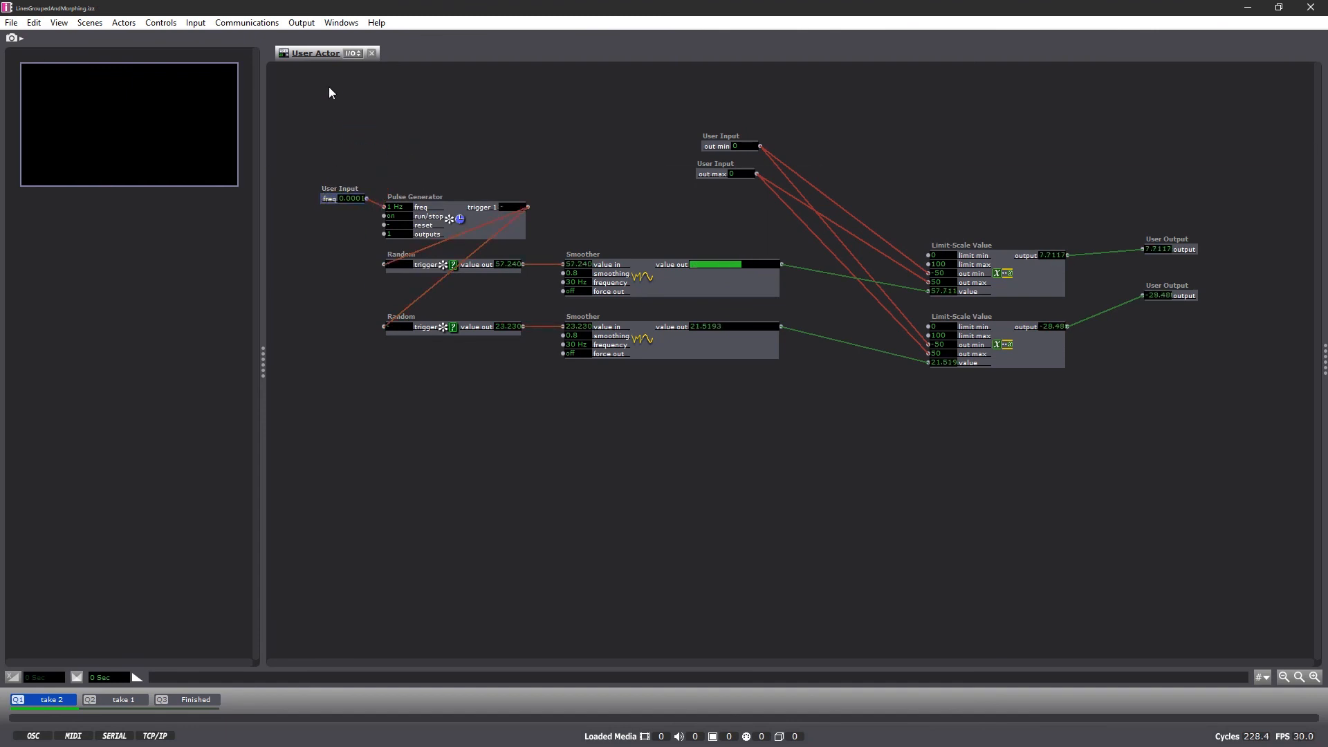
# Close the User Actor editor with all instances saved and updated, and rename the actor Point XY.
pyautogui.click(371, 55)
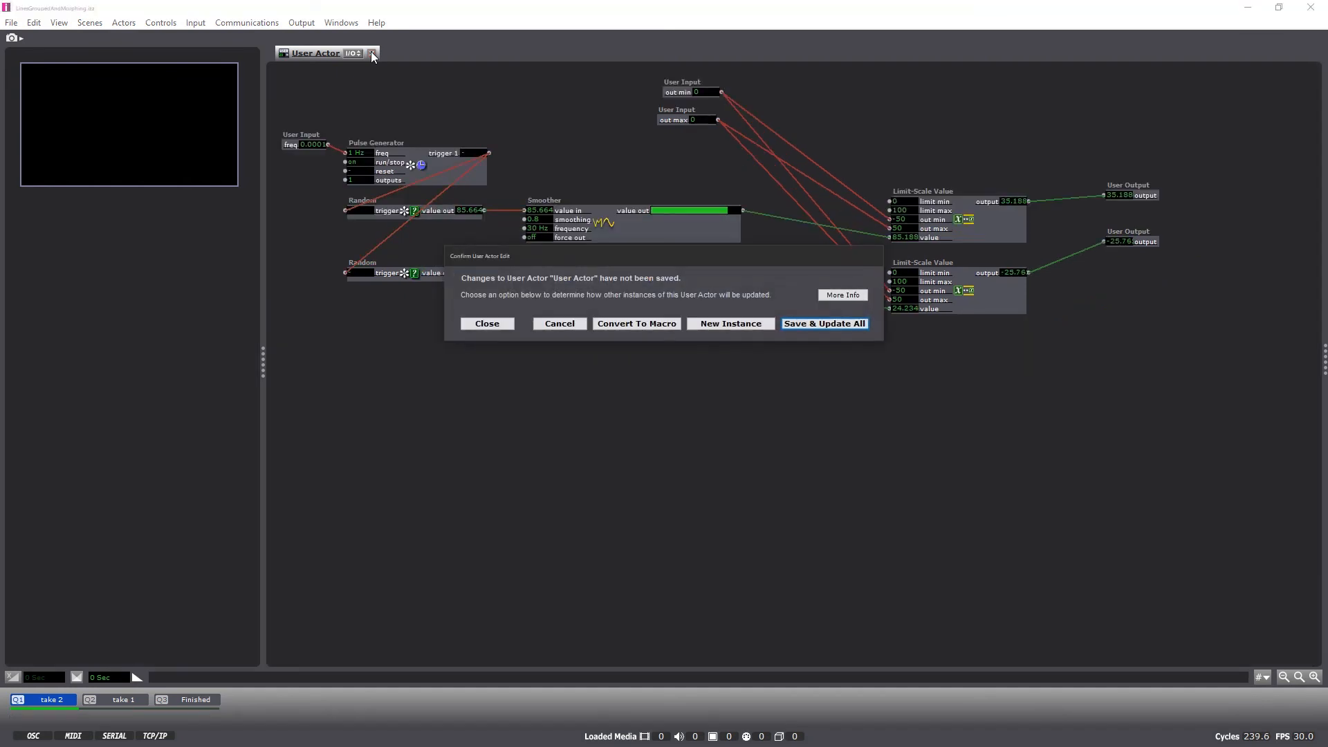
pyautogui.click(783, 326)
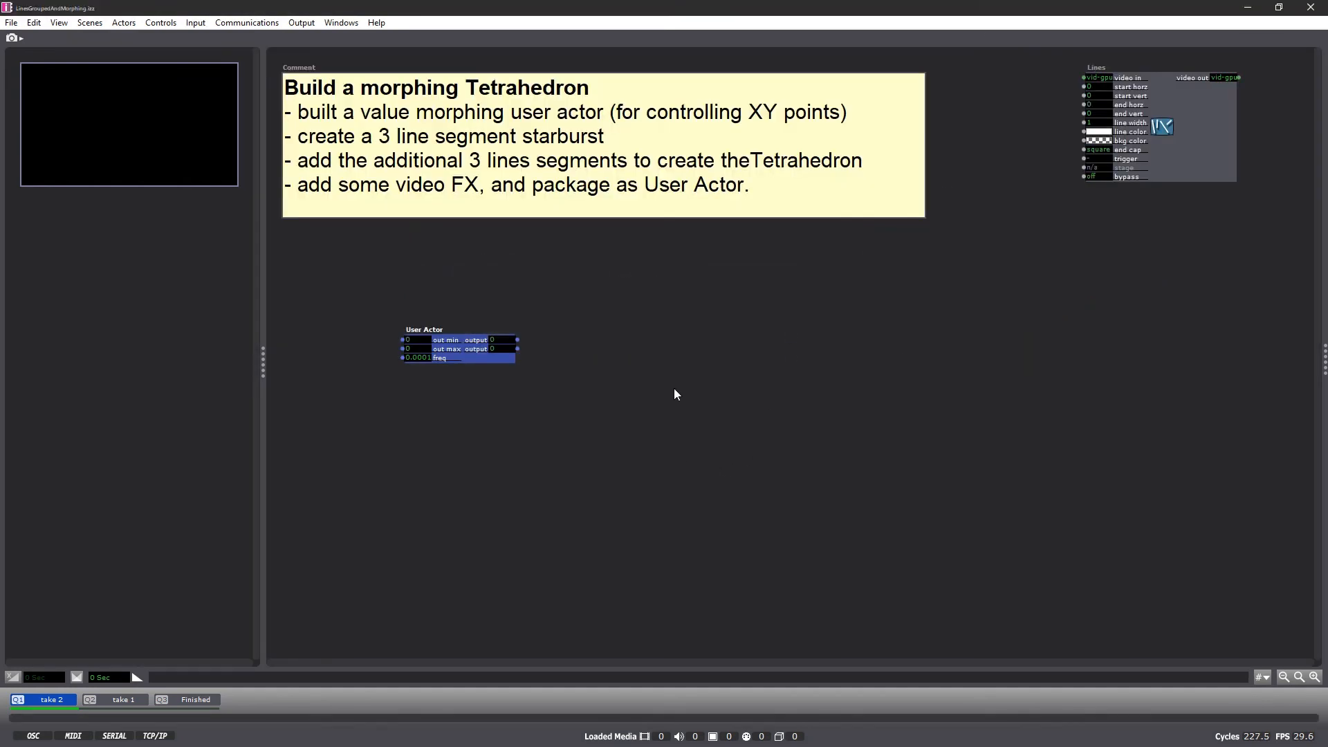
pyautogui.rightClick(413, 326)
pyautogui.click(448, 529)
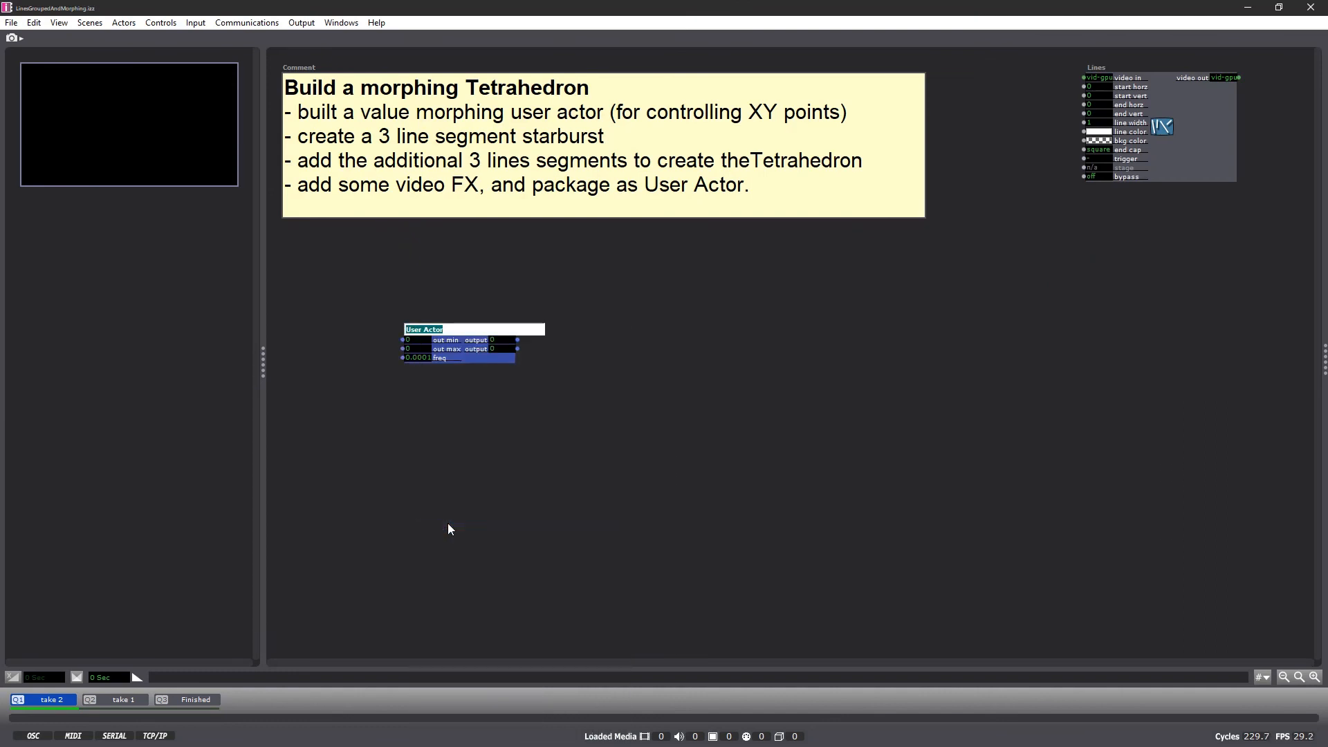
pyautogui.write('Point XY')
pyautogui.click(449, 528)
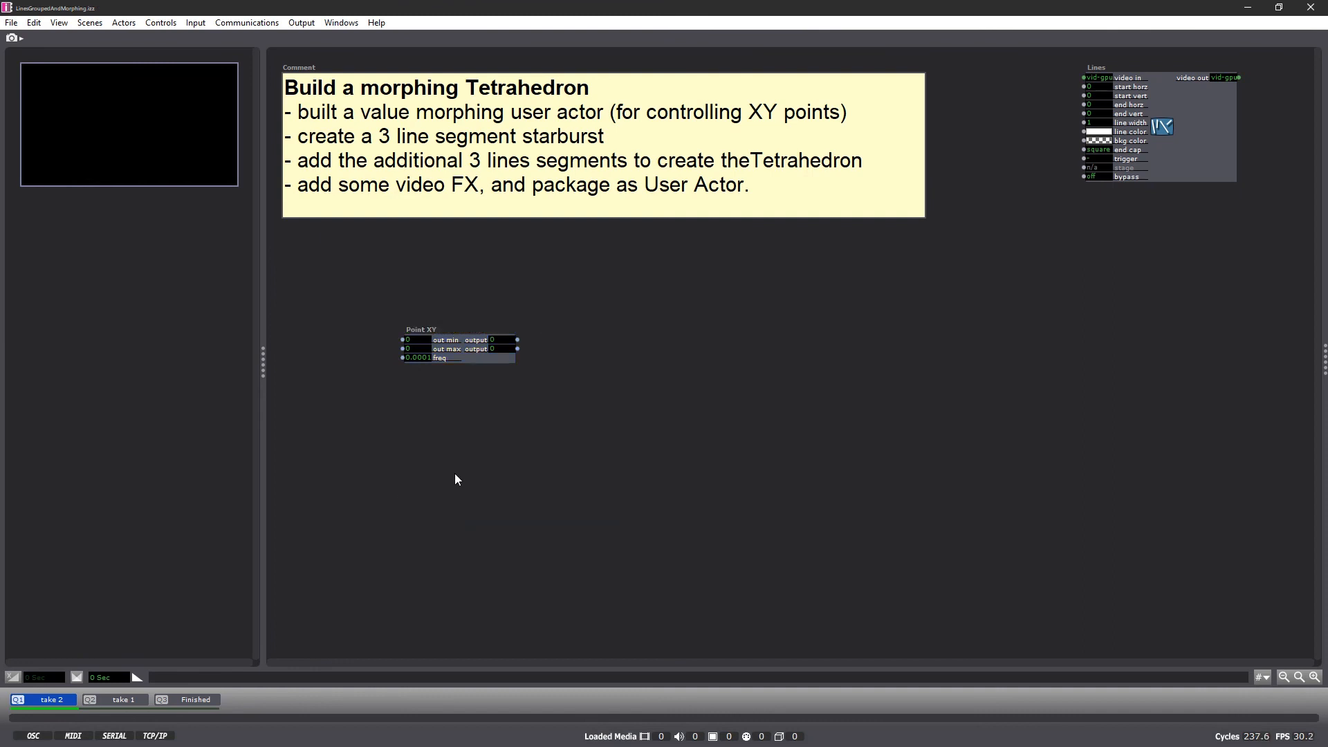
# Set the Point XY actor's out min to -50, out max to 50 and freq to 1 Hz.
pyautogui.click(419, 348)
pyautogui.write('50')
pyautogui.click(419, 364)
pyautogui.write('1')
pyautogui.press('Return')
pyautogui.moveTo(516, 359); pyautogui.dragTo(525, 358)
pyautogui.click(471, 290)
# Place the Lines actor to the right of Point XY, add a Projector beside it and connect the Lines video out to the Projector's video input.
pyautogui.moveTo(1218, 117); pyautogui.dragTo(803, 387)
pyautogui.doubleClick(866, 335)
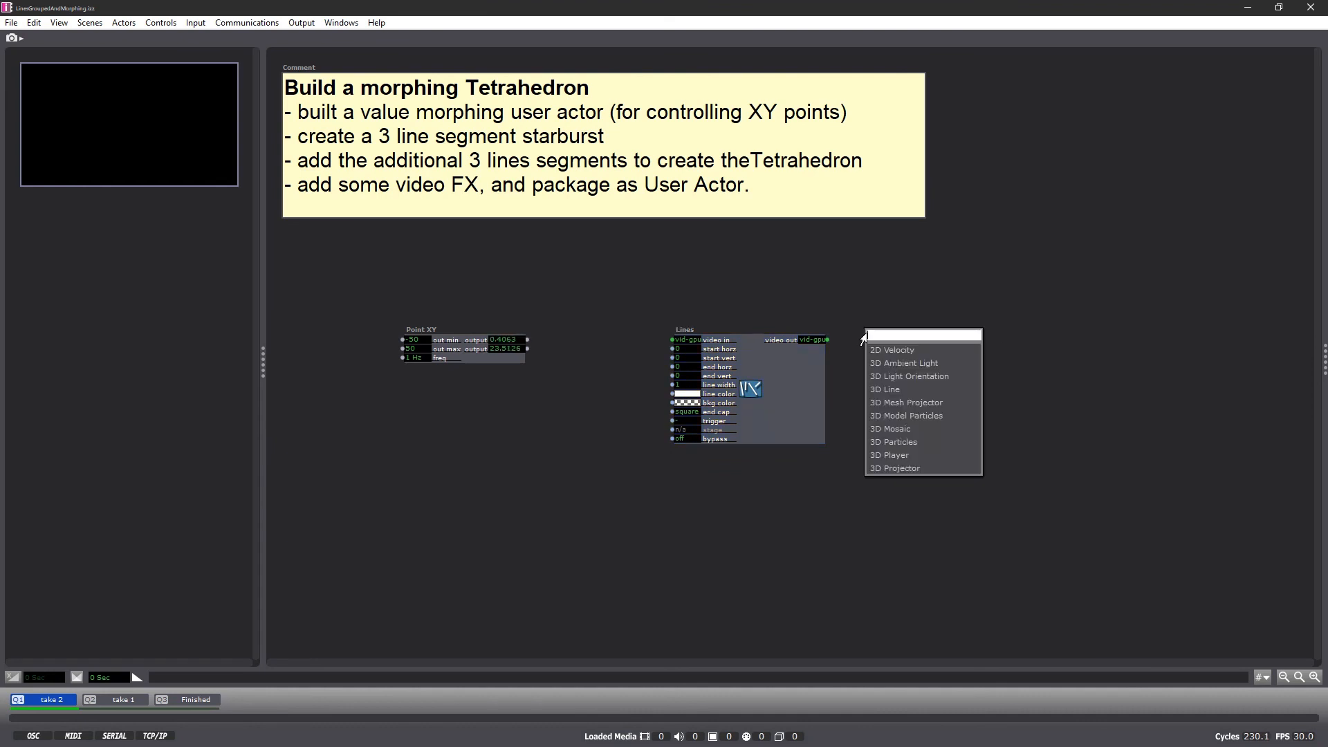
pyautogui.write('proj')
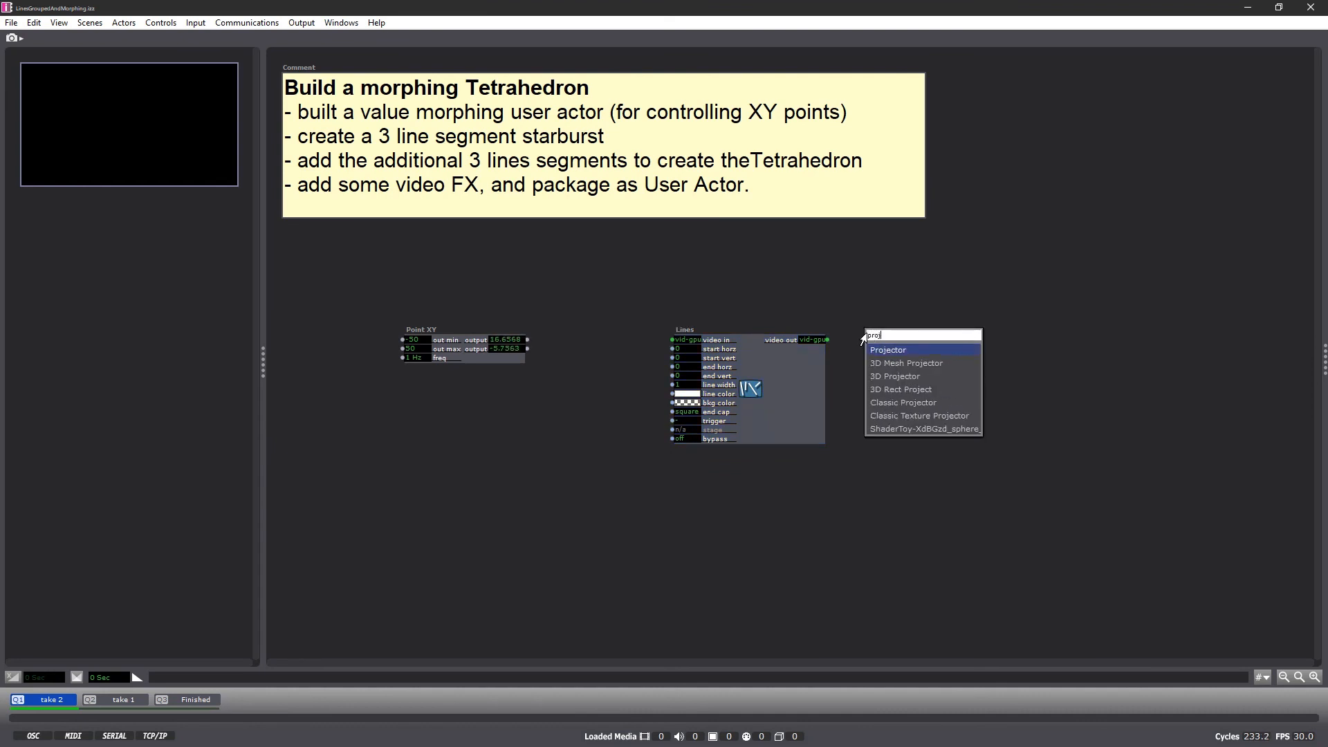
pyautogui.press('Return')
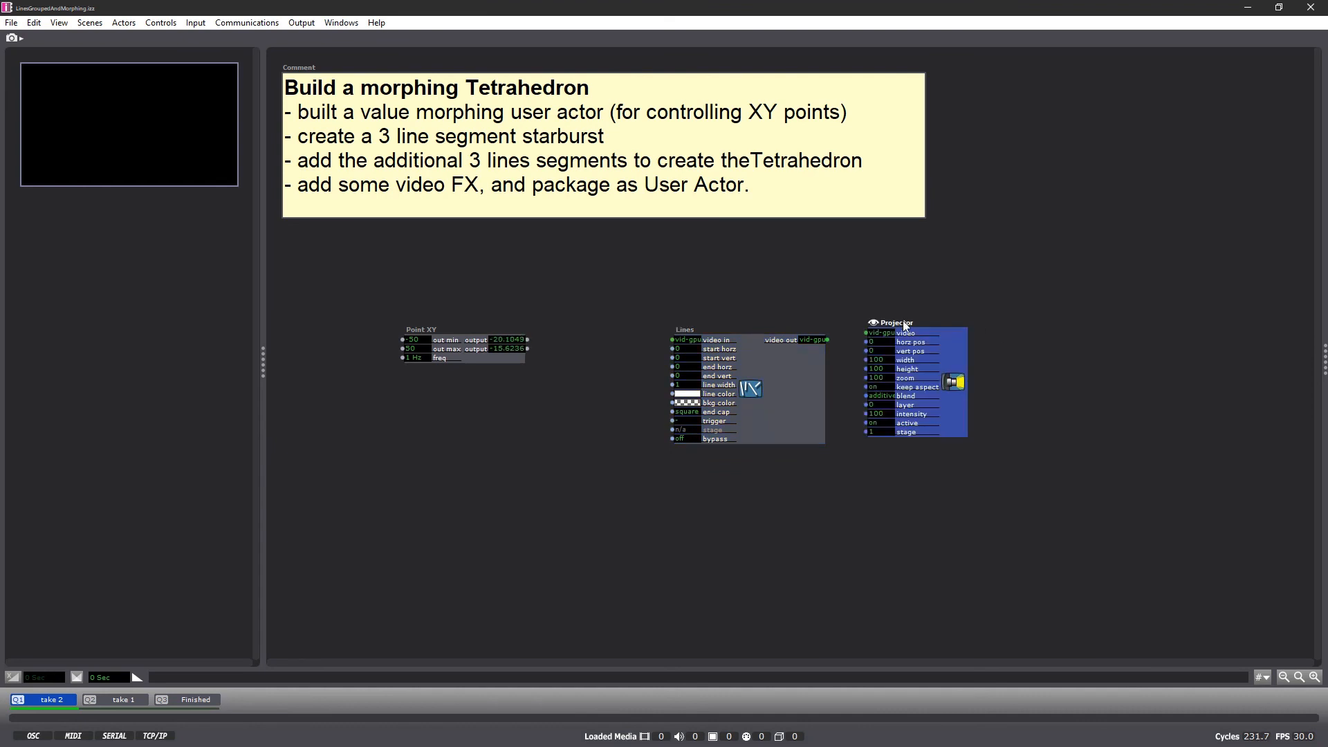
pyautogui.moveTo(874, 326); pyautogui.dragTo(840, 340)
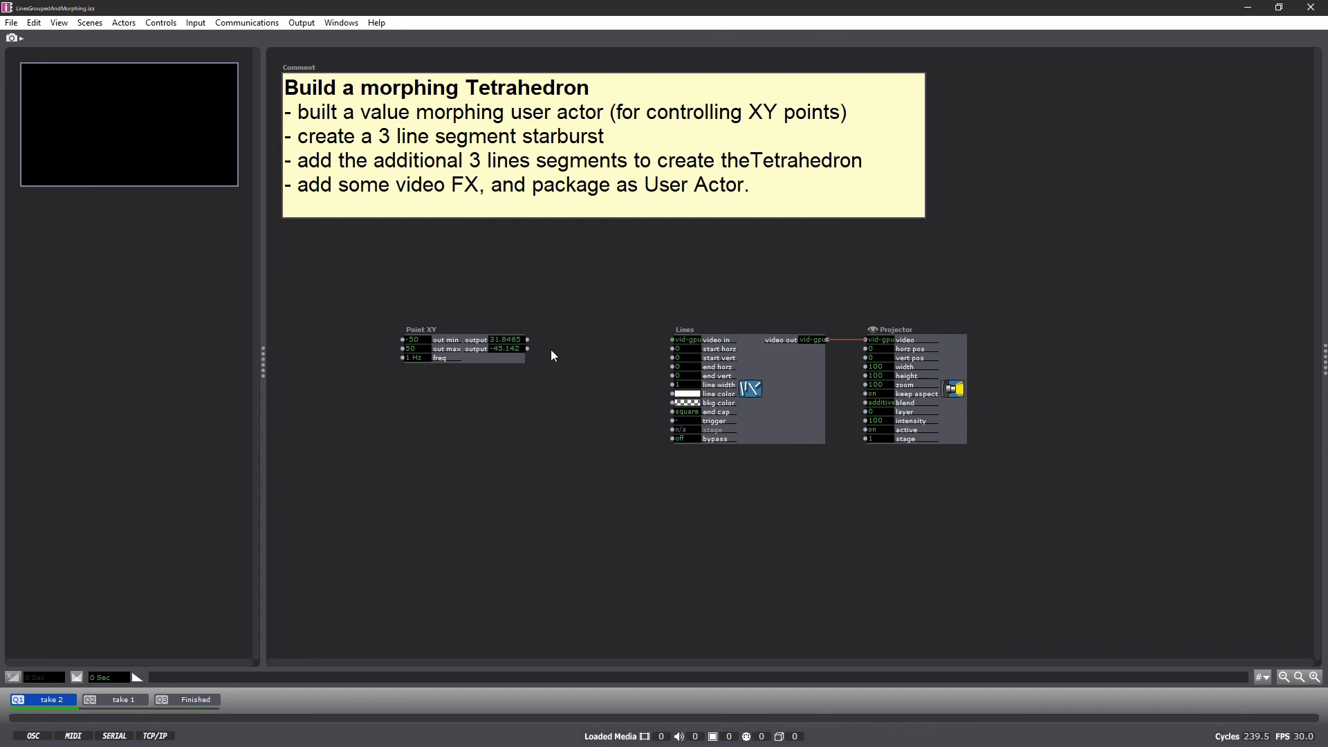
# Connect Point XY's two outputs to the Lines actor's start horz and start vert inputs.
pyautogui.moveTo(525, 340); pyautogui.dragTo(671, 349)
pyautogui.moveTo(526, 349); pyautogui.dragTo(672, 358)
pyautogui.moveTo(671, 359); pyautogui.dragTo(671, 359)
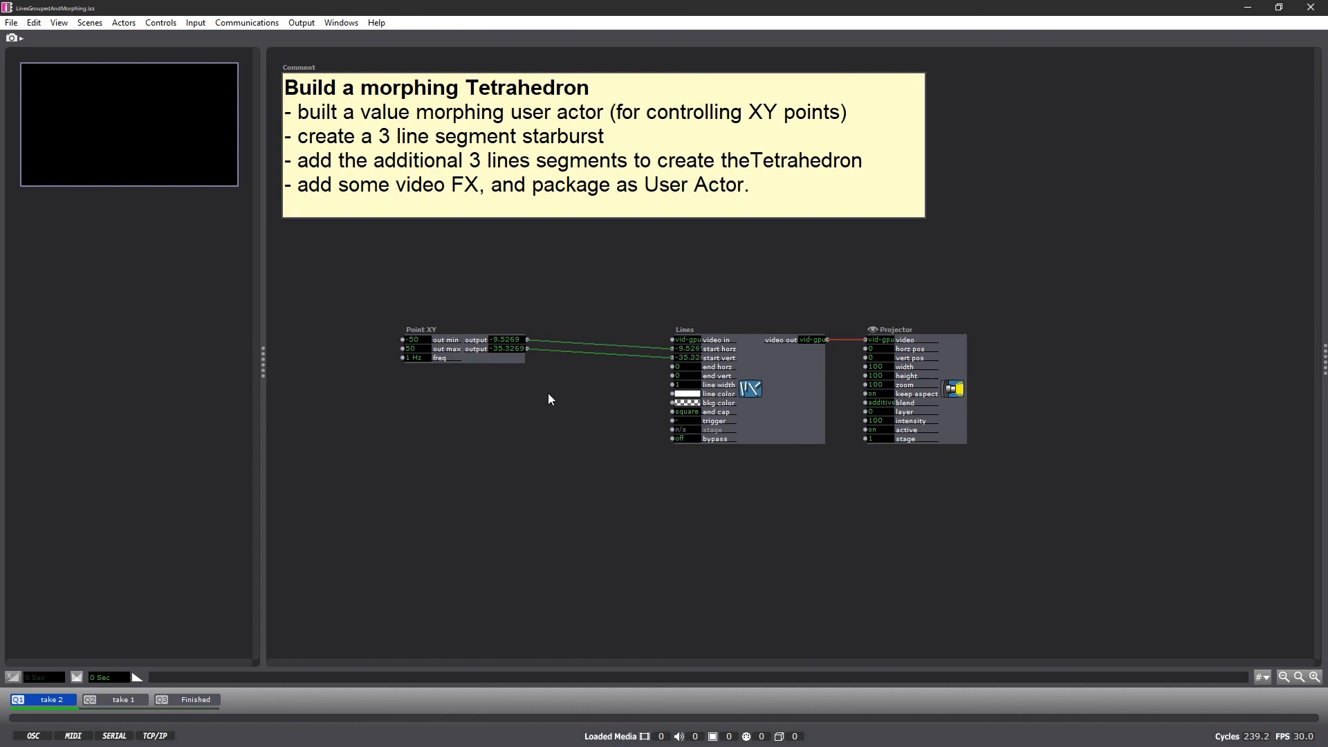
# Duplicate the Point XY actor directly below the original and connect the copy's outputs to the Lines actor's end horz and end vert inputs.
pyautogui.moveTo(417, 331); pyautogui.dragTo(417, 300)
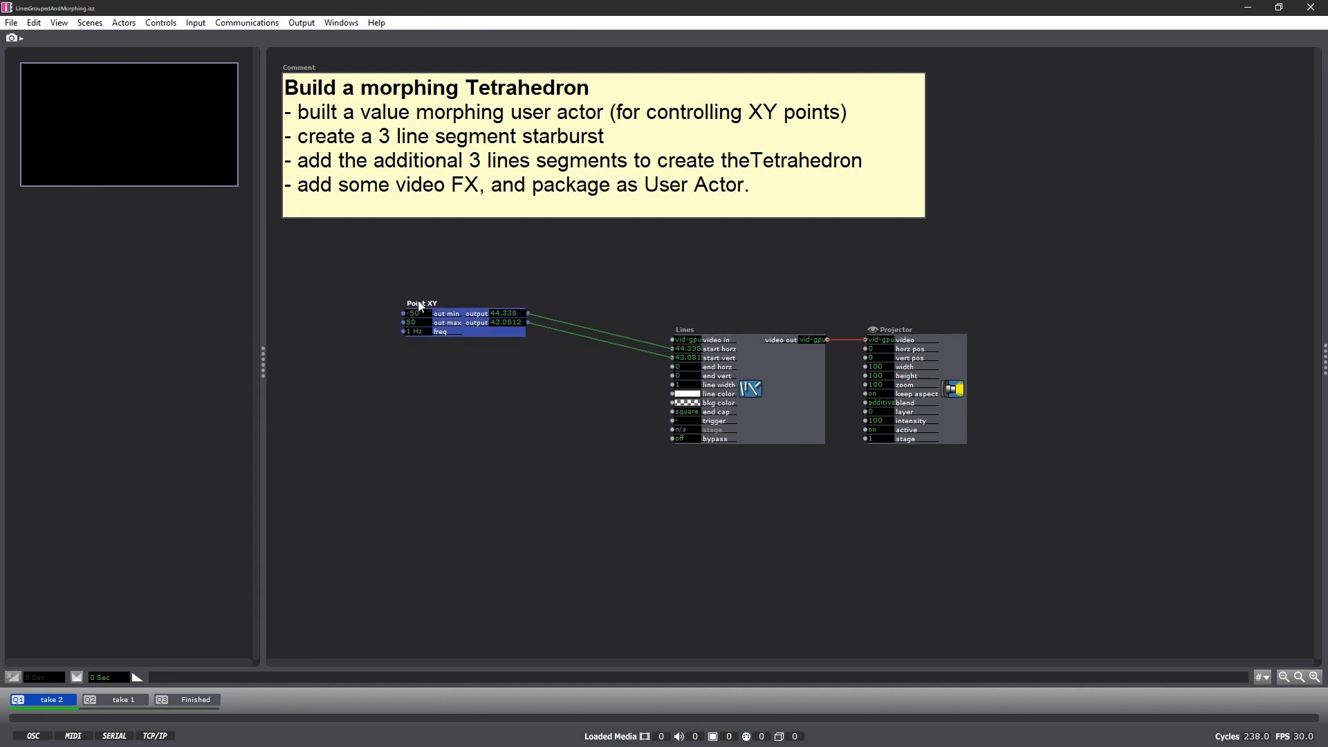
pyautogui.hotkey('ctrl', 'd')
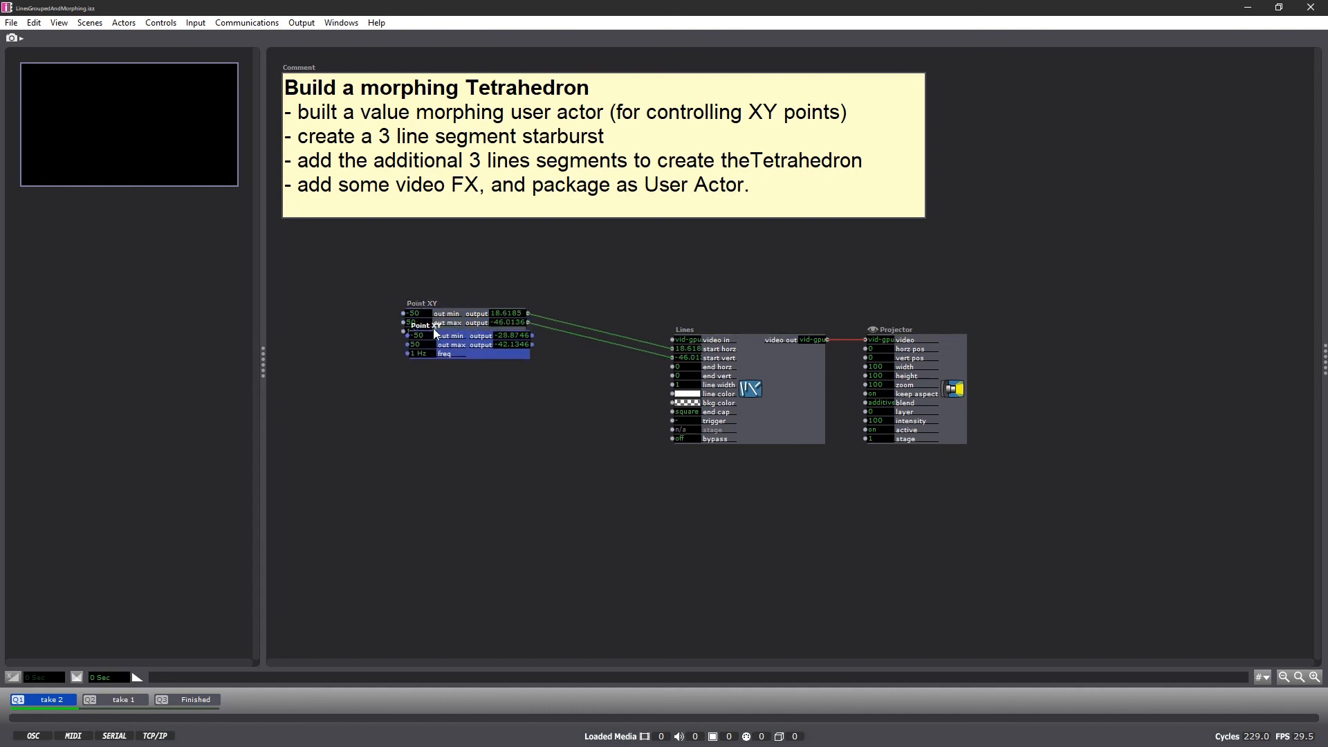
pyautogui.moveTo(423, 314); pyautogui.dragTo(414, 349)
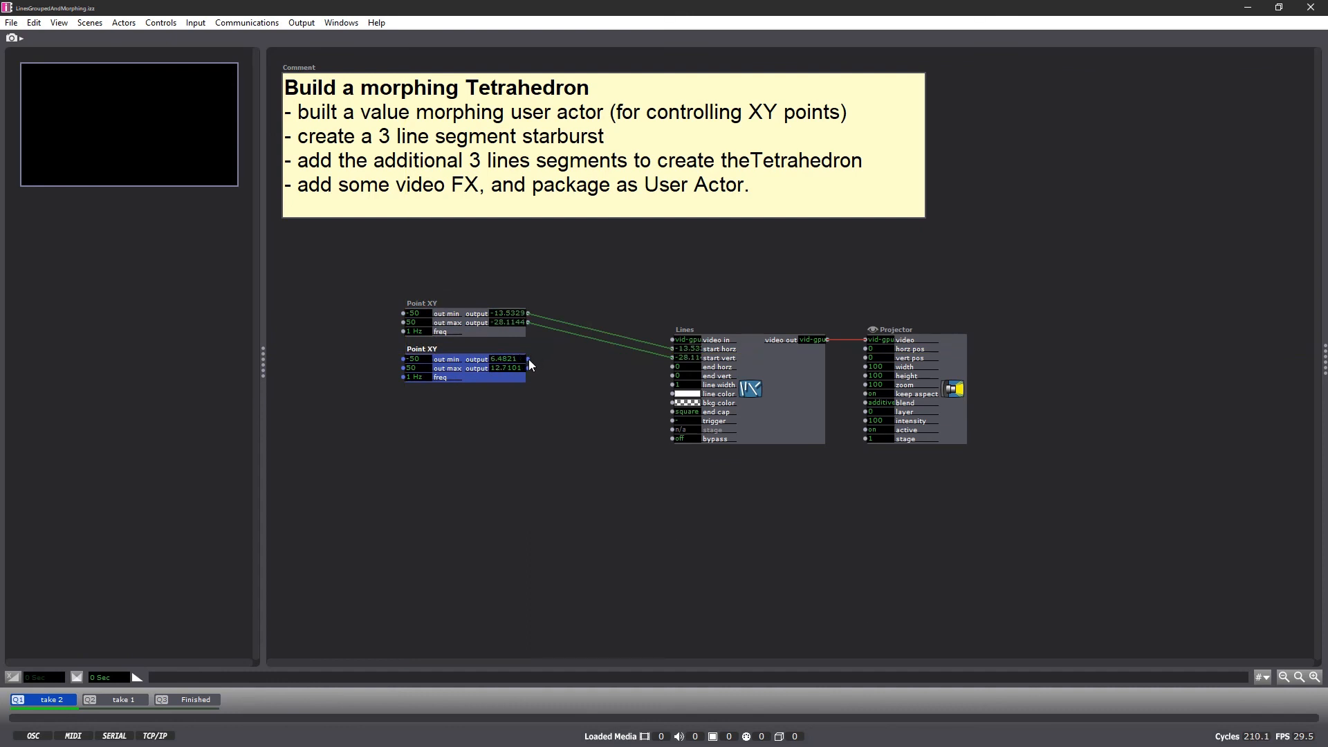
pyautogui.moveTo(529, 359); pyautogui.dragTo(672, 367)
pyautogui.moveTo(529, 368); pyautogui.dragTo(672, 376)
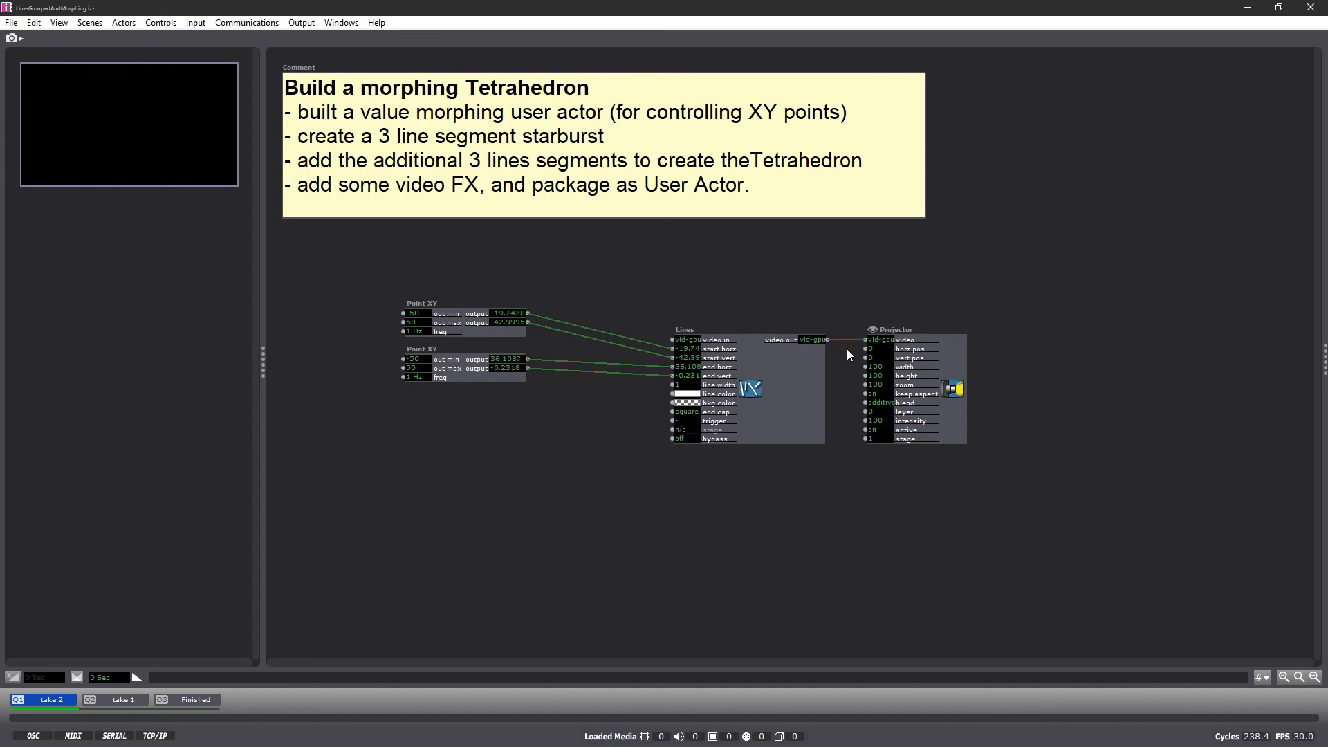
# Fire the Lines actor's trigger by hand several times to test the line drawing.
pyautogui.click(681, 421)
pyautogui.click(682, 422)
pyautogui.click(681, 422)
pyautogui.click(682, 422)
# Add a Pulse Generator above the Lines actor and connect its trigger 1 output to the Lines trigger input.
pyautogui.doubleClick(674, 278)
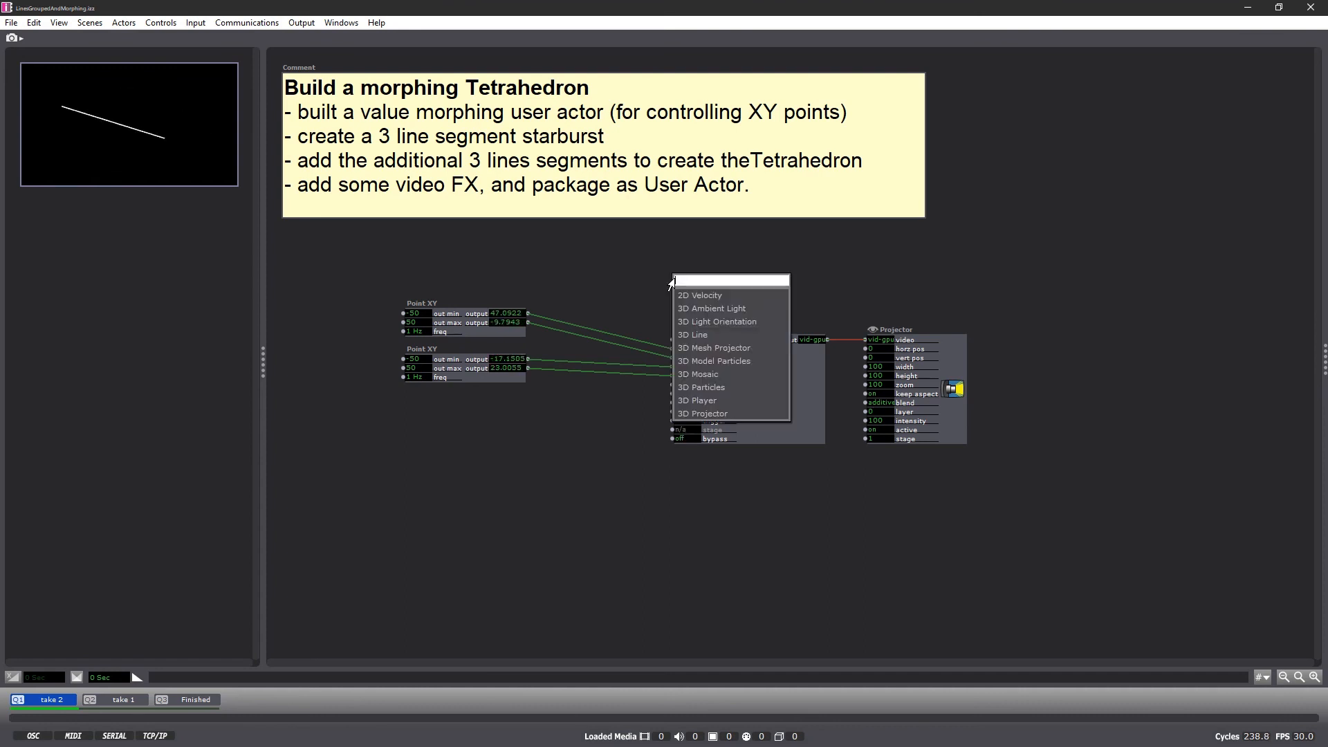
pyautogui.write('pulse')
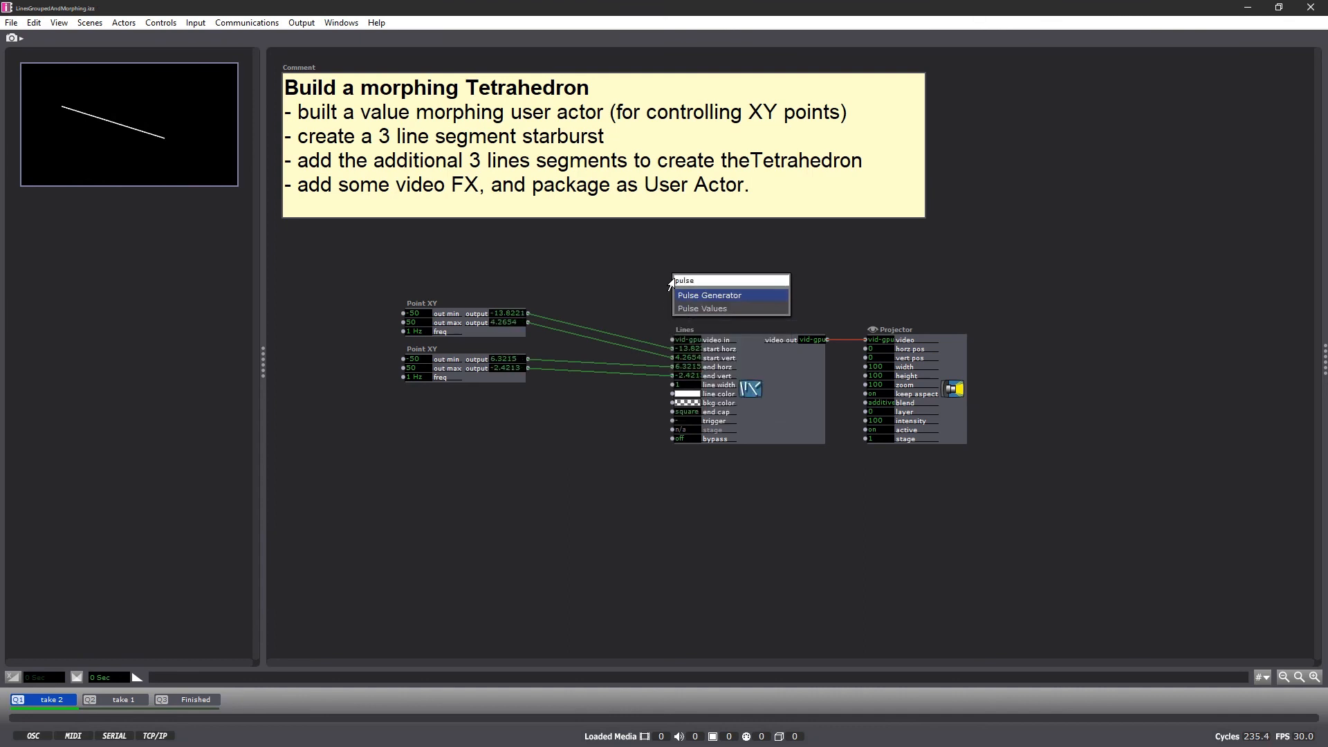
pyautogui.click(696, 296)
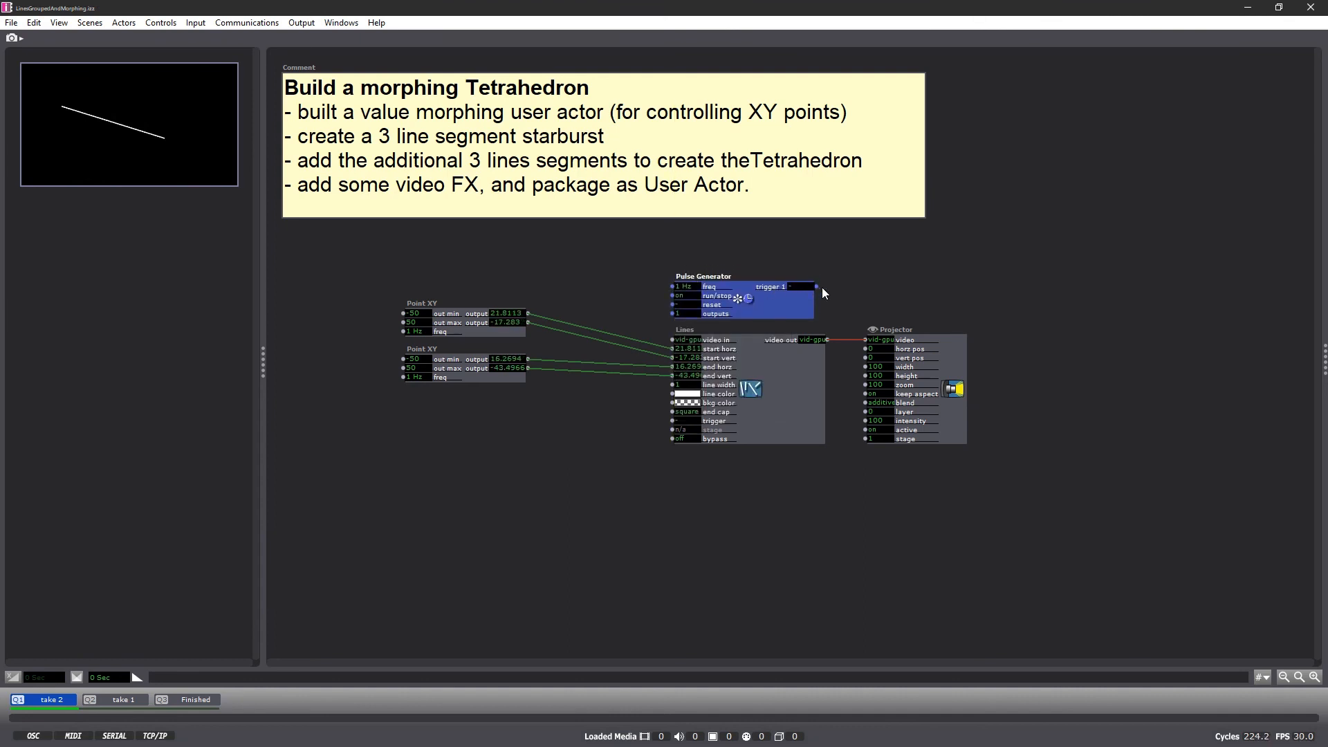
pyautogui.moveTo(816, 287); pyautogui.dragTo(675, 427)
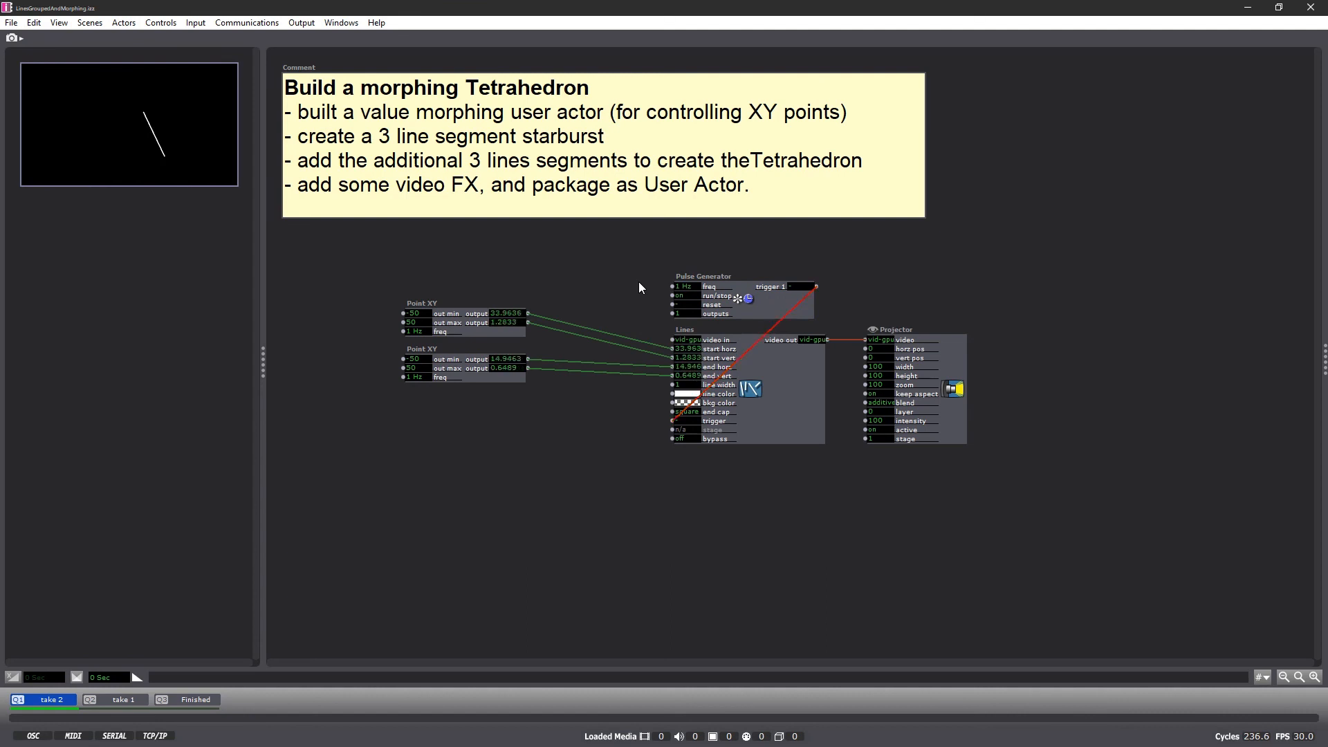
# Try the Pulse Generator's freq at 6 Hz and at 302 Hz.
pyautogui.click(688, 286)
pyautogui.write('6')
pyautogui.press('Return')
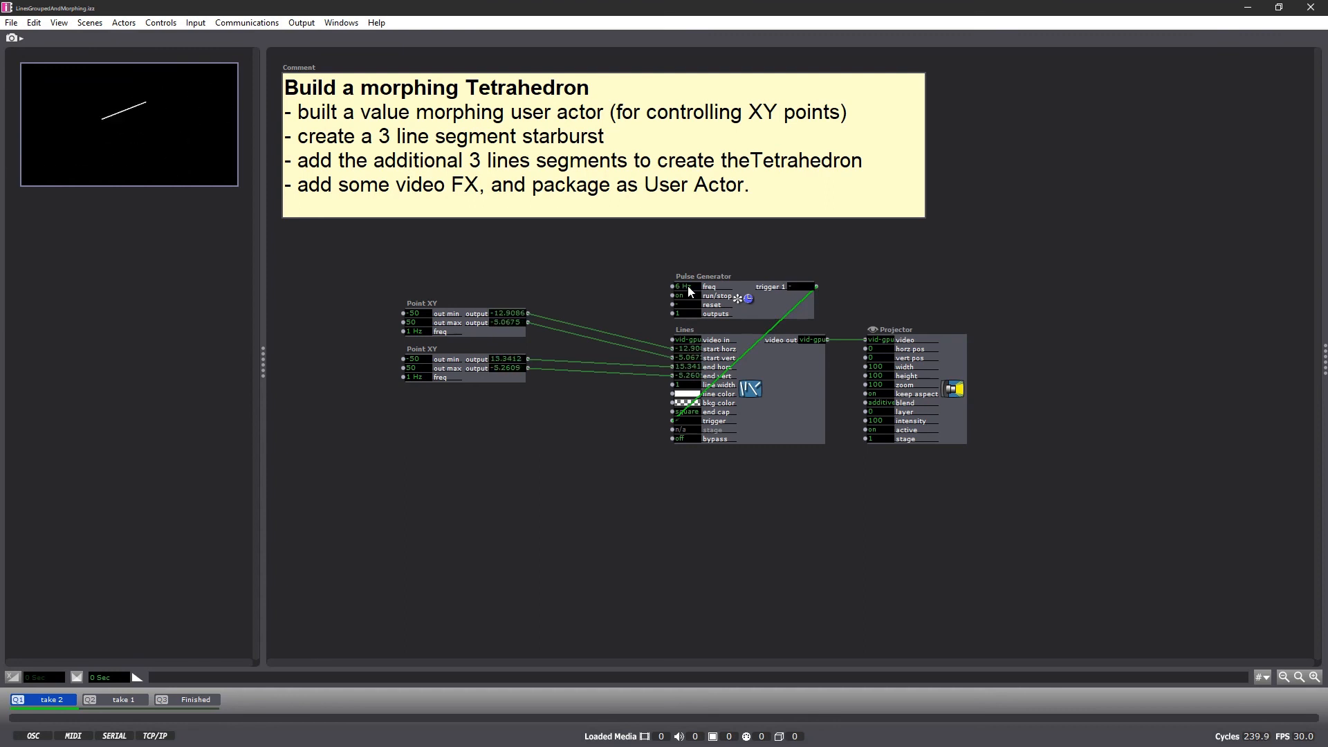
pyautogui.click(688, 285)
pyautogui.write('302')
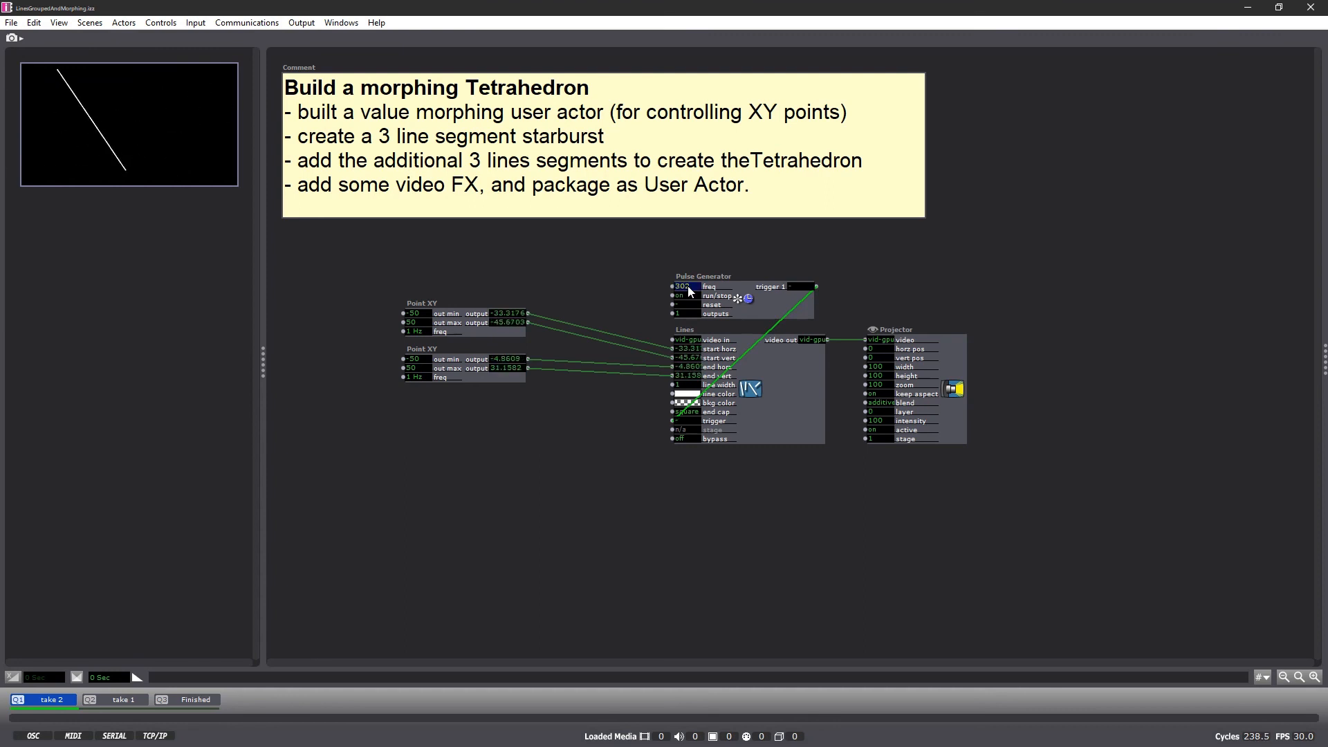
pyautogui.press('Return')
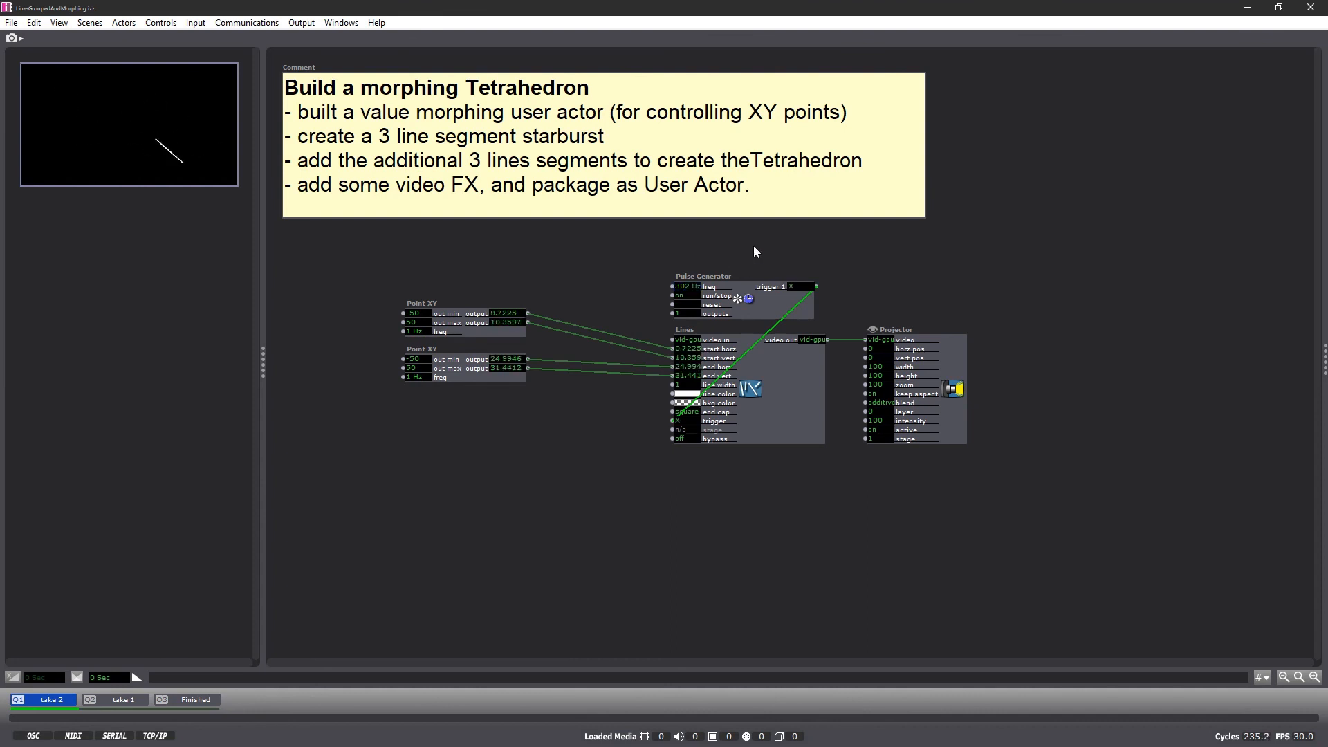
# Set the Pulse Generator's freq to 30 Hz.
pyautogui.click(687, 287)
pyautogui.write('30')
pyautogui.press('Return')
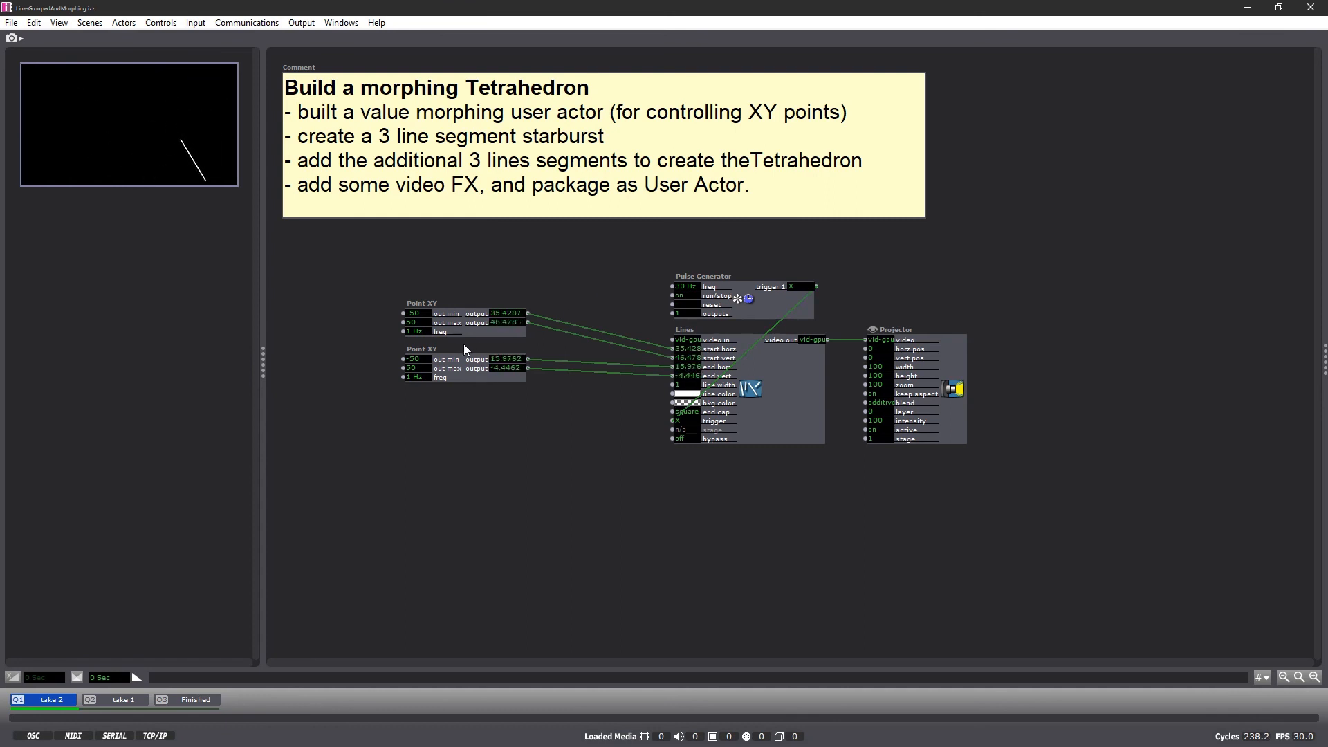
# Spread the two Point XY actors apart, with the end-point one closer to Lines and the start-point one farther up and left.
pyautogui.moveTo(429, 347); pyautogui.dragTo(470, 358)
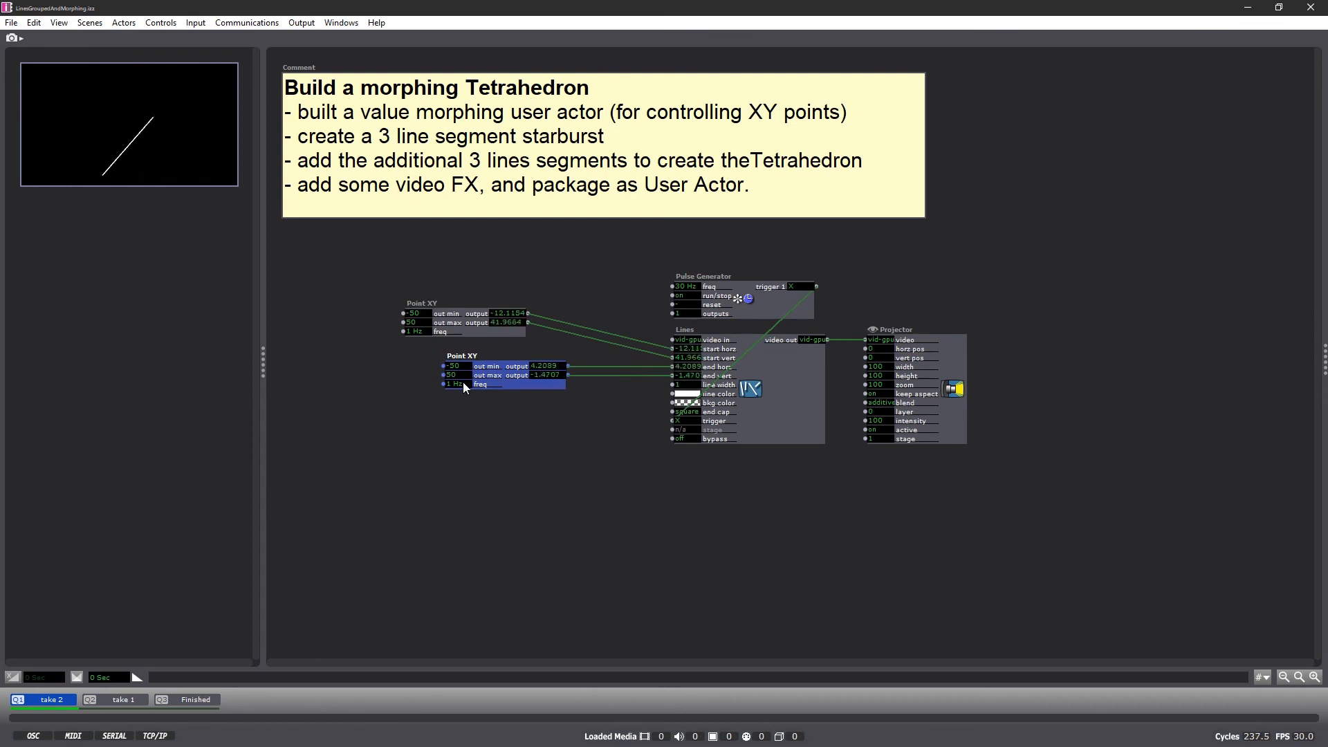
pyautogui.click(422, 303)
pyautogui.moveTo(424, 303); pyautogui.dragTo(407, 298)
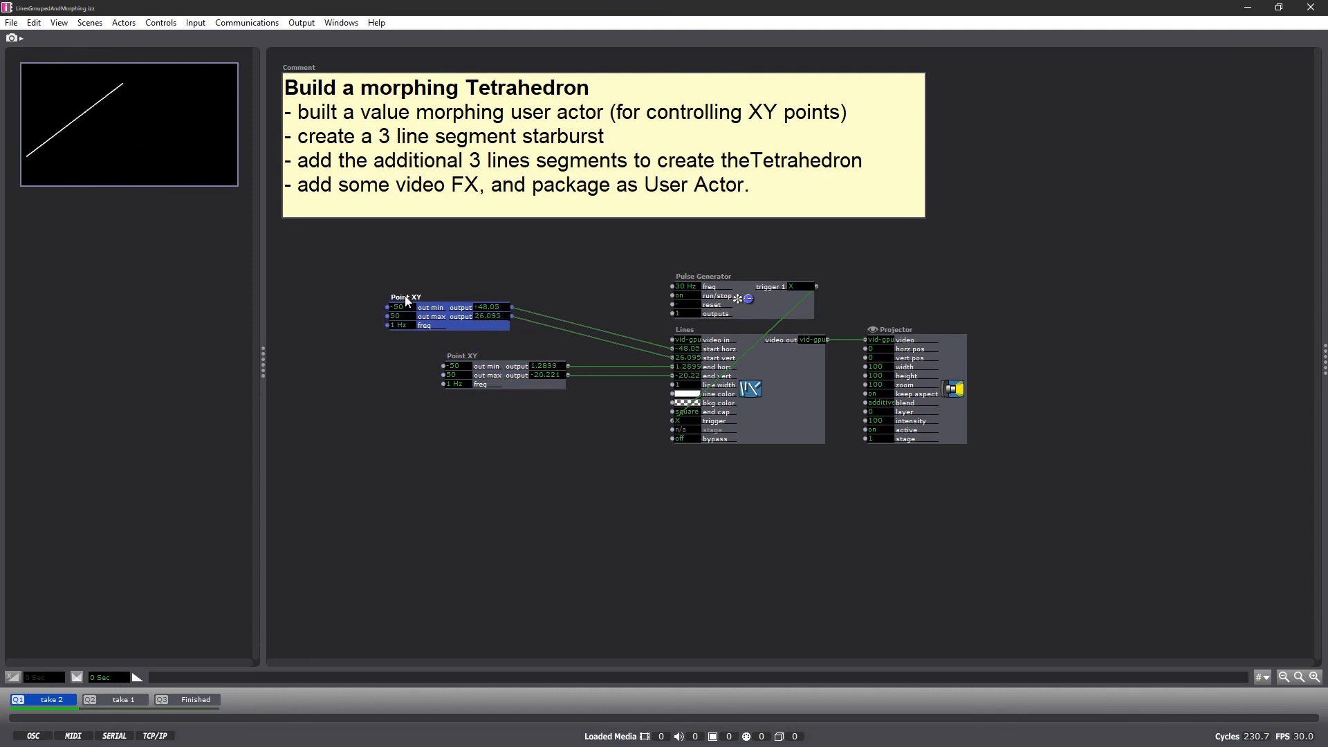
# Duplicate the Lines actor together with its end-point Point XY twice, stacking the copies below the original pair.
pyautogui.click(802, 411)
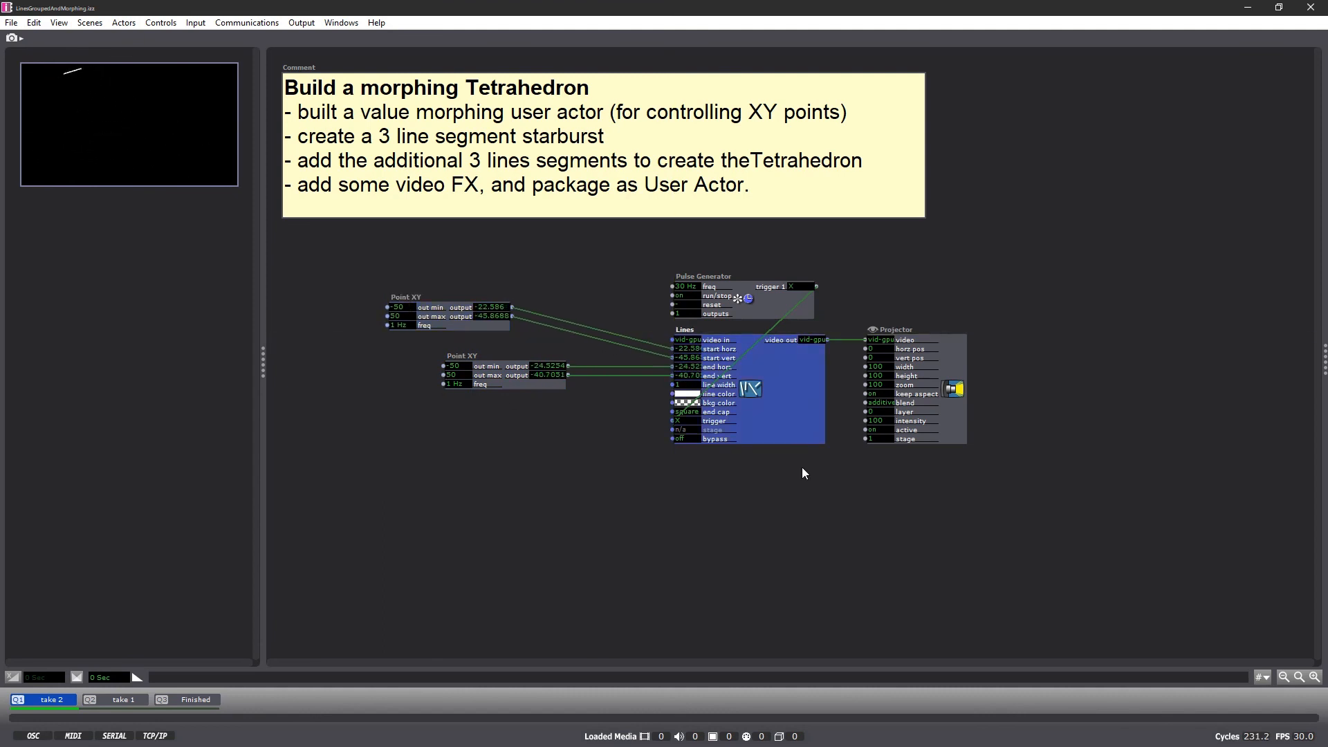
pyautogui.moveTo(795, 471); pyautogui.dragTo(507, 357)
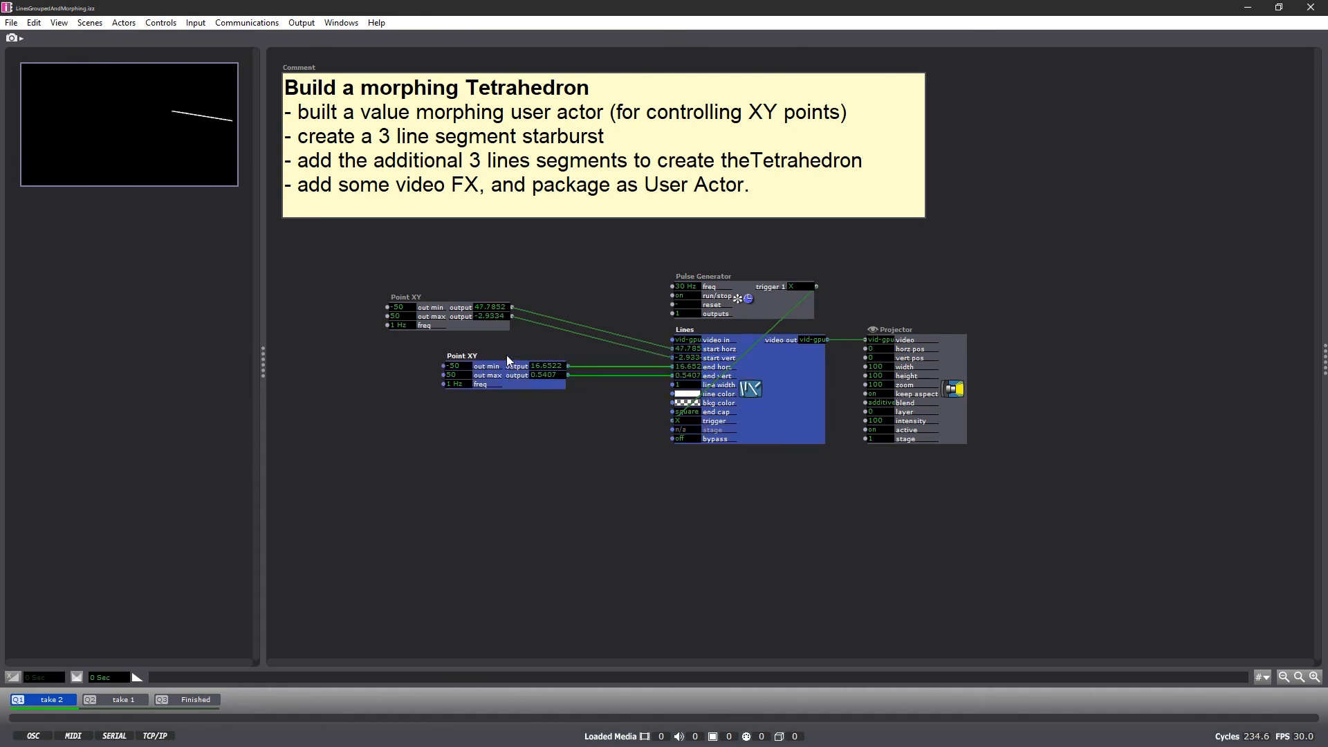
pyautogui.click(795, 491)
pyautogui.moveTo(795, 493); pyautogui.dragTo(485, 362)
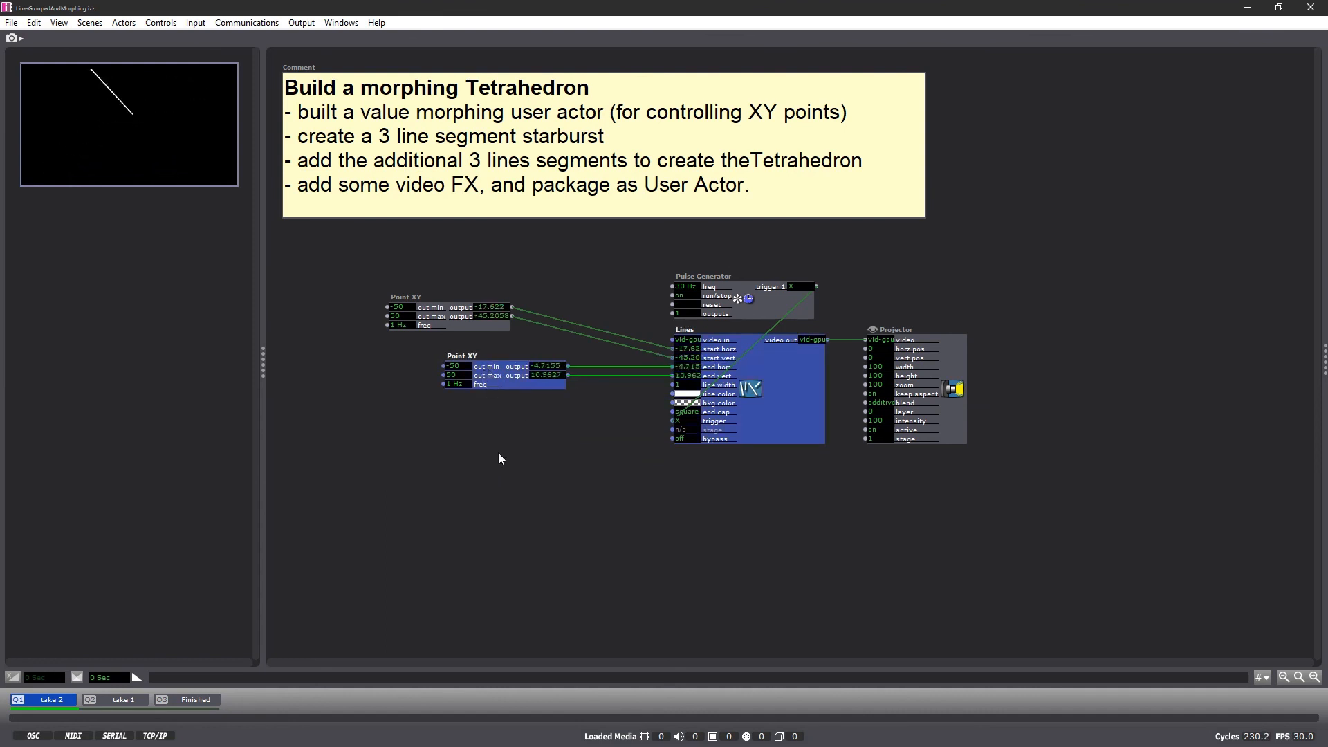
pyautogui.hotkey('ctrl', 'd')
pyautogui.moveTo(794, 420); pyautogui.dragTo(784, 641)
pyautogui.hotkey('ctrl', 'd')
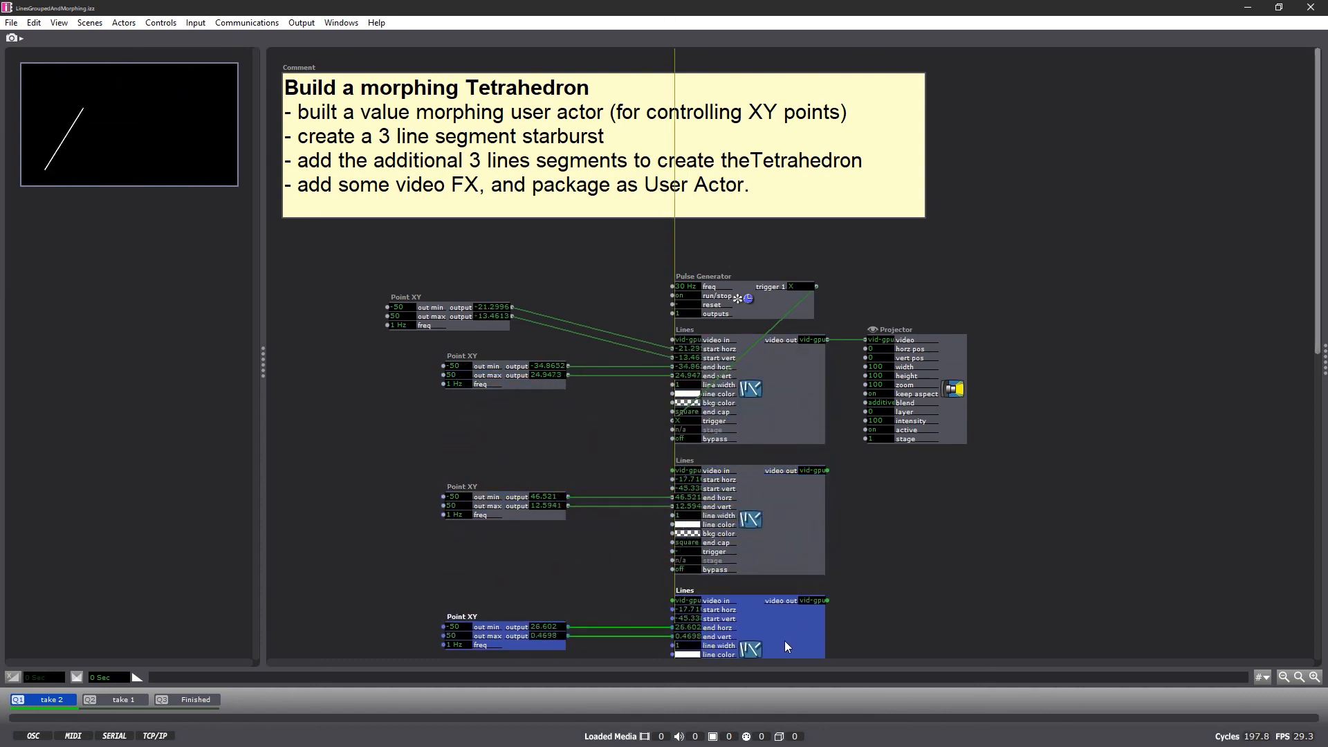
# Connect the start-point Point XY's outputs to the start horz and start vert inputs of both duplicated Lines actors.
pyautogui.scroll(-1, 897, 475)
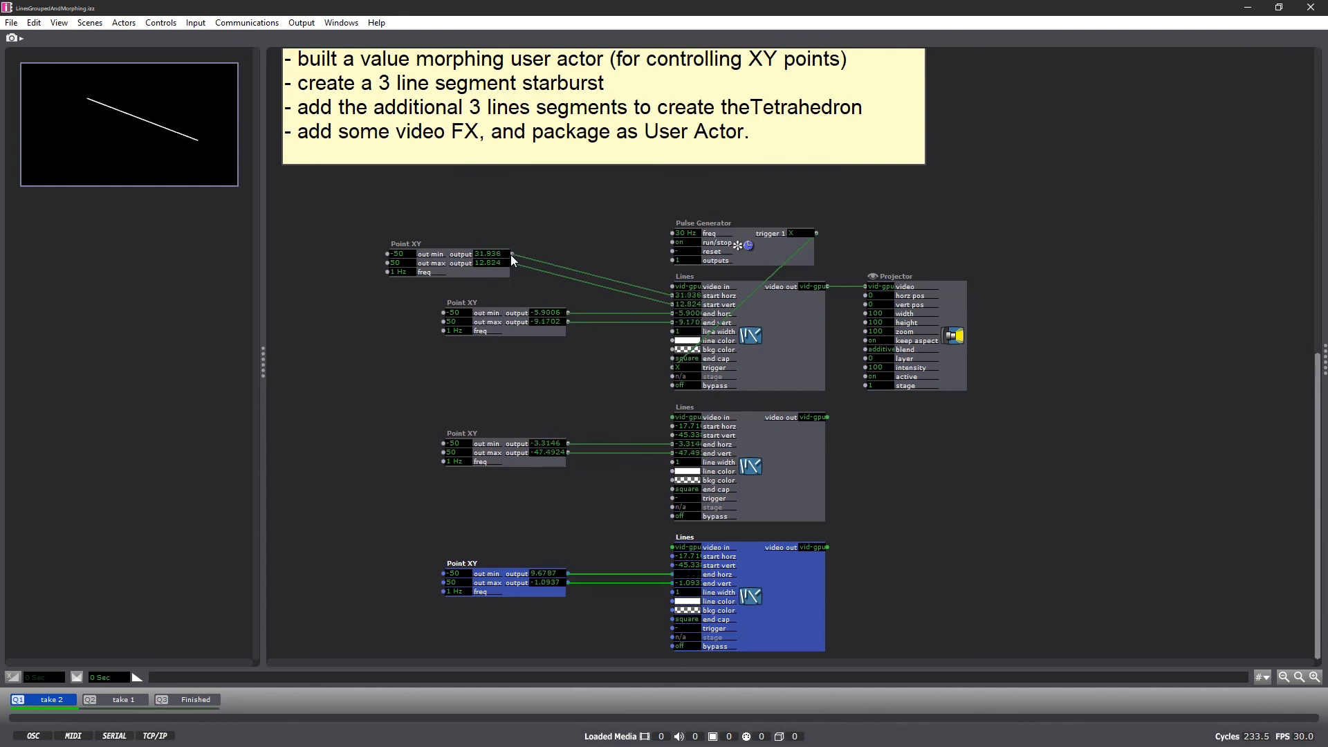
pyautogui.moveTo(512, 254); pyautogui.dragTo(669, 427)
pyautogui.moveTo(512, 264); pyautogui.dragTo(670, 555)
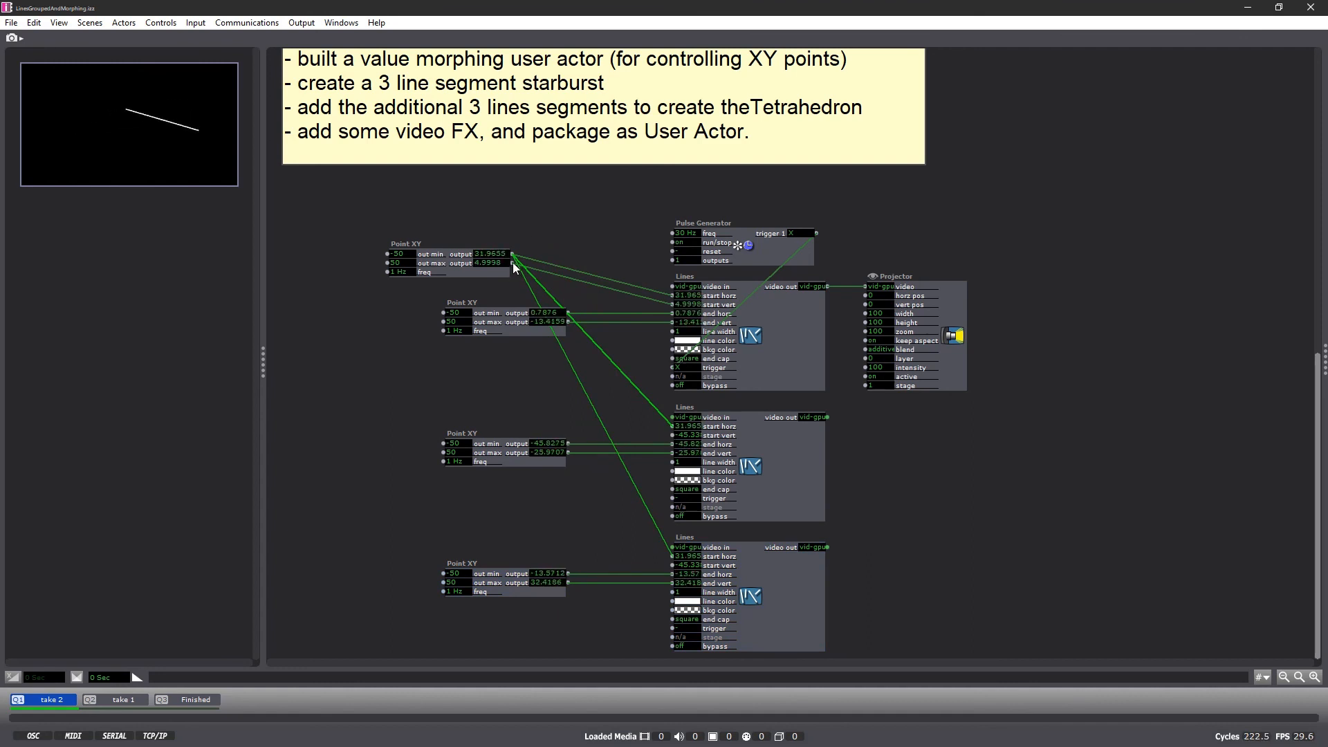
pyautogui.moveTo(512, 263); pyautogui.dragTo(671, 566)
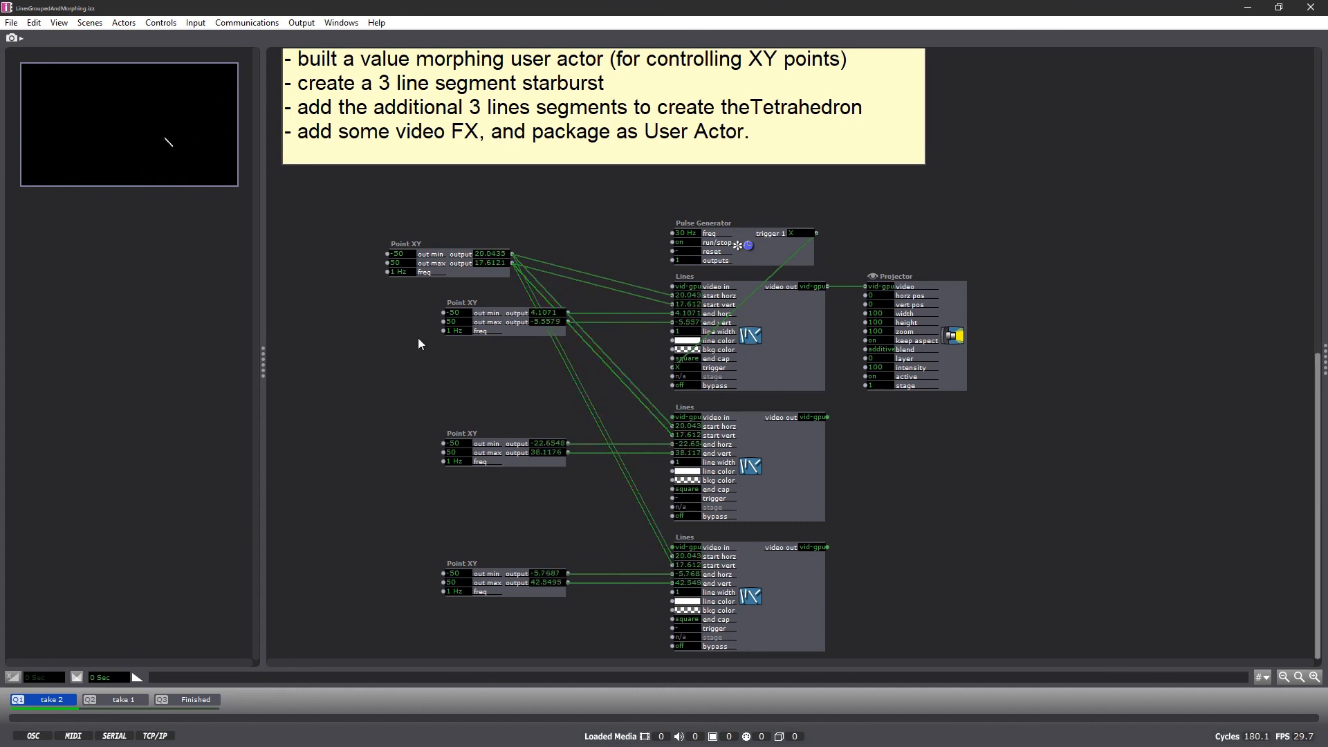
# Move the shared start-point Point XY above the column of end-point Point XY actors.
pyautogui.moveTo(407, 248); pyautogui.dragTo(469, 248)
pyautogui.moveTo(562, 234); pyautogui.dragTo(475, 211)
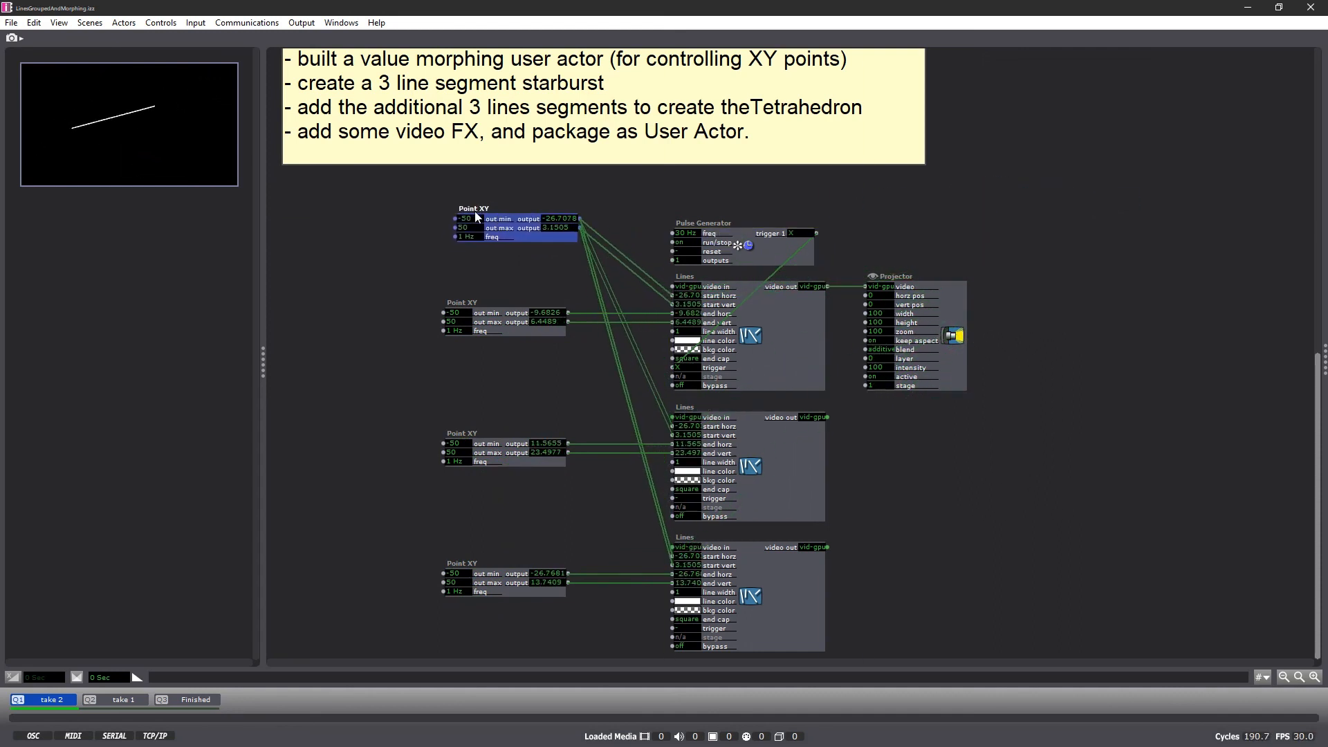
pyautogui.click(366, 343)
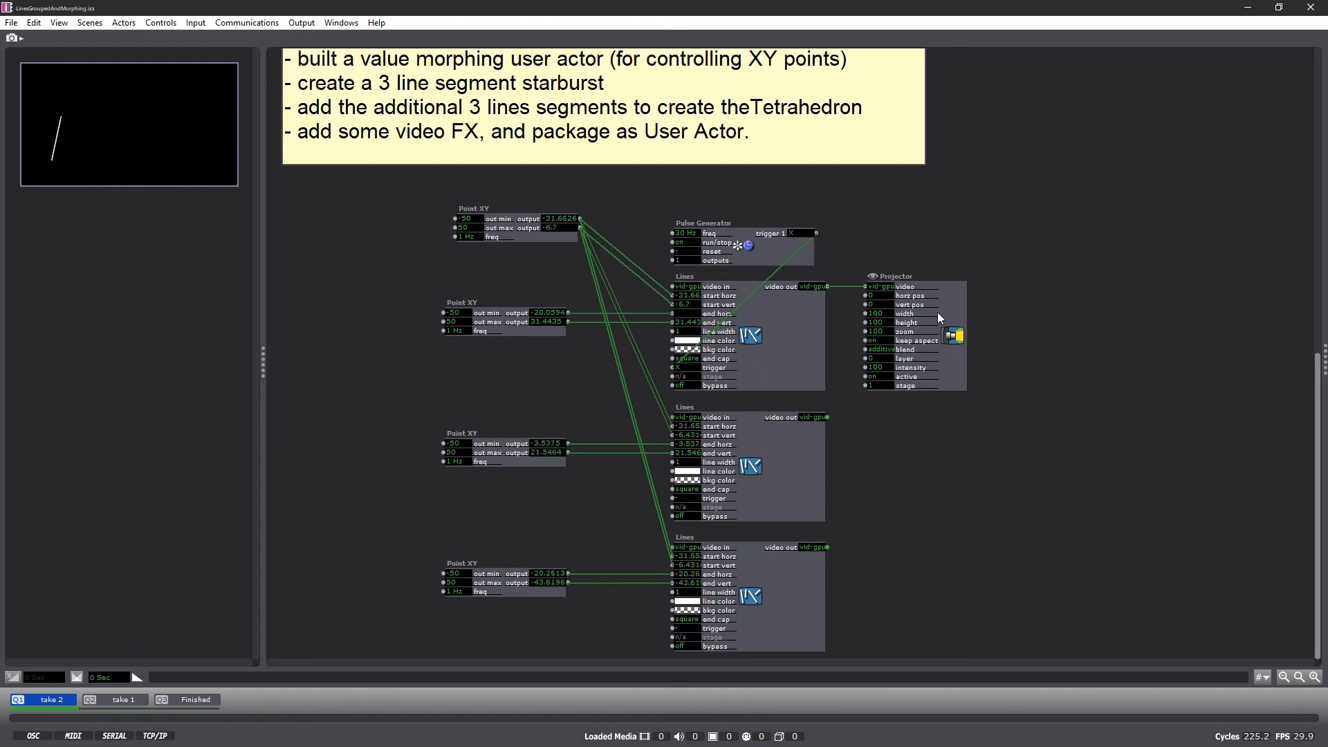
# Move the Projector farther to the right of the Lines actors.
pyautogui.moveTo(940, 318); pyautogui.dragTo(1156, 320)
pyautogui.click(931, 343)
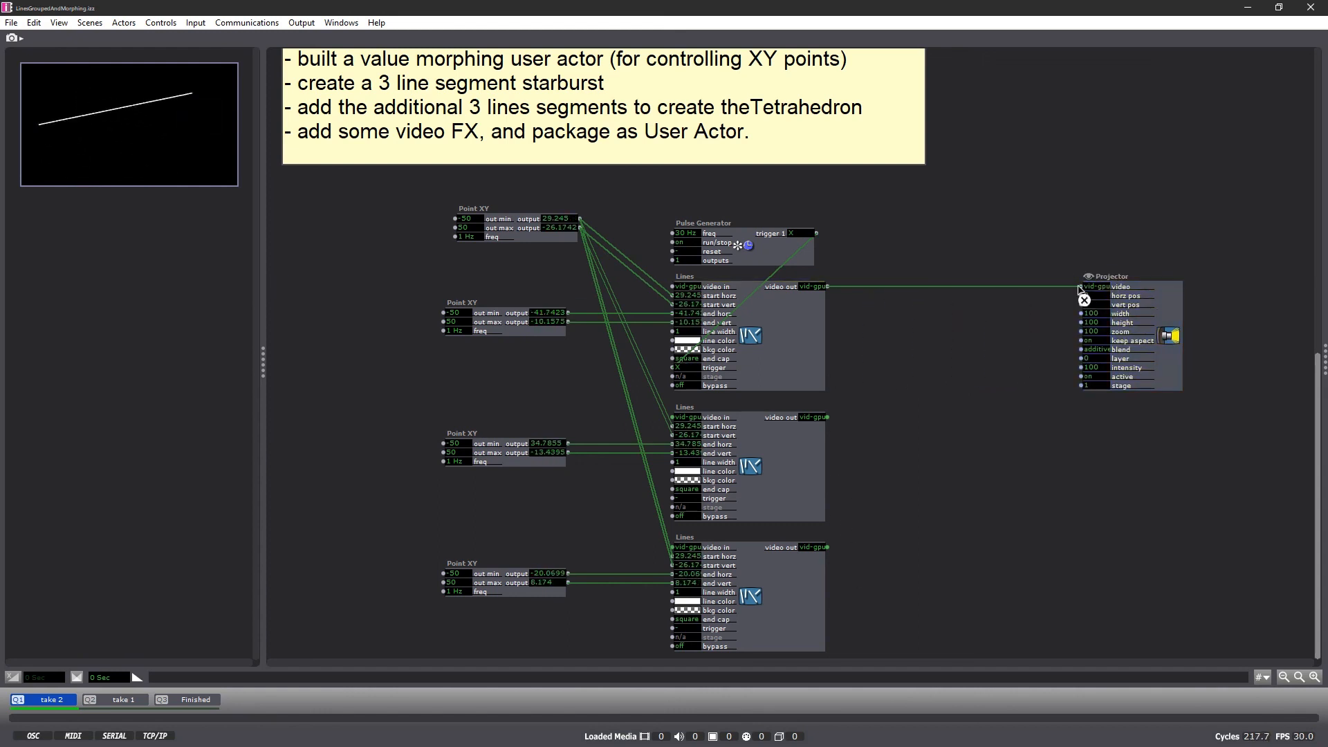
pyautogui.moveTo(1080, 289)
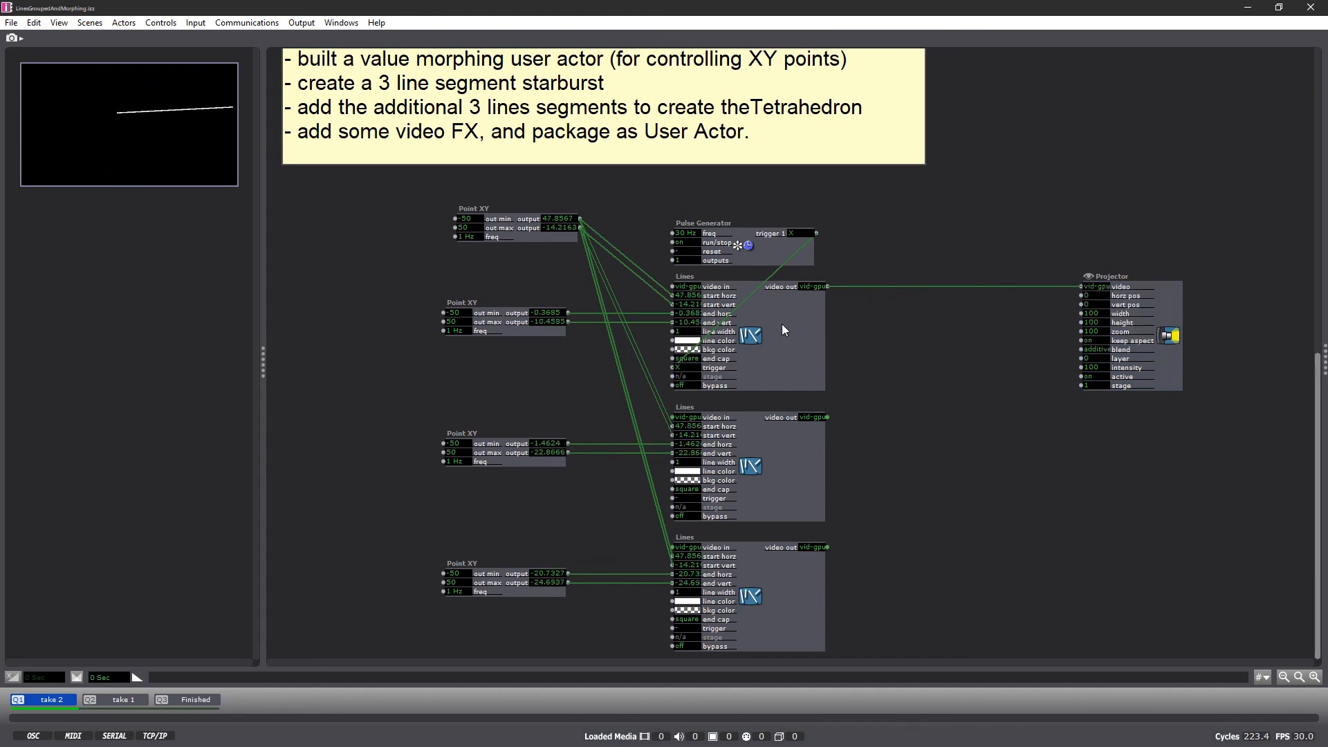
pyautogui.click(720, 294)
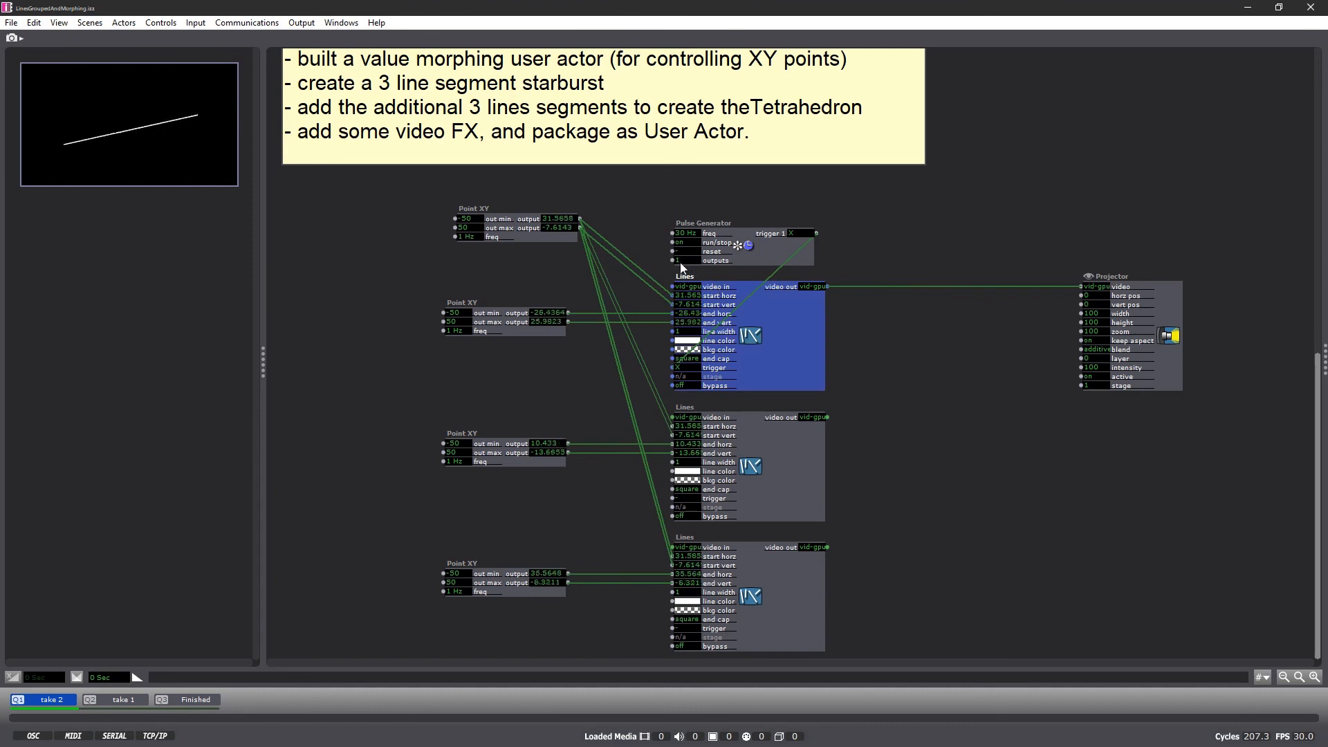
pyautogui.click(662, 264)
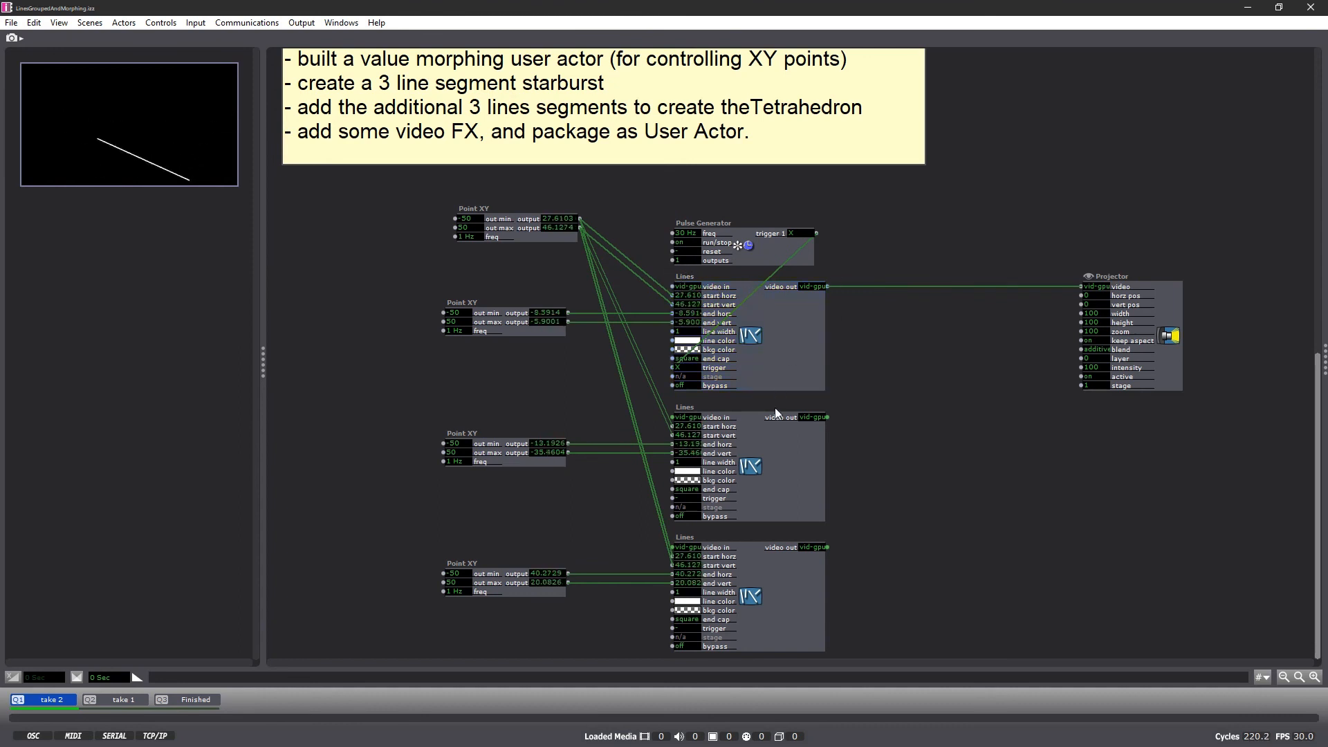
pyautogui.click(786, 451)
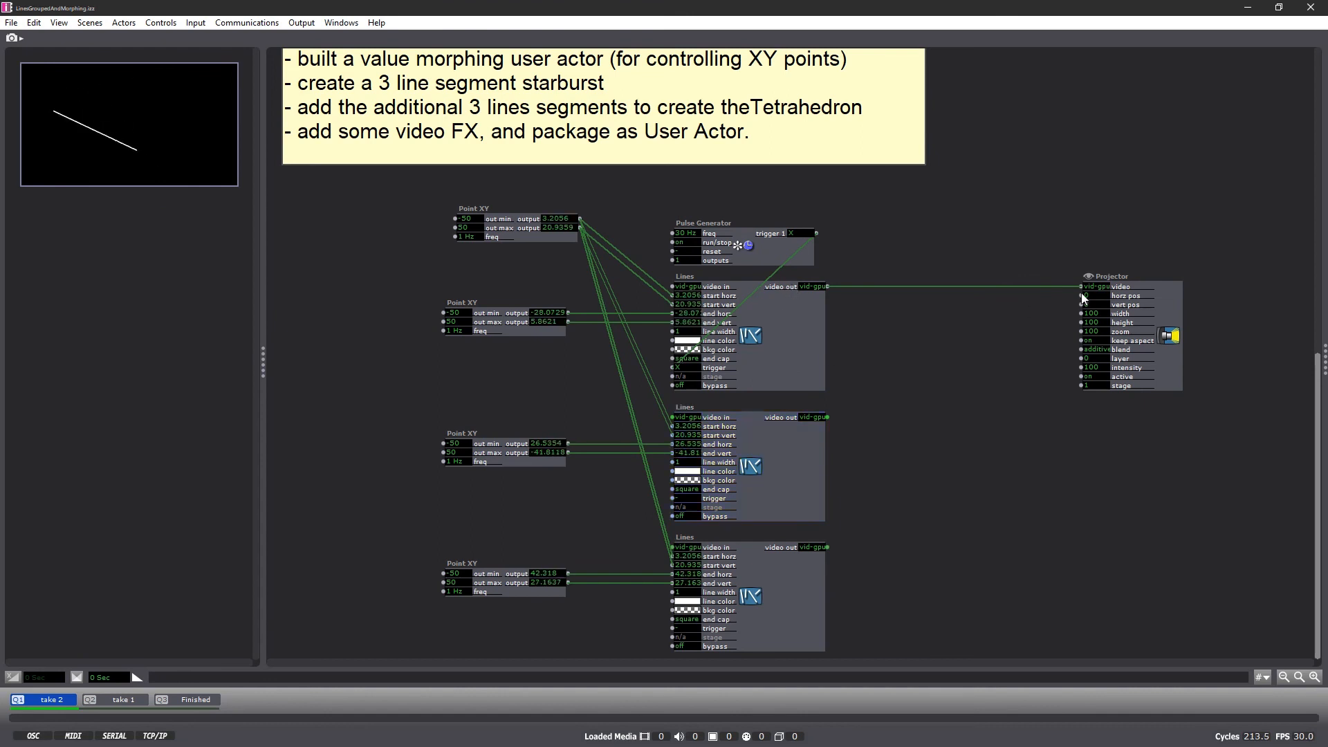
# Reroute the first Lines actor's video out from the Projector into the second Lines actor's video in, and connect the second's video out to the Projector.
pyautogui.moveTo(1081, 289); pyautogui.dragTo(782, 354)
pyautogui.moveTo(679, 419); pyautogui.dragTo(677, 418)
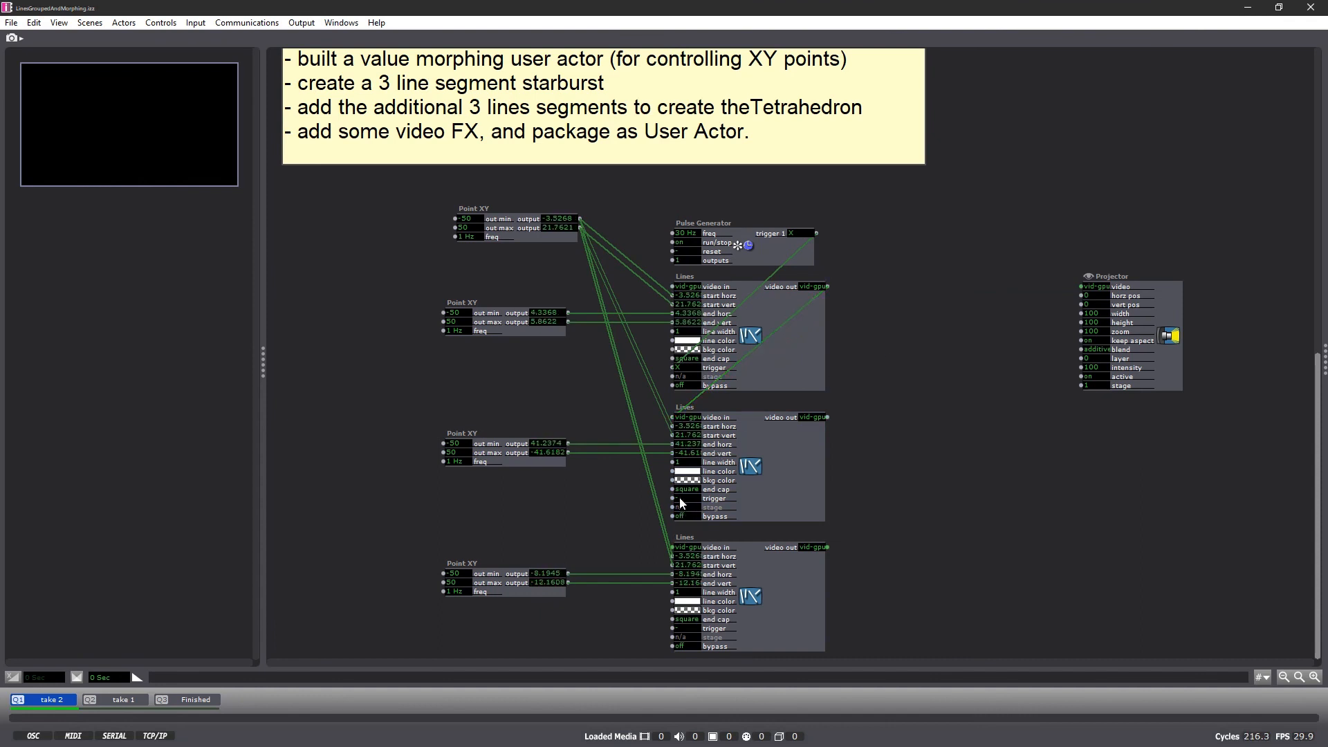
pyautogui.moveTo(834, 415); pyautogui.dragTo(1081, 287)
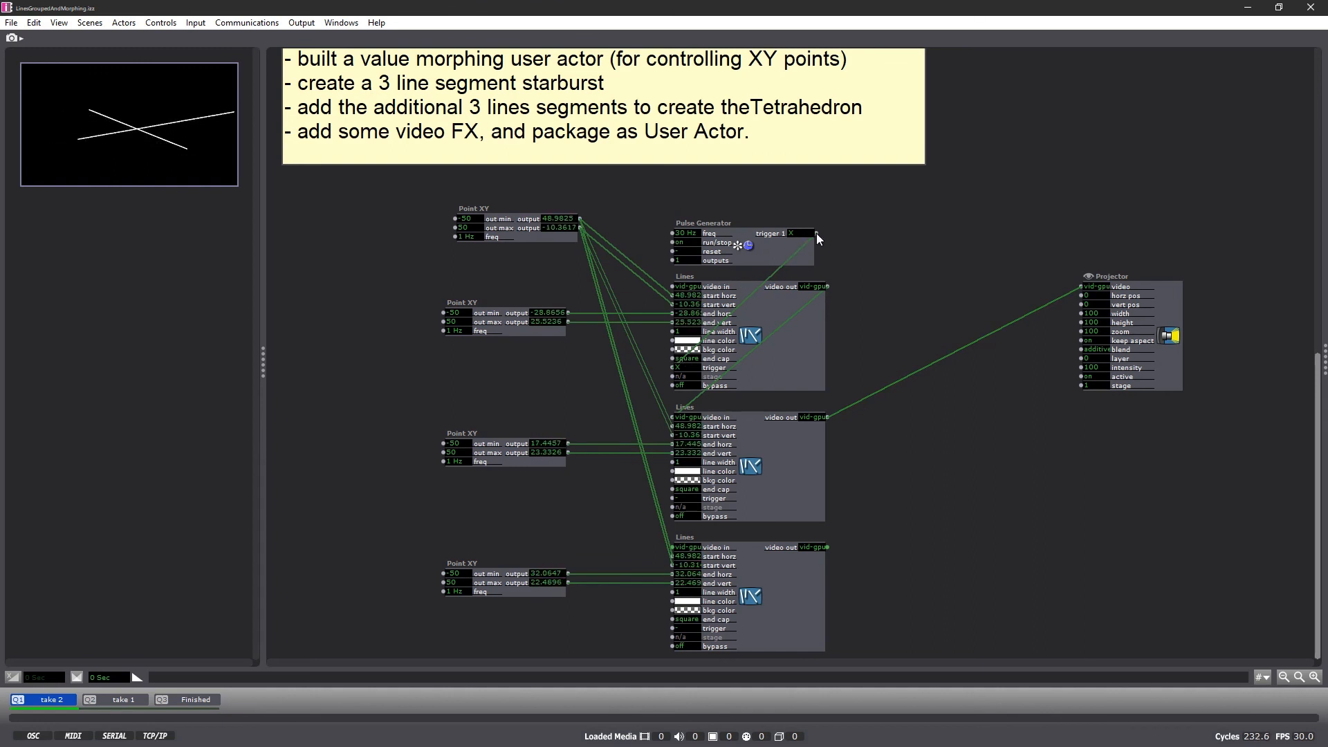
# Connect the Pulse Generator's trigger output to the trigger inputs of the second and third Lines actors.
pyautogui.moveTo(817, 234); pyautogui.dragTo(962, 487)
pyautogui.rightClick(962, 487)
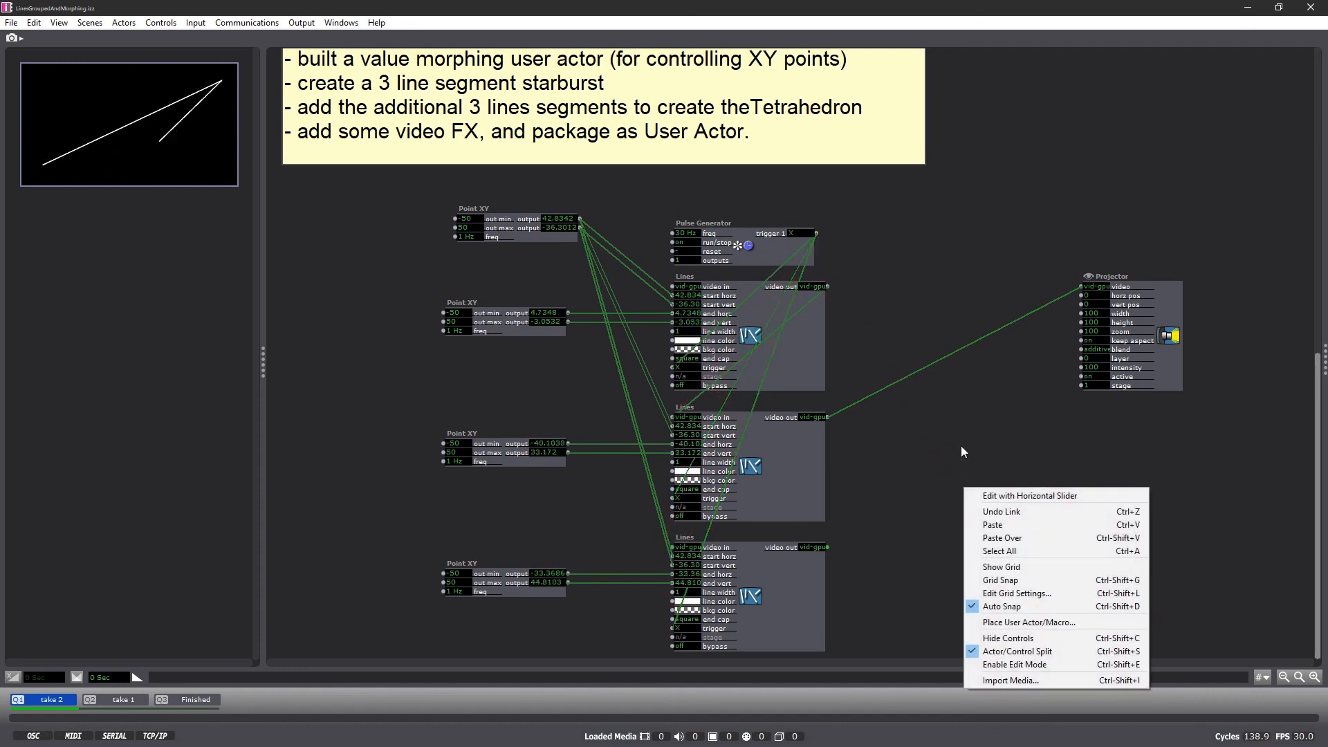
pyautogui.click(961, 444)
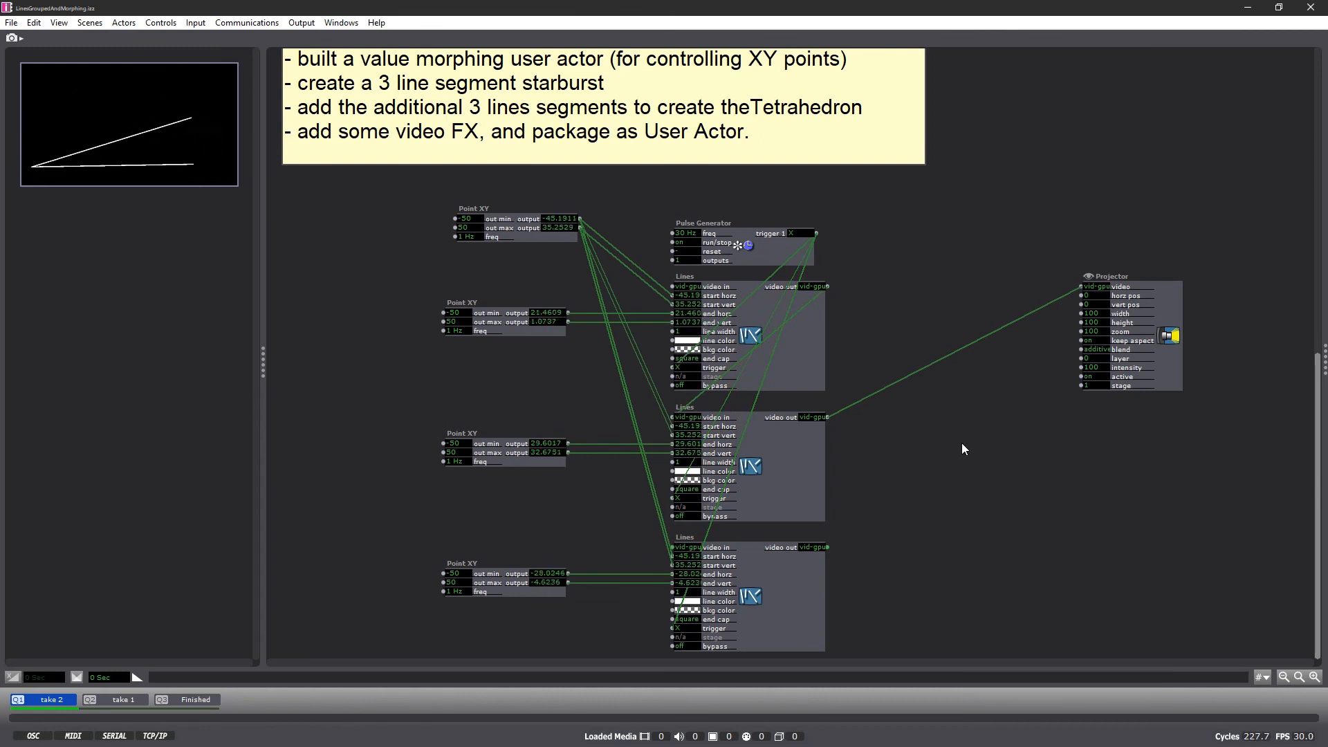
# Move the Pulse Generator slightly higher above the column of Lines actors.
pyautogui.moveTo(704, 223); pyautogui.dragTo(726, 209)
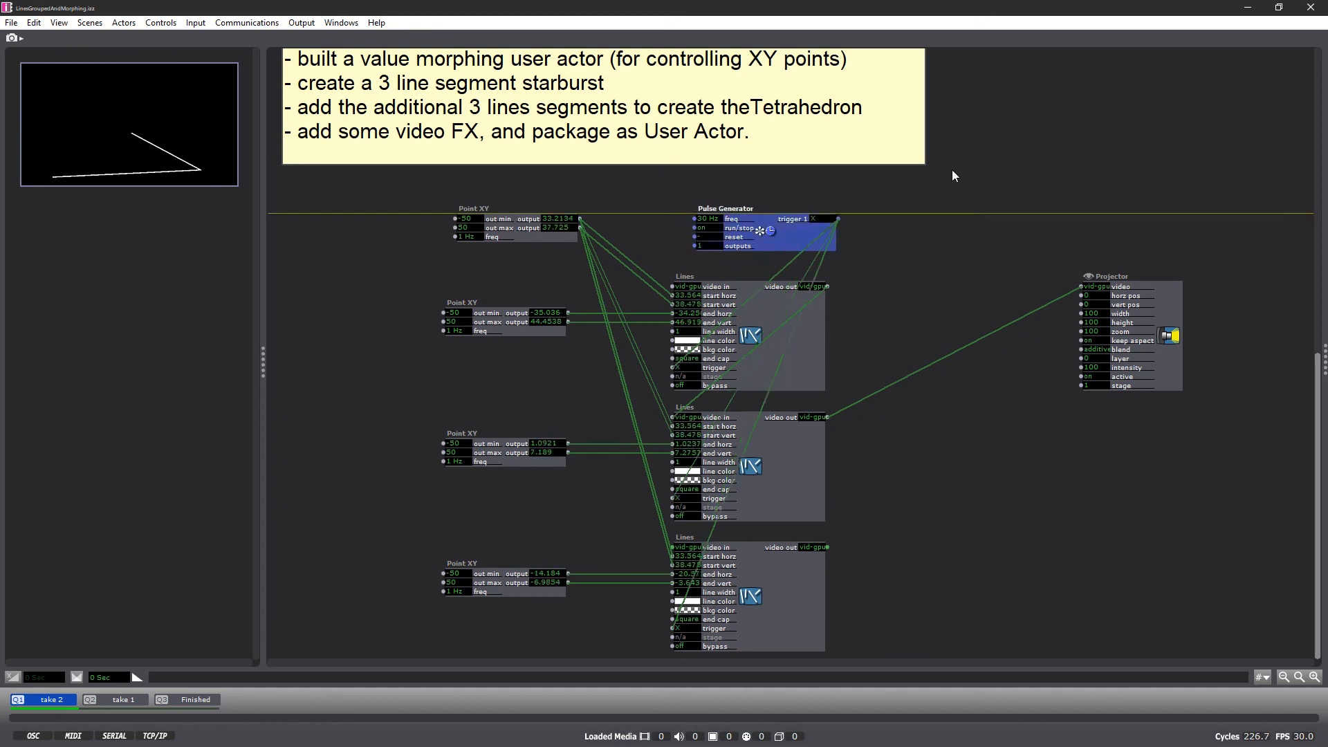
pyautogui.moveTo(790, 236)
pyautogui.mouseDown()
pyautogui.moveTo(1248, 430)
pyautogui.moveTo(762, 259)
pyautogui.moveTo(841, 210)
pyautogui.moveTo(776, 226)
pyautogui.mouseUp()
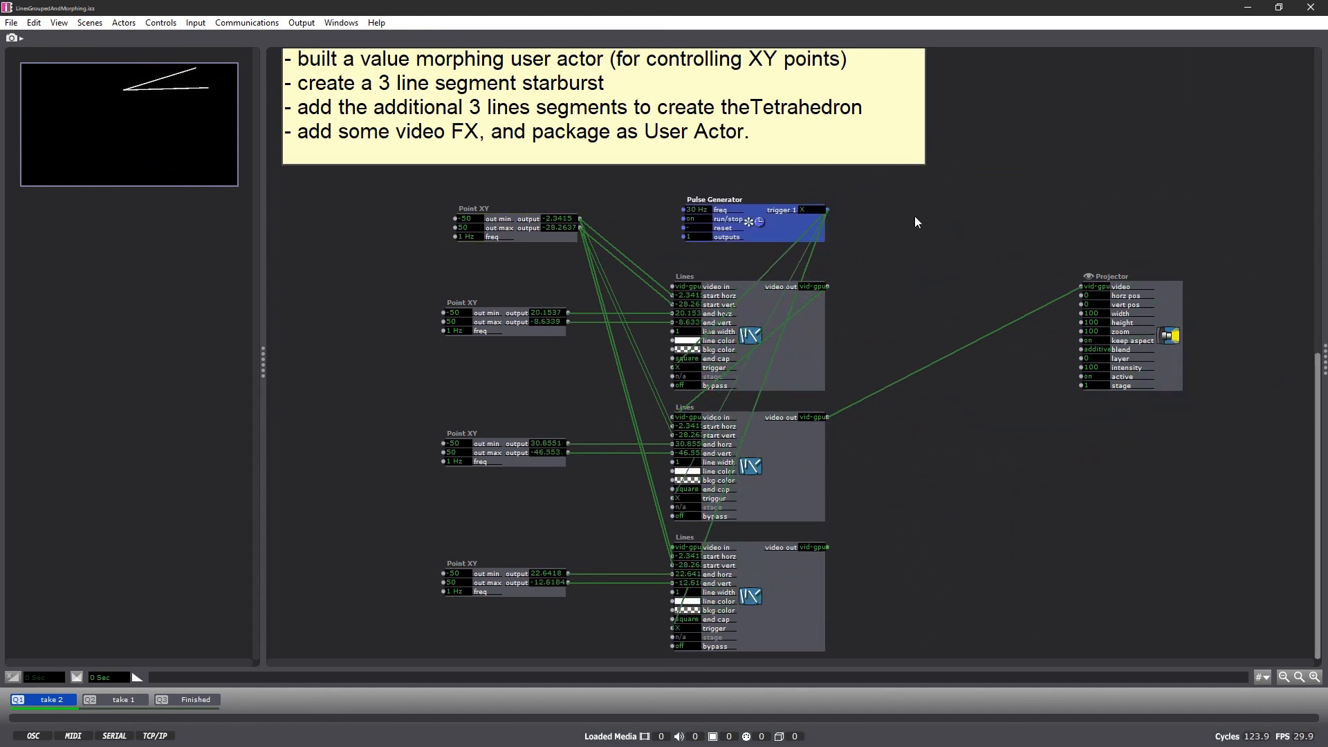
pyautogui.click(915, 216)
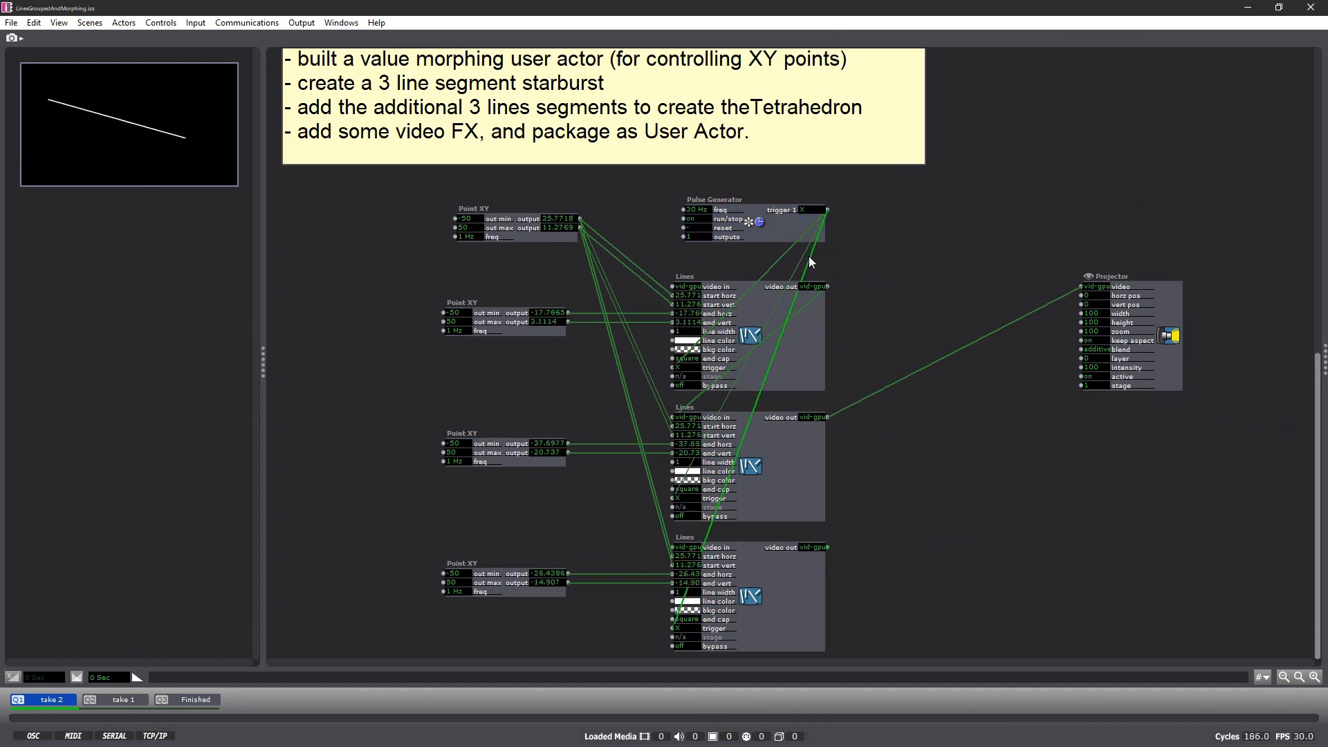
# Delete the Pulse Generator's links to the second and third Lines actors, and connect the first Lines actor's video out to the second's trigger.
pyautogui.press('Delete')
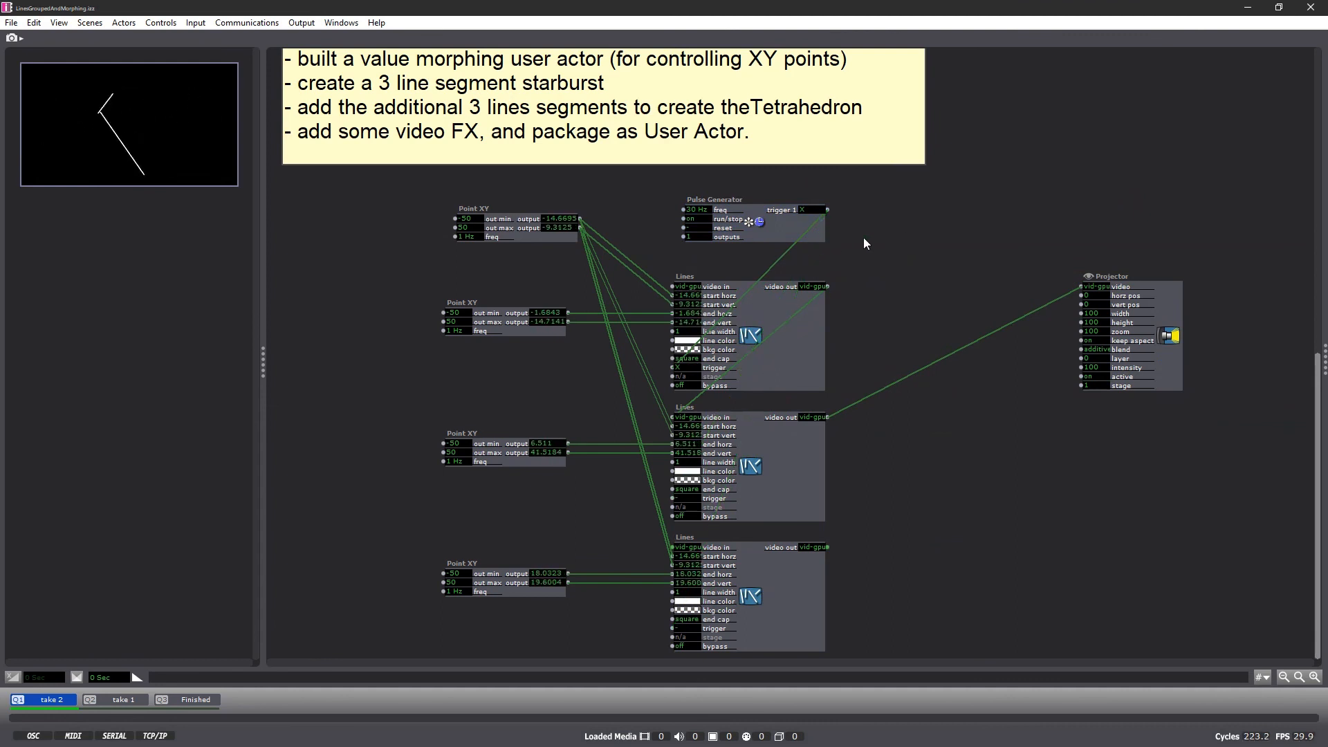
pyautogui.click(805, 304)
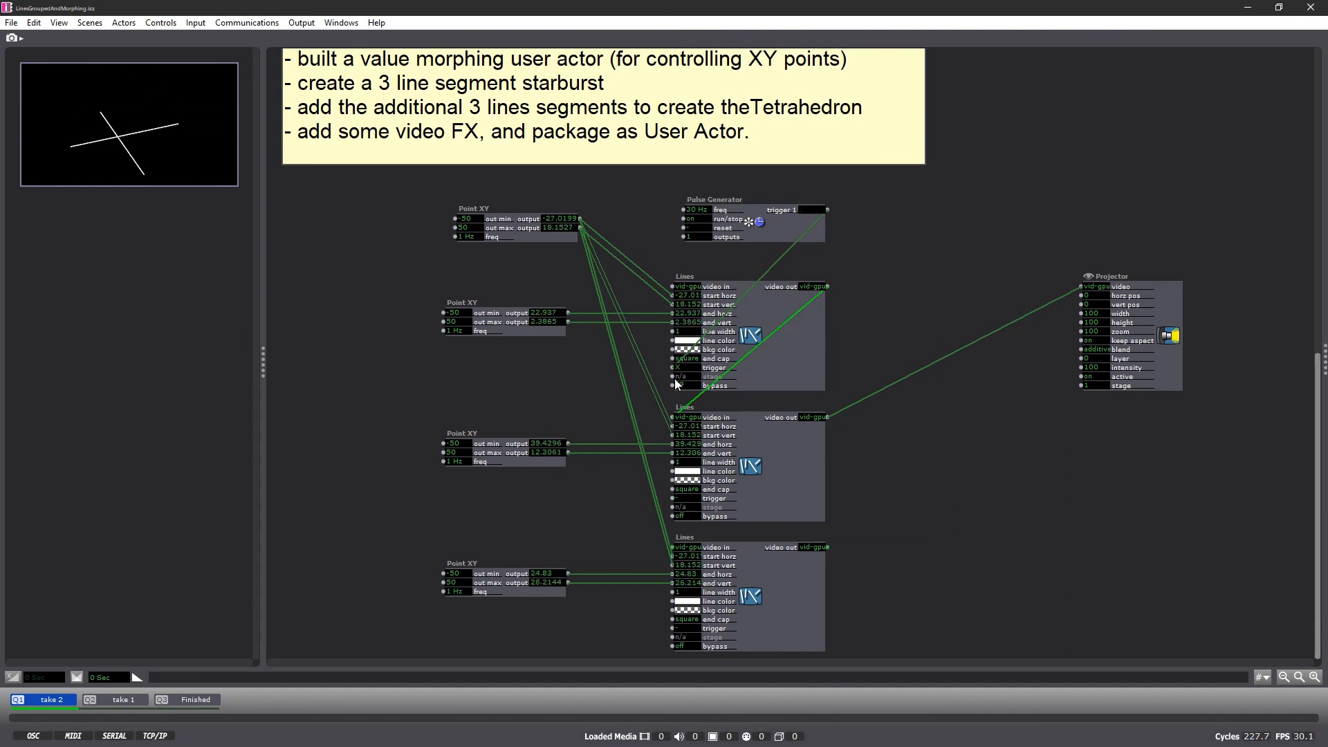
pyautogui.moveTo(827, 287); pyautogui.dragTo(673, 499)
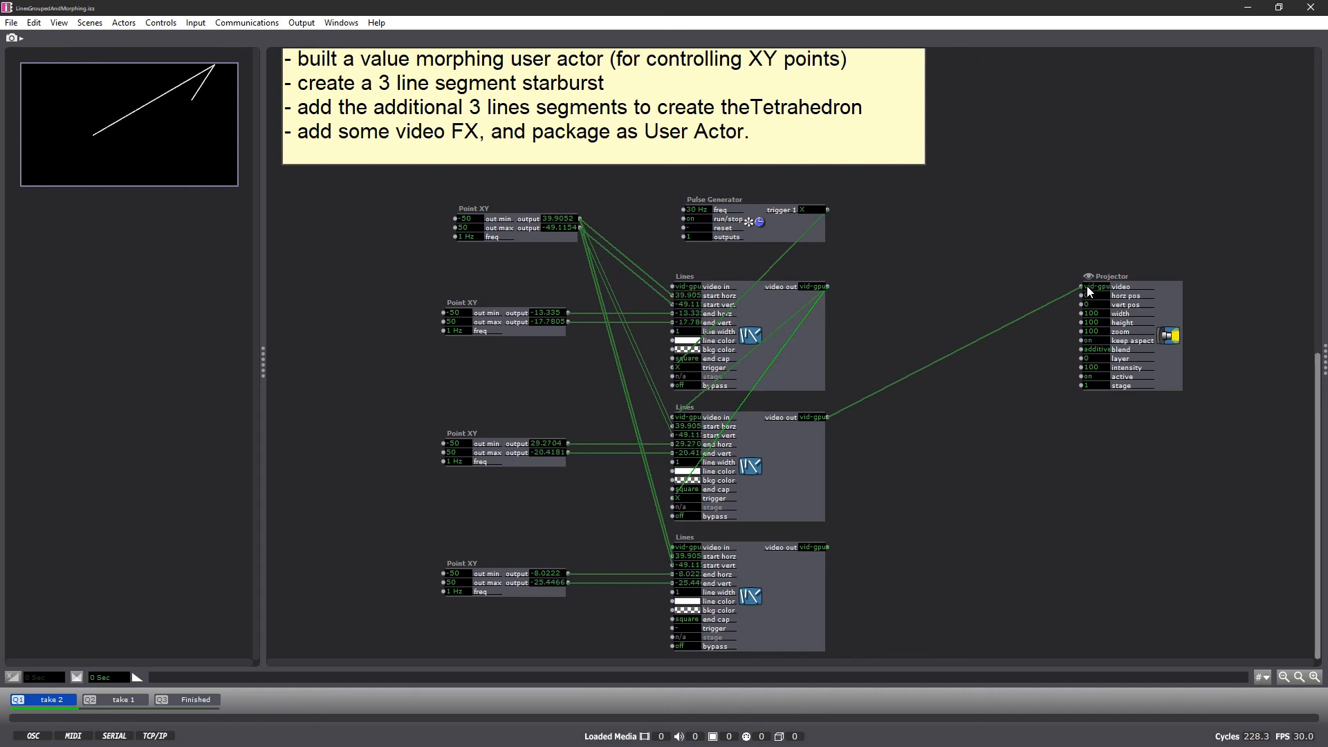
# Reroute the second Lines actor's video out from the Projector into the third's video in and trigger, and connect the third's video out to the Projector.
pyautogui.moveTo(1077, 291); pyautogui.dragTo(1077, 342)
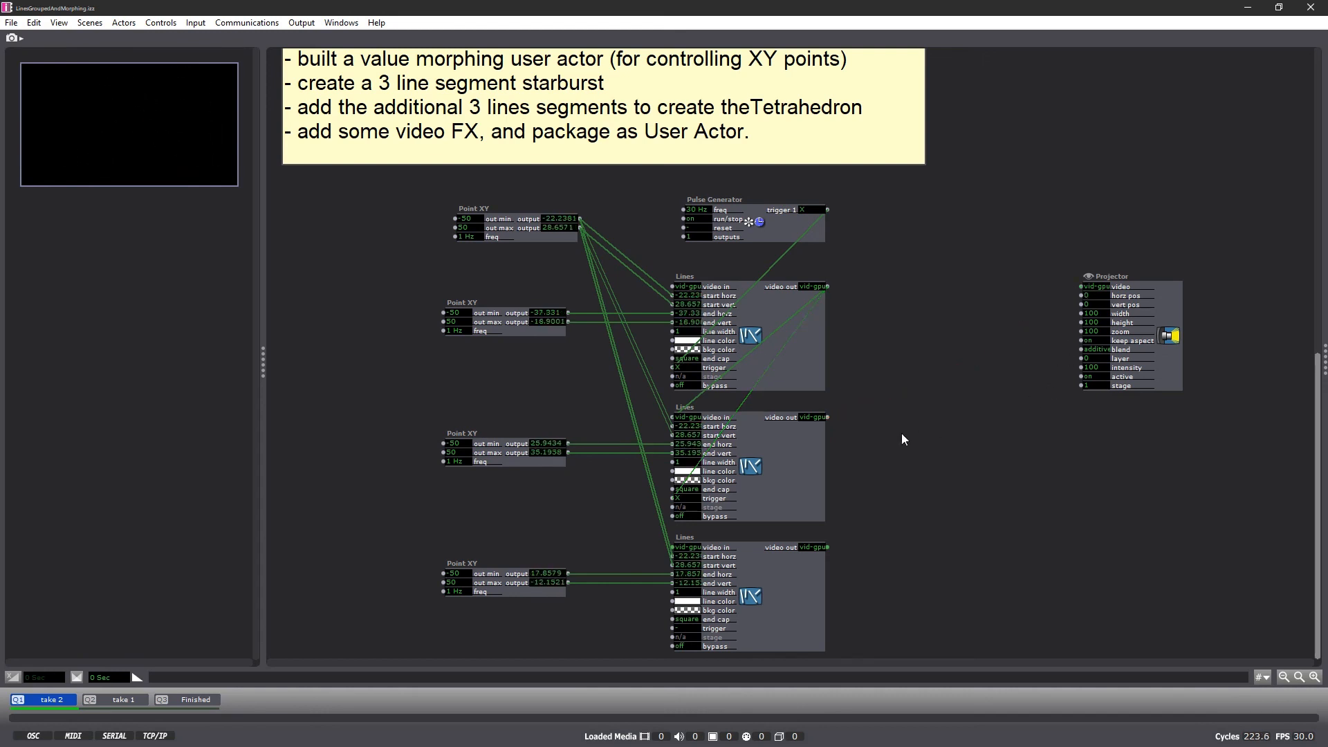
pyautogui.moveTo(827, 417); pyautogui.dragTo(674, 546)
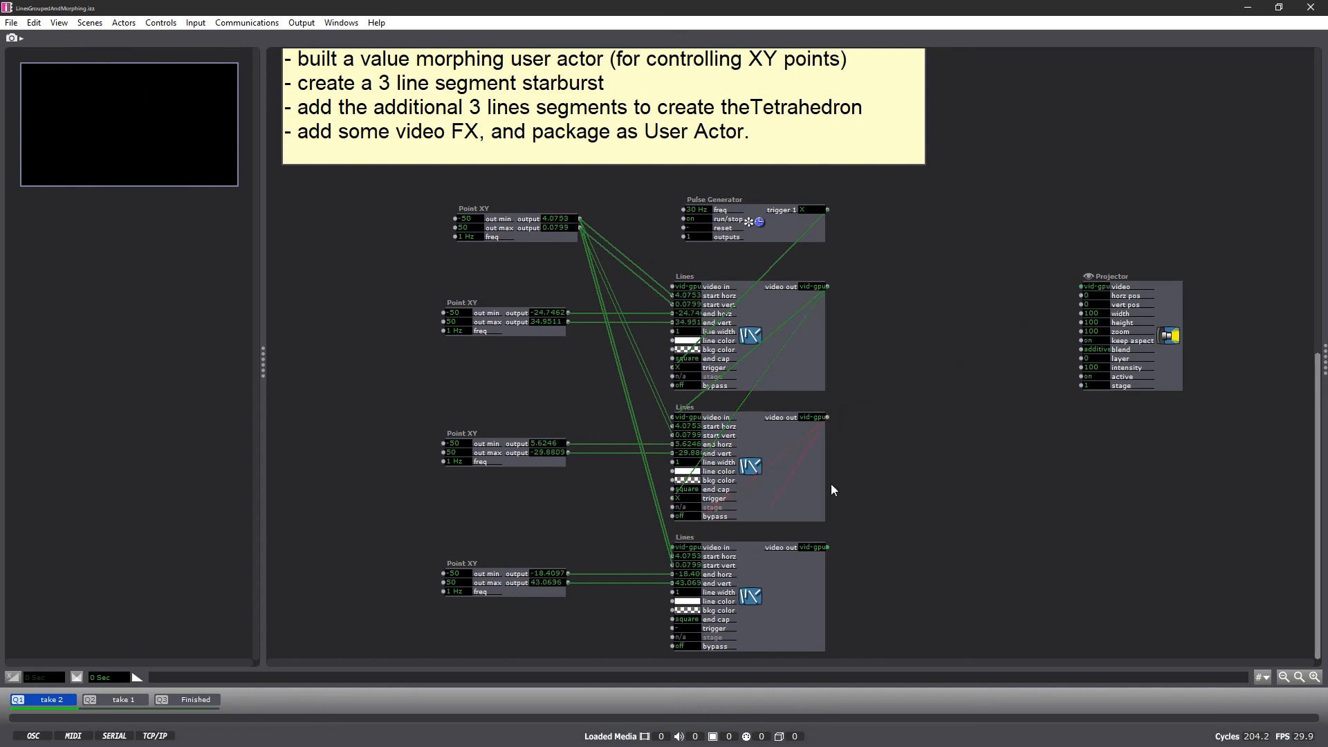
pyautogui.moveTo(828, 417); pyautogui.dragTo(672, 549)
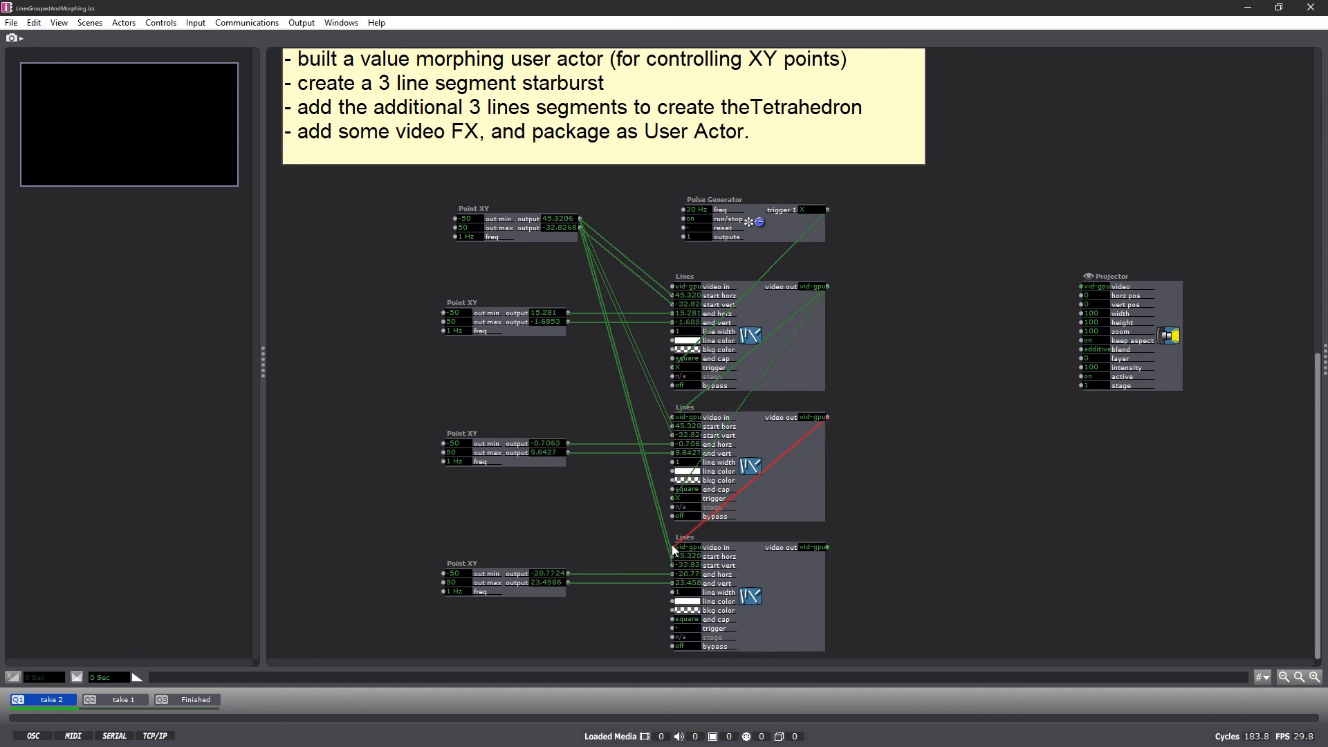
pyautogui.keyDown('shift'); pyautogui.click(673, 547); pyautogui.keyUp('shift')
pyautogui.keyDown('shift'); pyautogui.click(672, 629); pyautogui.keyUp('shift')
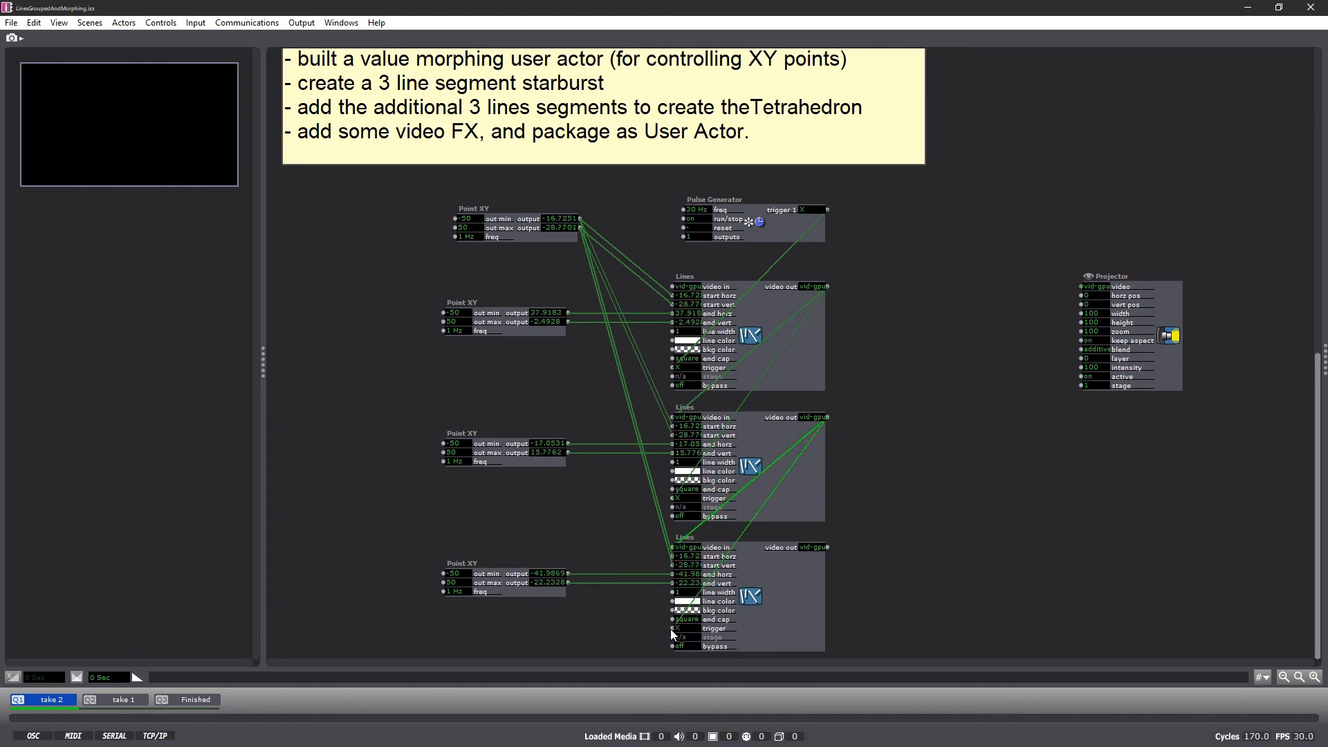
pyautogui.rightClick(948, 512)
pyautogui.moveTo(829, 547); pyautogui.dragTo(1080, 286)
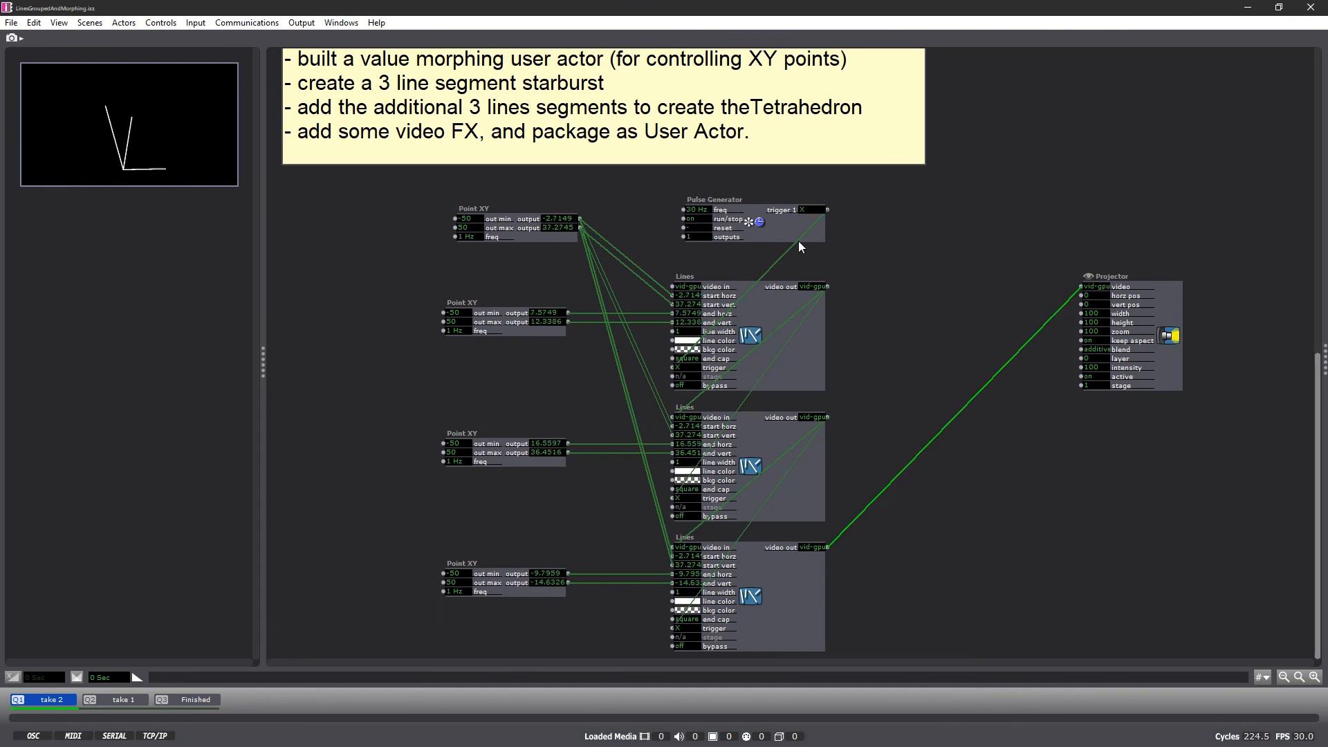
# Set the shared start-point Point XY's out min and out max to 0.
pyautogui.click(475, 218)
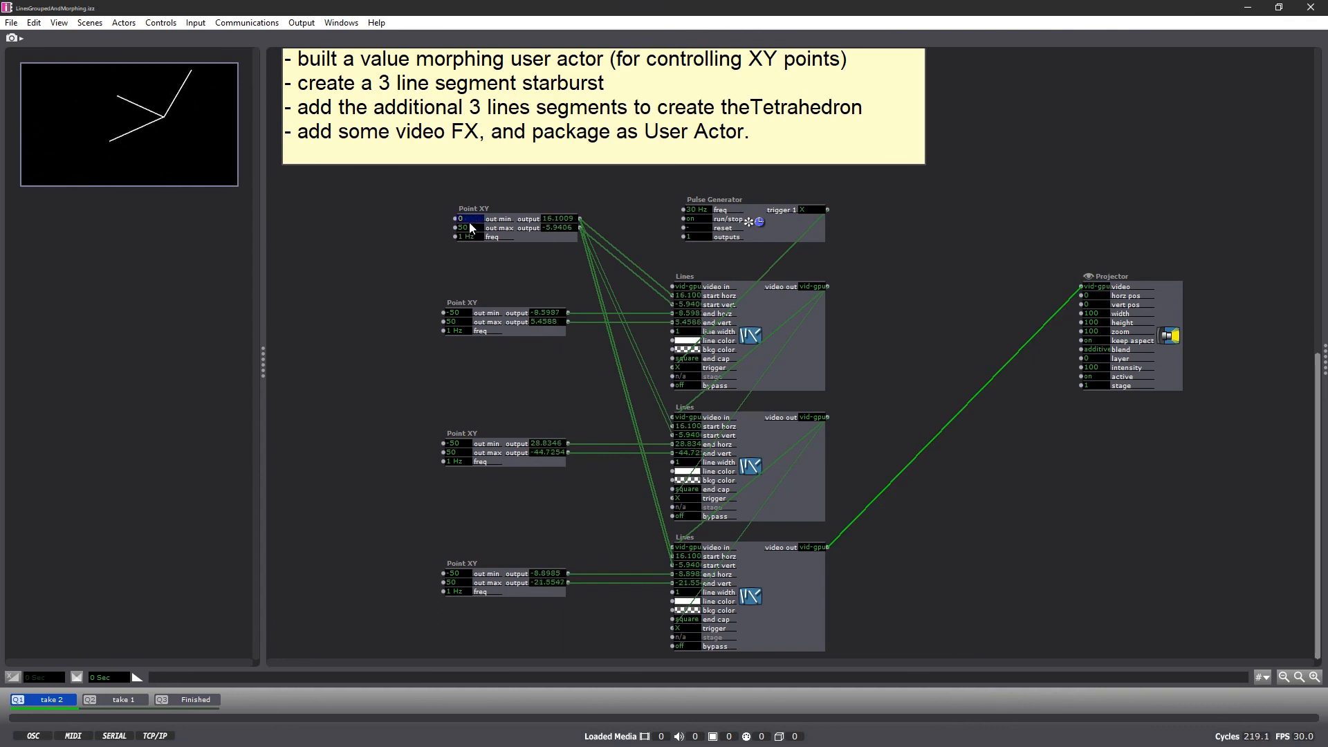
pyautogui.write('0')
pyautogui.click(468, 229)
pyautogui.write('0')
pyautogui.press('Return')
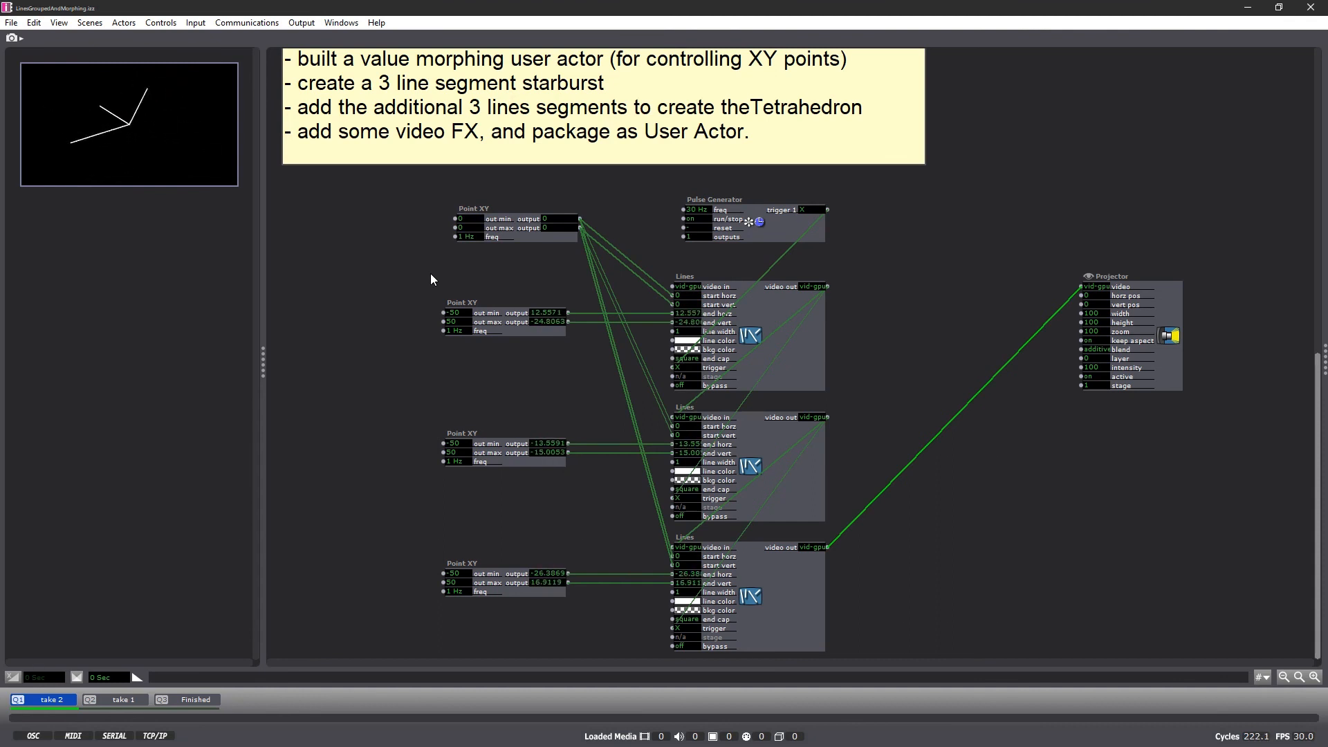
# Set the shared start-point Point XY's out min to -10 and out max to 10.
pyautogui.write('-10')
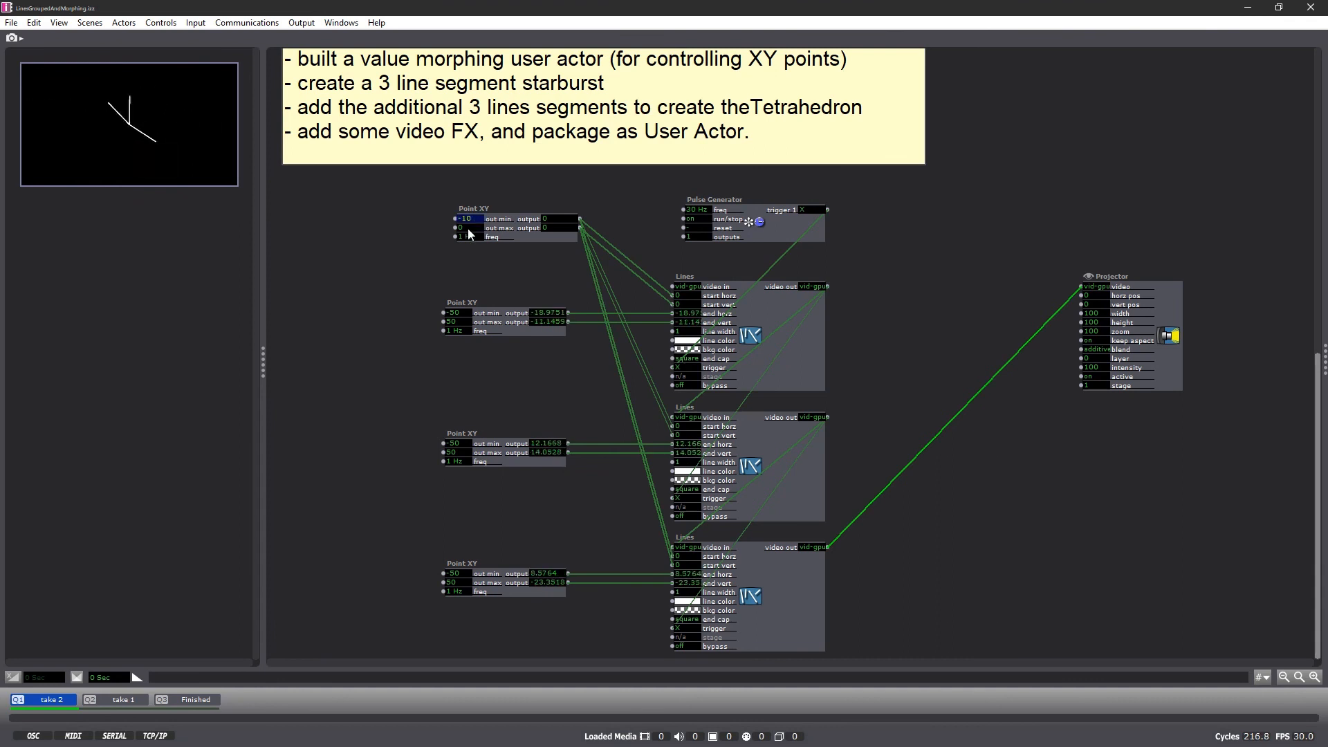
pyautogui.click(469, 228)
pyautogui.write('10')
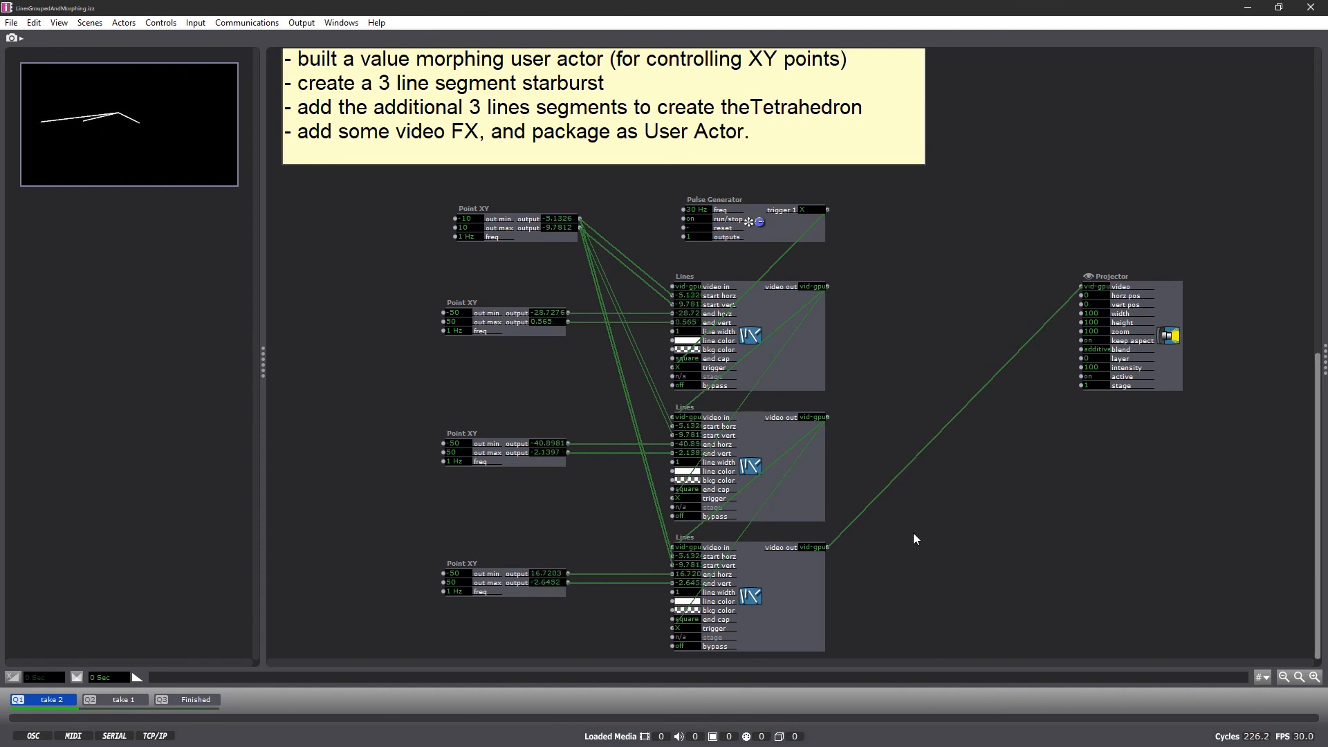
# Duplicate the three Lines actors and place the copies in a column below the originals.
pyautogui.moveTo(392, 199); pyautogui.dragTo(571, 616)
pyautogui.click(570, 616)
pyautogui.moveTo(855, 583); pyautogui.dragTo(732, 264)
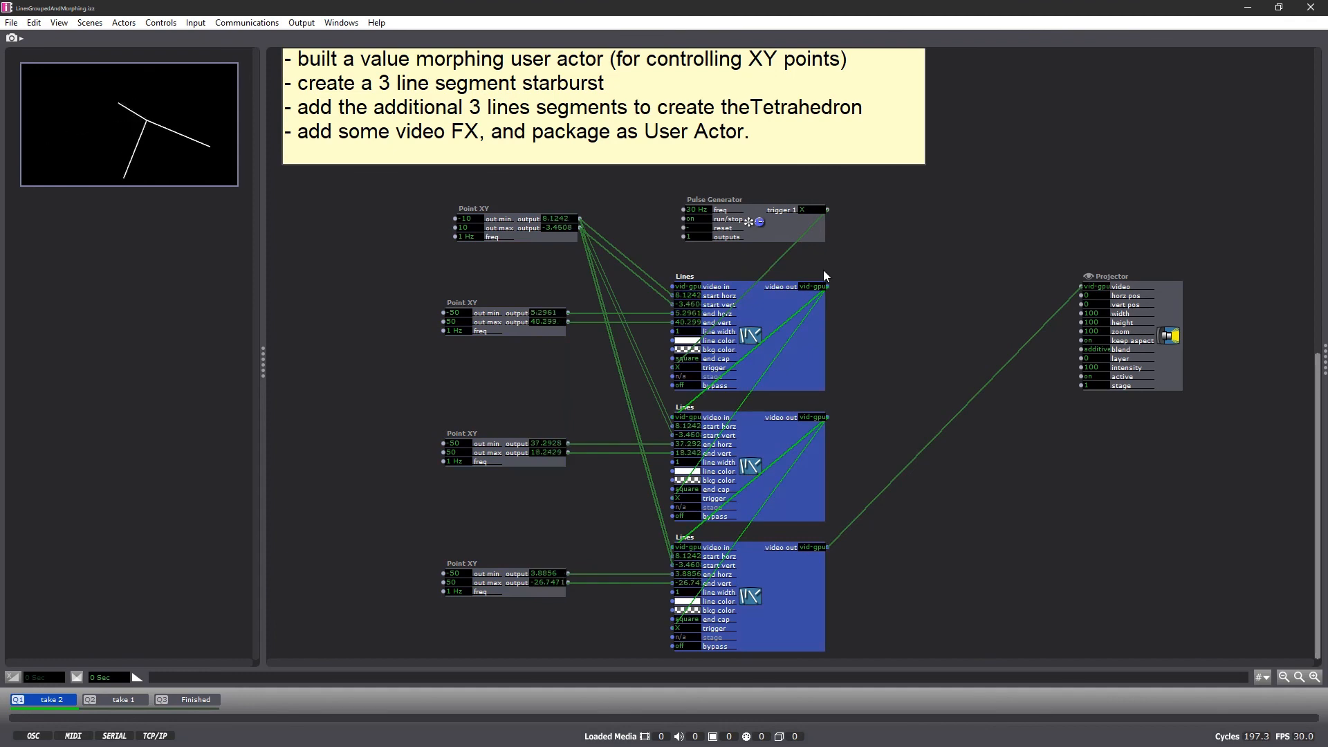
pyautogui.hotkey('ctrl', 'd')
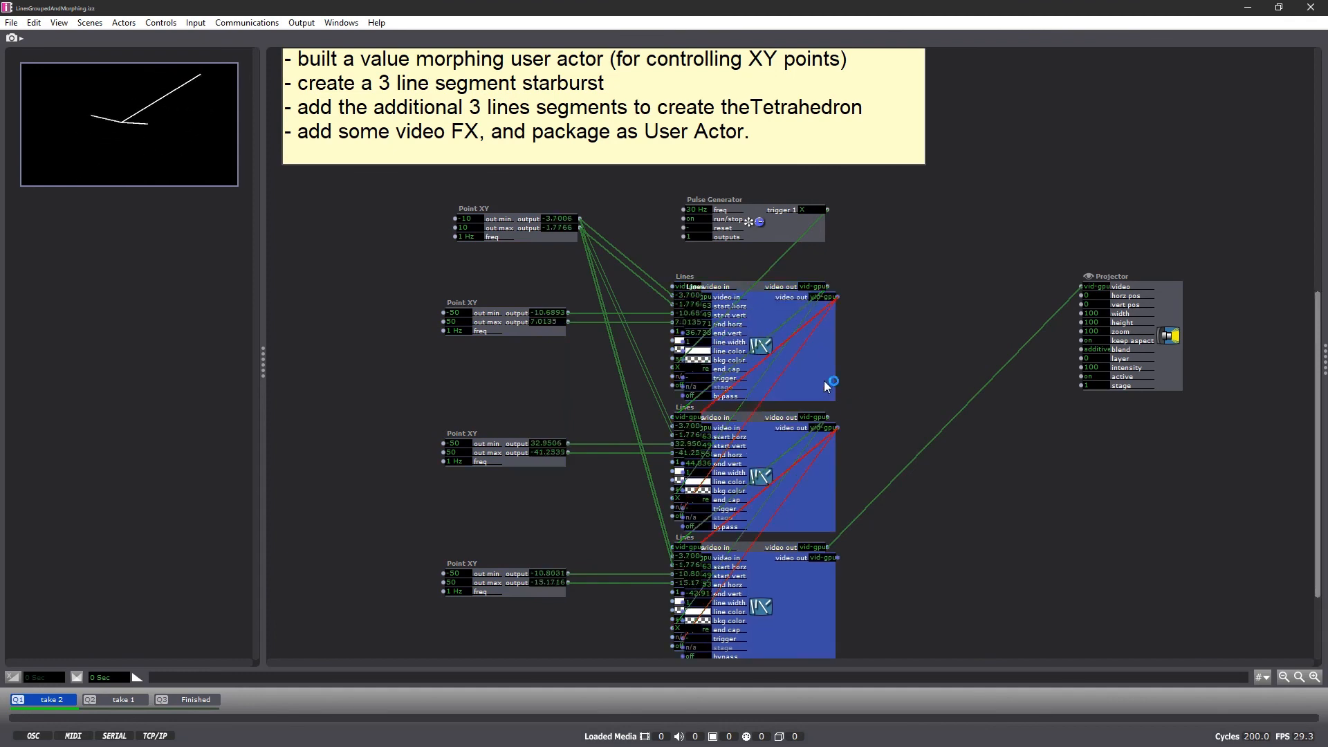
pyautogui.moveTo(820, 380); pyautogui.dragTo(1057, 592)
pyautogui.scroll(-5, 1002, 397)
pyautogui.moveTo(977, 359); pyautogui.dragTo(770, 566)
# Move the three end-point Point XY actors down and to the left of the Lines actors.
pyautogui.moveTo(534, 436); pyautogui.dragTo(379, 73)
pyautogui.moveTo(475, 88); pyautogui.dragTo(325, 330)
pyautogui.click(384, 153)
# Move the shared start-point Point XY farther left and slightly down, and check its links to the original Lines actors.
pyautogui.scroll(2, 417, 189)
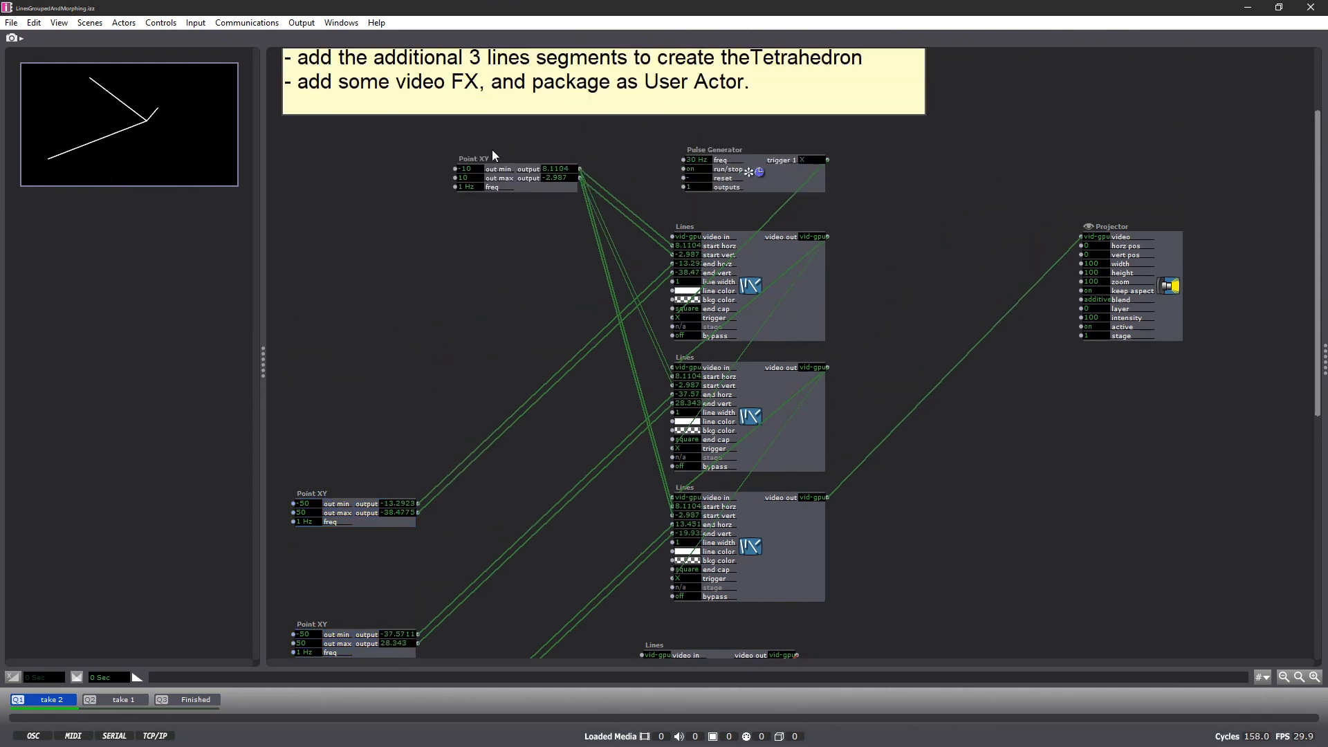
pyautogui.moveTo(479, 156); pyautogui.dragTo(363, 206)
pyautogui.click(602, 234)
pyautogui.click(600, 241)
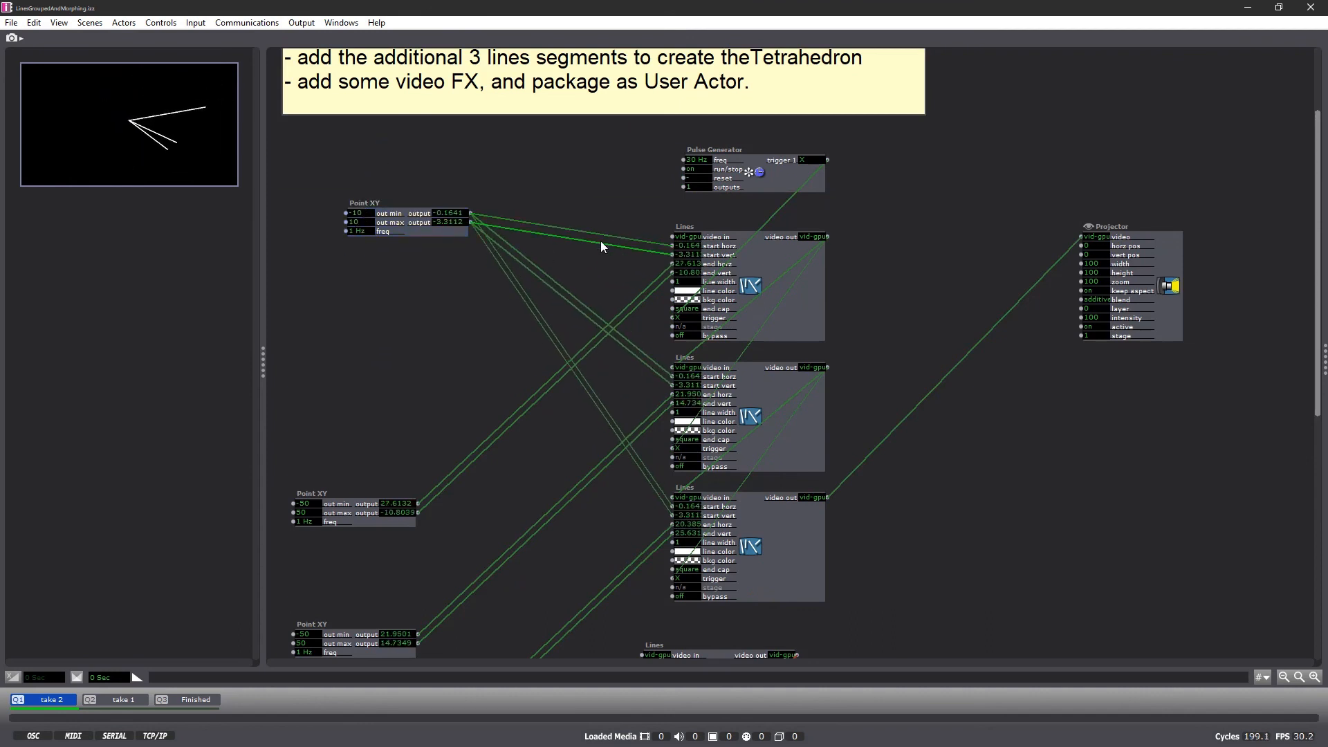
pyautogui.click(563, 287)
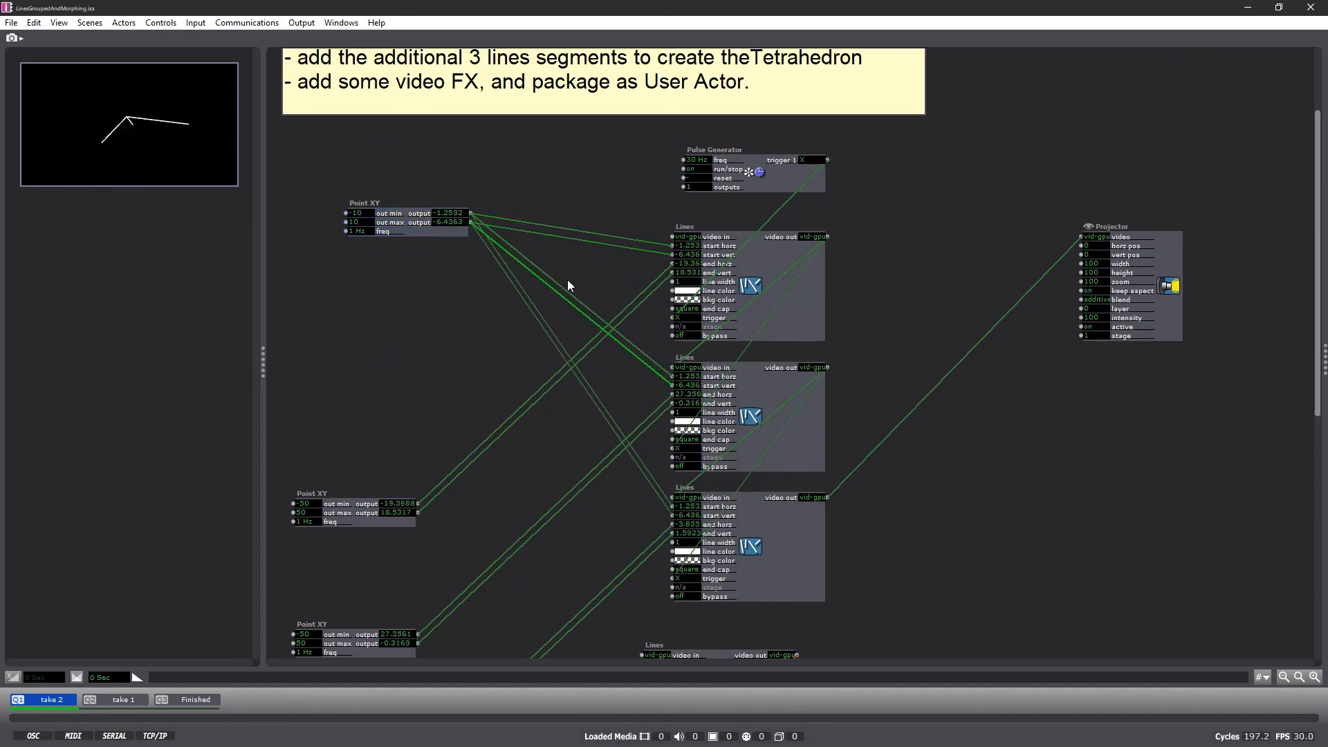
pyautogui.click(533, 307)
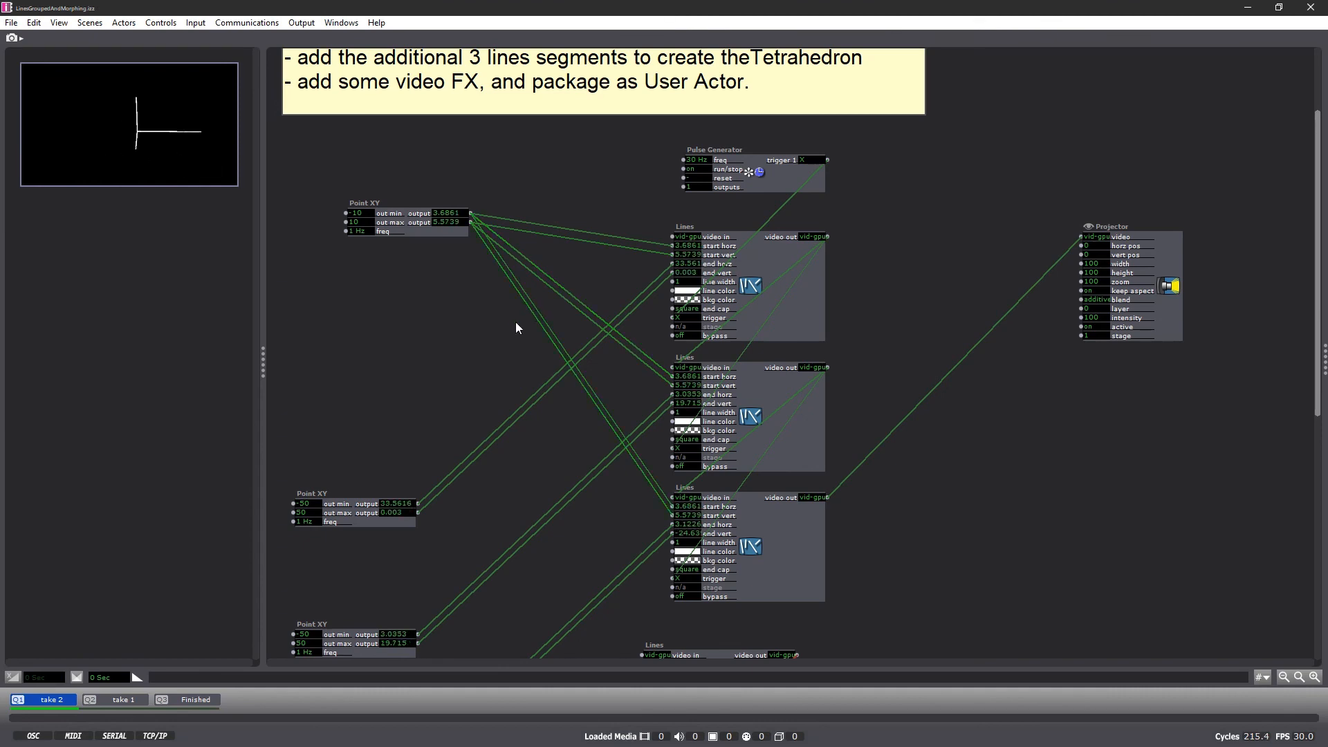
# Connect the first end-point Point XY to the first duplicated Lines actor's start horz and start vert, and to the second duplicate's end horz and end vert.
pyautogui.scroll(-5, 476, 357)
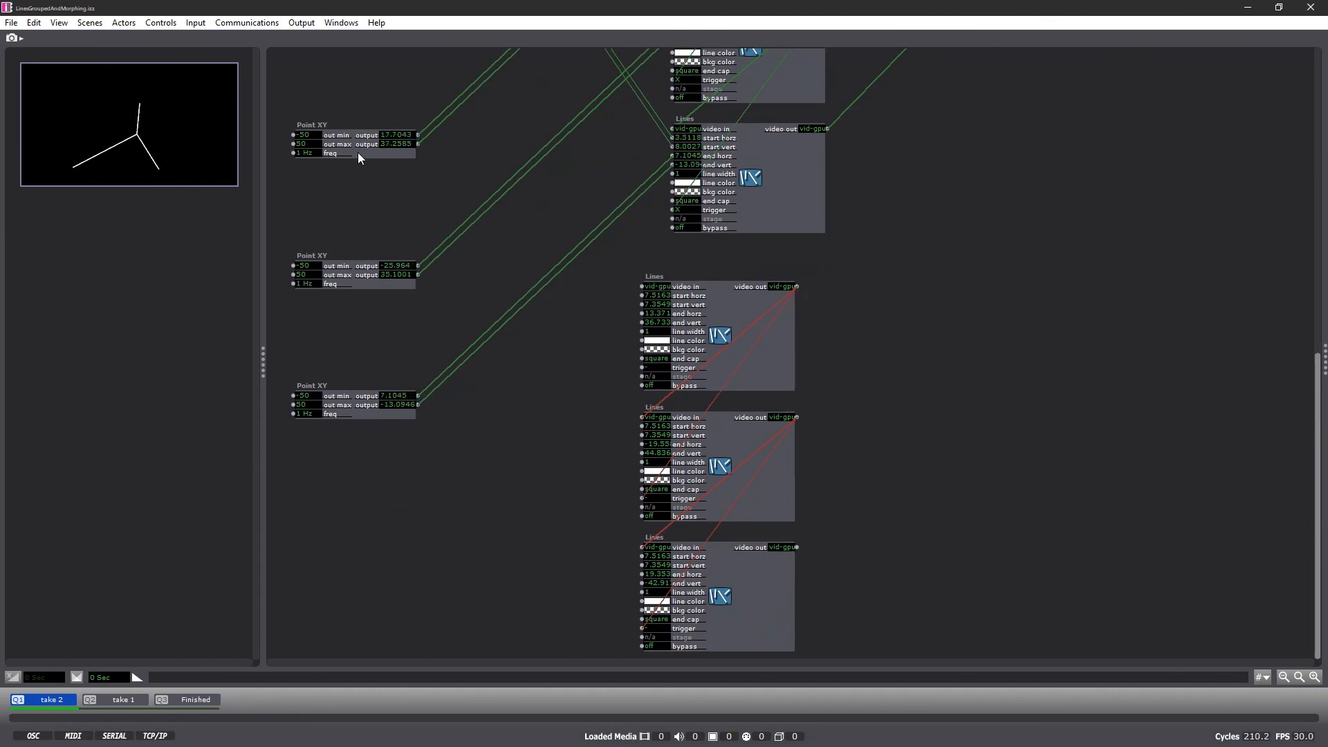
pyautogui.click(358, 155)
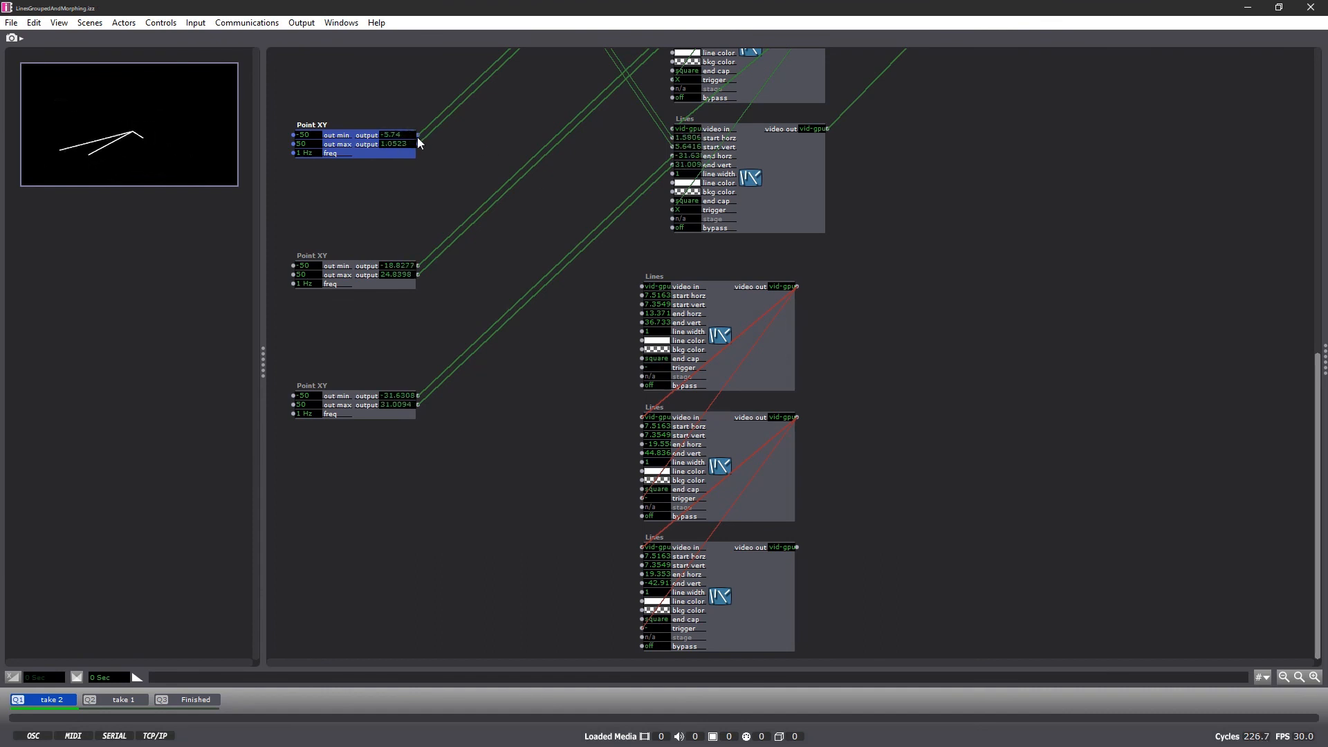
pyautogui.moveTo(419, 144); pyautogui.dragTo(462, 176)
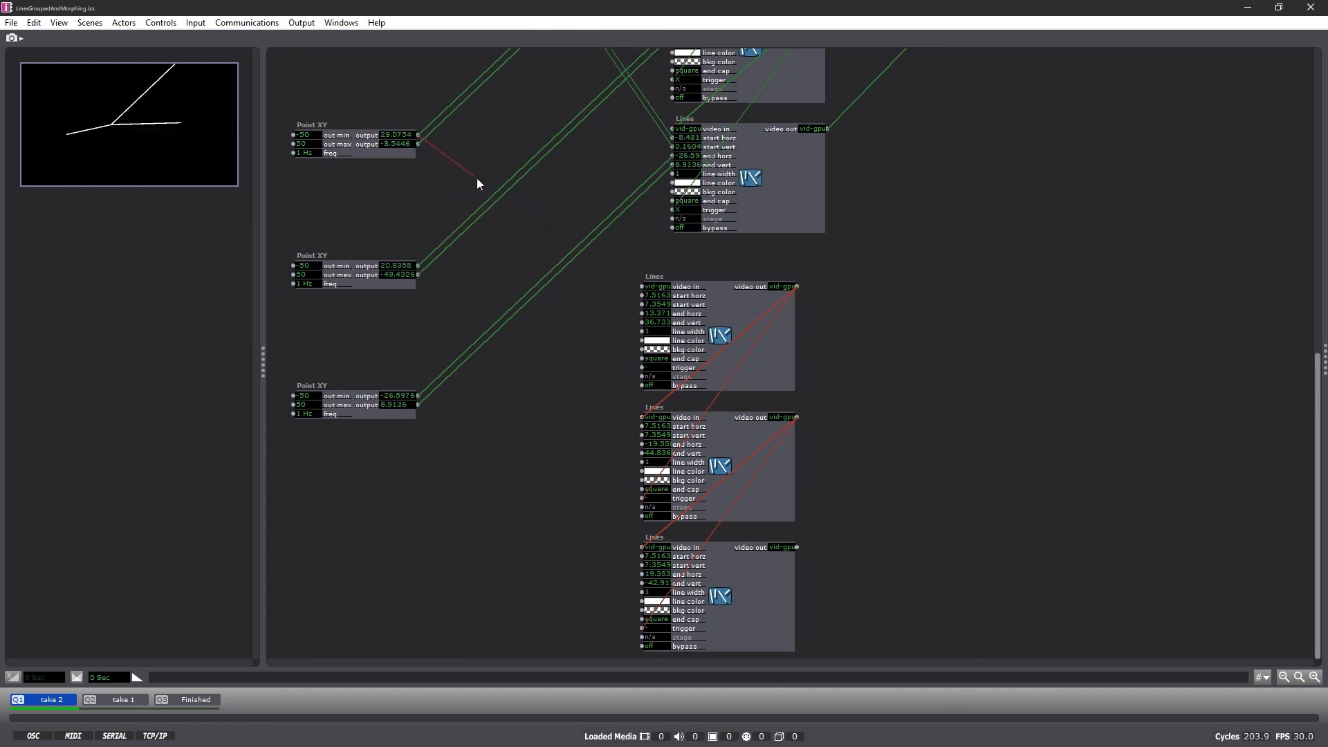
pyautogui.moveTo(633, 293); pyautogui.dragTo(640, 296)
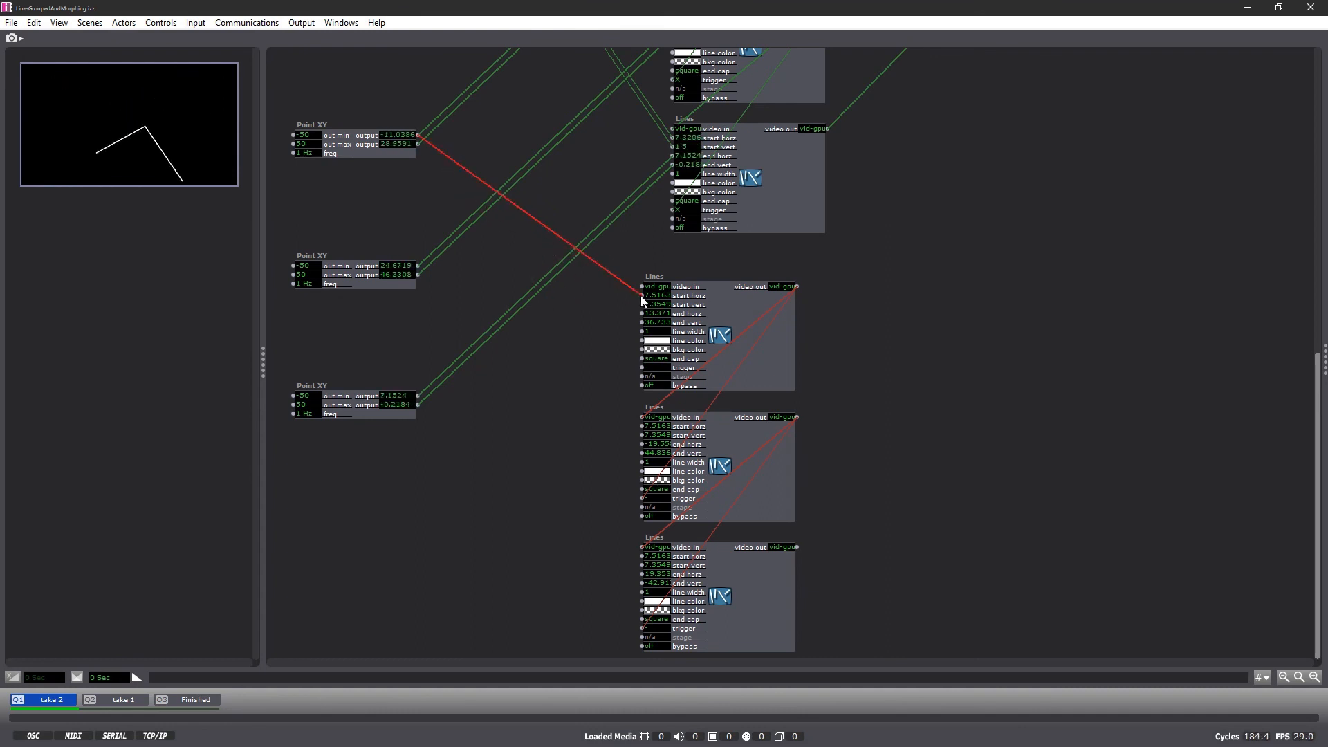
pyautogui.moveTo(420, 144); pyautogui.dragTo(641, 305)
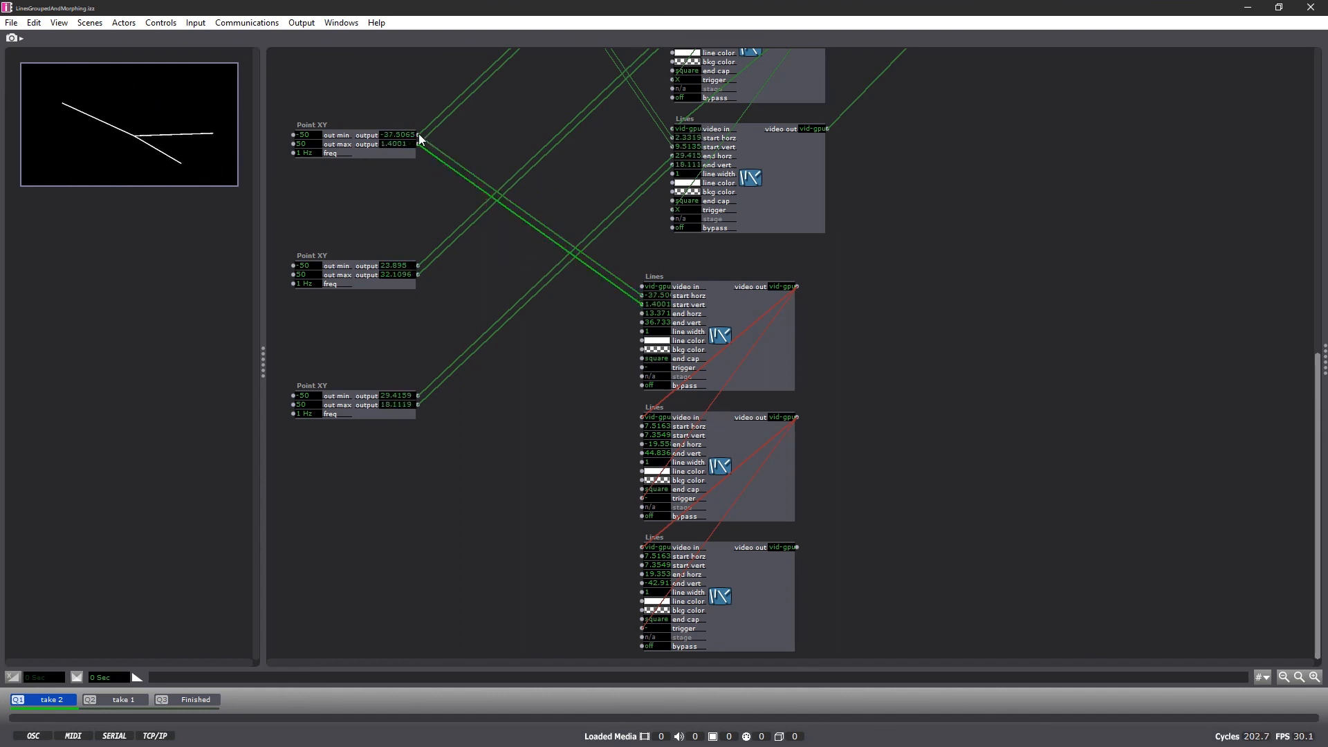
pyautogui.moveTo(418, 134); pyautogui.dragTo(622, 384)
pyautogui.moveTo(626, 434); pyautogui.dragTo(643, 453)
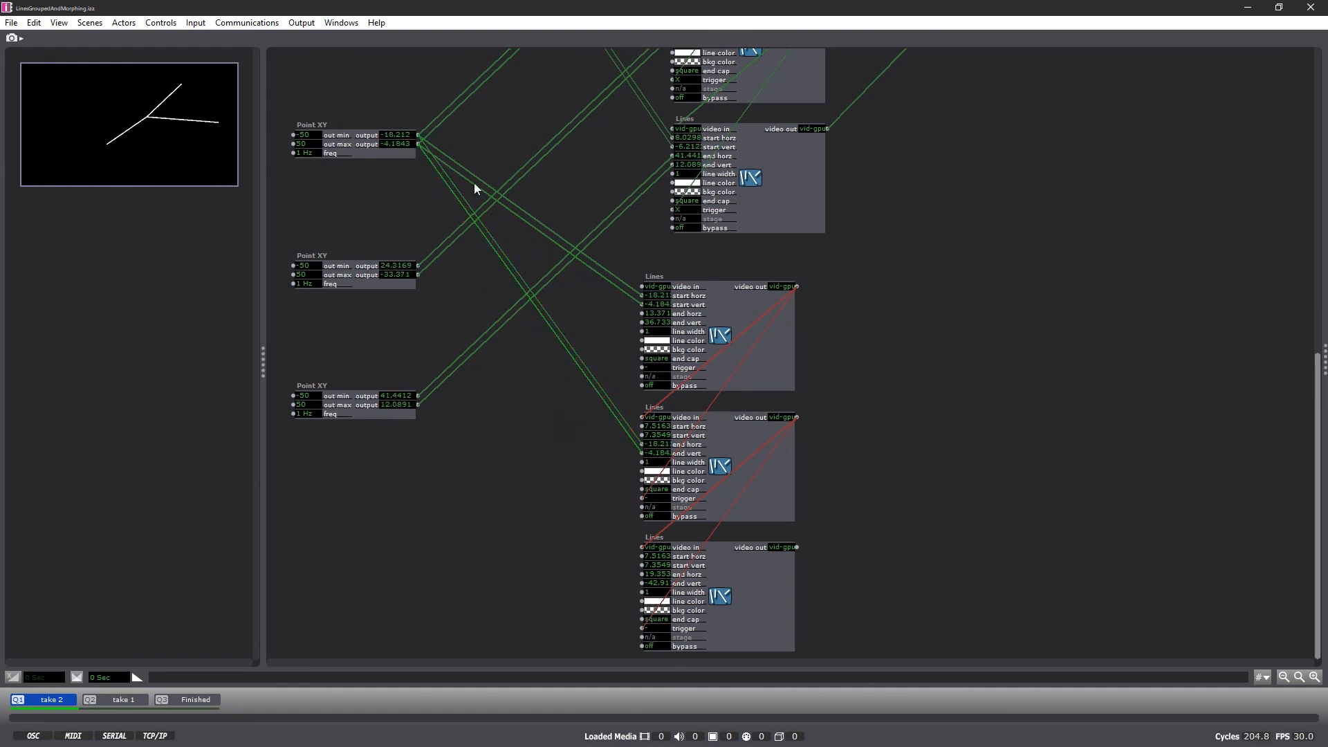
# Move the first end-point Point XY up beside the first original Lines actor.
pyautogui.scroll(5, 366, 180)
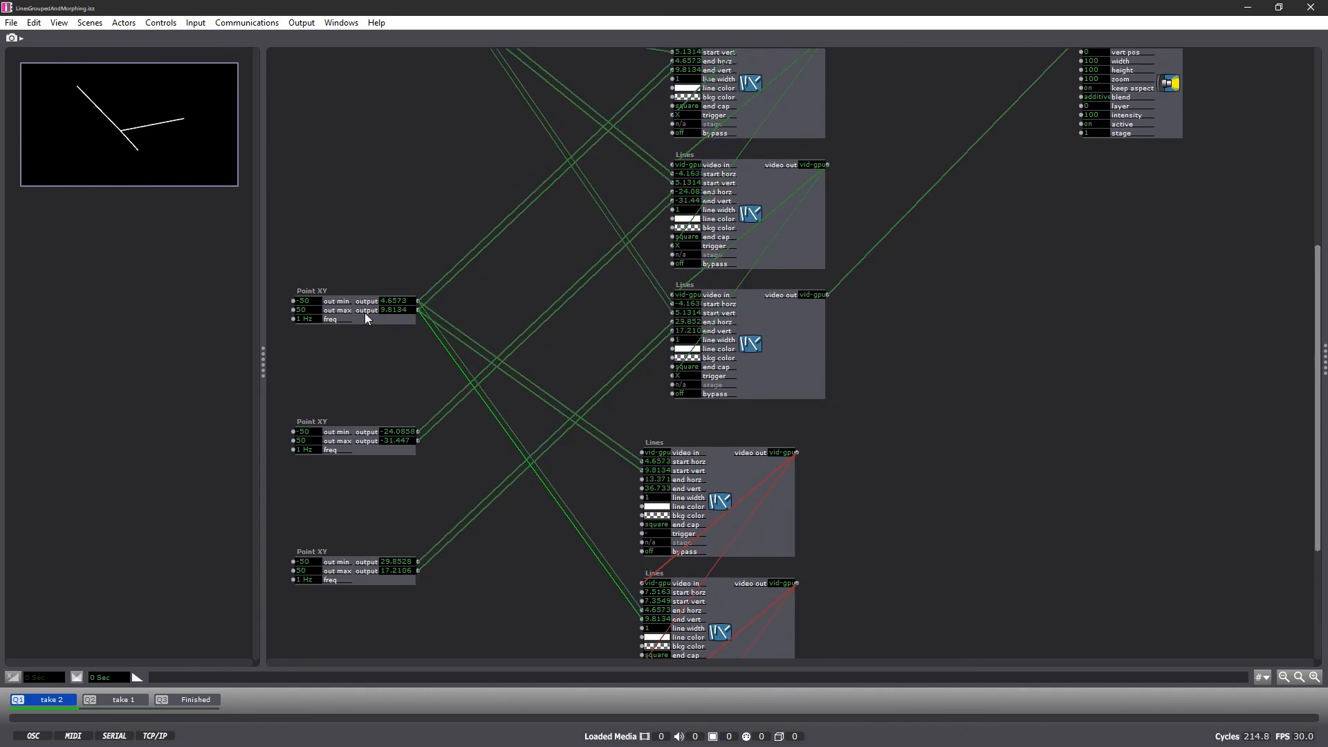
pyautogui.moveTo(372, 310); pyautogui.dragTo(384, 134)
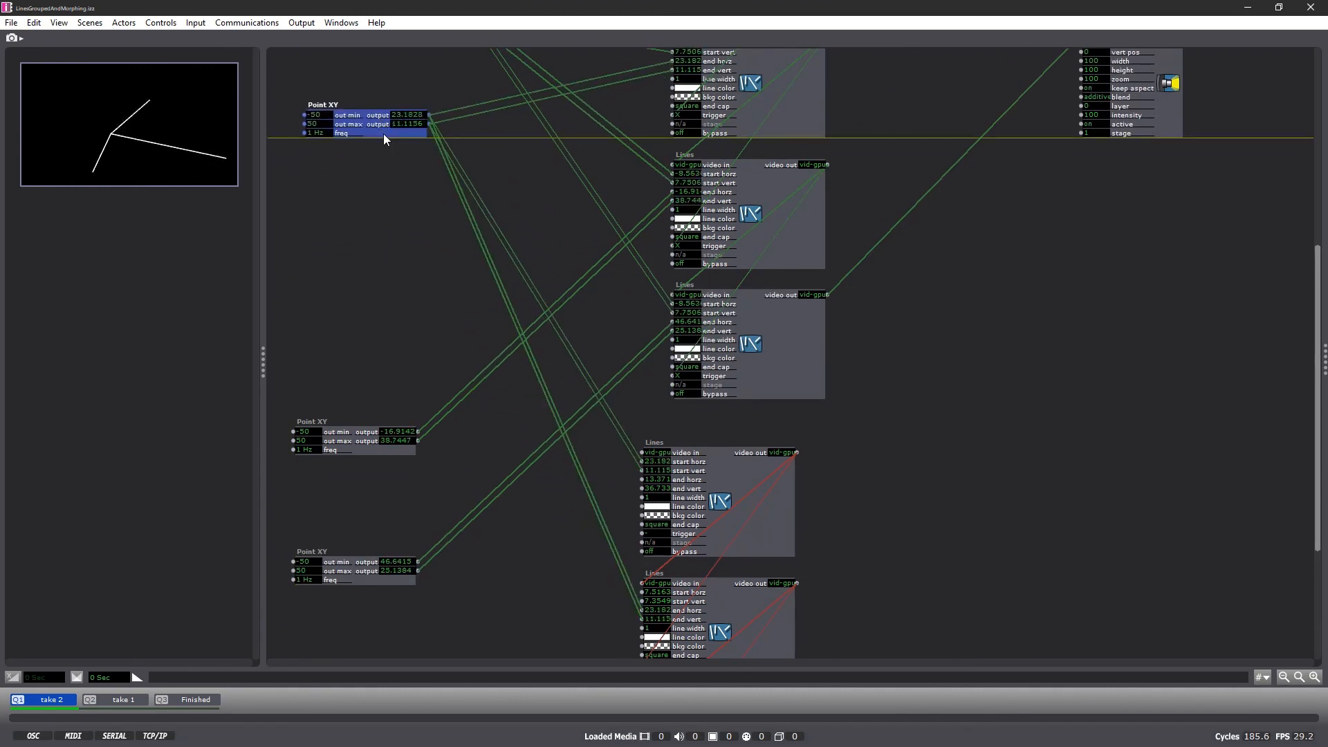
# Connect the second end-point Point XY to the first duplicated Lines actor's end horz/vert and the third duplicate's start horz/vert, then move it up.
pyautogui.scroll(-5, 373, 255)
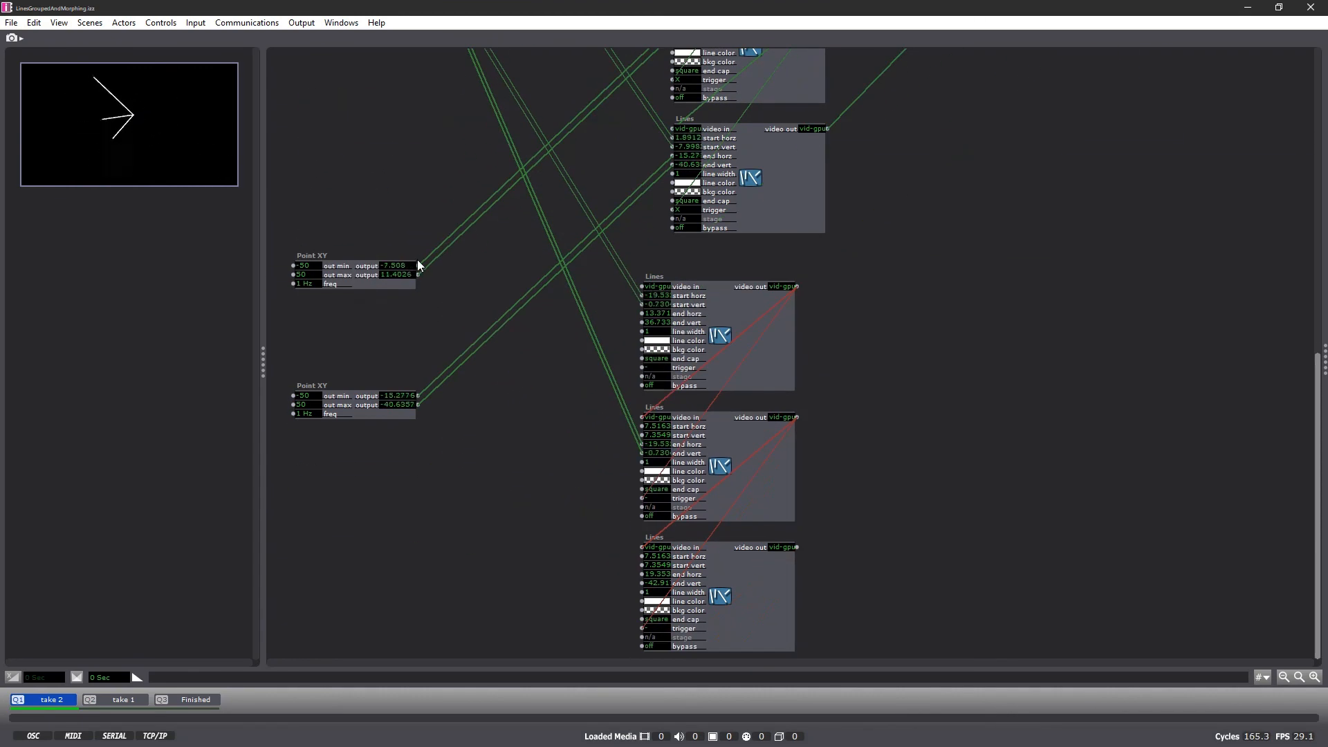
pyautogui.moveTo(417, 265); pyautogui.dragTo(643, 315)
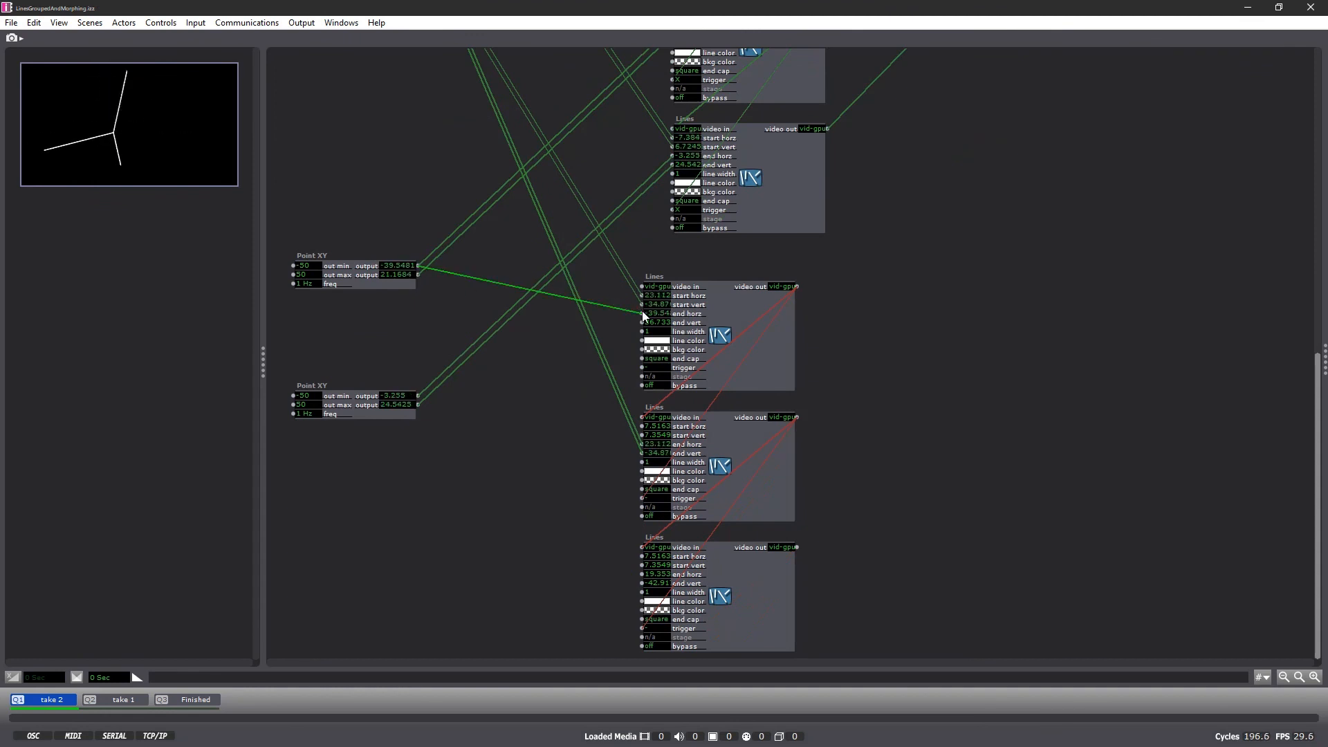
pyautogui.moveTo(417, 275); pyautogui.dragTo(643, 327)
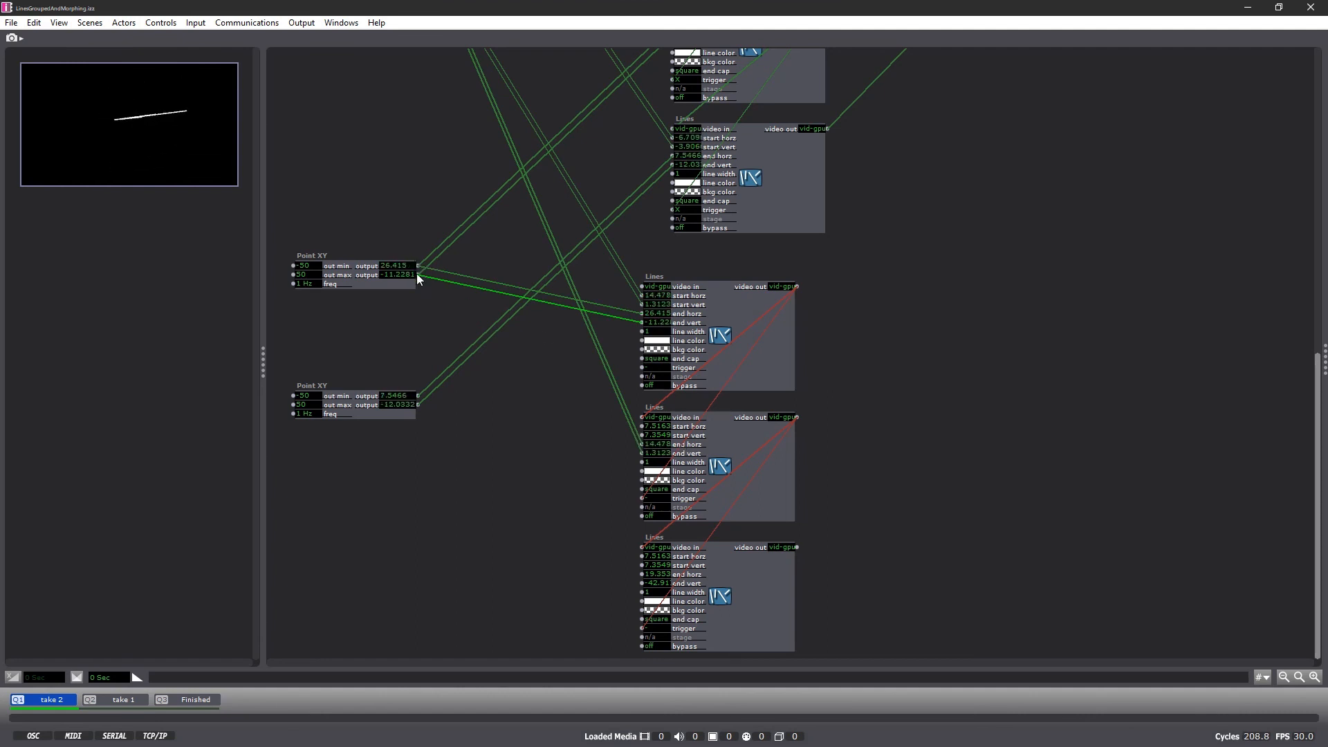
pyautogui.moveTo(418, 266); pyautogui.dragTo(642, 556)
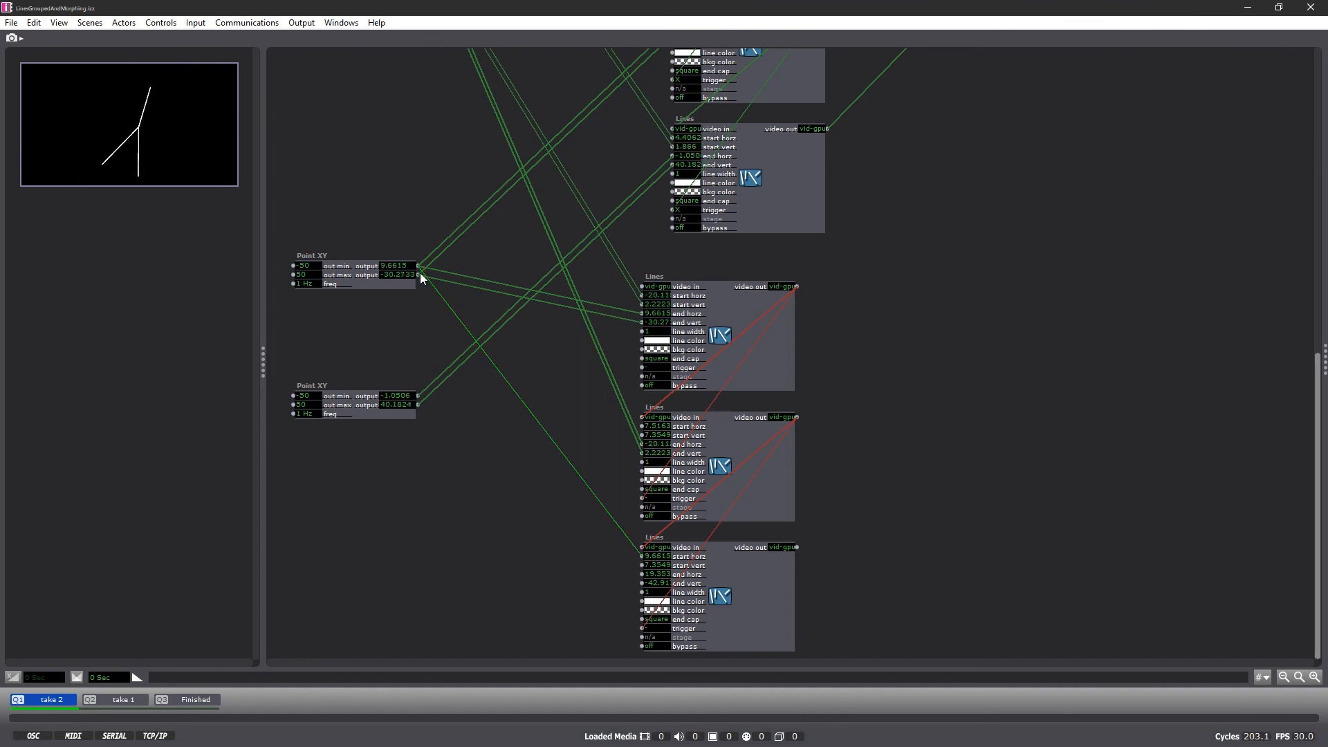
pyautogui.moveTo(420, 273); pyautogui.dragTo(642, 566)
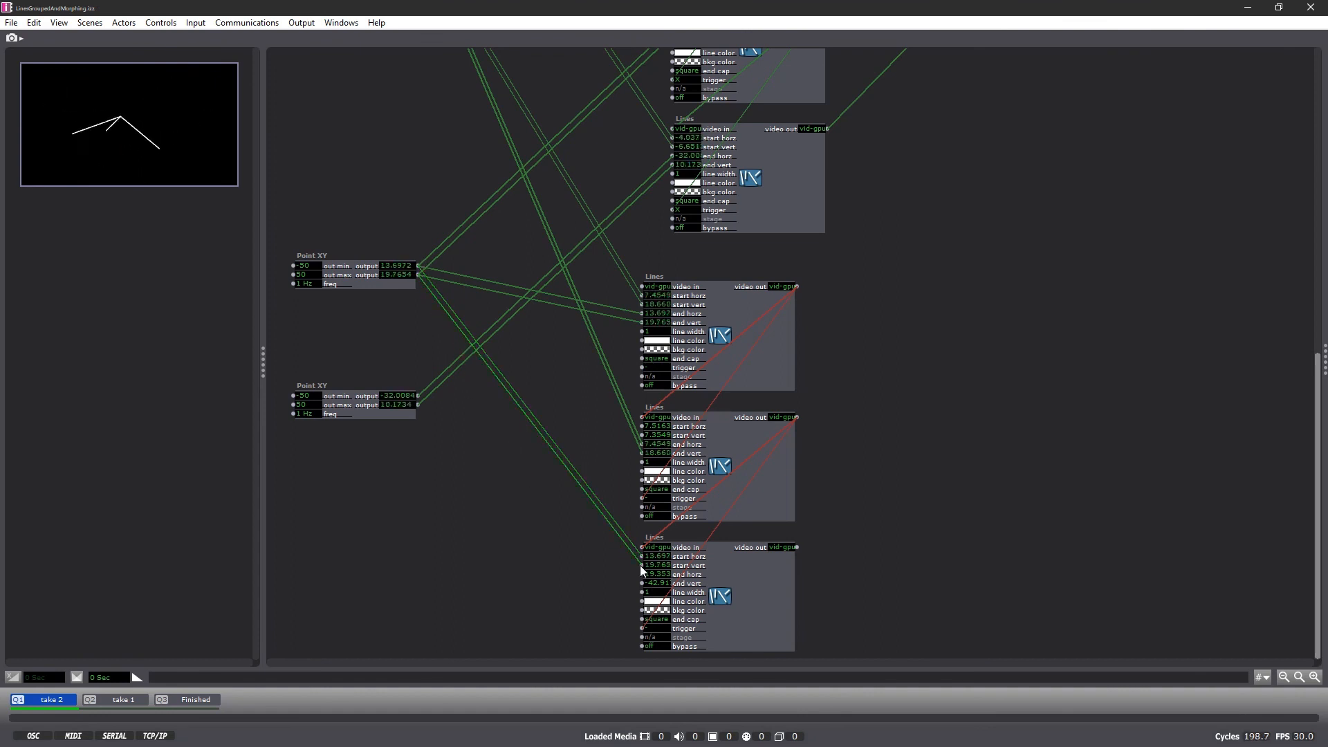
pyautogui.moveTo(406, 284); pyautogui.dragTo(398, 90)
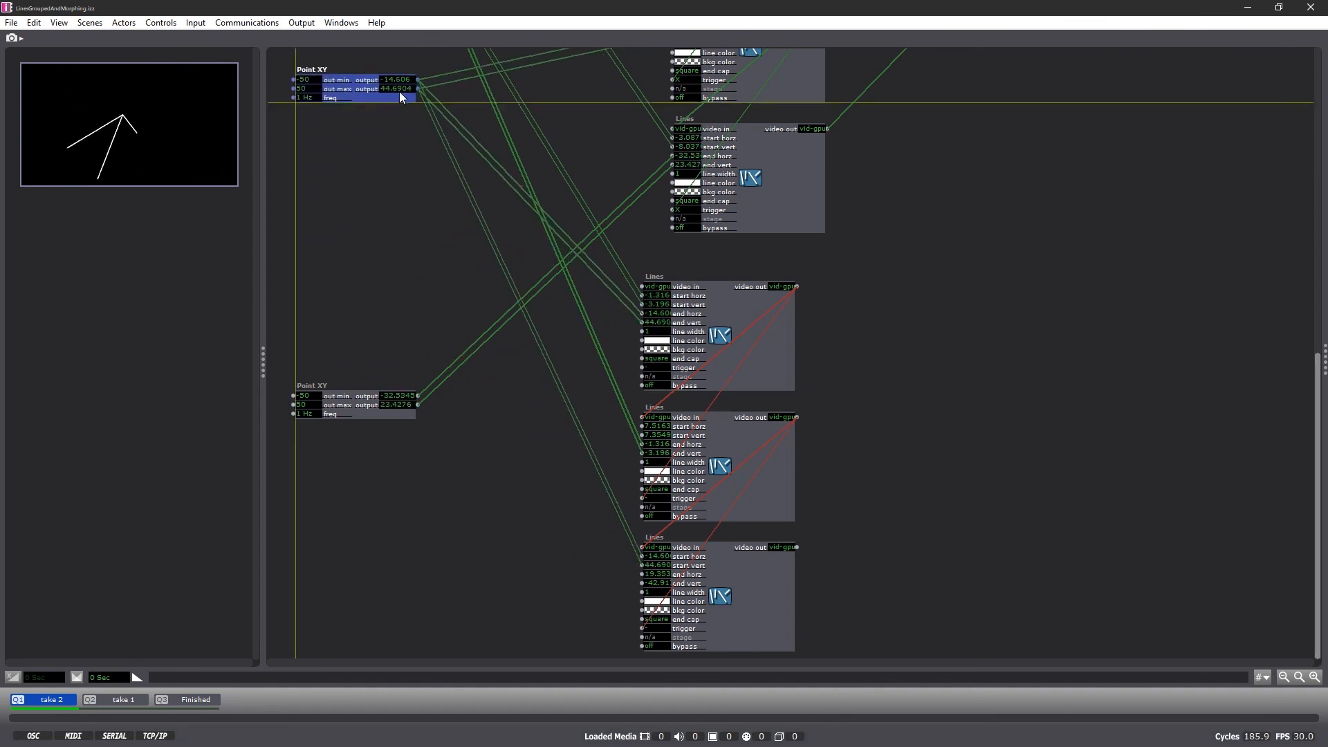
# Connect the third end-point Point XY to the second duplicate's start horz and start vert, and to the third duplicate's end horz and end vert.
pyautogui.click(409, 419)
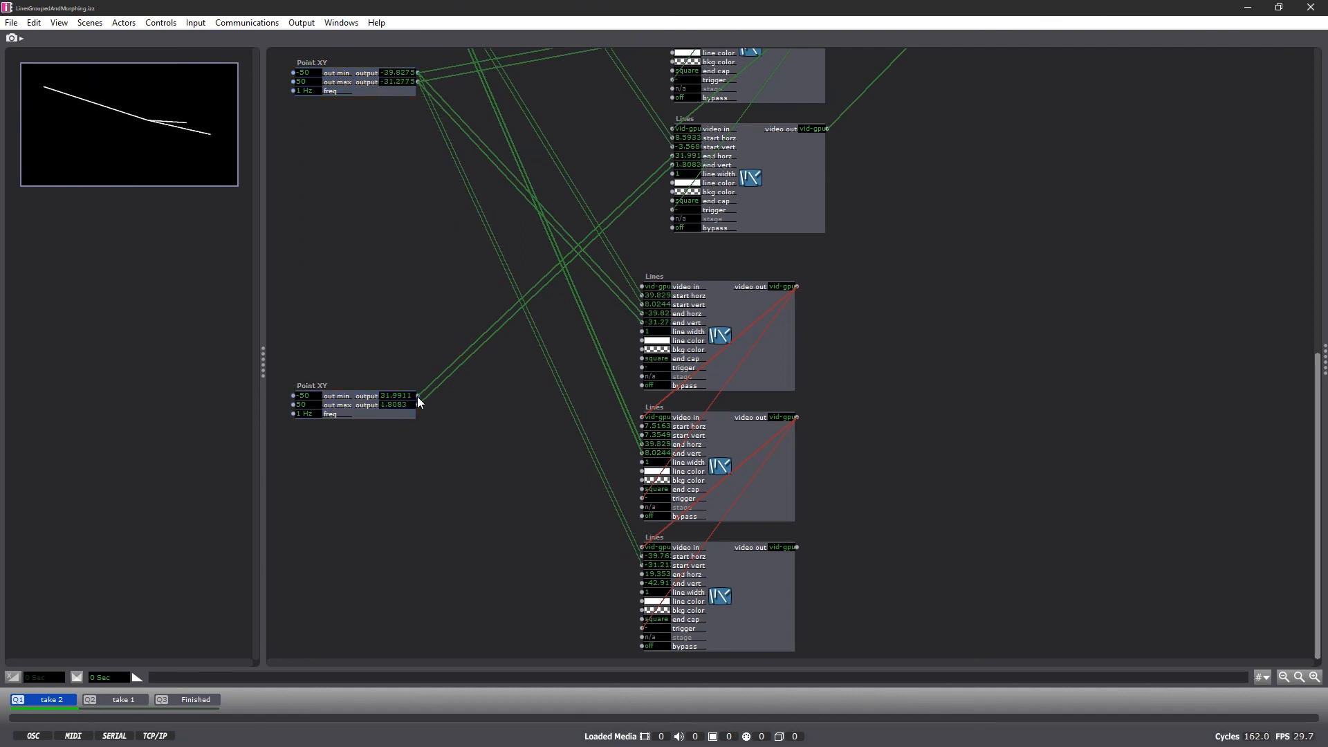
pyautogui.moveTo(418, 396); pyautogui.dragTo(645, 424)
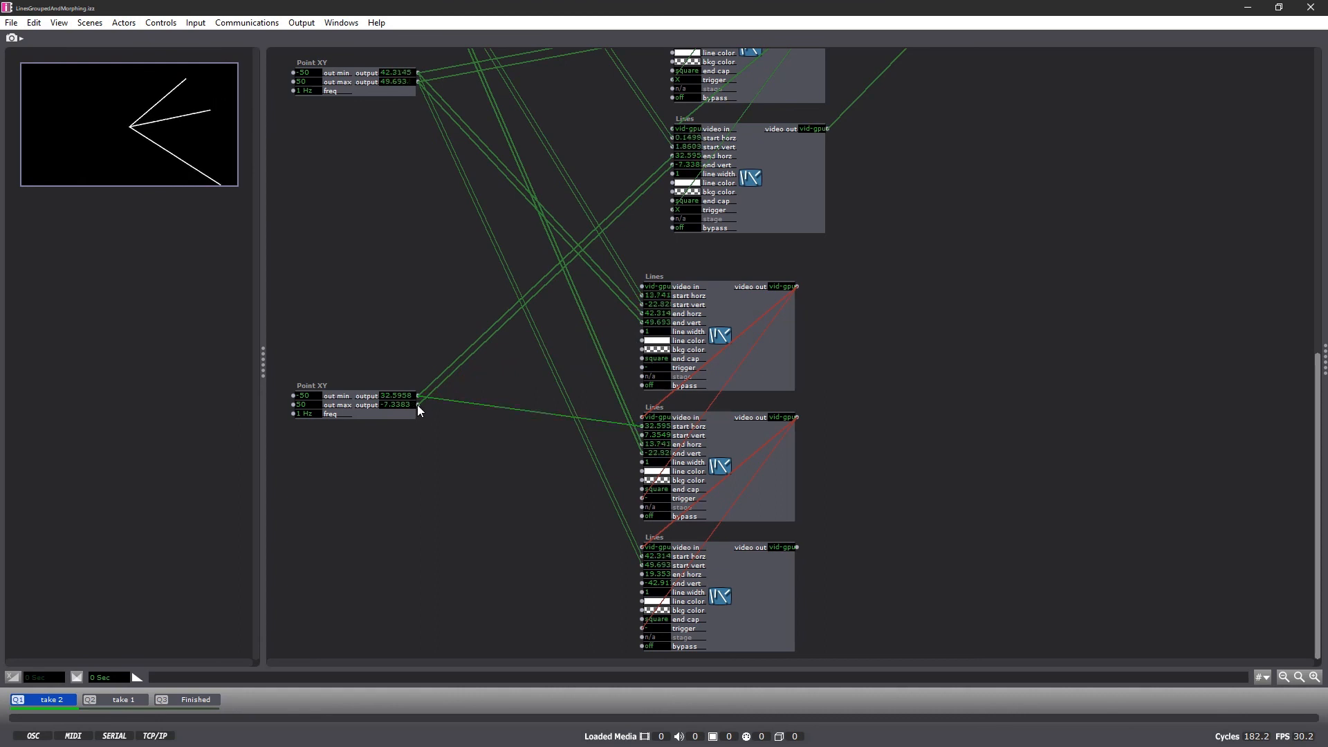
pyautogui.moveTo(418, 405); pyautogui.dragTo(643, 434)
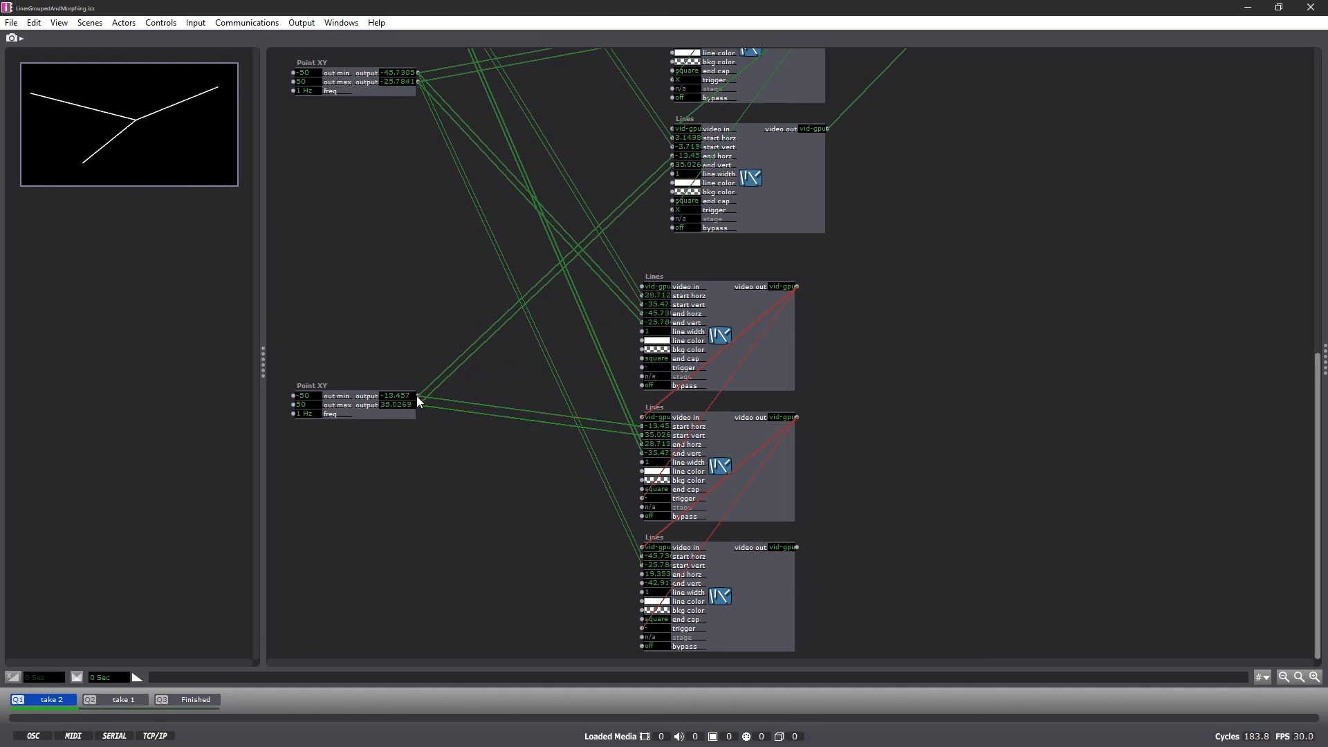
pyautogui.moveTo(416, 396); pyautogui.dragTo(644, 574)
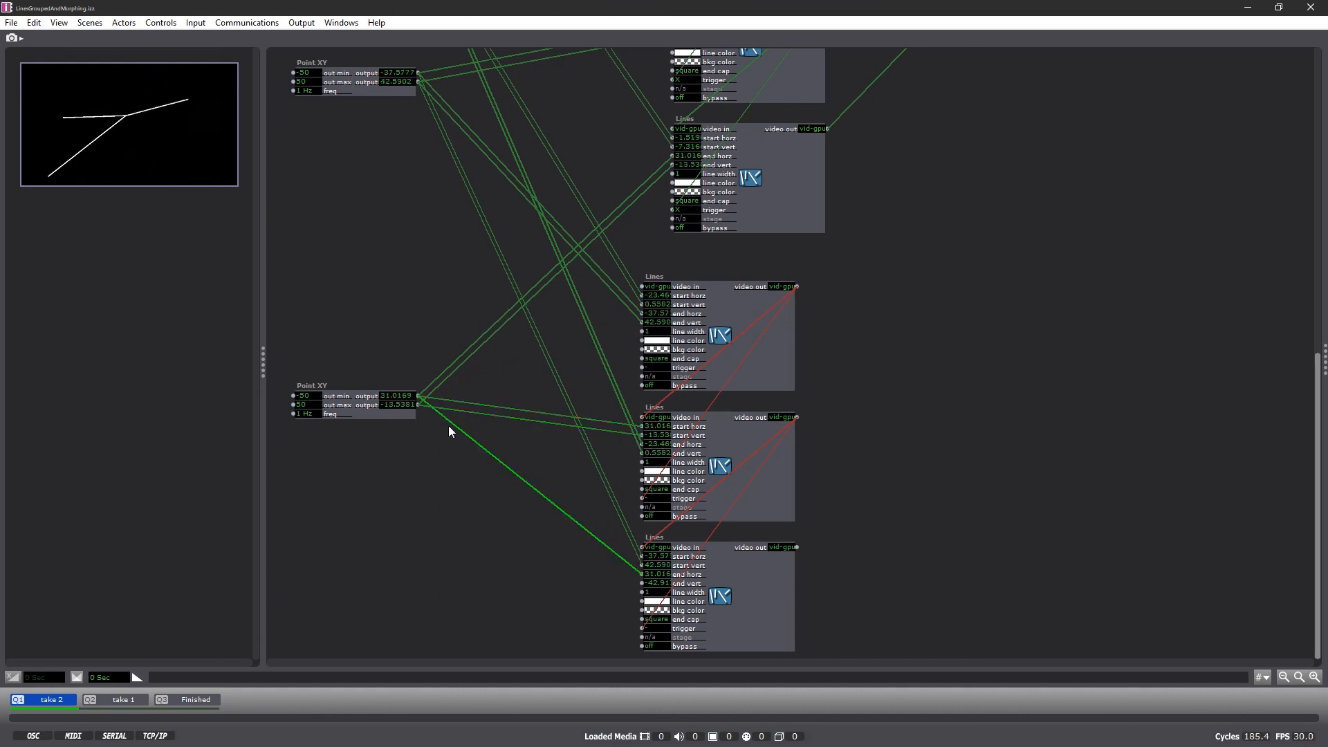
pyautogui.moveTo(417, 404); pyautogui.dragTo(640, 582)
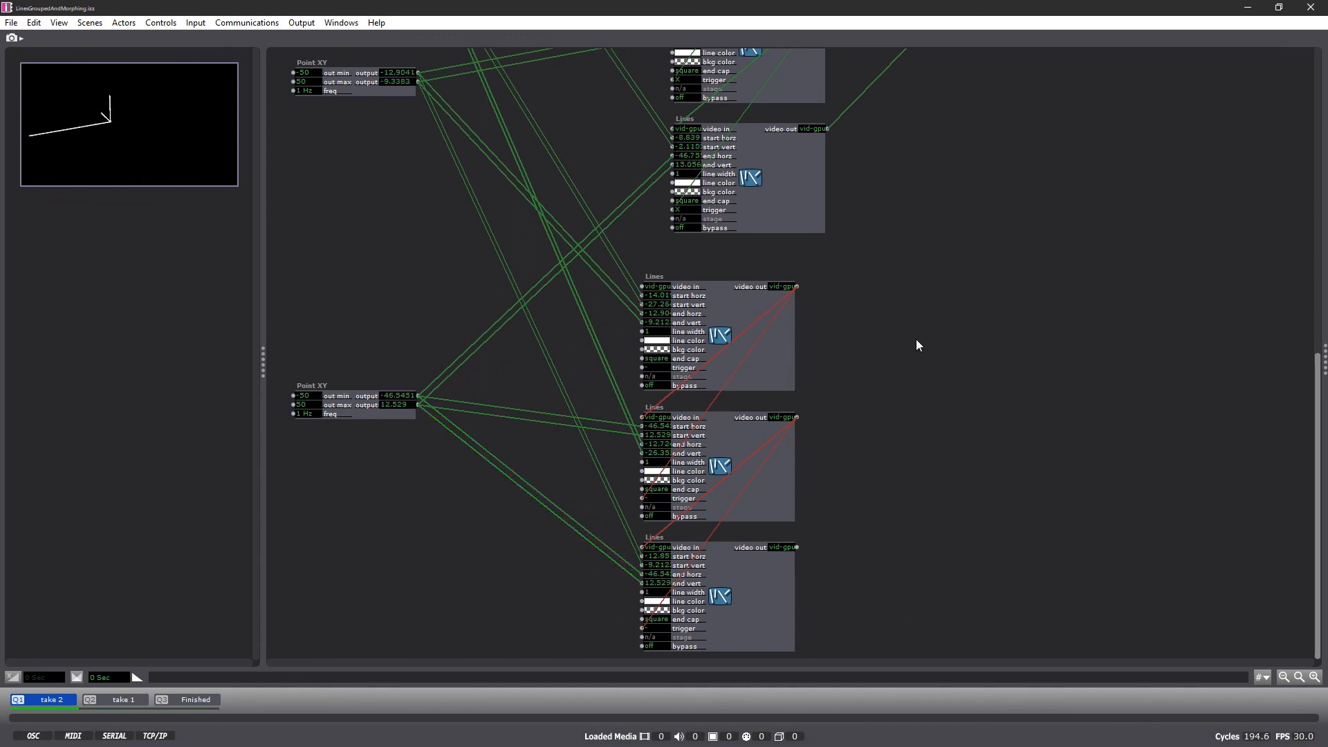
# Disconnect the third original Lines actor from the Projector and link its video out to the first duplicated Lines actor's video in and trigger.
pyautogui.scroll(3, 917, 344)
pyautogui.scroll(-3, 918, 344)
pyautogui.scroll(3, 918, 343)
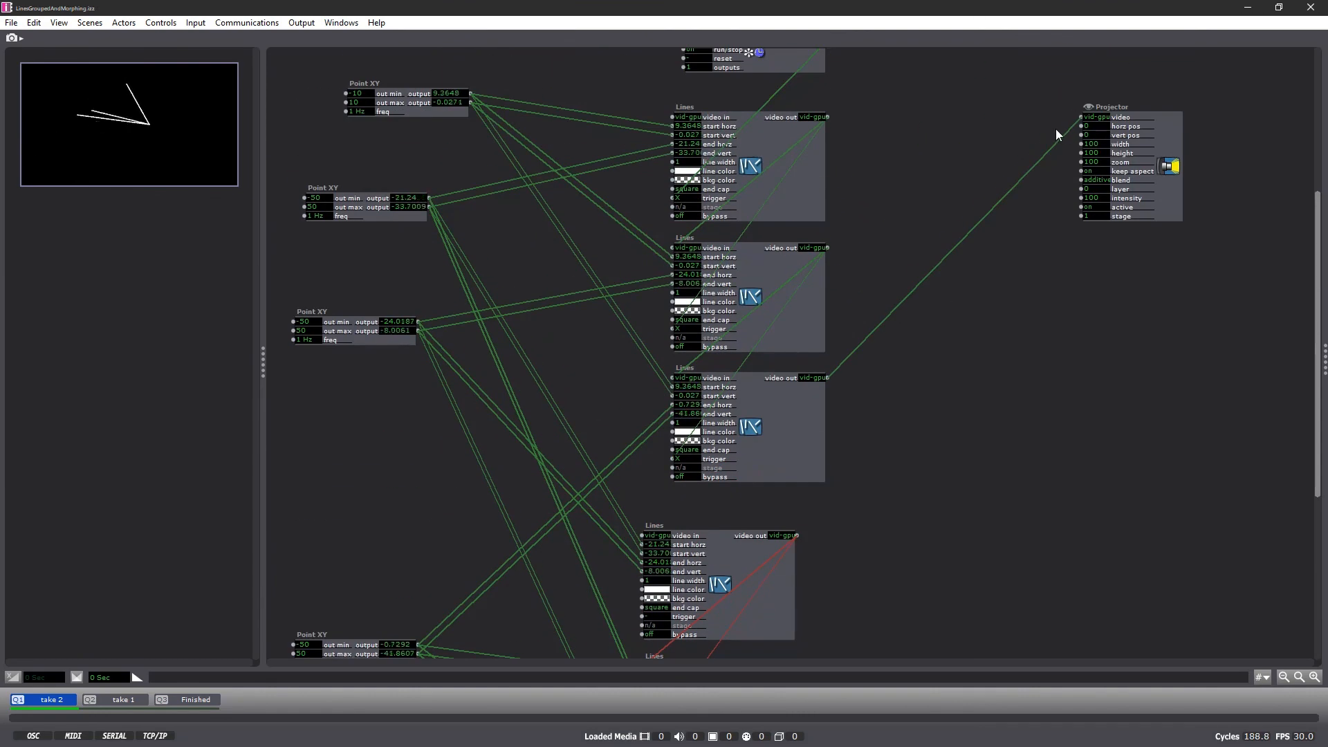
pyautogui.moveTo(1081, 117); pyautogui.dragTo(1056, 350)
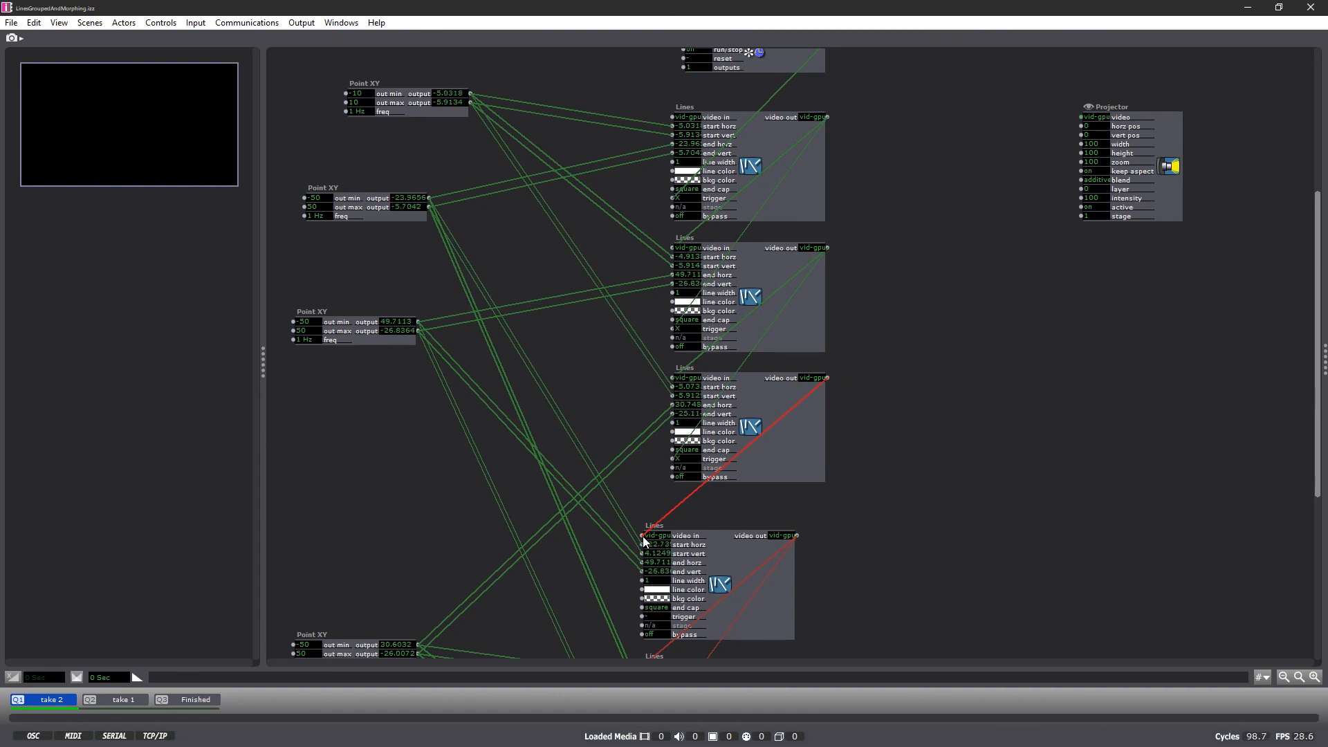
pyautogui.moveTo(827, 380); pyautogui.dragTo(826, 378)
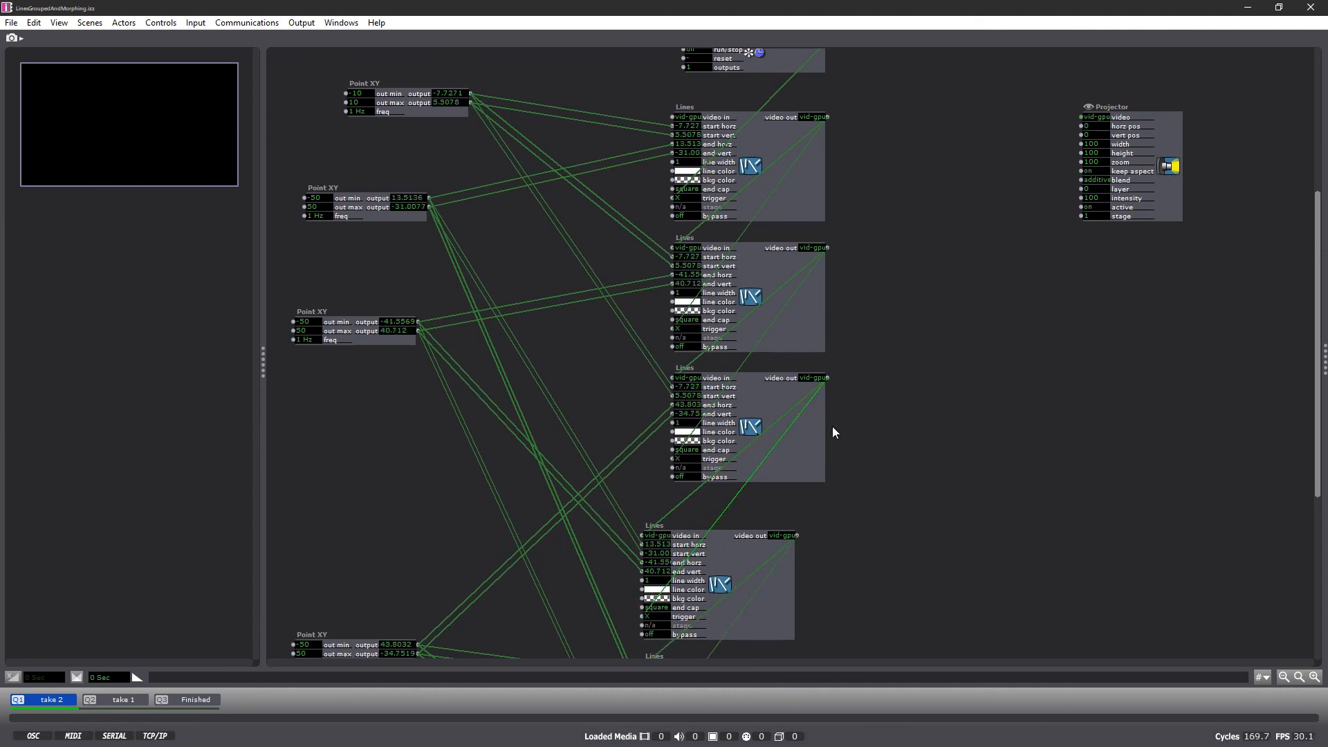
# Connect the last duplicated Lines actor's video out to the Projector's video input and place the Projector farther right.
pyautogui.scroll(-5, 891, 364)
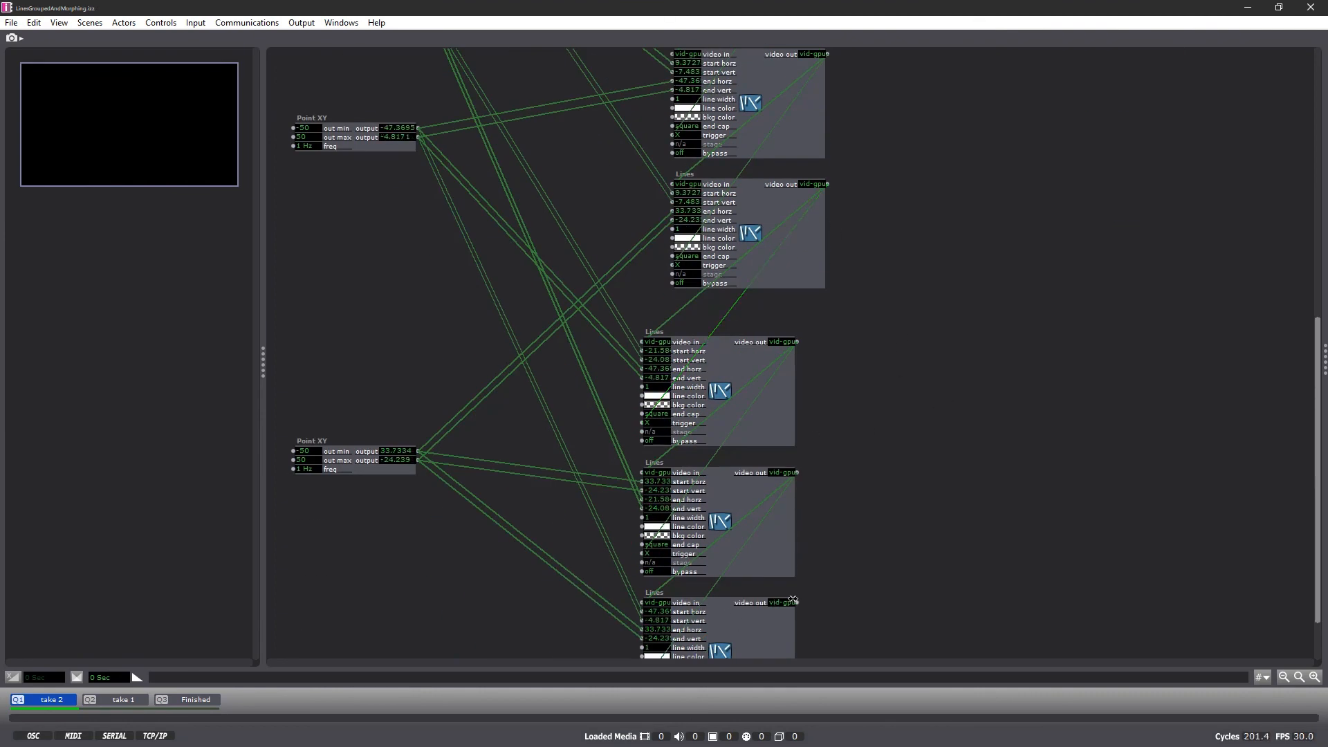
pyautogui.moveTo(795, 601); pyautogui.dragTo(1229, 92)
pyautogui.scroll(3, 1077, 263)
pyautogui.click(912, 210)
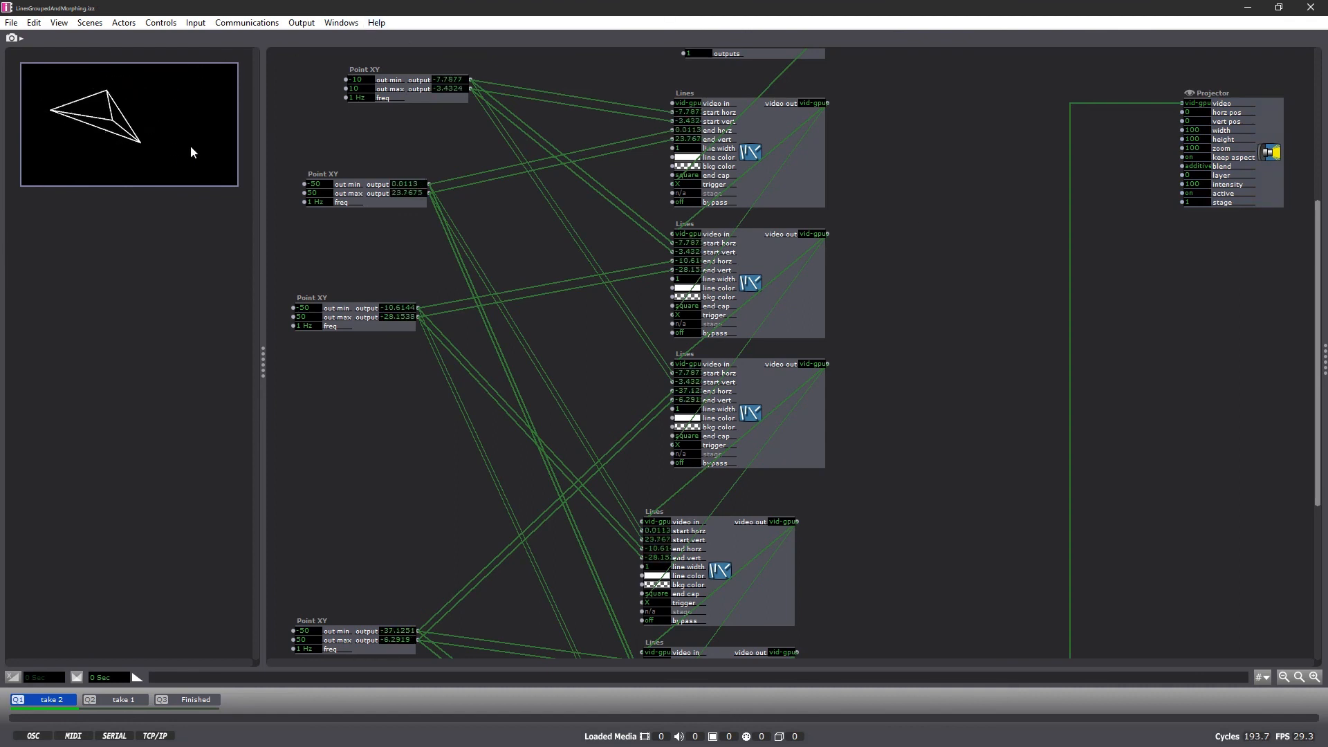
# Stack the four Point XY actors in one compact, left-aligned column beside the original Lines actors.
pyautogui.click(416, 666)
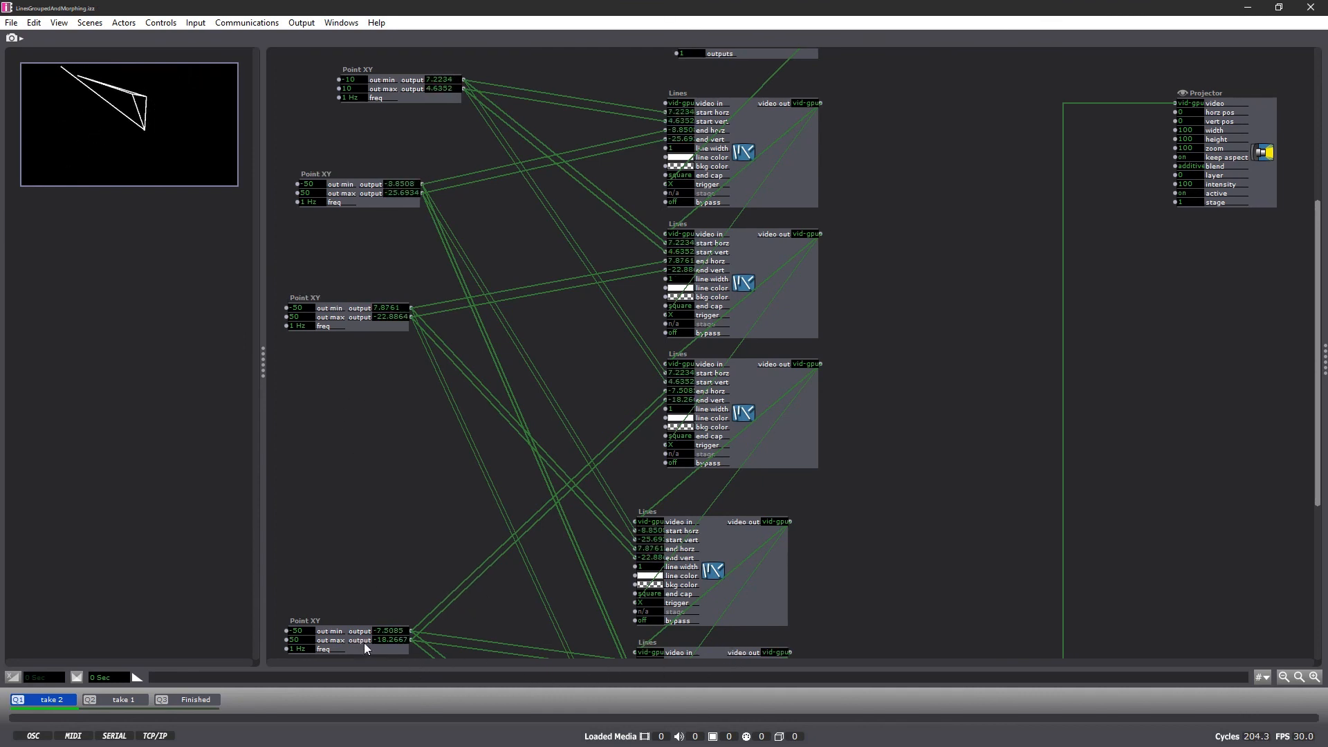
pyautogui.moveTo(364, 642); pyautogui.dragTo(367, 384)
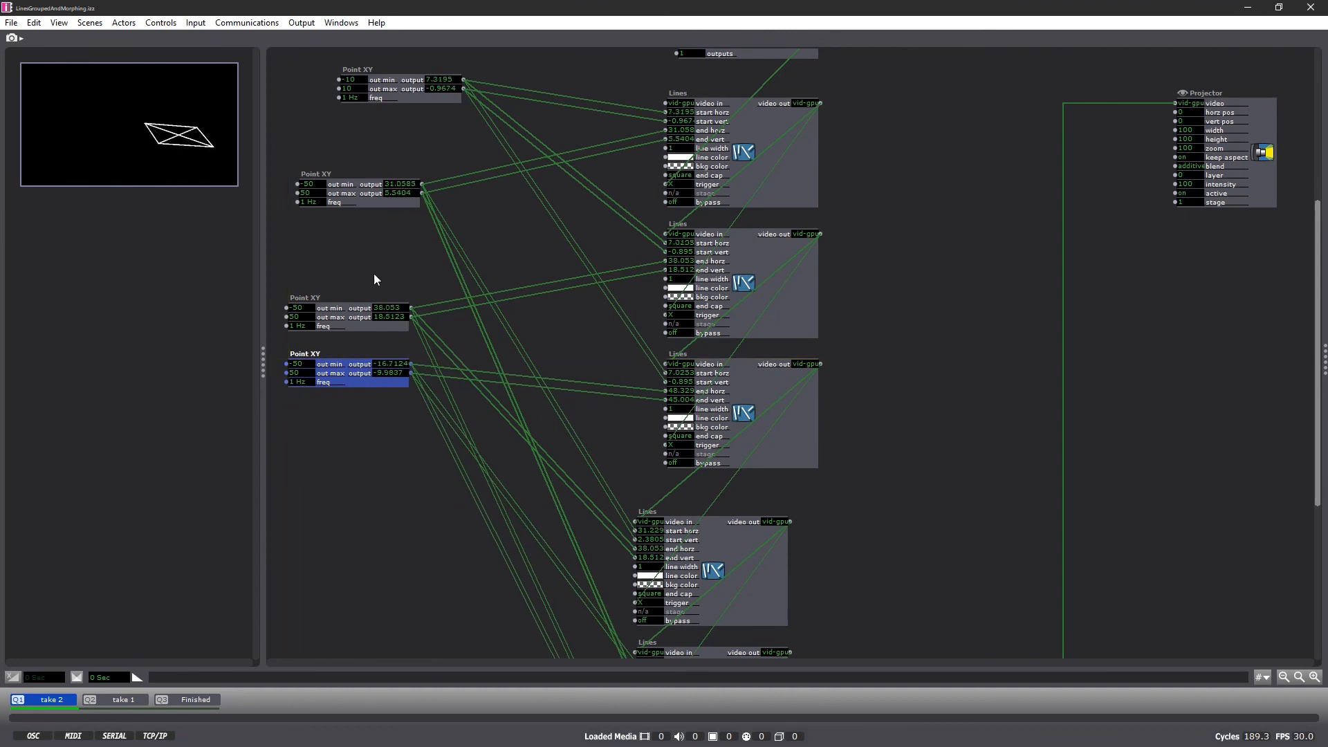
pyautogui.moveTo(369, 202); pyautogui.dragTo(359, 265)
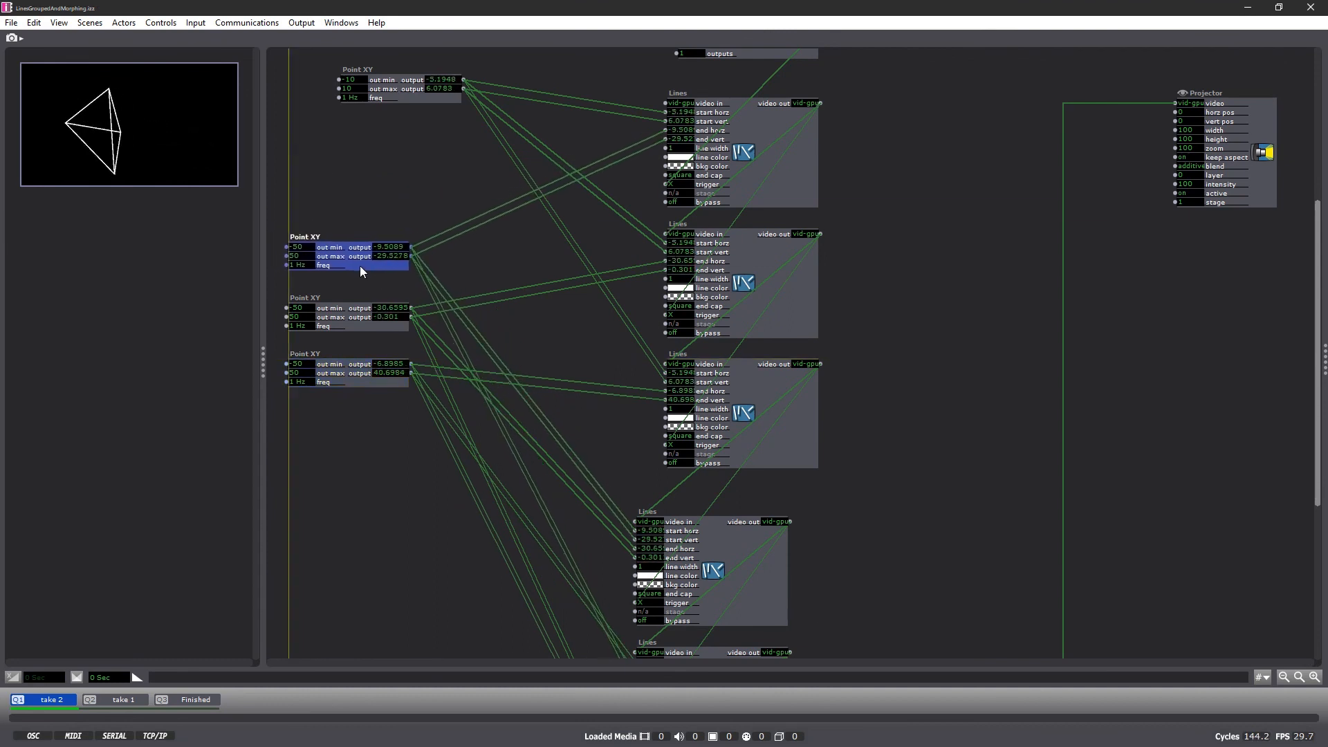
pyautogui.moveTo(418, 100); pyautogui.dragTo(367, 207)
pyautogui.click(389, 125)
# Move the Pulse Generator to the left, directly above the column of Point XY actors.
pyautogui.scroll(3, 389, 125)
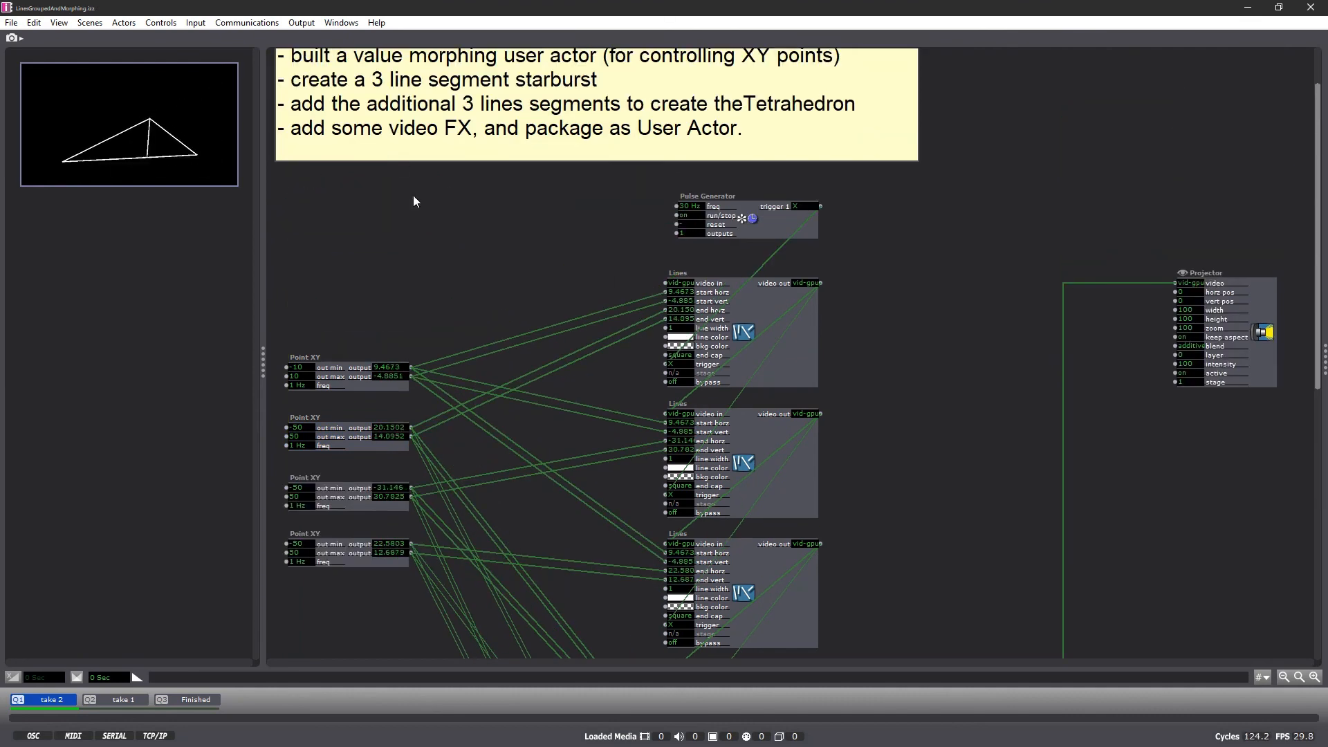
pyautogui.scroll(-3, 442, 280)
pyautogui.scroll(-1, 442, 281)
pyautogui.scroll(-5, 785, 411)
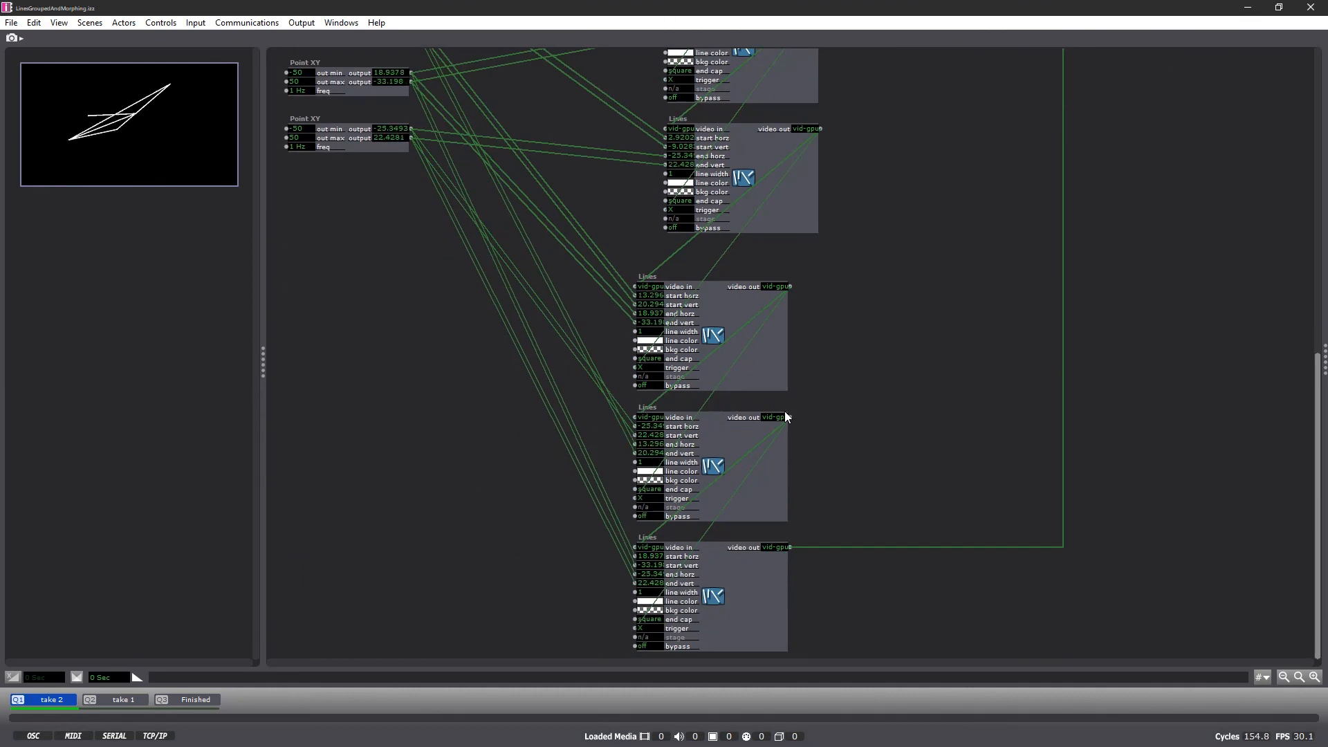
pyautogui.scroll(10, 881, 305)
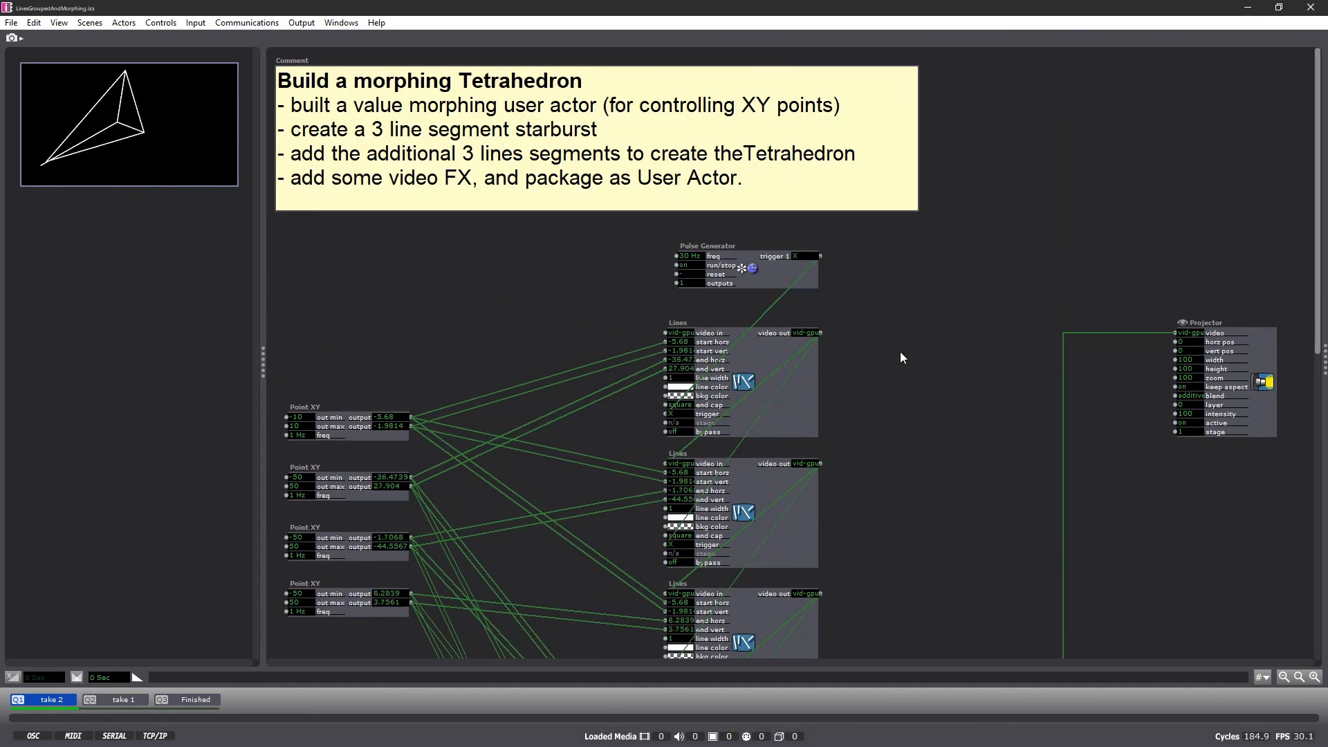
pyautogui.moveTo(713, 248); pyautogui.dragTo(327, 315)
pyautogui.click(413, 280)
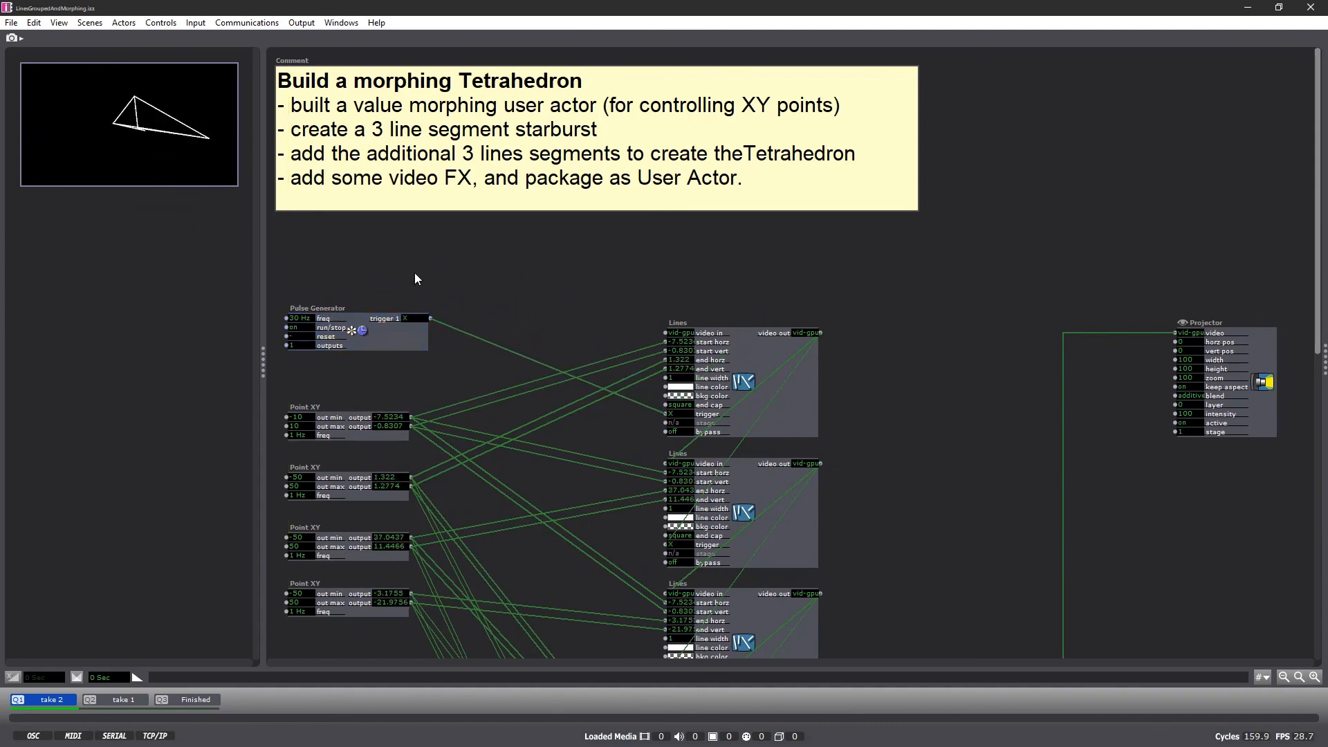
# Review the complete tetrahedron patch from the Pulse Generator and Point XY column down to the last Lines actor.
pyautogui.scroll(-9, 429, 253)
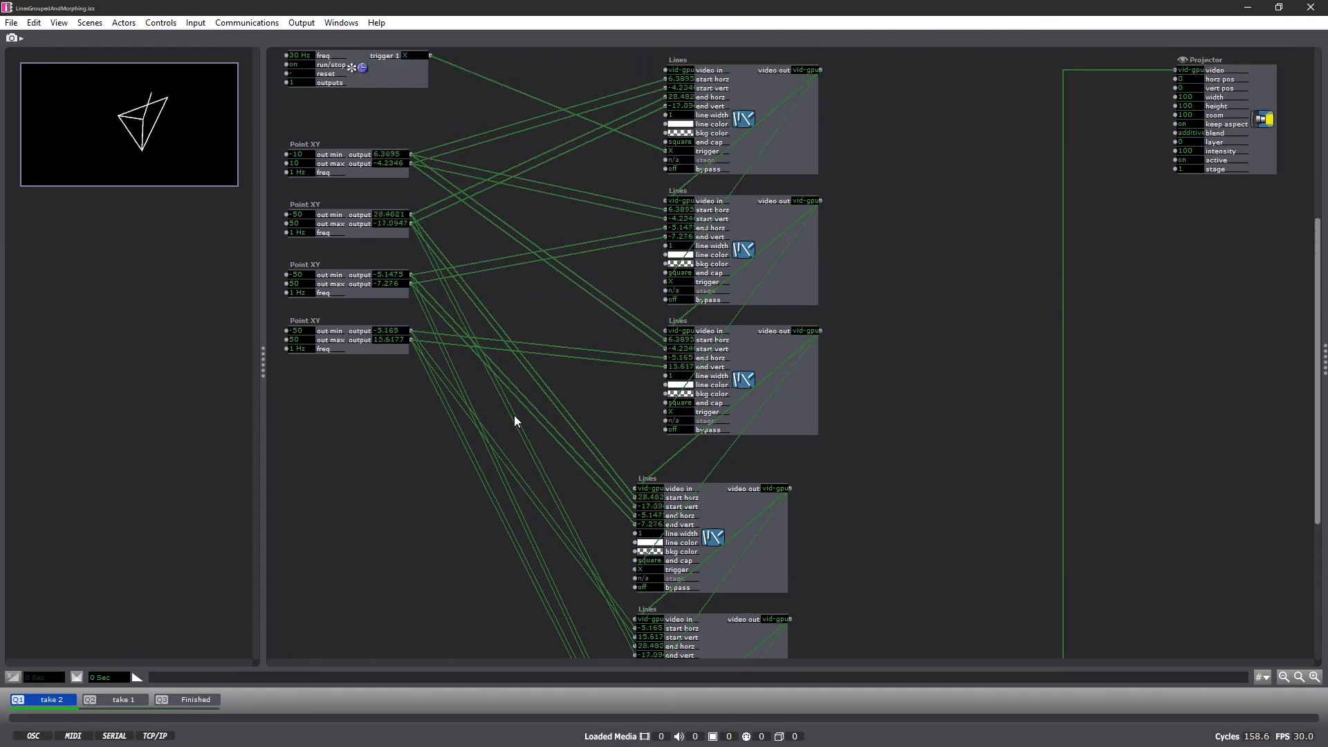
pyautogui.scroll(9, 514, 416)
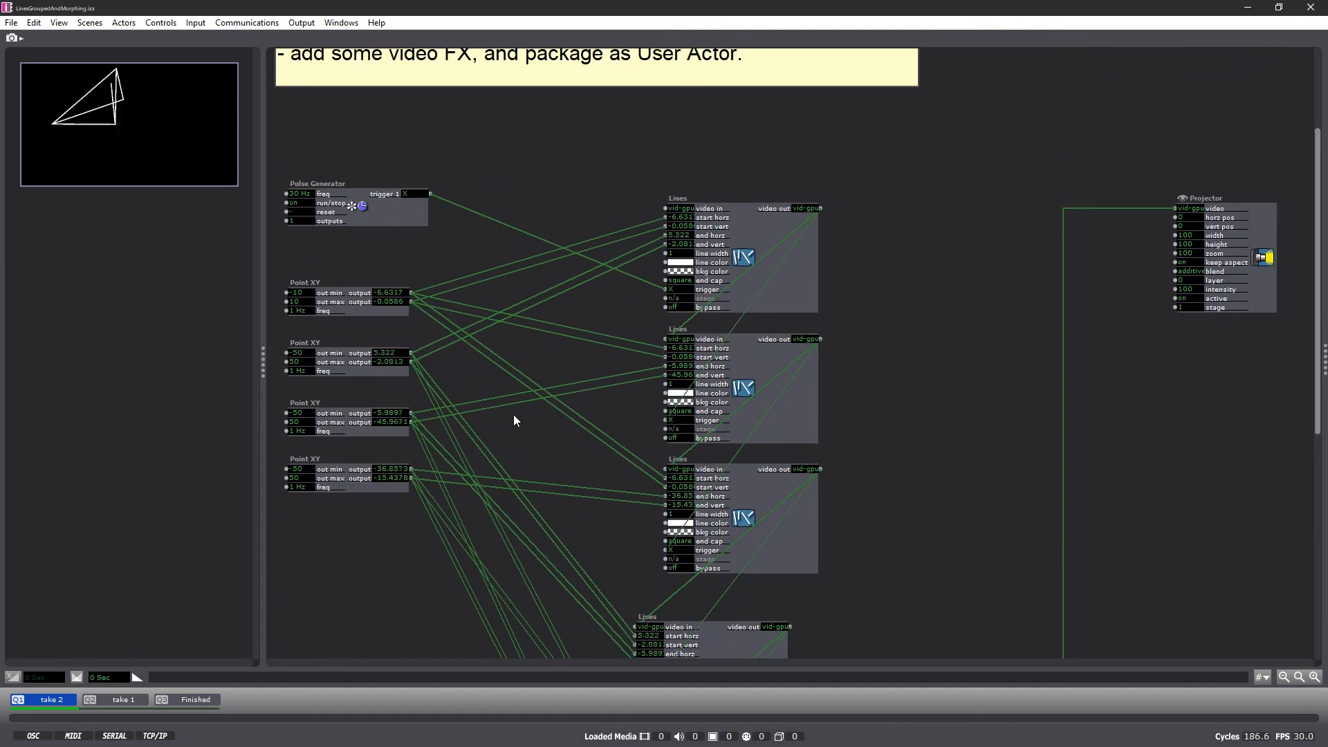
pyautogui.scroll(-7, 925, 284)
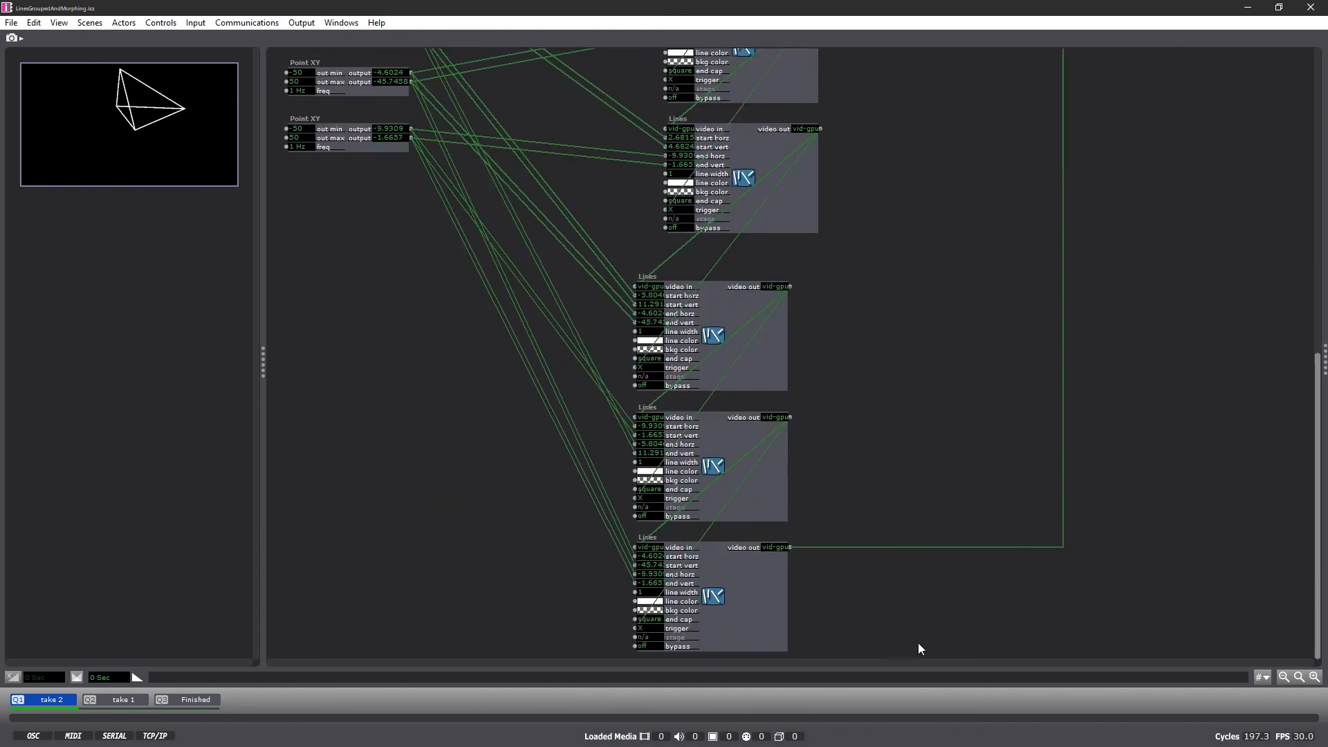
pyautogui.scroll(5, 920, 496)
pyautogui.scroll(5, 919, 495)
pyautogui.scroll(-5, 871, 347)
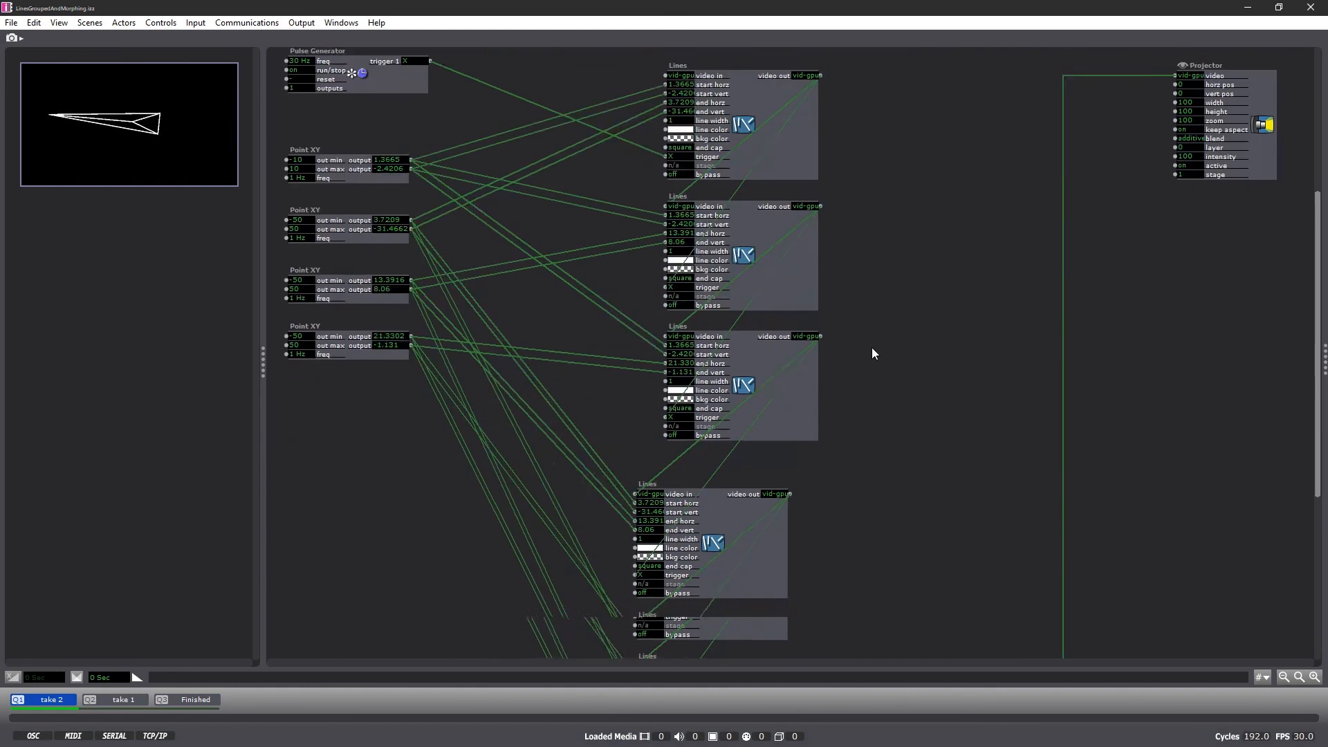
pyautogui.scroll(2, 866, 349)
pyautogui.scroll(3, 812, 368)
pyautogui.scroll(-6, 335, 261)
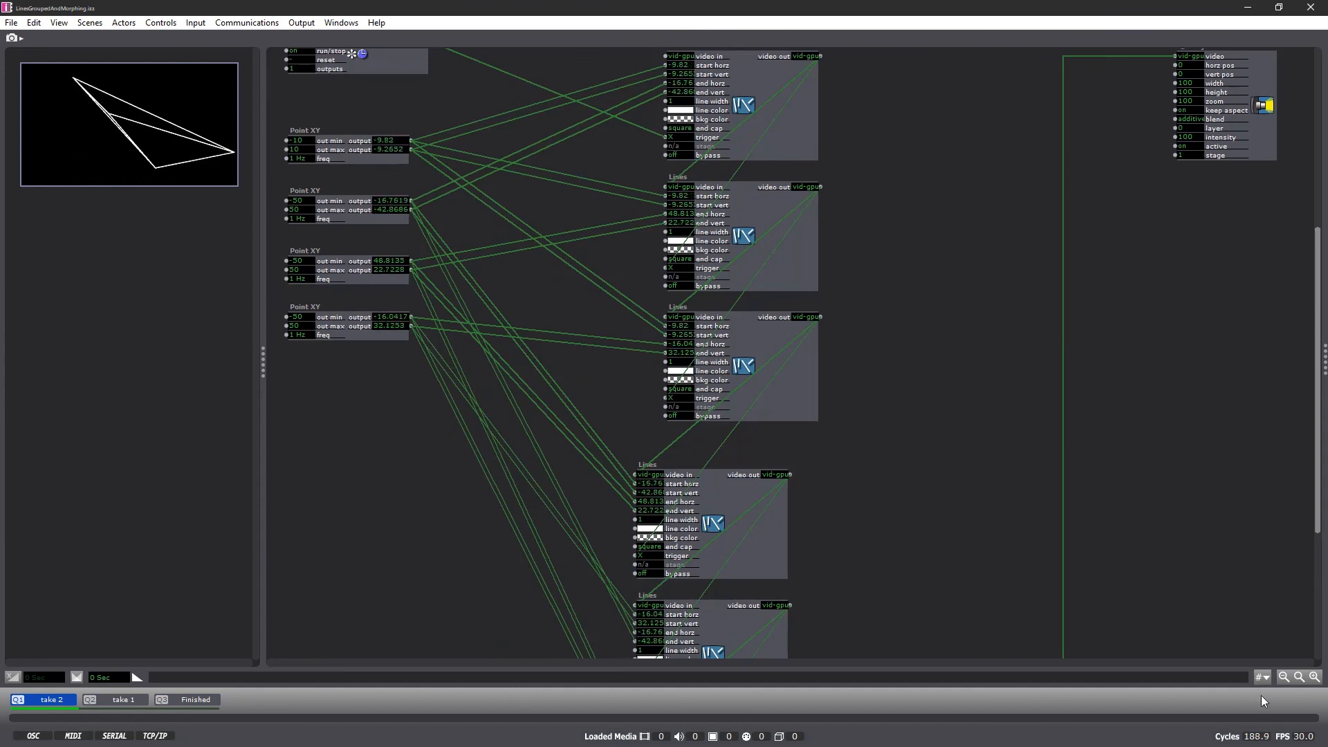
# Cut the Pulse Generator, all four Point XY actors and all six Lines actors from the scene, leaving the Projector.
pyautogui.click(1280, 678)
pyautogui.click(1281, 678)
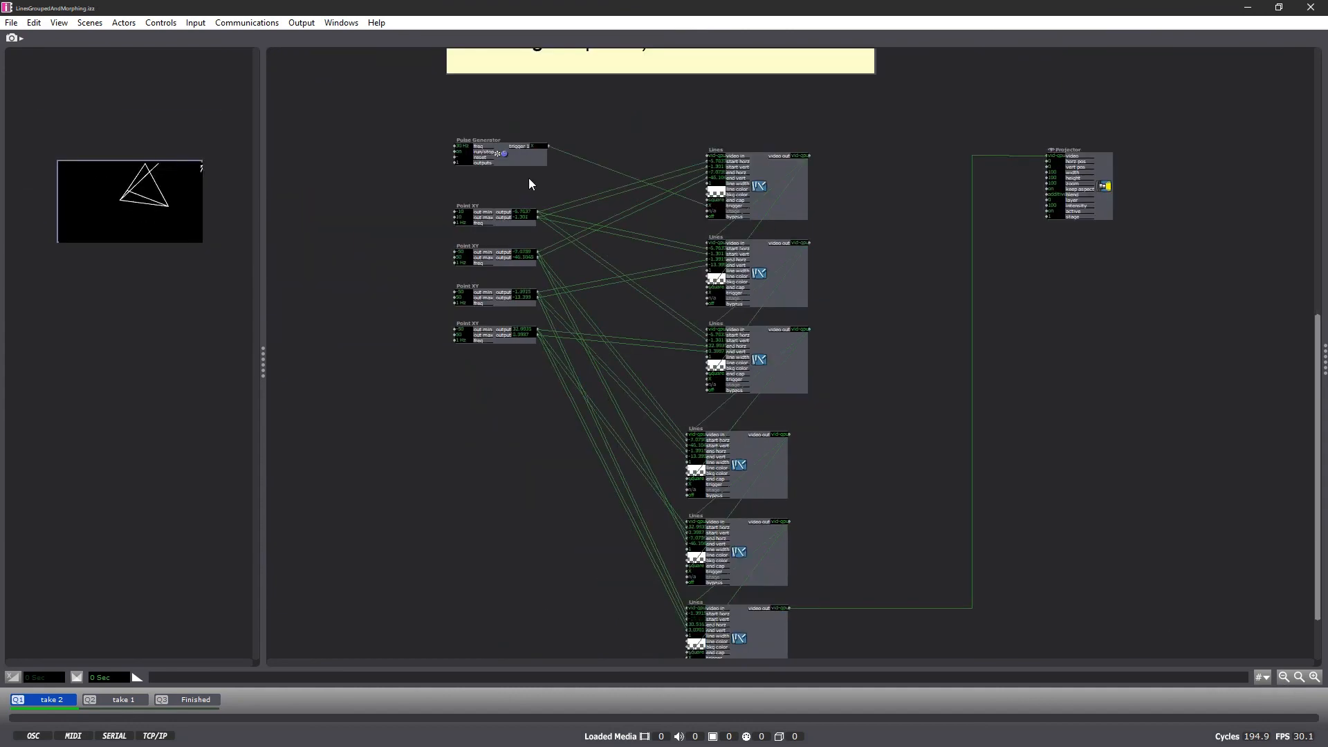
pyautogui.scroll(-1, 520, 529)
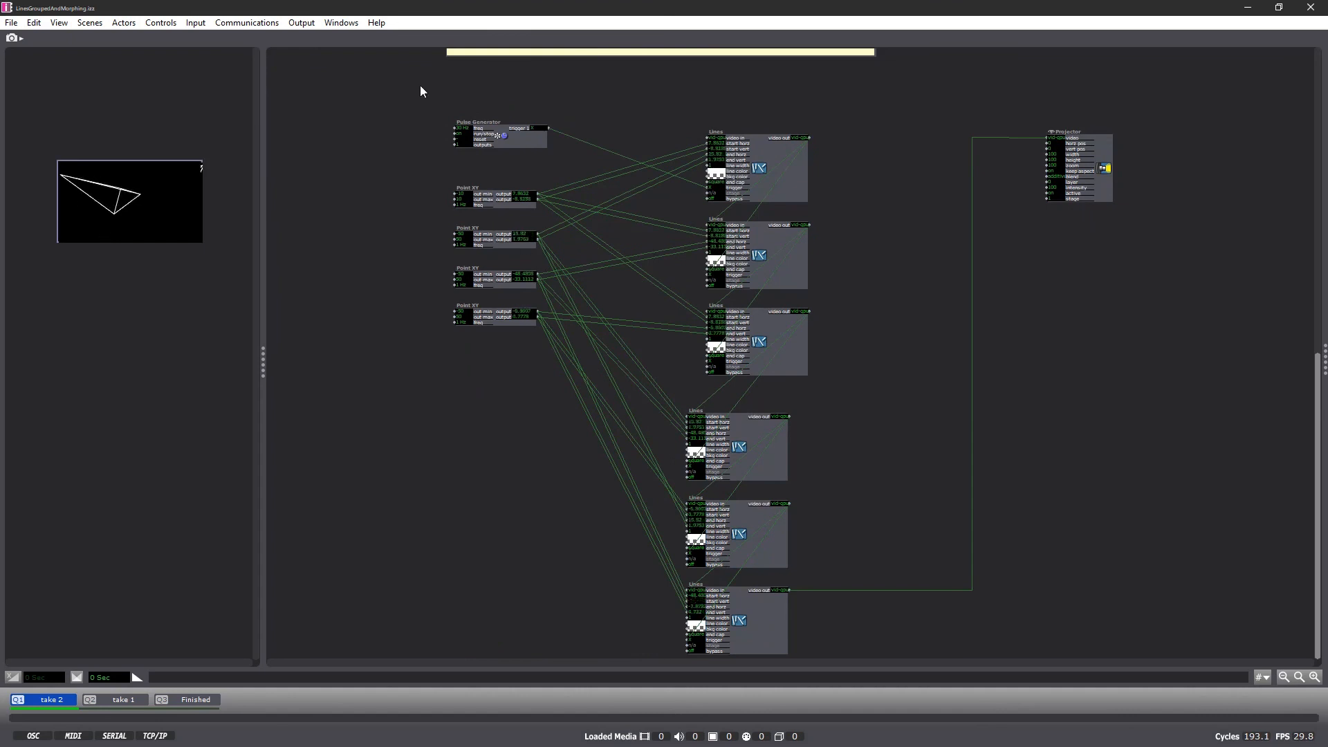
pyautogui.moveTo(418, 95); pyautogui.dragTo(818, 661)
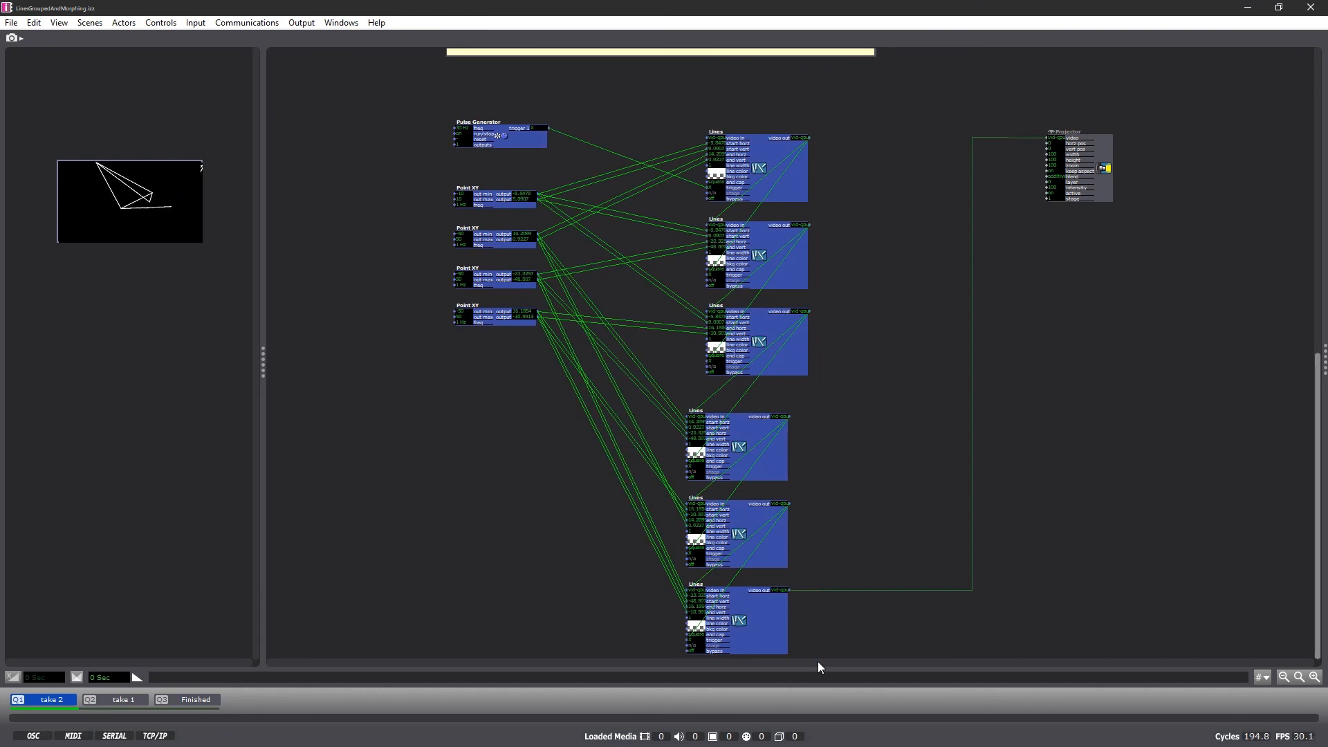
pyautogui.press('Delete')
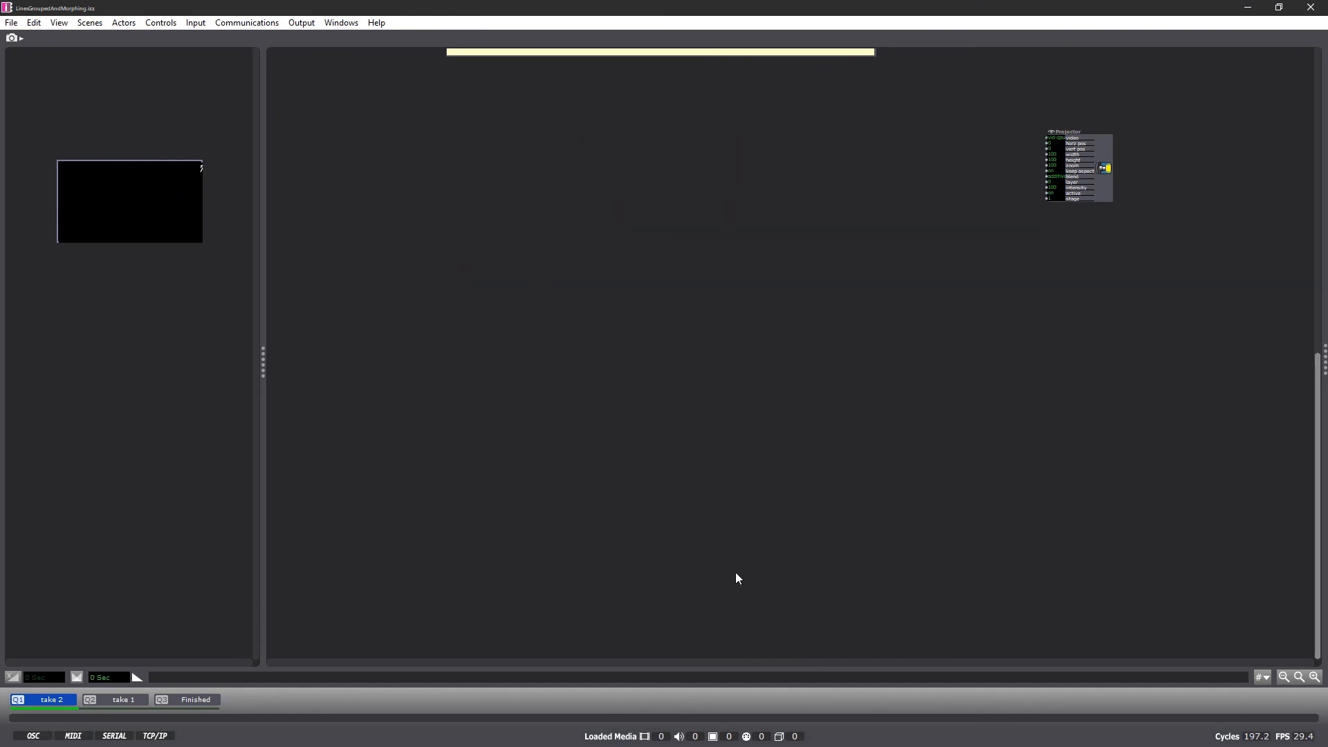
# Add a User Actor to the scene, open it and paste the cut tetrahedron actors inside.
pyautogui.doubleClick(587, 260)
pyautogui.write('user')
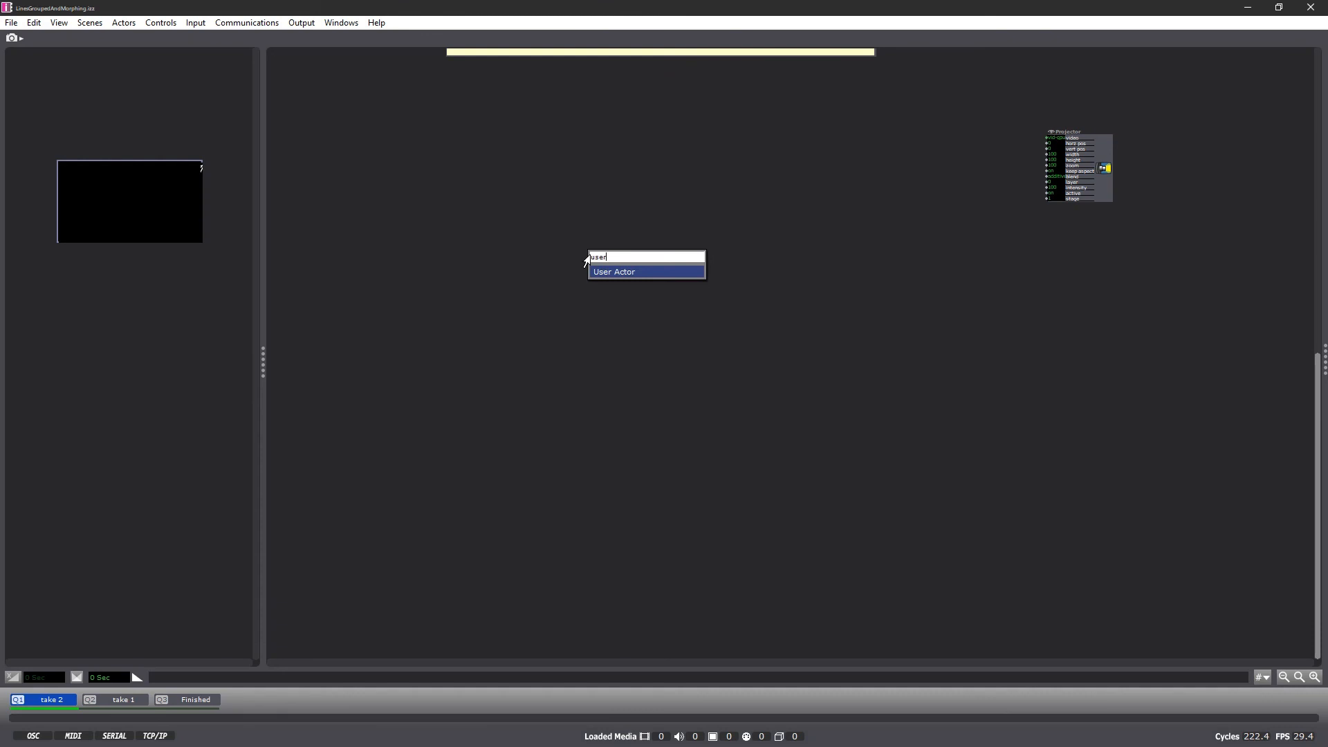
pyautogui.press('Return')
pyautogui.doubleClick(594, 254)
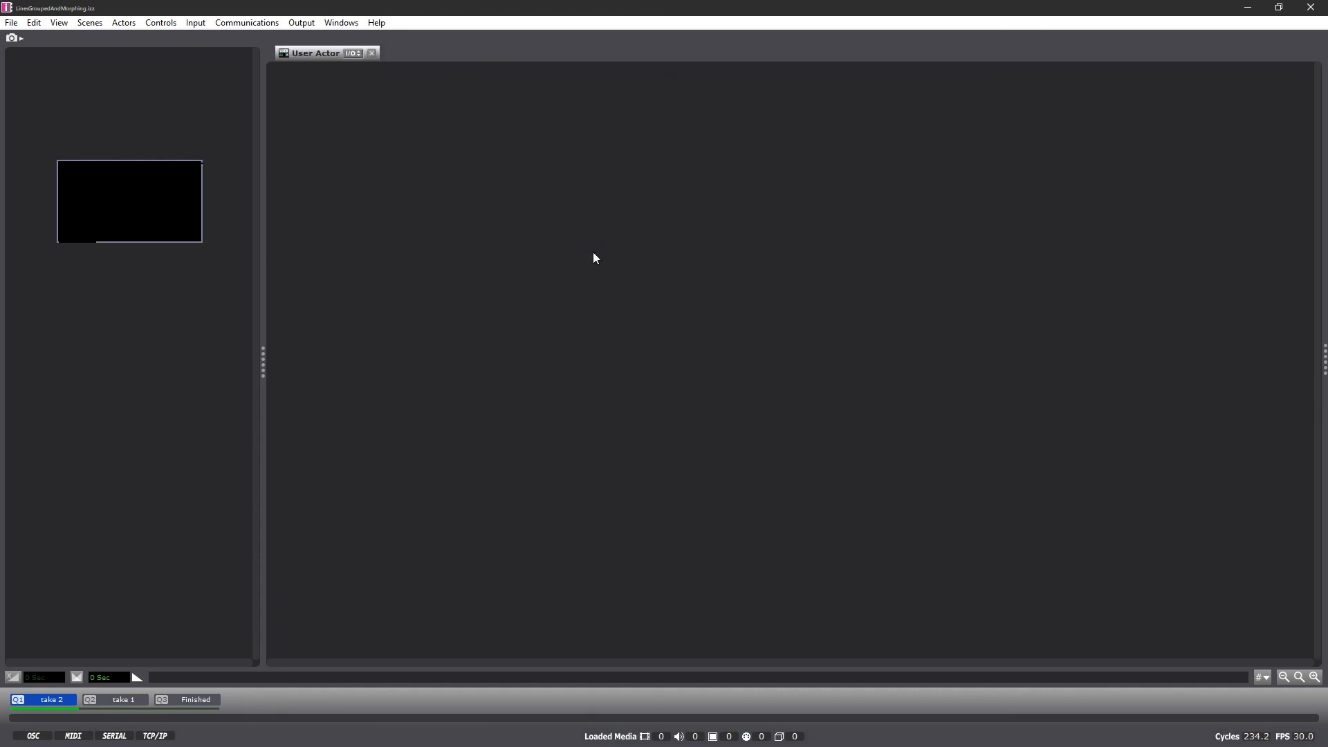
pyautogui.hotkey('ctrl', 'v')
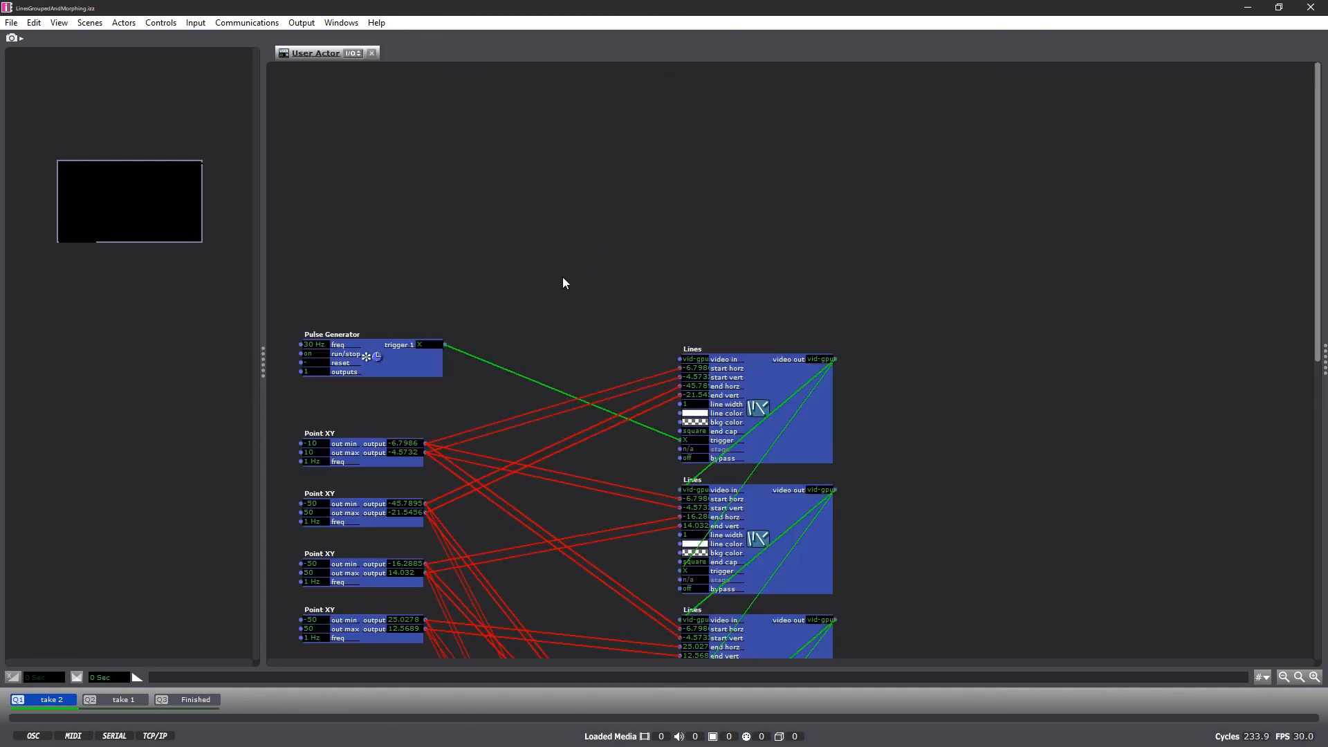
# Move the pasted actors toward the top of the User Actor and add a User Output beside the last Lines actor.
pyautogui.moveTo(408, 367); pyautogui.dragTo(483, 139)
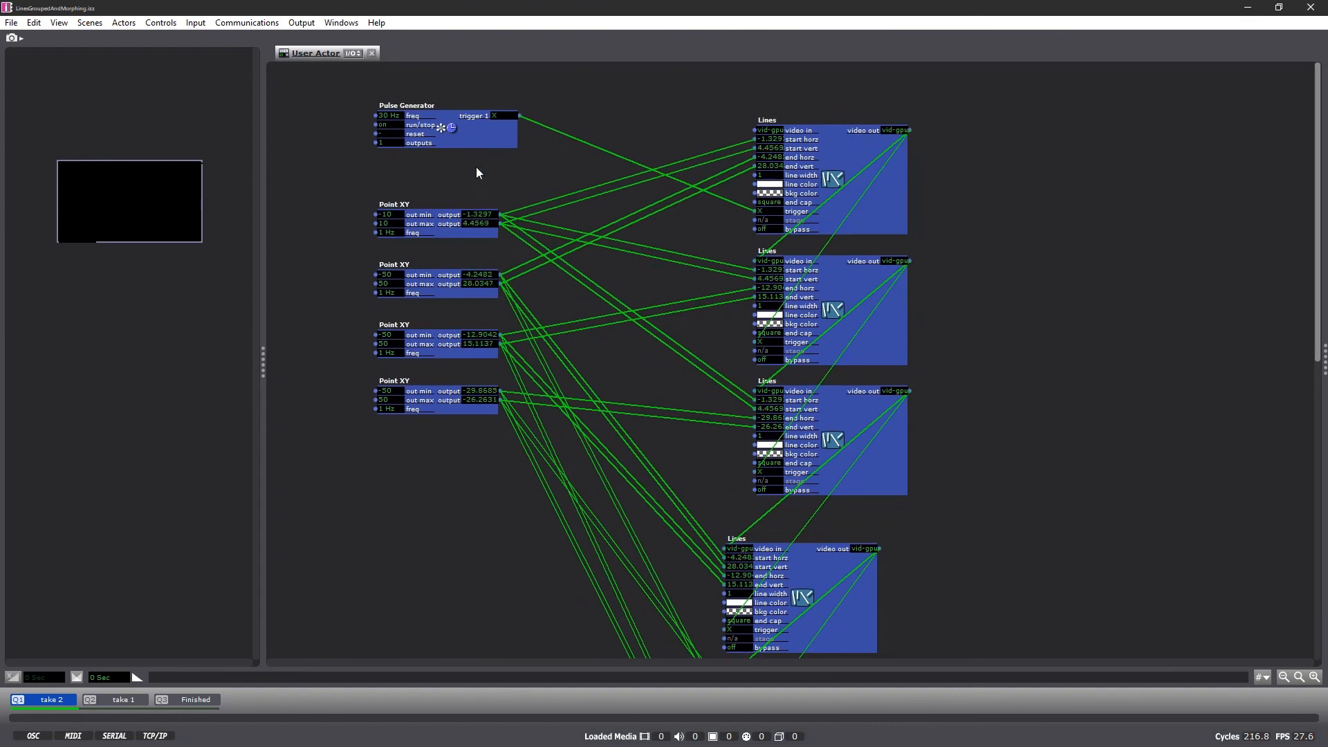
pyautogui.click(991, 526)
pyautogui.scroll(-4, 1029, 480)
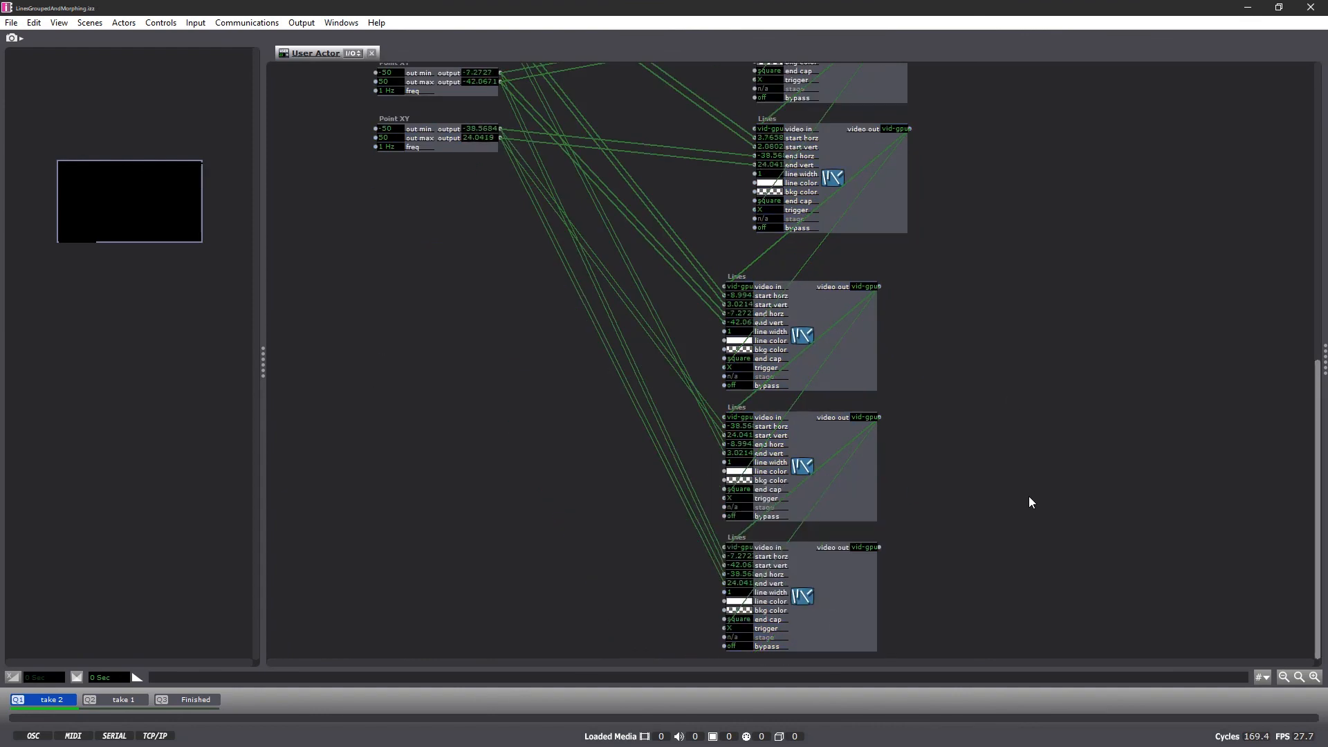
pyautogui.doubleClick(1028, 496)
pyautogui.write('user')
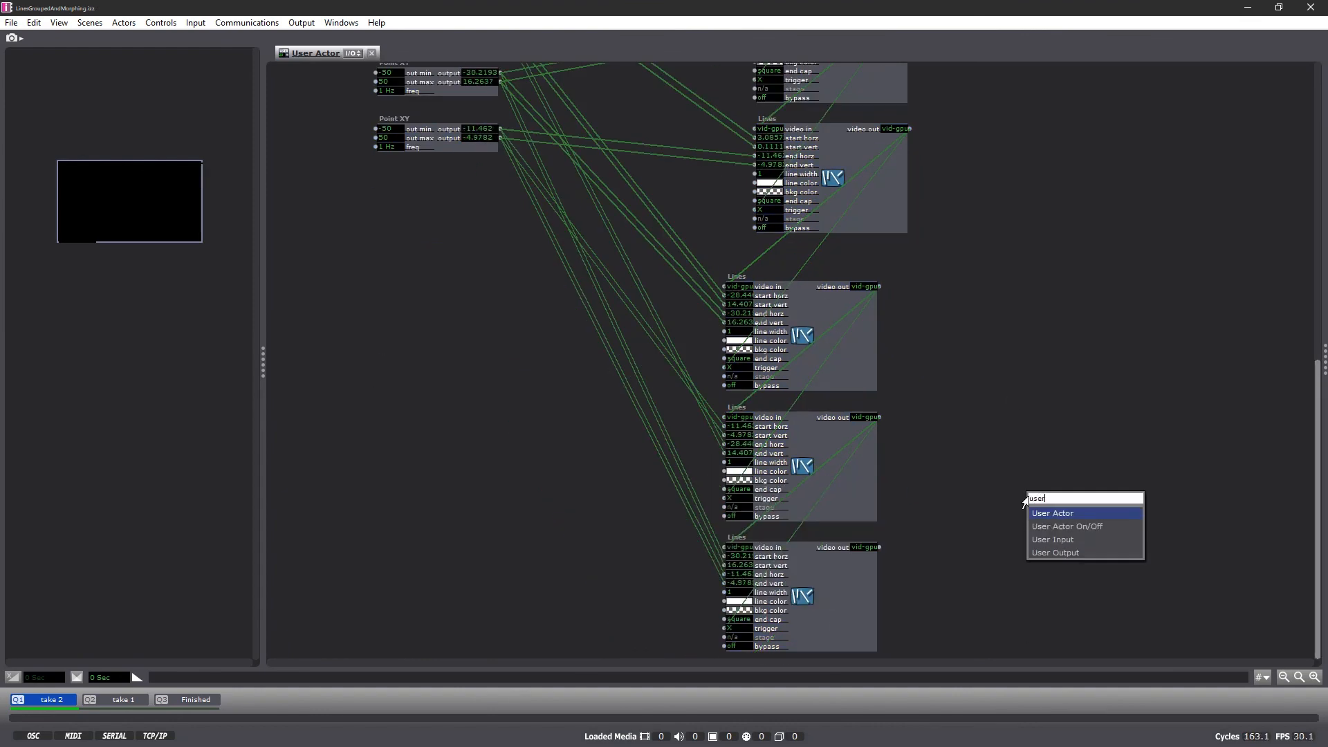
pyautogui.click(1044, 552)
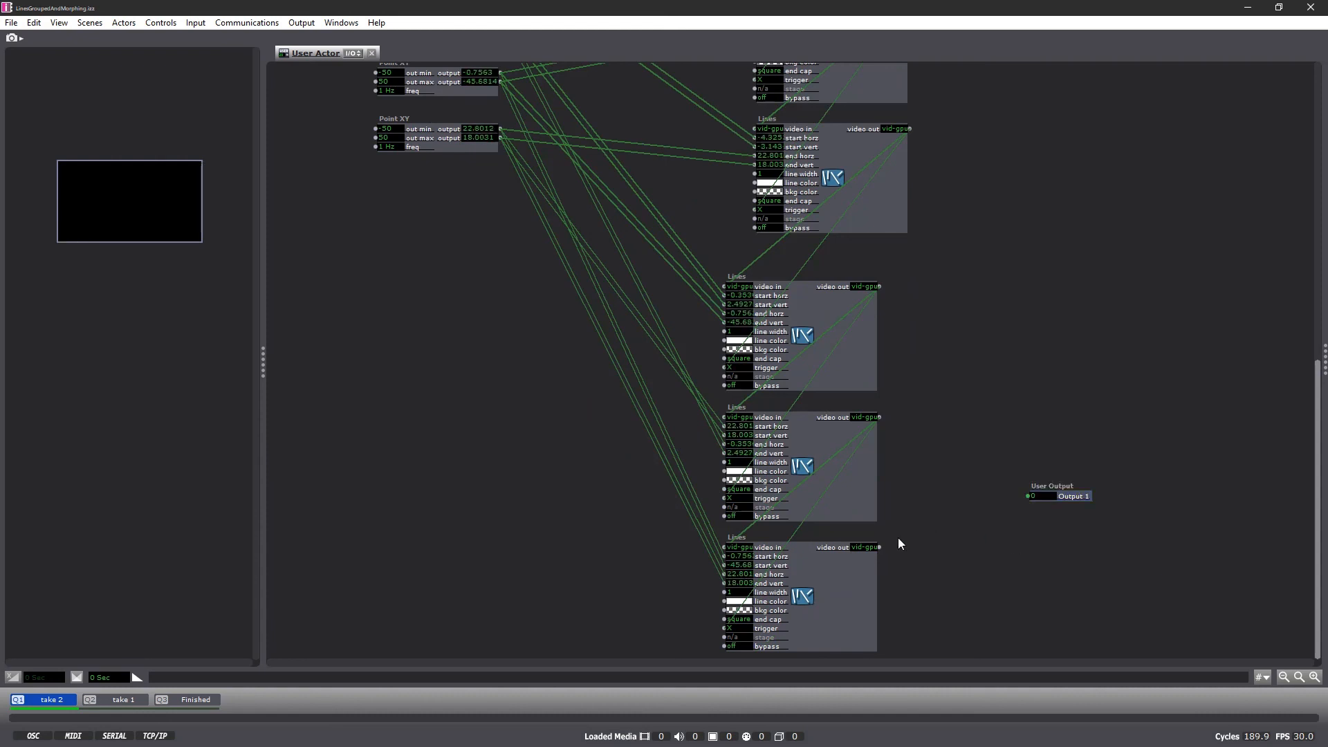
# Connect the last Lines actor's video out to the User Output and preview the video on that connection.
pyautogui.moveTo(880, 547); pyautogui.dragTo(957, 519)
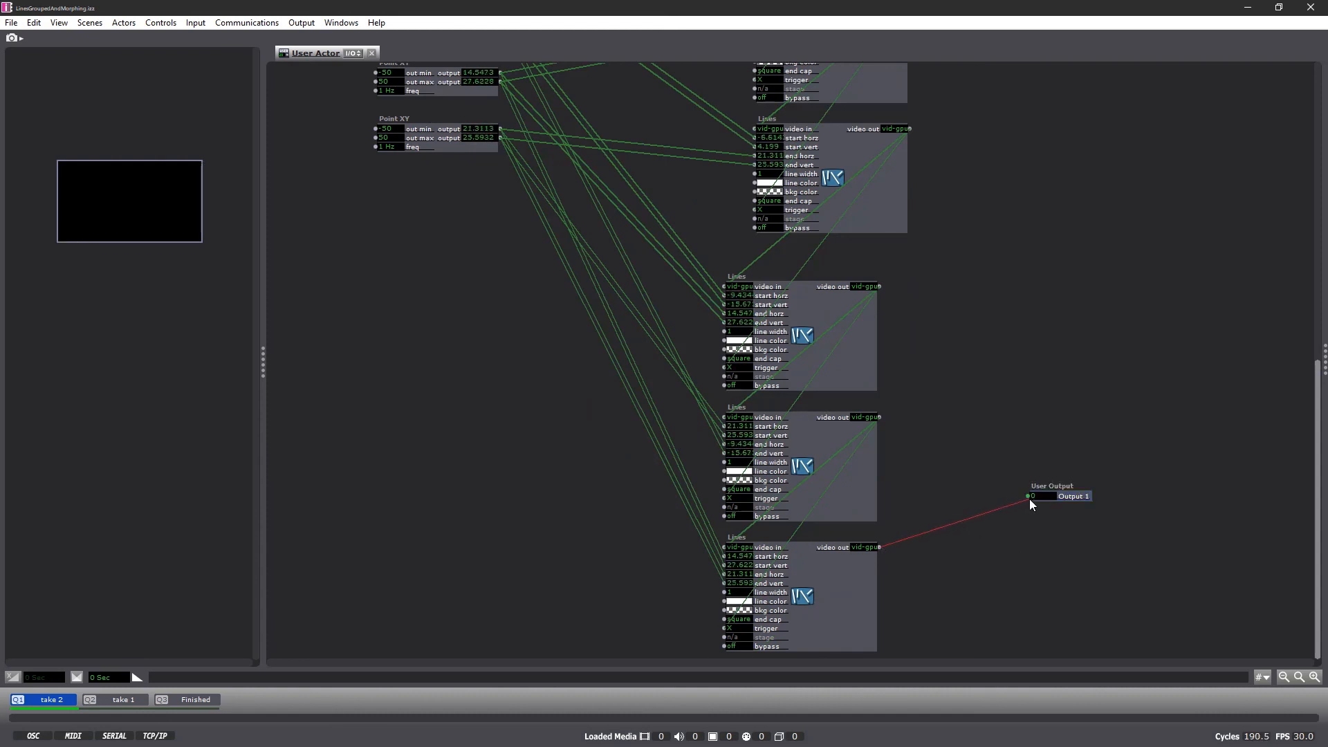
pyautogui.moveTo(1029, 500); pyautogui.dragTo(1028, 497)
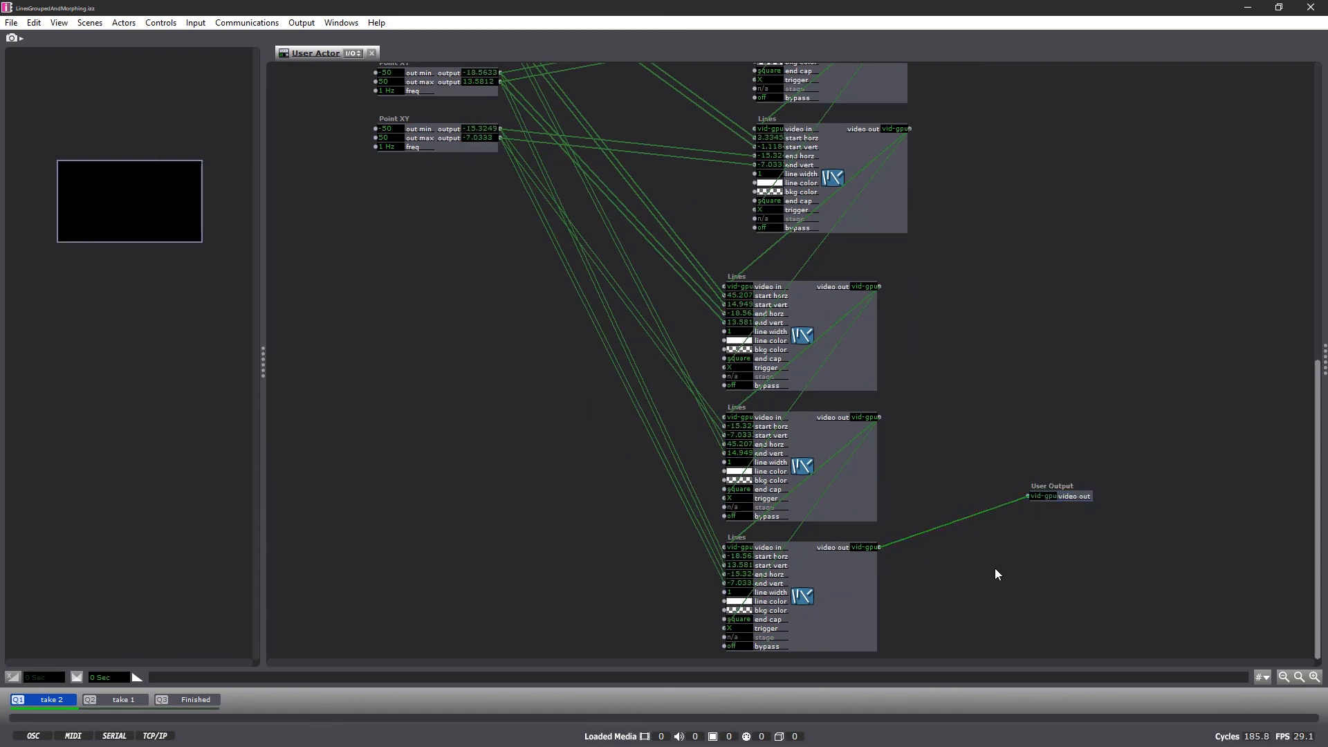
pyautogui.moveTo(970, 516)
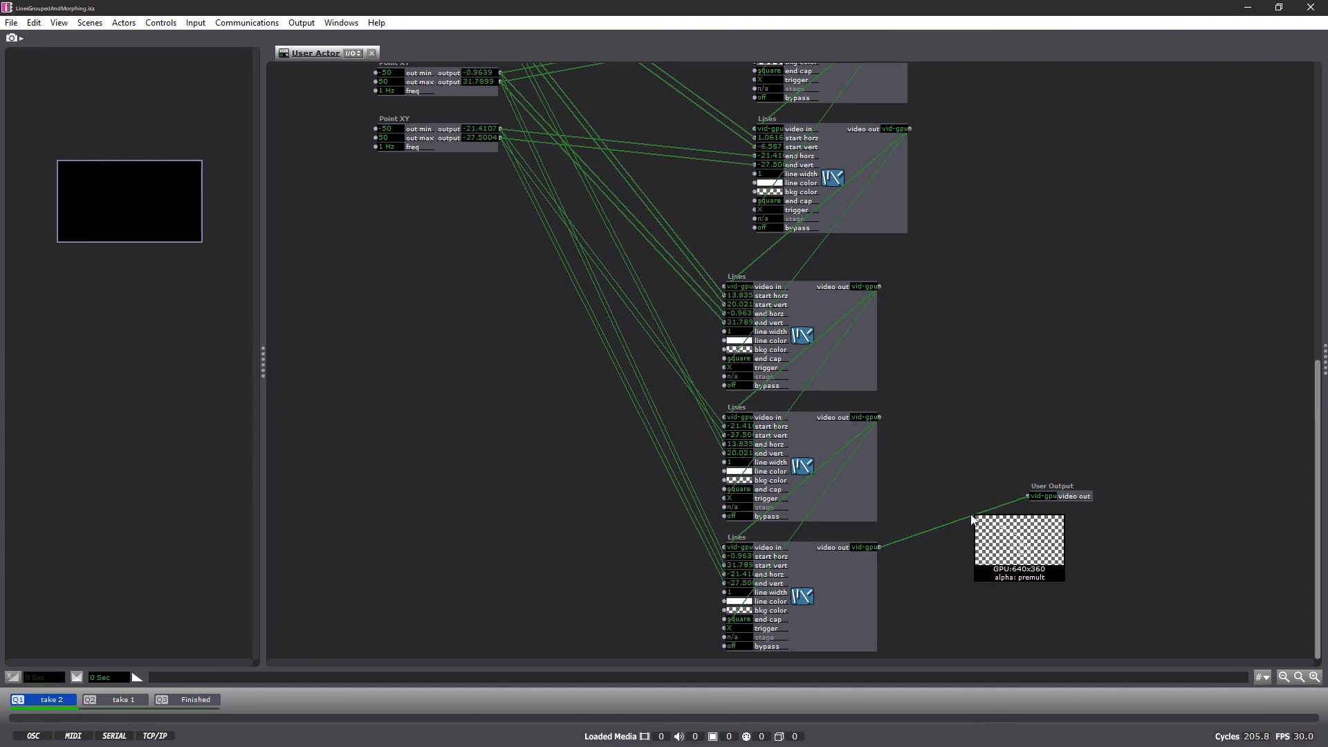
pyautogui.scroll(3, 945, 376)
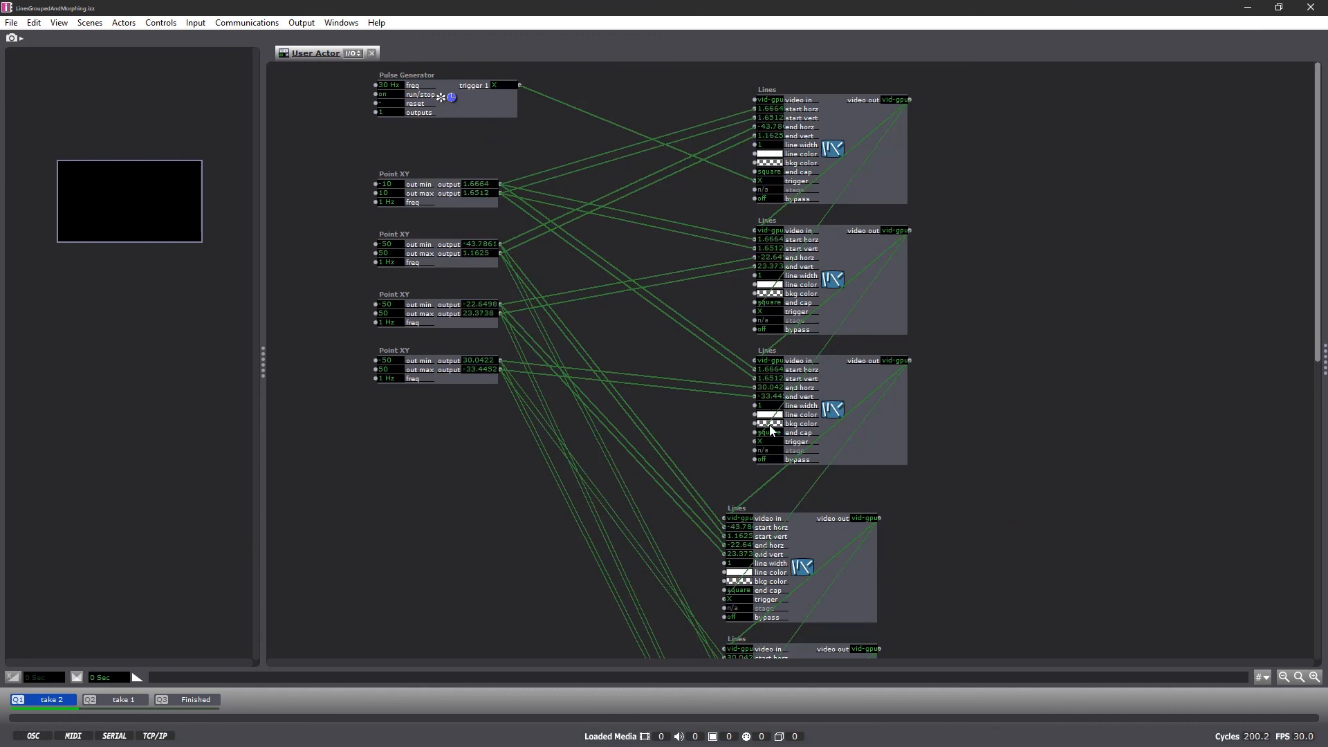
pyautogui.scroll(-3, 945, 478)
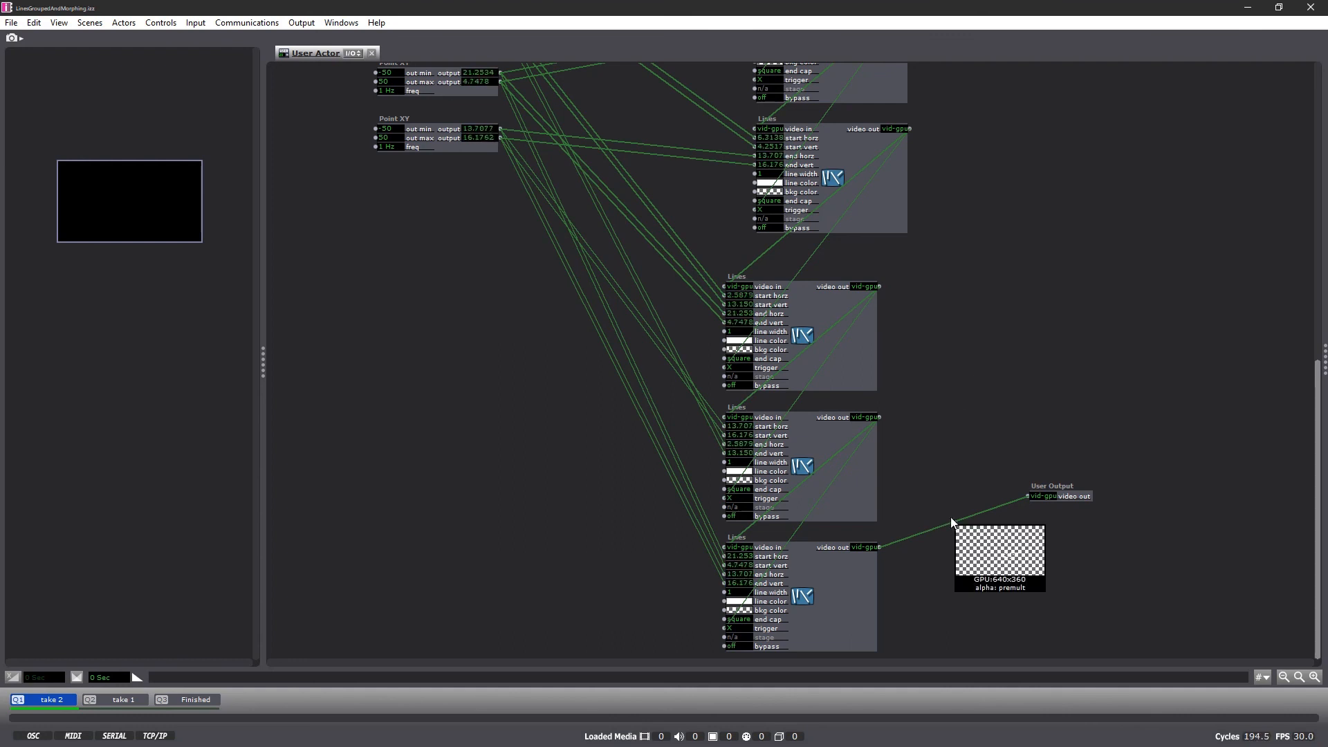
# Add a Background Color actor and place it directly above the first Lines actor.
pyautogui.scroll(5, 943, 335)
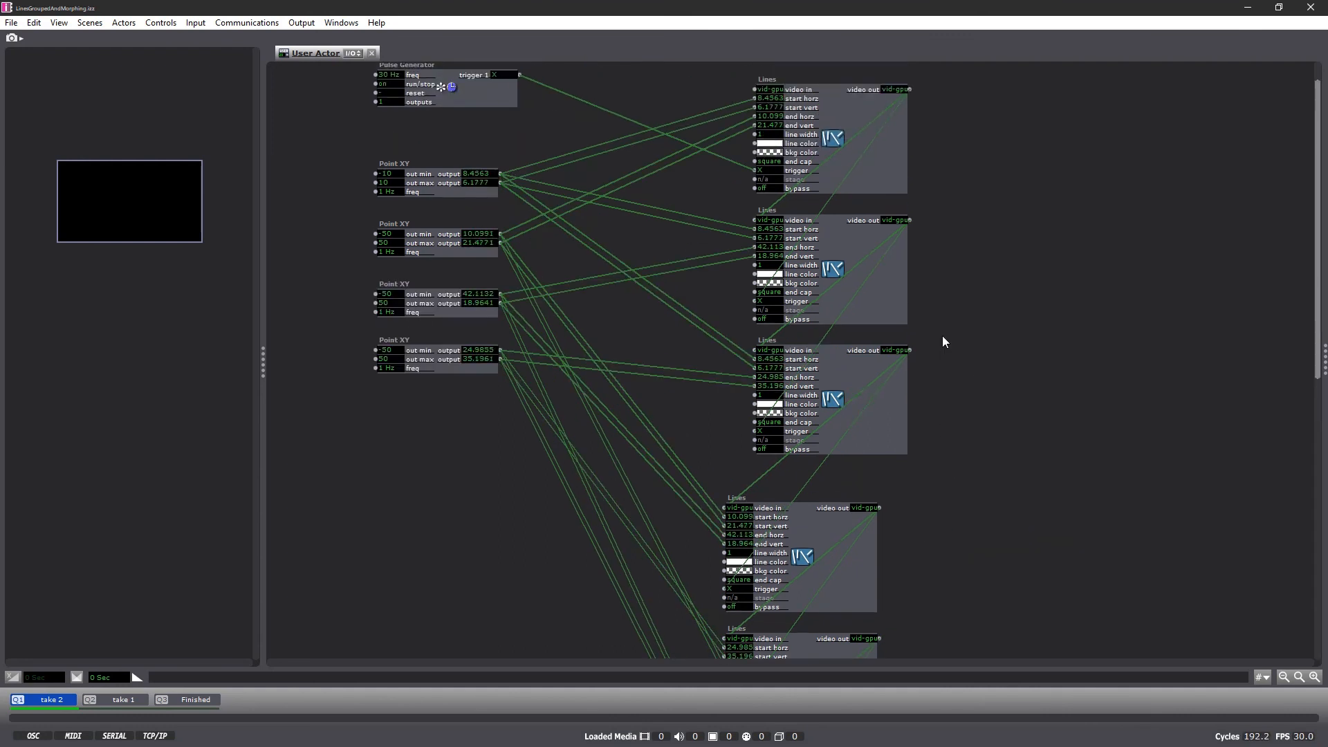
pyautogui.doubleClick(778, 70)
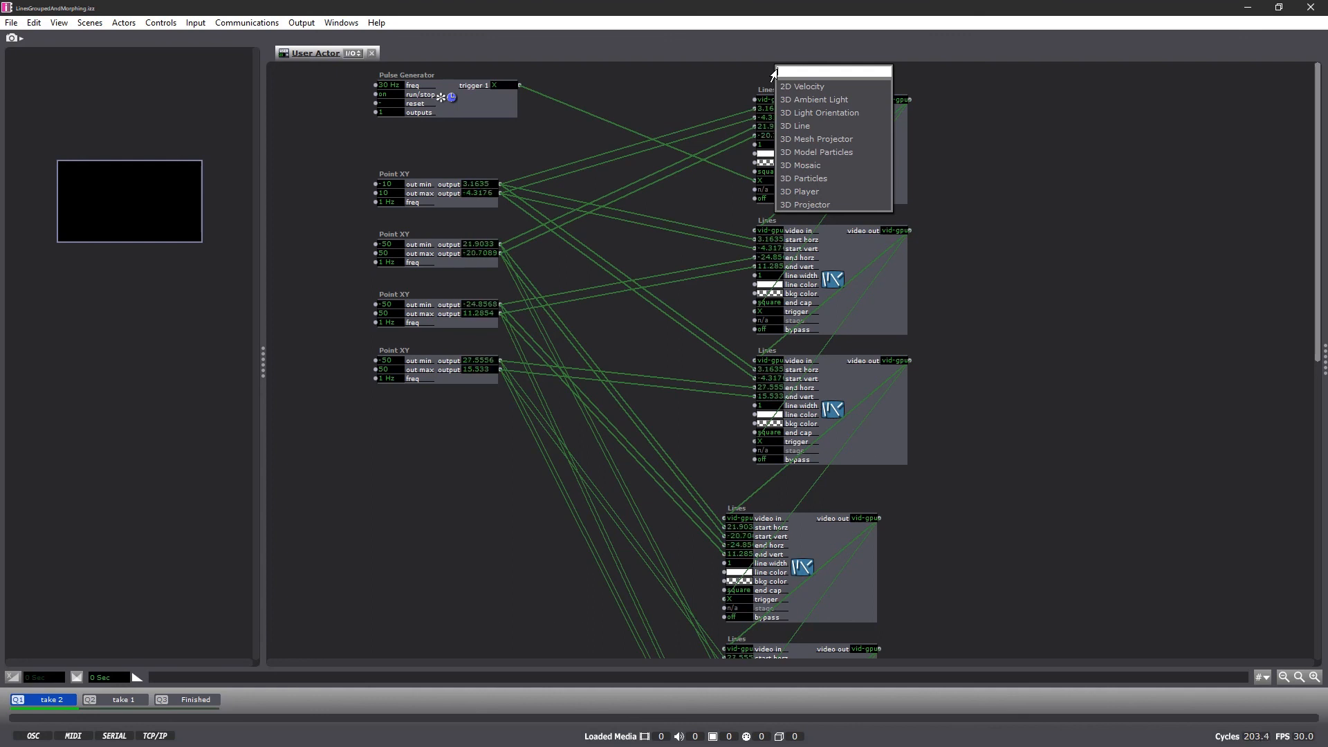
pyautogui.write('backg')
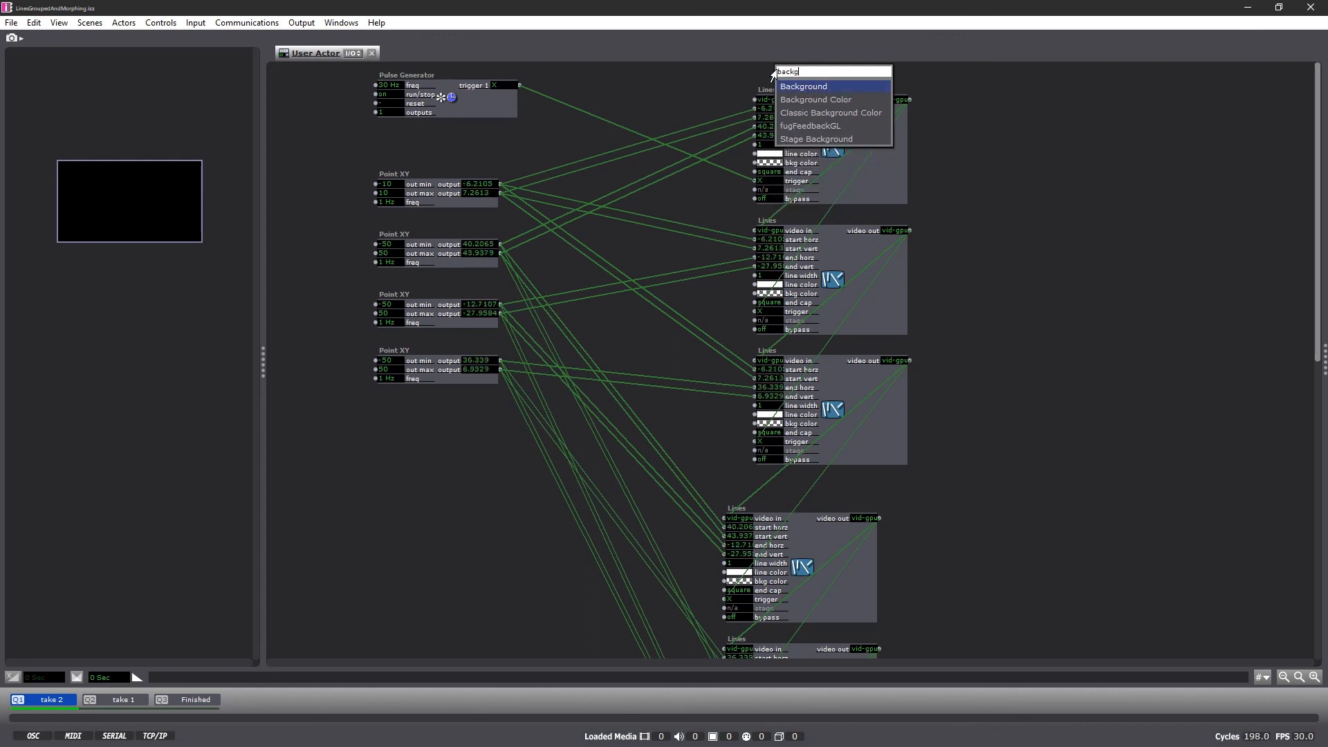
pyautogui.click(783, 99)
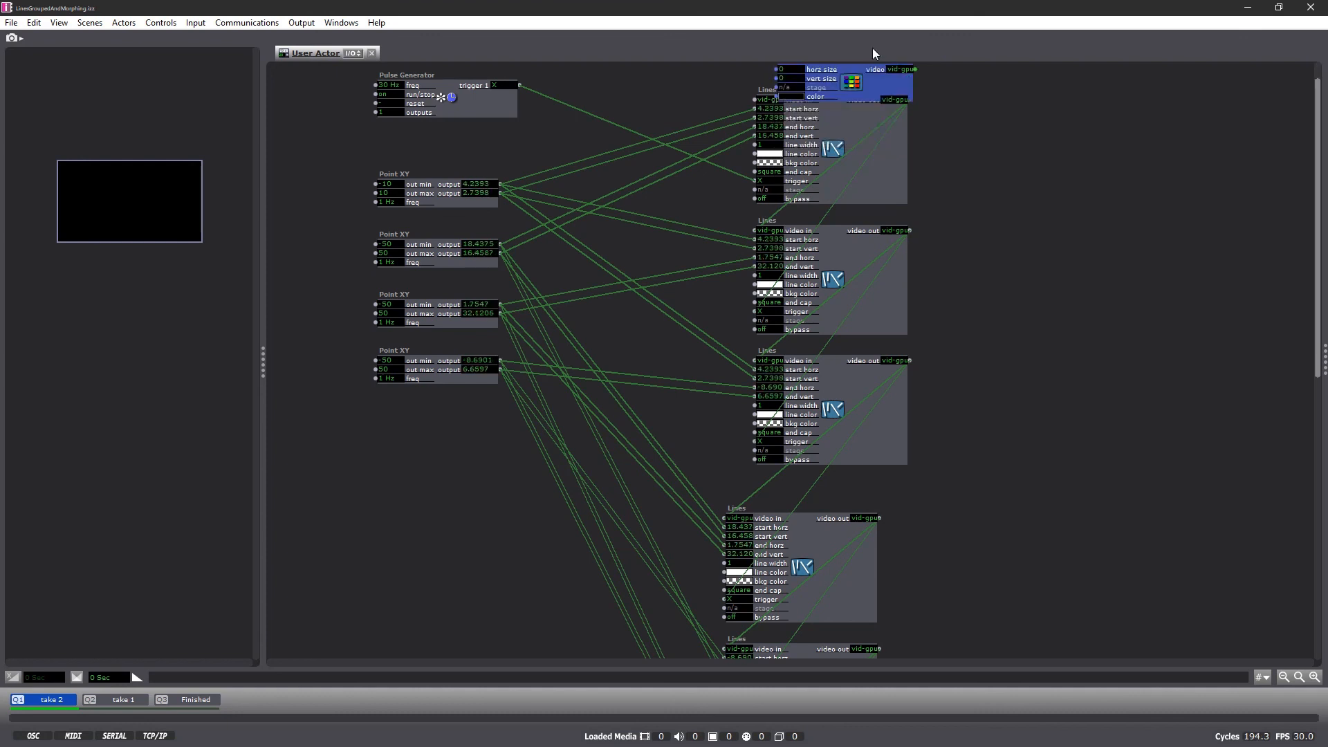
pyautogui.moveTo(873, 67); pyautogui.dragTo(853, 58)
pyautogui.scroll(1, 1044, 182)
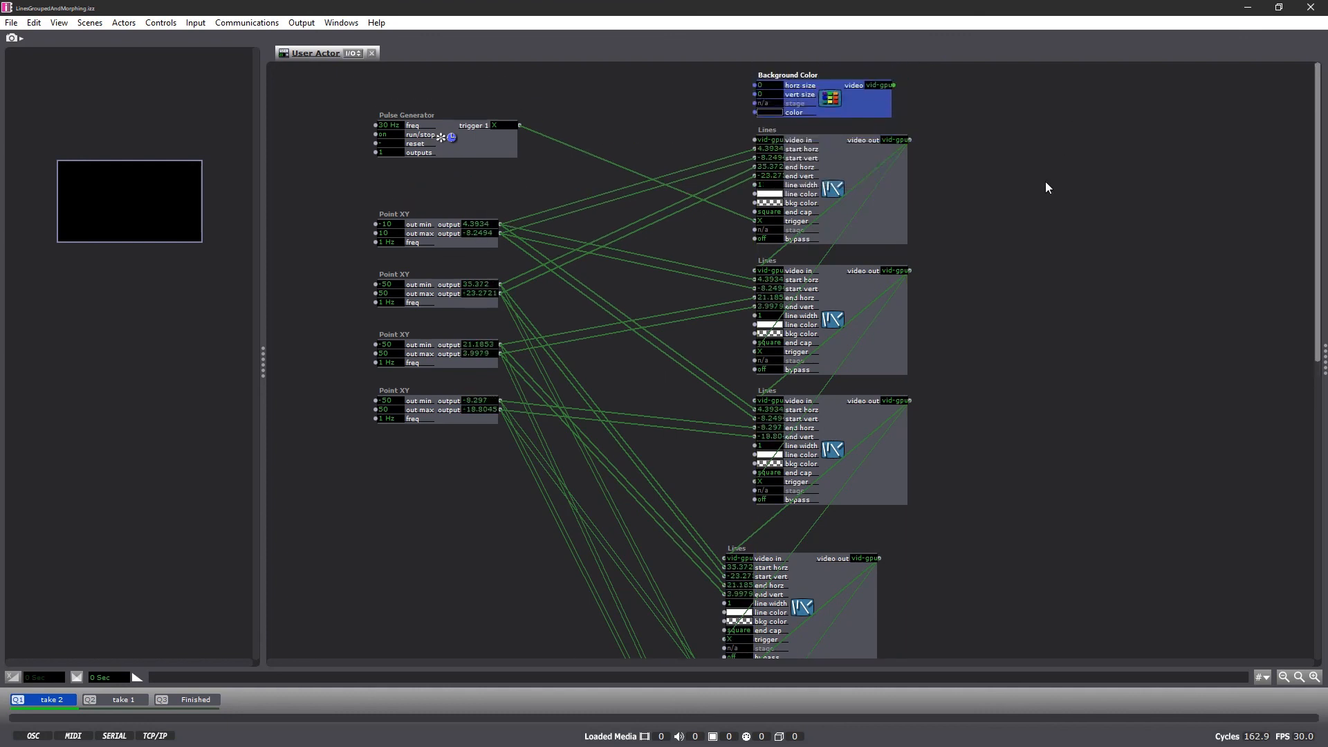
# Connect the Background Color's video output to the first Lines actor's video in and preview the video further down the chain.
pyautogui.moveTo(893, 85); pyautogui.dragTo(754, 139)
pyautogui.click(769, 119)
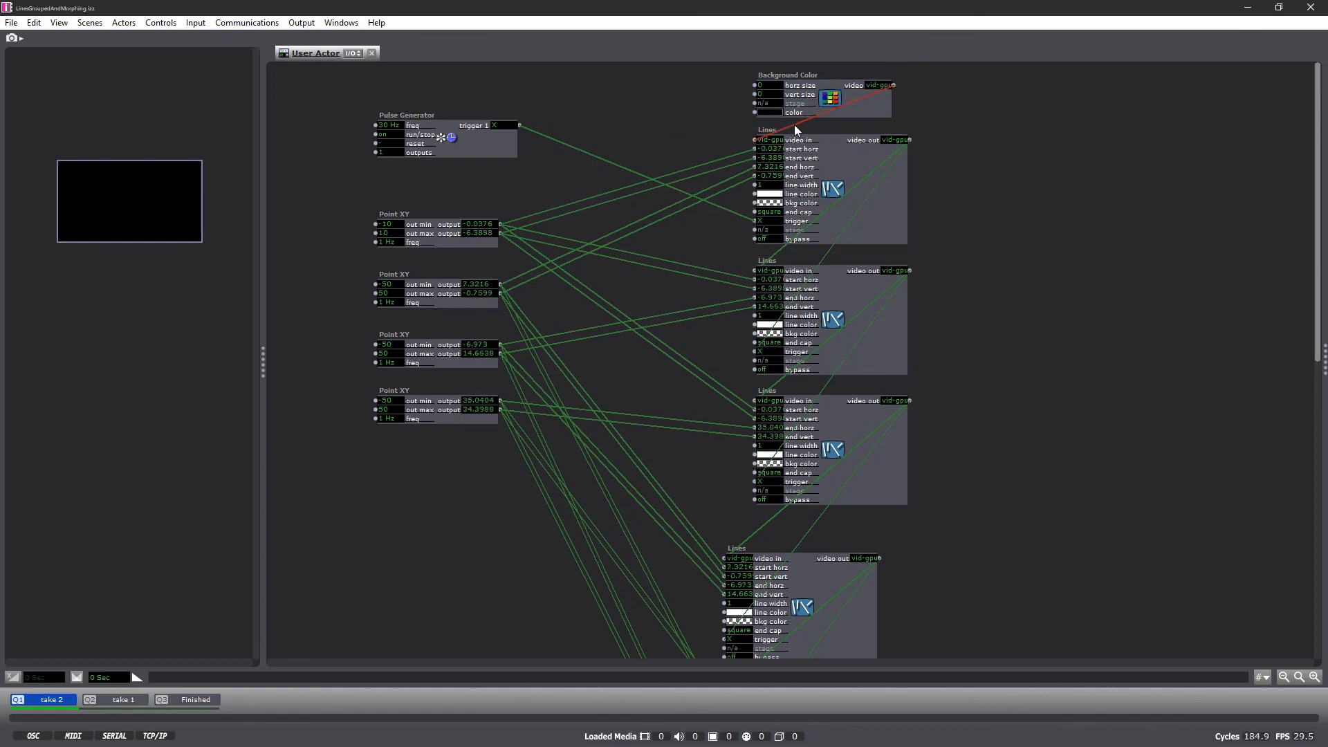
pyautogui.moveTo(794, 125)
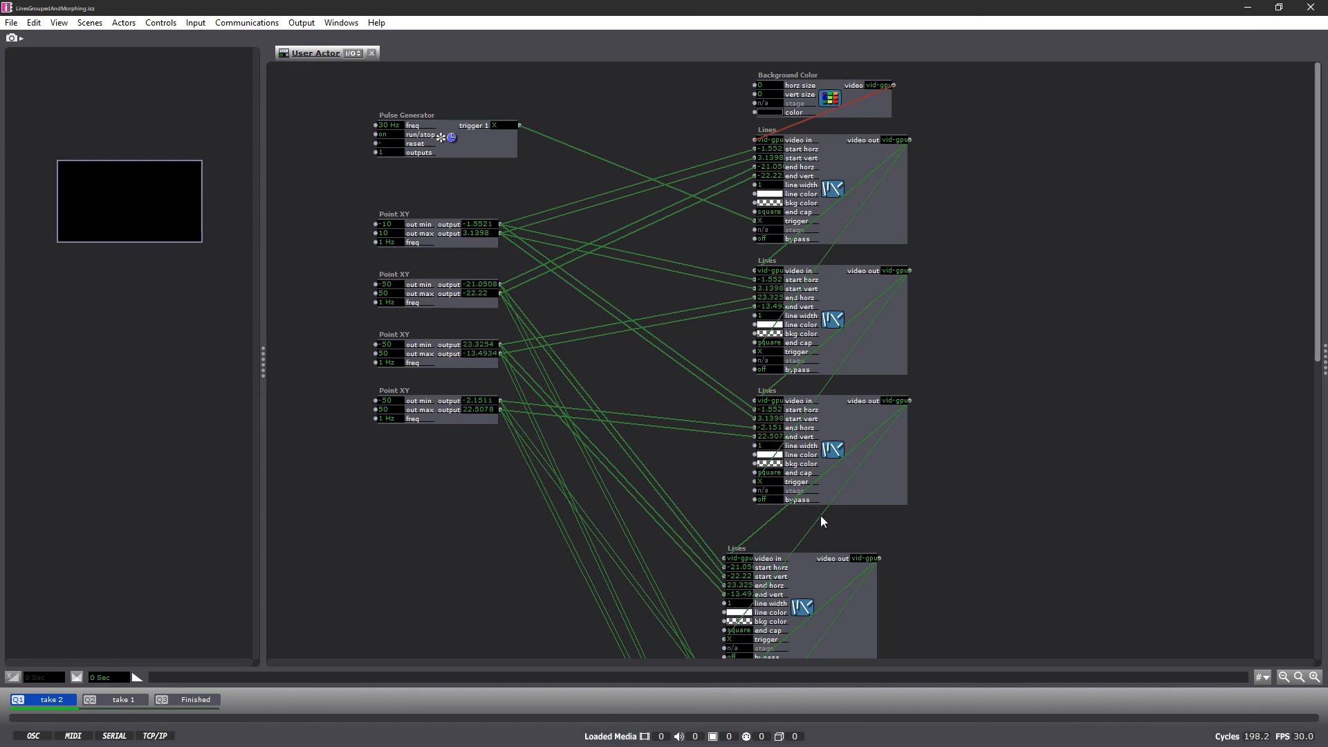
pyautogui.moveTo(821, 516)
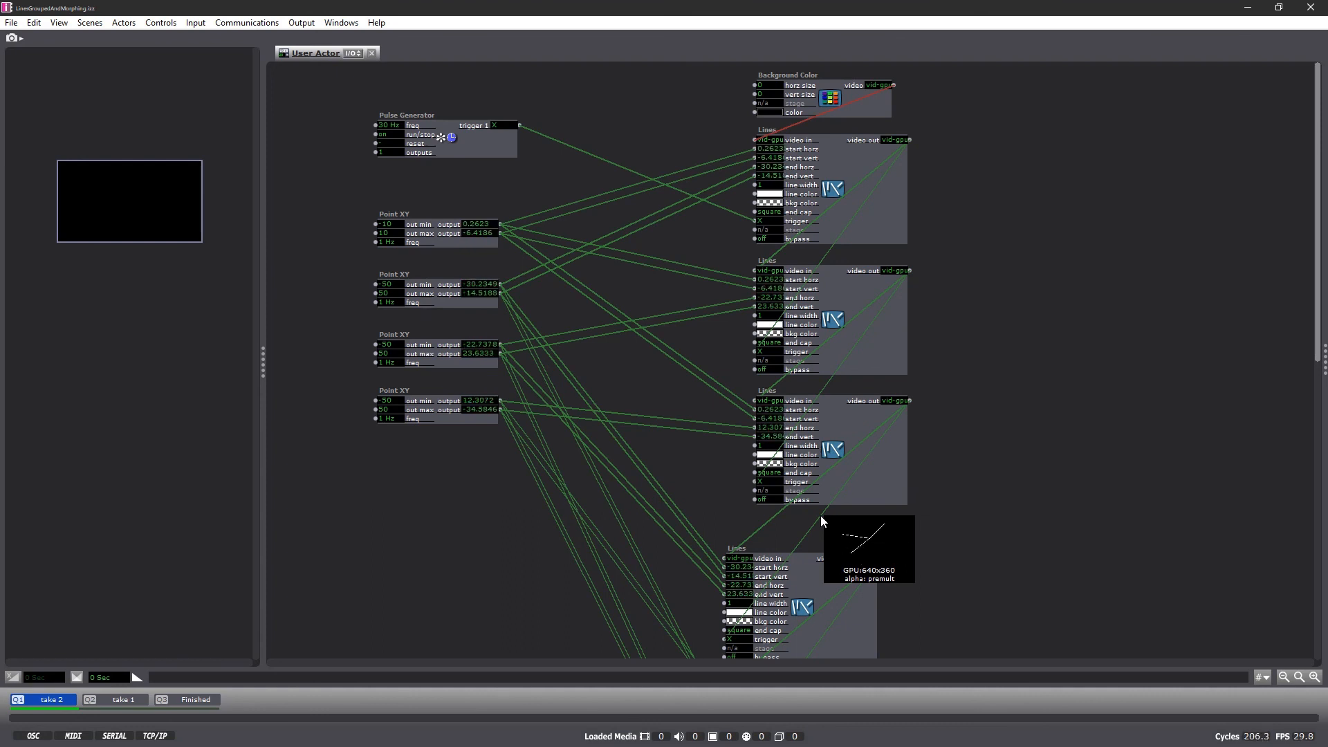
# Set the Background Color's horz size to 1920 and vert size to 1080.
pyautogui.click(770, 84)
pyautogui.write('1920')
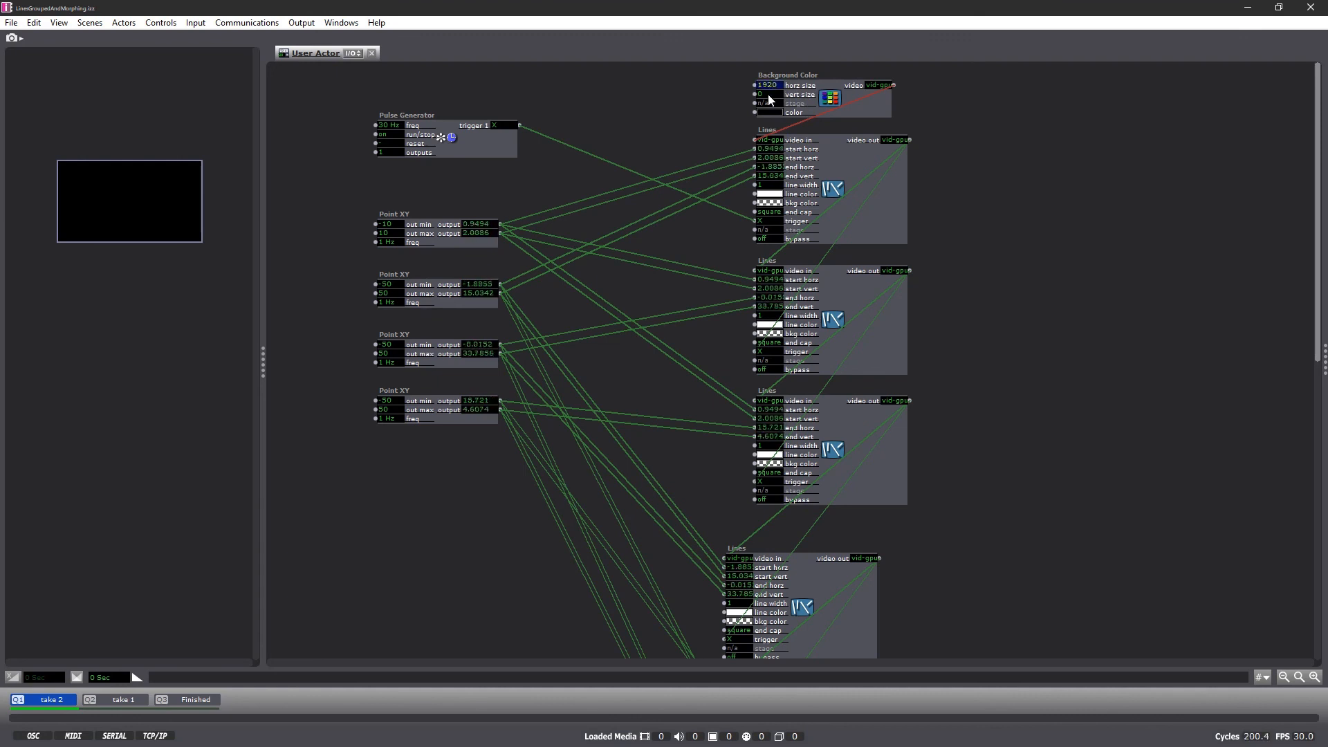
pyautogui.click(770, 95)
pyautogui.write('1080')
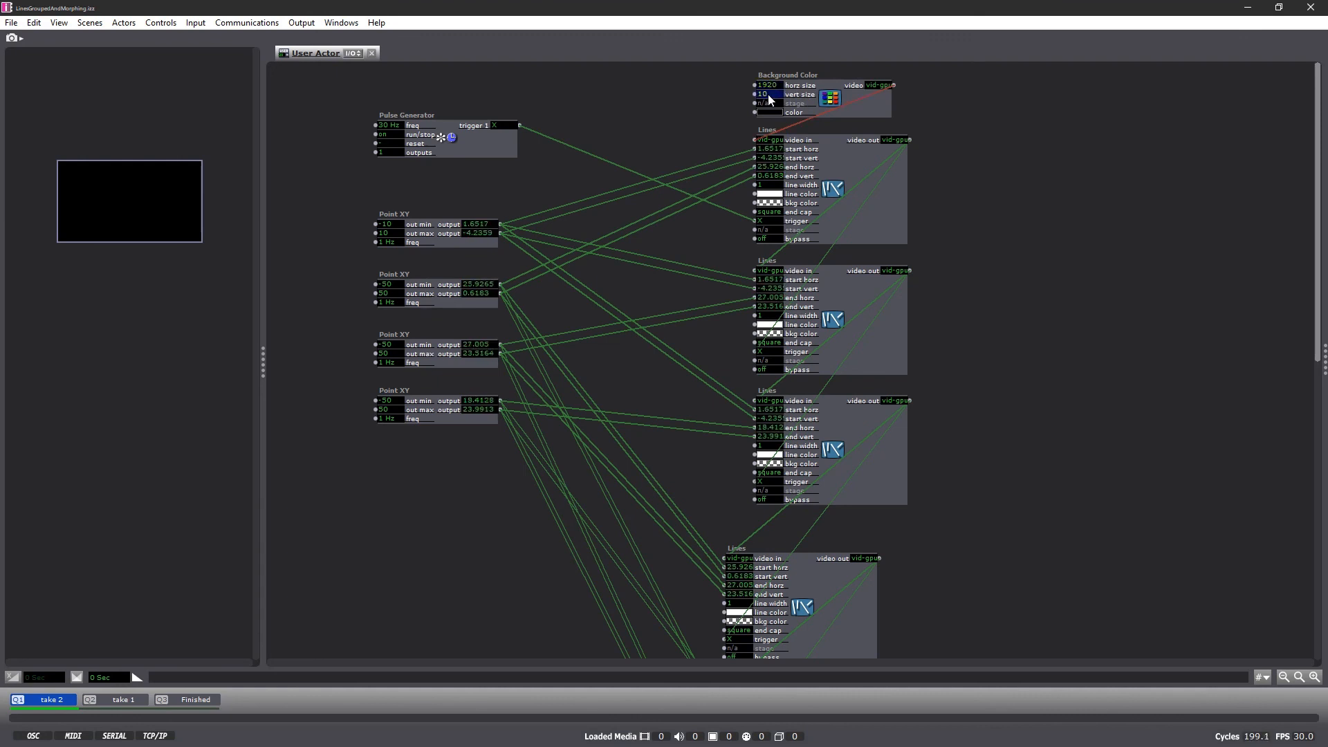
pyautogui.press('Return')
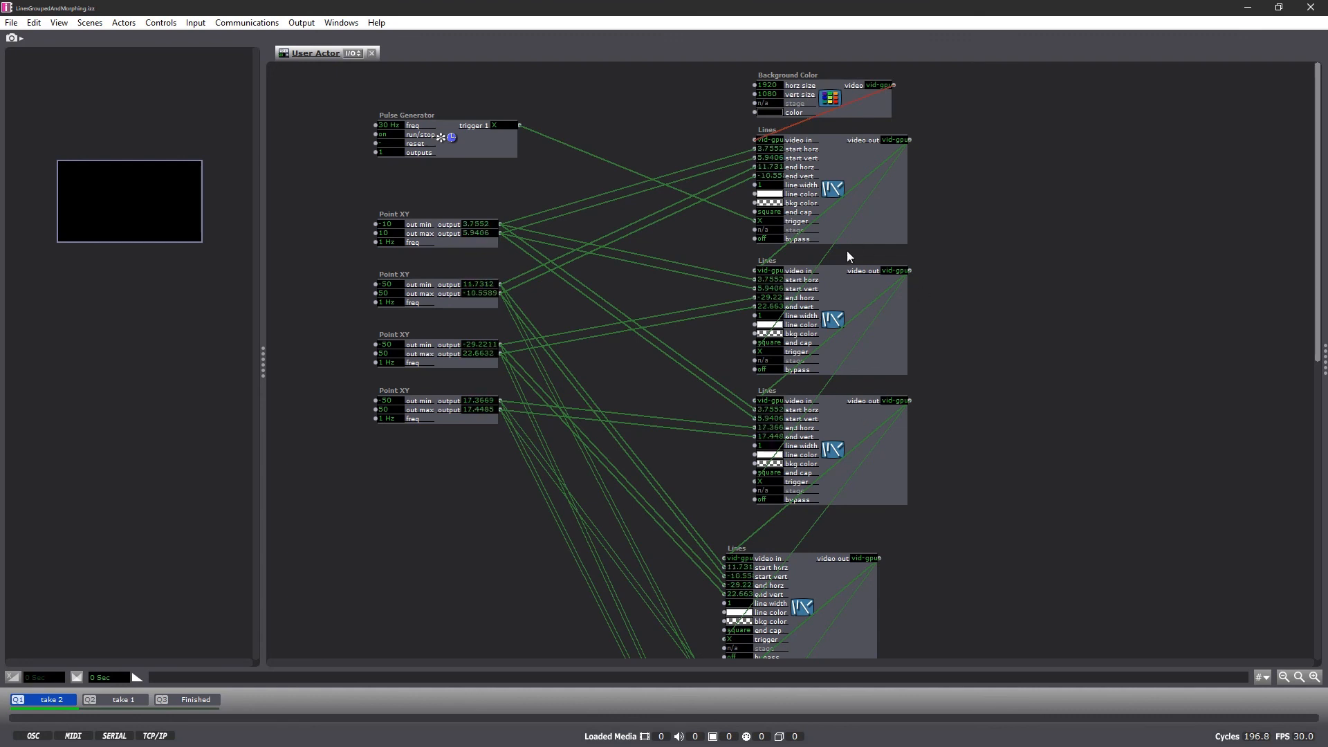
pyautogui.moveTo(830, 248)
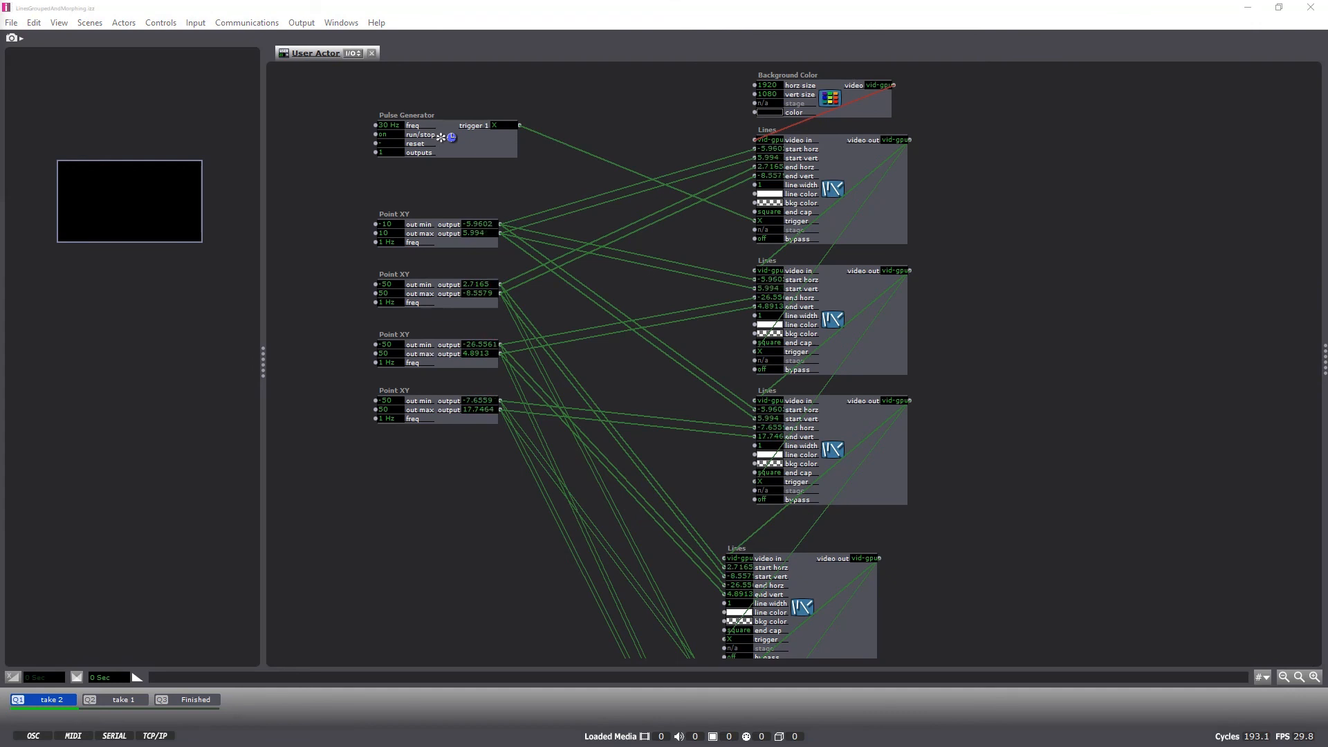
# Make the Background Color fully transparent with alpha 0 and preview the video going into the User Output.
pyautogui.moveTo(574, 146); pyautogui.dragTo(544, 147)
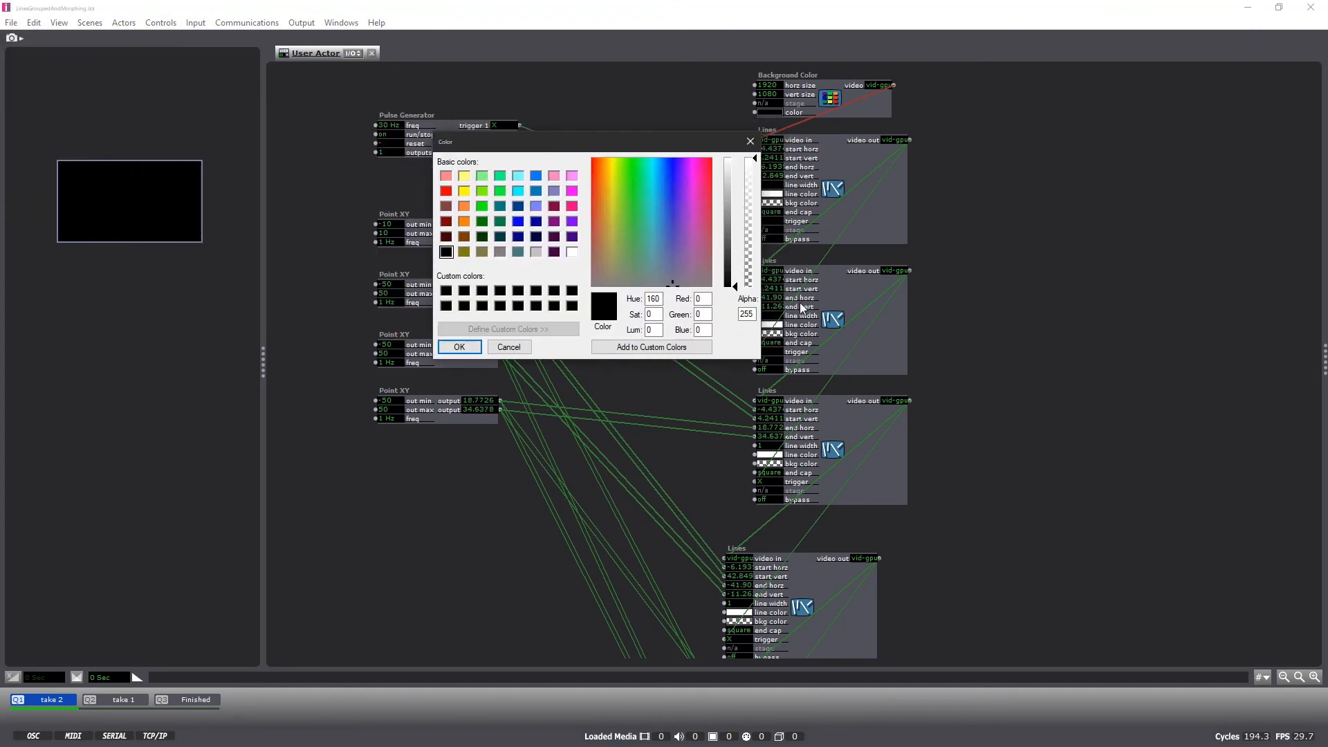
pyautogui.moveTo(756, 160); pyautogui.dragTo(754, 287)
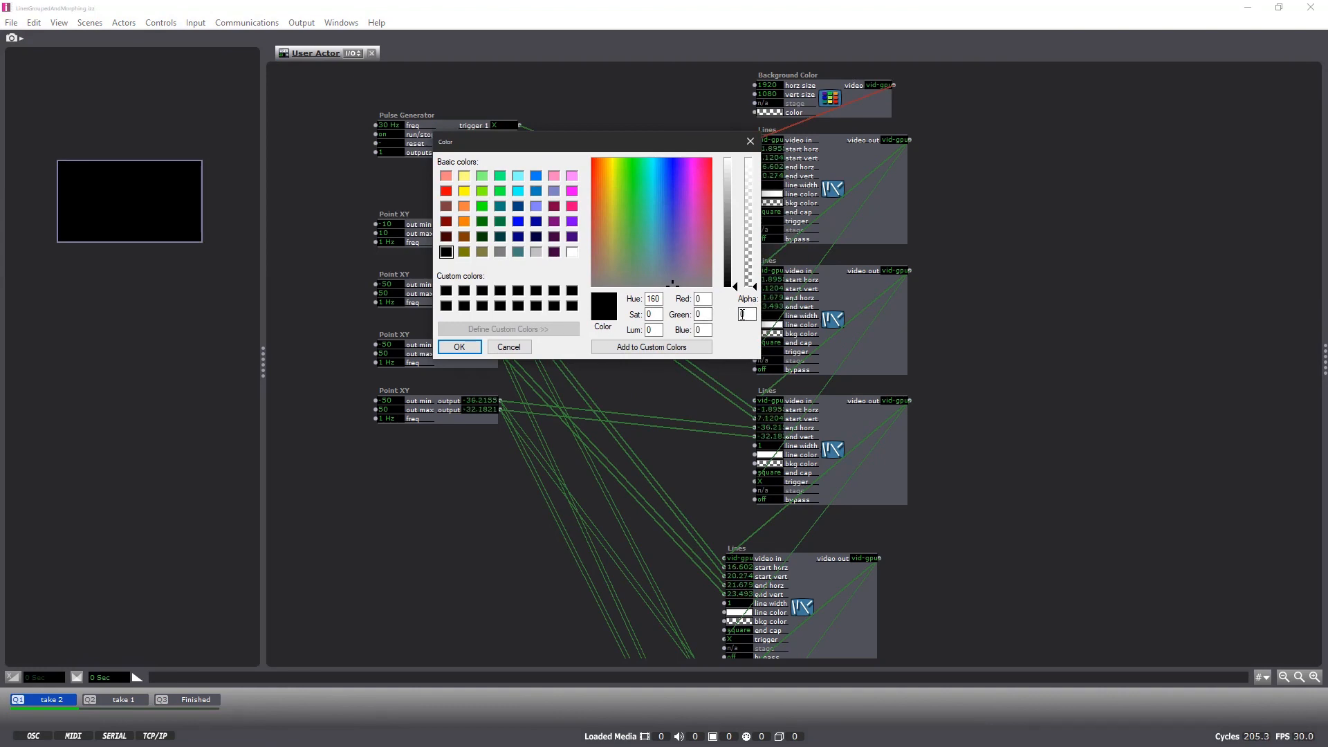
pyautogui.click(457, 347)
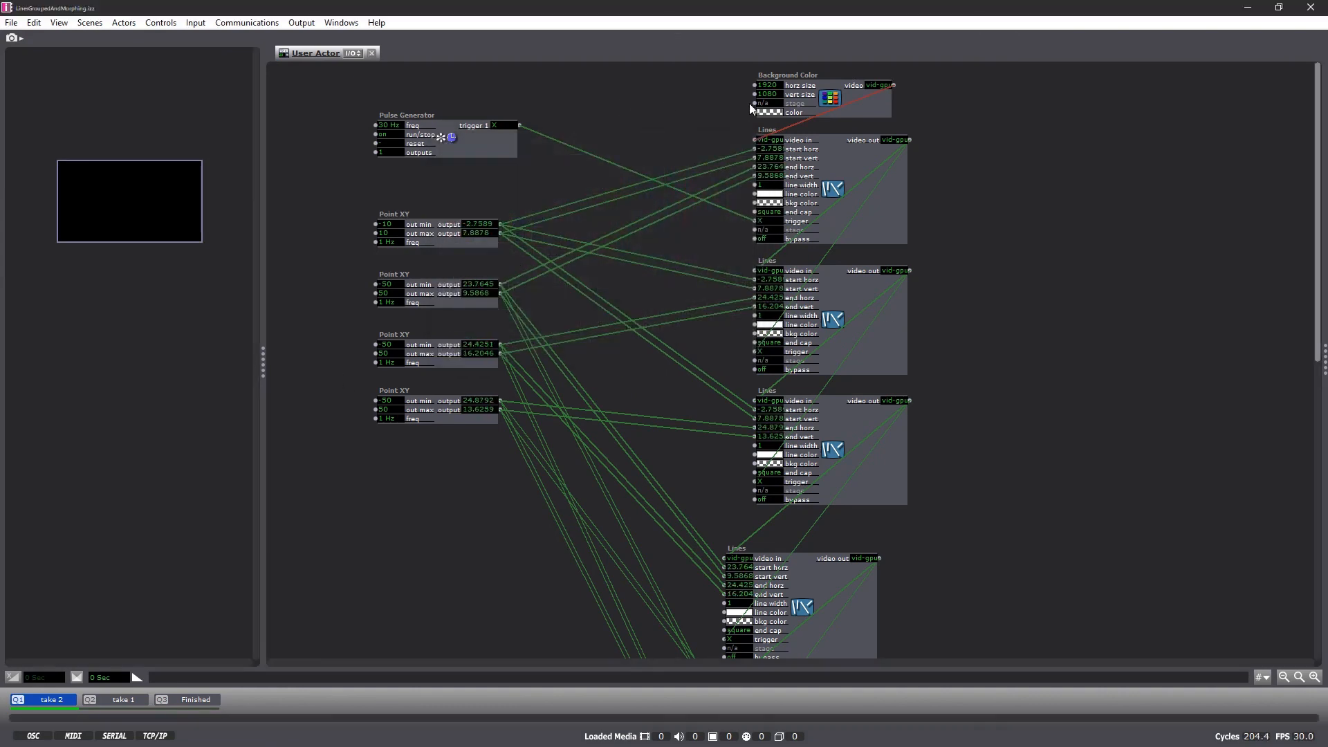
pyautogui.scroll(-5, 916, 445)
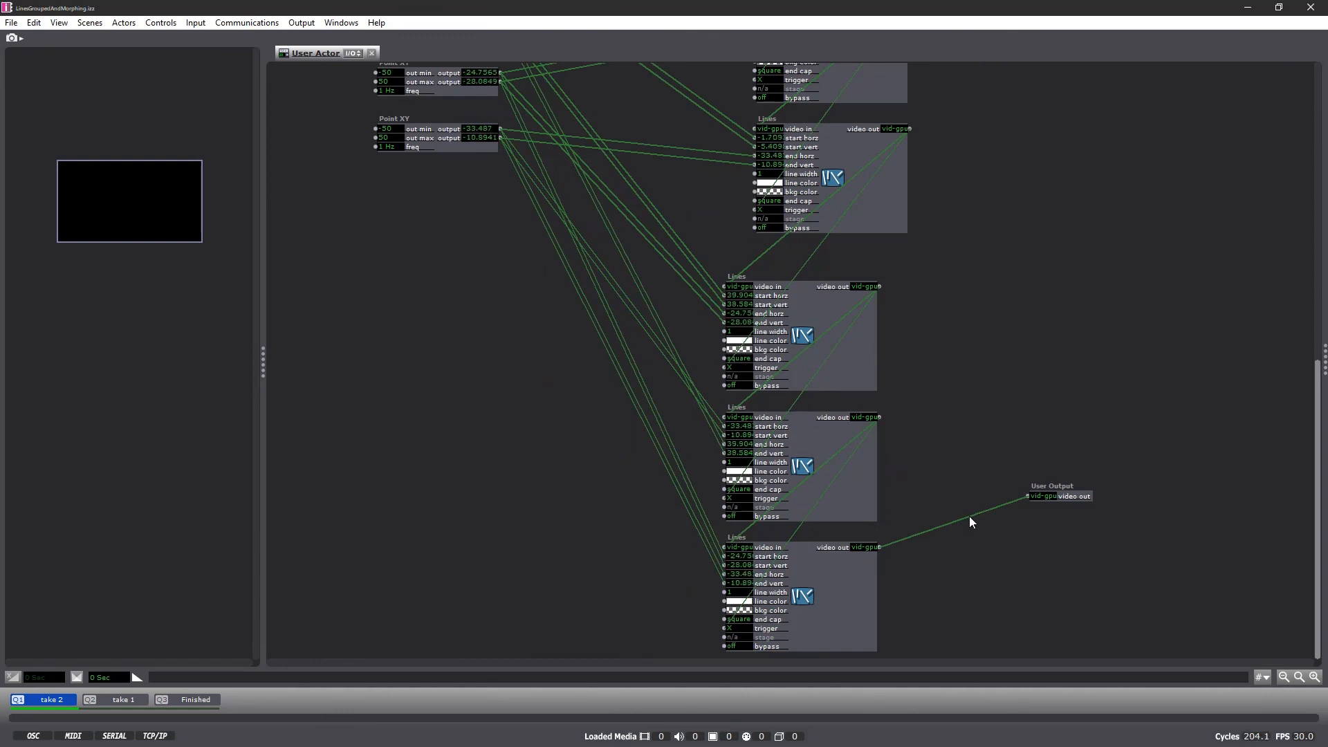
pyautogui.moveTo(970, 517)
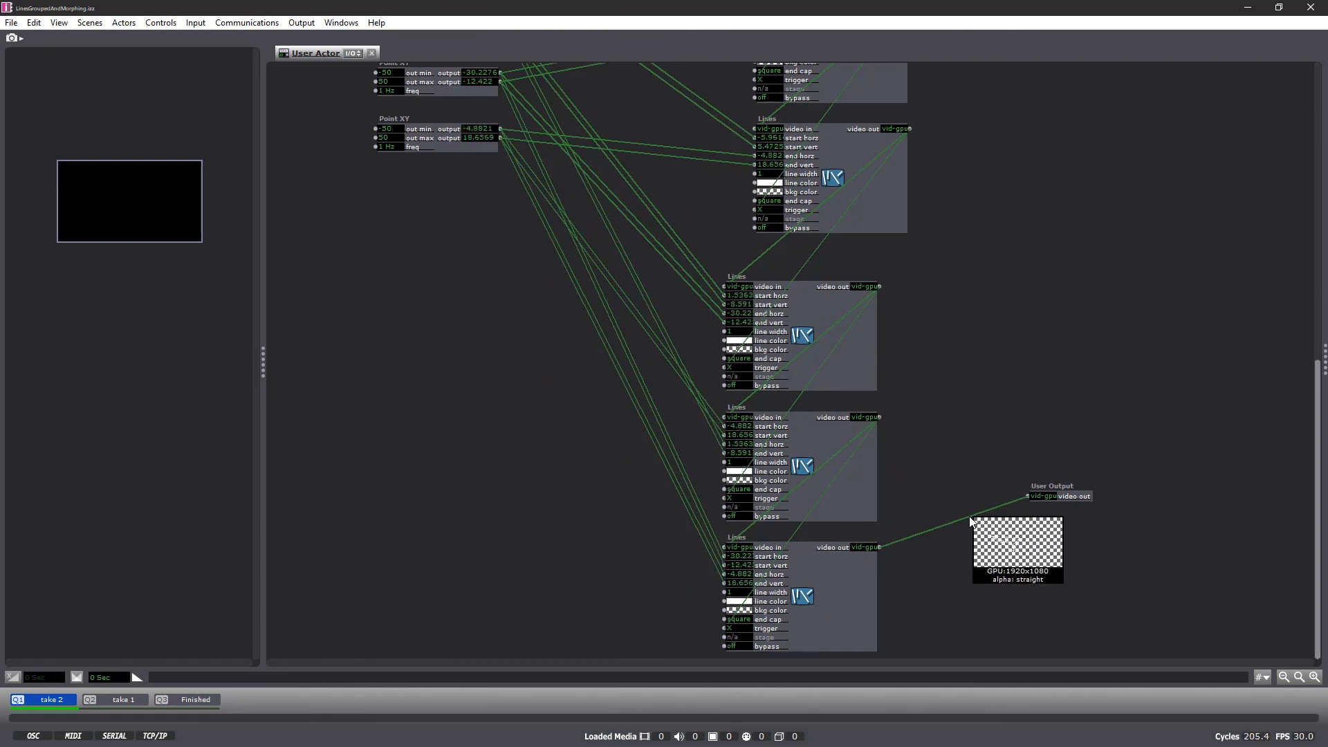
# Add a Stage Size actor and place it just to the left of the Background Color actor.
pyautogui.scroll(5, 964, 376)
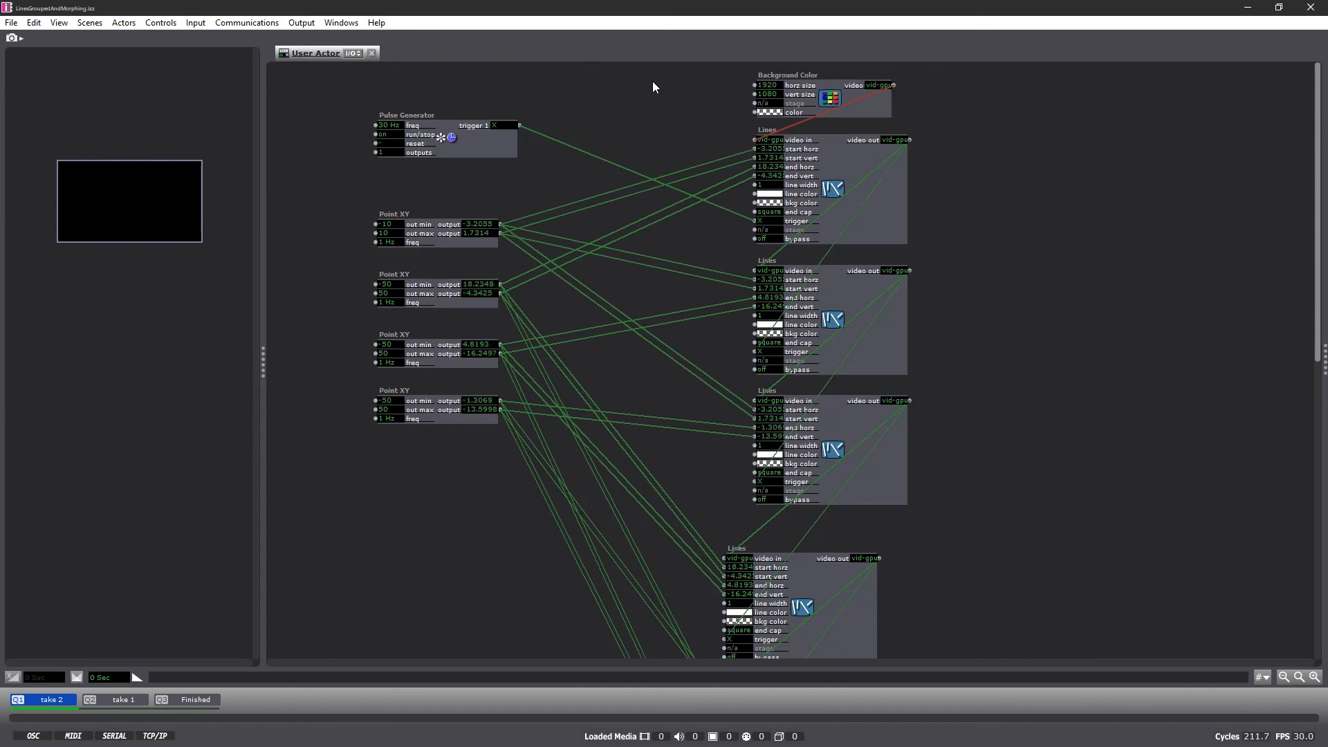
pyautogui.doubleClick(653, 81)
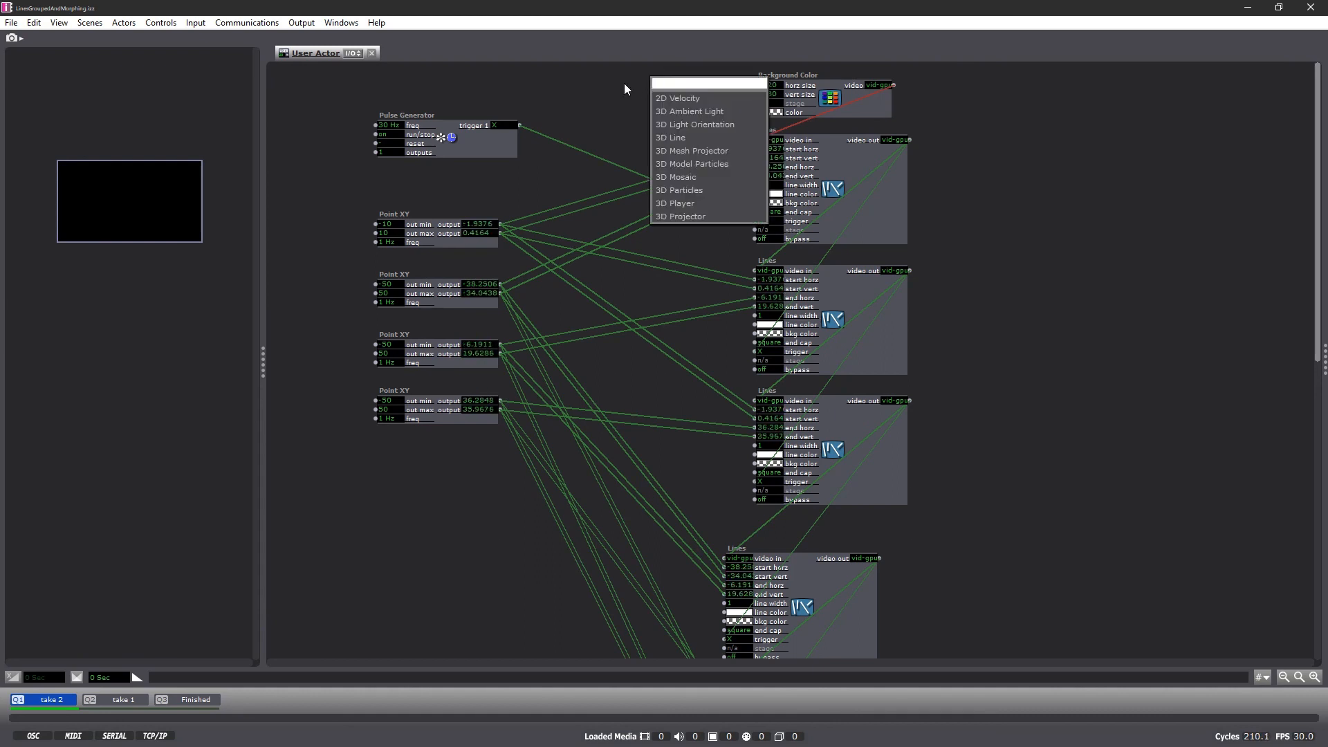
pyautogui.doubleClick(621, 84)
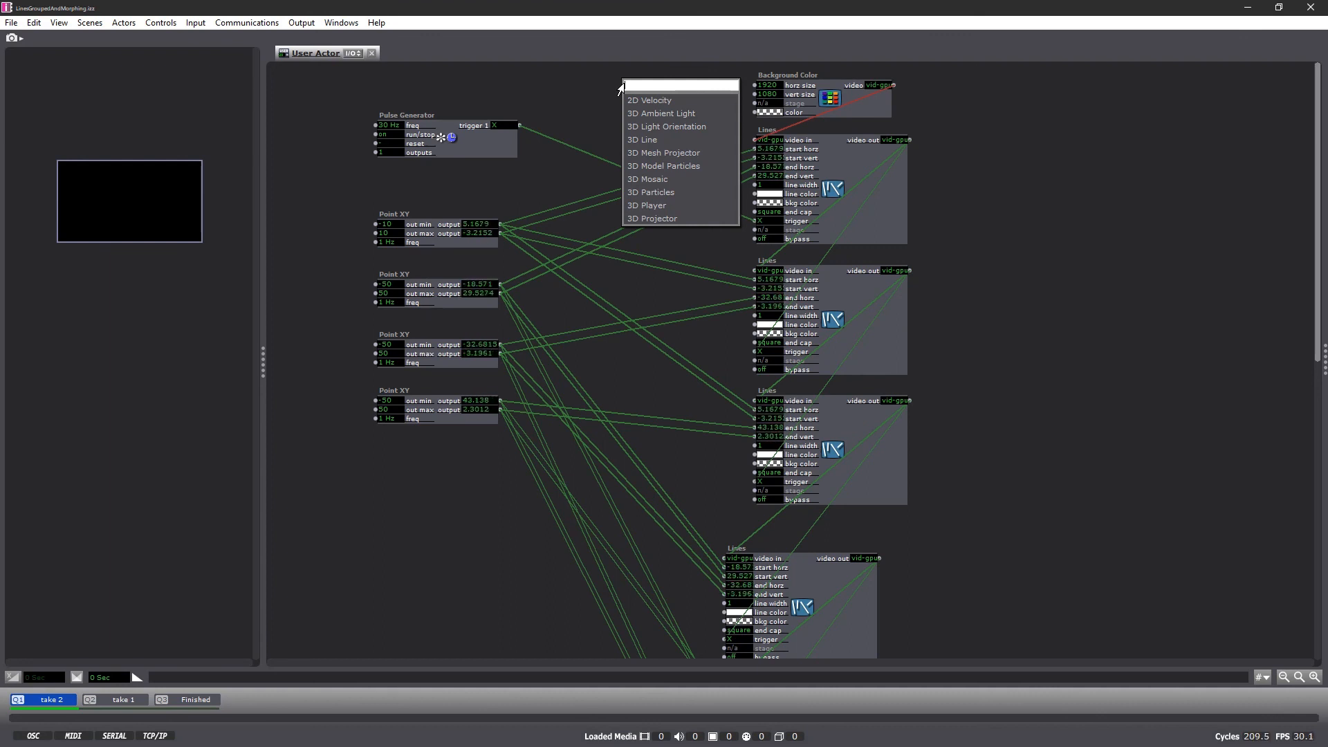
pyautogui.write('stage')
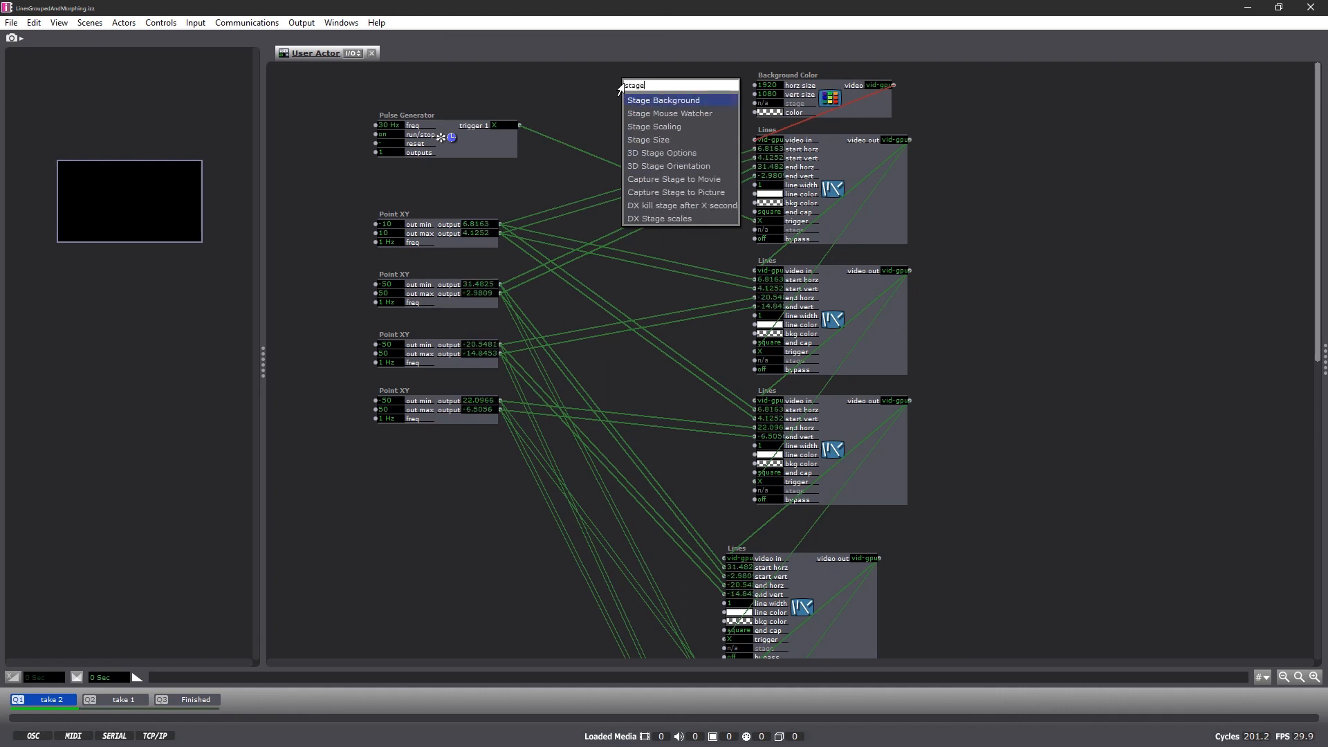
pyautogui.click(645, 139)
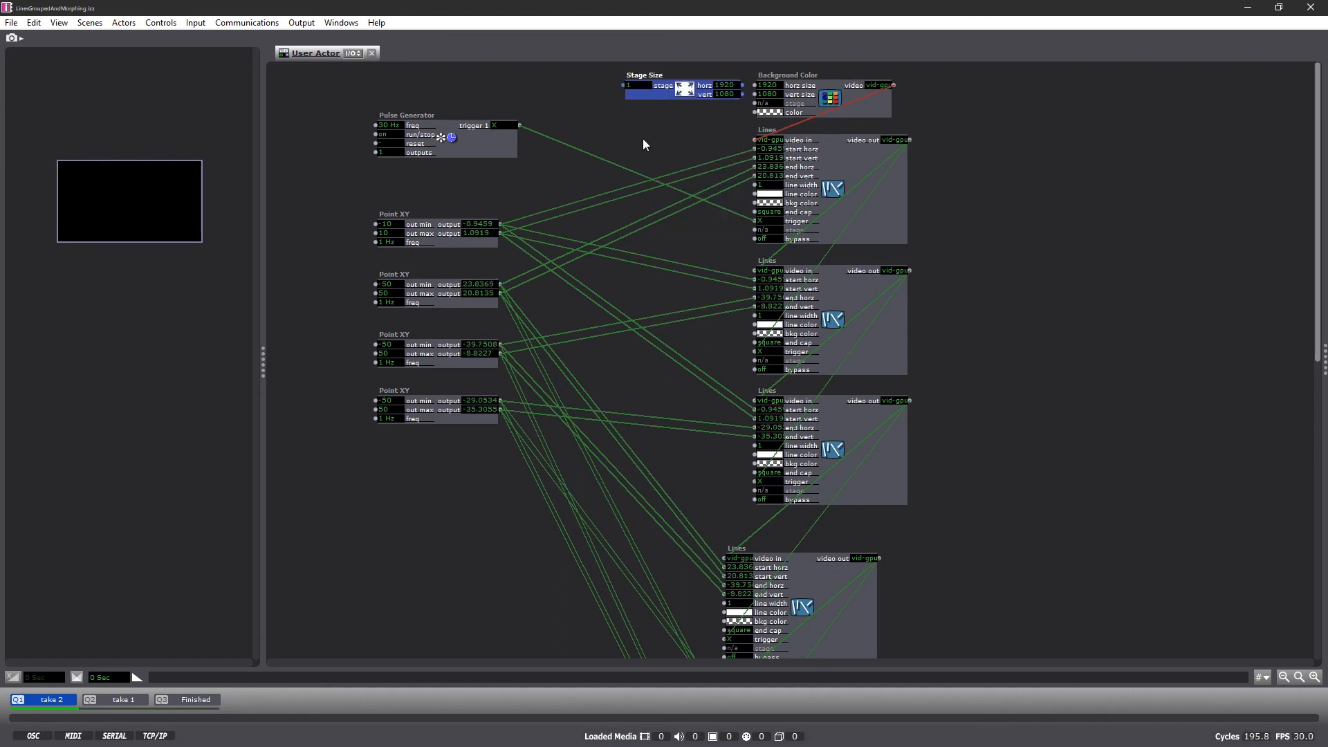
pyautogui.moveTo(636, 94); pyautogui.dragTo(613, 96)
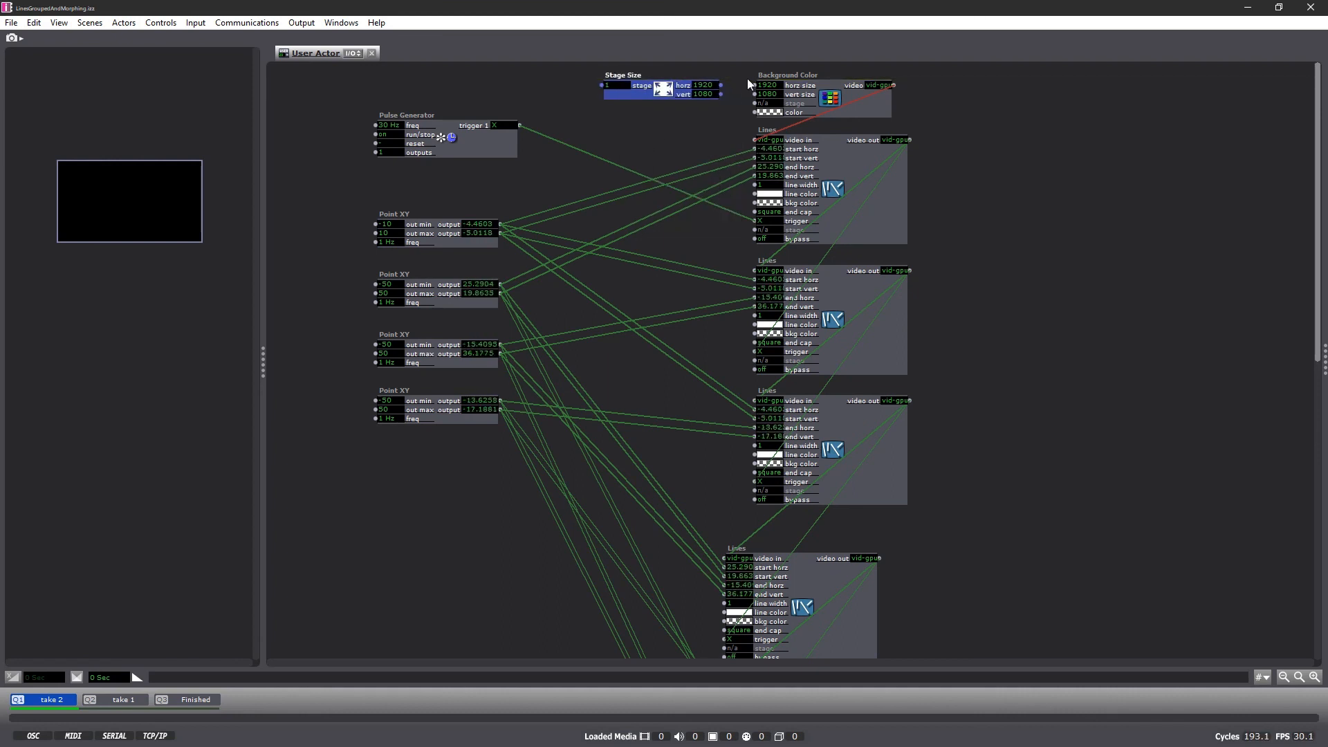
# Connect the Stage Size's horz and vert outputs to the Background Color's horz size and vert size, and set its stage to 3.
pyautogui.moveTo(721, 85); pyautogui.dragTo(754, 94)
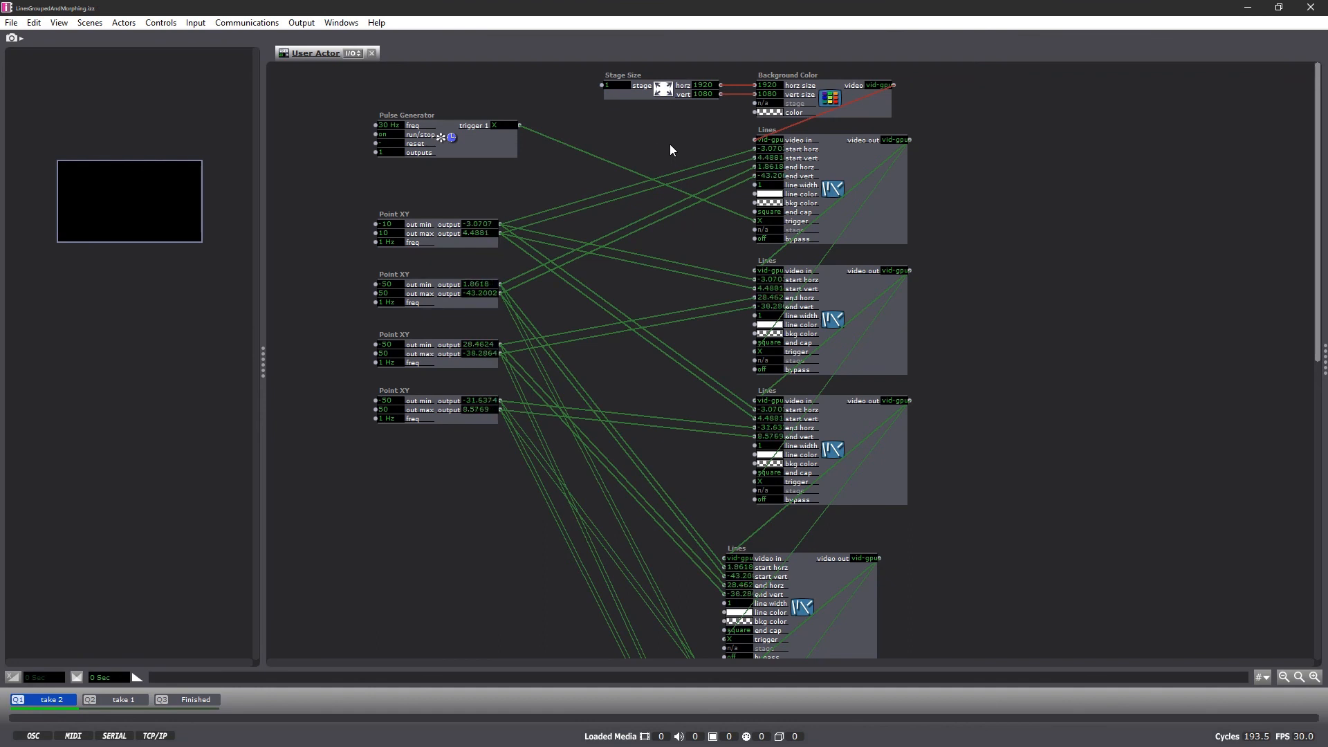
pyautogui.moveTo(620, 89); pyautogui.dragTo(620, 86)
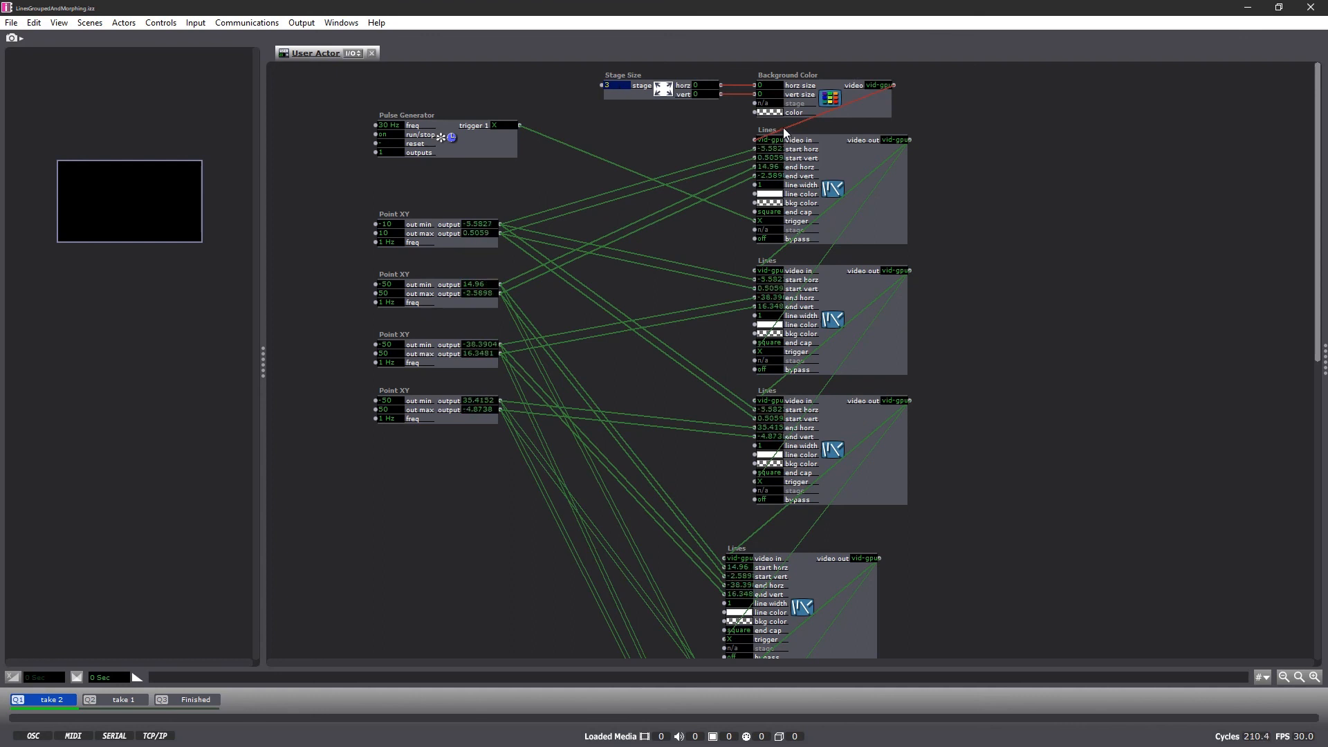
pyautogui.moveTo(784, 130)
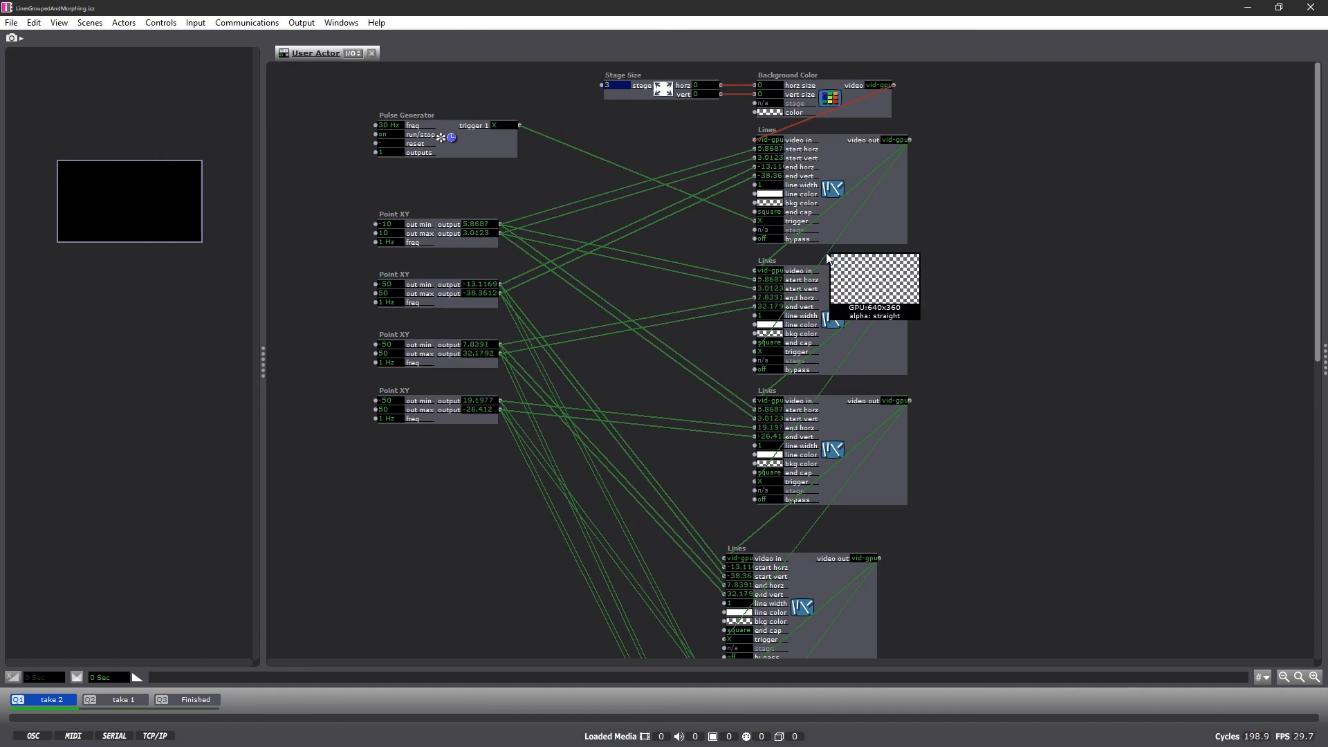
# Set the Stage Size actor's stage to 1.
pyautogui.click(621, 85)
pyautogui.write('1')
pyautogui.click(622, 129)
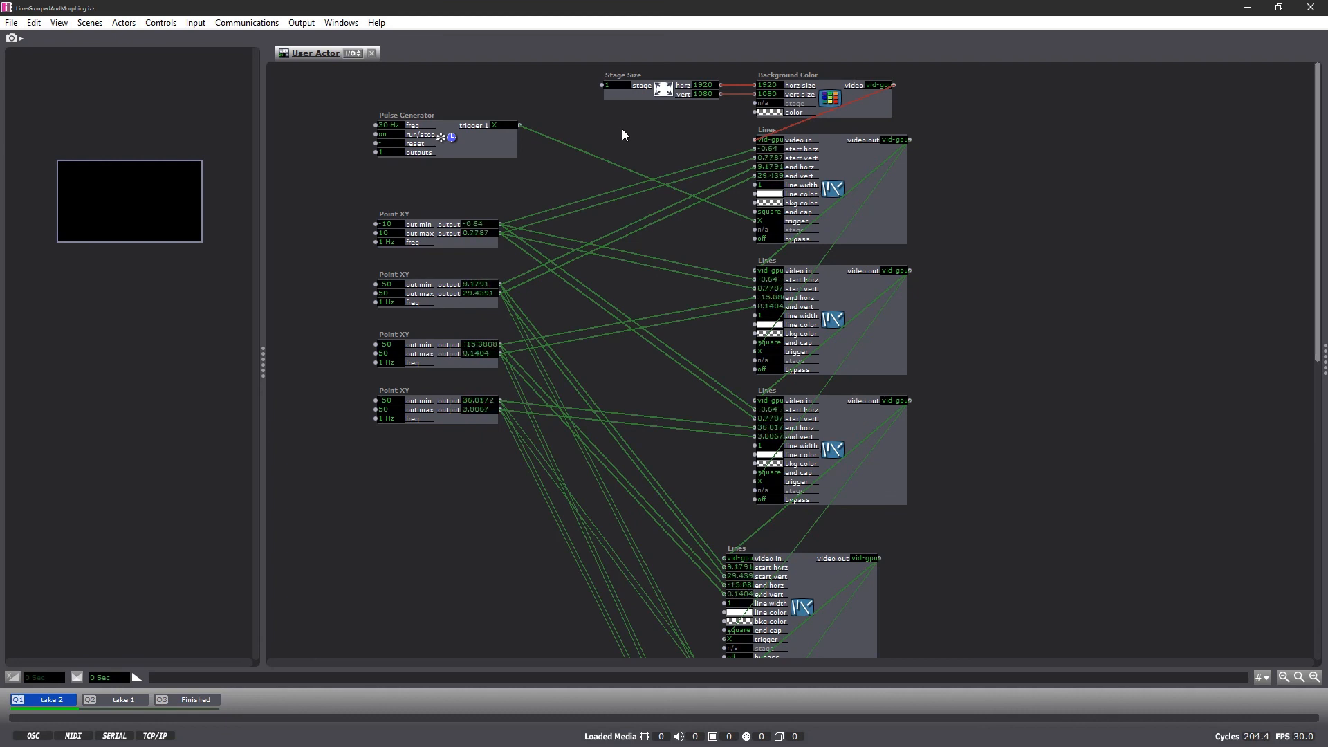
# Add a User Input actor beside the Stage Size actor and connect it to the stage input.
pyautogui.doubleClick(488, 86)
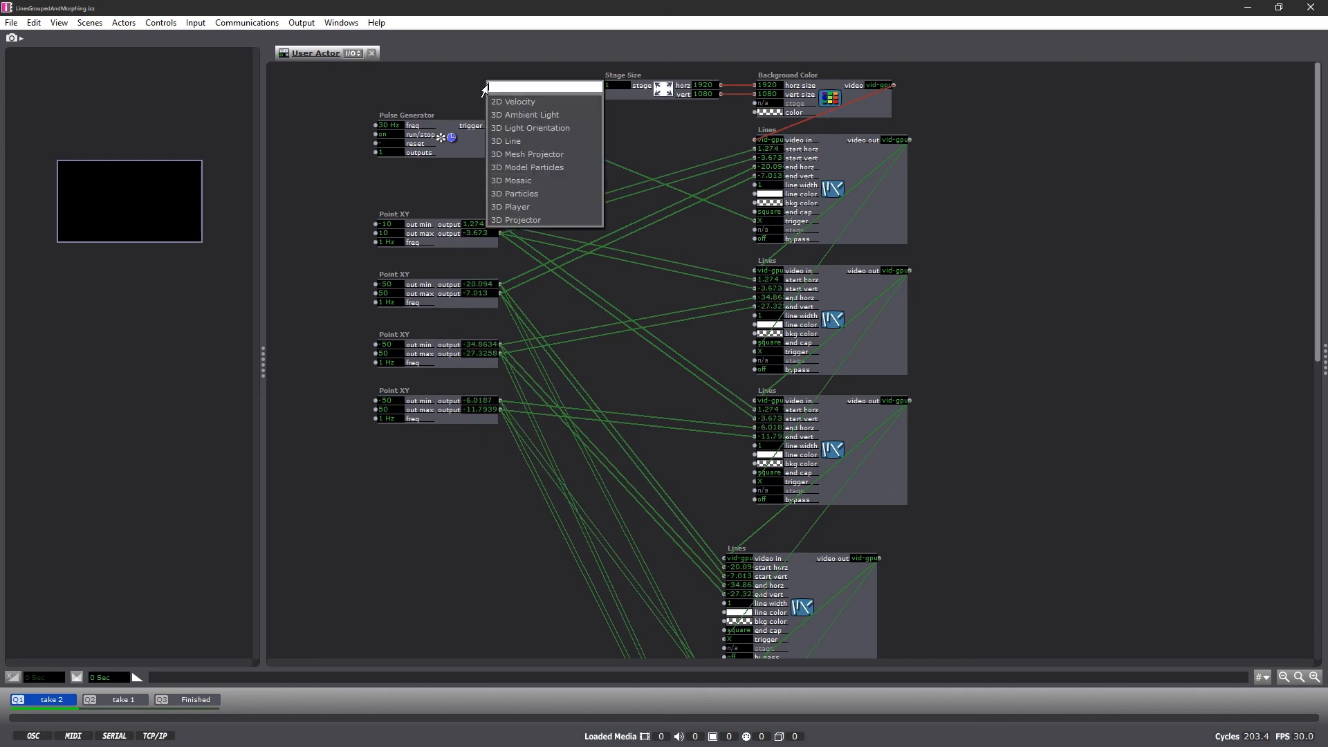
pyautogui.write('user')
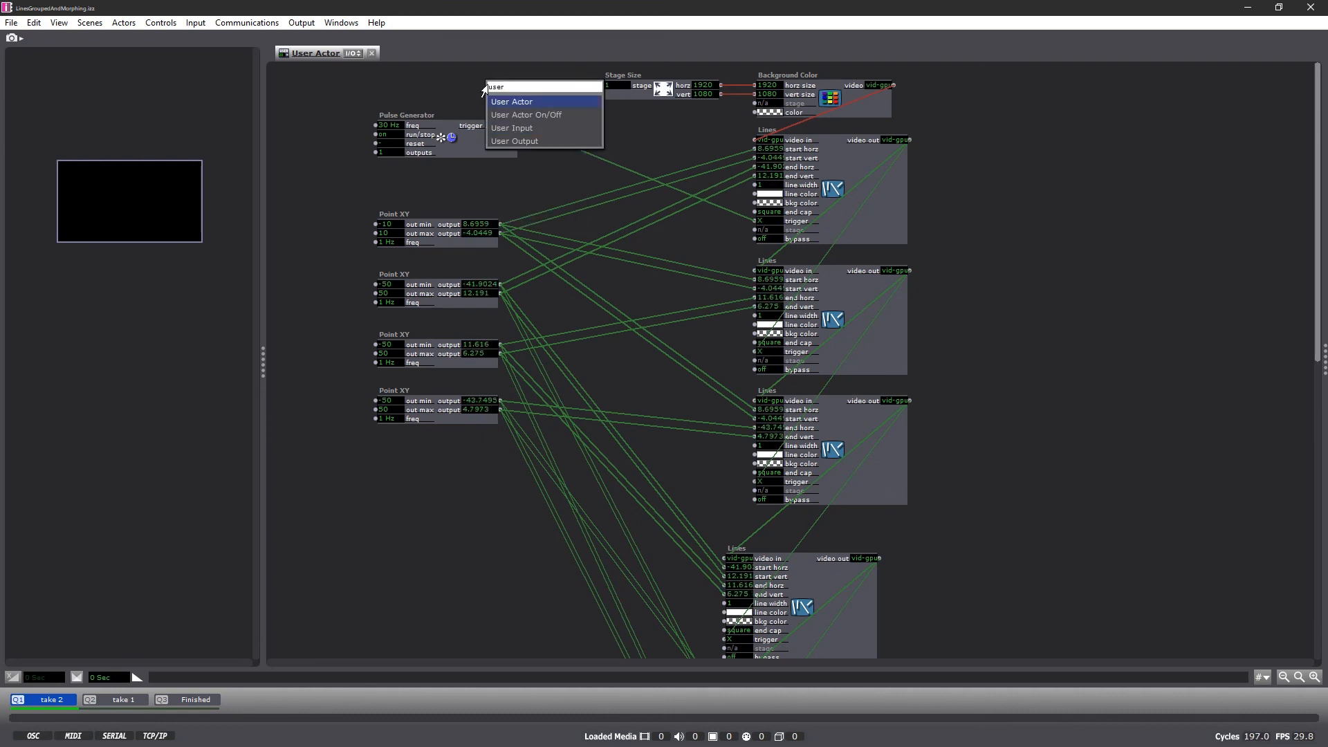
pyautogui.click(492, 130)
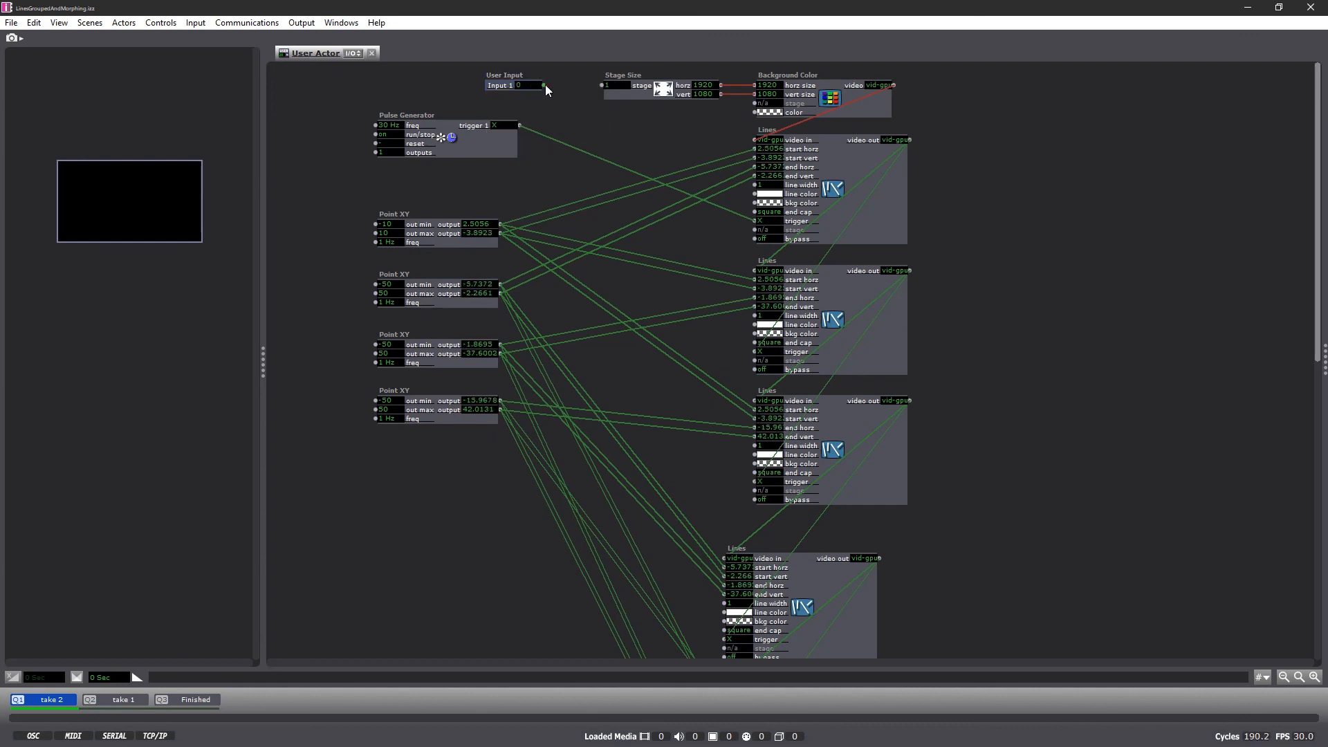
pyautogui.moveTo(546, 84); pyautogui.dragTo(602, 86)
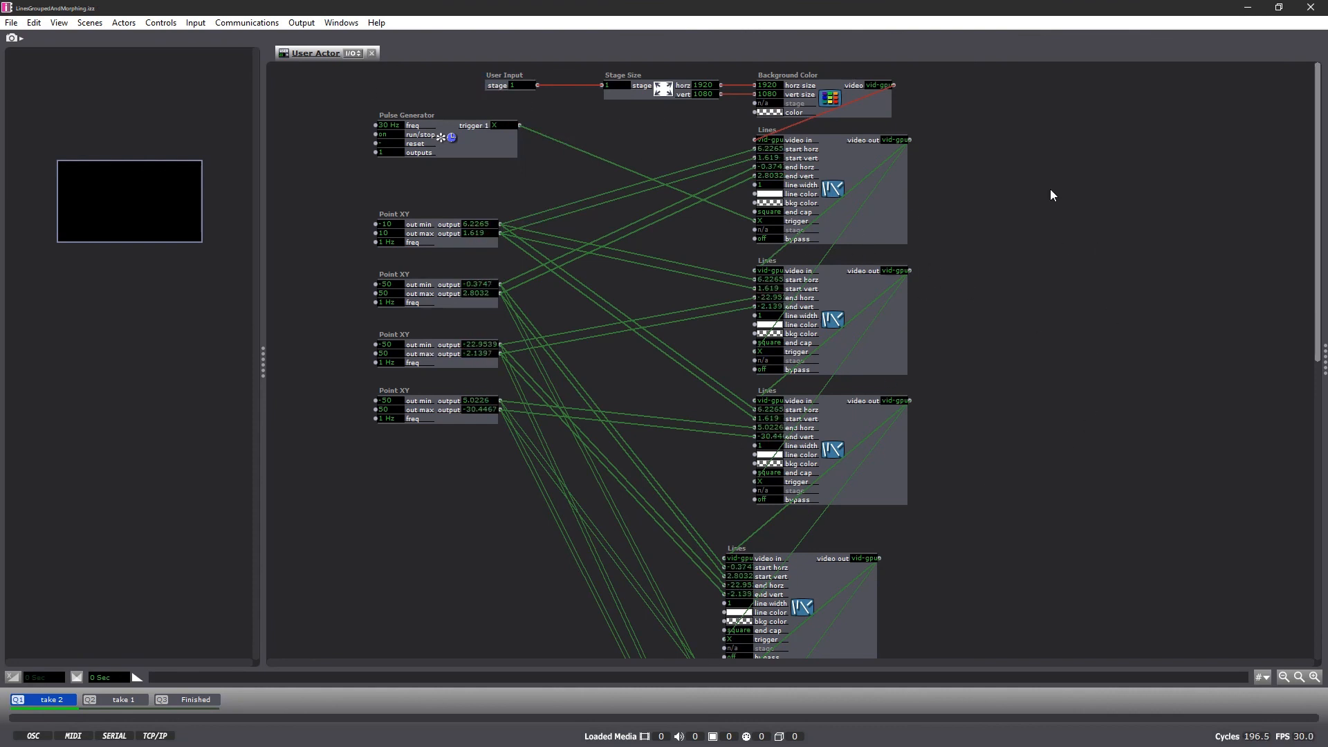
# Close the User Actor, saving and updating all instances, and reposition the User Actor and Projector in the scene.
pyautogui.click(372, 54)
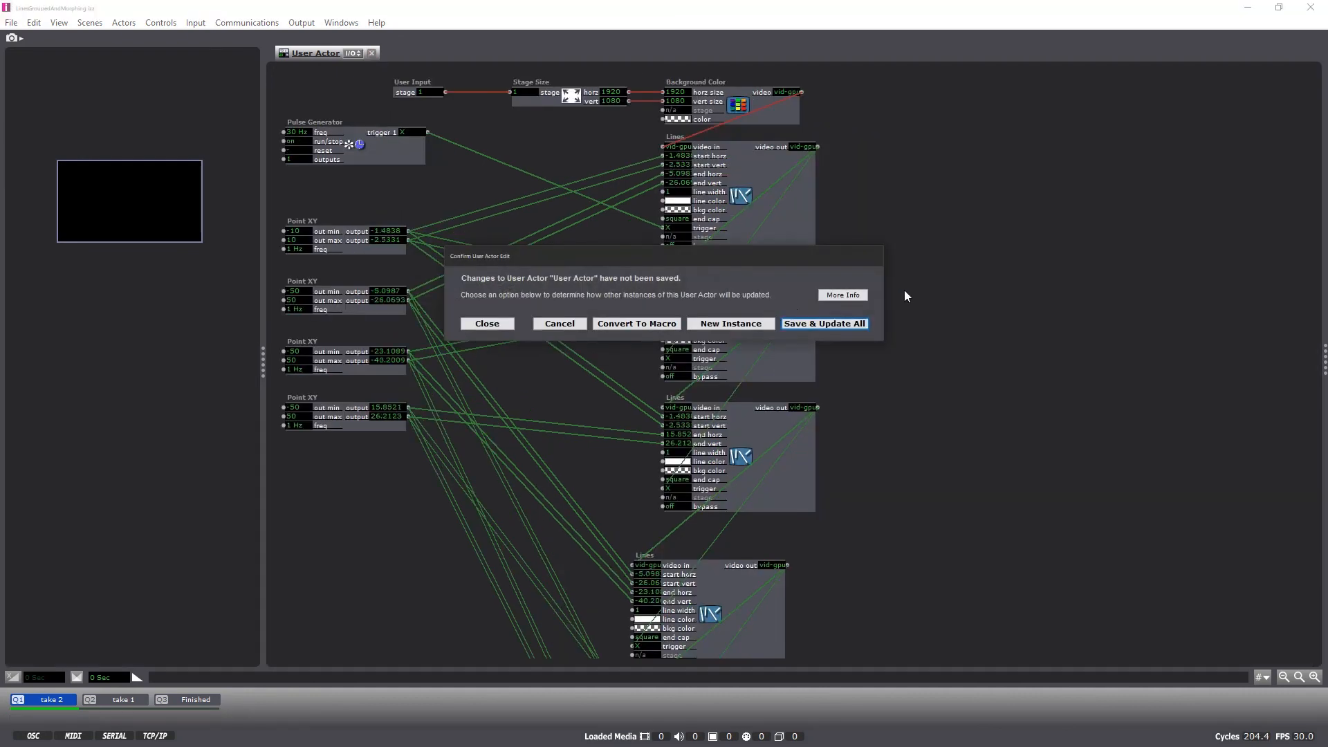
pyautogui.click(838, 323)
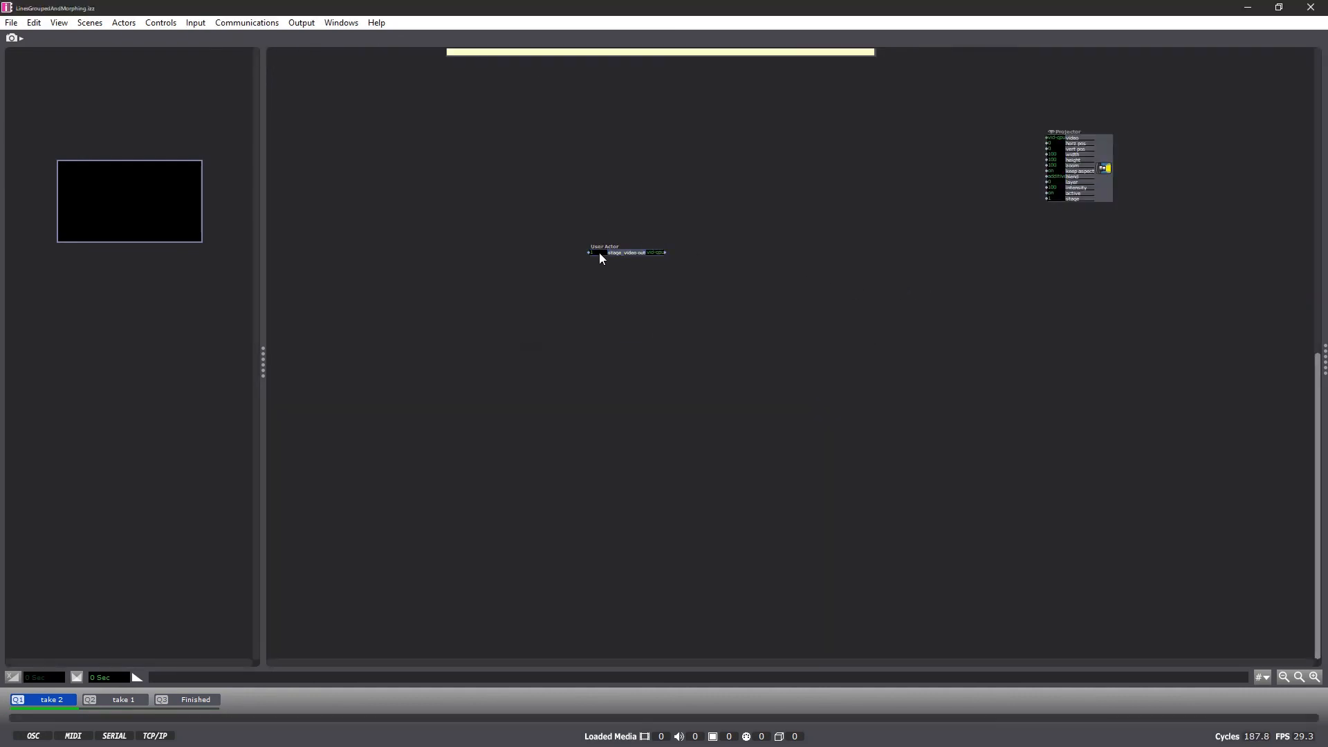
pyautogui.click(1300, 678)
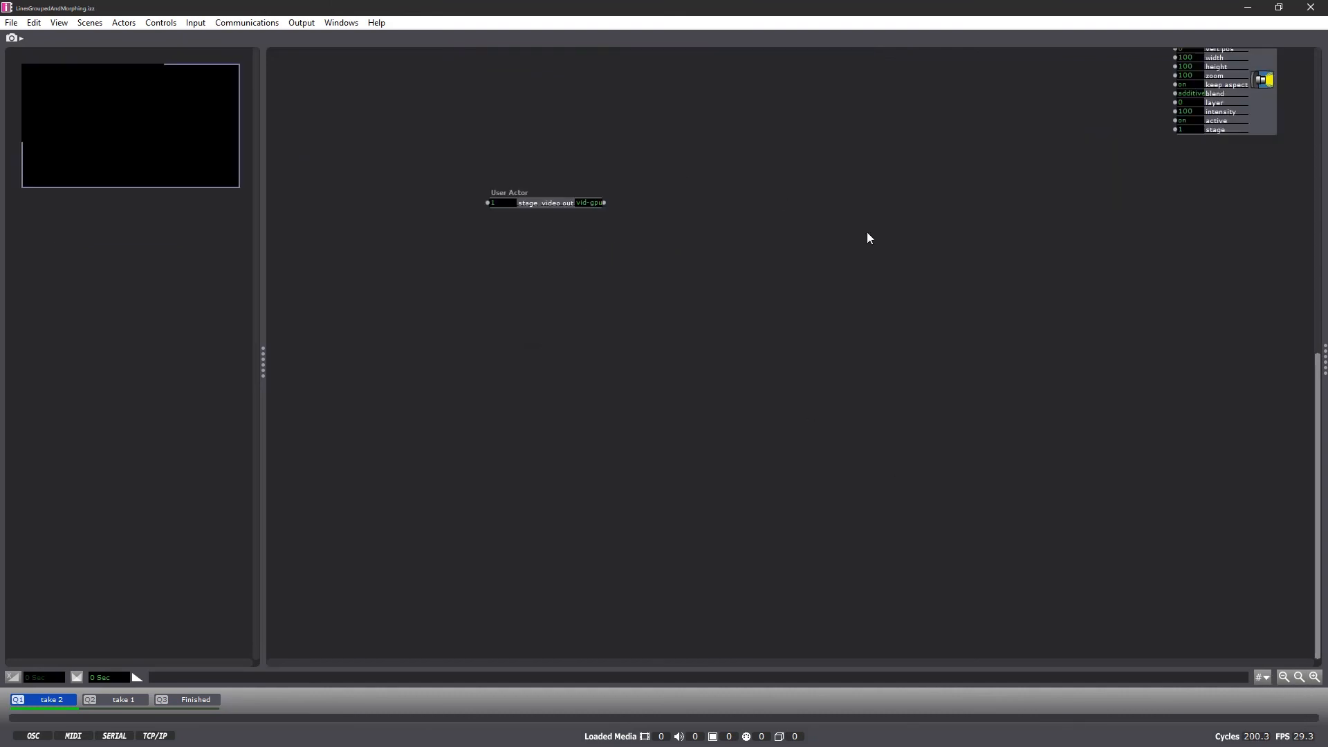
pyautogui.moveTo(1053, 184); pyautogui.dragTo(990, 362)
pyautogui.moveTo(638, 222); pyautogui.dragTo(700, 235)
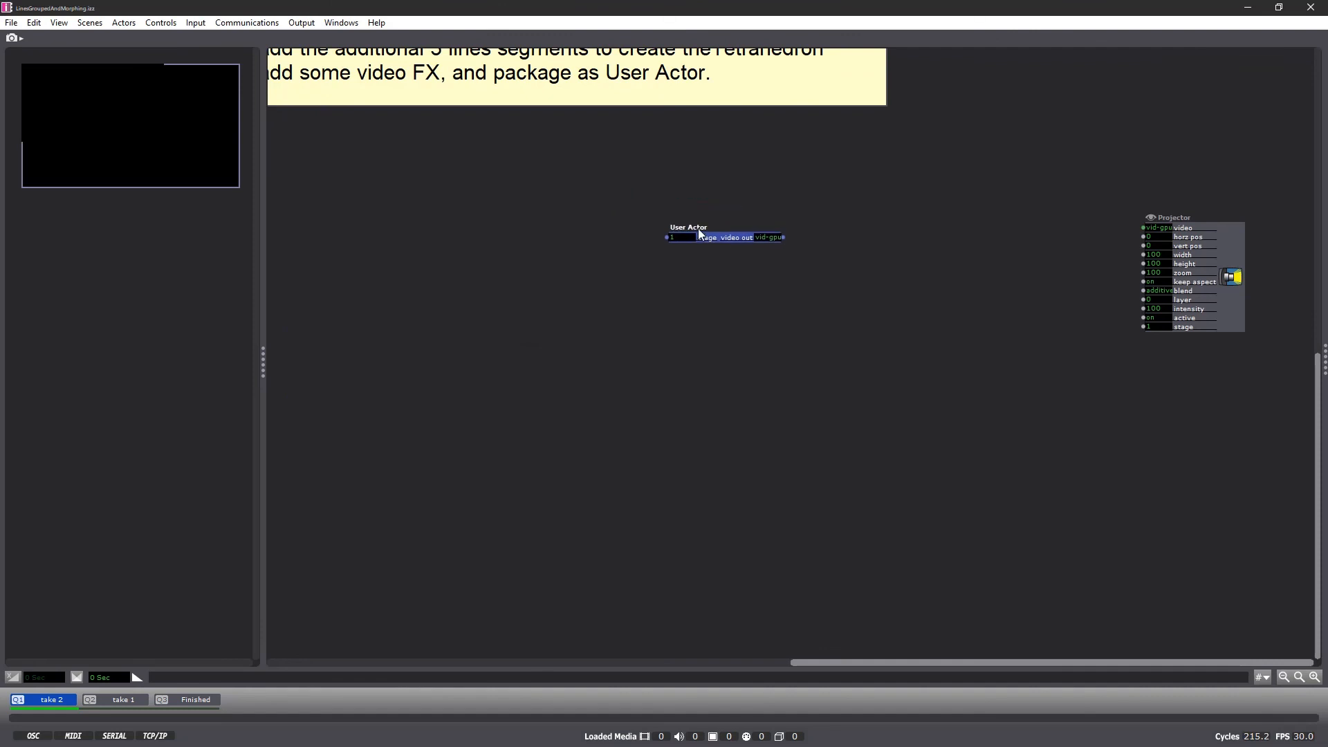
# Rename the User Actor as Tetra.
pyautogui.rightClick(699, 235)
pyautogui.click(720, 430)
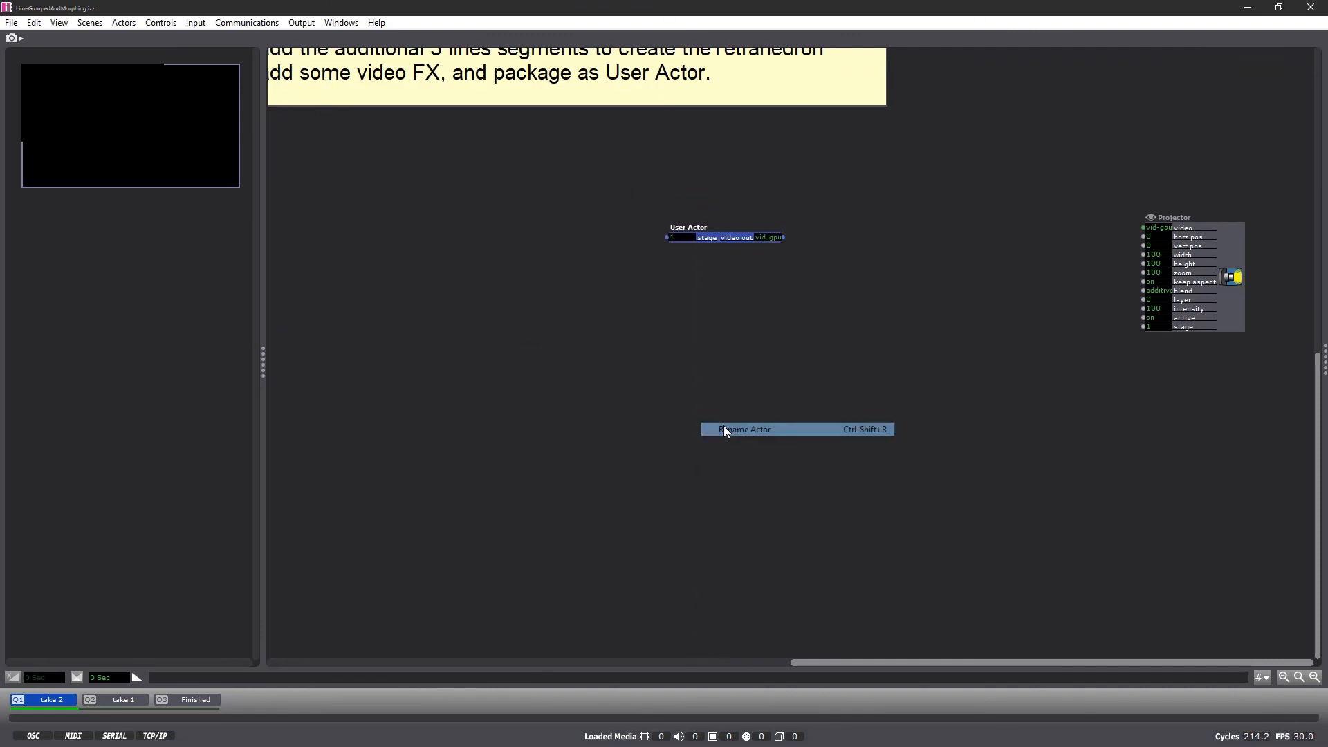
pyautogui.write('Tet')
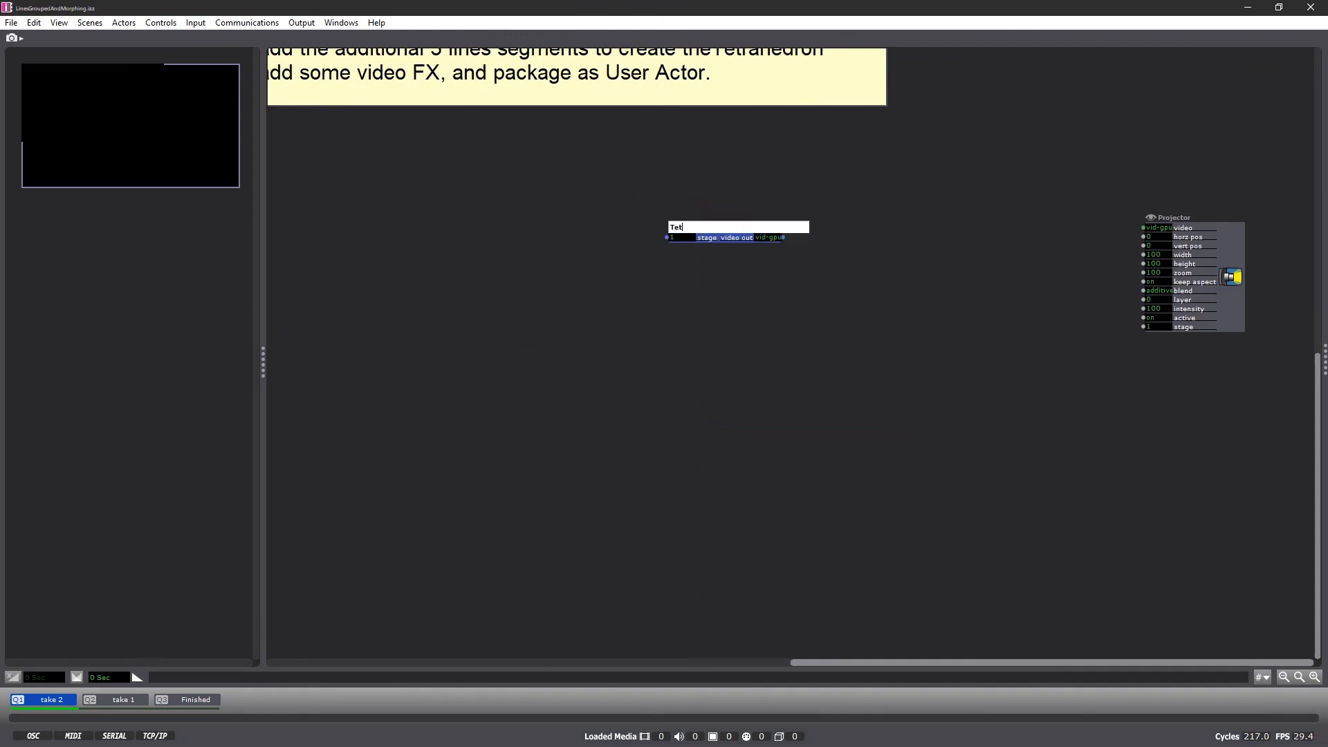
pyautogui.write('ra')
pyautogui.press('Return')
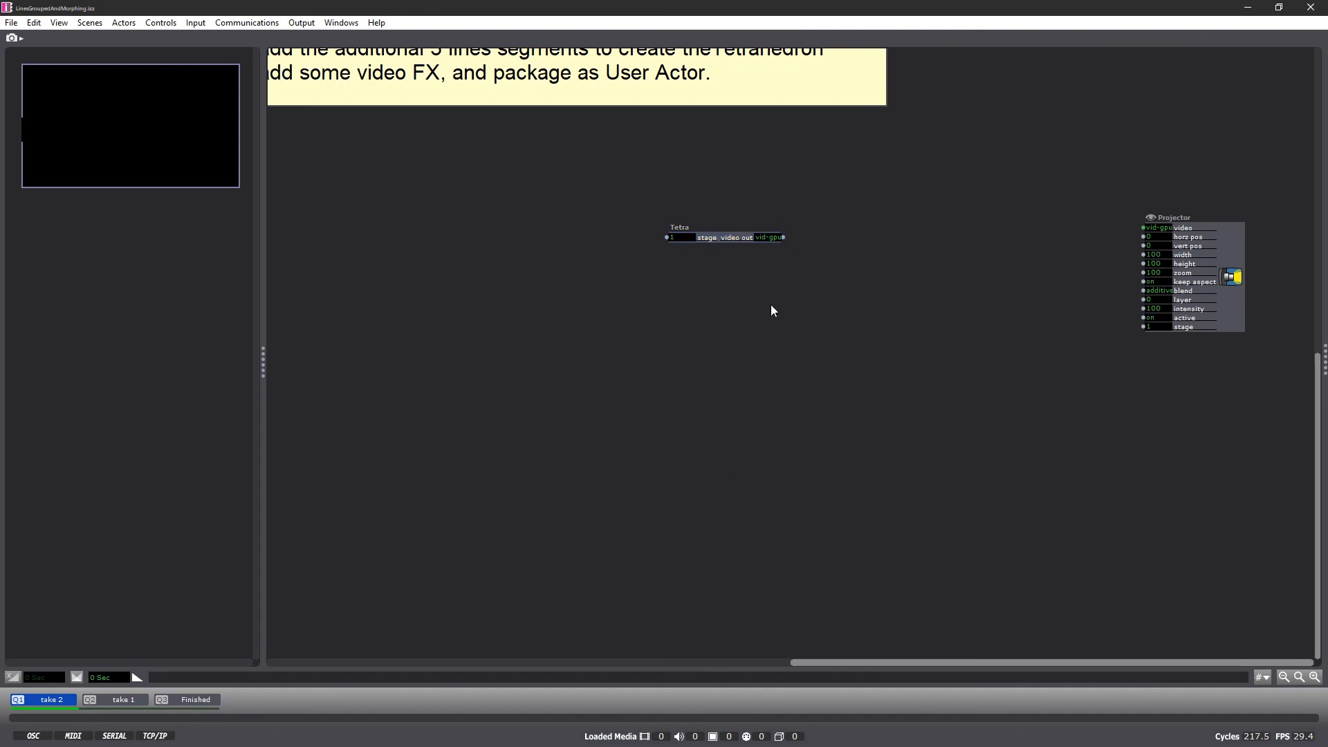
# Connect Tetra's video out to the Projector's video input and space the two actors apart.
pyautogui.moveTo(784, 238); pyautogui.dragTo(1196, 320)
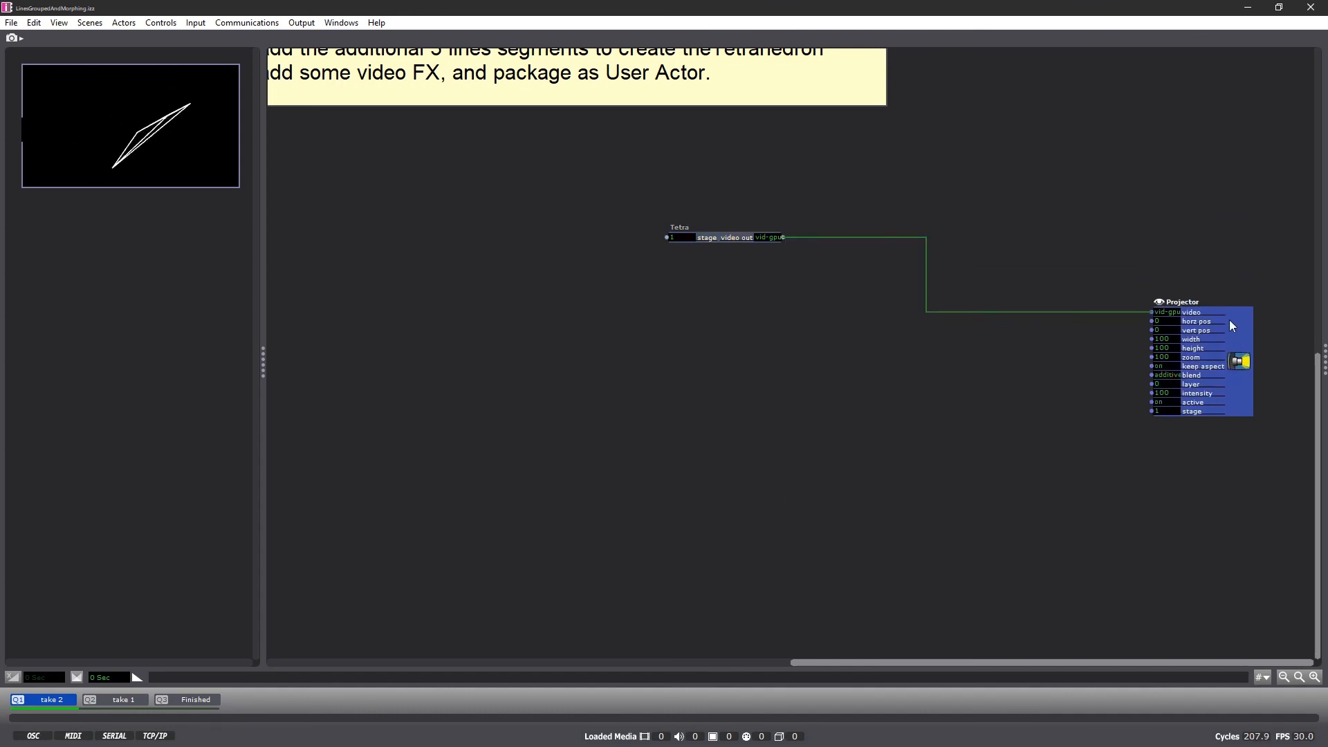
pyautogui.click(1125, 187)
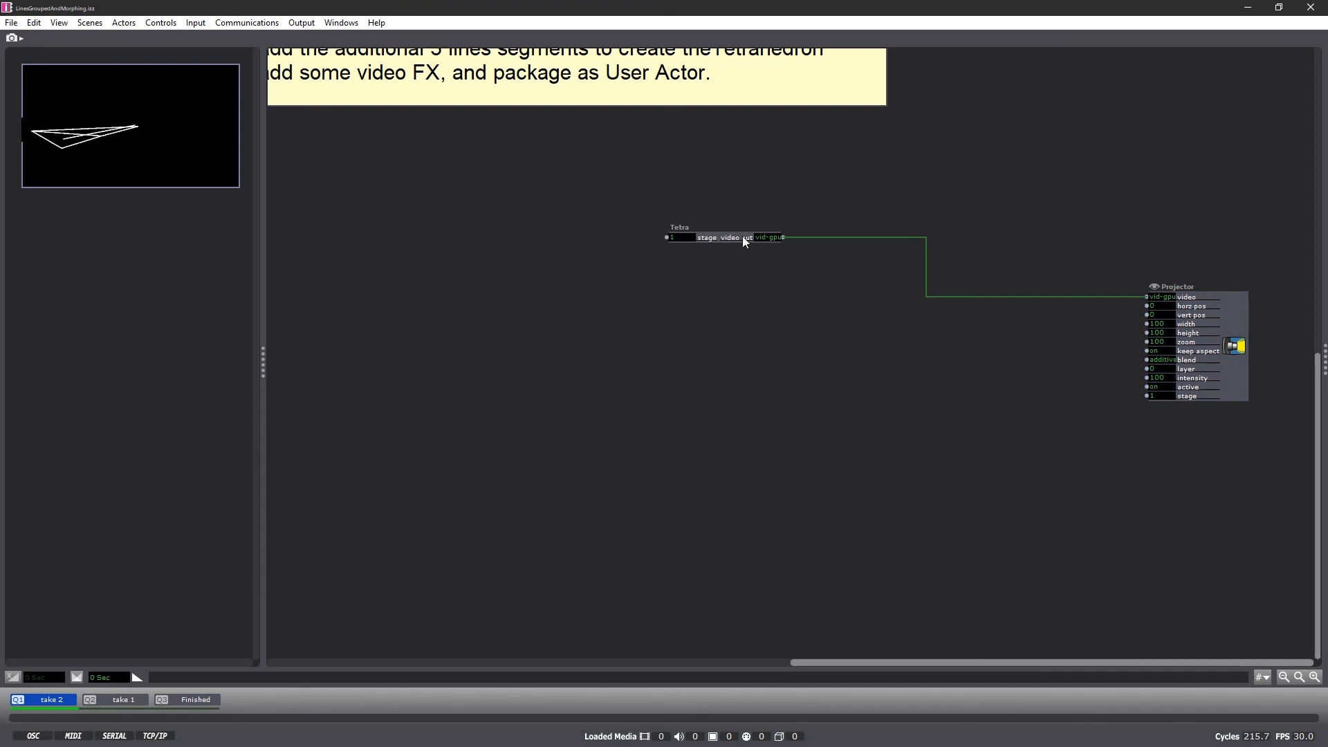
pyautogui.moveTo(813, 237)
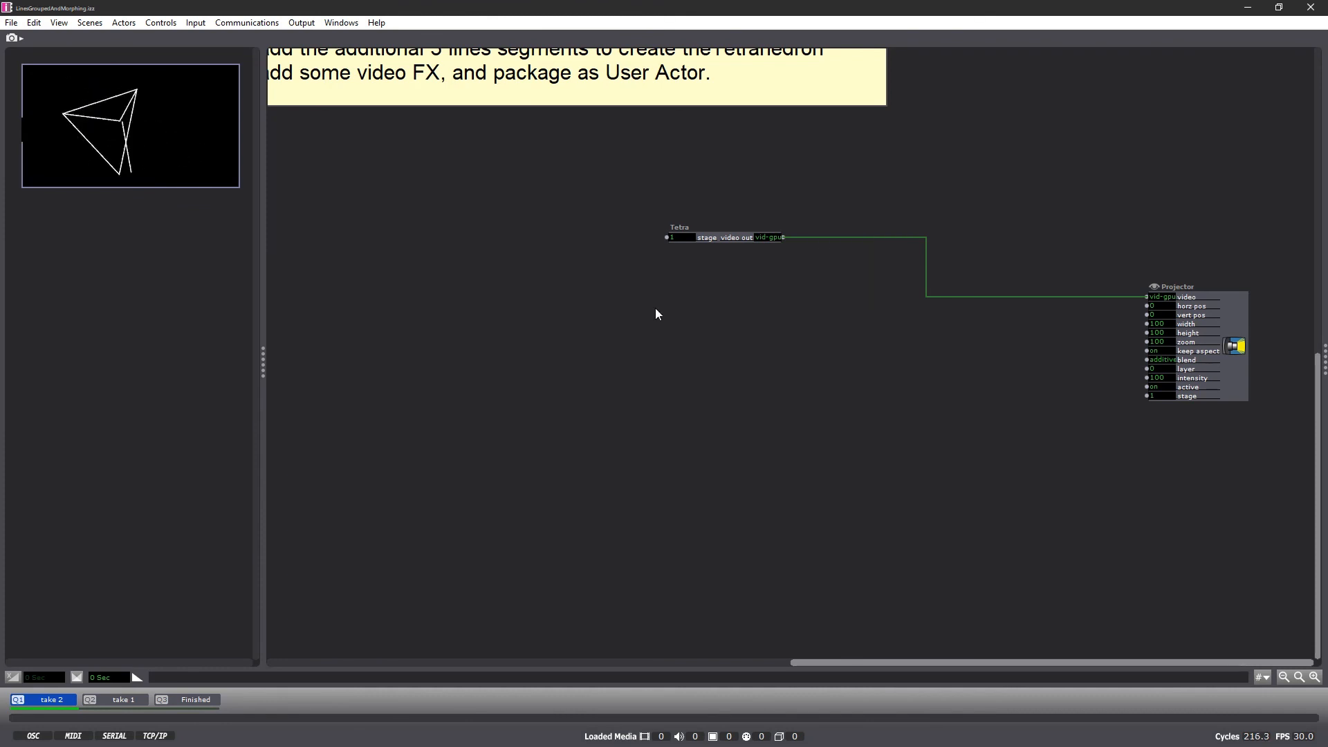
pyautogui.moveTo(678, 236); pyautogui.dragTo(612, 244)
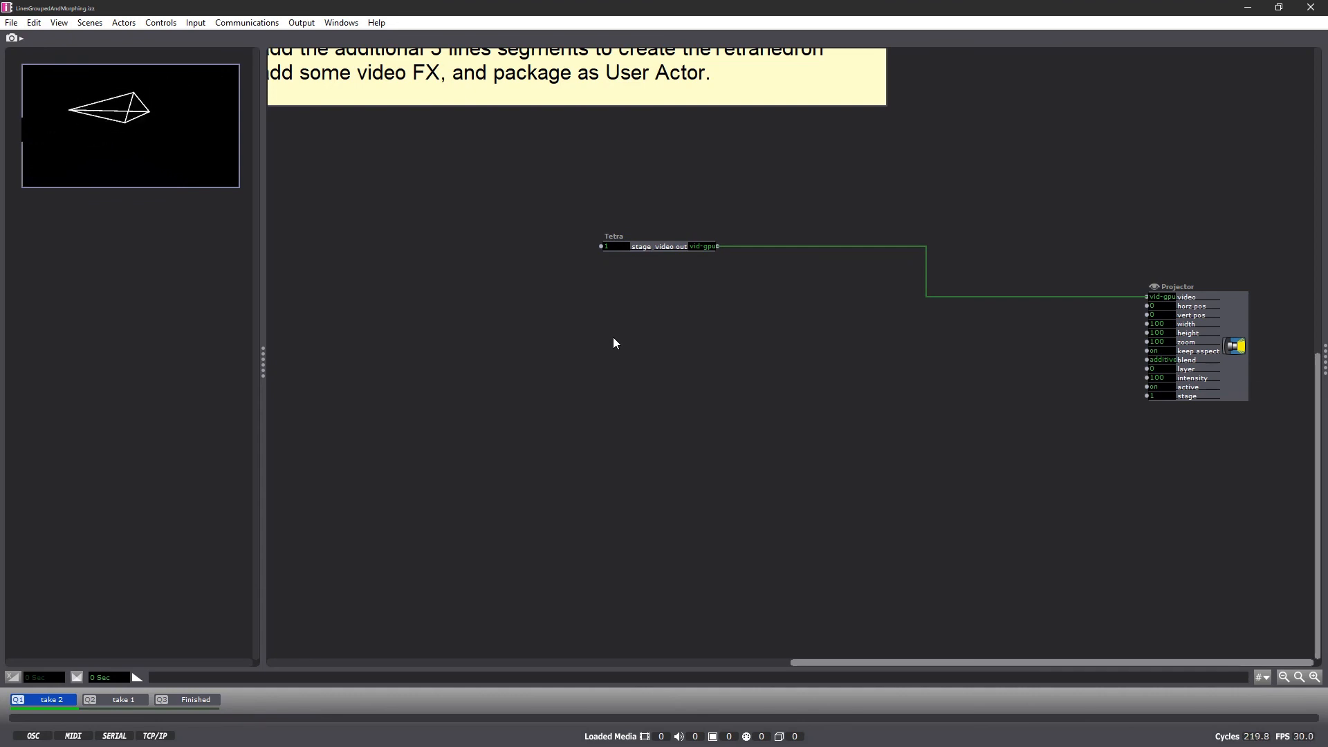
# Open Tetra for editing, add a User Input actor and connect it to the Pulse Generator's freq input.
pyautogui.doubleClick(613, 243)
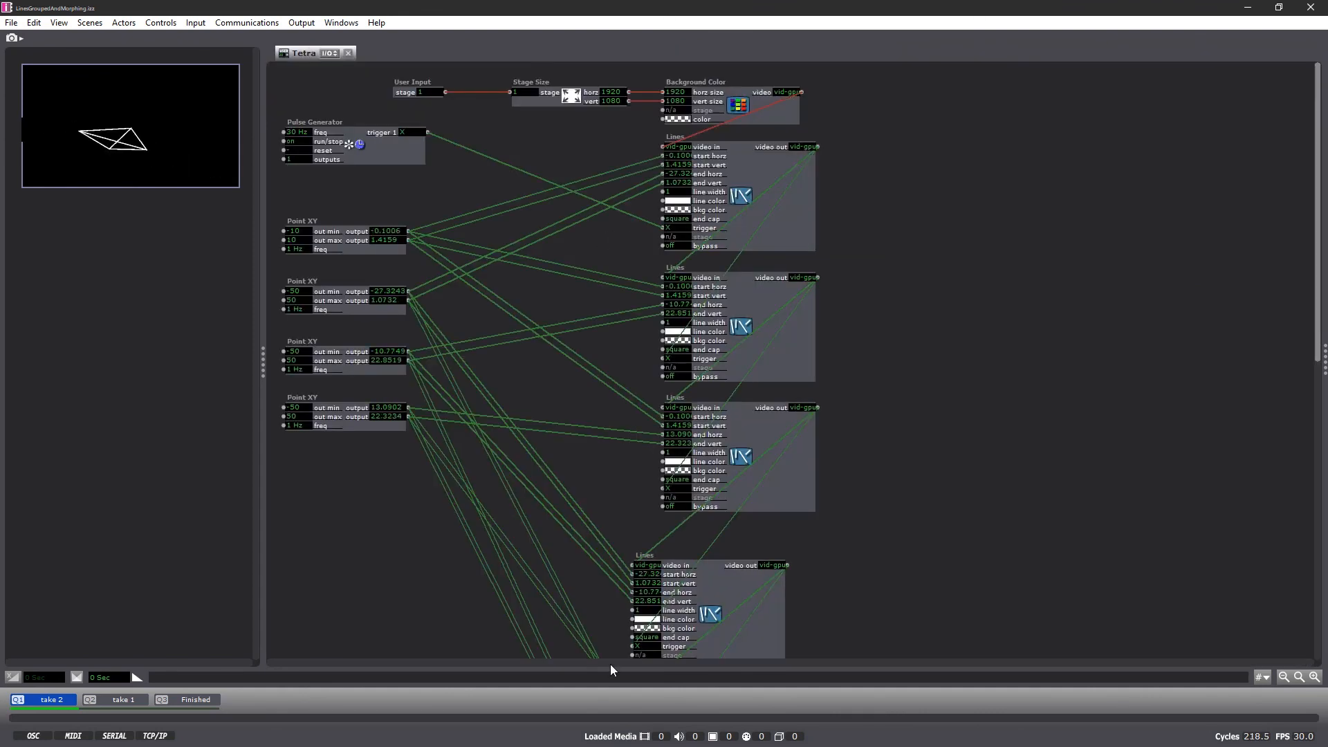
pyautogui.doubleClick(347, 186)
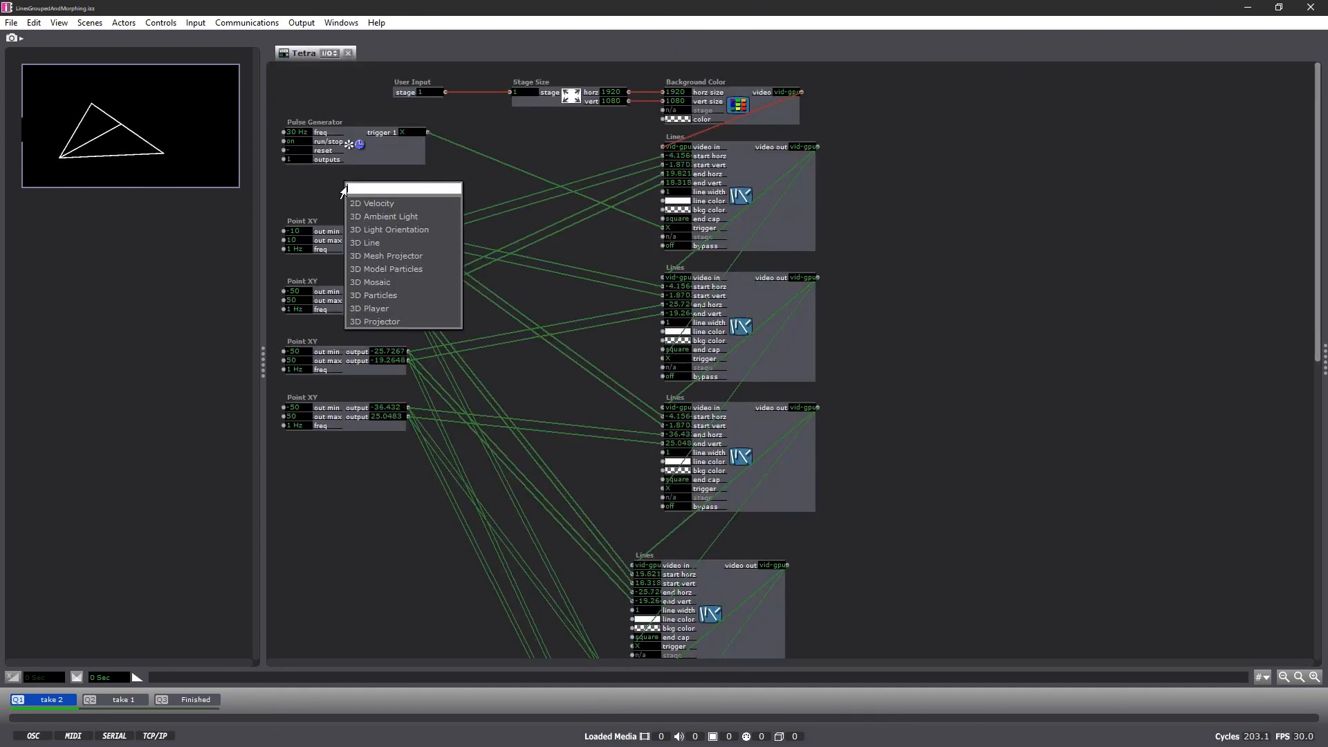
pyautogui.write('user')
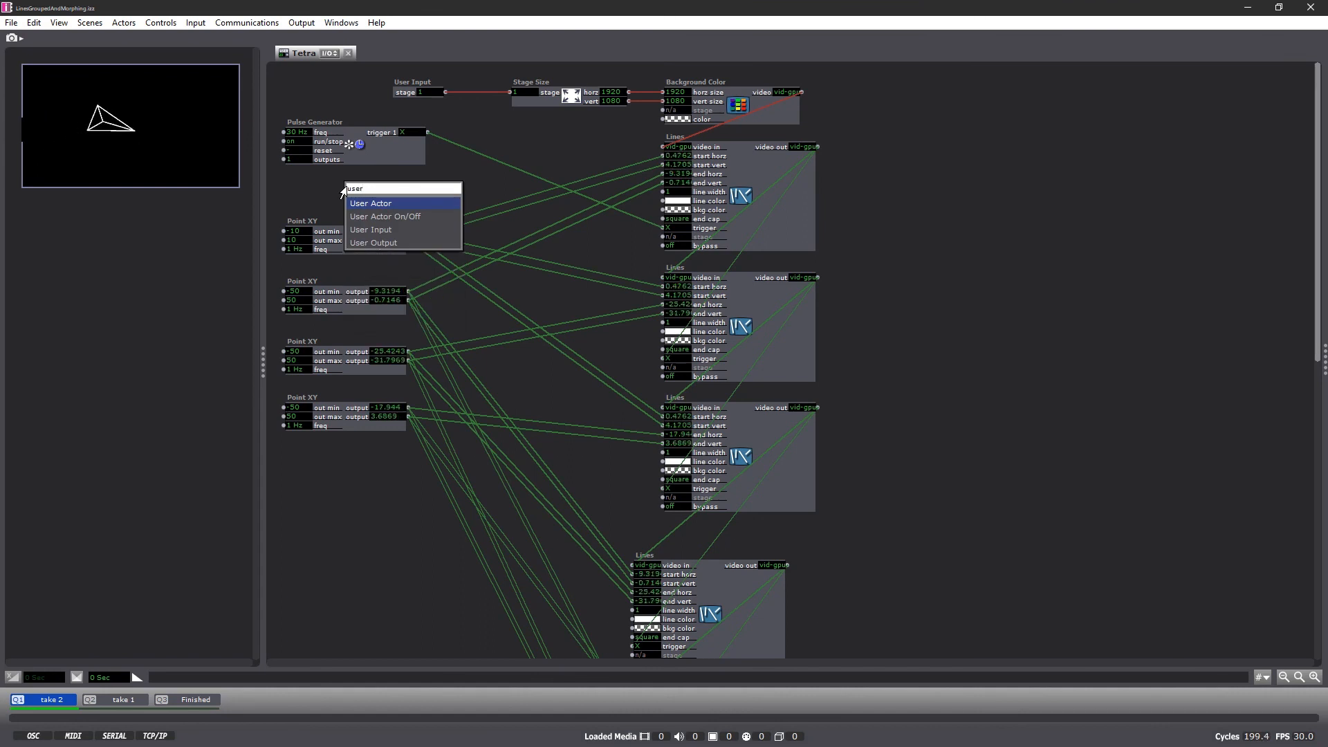
pyautogui.press('Down')
pyautogui.press('Down')
pyautogui.press('Return')
pyautogui.moveTo(359, 188); pyautogui.dragTo(283, 132)
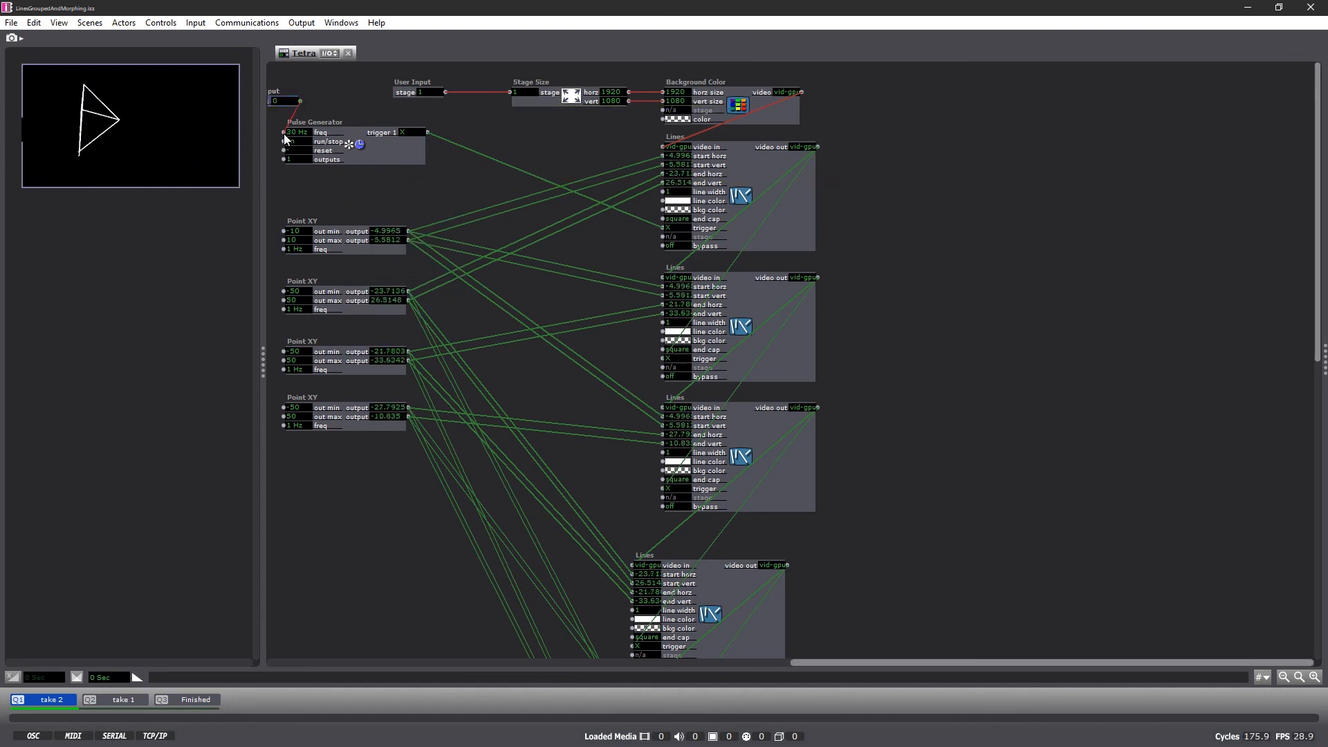
# Rename the property of the Pulse Generator's User Input as FPS.
pyautogui.click(412, 663)
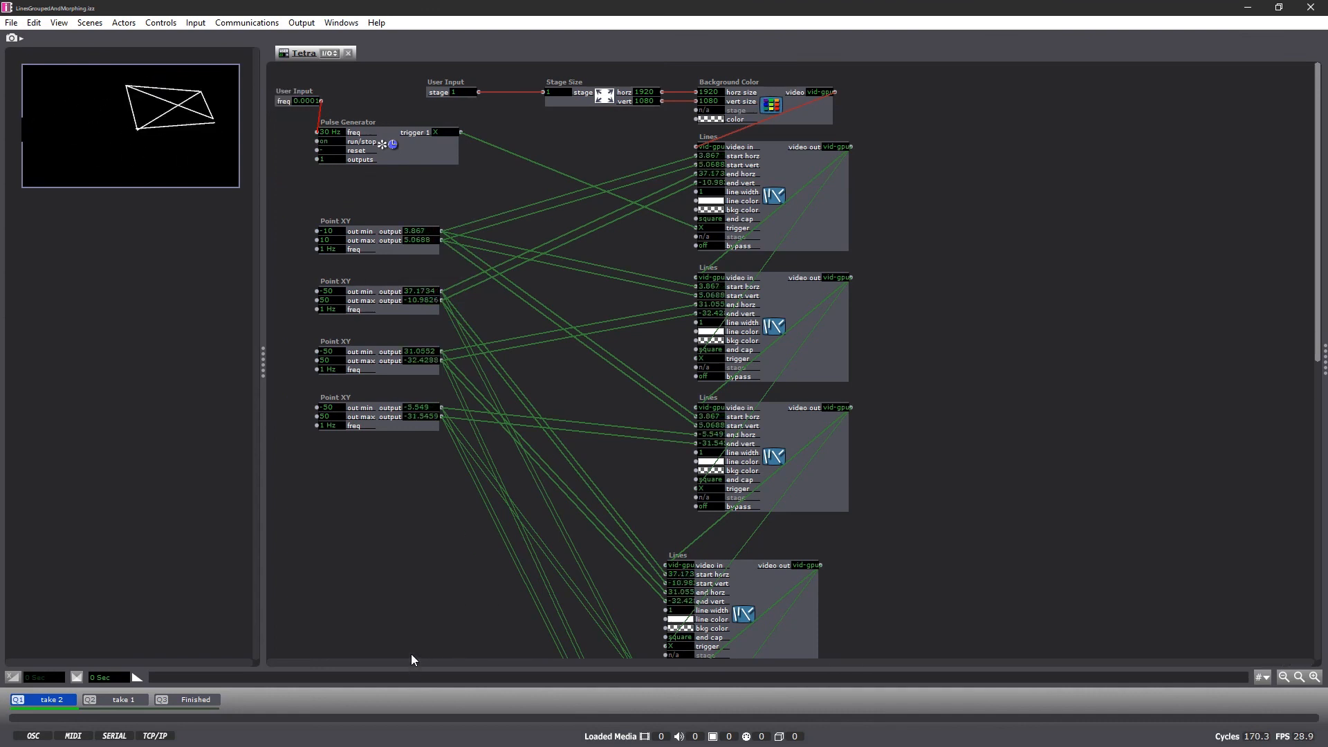
pyautogui.doubleClick(284, 98)
pyautogui.write('FPS')
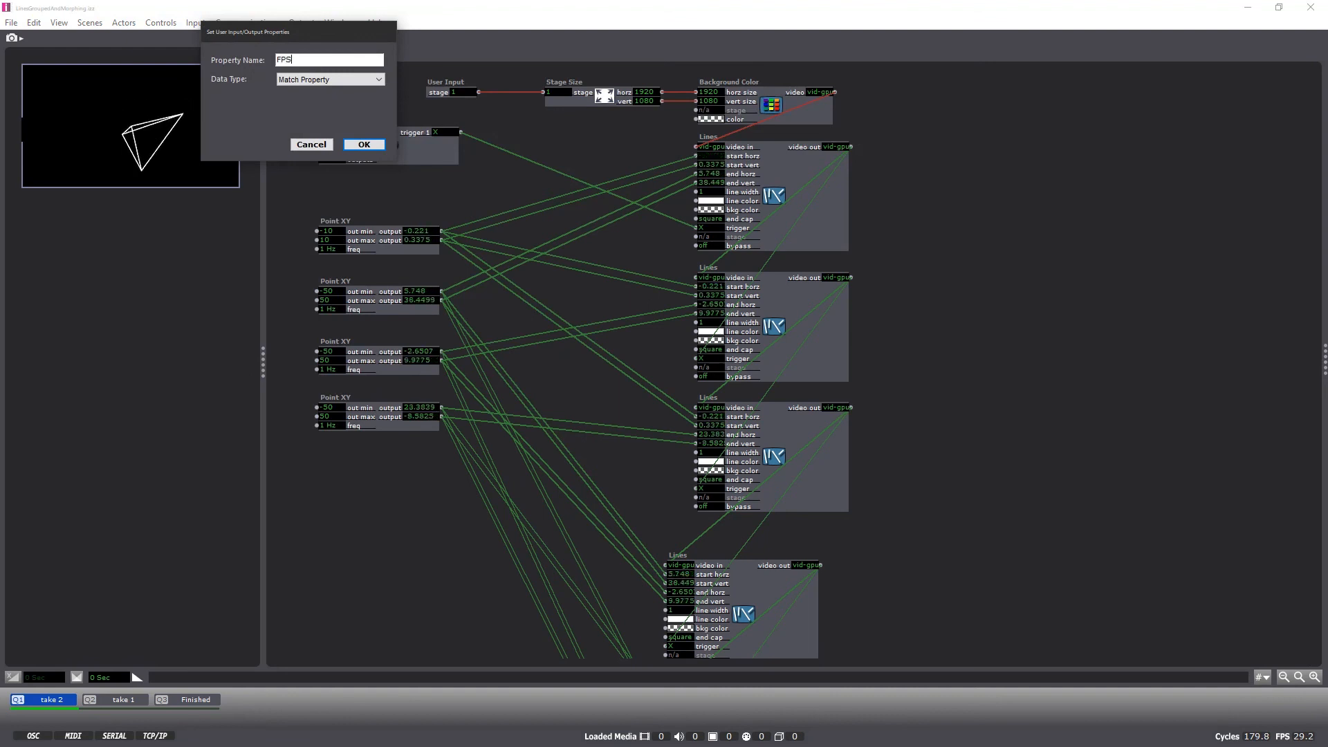
pyautogui.press('Return')
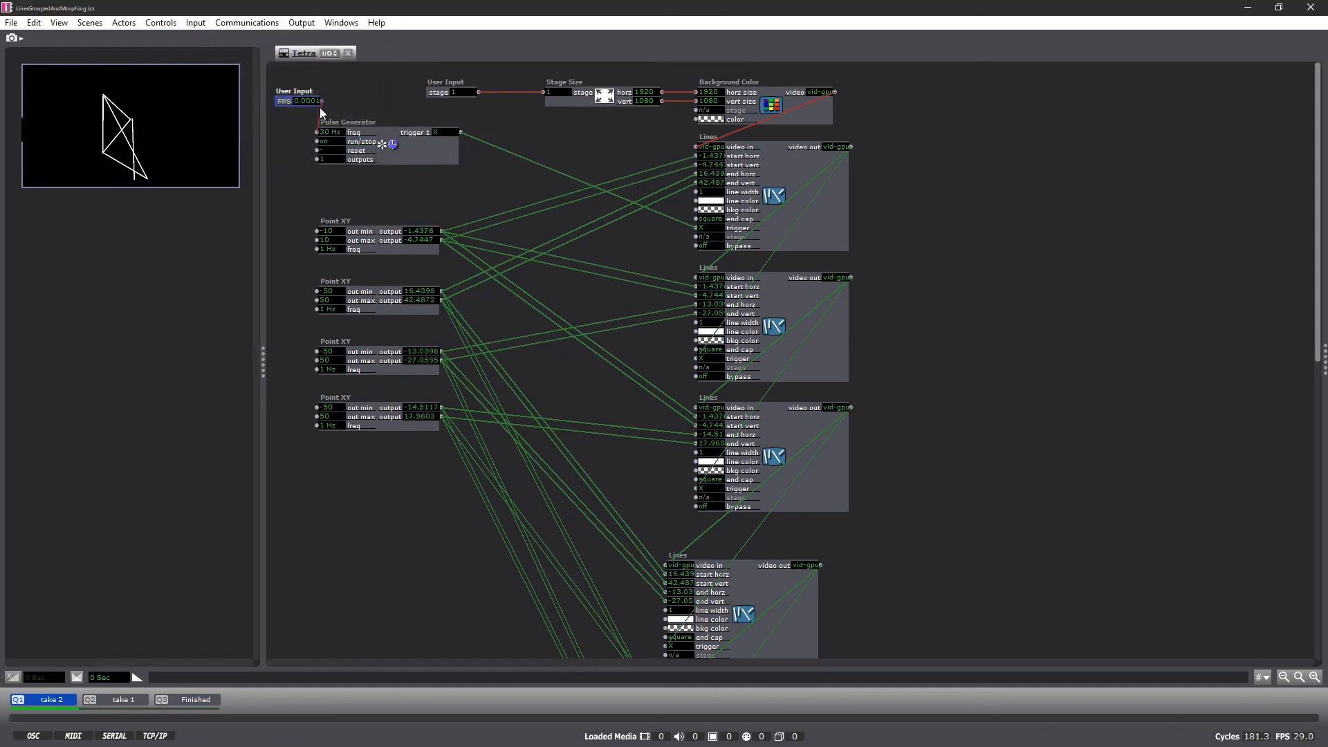
# Set the scale minimum of the Pulse Generator's freq to 1 Hz and try FPS values such as 29.5 and 22.5 Hz.
pyautogui.click(355, 132)
pyautogui.click(450, 194)
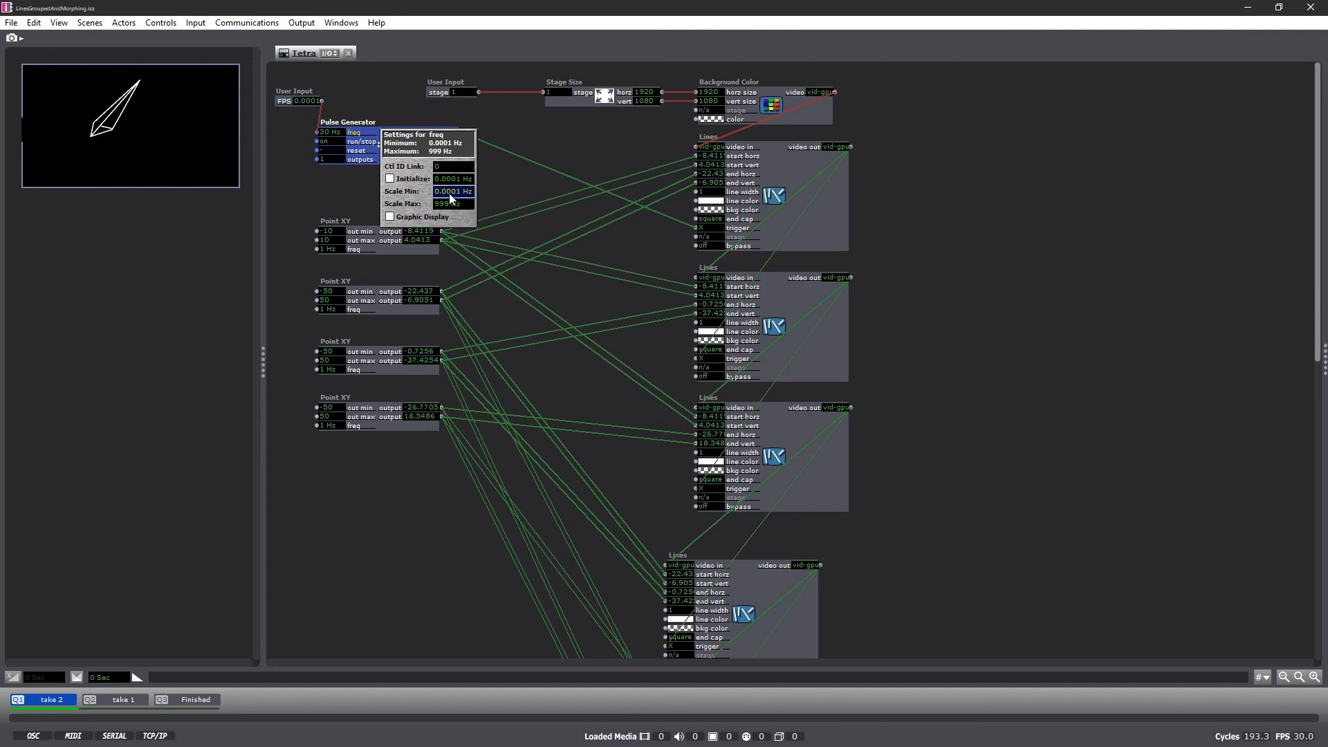
pyautogui.write('1')
pyautogui.click(452, 204)
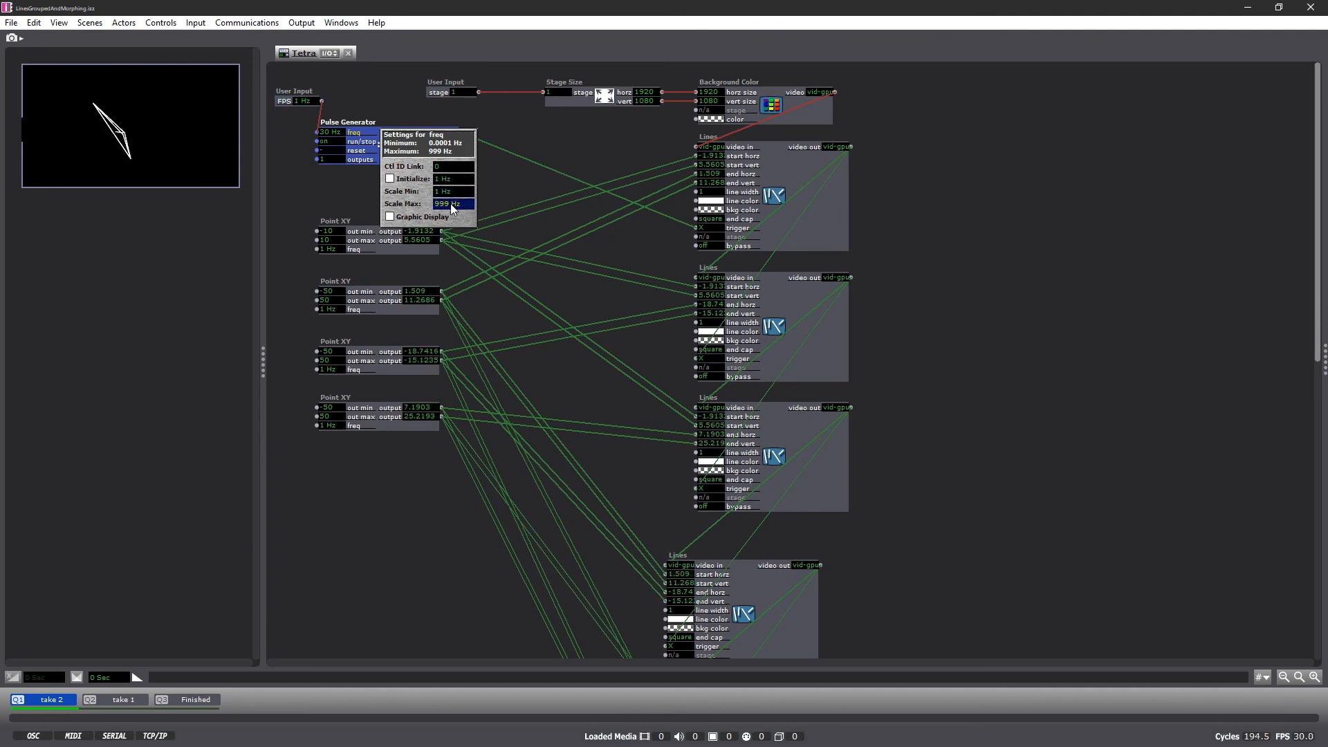
pyautogui.click(514, 182)
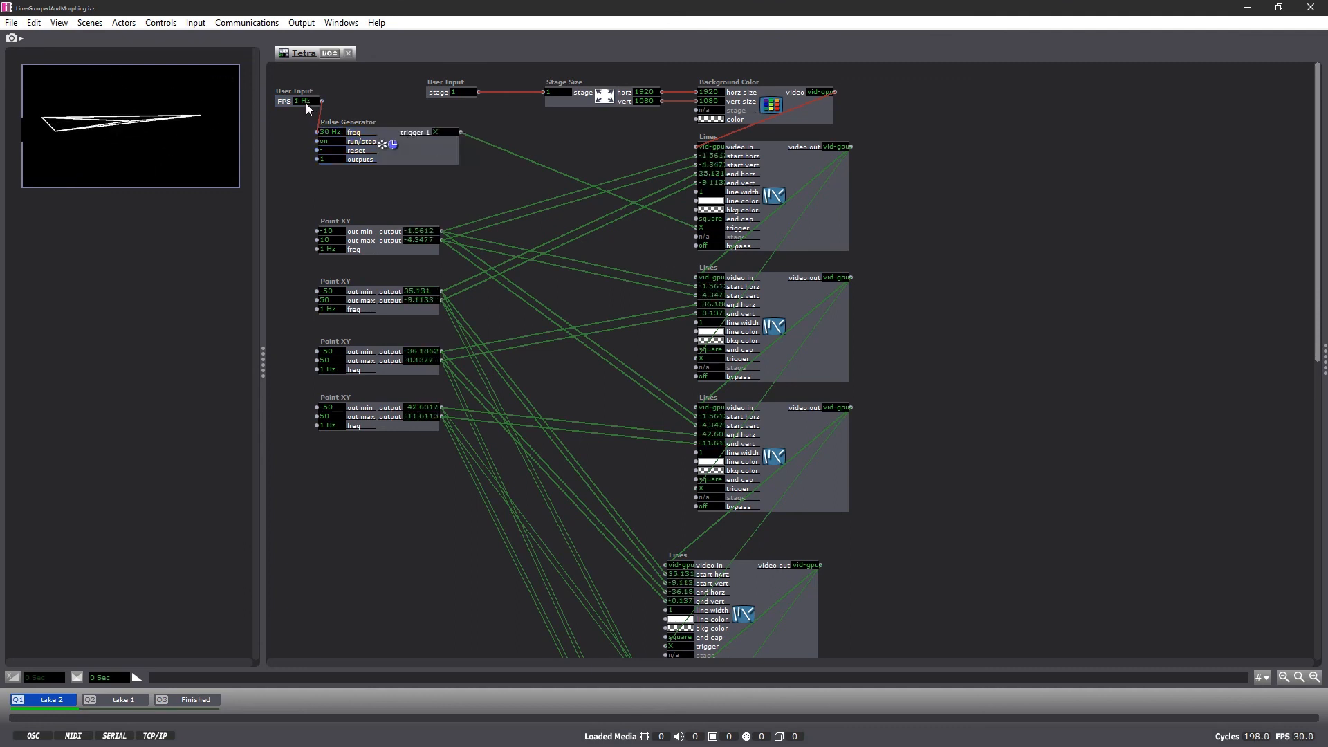
pyautogui.moveTo(305, 103)
pyautogui.mouseDown()
pyautogui.moveTo(305, 48)
pyautogui.moveTo(305, 76)
pyautogui.mouseUp()
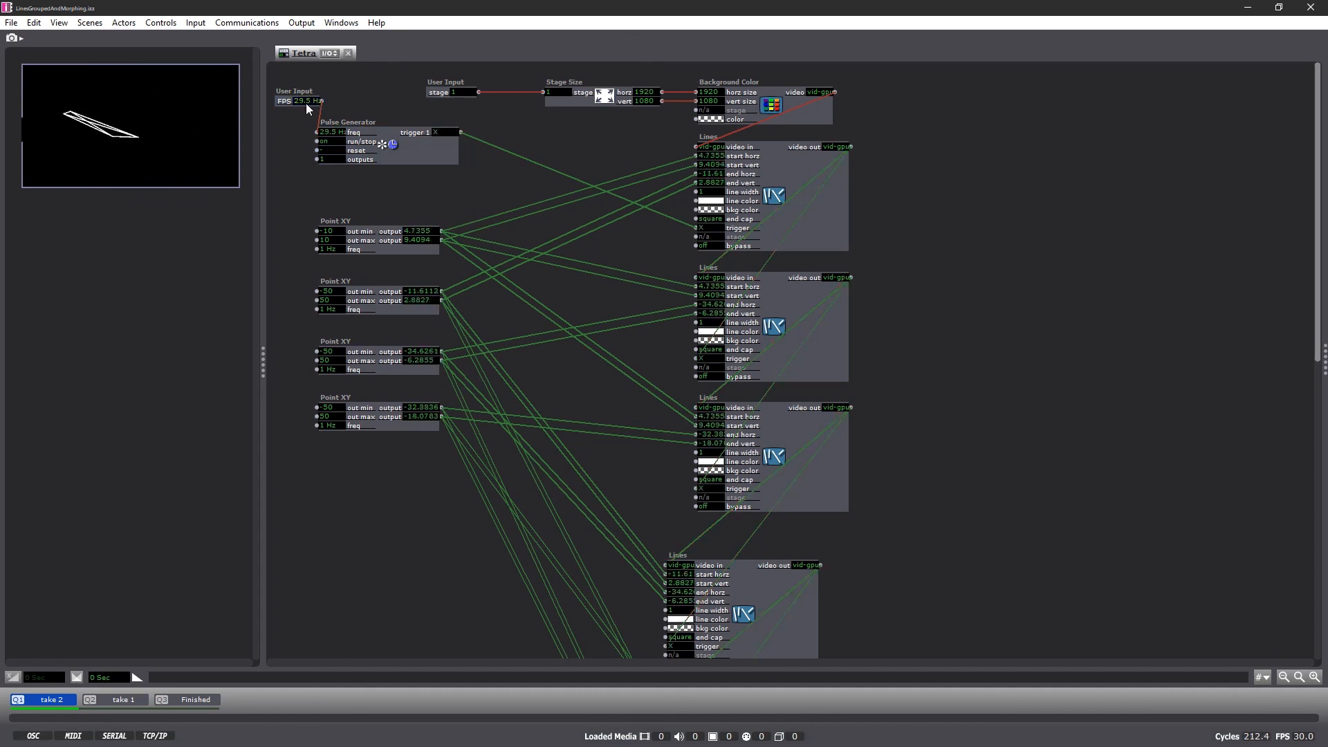
pyautogui.moveTo(297, 102)
pyautogui.mouseDown()
pyautogui.moveTo(296, 128)
pyautogui.moveTo(297, 100)
pyautogui.mouseUp()
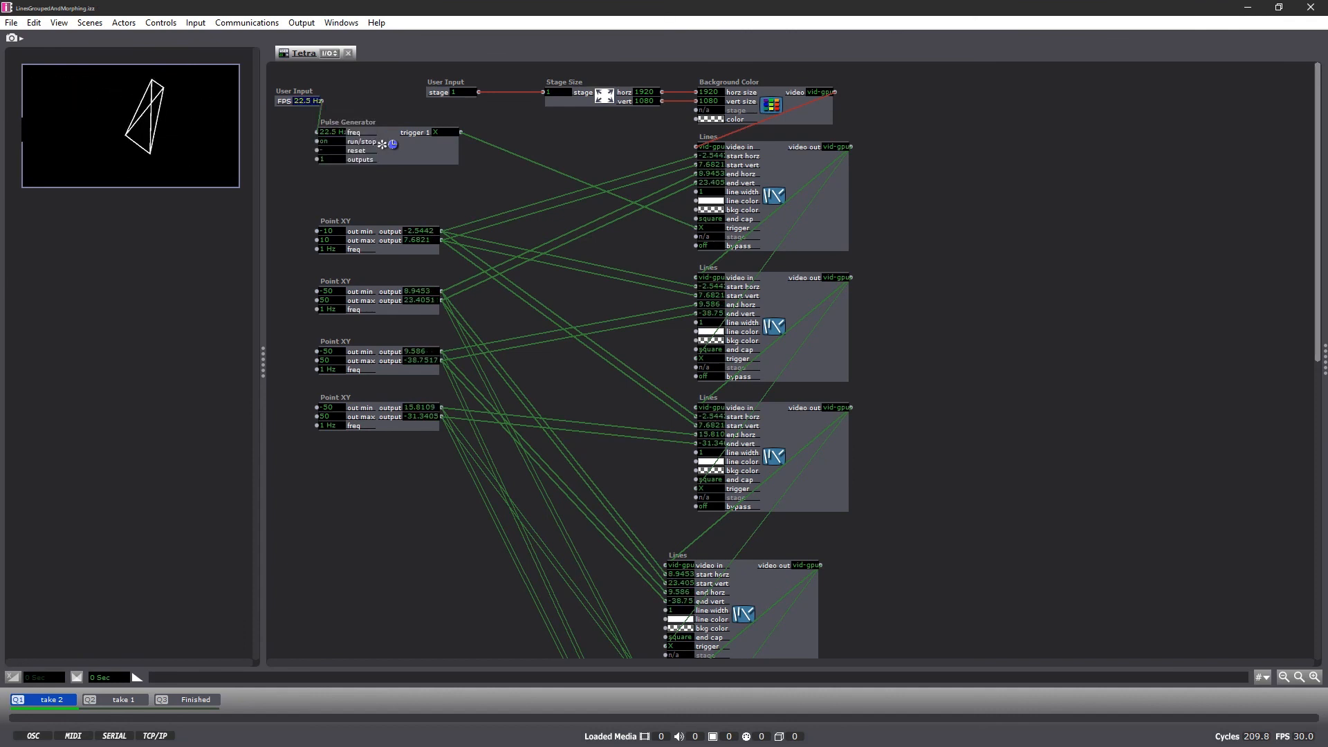
# Change the FPS User Input's data type to Integer with minimum value 1 and maximum value 30.
pyautogui.doubleClick(289, 101)
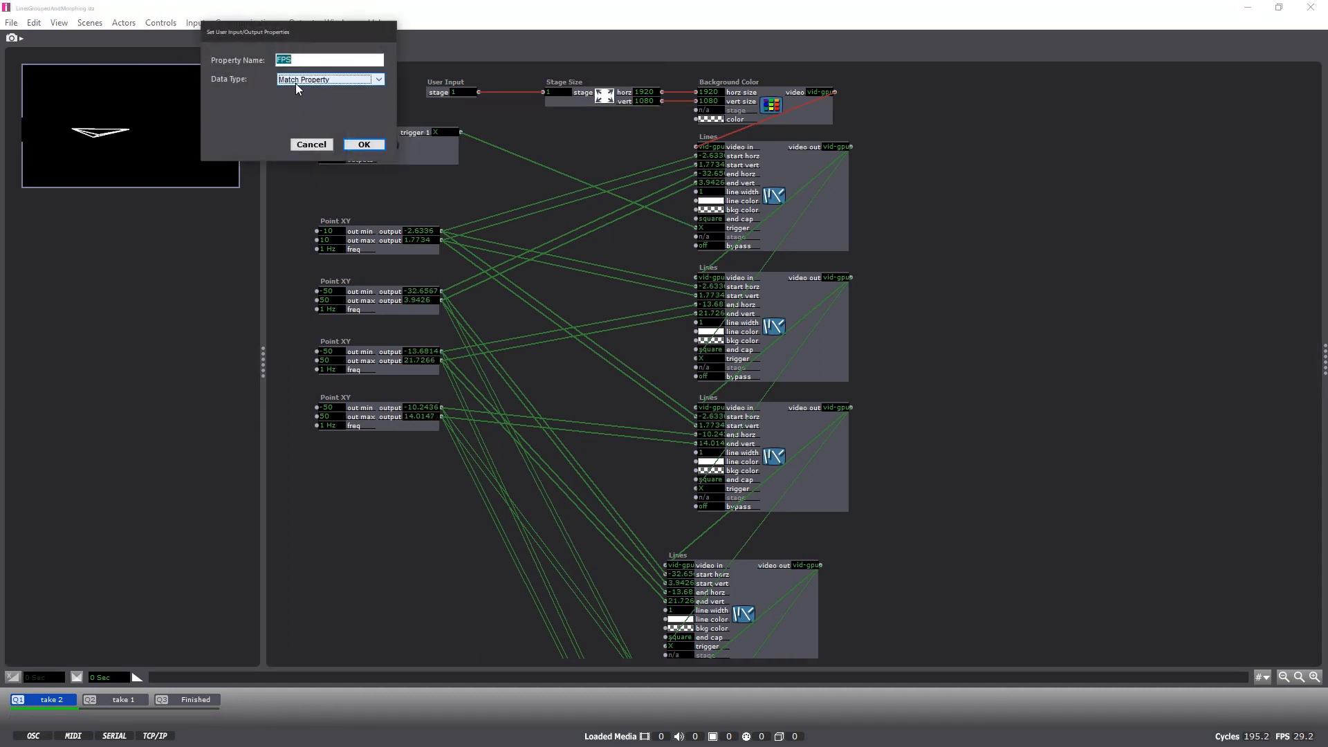
pyautogui.click(296, 83)
pyautogui.click(302, 114)
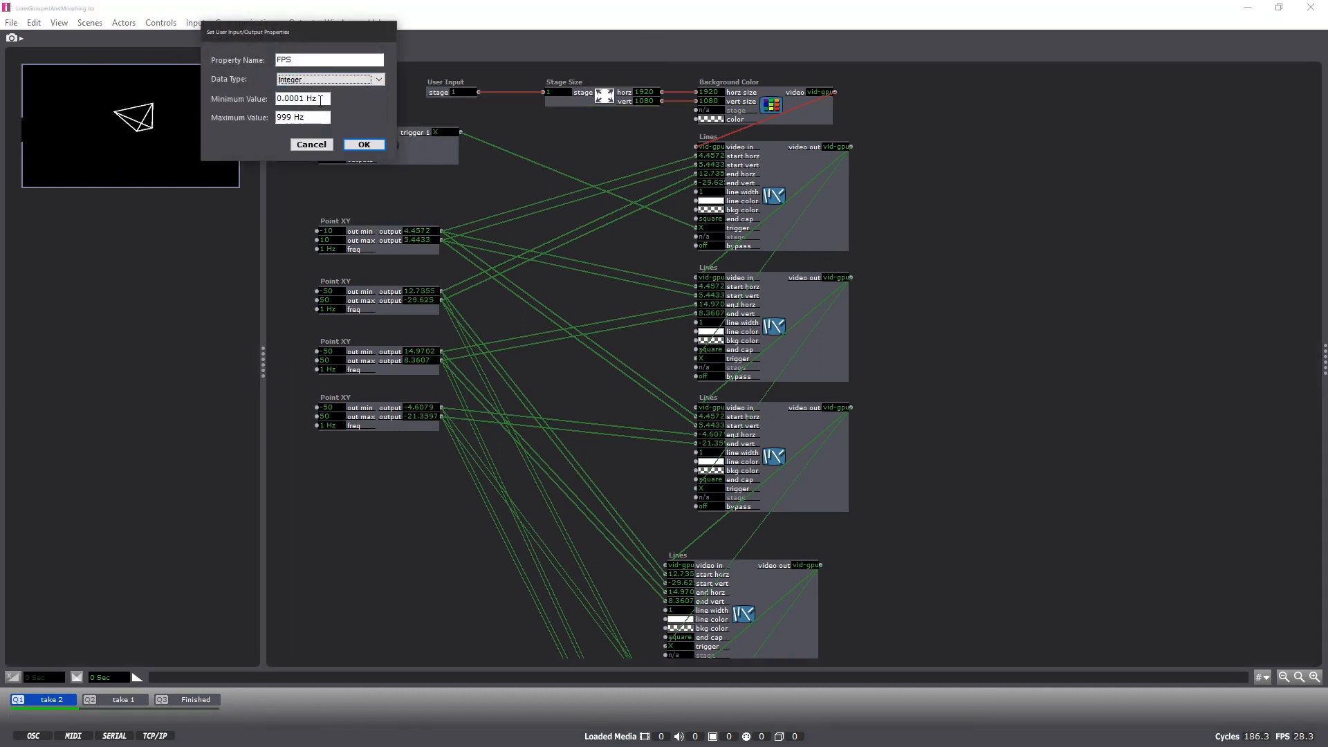
pyautogui.click(320, 101)
pyautogui.write('1')
pyautogui.press('Tab')
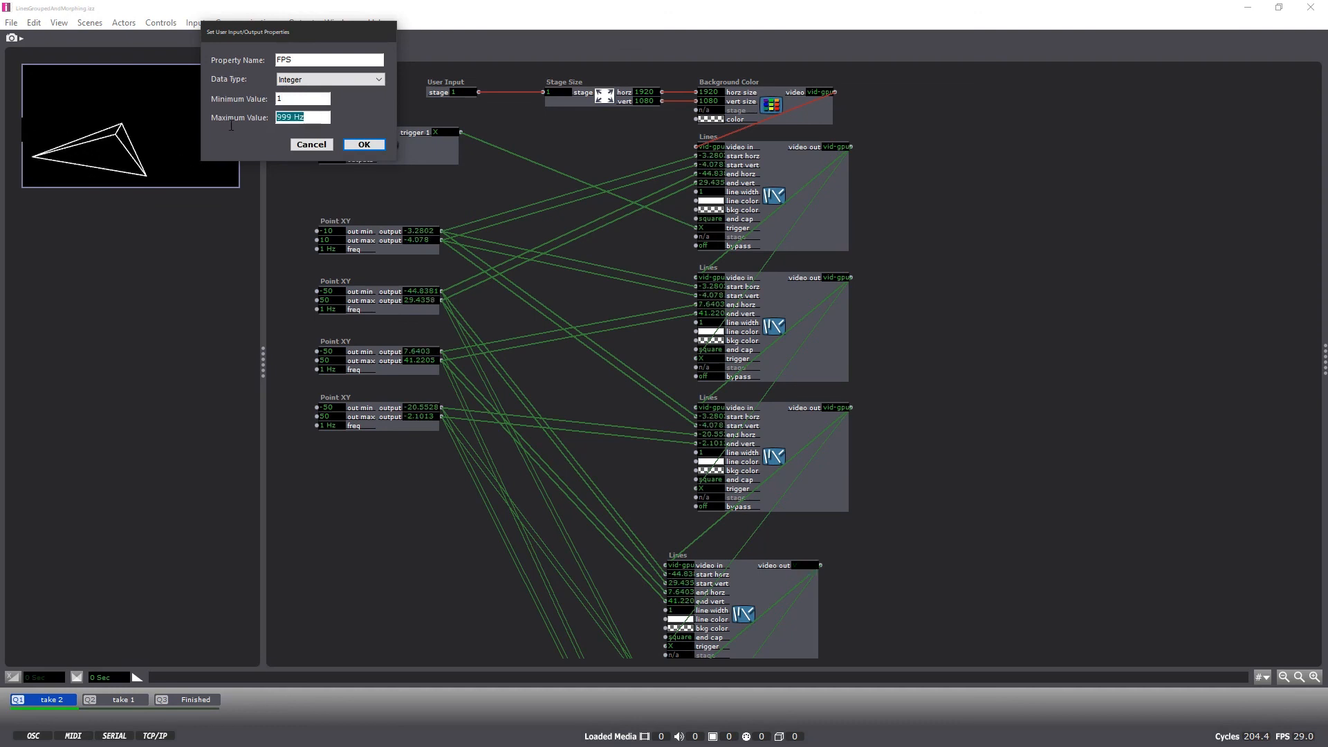
pyautogui.write('30')
pyautogui.press('Return')
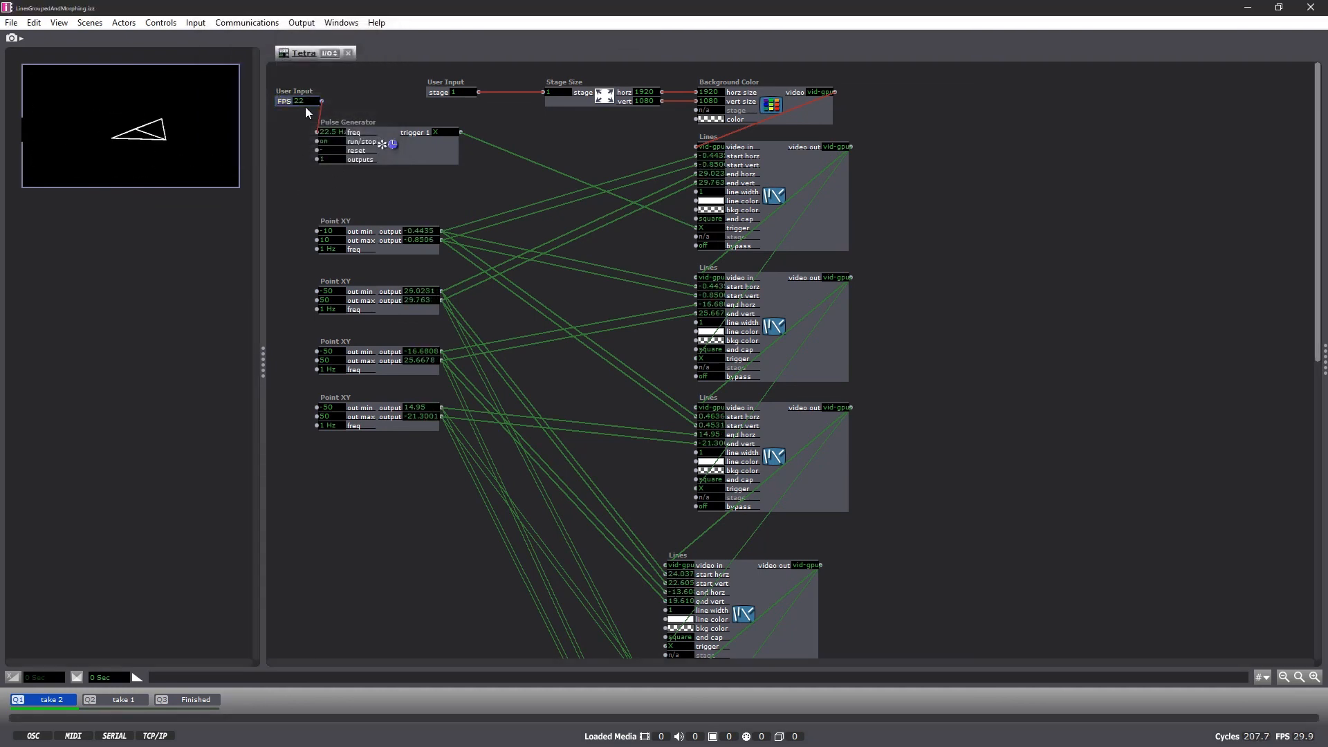
# Test the FPS User Input at 1 and set it to 30.
pyautogui.moveTo(301, 100); pyautogui.dragTo(293, 138)
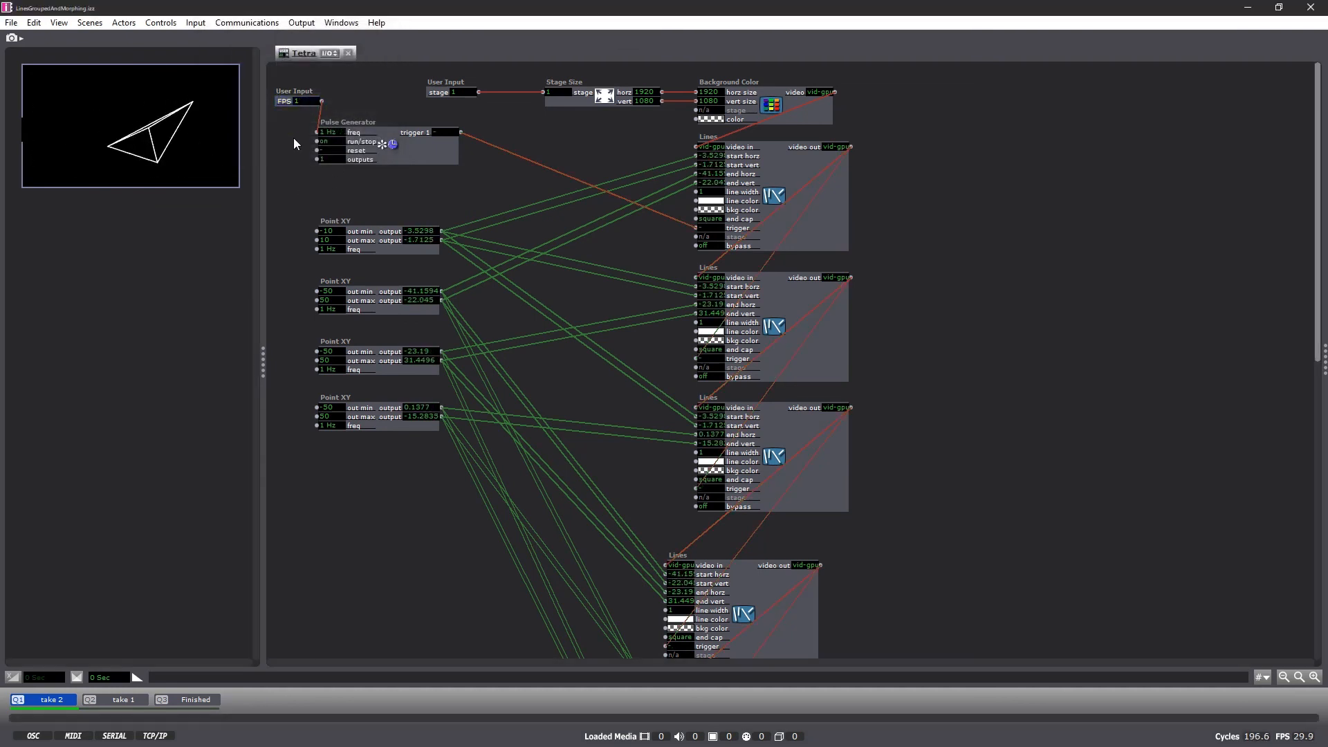
pyautogui.click(306, 103)
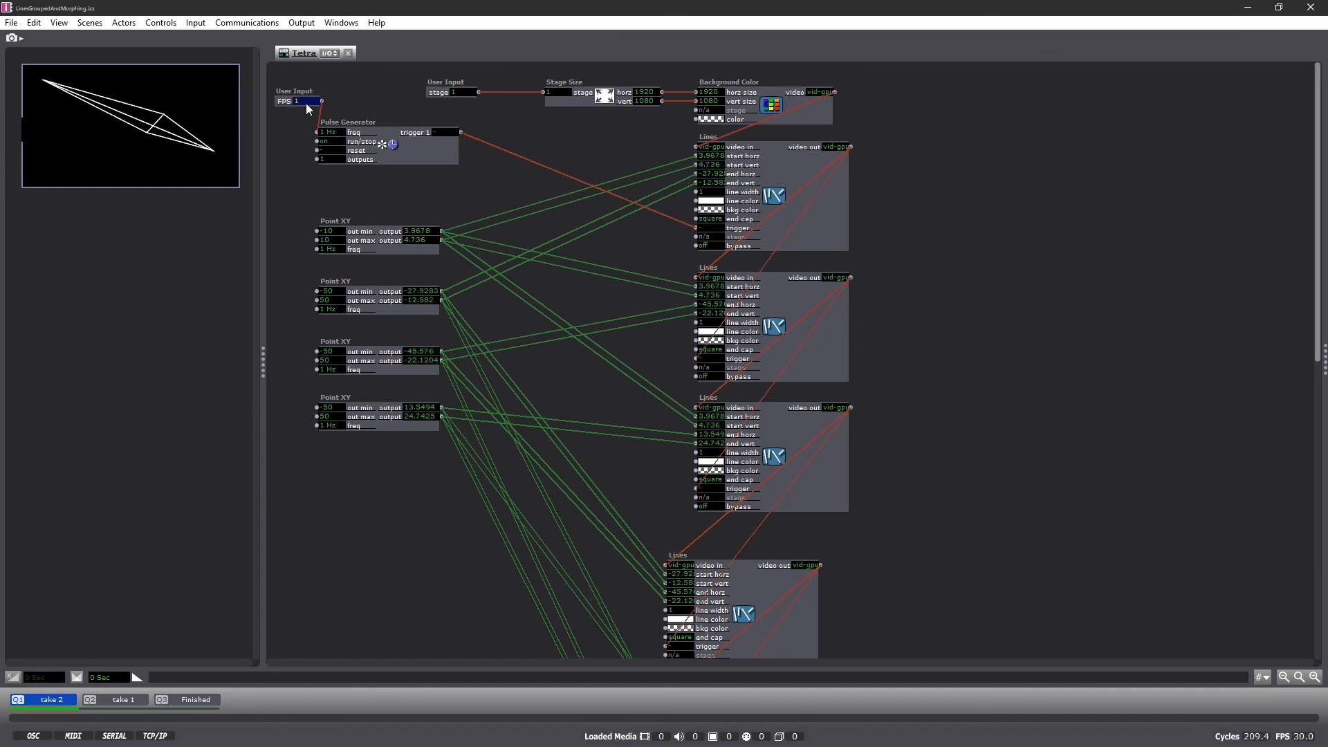
pyautogui.write('30')
pyautogui.press('Return')
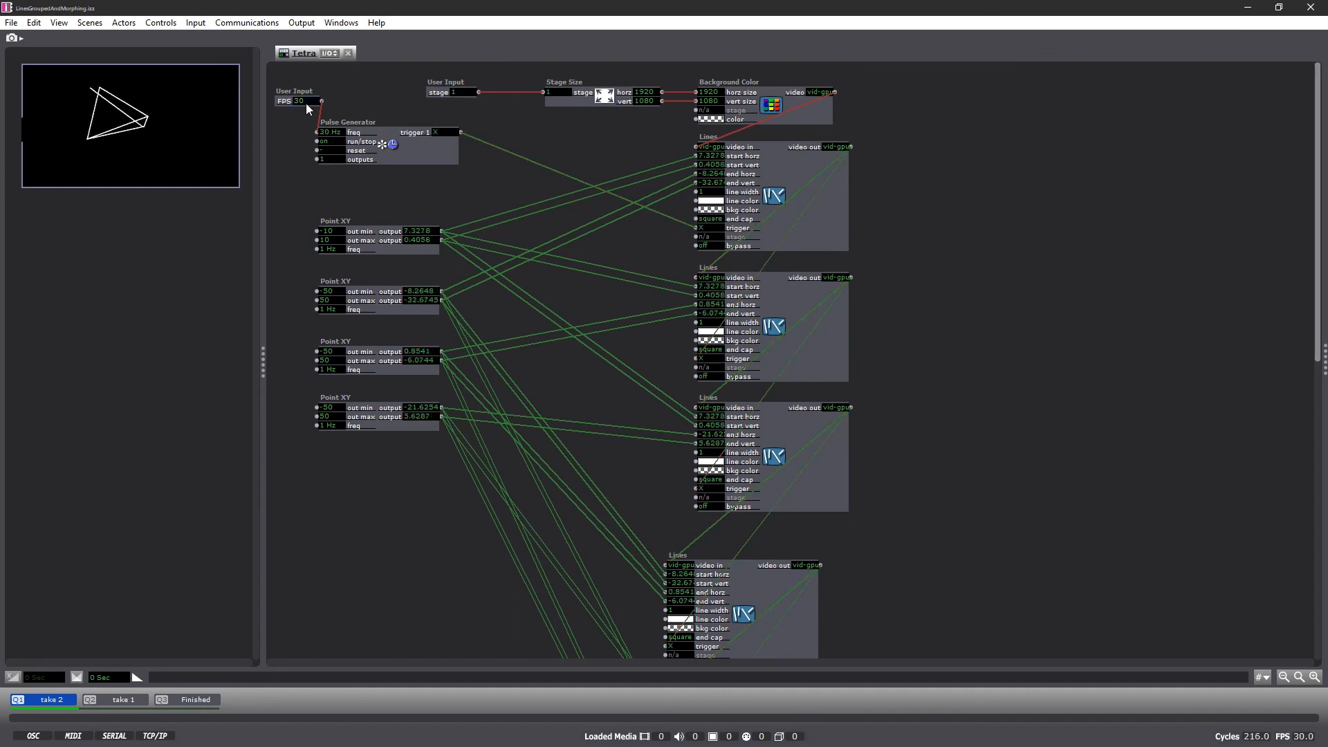
# Move the FPS User Input beside the Pulse Generator and shift the four Point XY actors closer to the Lines actors.
pyautogui.moveTo(282, 103); pyautogui.dragTo(269, 126)
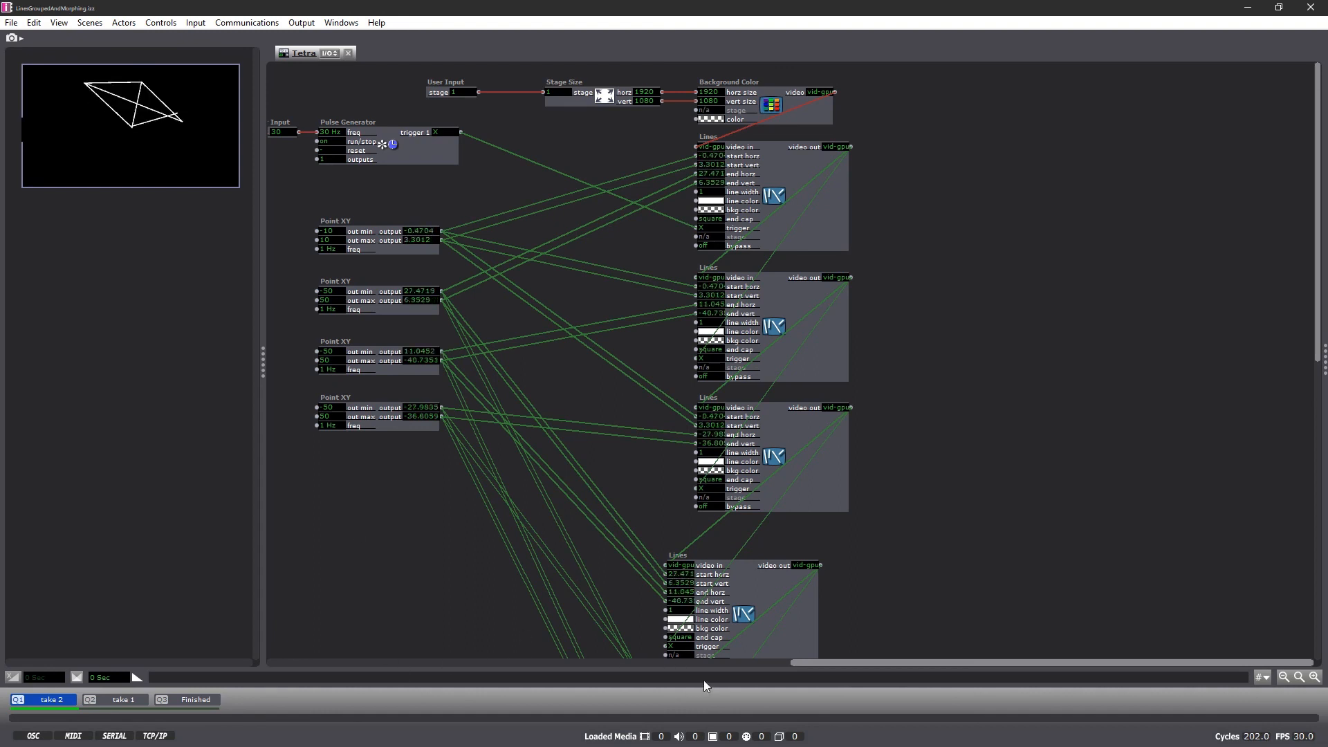
pyautogui.click(580, 659)
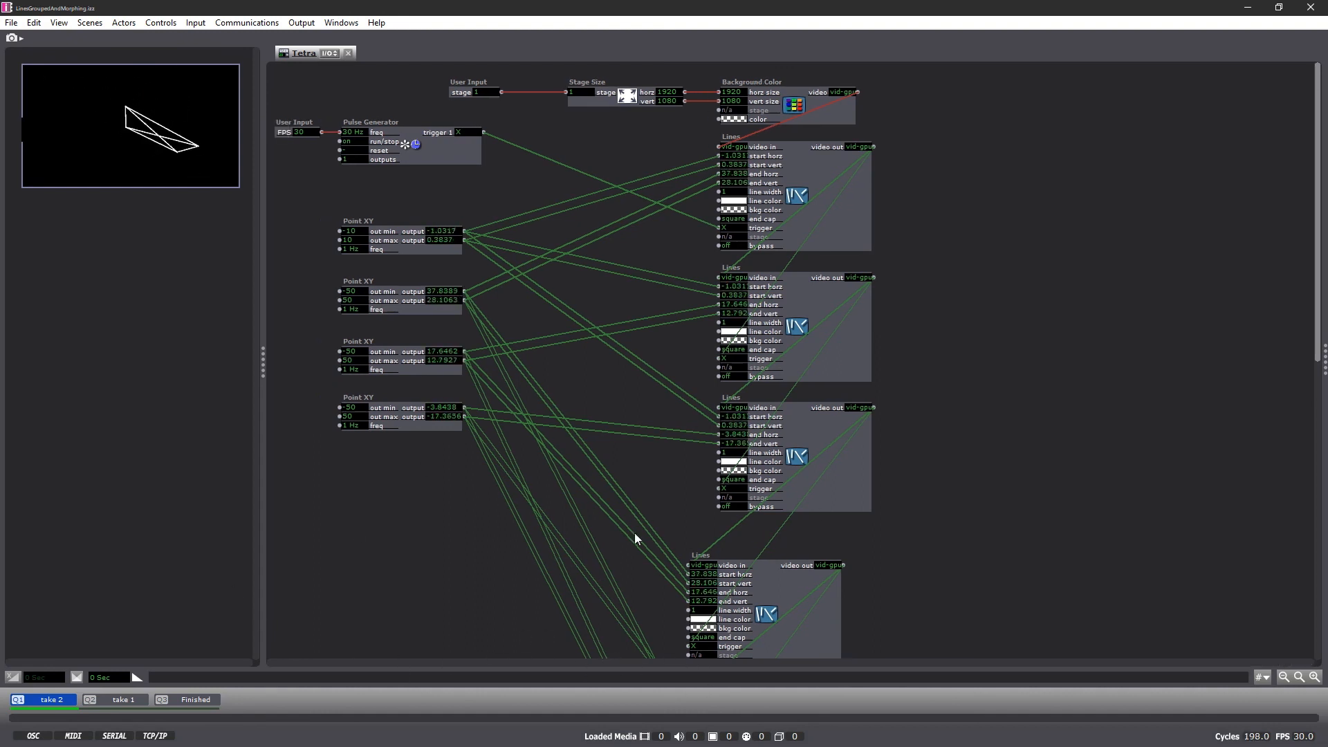
pyautogui.moveTo(470, 462); pyautogui.dragTo(521, 251)
# Add three User Input actors and connect them to the out min, out max and freq of the first Point XY.
pyautogui.doubleClick(308, 249)
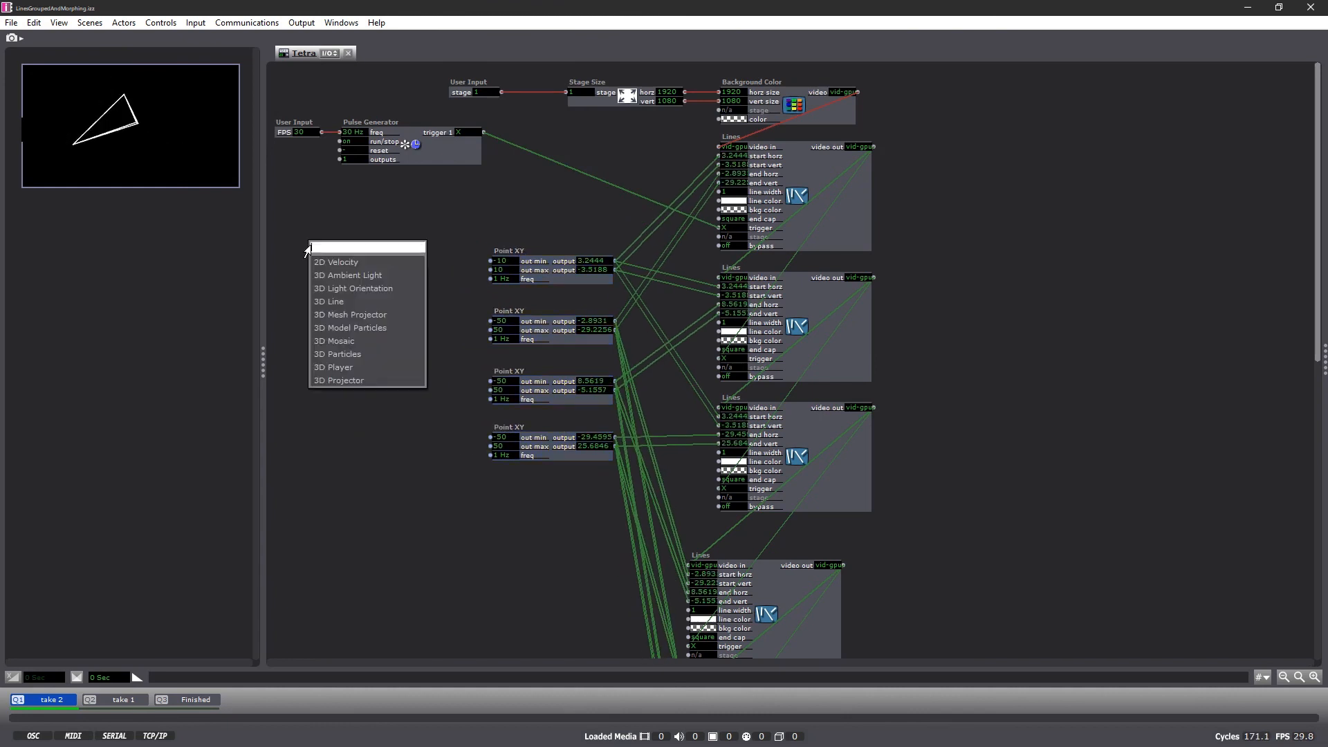
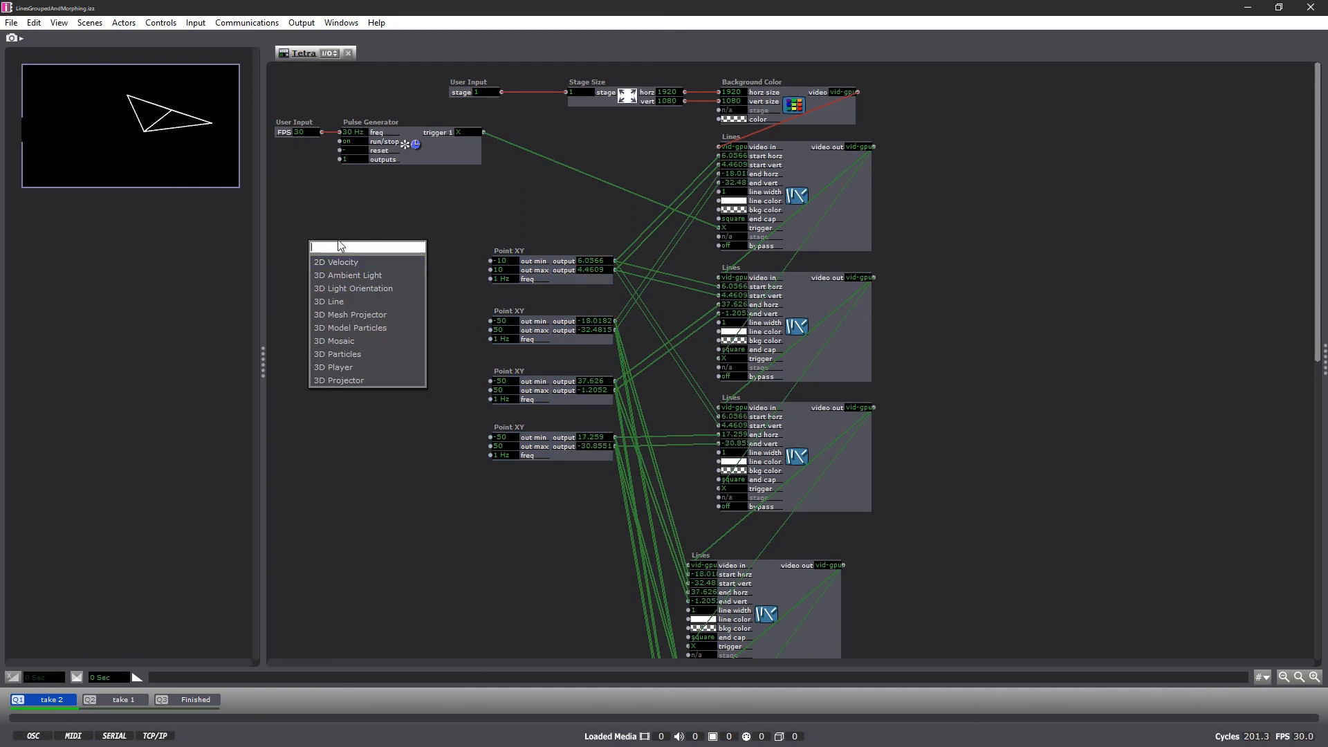
pyautogui.write('user')
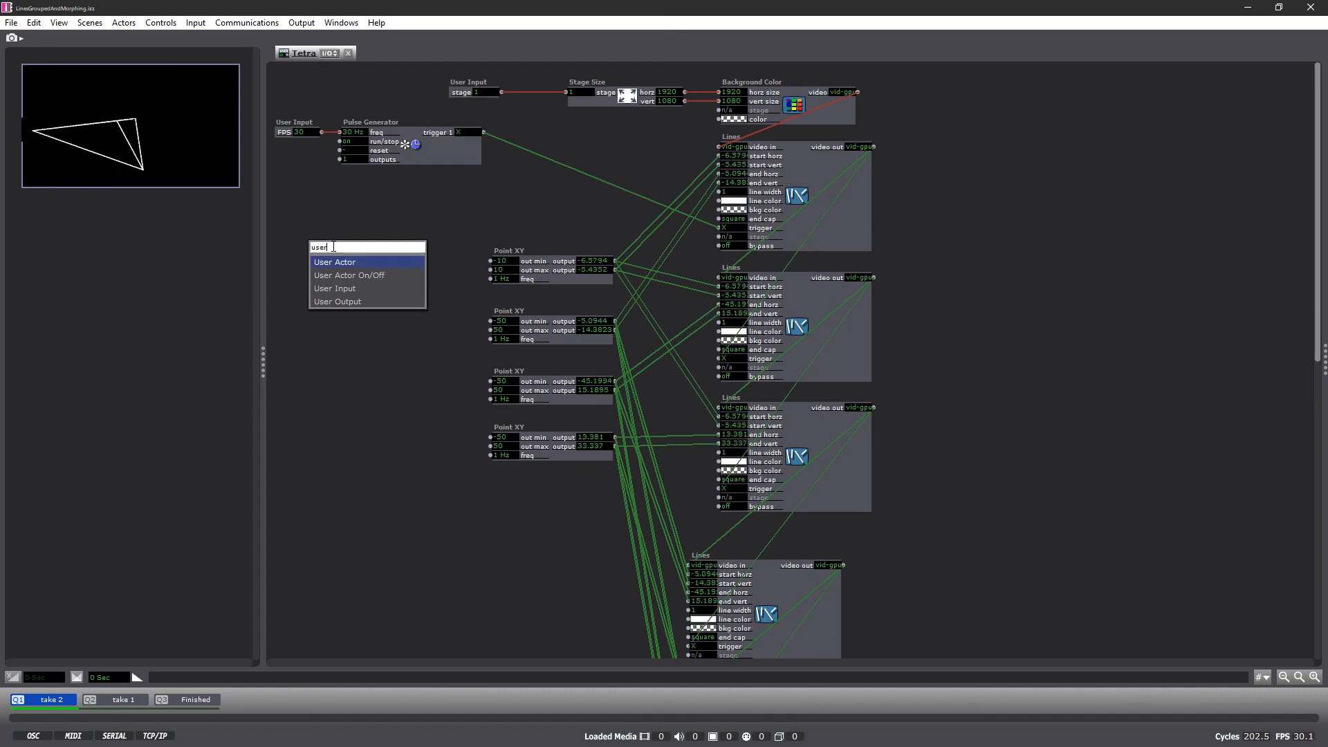
pyautogui.click(343, 288)
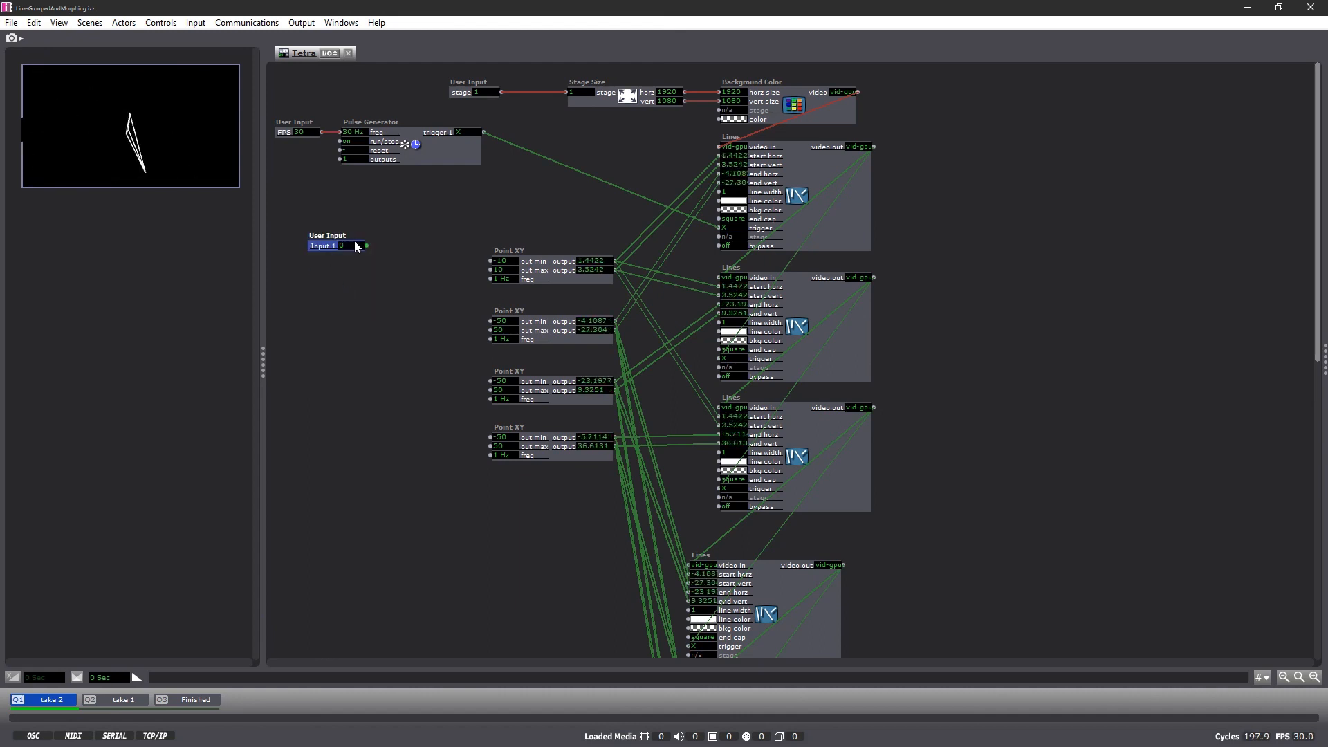
pyautogui.moveTo(367, 246); pyautogui.dragTo(482, 260)
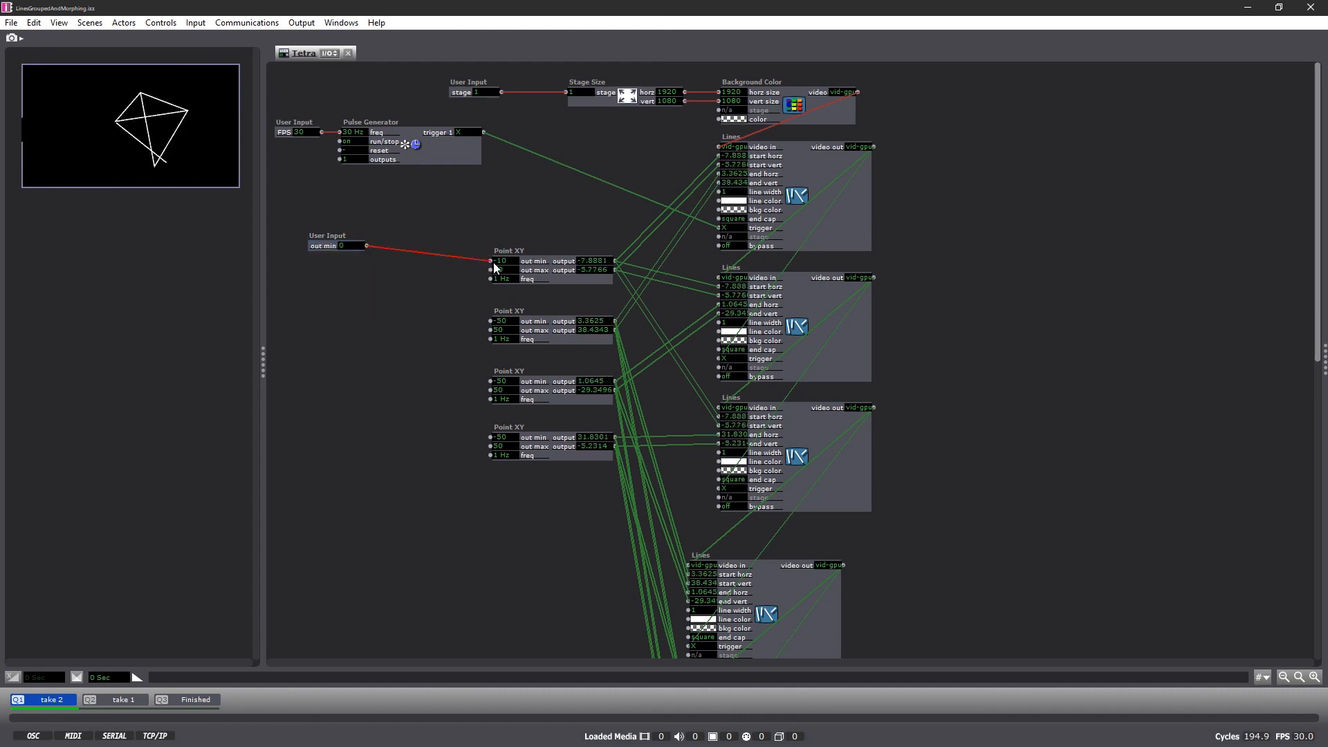
pyautogui.moveTo(324, 247); pyautogui.dragTo(490, 270)
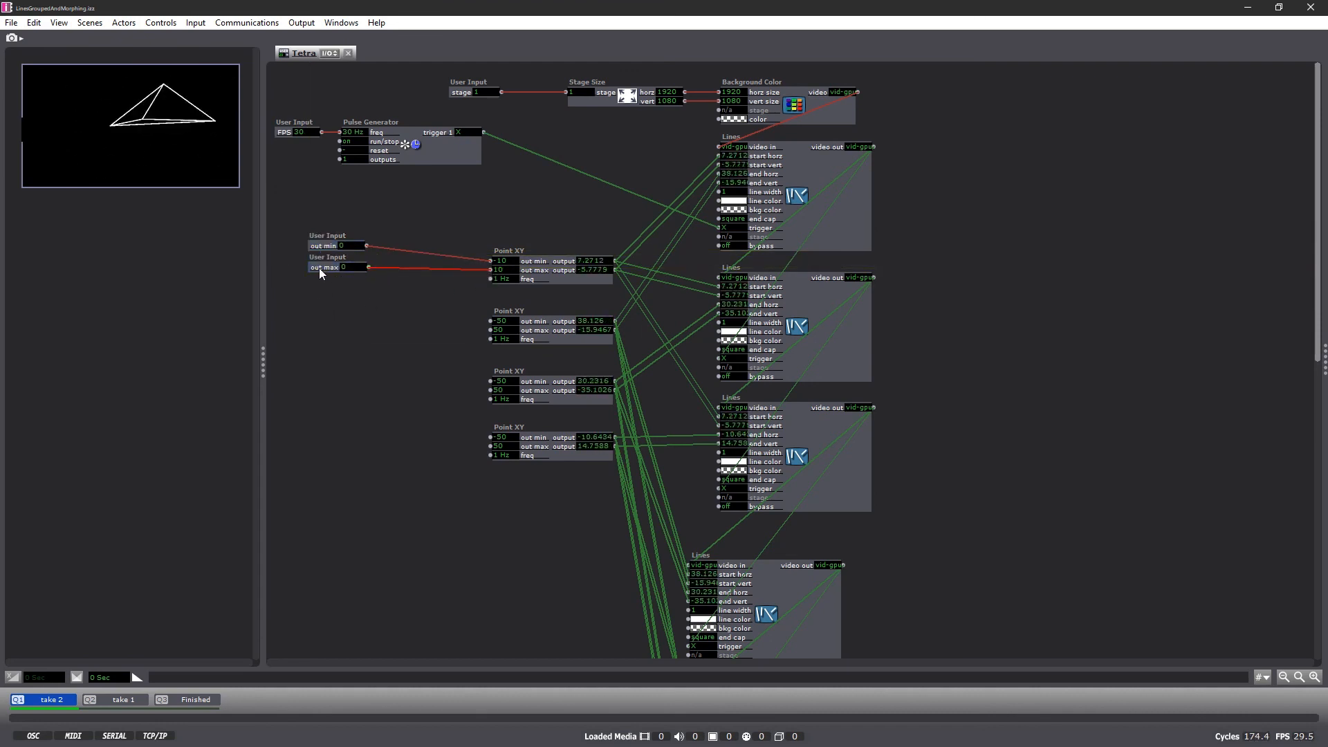
pyautogui.moveTo(320, 268); pyautogui.dragTo(308, 286)
pyautogui.moveTo(471, 274); pyautogui.dragTo(489, 278)
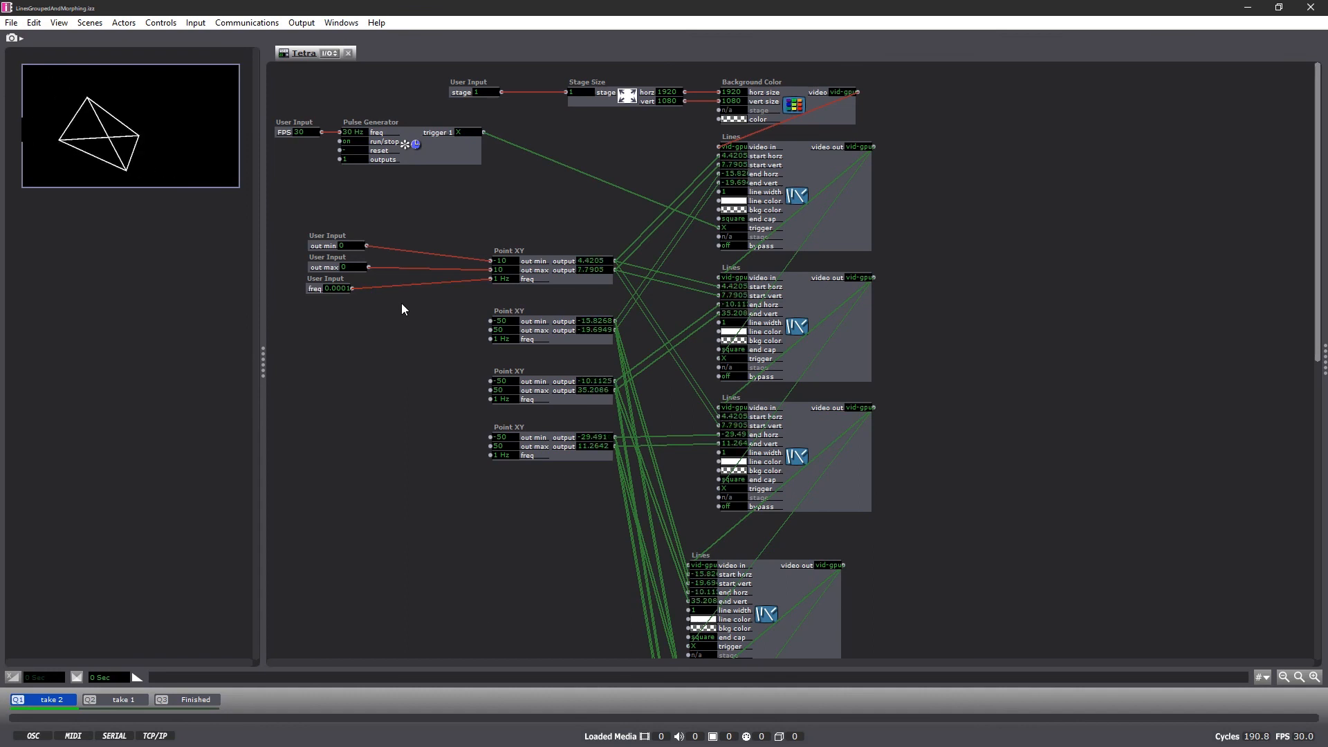
# Rename the first Point XY's User Inputs as 1 out min, 1 out max and 1 freq, and select all three.
pyautogui.doubleClick(320, 246)
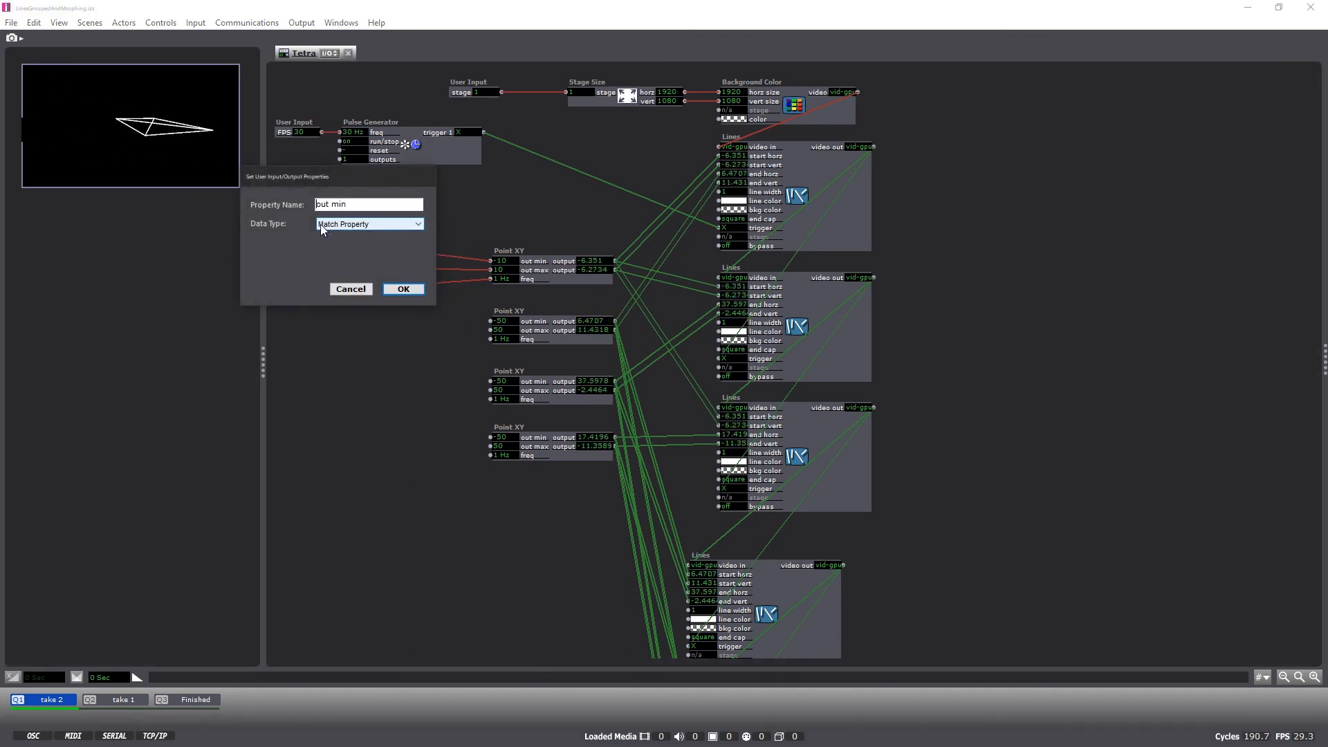
pyautogui.write('1')
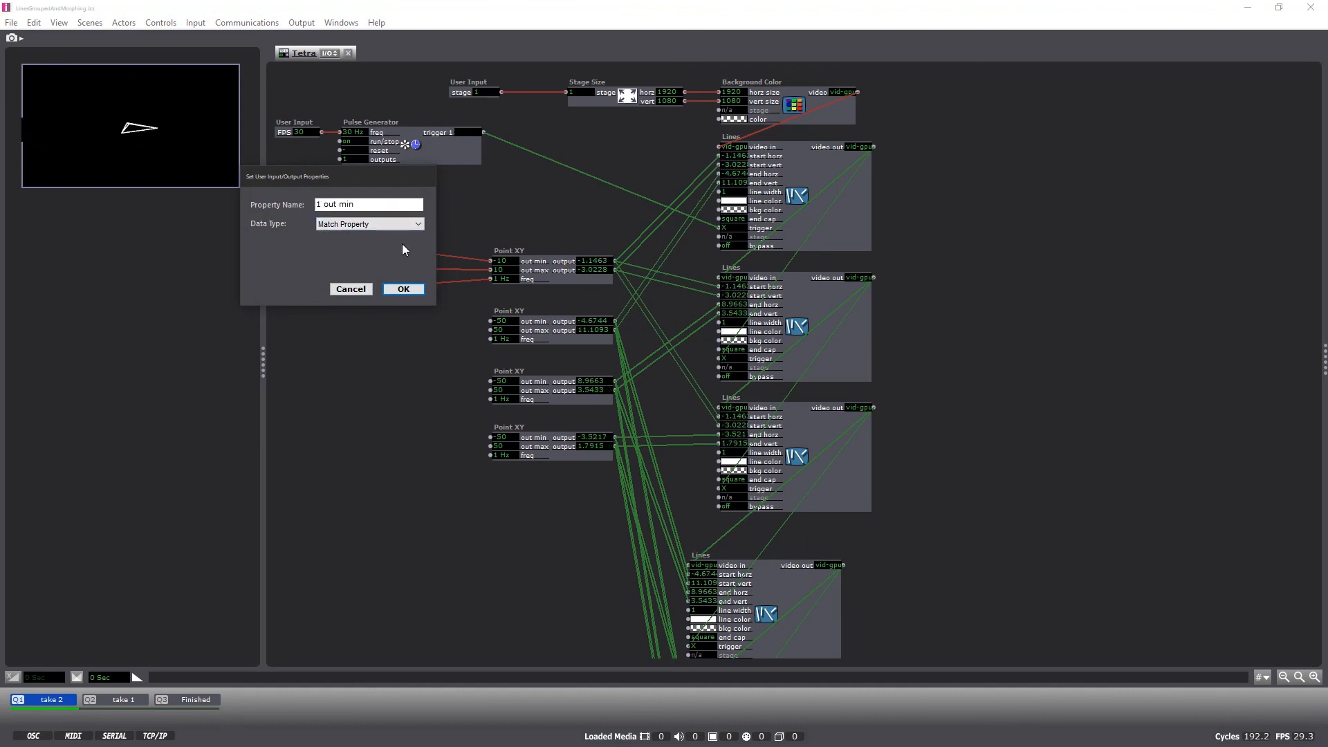
pyautogui.click(403, 286)
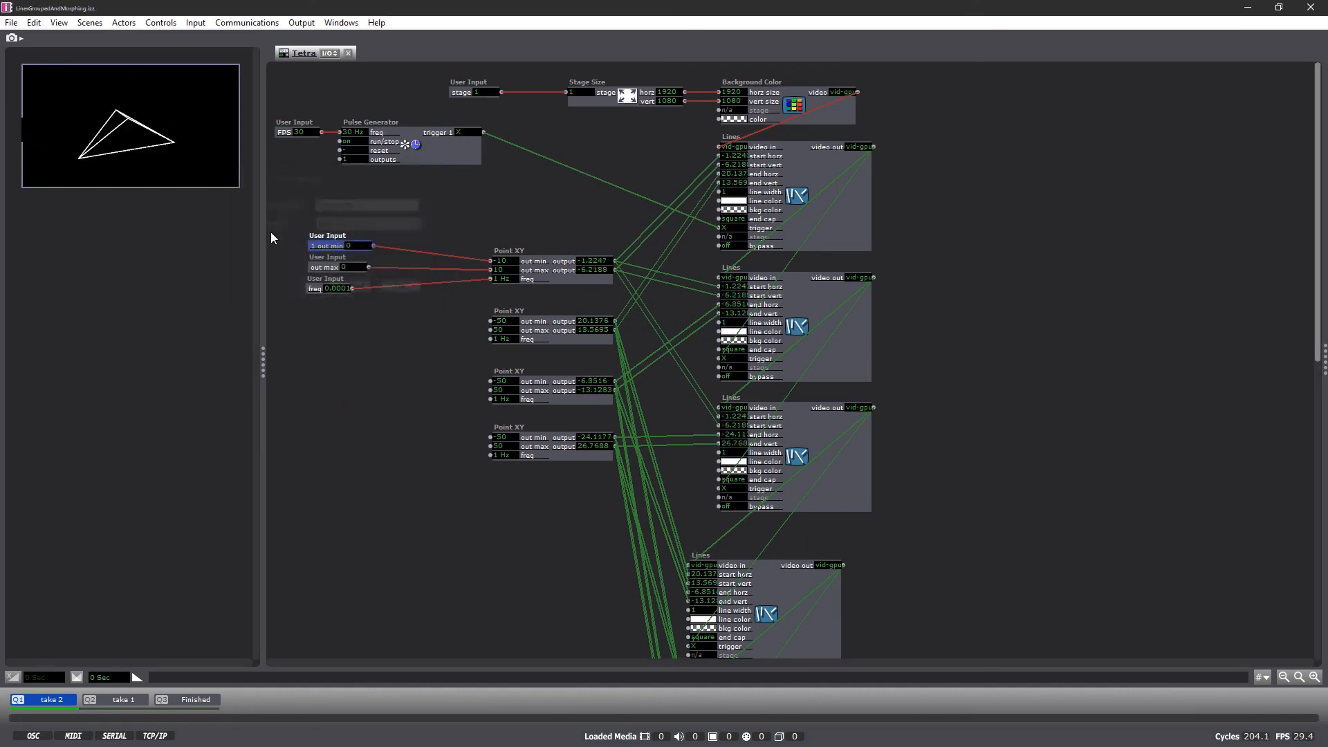
pyautogui.doubleClick(315, 265)
pyautogui.click(323, 228)
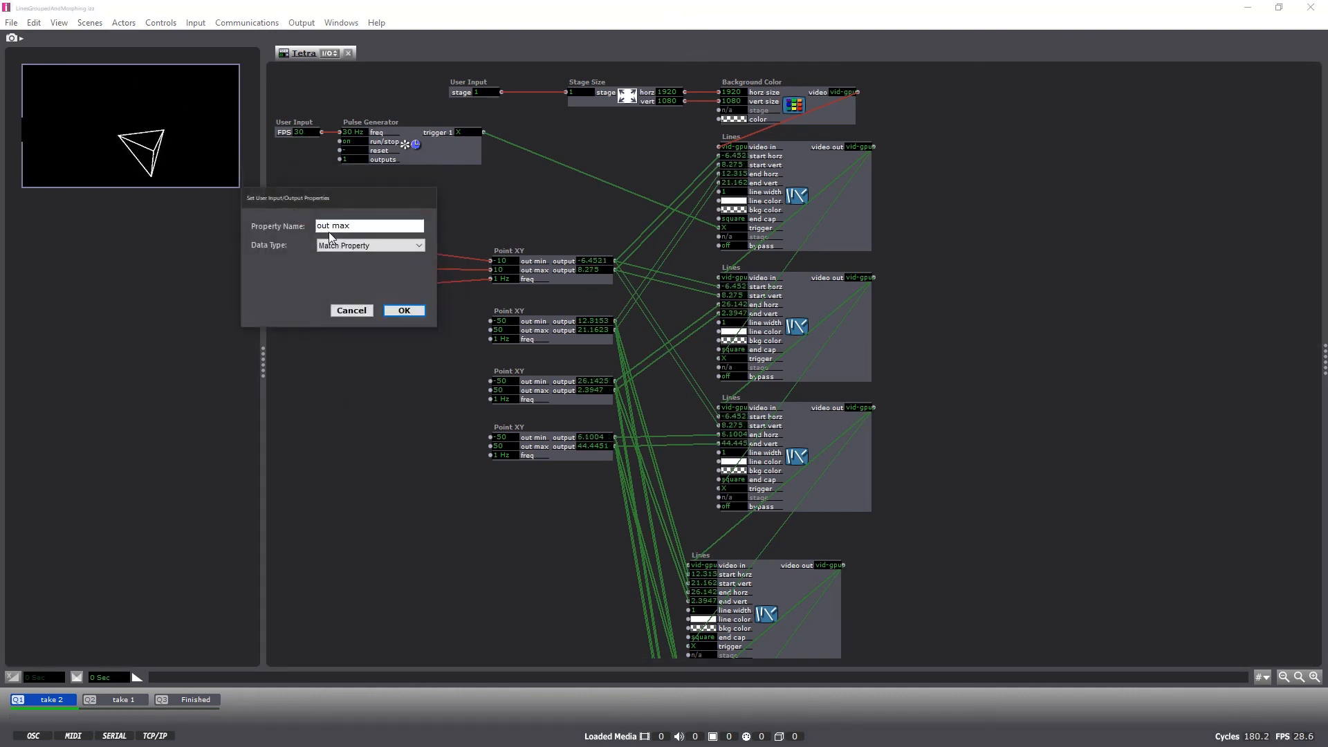
pyautogui.write('1')
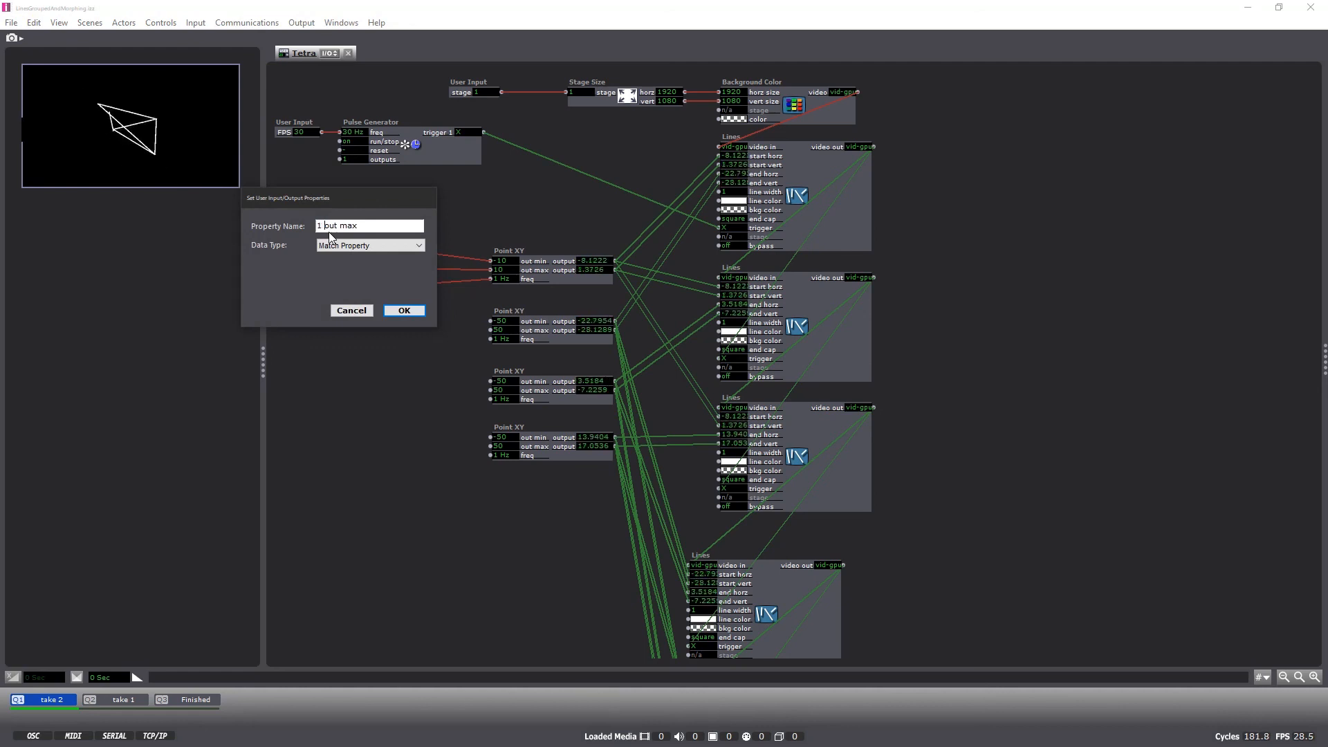
pyautogui.click(387, 311)
pyautogui.doubleClick(313, 290)
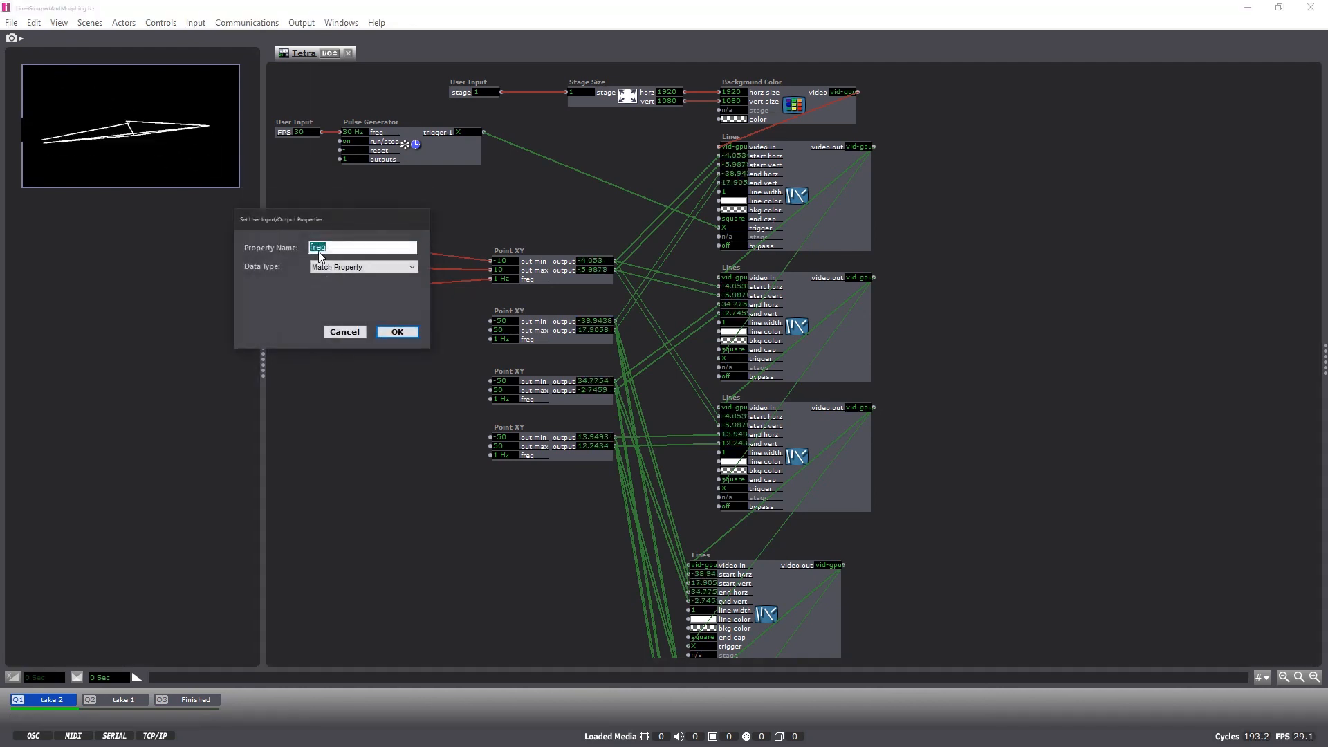
pyautogui.press('Left')
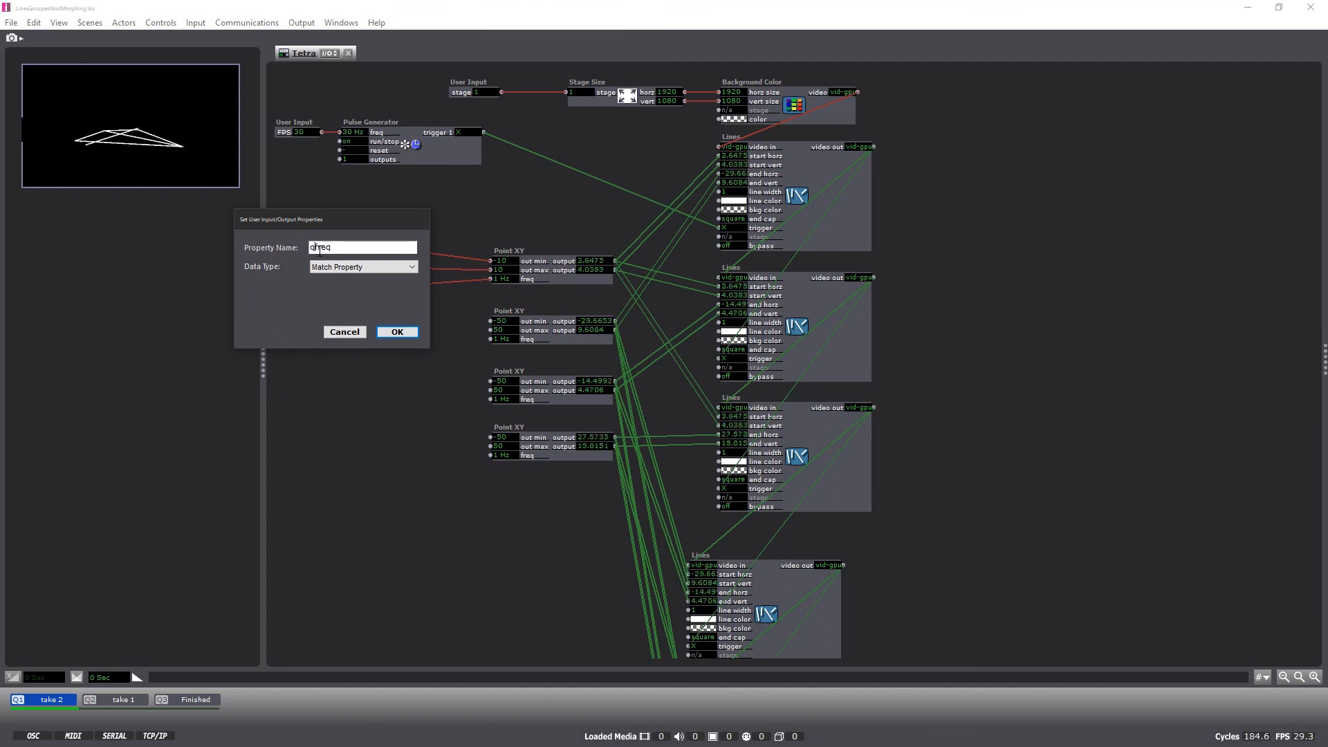
pyautogui.click(391, 332)
pyautogui.moveTo(380, 321); pyautogui.dragTo(317, 210)
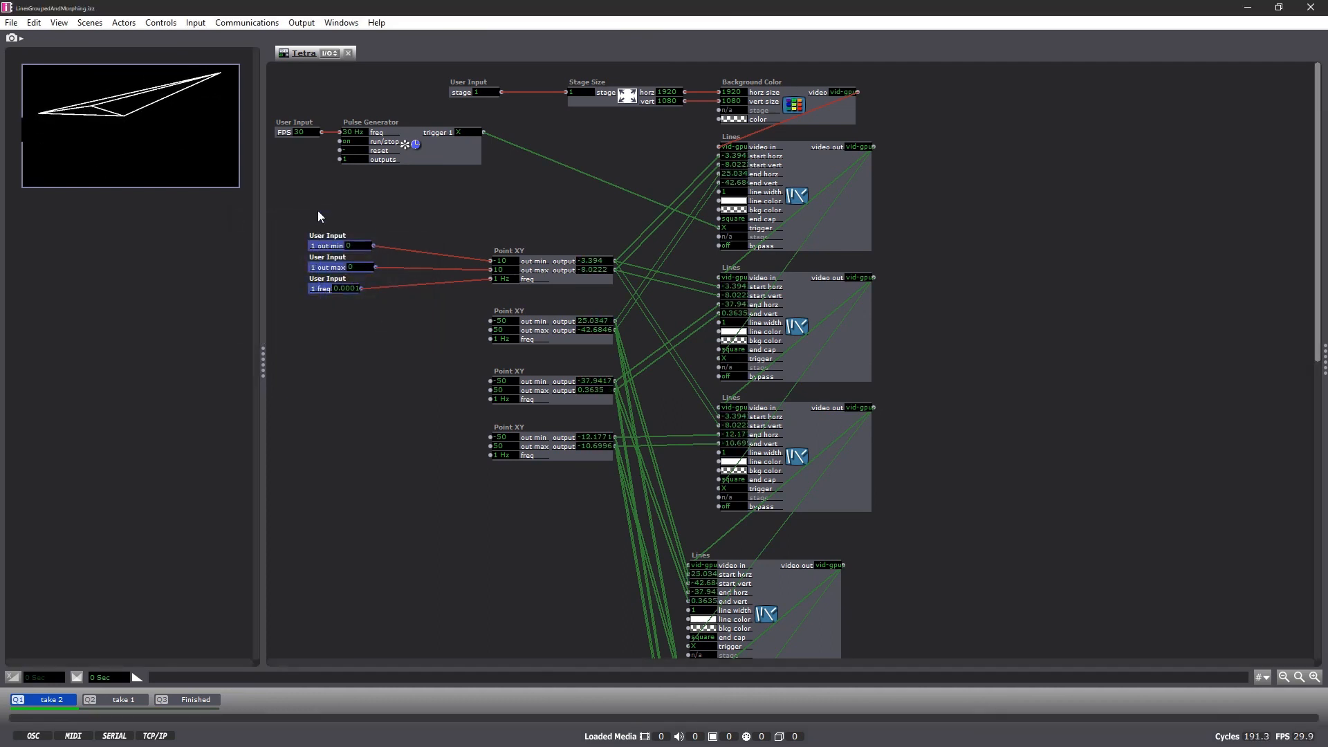
pyautogui.hotkey('ctrl', 'd')
pyautogui.moveTo(329, 255); pyautogui.dragTo(314, 323)
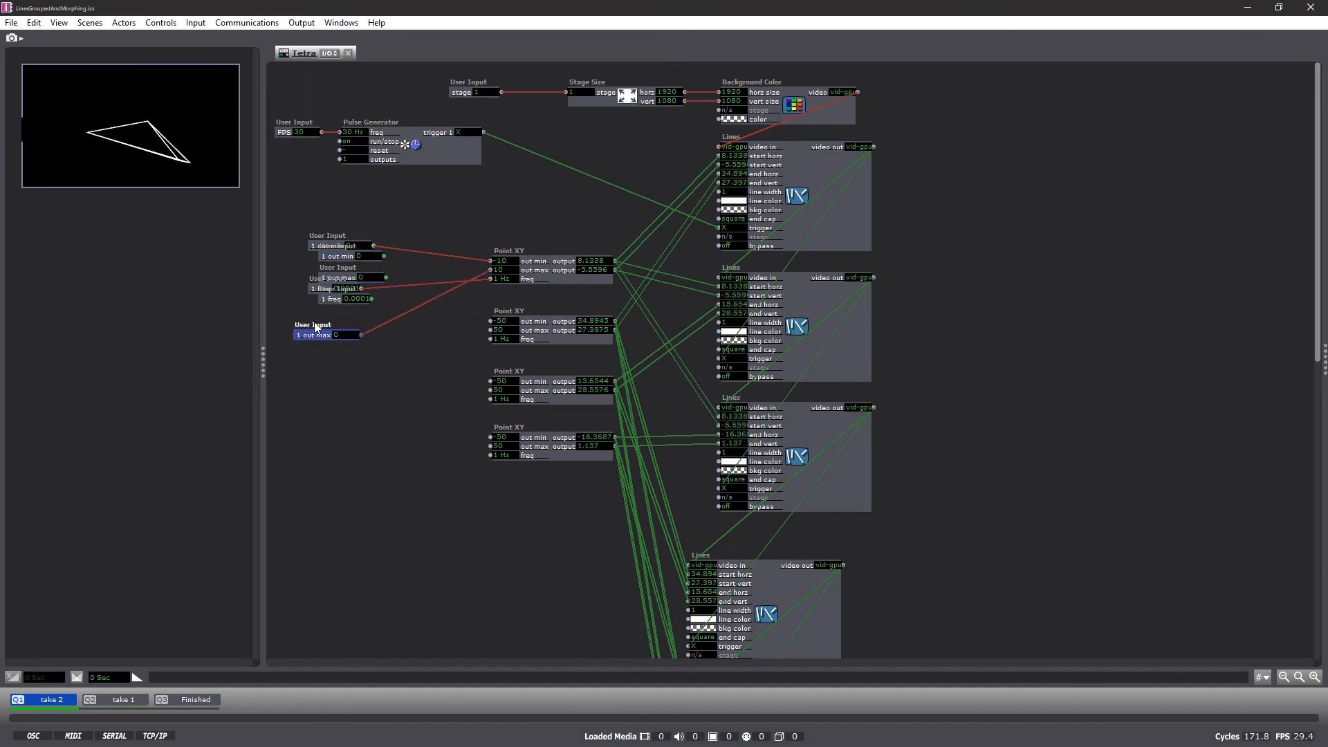
pyautogui.hotkey('ctrl', 'z')
pyautogui.hotkey('ctrl', 'z')
# Duplicate the three selected User Inputs and connect the copies to the second Point XY's out min, out max and freq.
pyautogui.hotkey('ctrl', 'd')
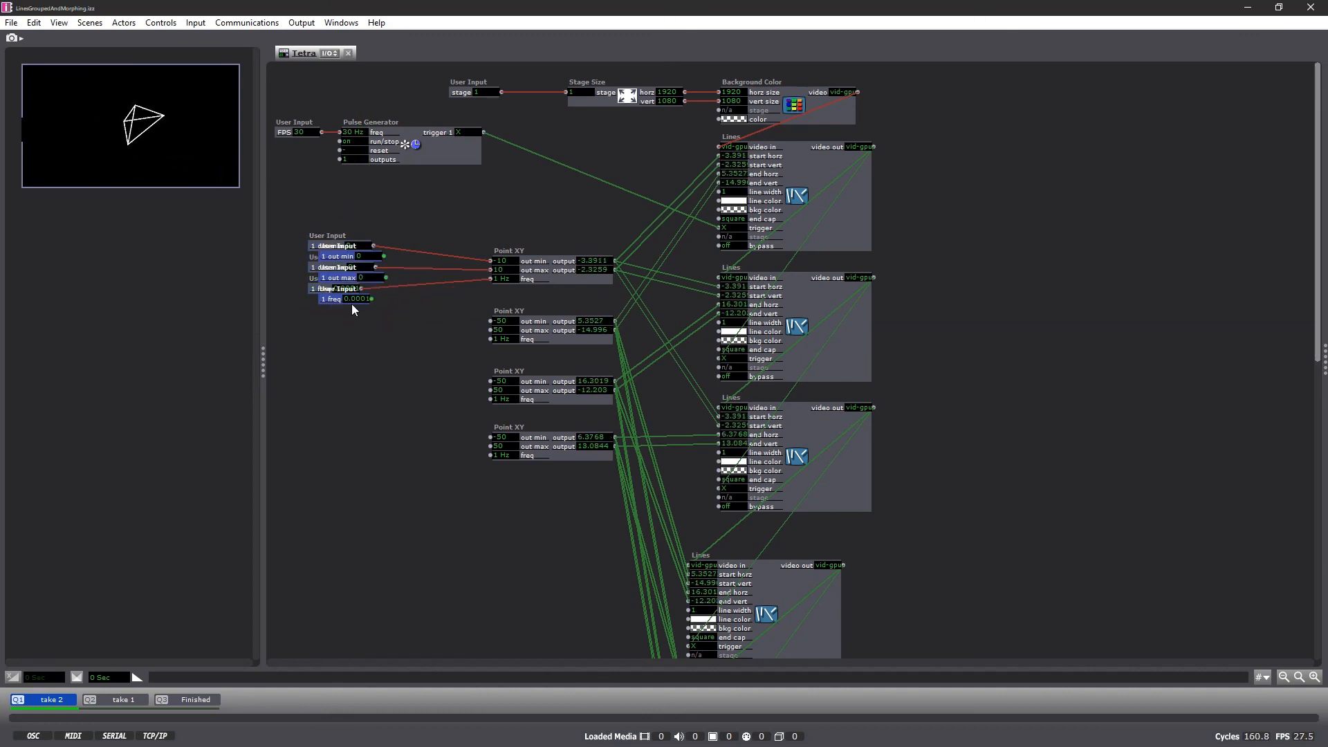
pyautogui.moveTo(342, 297); pyautogui.dragTo(329, 357)
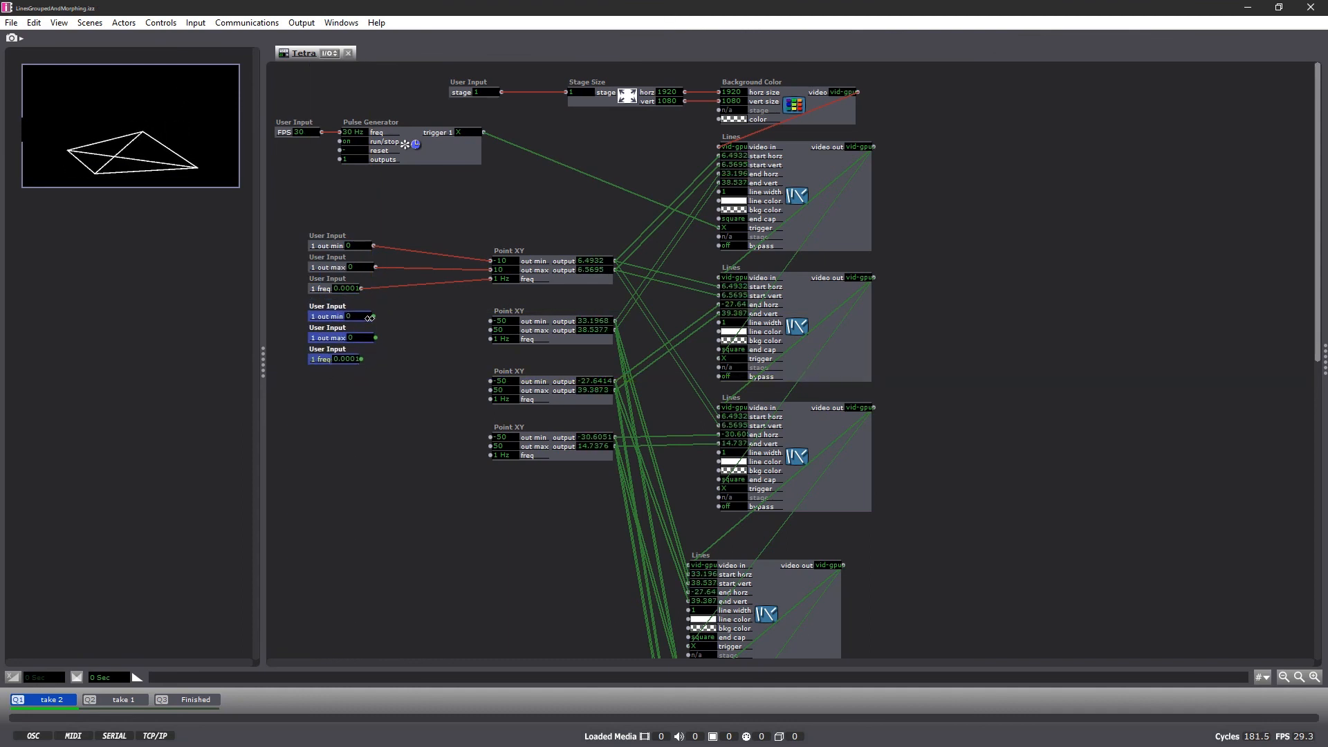
pyautogui.moveTo(374, 316); pyautogui.dragTo(492, 331)
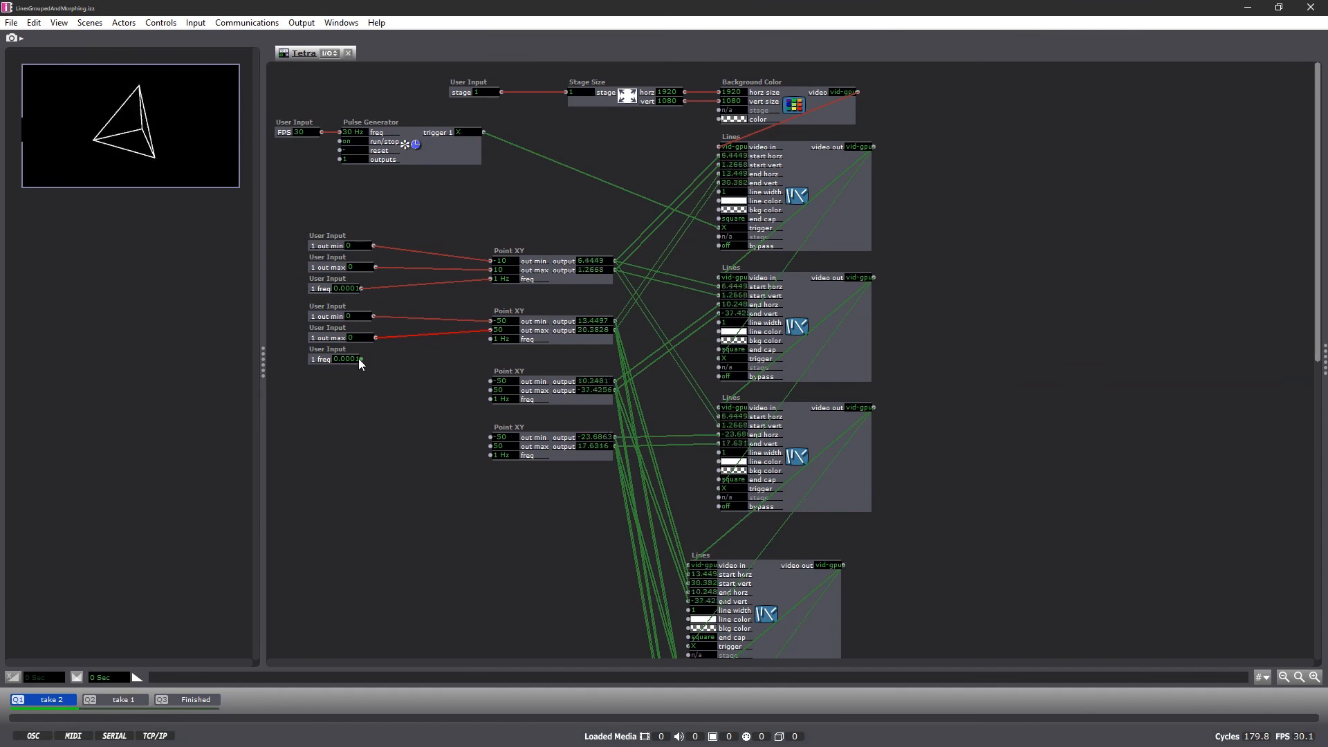
pyautogui.moveTo(361, 359); pyautogui.dragTo(490, 339)
# Duplicate all six Point XY User Inputs and place the copies in line below the originals.
pyautogui.moveTo(396, 393); pyautogui.dragTo(391, 425)
pyautogui.hotkey('ctrl', 'd')
pyautogui.hotkey('ctrl', 'z')
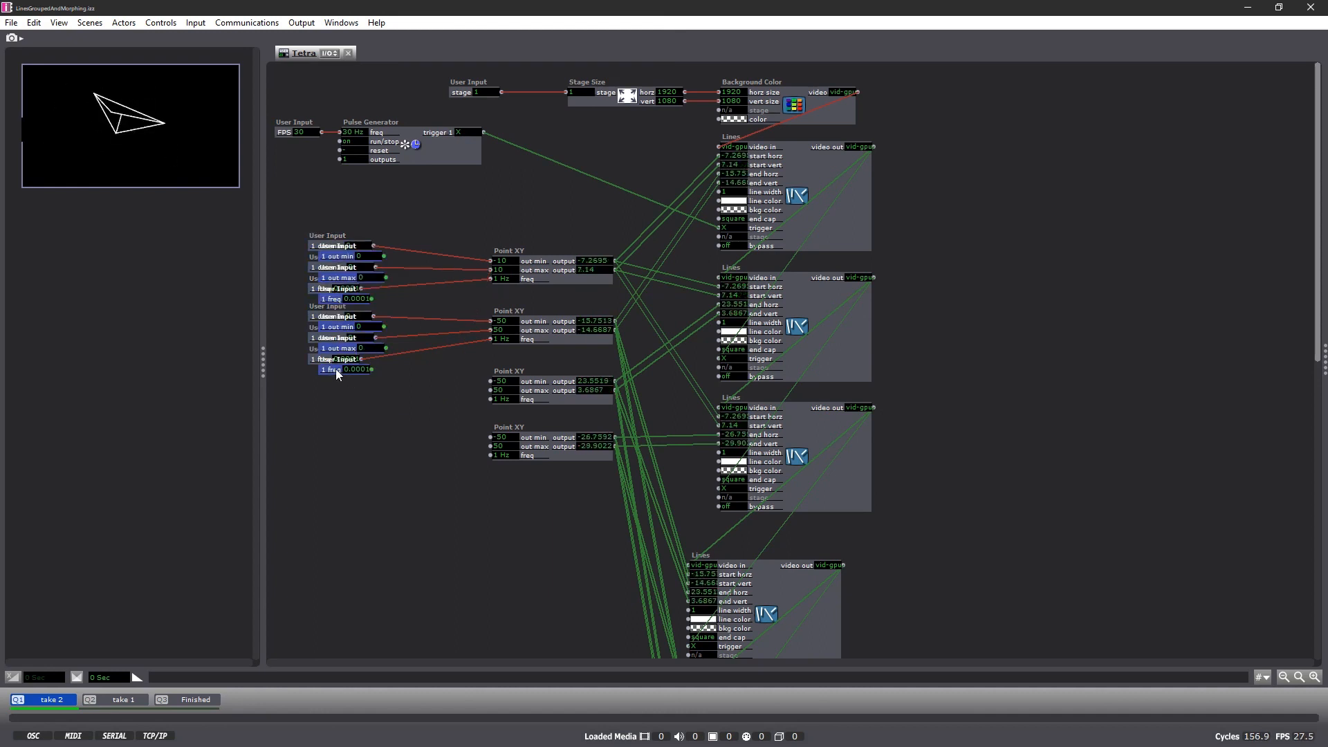
pyautogui.moveTo(335, 369); pyautogui.dragTo(323, 516)
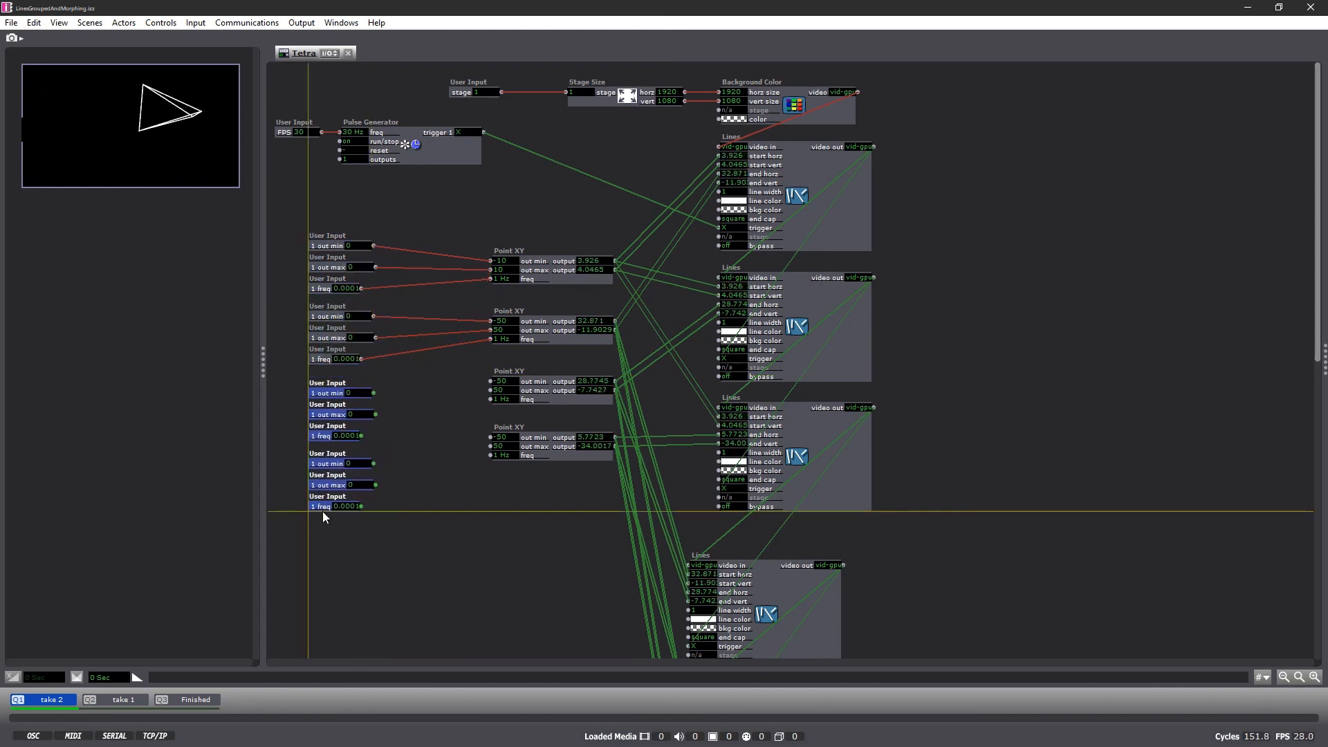
pyautogui.click(410, 428)
# Connect the next three User Inputs to the out min, out max and freq of the third Point XY.
pyautogui.moveTo(374, 393); pyautogui.dragTo(489, 381)
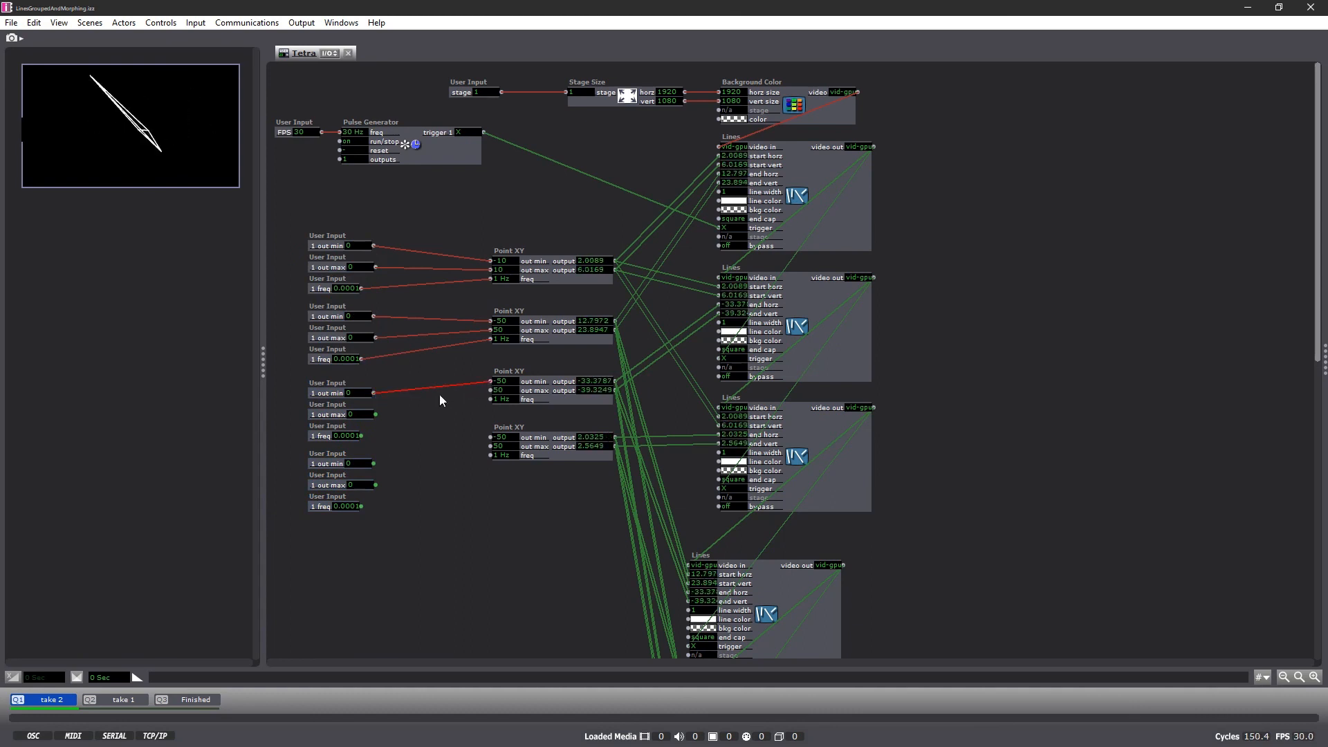
pyautogui.moveTo(376, 414); pyautogui.dragTo(488, 392)
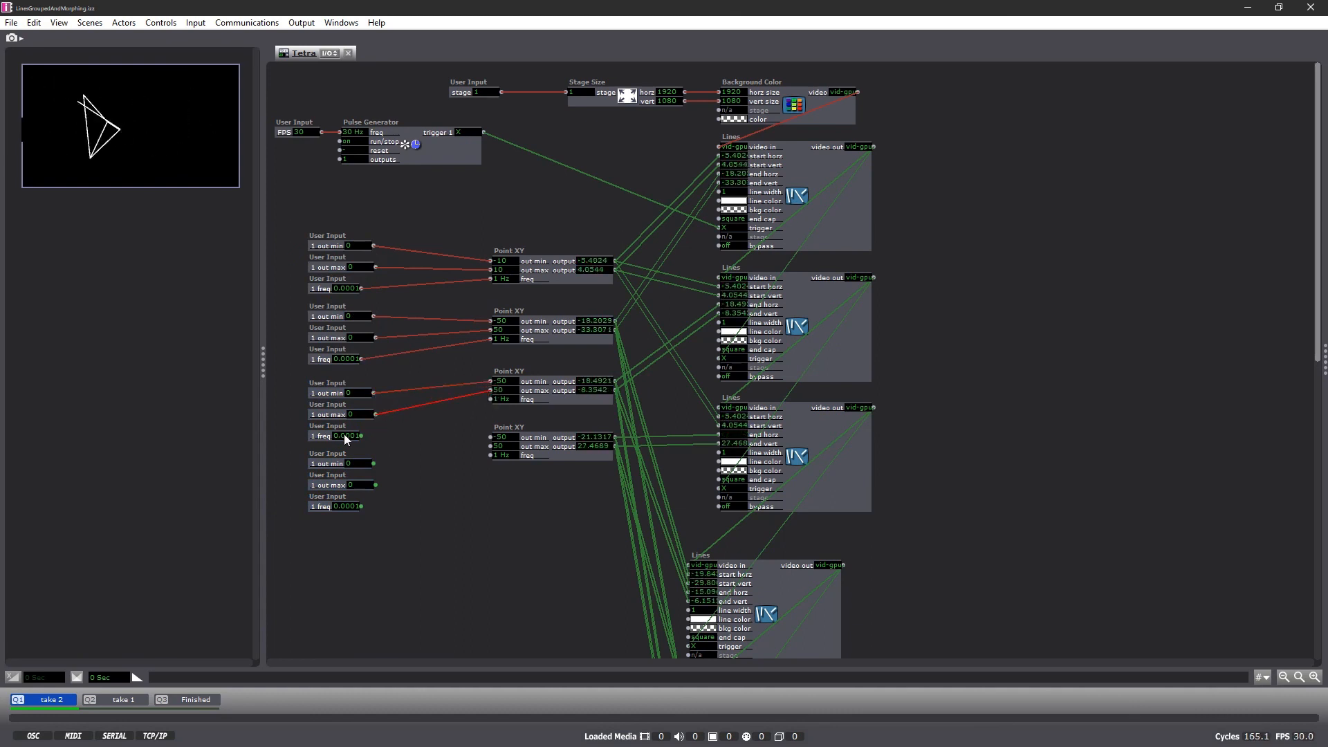
pyautogui.moveTo(363, 435); pyautogui.dragTo(490, 400)
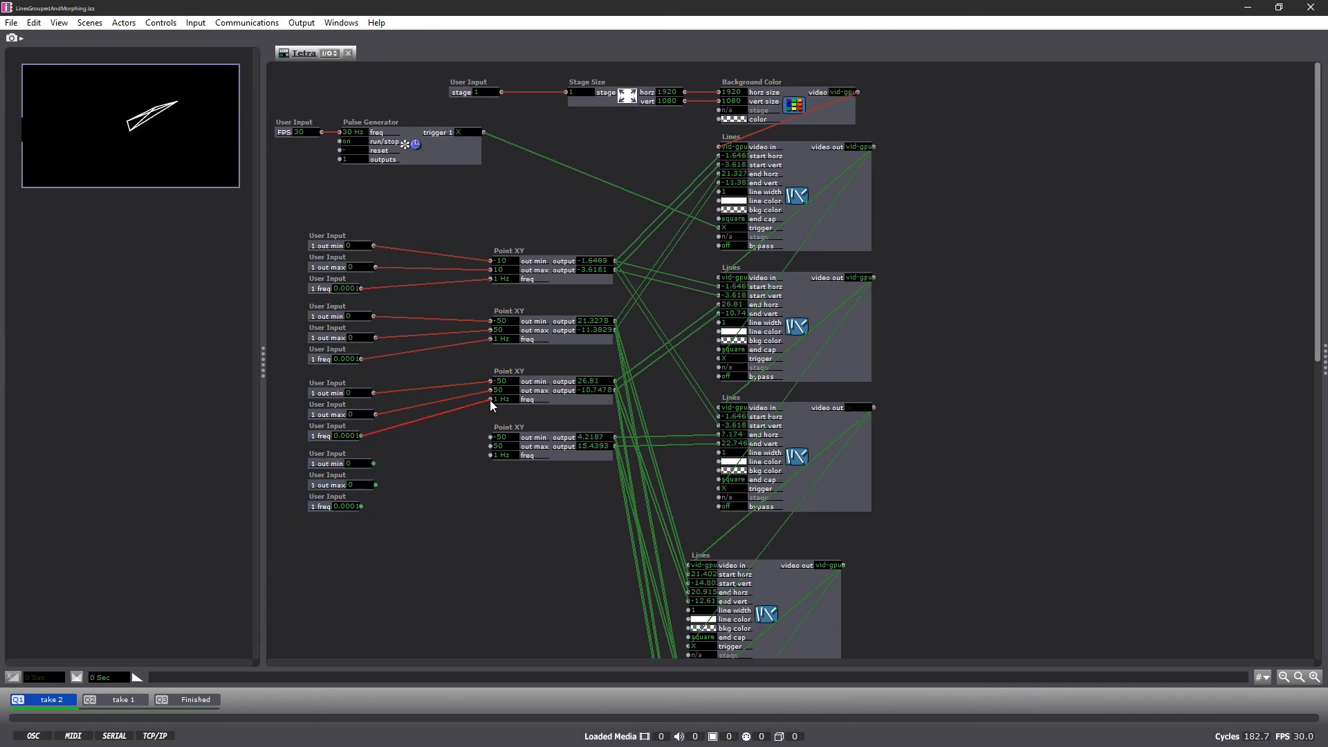
# Connect the last three User Inputs to the out min, out max and freq of the fourth Point XY.
pyautogui.moveTo(374, 464); pyautogui.dragTo(490, 437)
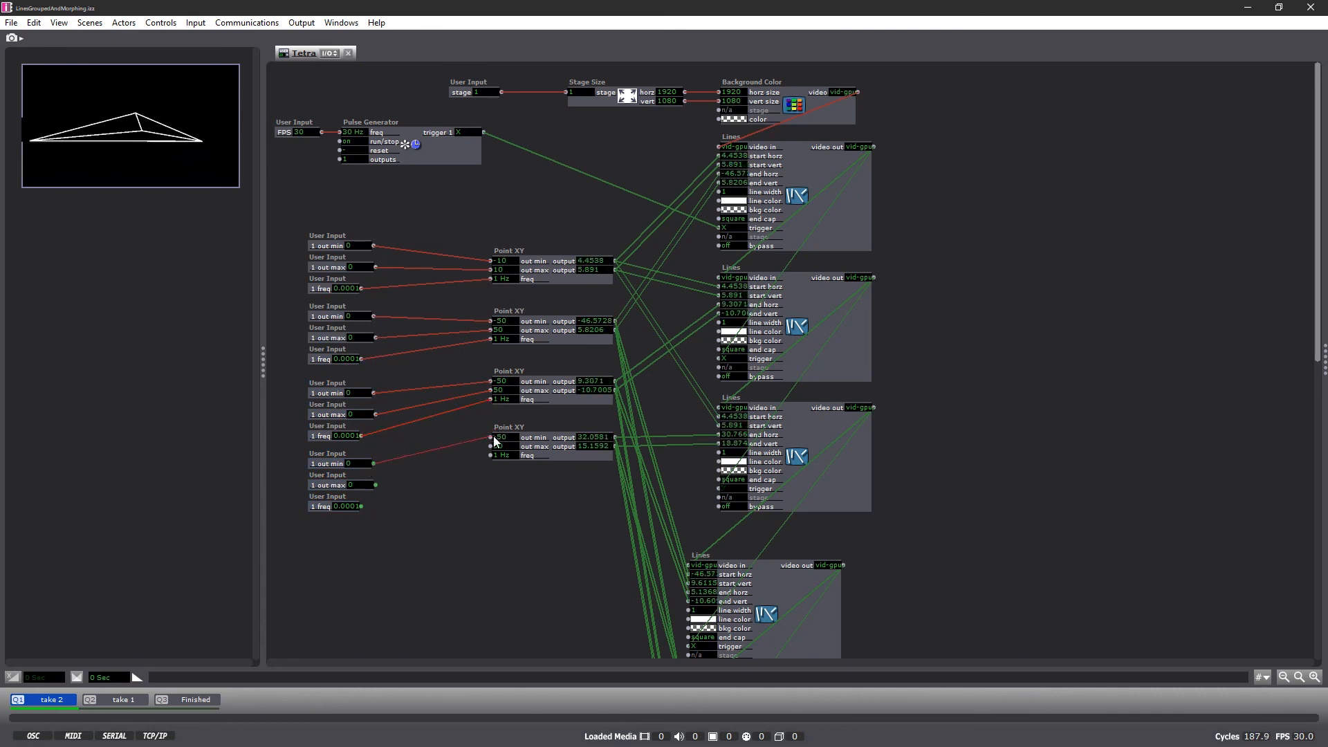
pyautogui.moveTo(375, 486); pyautogui.dragTo(490, 447)
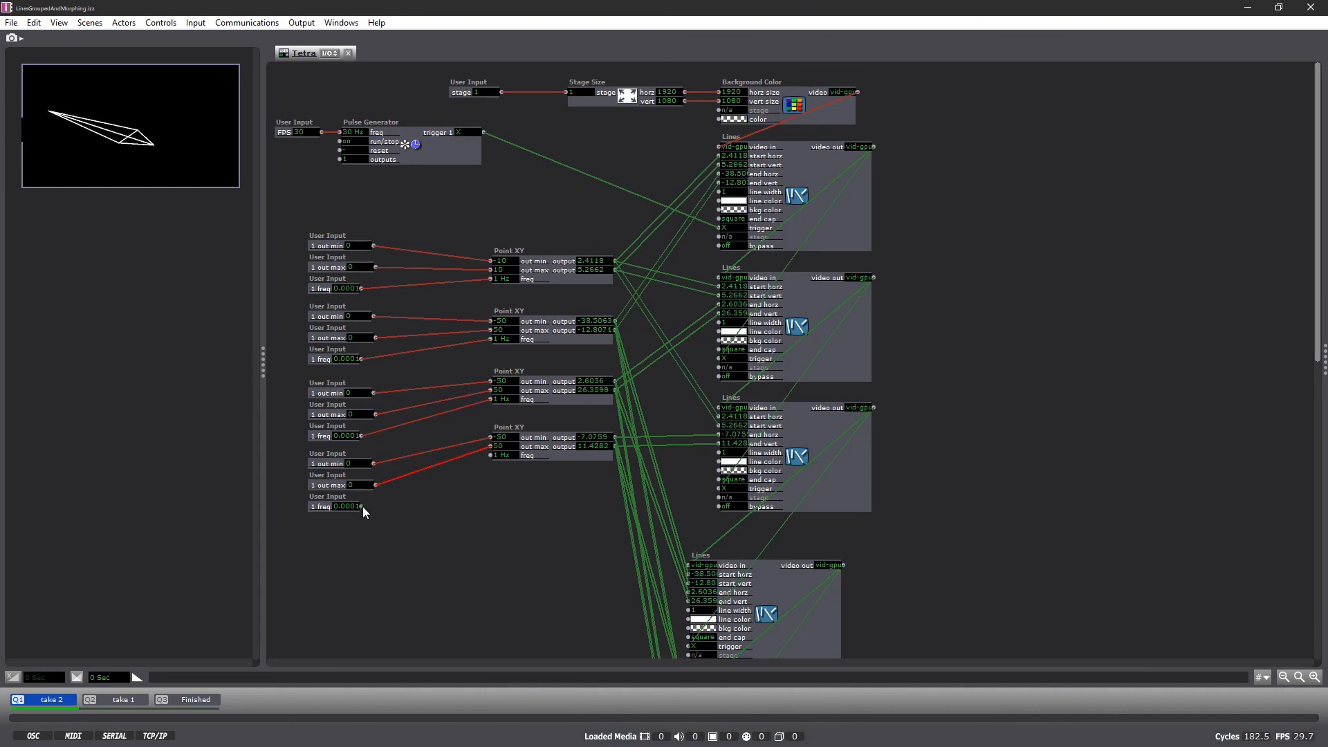
pyautogui.moveTo(361, 507); pyautogui.dragTo(491, 455)
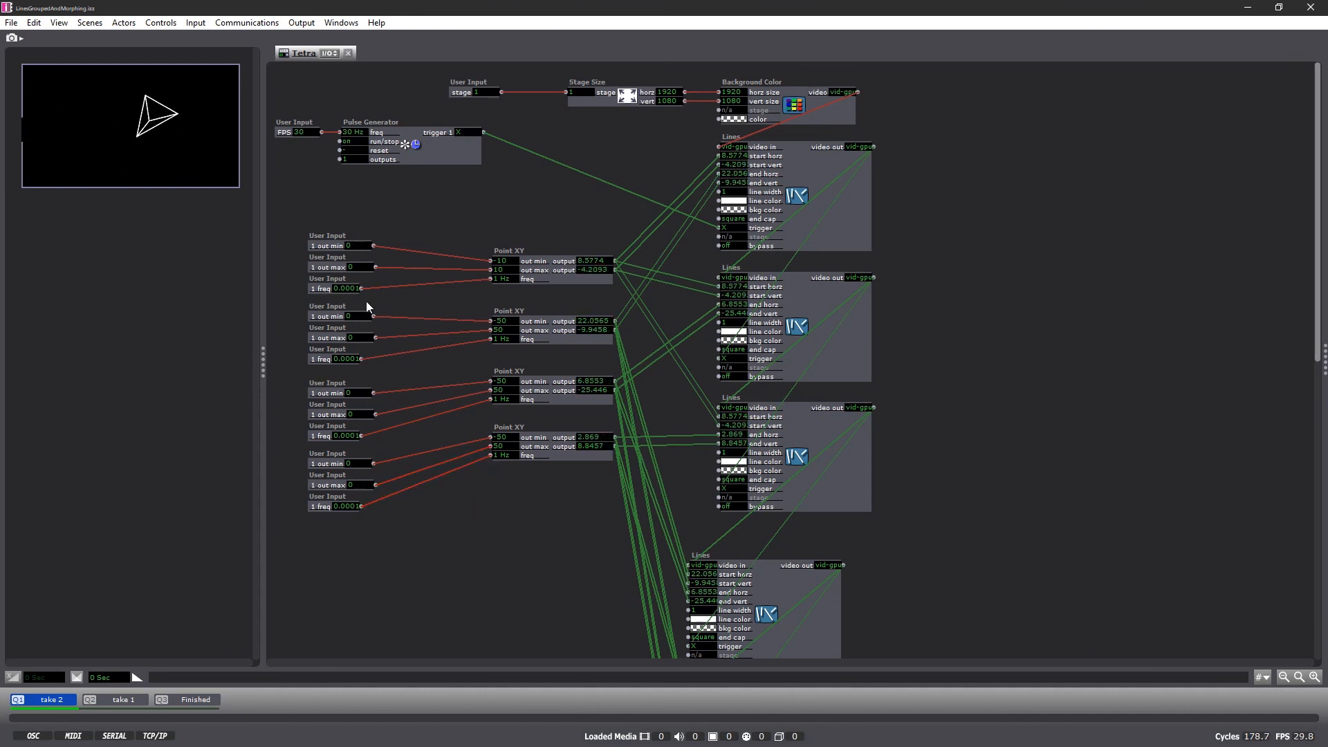
# Renumber the second Point XY's three User Inputs with the prefix 2, such as 2 out min and 2 out max.
pyautogui.doubleClick(330, 315)
pyautogui.click(323, 276)
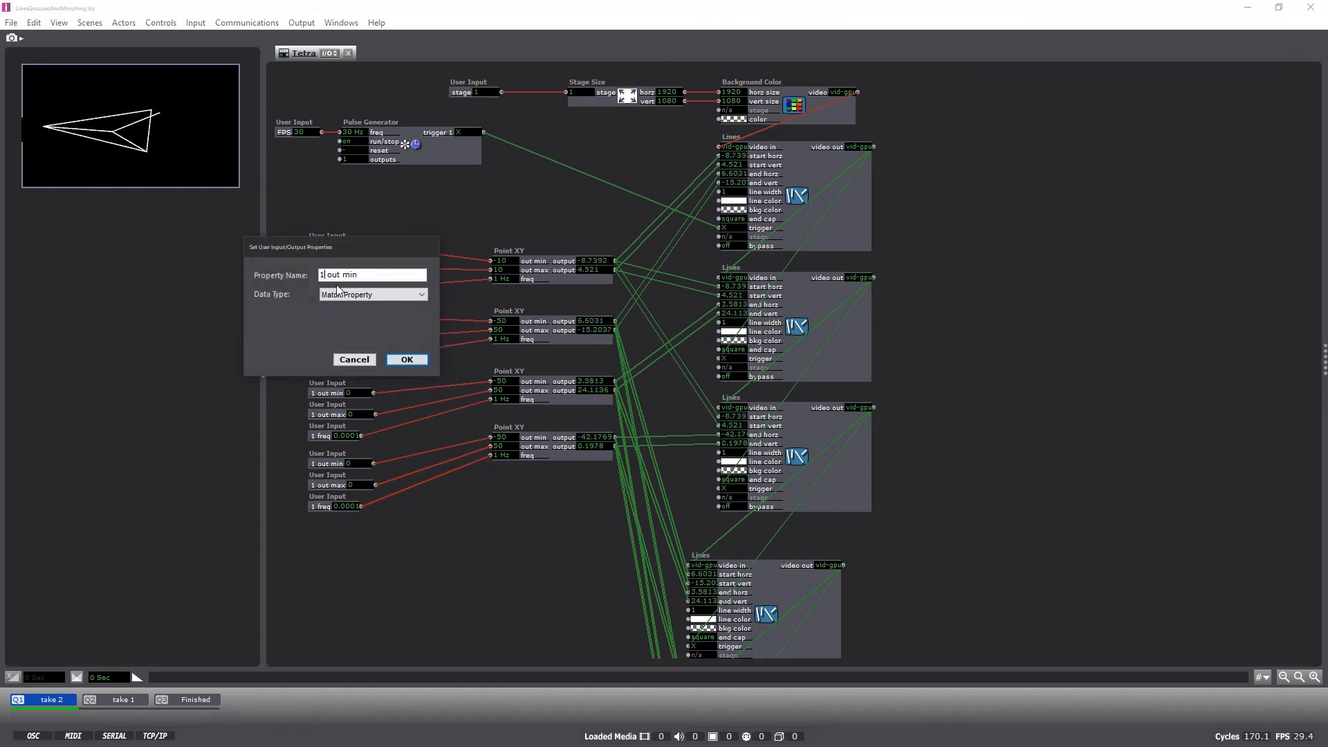
pyautogui.write('2')
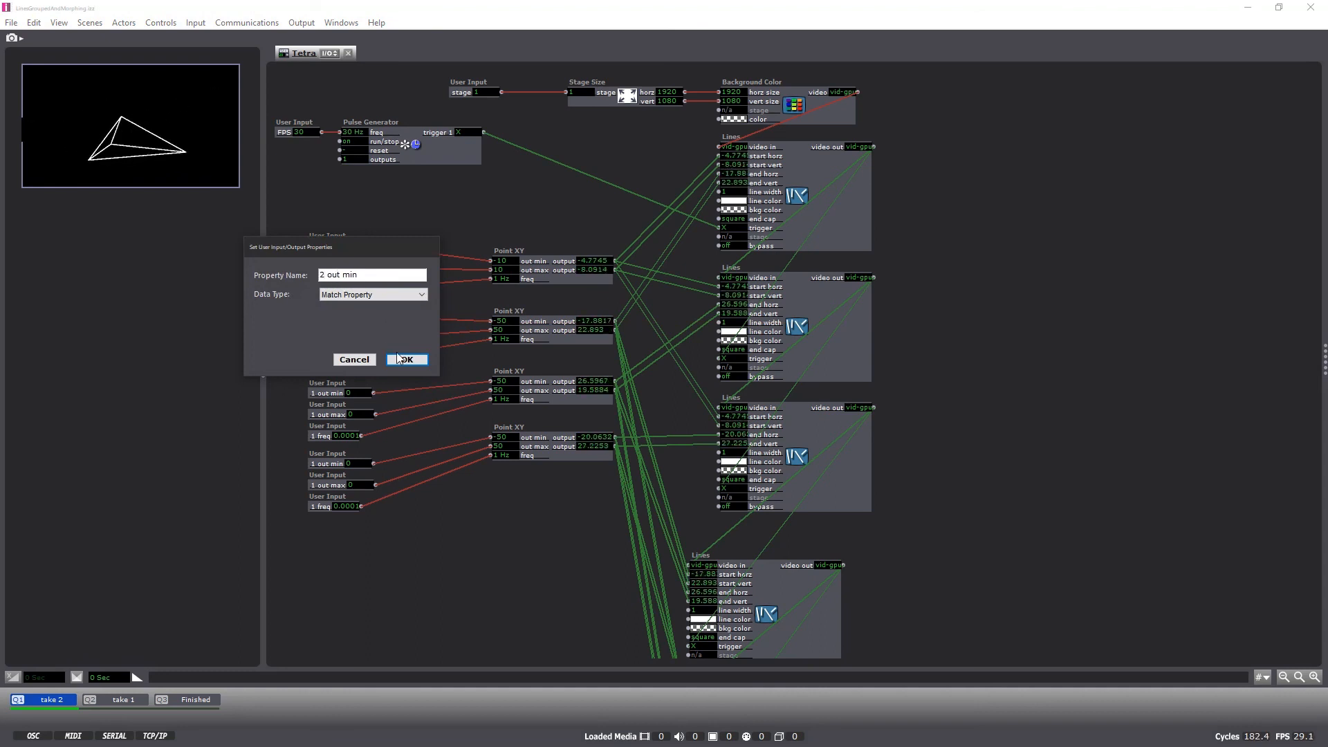
pyautogui.click(407, 360)
pyautogui.doubleClick(328, 337)
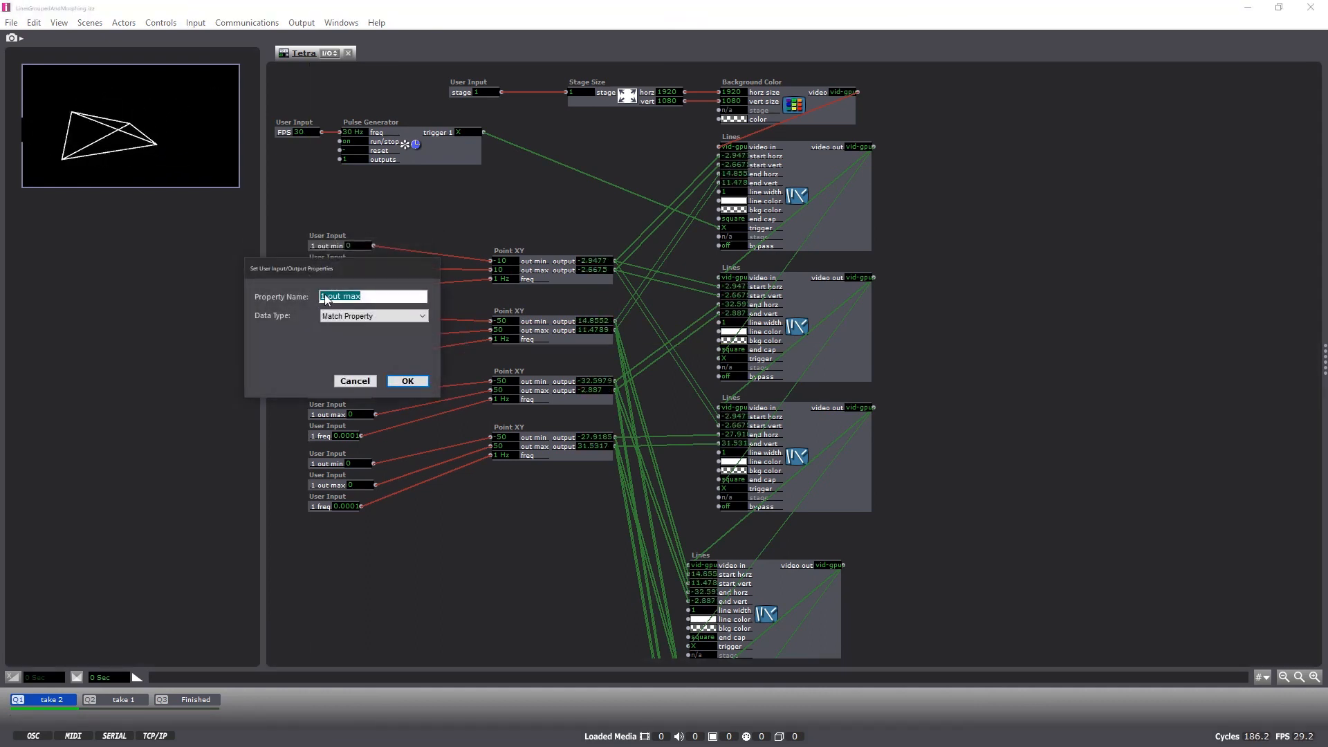
pyautogui.click(326, 297)
pyautogui.write('2')
pyautogui.click(405, 380)
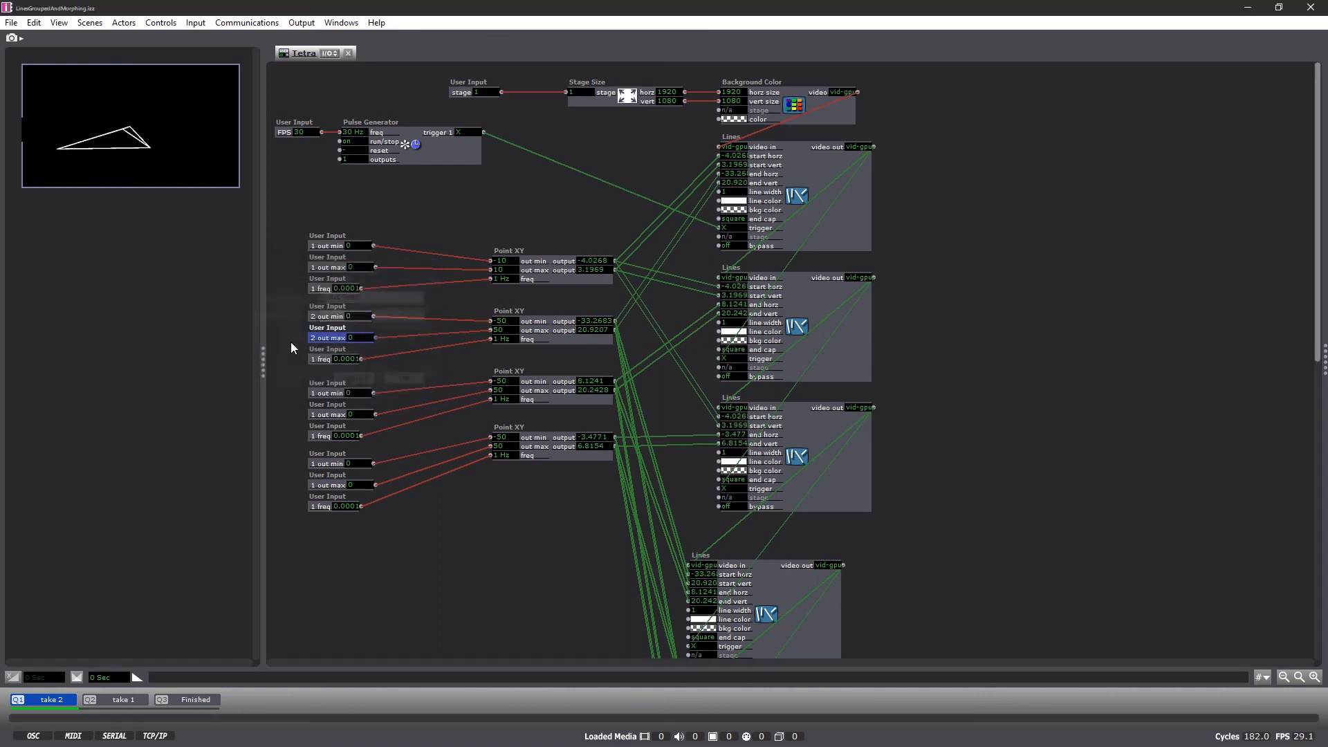
pyautogui.click(318, 360)
pyautogui.doubleClick(318, 360)
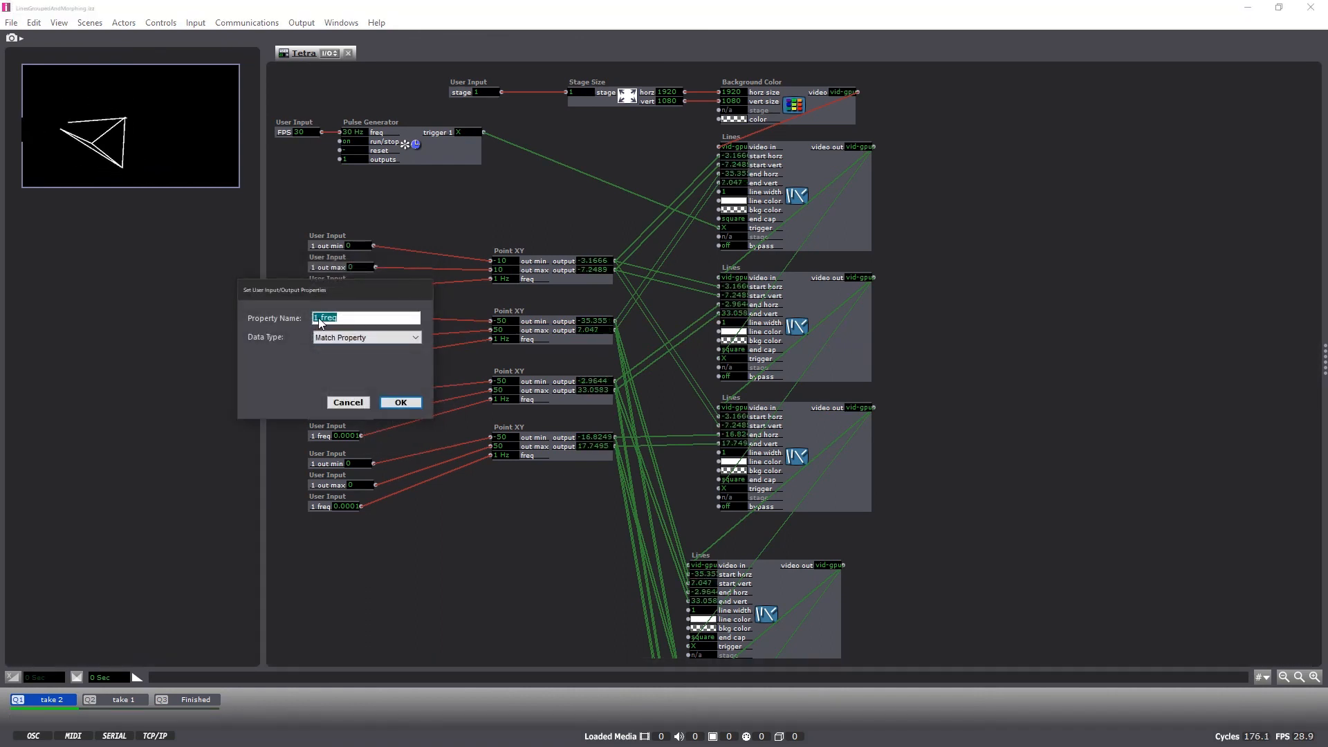
pyautogui.click(396, 403)
# Renumber the third Point XY's three User Inputs with the prefix 3: 3 out min, 3 out max and 3 freq.
pyautogui.doubleClick(322, 392)
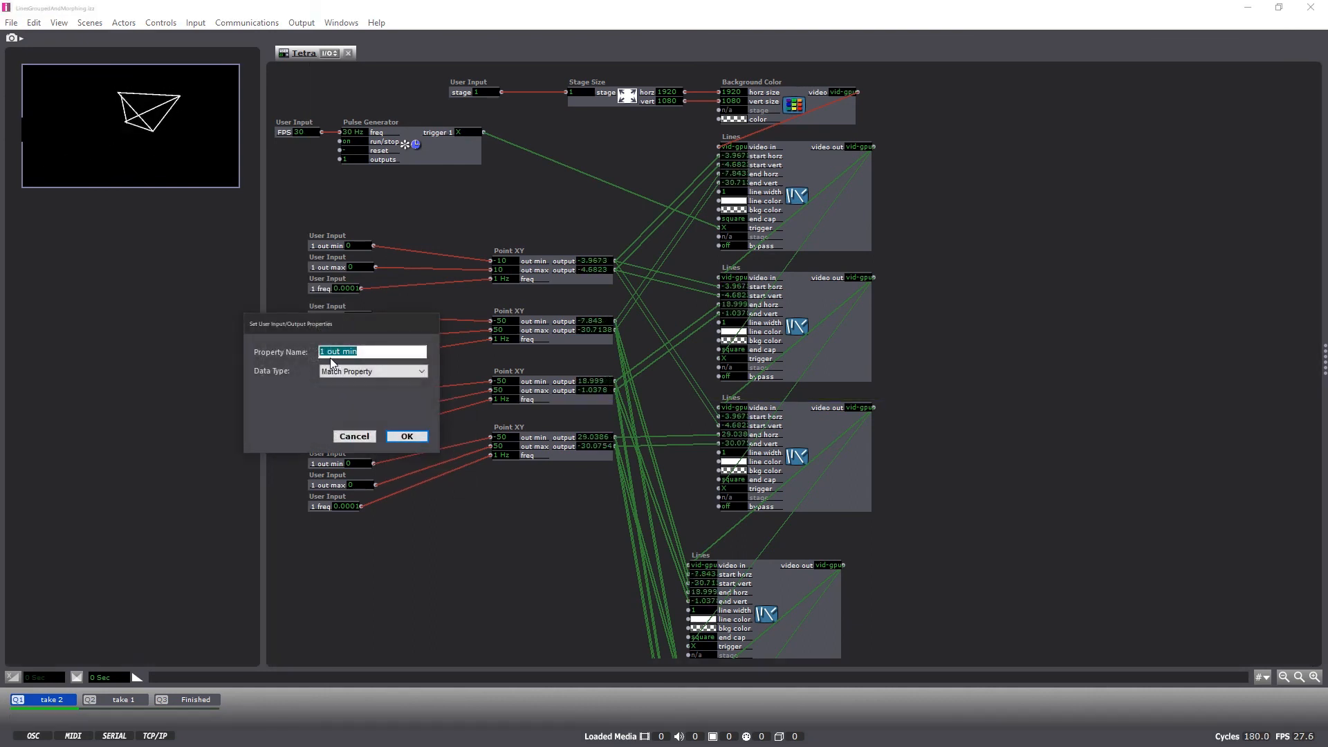
pyautogui.click(325, 353)
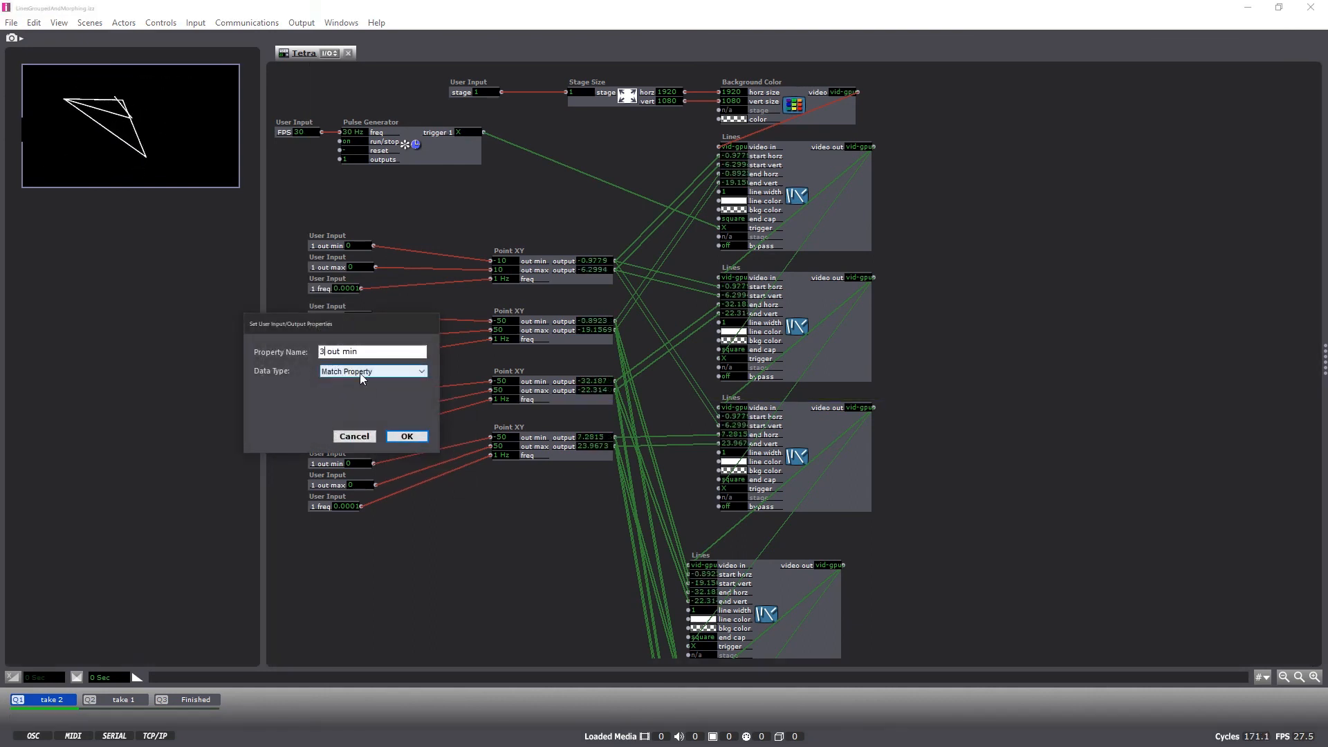
pyautogui.click(407, 436)
pyautogui.doubleClick(318, 416)
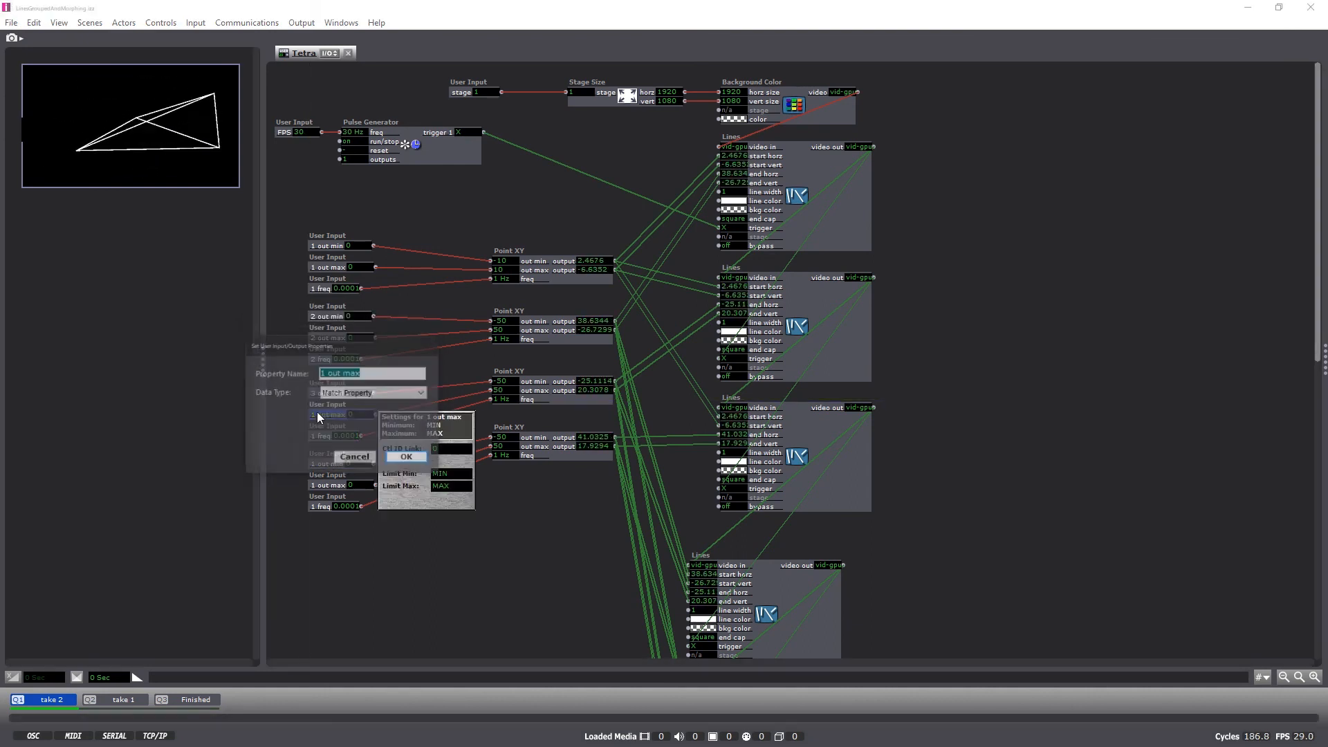
pyautogui.click(325, 374)
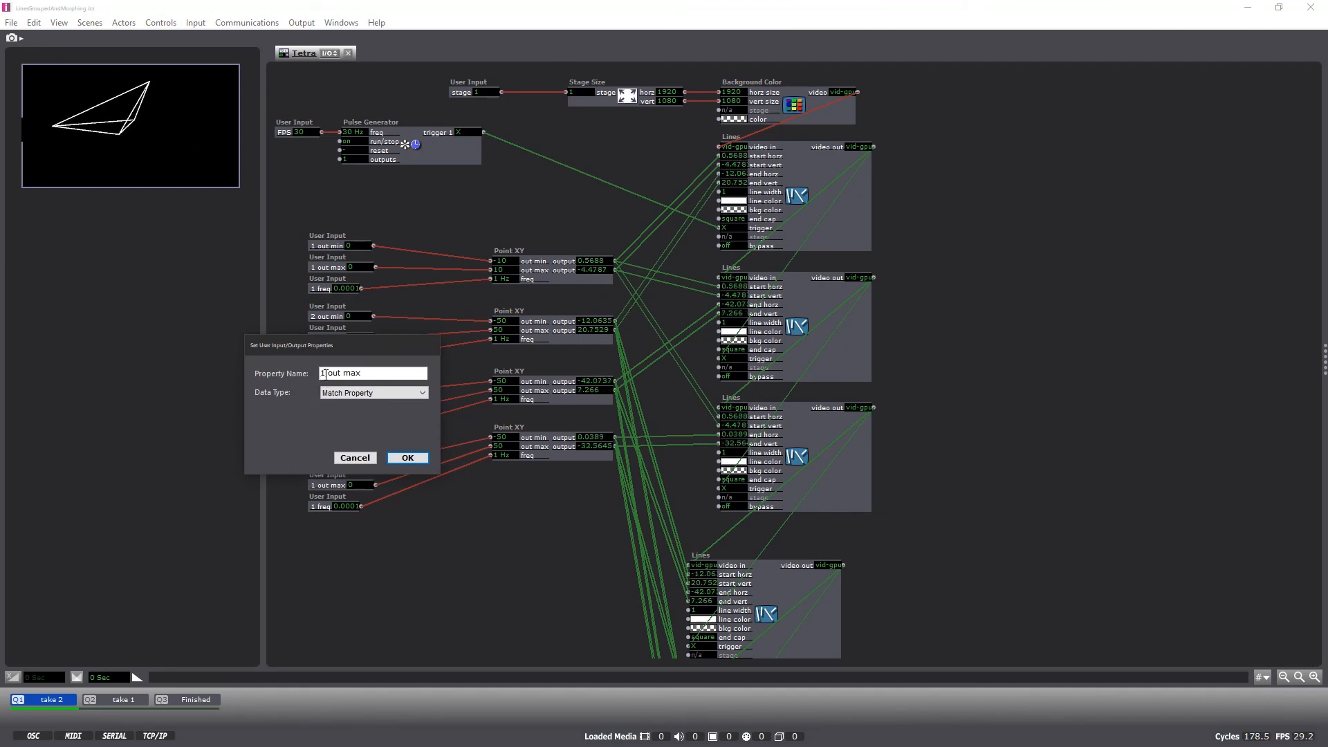
pyautogui.press('BackSpace')
pyautogui.write('3')
pyautogui.press('Return')
pyautogui.click(313, 436)
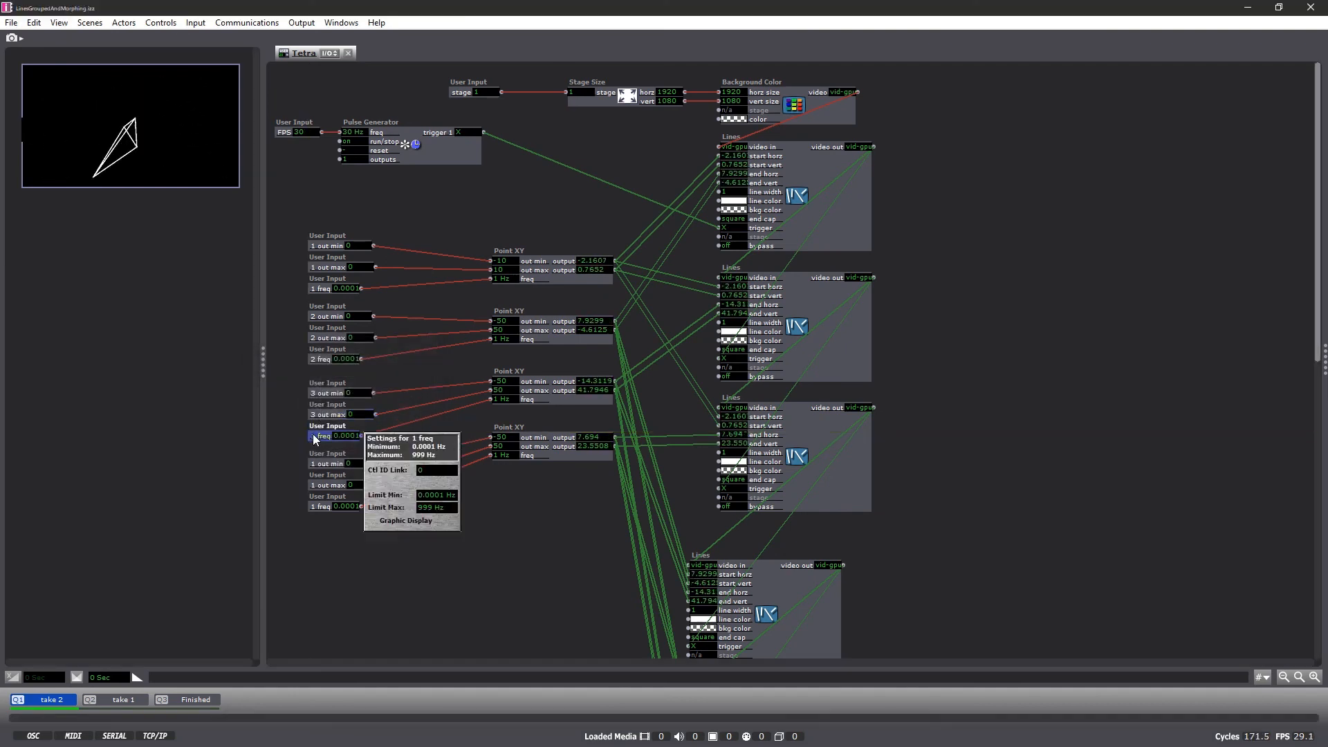
pyautogui.doubleClick(313, 436)
pyautogui.click(320, 395)
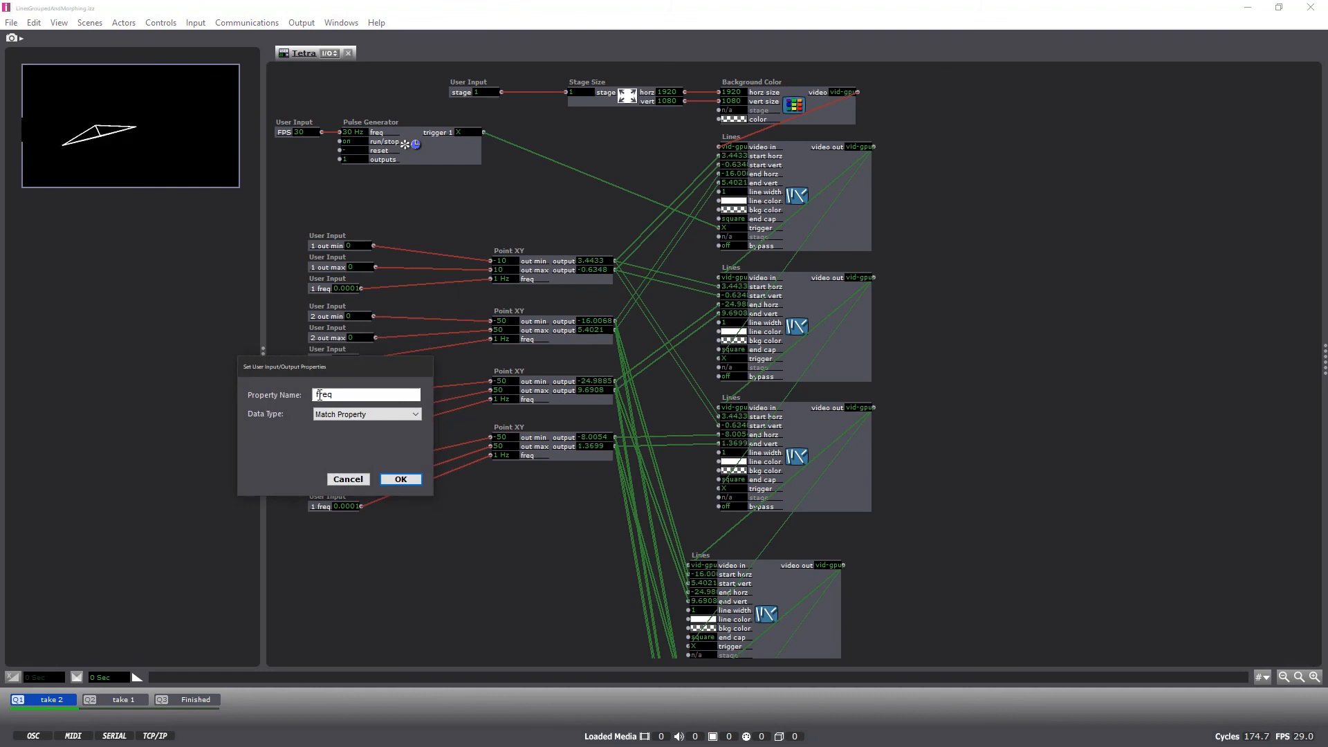
pyautogui.write('3')
pyautogui.press('Return')
# Renumber the fourth Point XY's three User Inputs with the prefix 4: 4 out min, 4 out max and 4 freq.
pyautogui.doubleClick(312, 463)
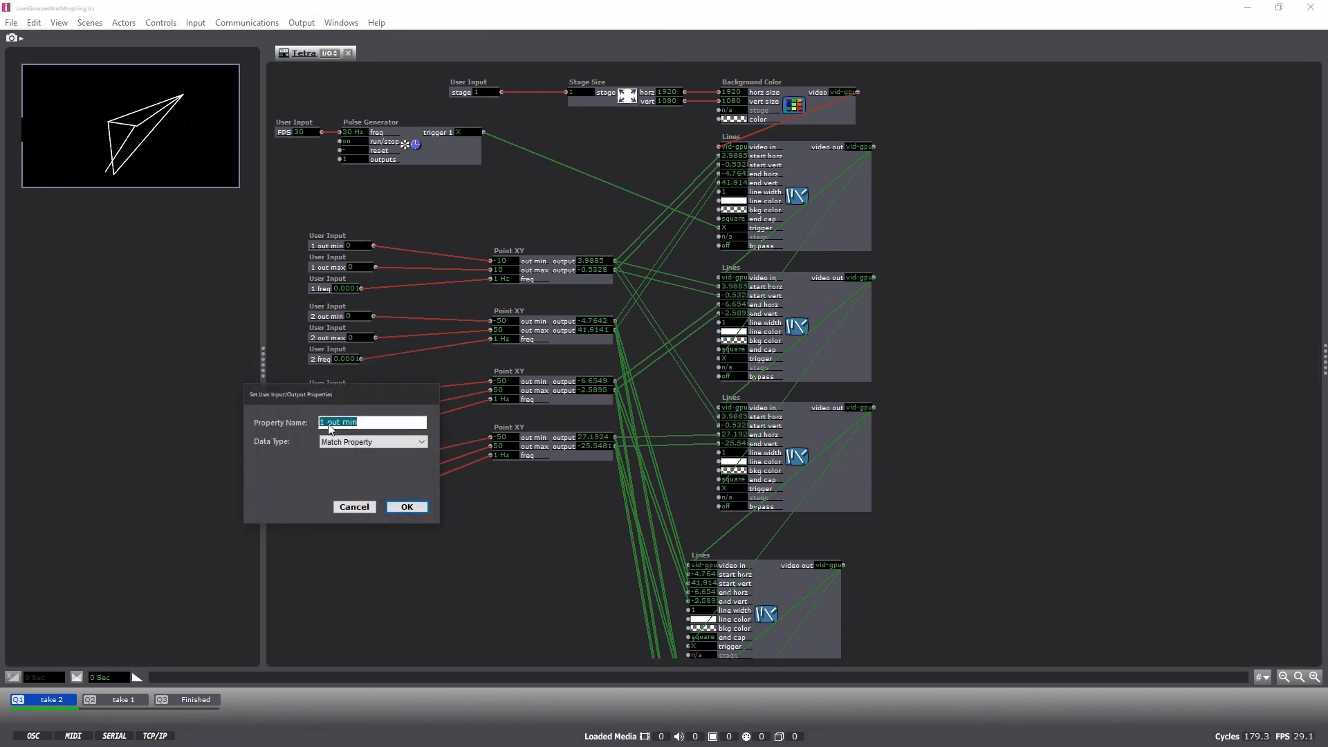
pyautogui.click(325, 423)
pyautogui.press('BackSpace')
pyautogui.write('3')
pyautogui.press('Return')
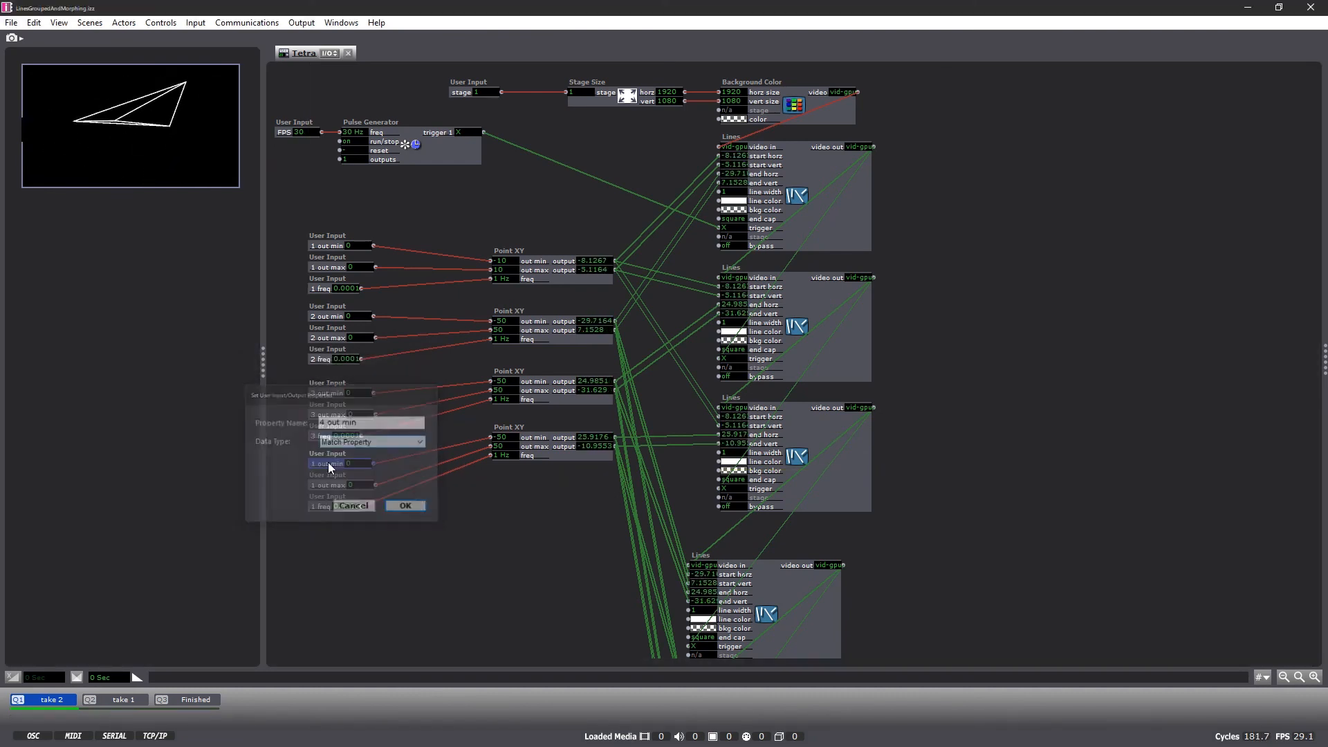
pyautogui.doubleClick(316, 487)
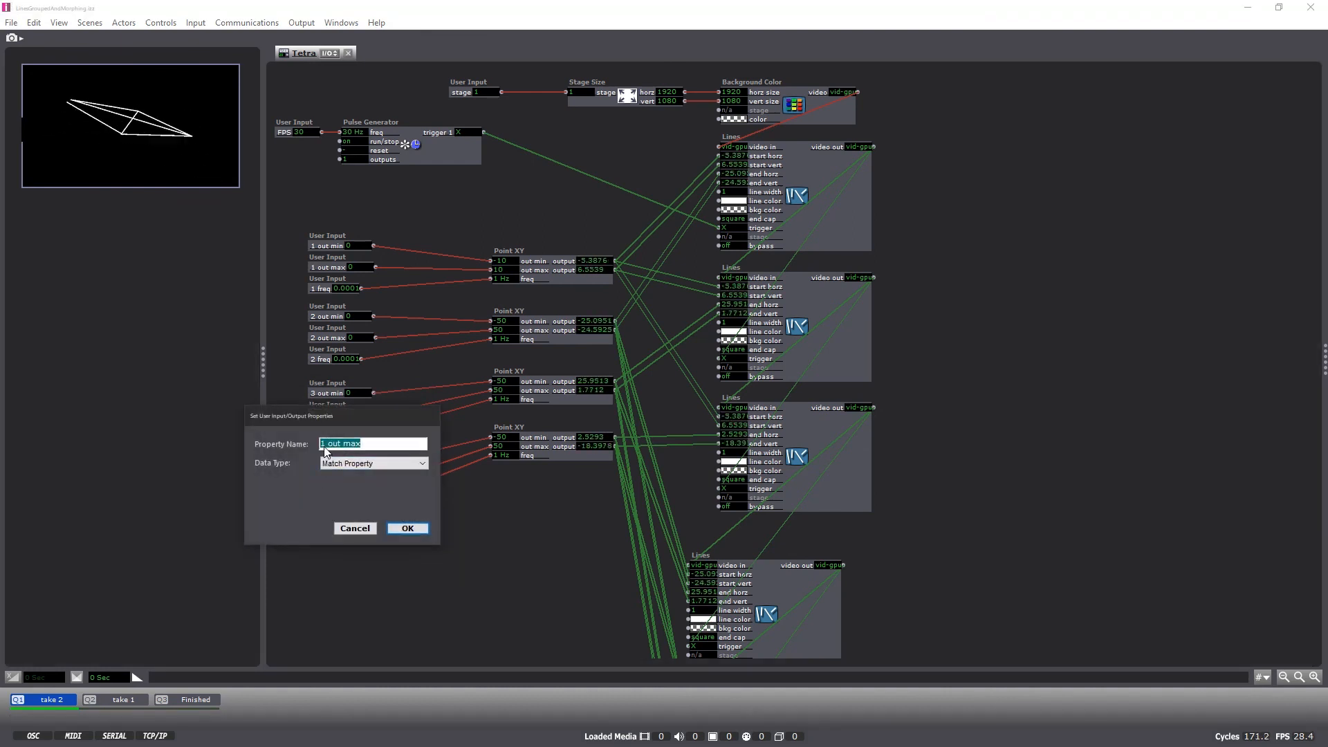
pyautogui.click(325, 445)
pyautogui.press('BackSpace')
pyautogui.write('4')
pyautogui.press('Return')
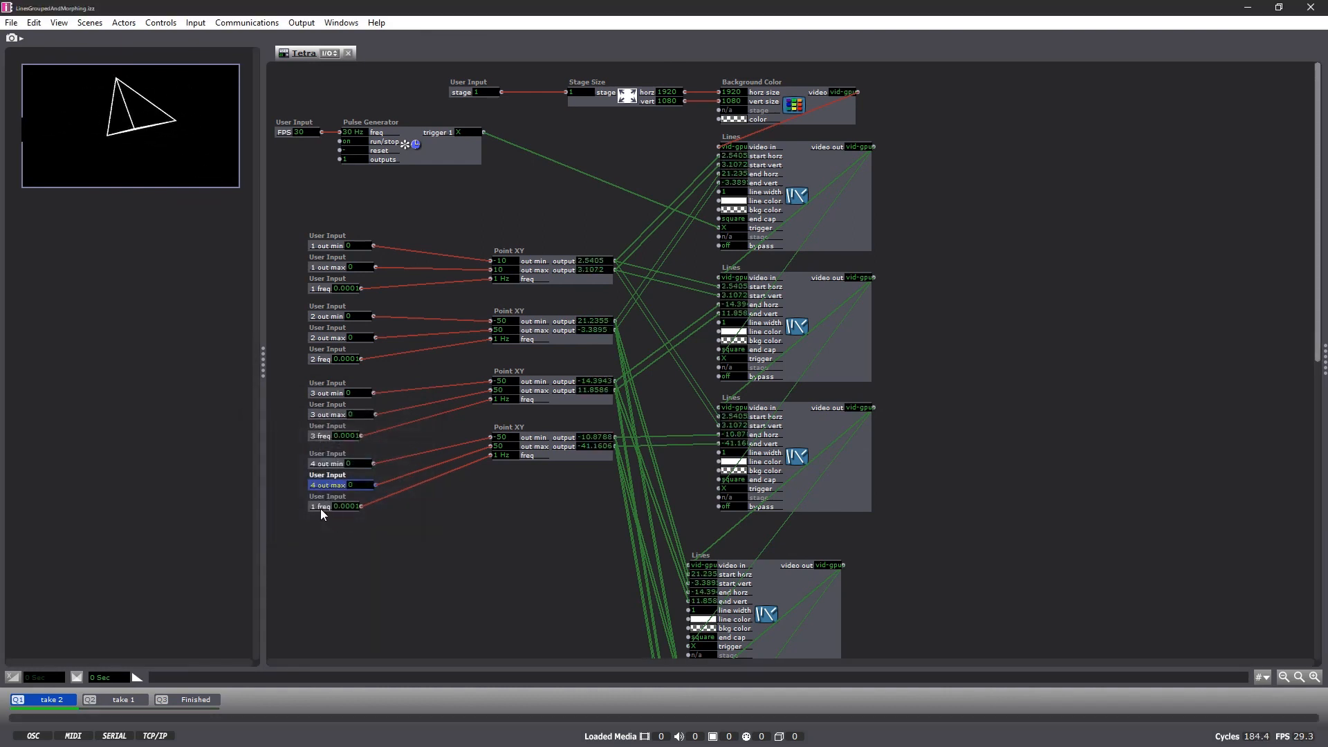
pyautogui.doubleClick(315, 505)
pyautogui.click(320, 470)
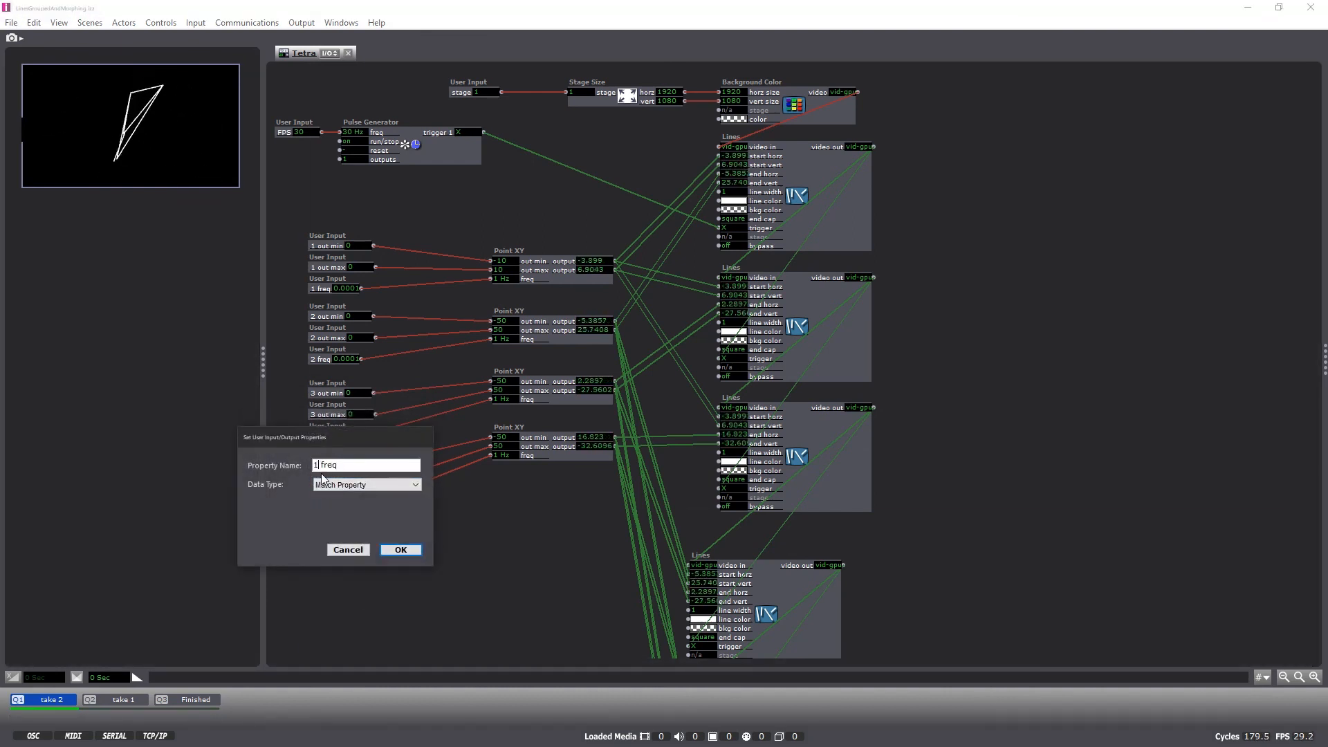
pyautogui.press('BackSpace')
pyautogui.write('4')
pyautogui.press('Return')
pyautogui.click(357, 568)
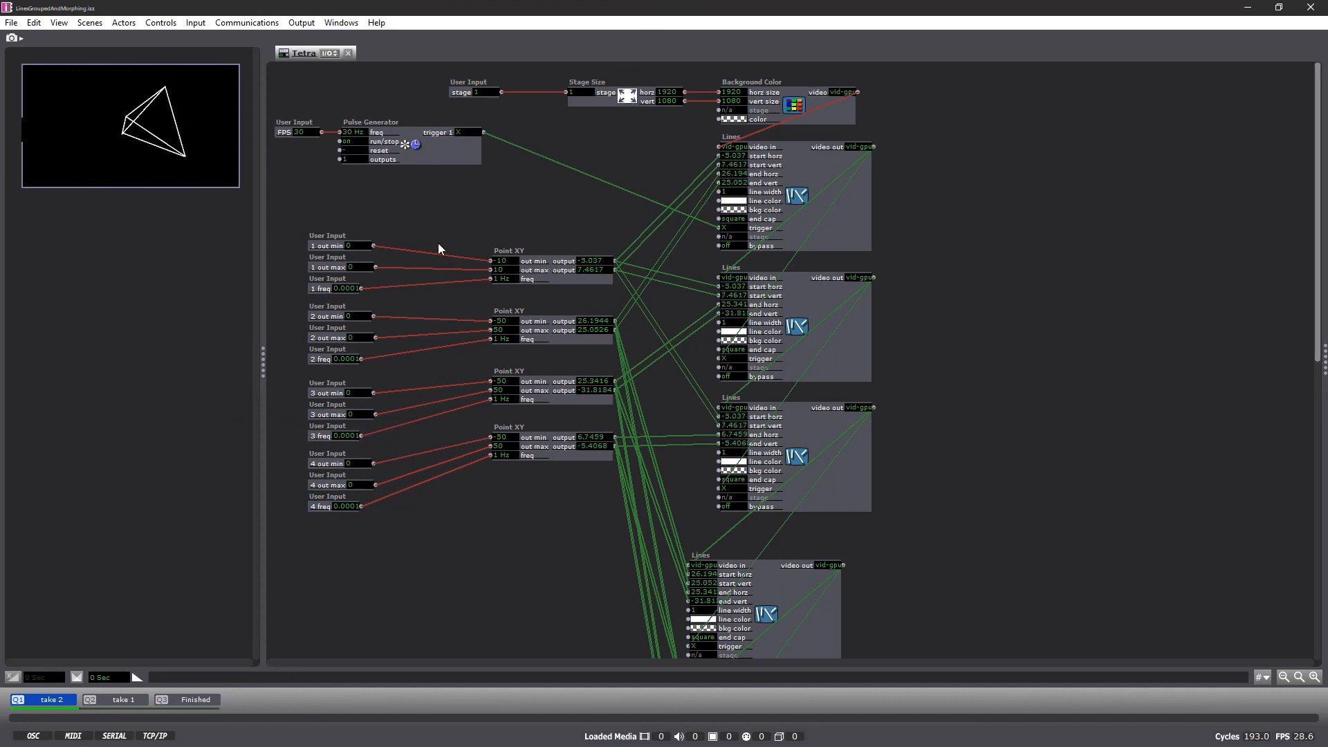
# Move the User Output farther out, level with the last Lines actor's video out, and close the Tetra editor, saving its changes.
pyautogui.scroll(-5, 970, 364)
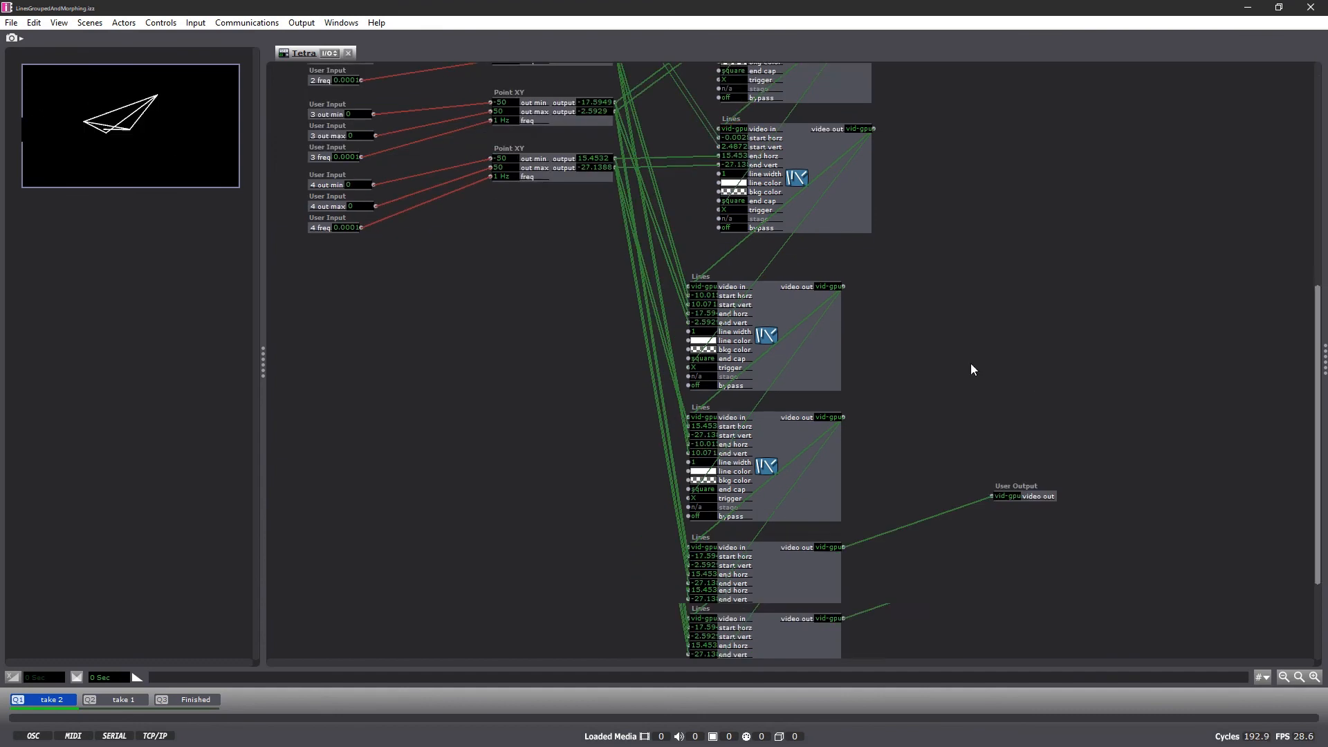
pyautogui.moveTo(1029, 490); pyautogui.dragTo(1292, 541)
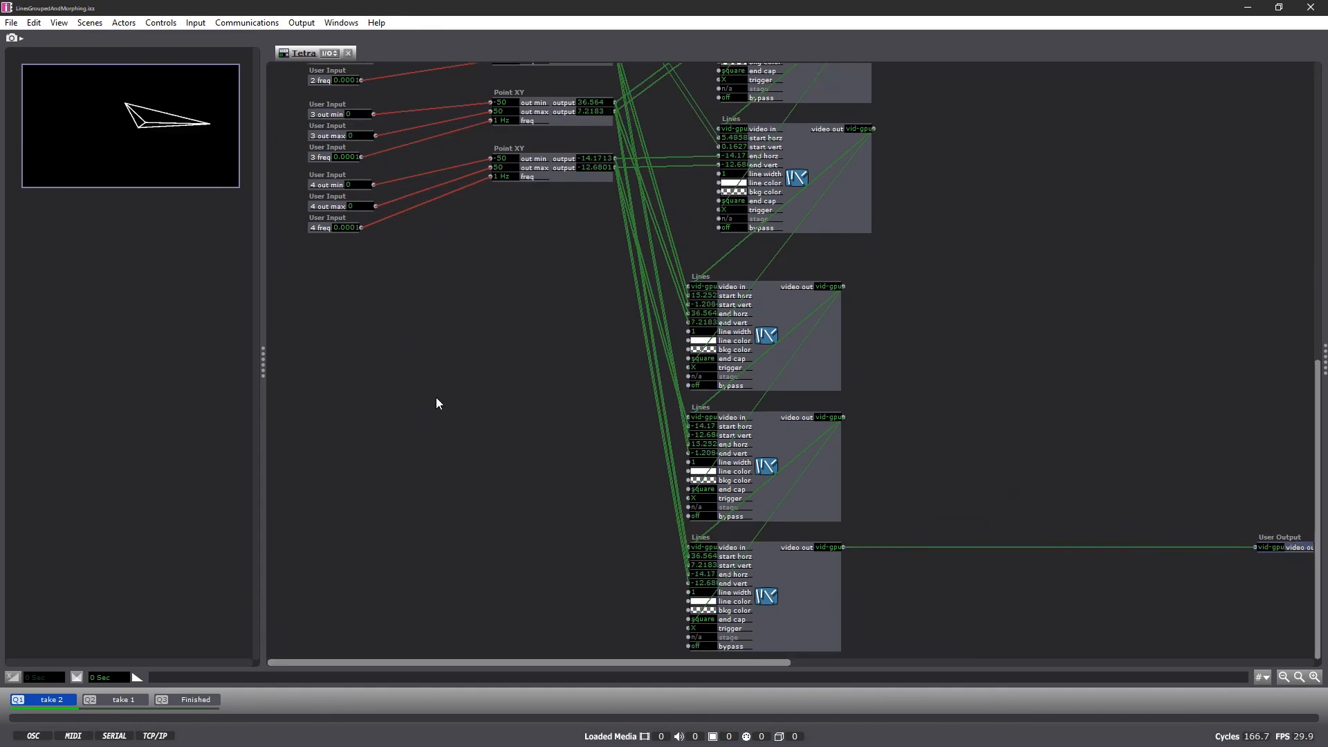
pyautogui.scroll(5, 436, 397)
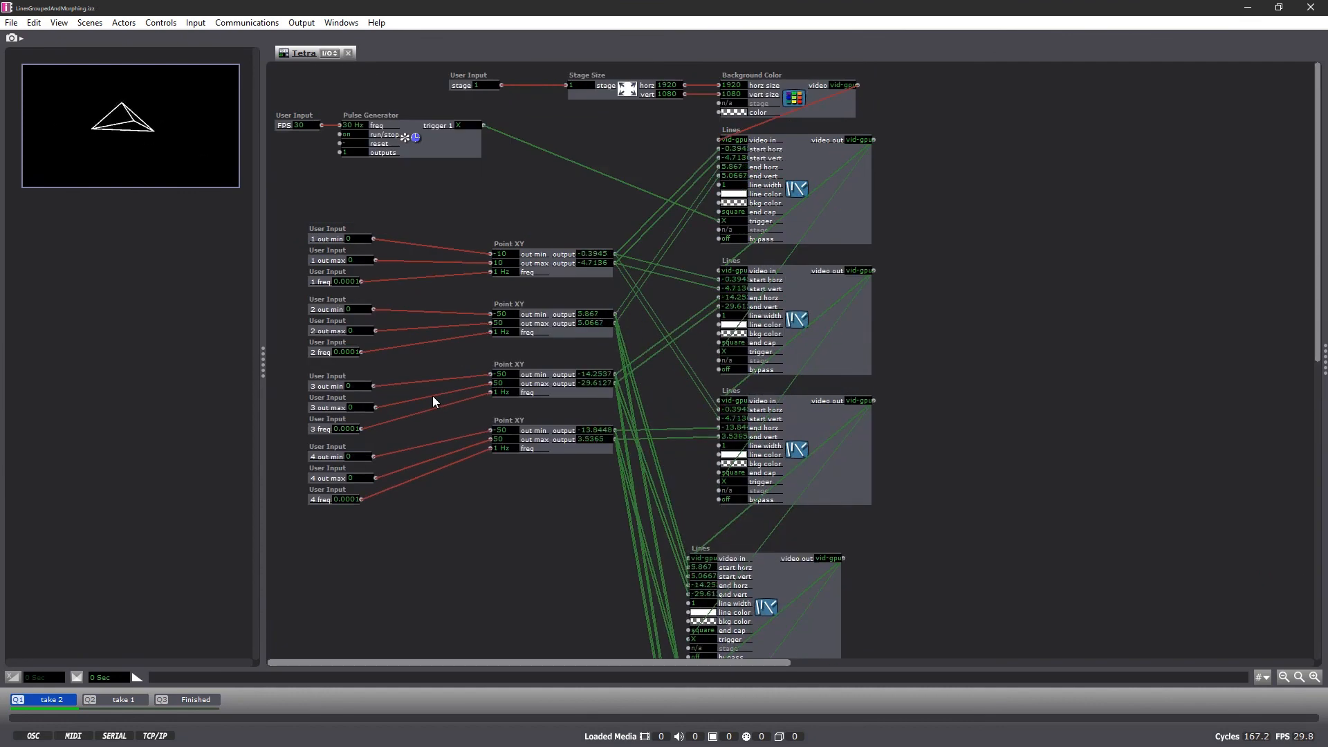
pyautogui.click(348, 52)
pyautogui.click(795, 326)
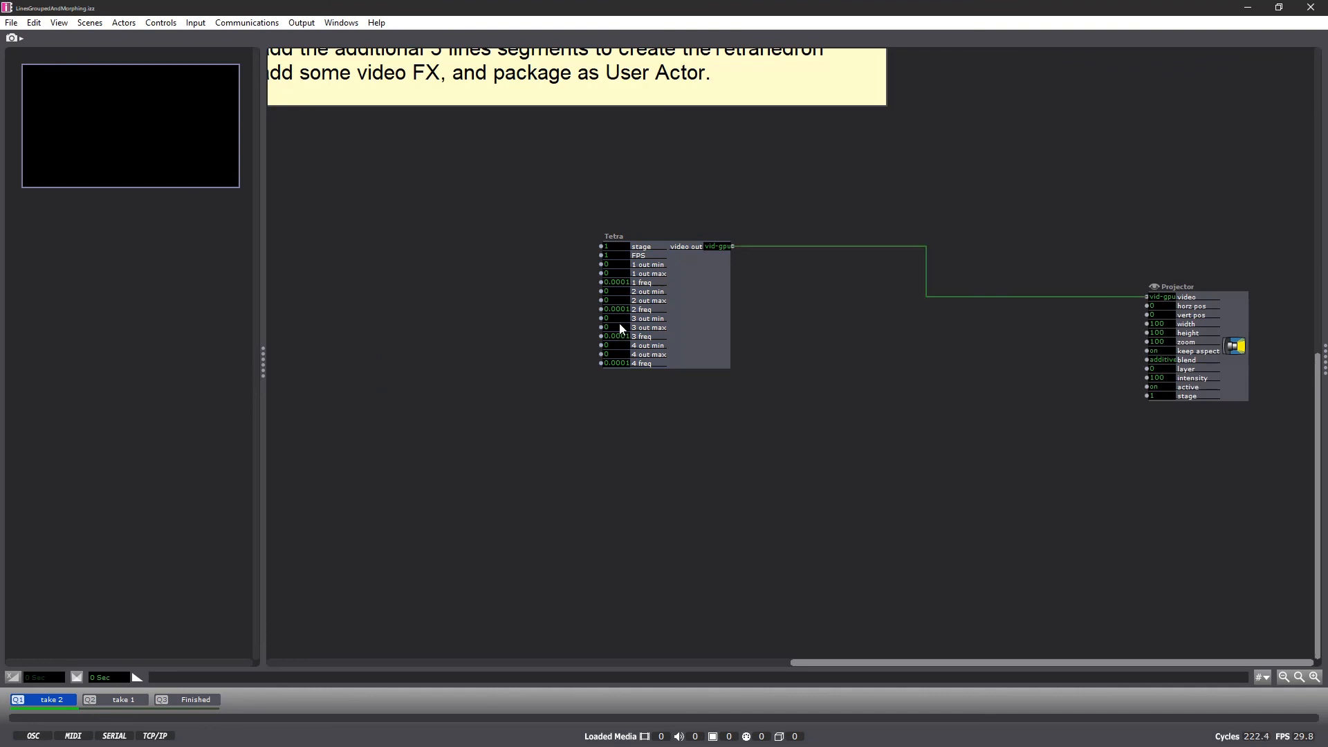
# Set the Tetra actor's FPS to 30, 1 out min to -10, 1 out max to 10 and 1 freq to 1 Hz.
pyautogui.click(613, 257)
pyautogui.write('30')
pyautogui.press('Return')
pyautogui.click(616, 266)
pyautogui.write('-10')
pyautogui.click(614, 274)
pyautogui.write('10')
pyautogui.press('Return')
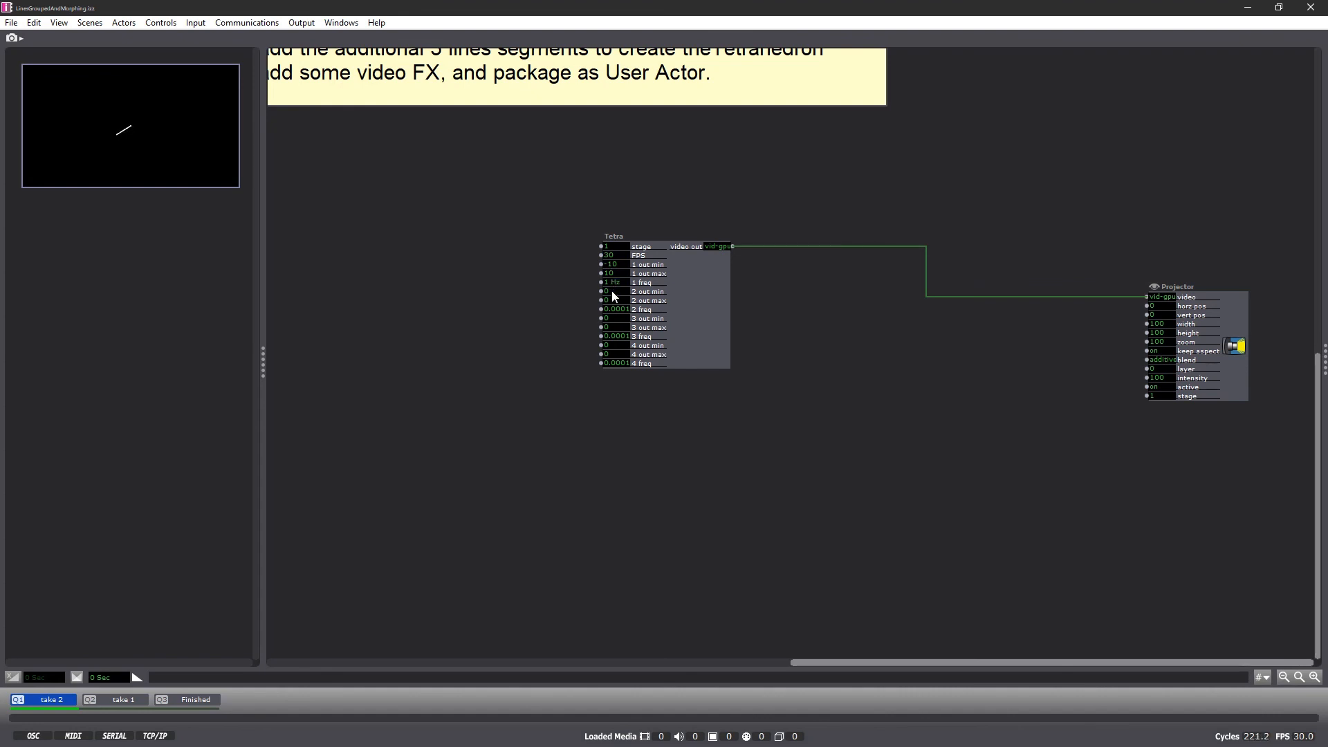
# Set the Tetra actor's 2 out min to -45, 2 out max to 45 and 2 freq to 1 Hz.
pyautogui.click(612, 291)
pyautogui.write('-45')
pyautogui.click(613, 300)
pyautogui.write('45')
pyautogui.press('Return')
pyautogui.click(618, 315)
pyautogui.write('1 Hz')
# Set the Tetra actor's 3 out min to -45, 3 out max to 45 and 3 freq to 1 Hz.
pyautogui.click(616, 319)
pyautogui.write('-45')
pyautogui.click(617, 326)
pyautogui.write('45')
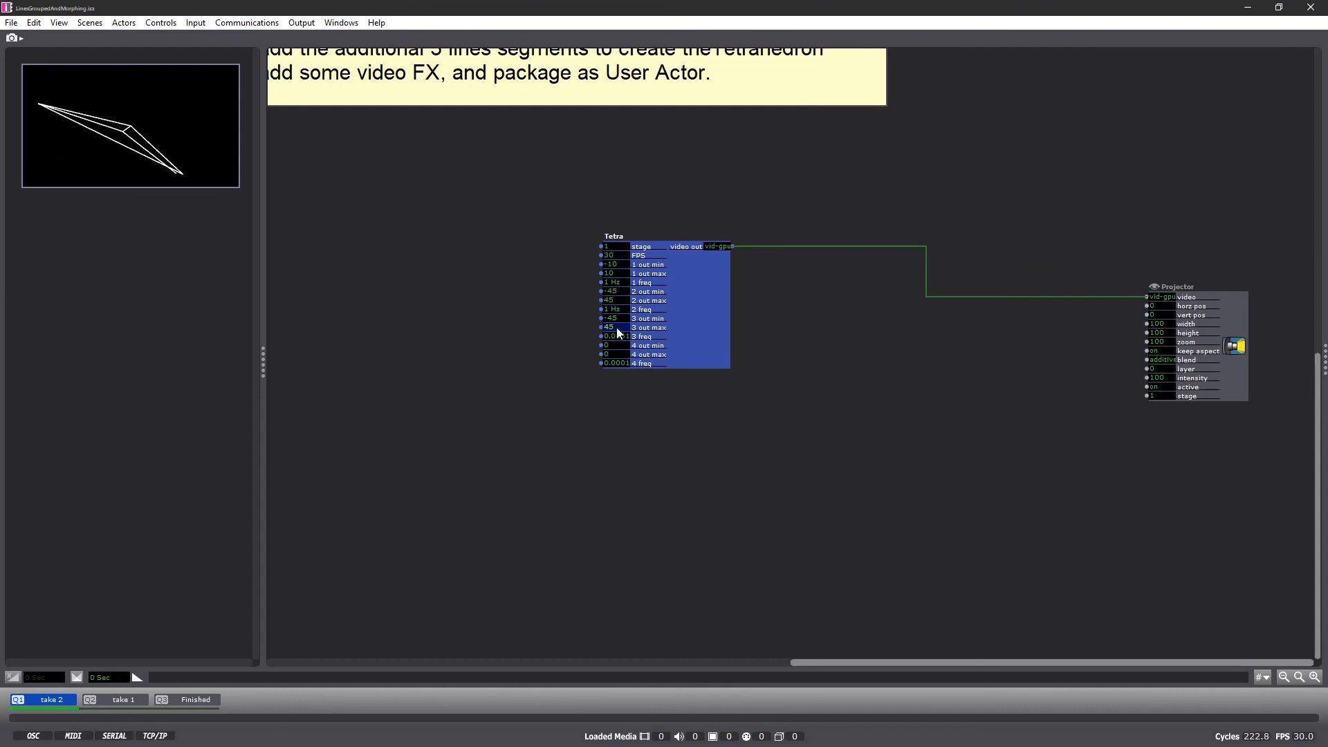
pyautogui.click(617, 336)
pyautogui.write('1')
# Set the Tetra actor's 4 out min to -45, 4 out max to 45 and 4 freq to 1 Hz.
pyautogui.click(617, 346)
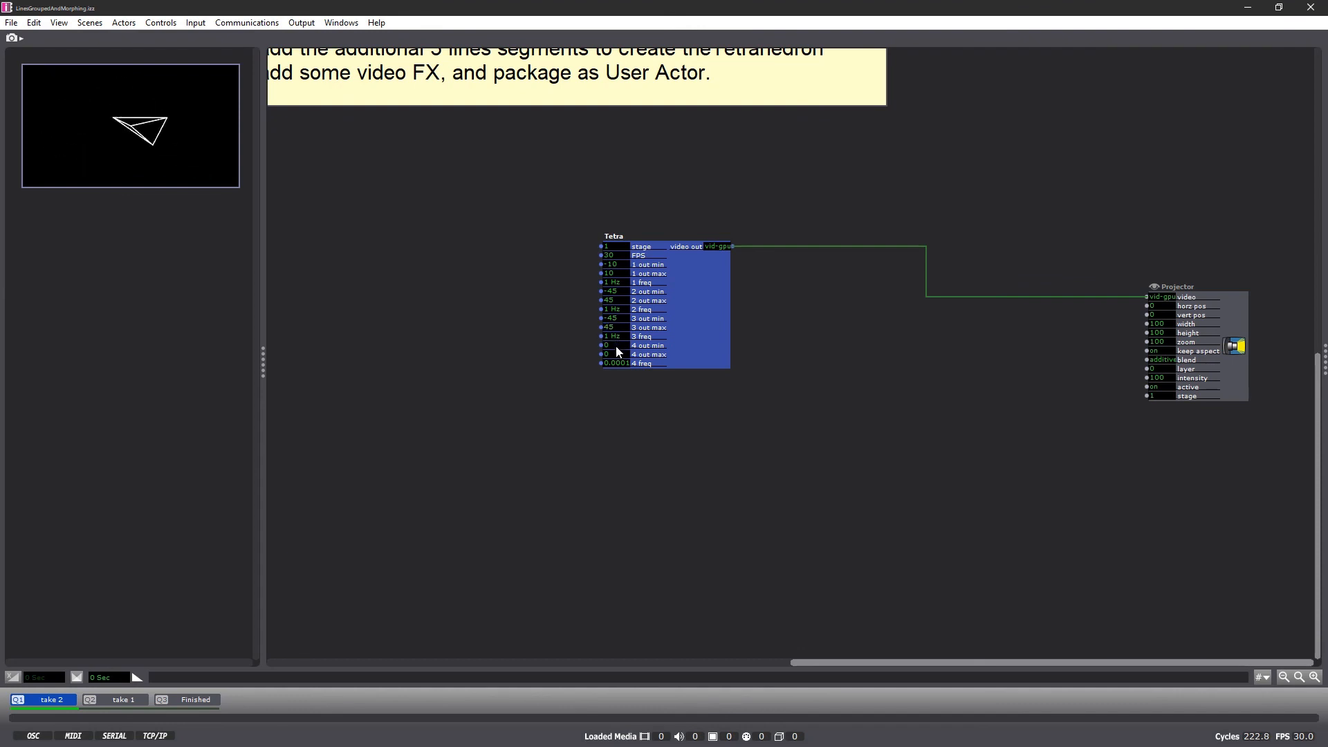
pyautogui.write('-45')
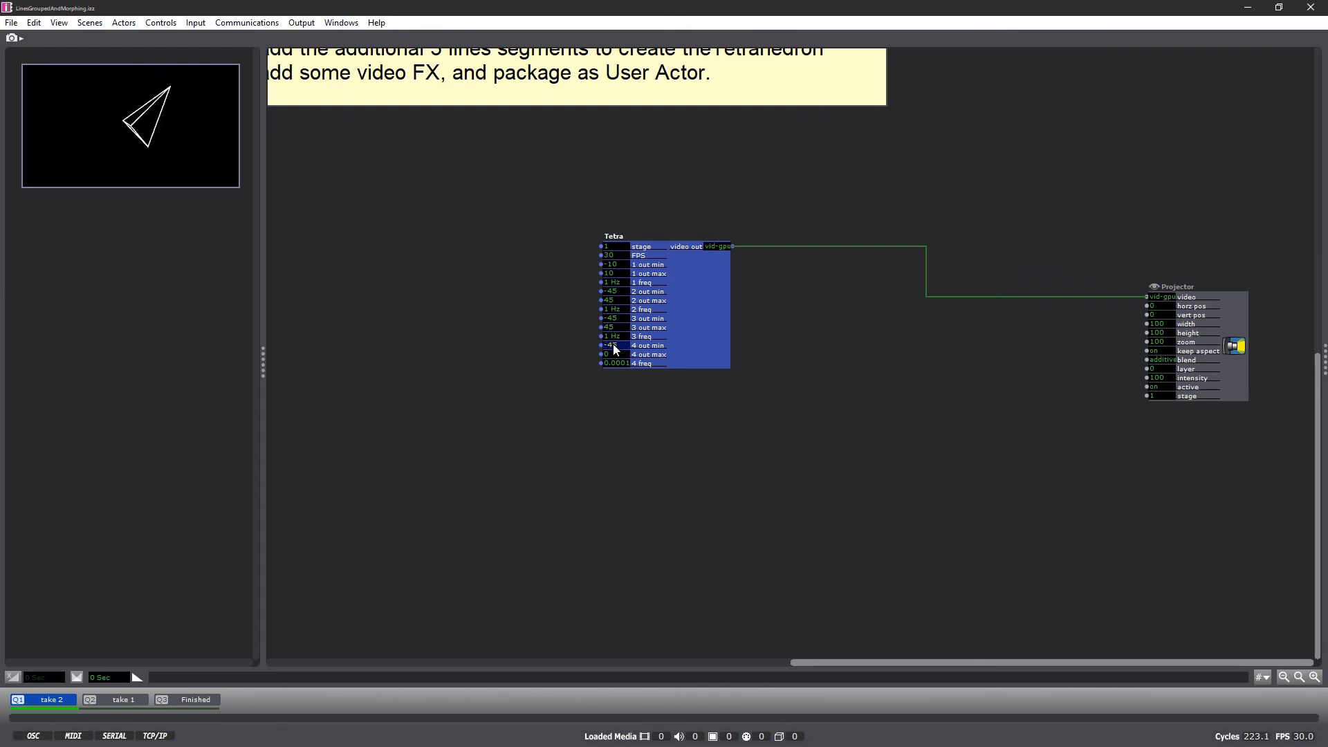
pyautogui.click(612, 354)
pyautogui.write('45')
pyautogui.click(615, 363)
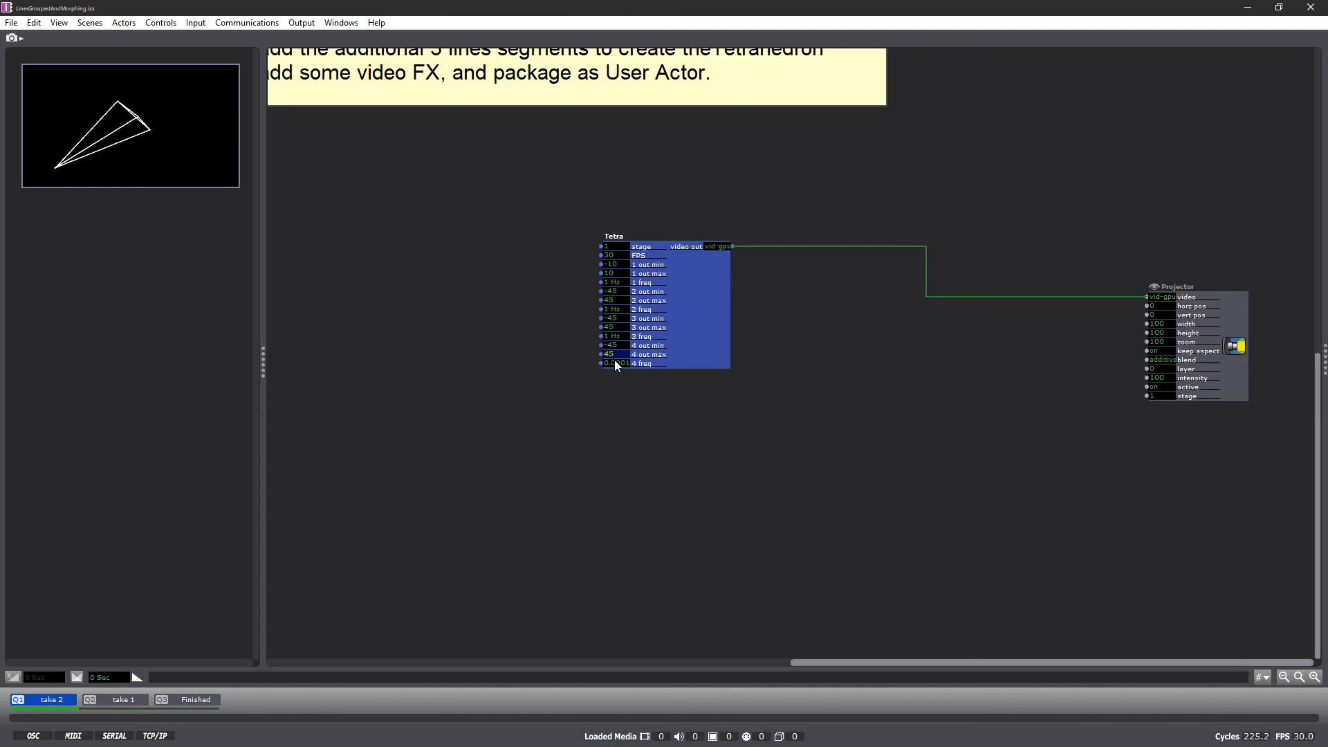
pyautogui.write('1 Hz')
pyautogui.click(602, 400)
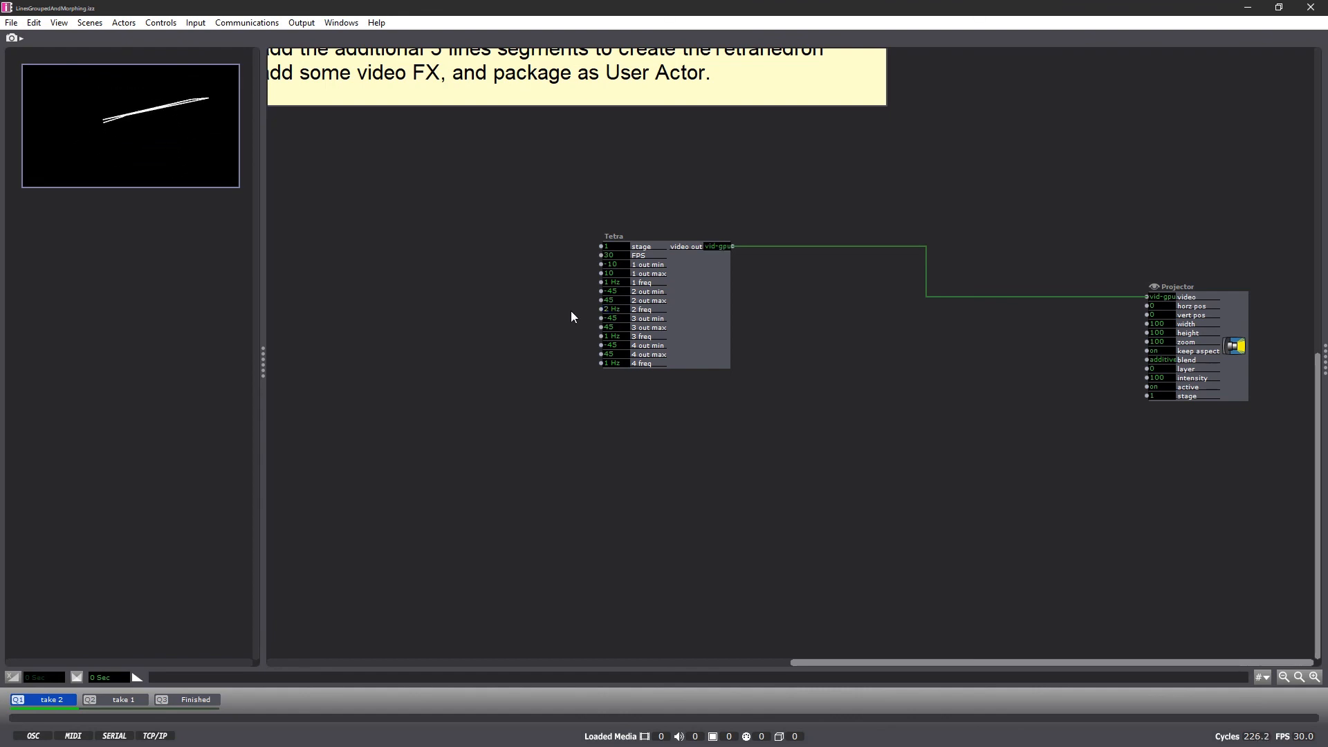
# Try higher frequencies on the Tetra actor, with 3 freq at 3 Hz and 4 freq at 4 Hz.
pyautogui.click(613, 335)
pyautogui.press('Return')
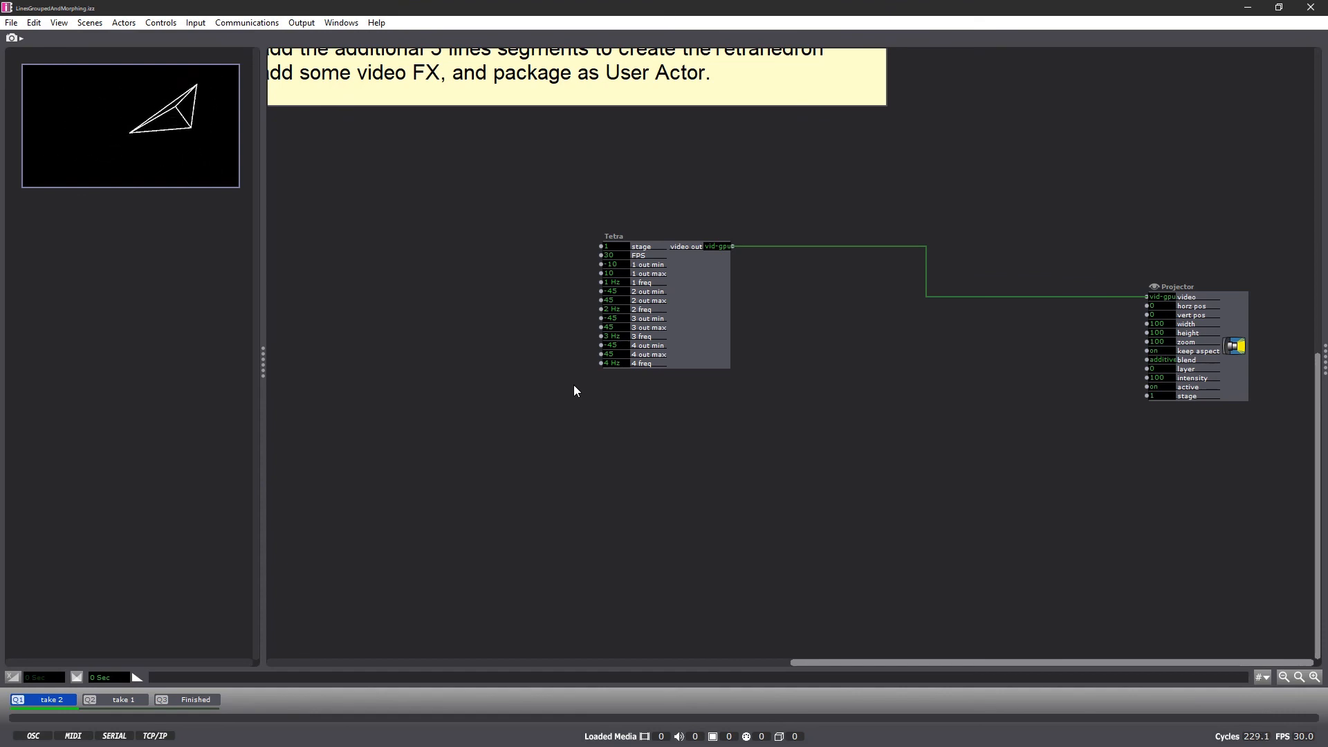
pyautogui.click(613, 282)
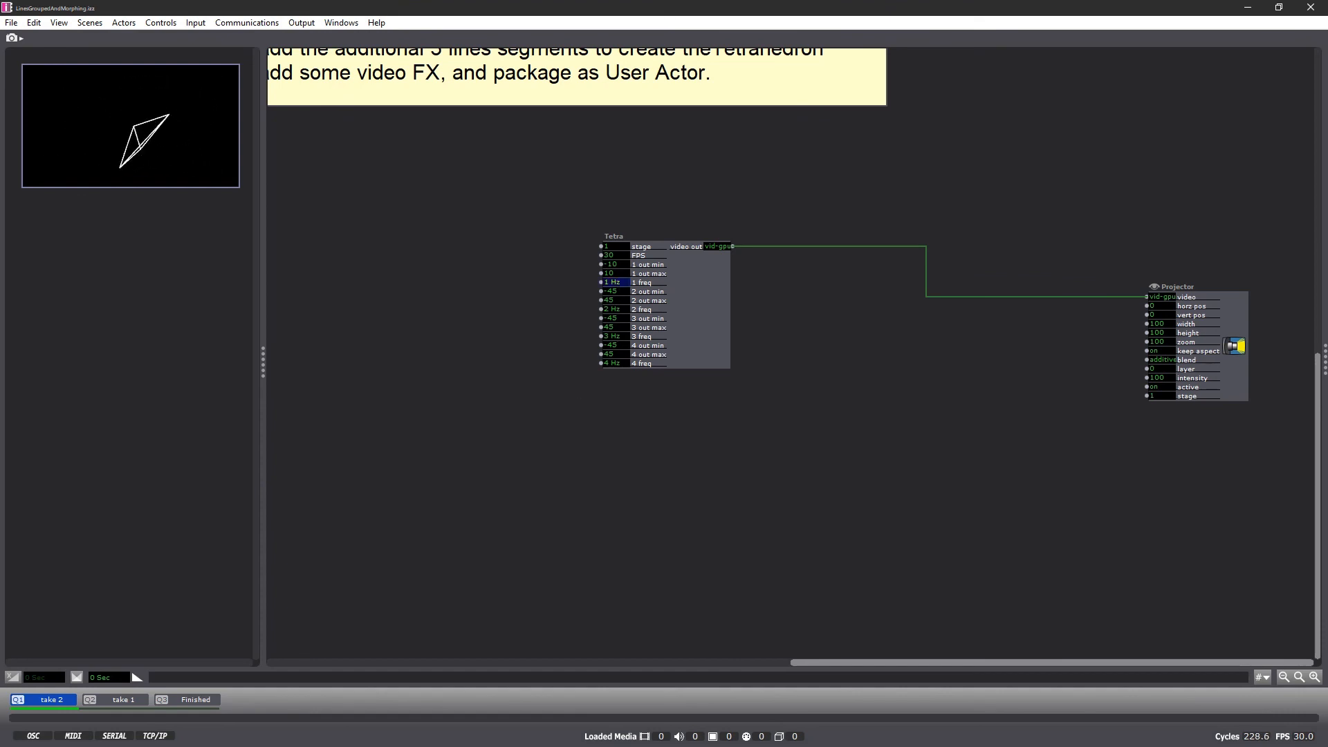
# Try mixed frequencies on the Tetra actor: 2 freq 0.5 Hz, 3 freq 1 Hz, 4 freq 0.75 Hz and 1 freq 8 Hz.
pyautogui.click(613, 312)
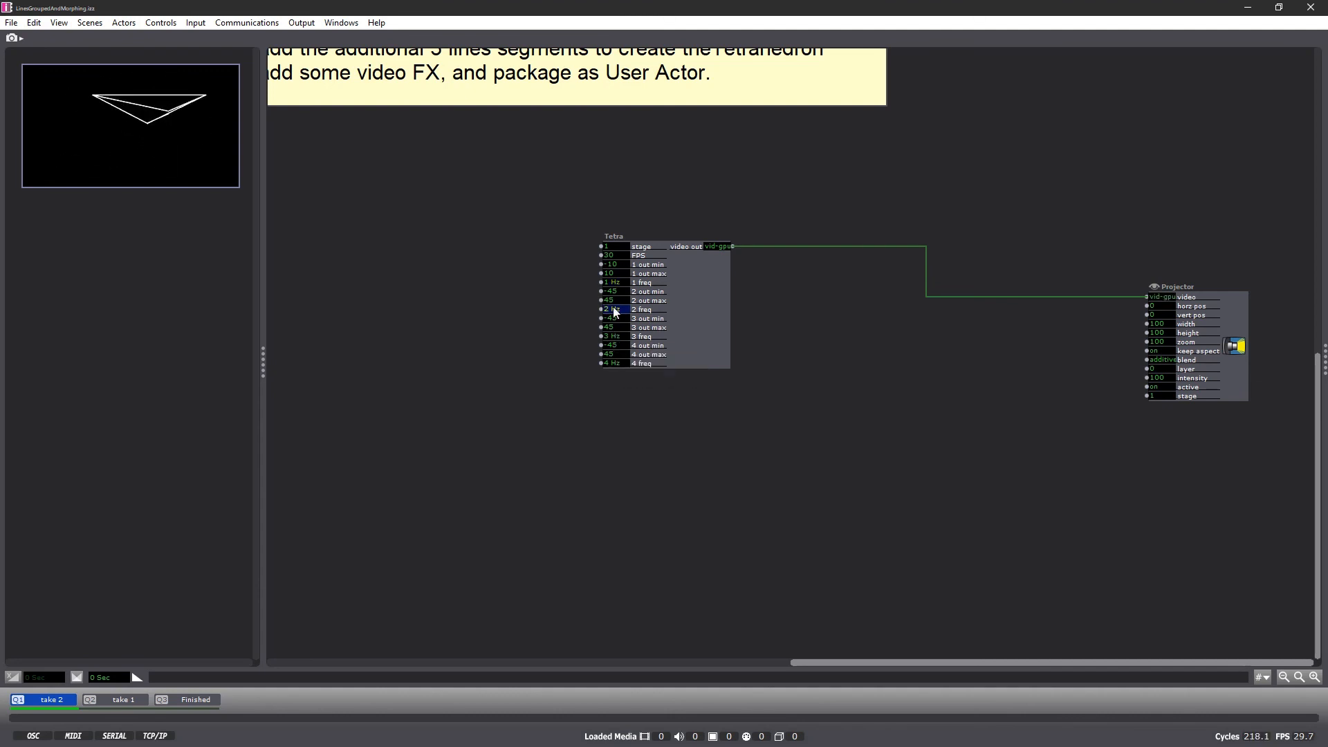
pyautogui.write('0.5')
pyautogui.press('Return')
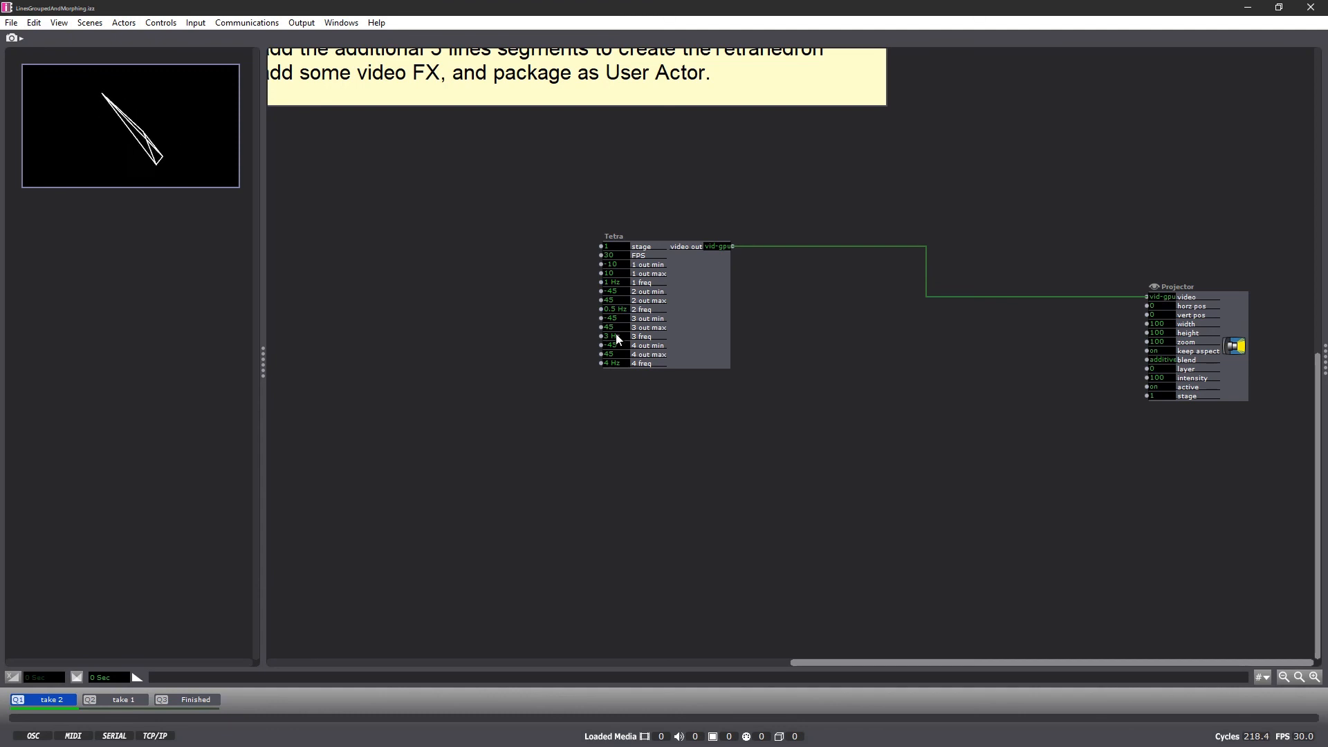
pyautogui.click(614, 337)
pyautogui.click(616, 363)
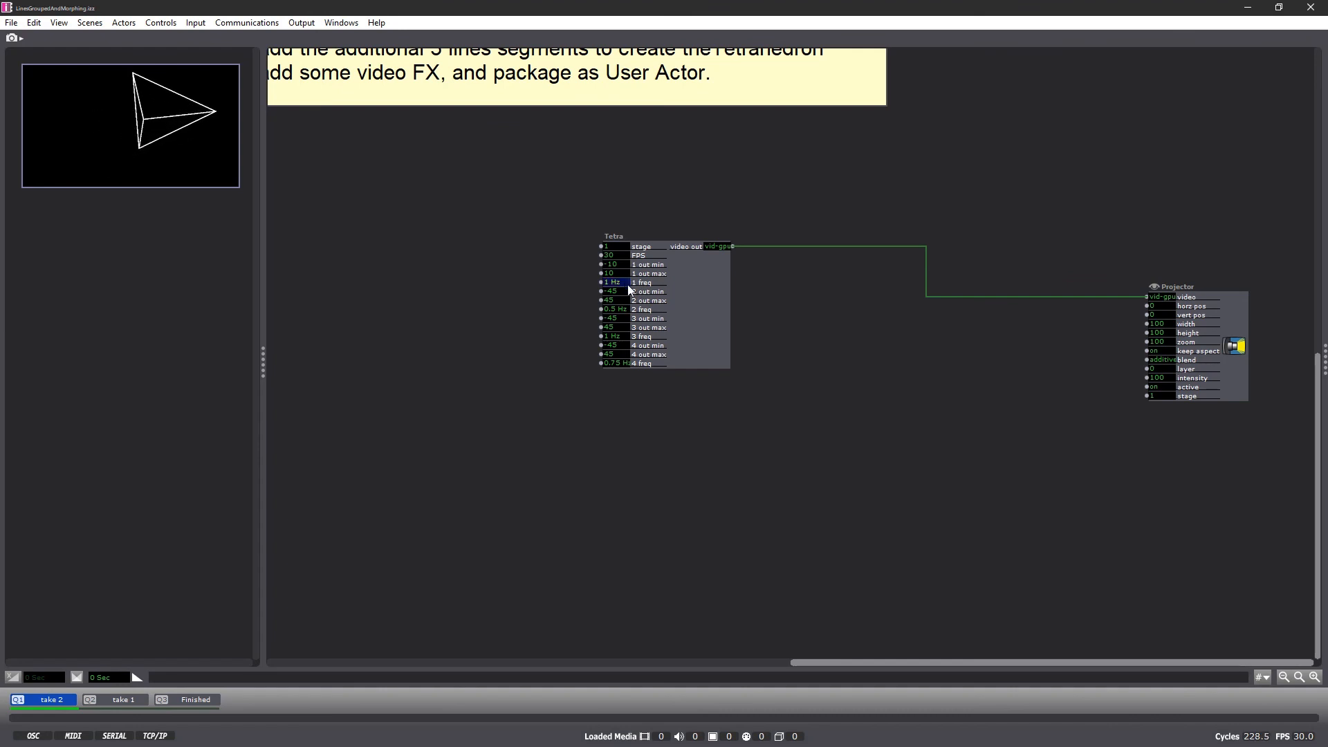
pyautogui.press('Return')
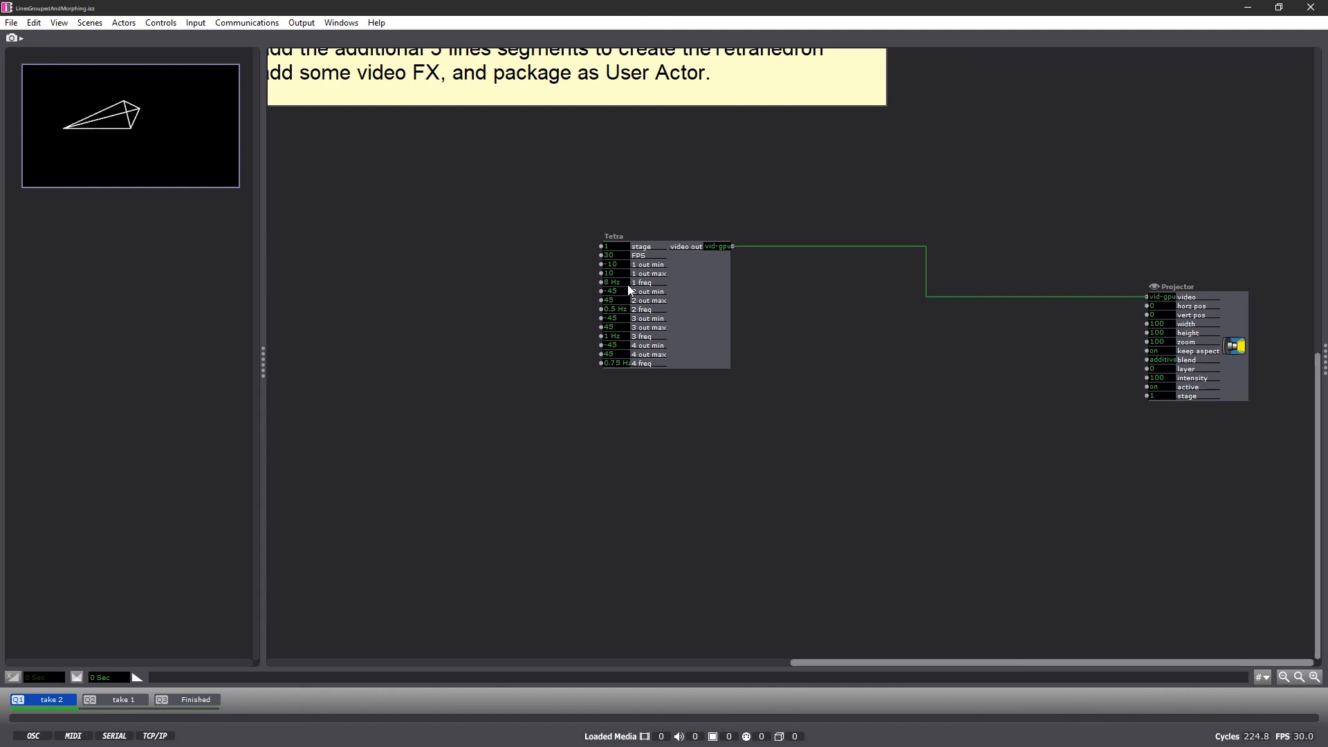
# Set the Tetra actor's 1 freq, 2 freq and 4 freq to 1 Hz each.
pyautogui.click(628, 285)
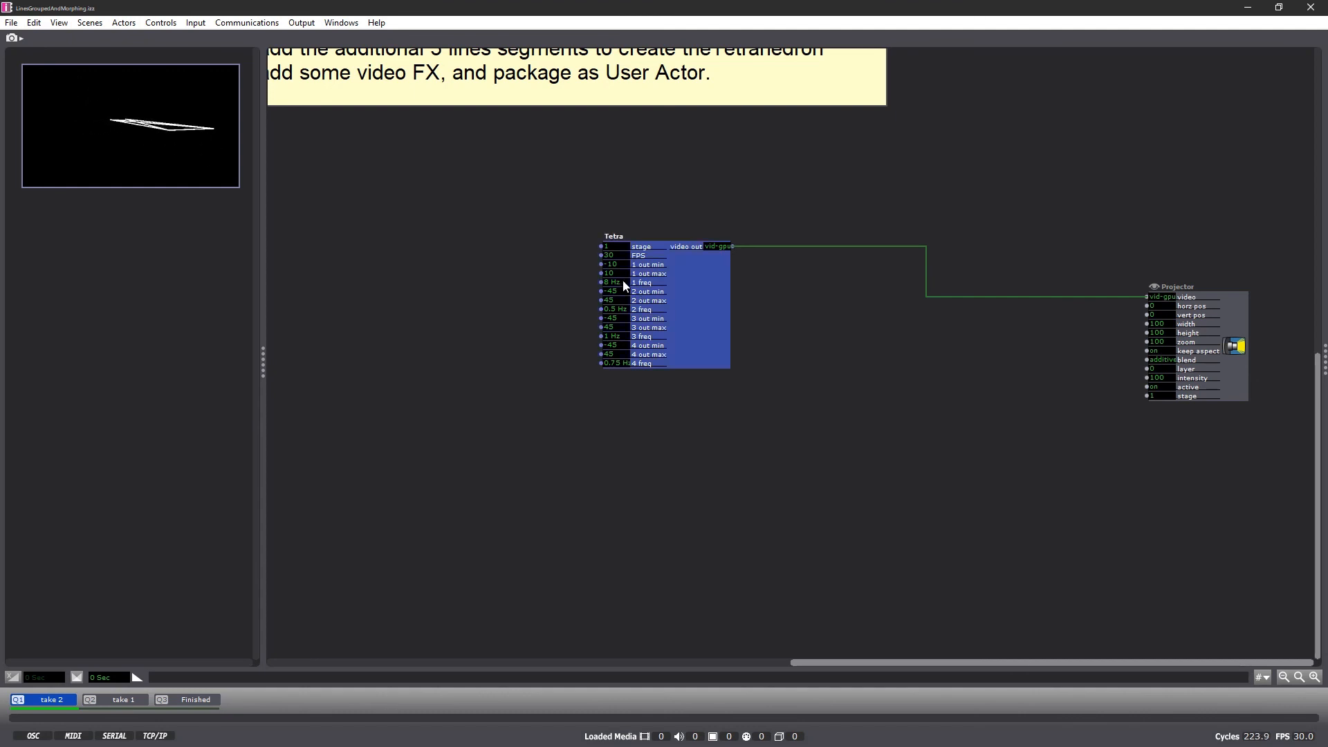
pyautogui.click(624, 283)
pyautogui.write('2')
pyautogui.press('Return')
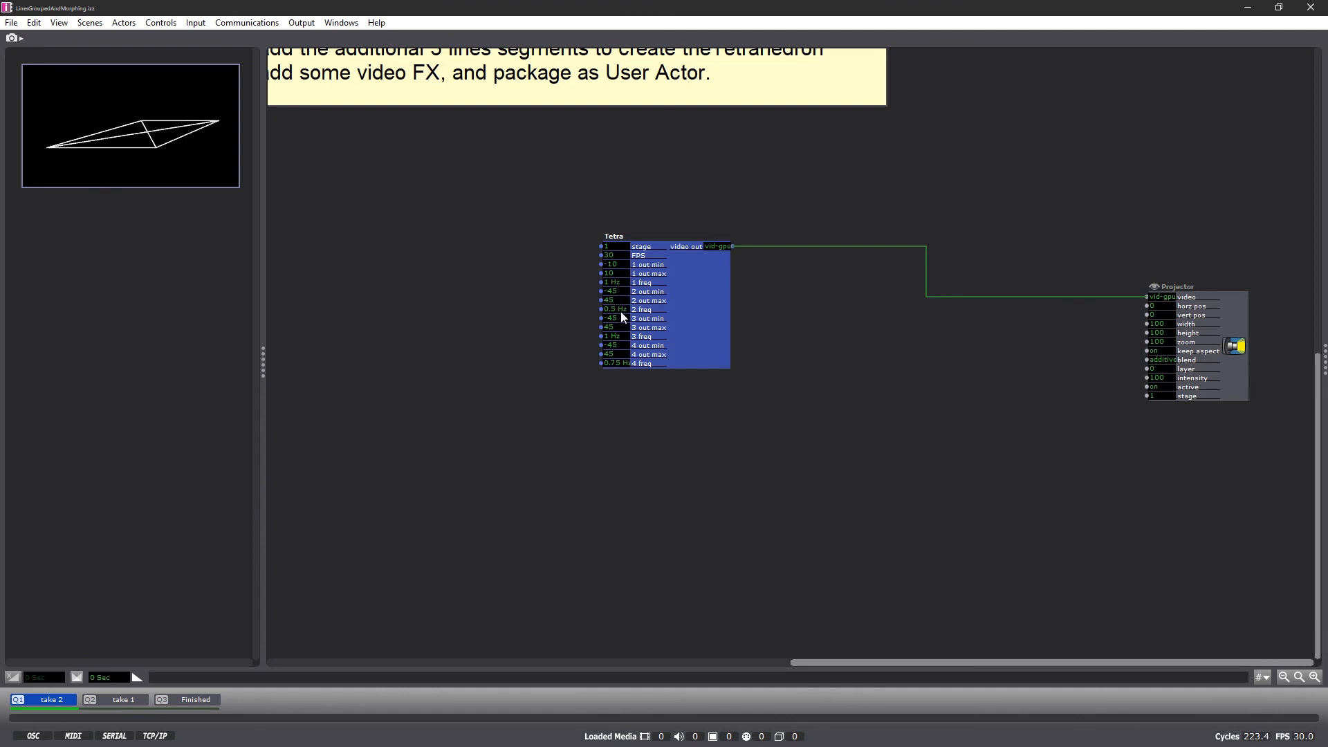
pyautogui.click(621, 312)
pyautogui.write('1')
pyautogui.press('Return')
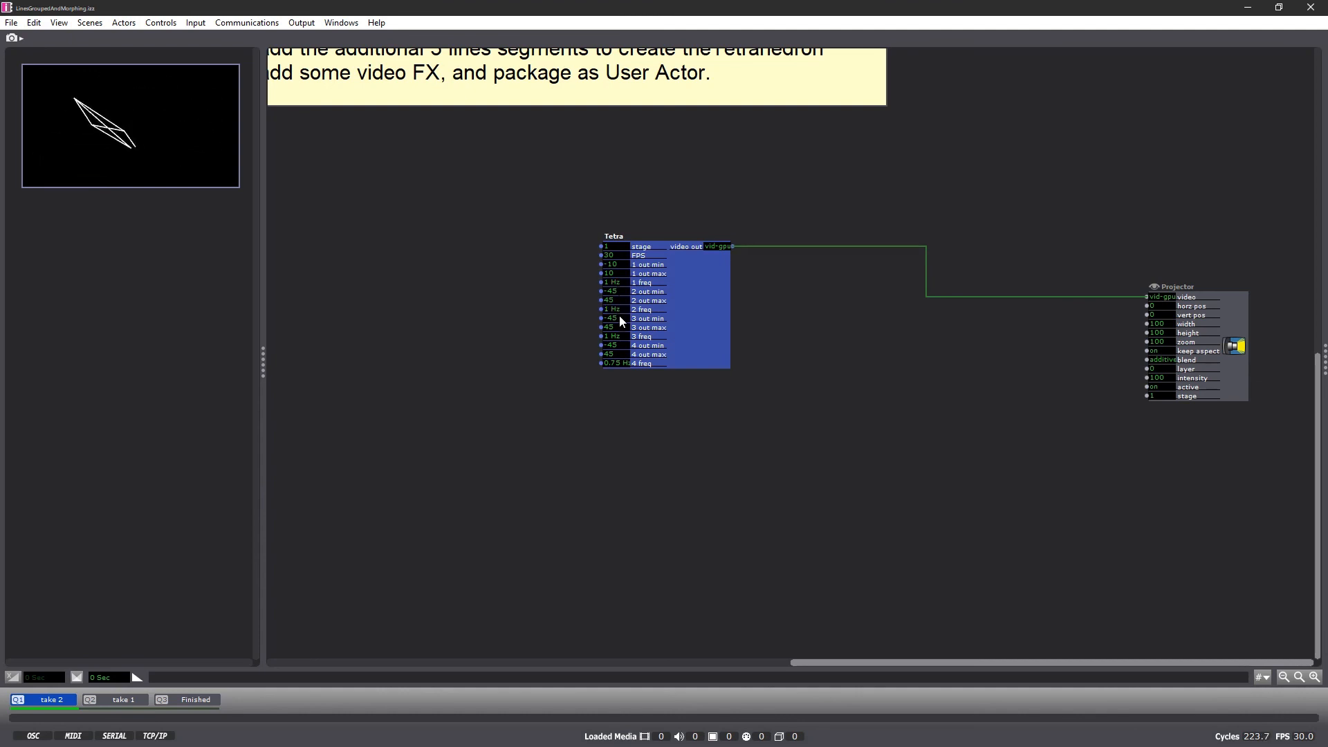
pyautogui.click(613, 363)
pyautogui.write('1')
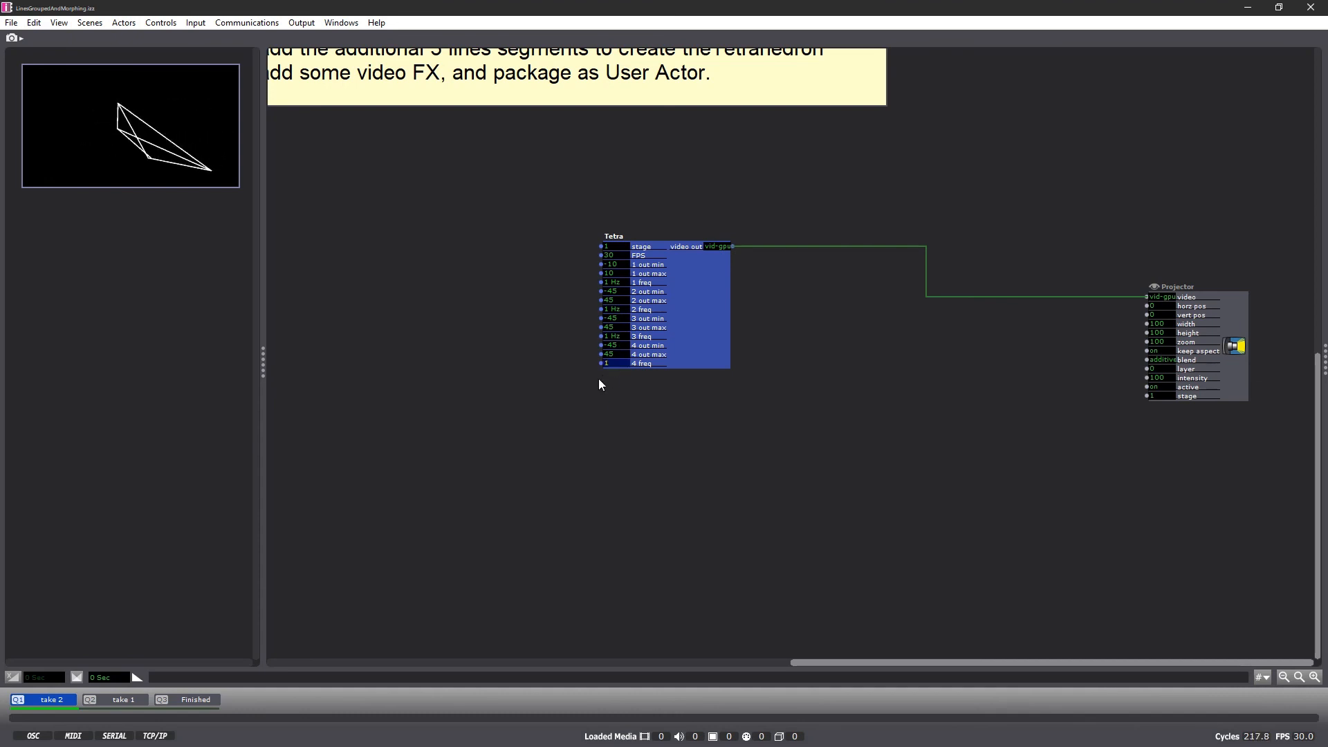
pyautogui.press('Return')
pyautogui.click(403, 269)
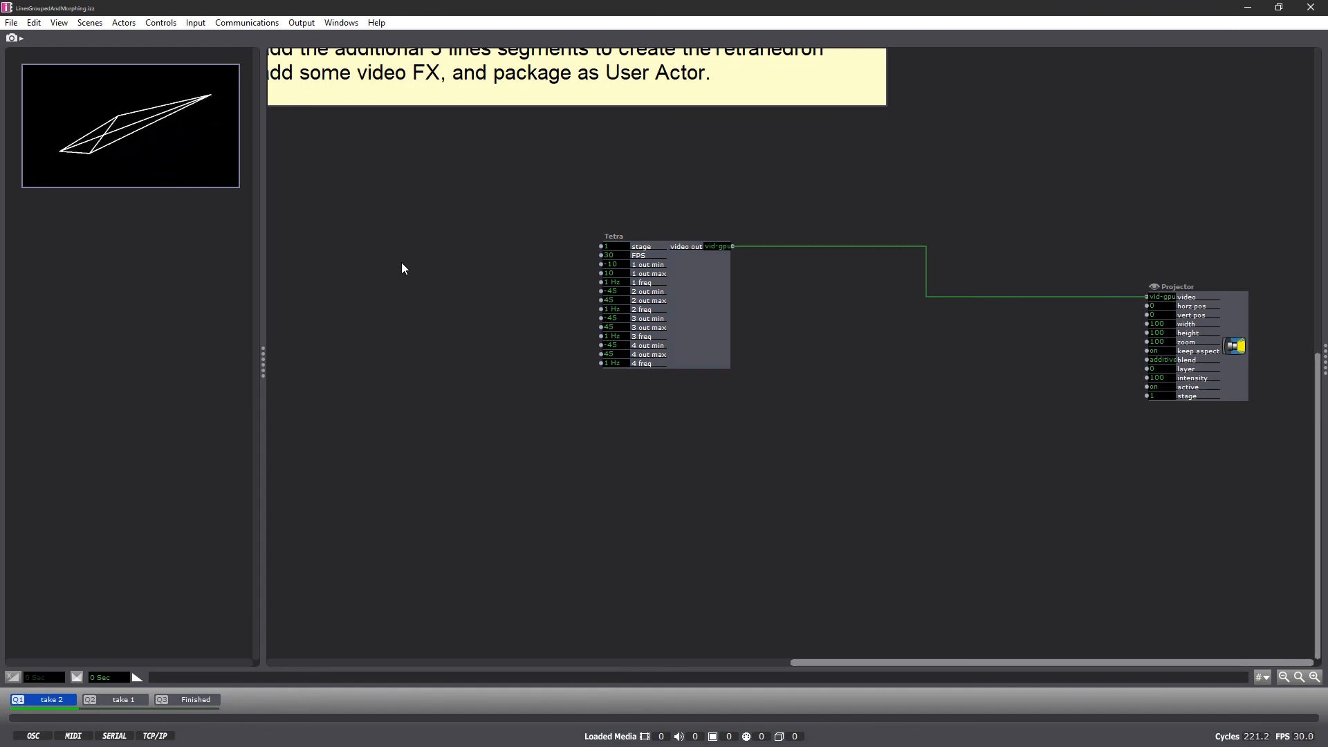
# Open the Tetra User Actor for editing.
pyautogui.doubleClick(672, 318)
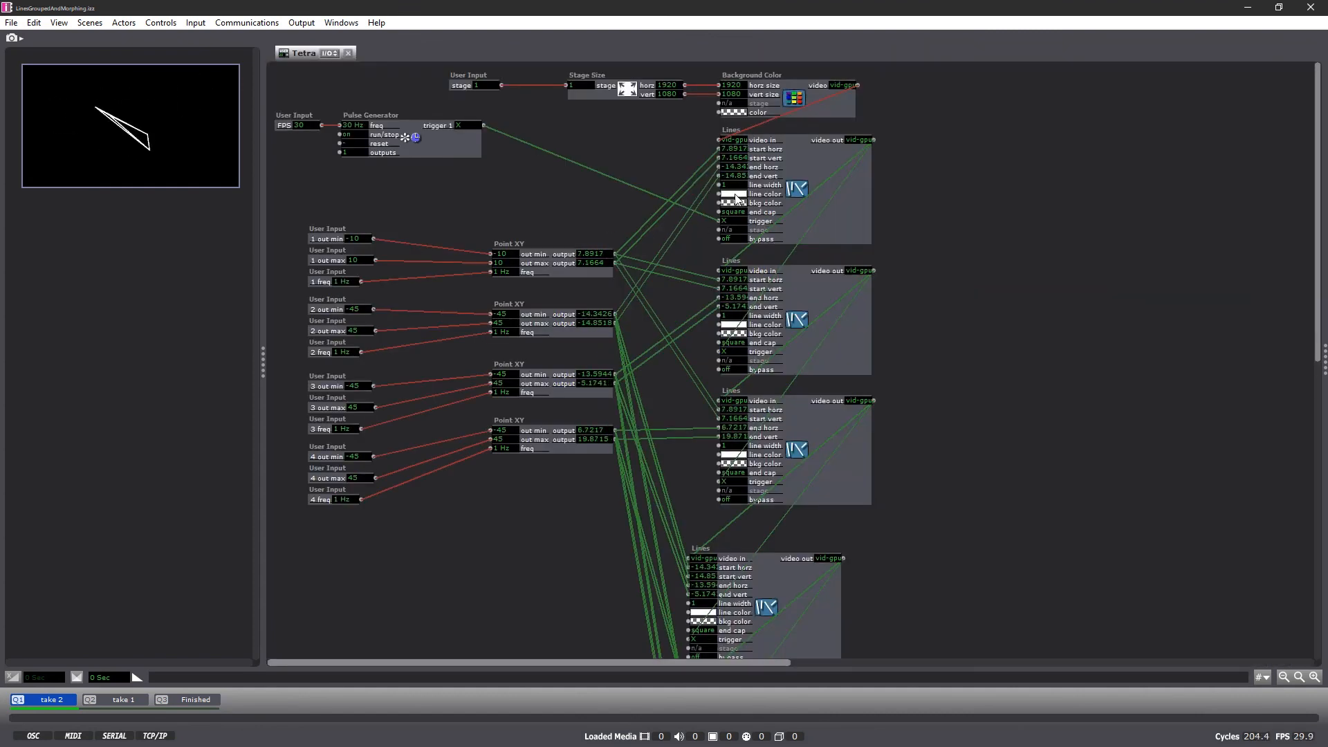
# Try an orange line color on the first Lines actor and undo it.
pyautogui.moveTo(721, 200)
pyautogui.mouseDown()
pyautogui.moveTo(693, 193)
pyautogui.moveTo(701, 202)
pyautogui.moveTo(685, 180)
pyautogui.moveTo(687, 211)
pyautogui.moveTo(687, 179)
pyautogui.moveTo(702, 193)
pyautogui.mouseUp()
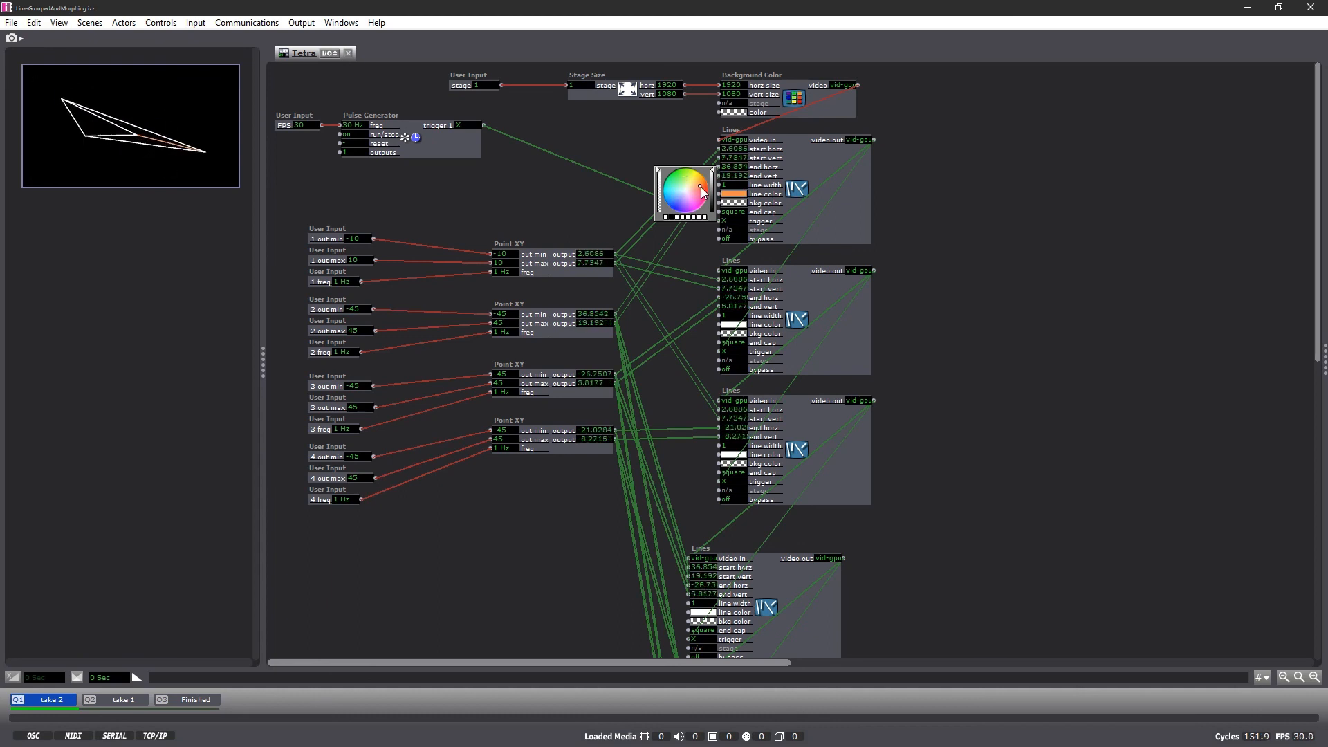
pyautogui.click(628, 139)
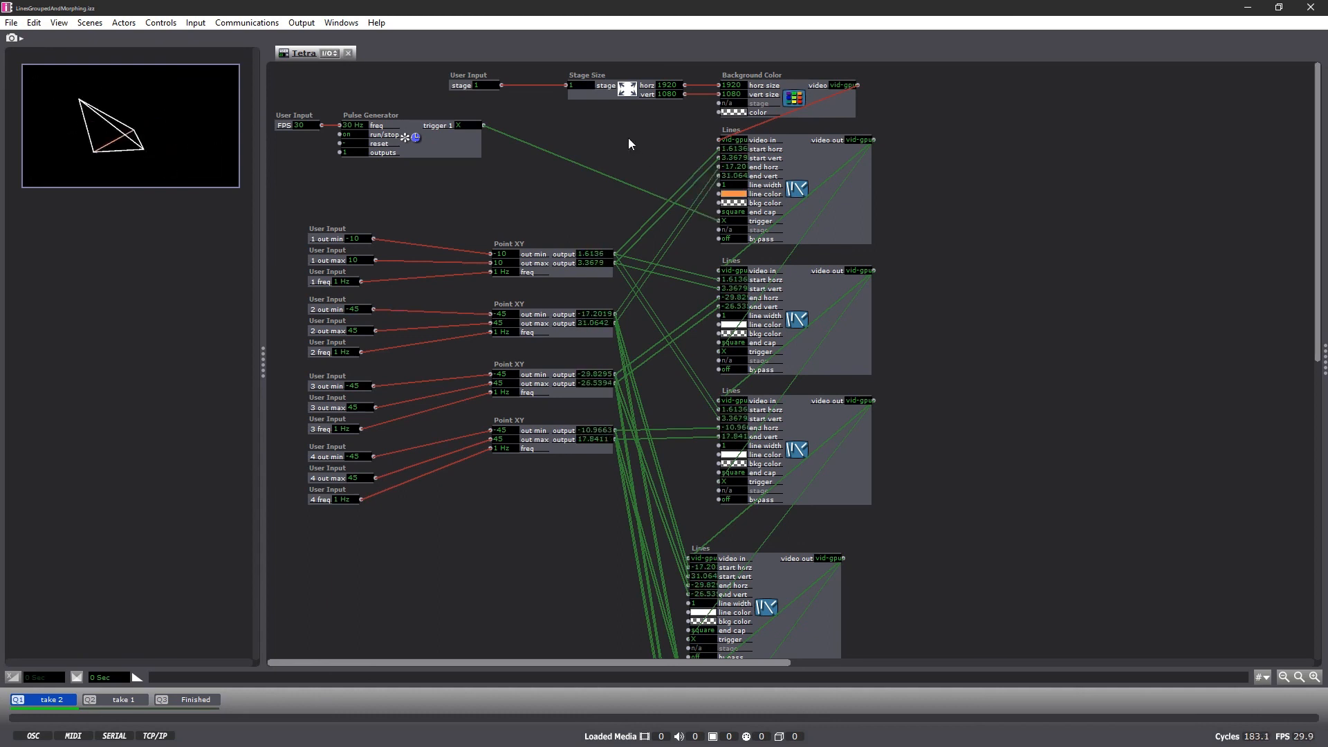
pyautogui.hotkey('ctrl', 'z')
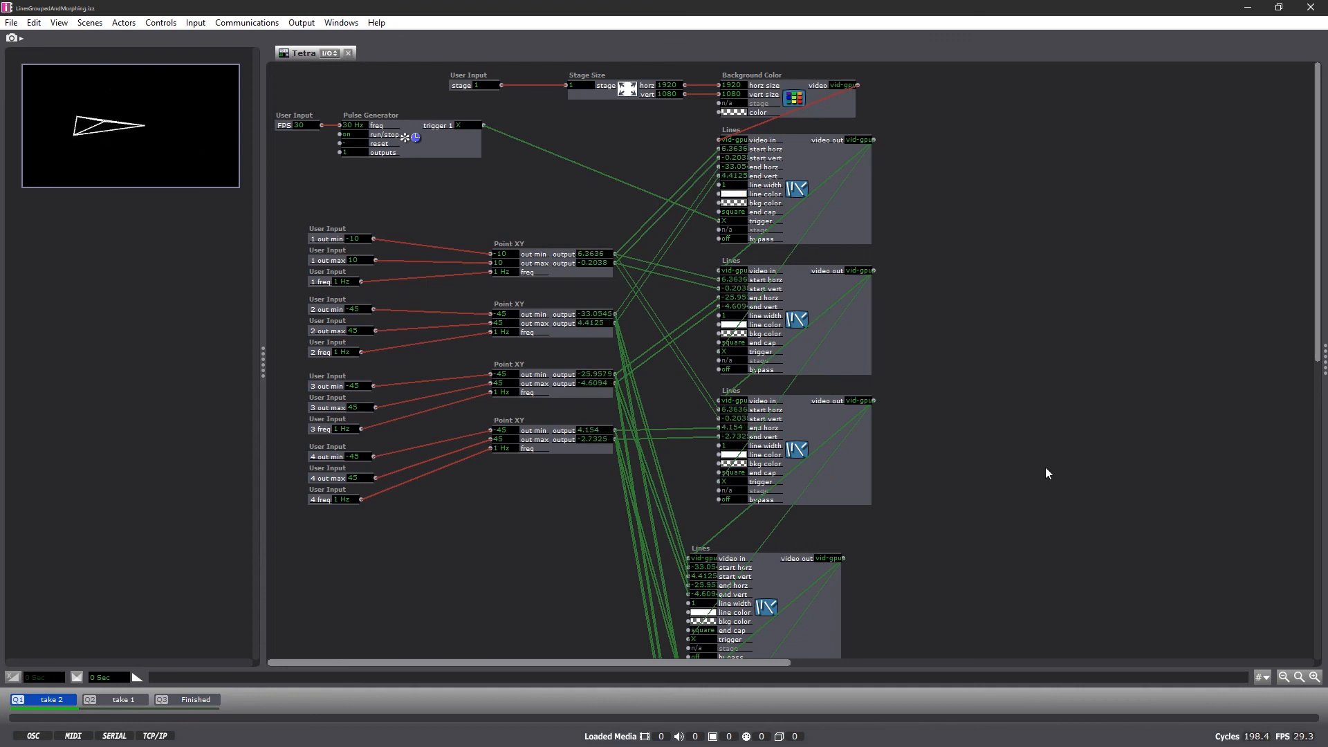
# Insert a Colorizer actor into the video link between the last Lines actor and the User Output.
pyautogui.scroll(-6, 1041, 463)
pyautogui.scroll(-3, 1038, 463)
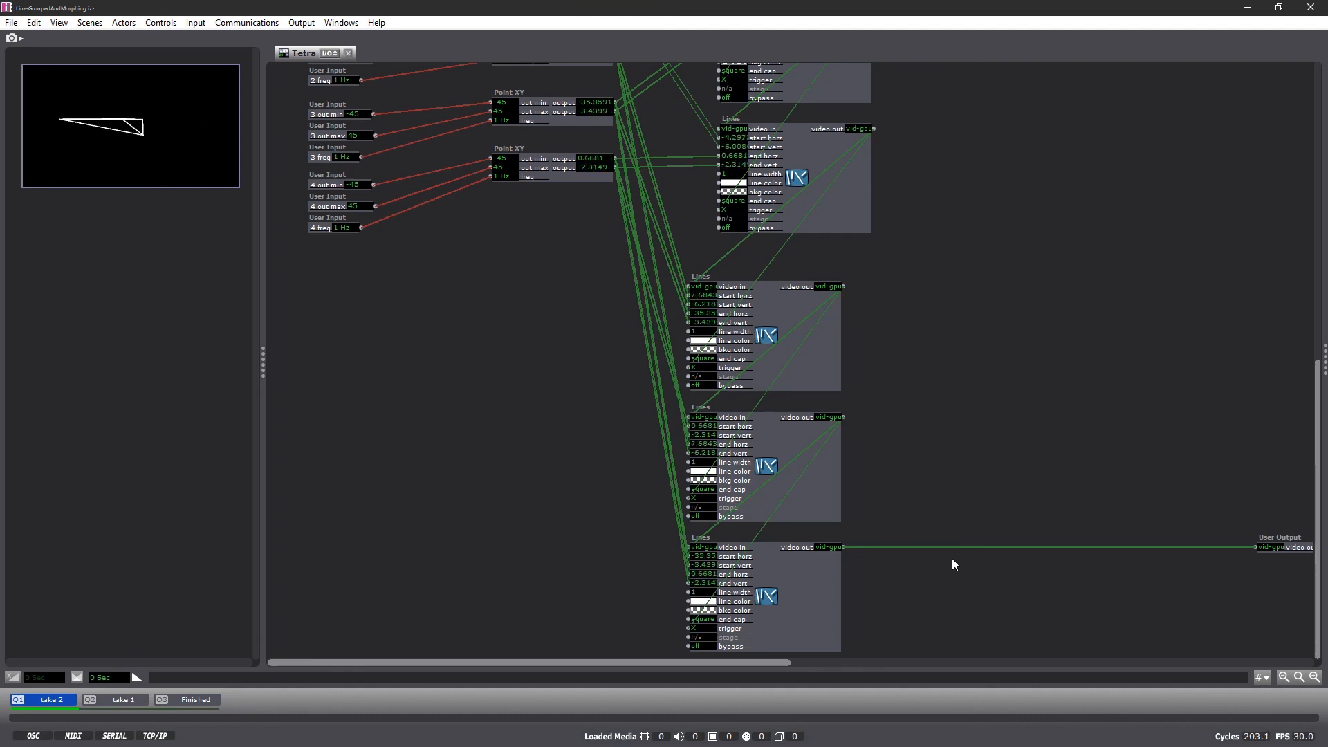
pyautogui.moveTo(926, 548)
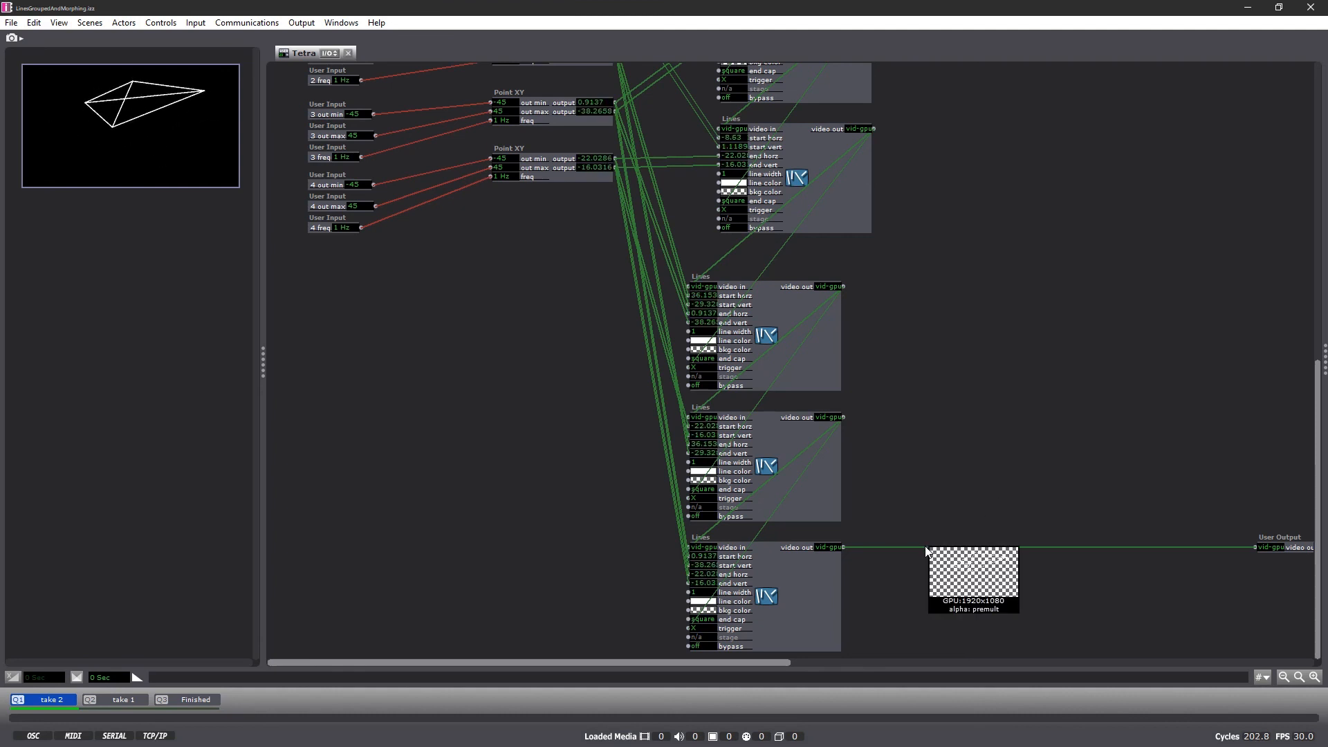
pyautogui.moveTo(1014, 582); pyautogui.dragTo(878, 404)
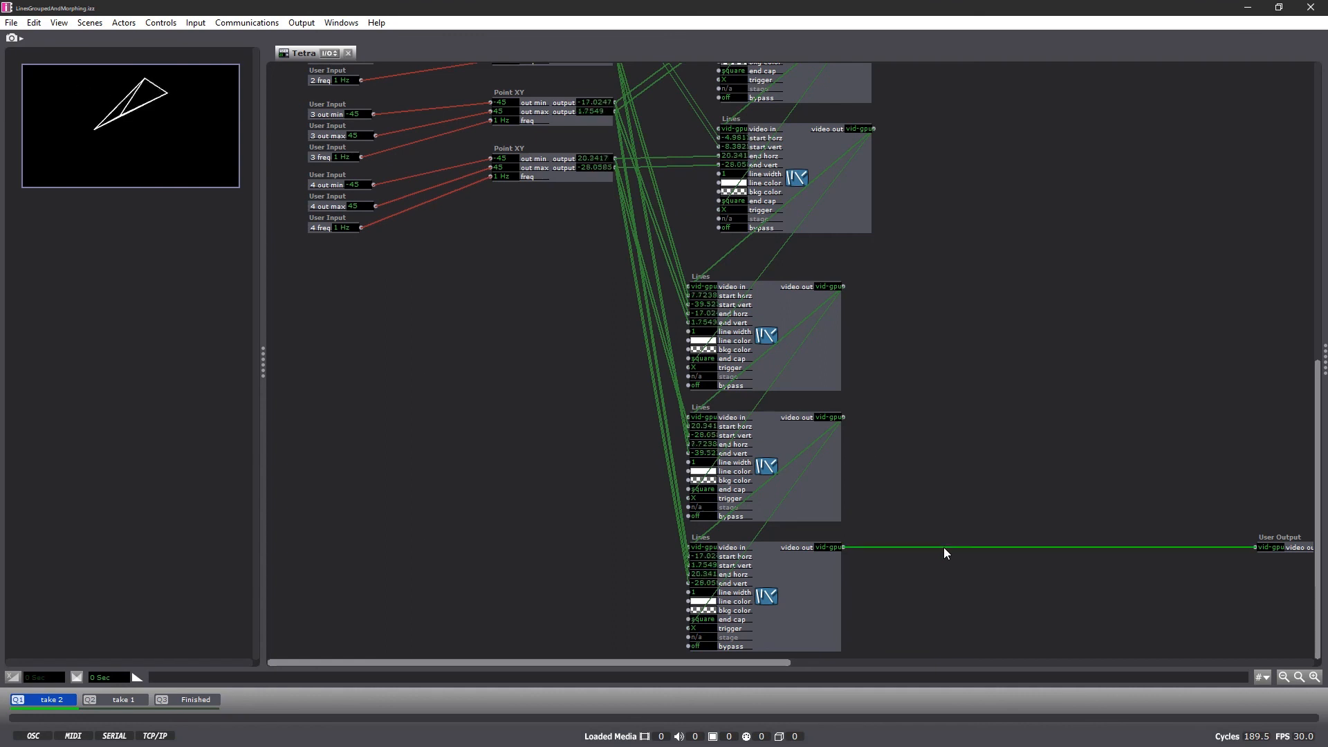
pyautogui.moveTo(945, 550)
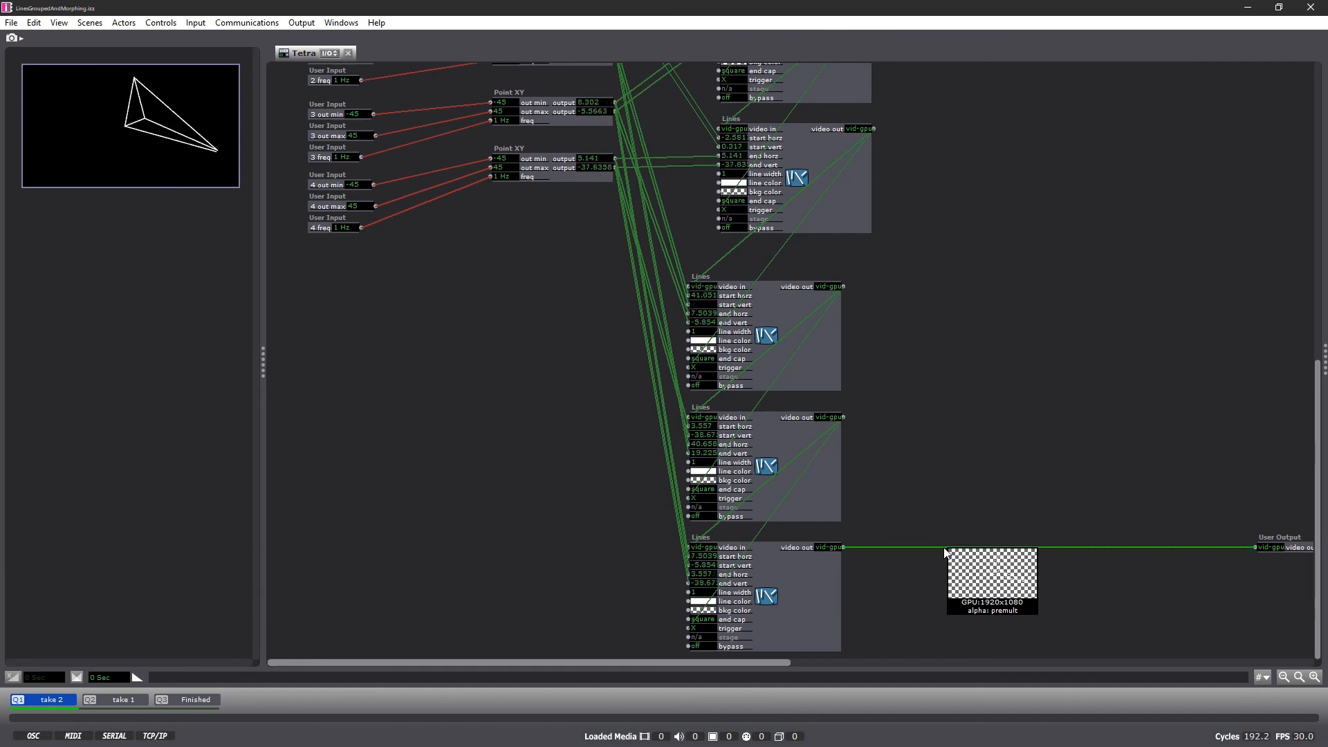
pyautogui.doubleClick(985, 493)
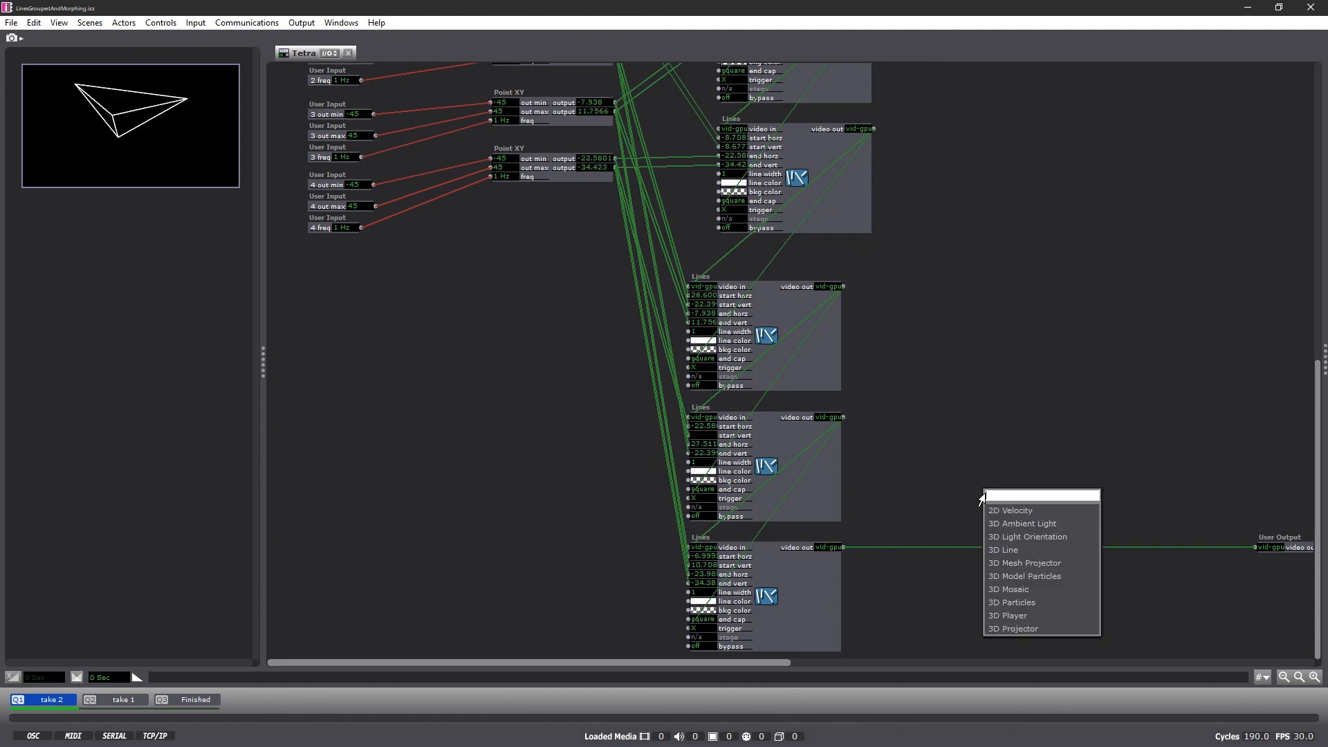
pyautogui.write('color')
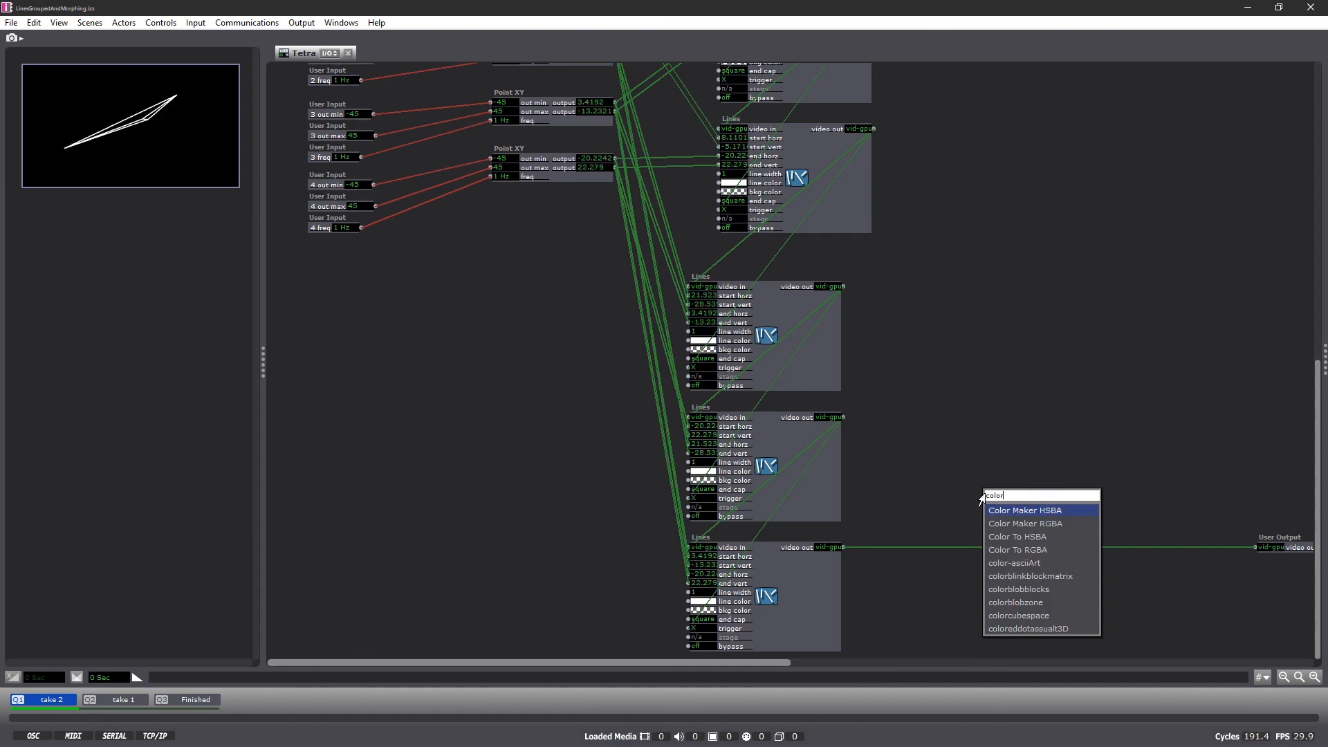
pyautogui.write('i')
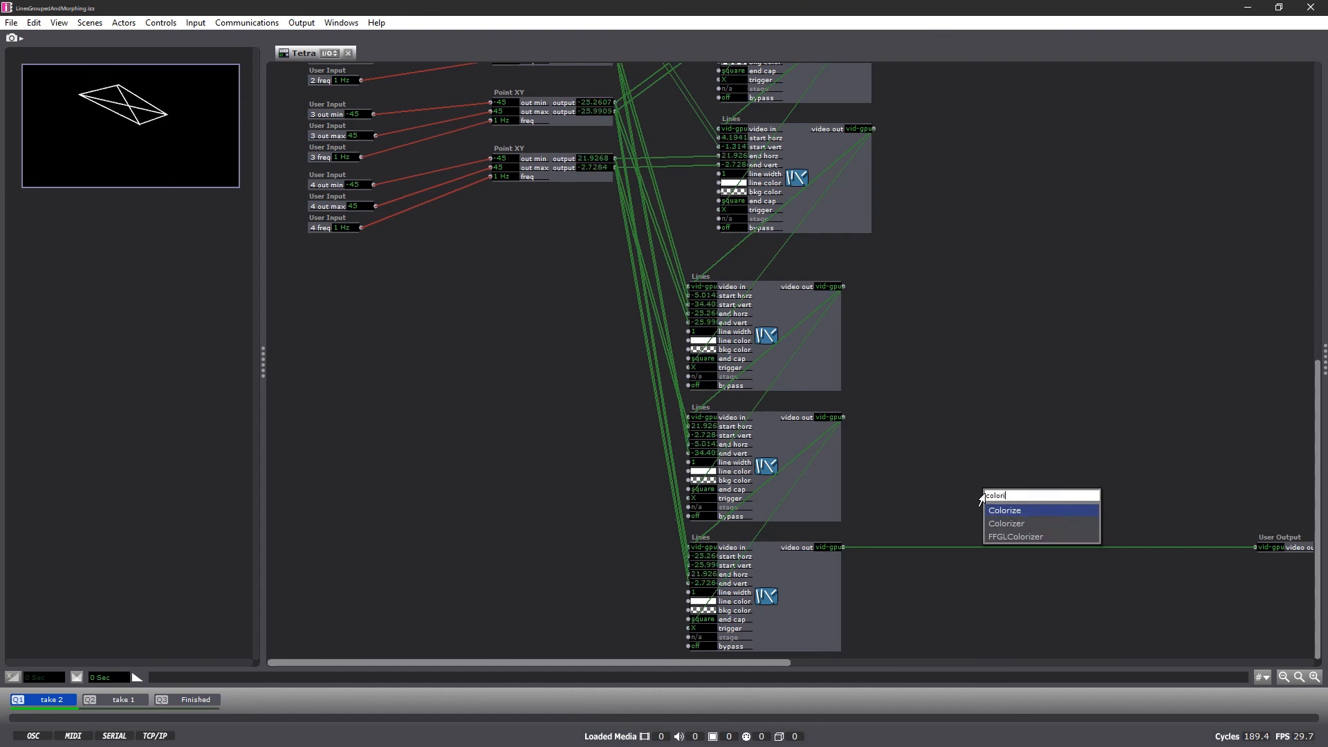
pyautogui.click(1013, 525)
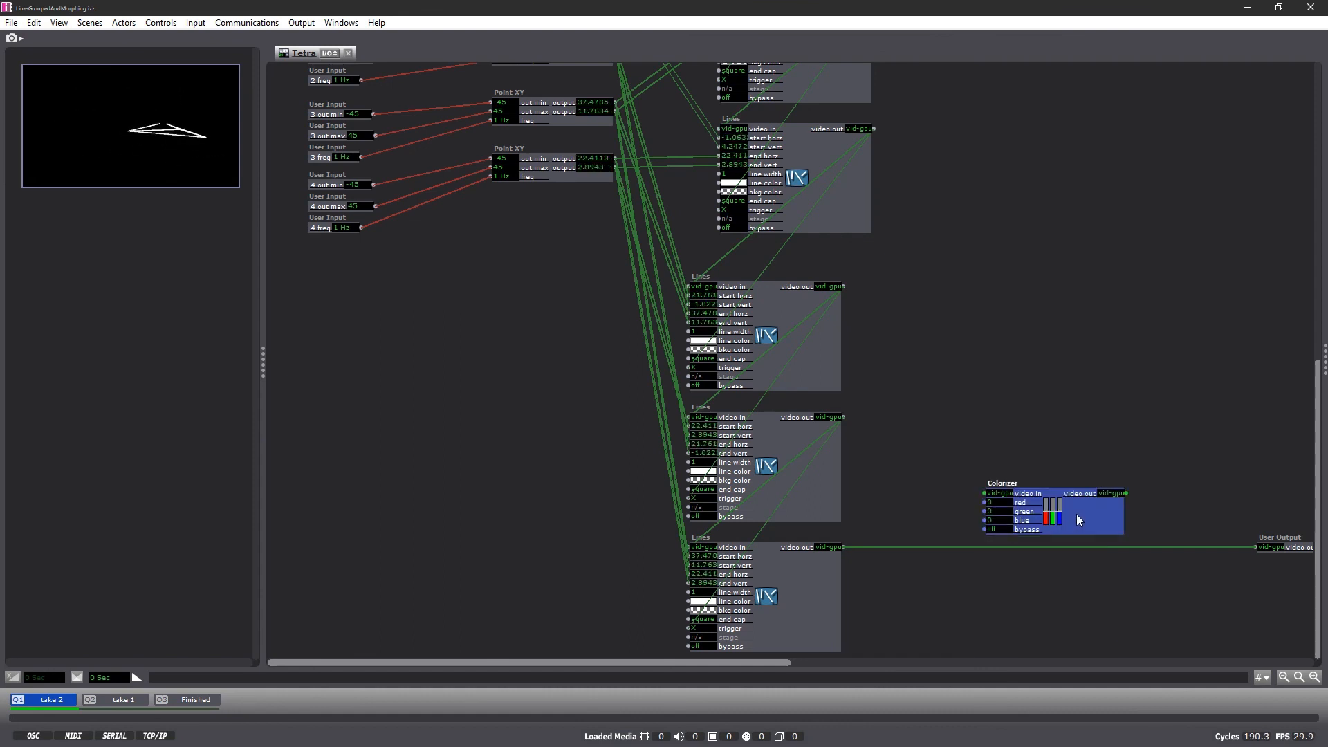
pyautogui.moveTo(1076, 514); pyautogui.dragTo(1076, 567)
pyautogui.click(1049, 489)
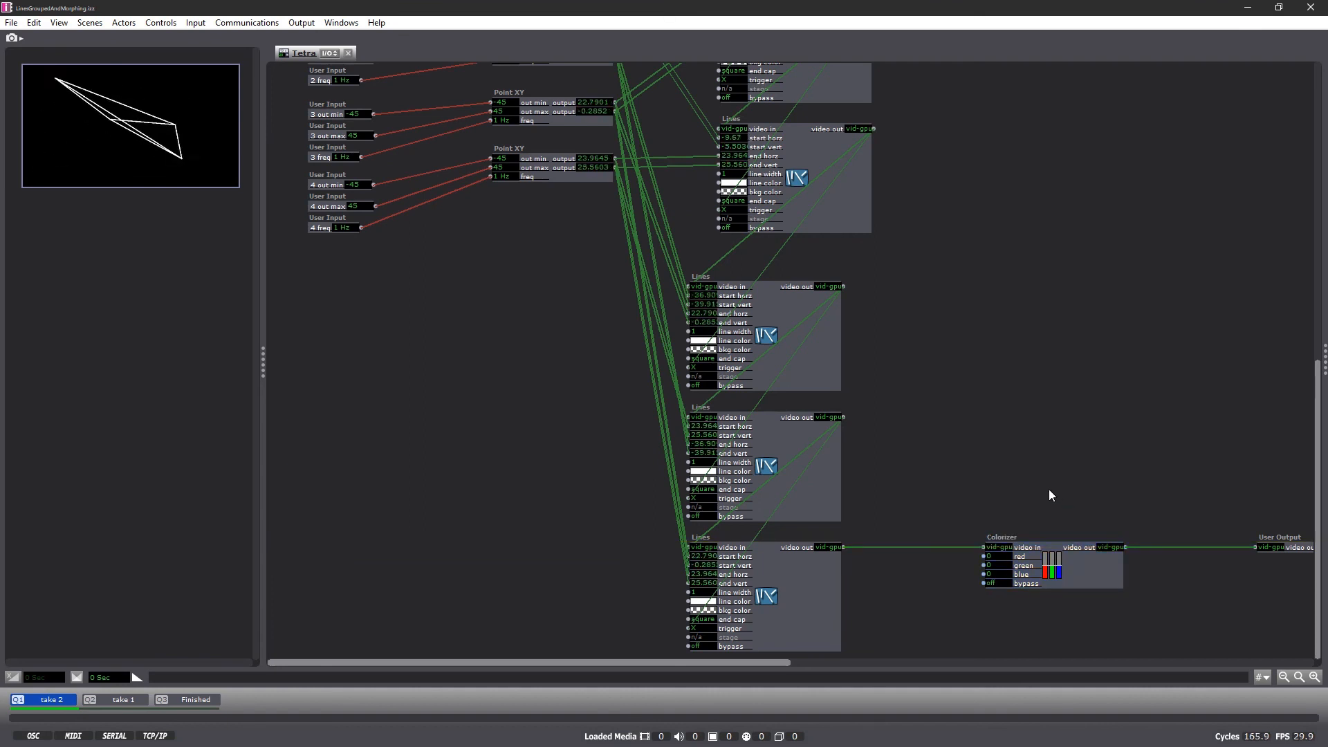
pyautogui.click(1020, 557)
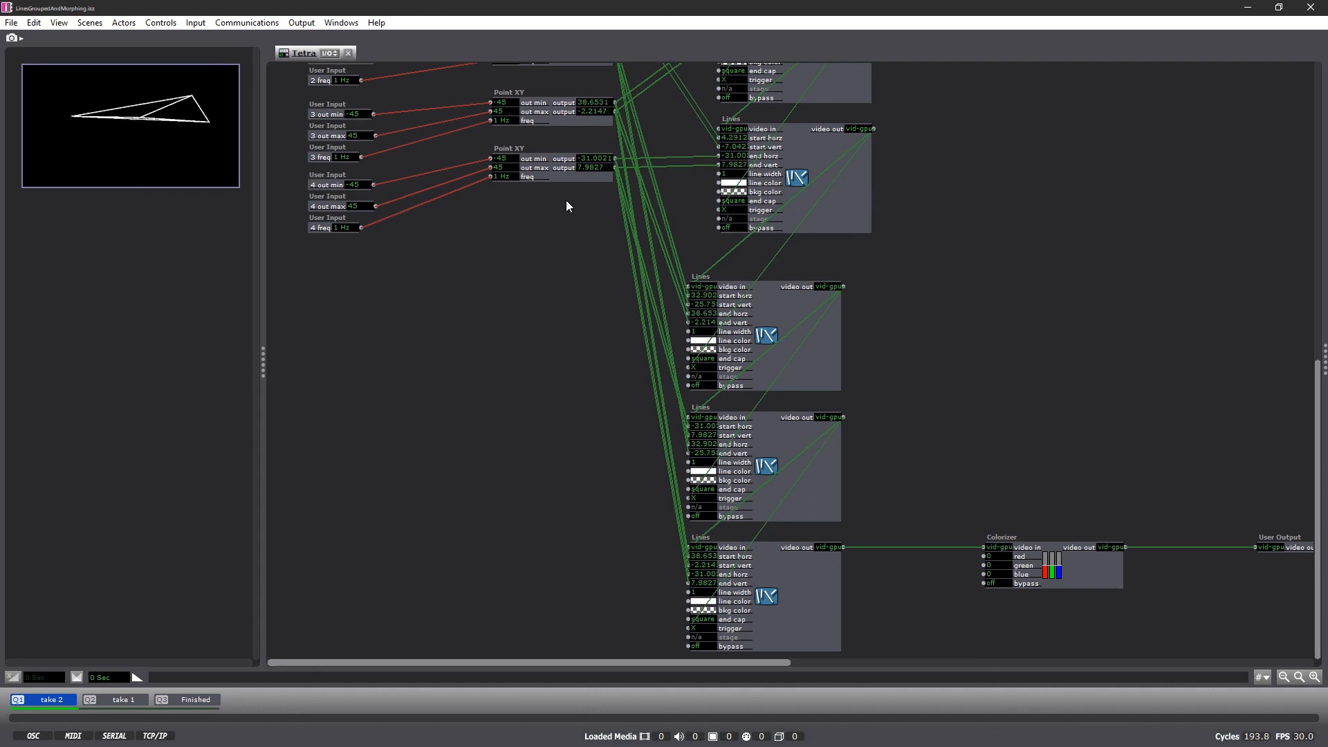
# Duplicate the Point XY actors of points 3 and 4 and place the copies just above the Colorizer.
pyautogui.moveTo(565, 199); pyautogui.dragTo(528, 82)
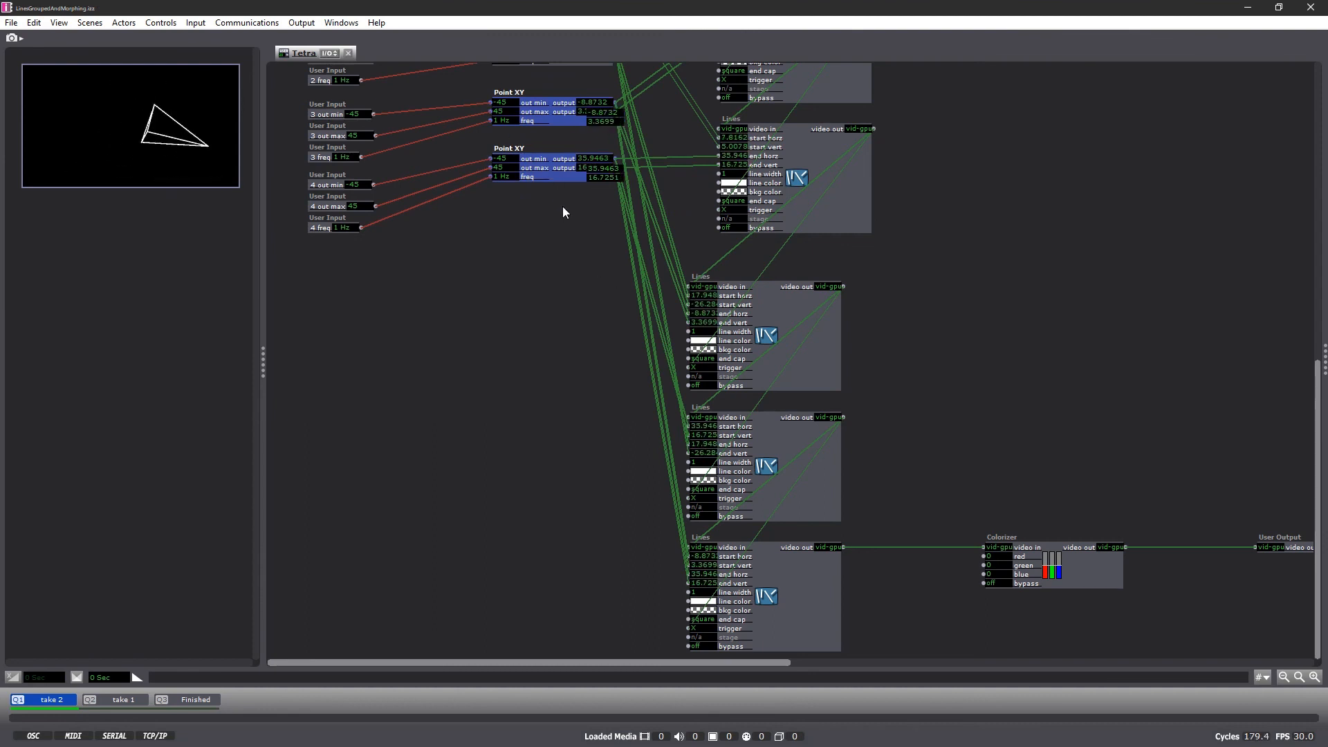
pyautogui.hotkey('ctrl', 'd')
pyautogui.moveTo(578, 186); pyautogui.dragTo(1047, 503)
pyautogui.click(1002, 314)
pyautogui.click(1058, 517)
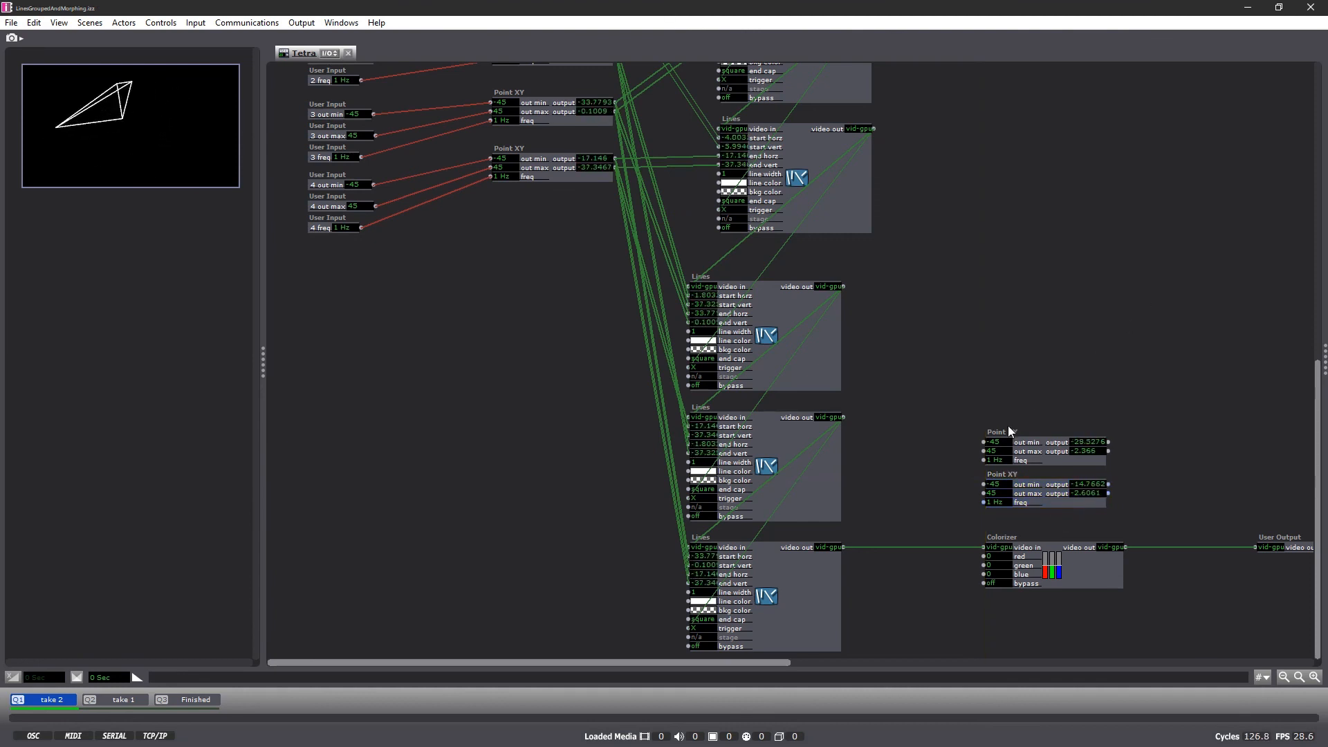
# Set the upper Point XY copy's out min to -100 and out max to 100.
pyautogui.click(996, 442)
pyautogui.write('-100')
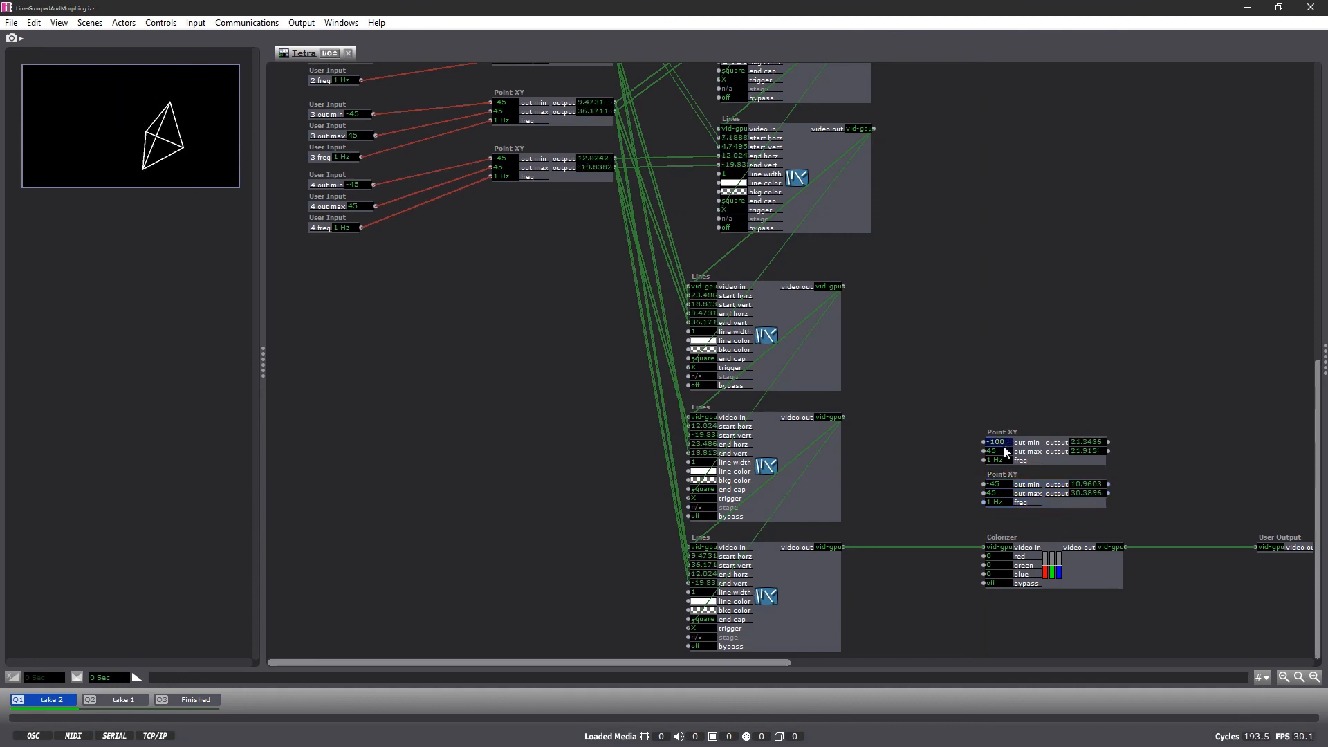
pyautogui.press('Return')
pyautogui.click(1003, 451)
pyautogui.write('100')
pyautogui.press('Return')
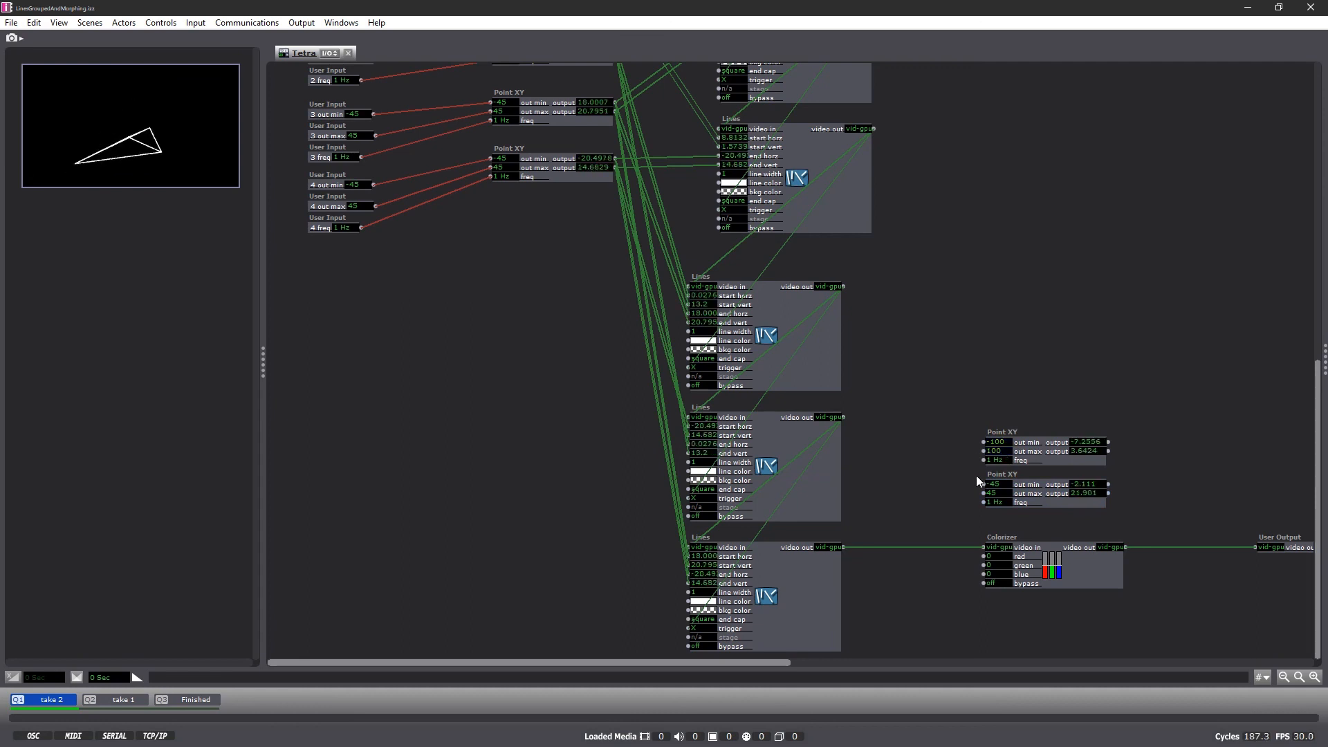
# Set the out min to -100 and out max to 100 on the Point XY copy nearest the Colorizer.
pyautogui.click(999, 484)
pyautogui.write('-1')
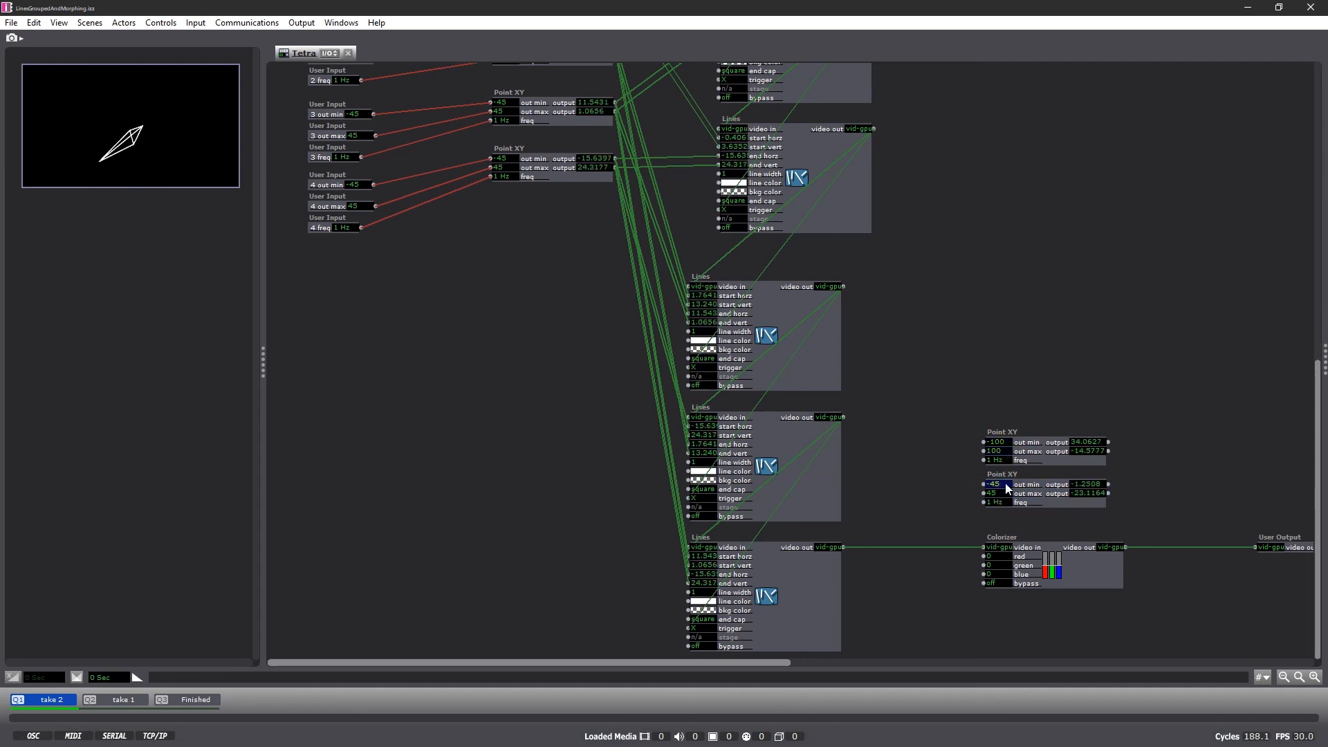
pyautogui.write('00')
pyautogui.press('Return')
pyautogui.click(996, 494)
pyautogui.write('10')
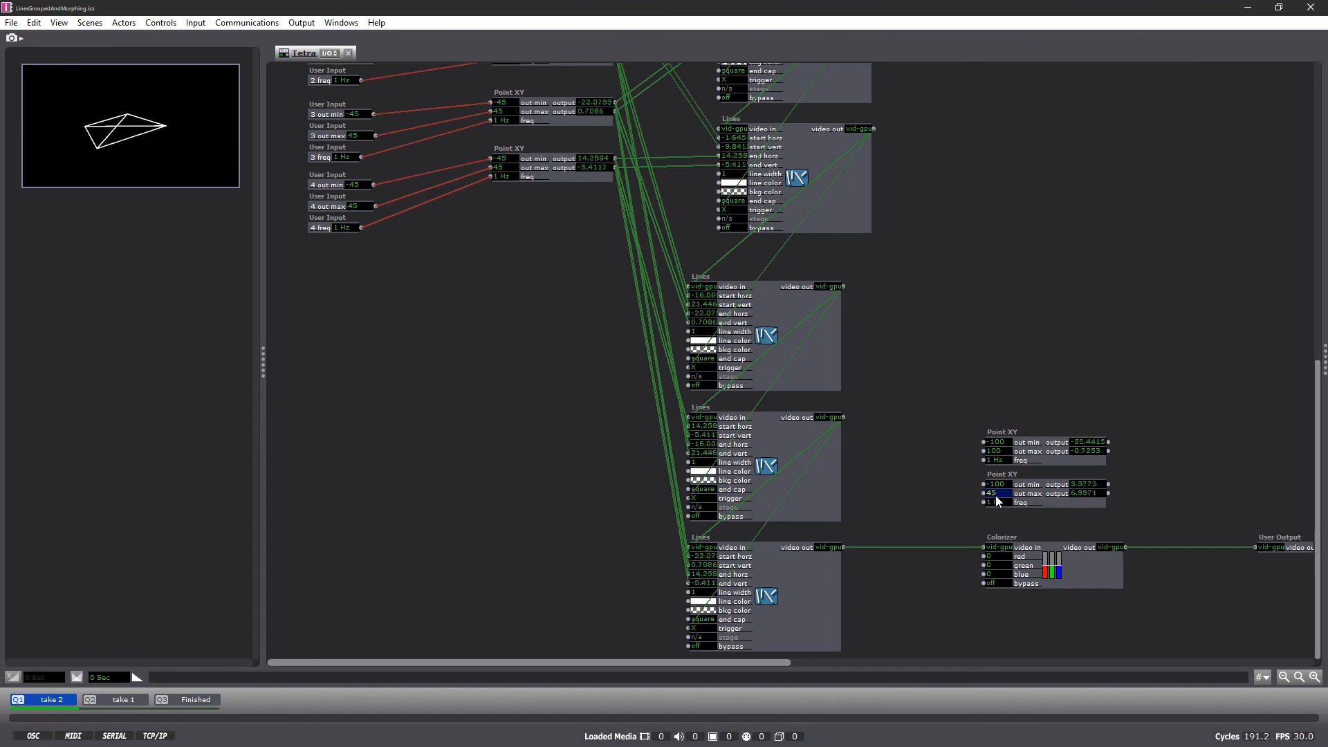
pyautogui.write('0')
pyautogui.press('Return')
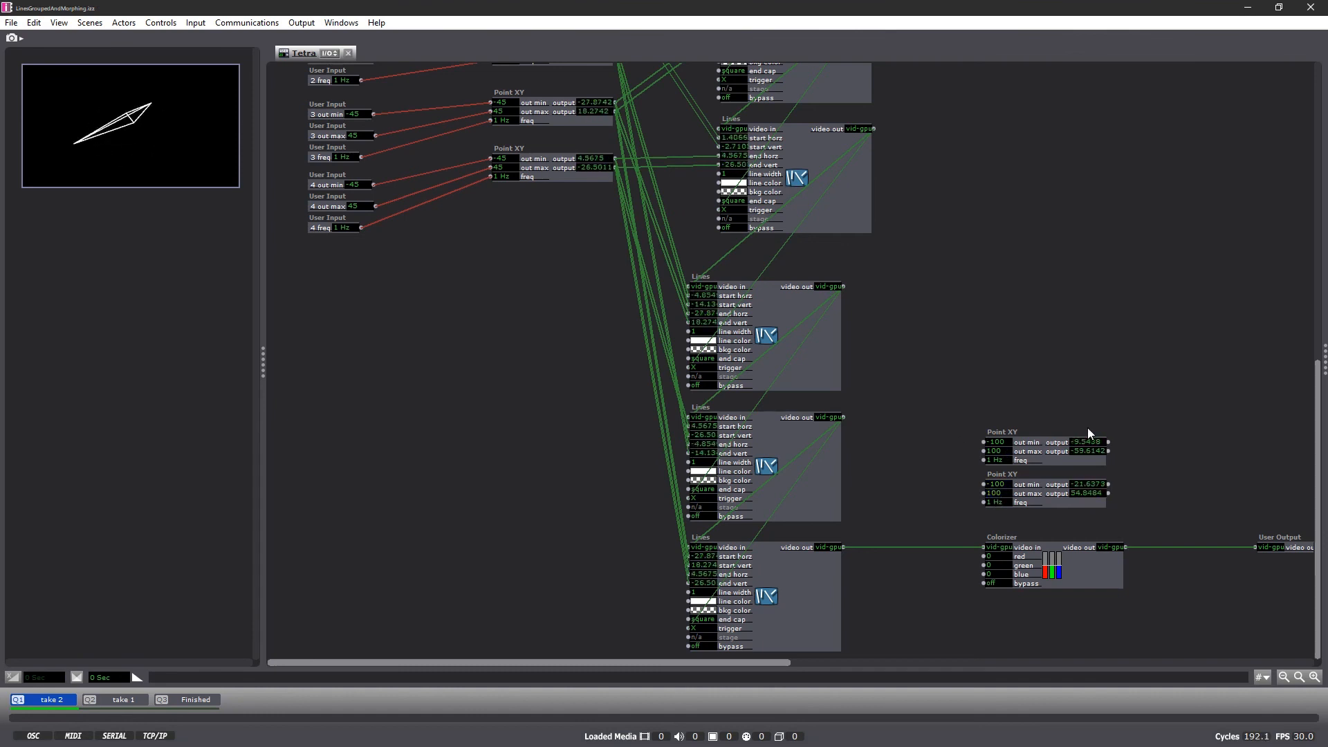
# Link the upper Point XY copy's two outputs to the Colorizer's red and green, and the lower copy's first output to blue.
pyautogui.moveTo(1107, 442); pyautogui.dragTo(985, 553)
pyautogui.moveTo(1108, 451); pyautogui.dragTo(985, 566)
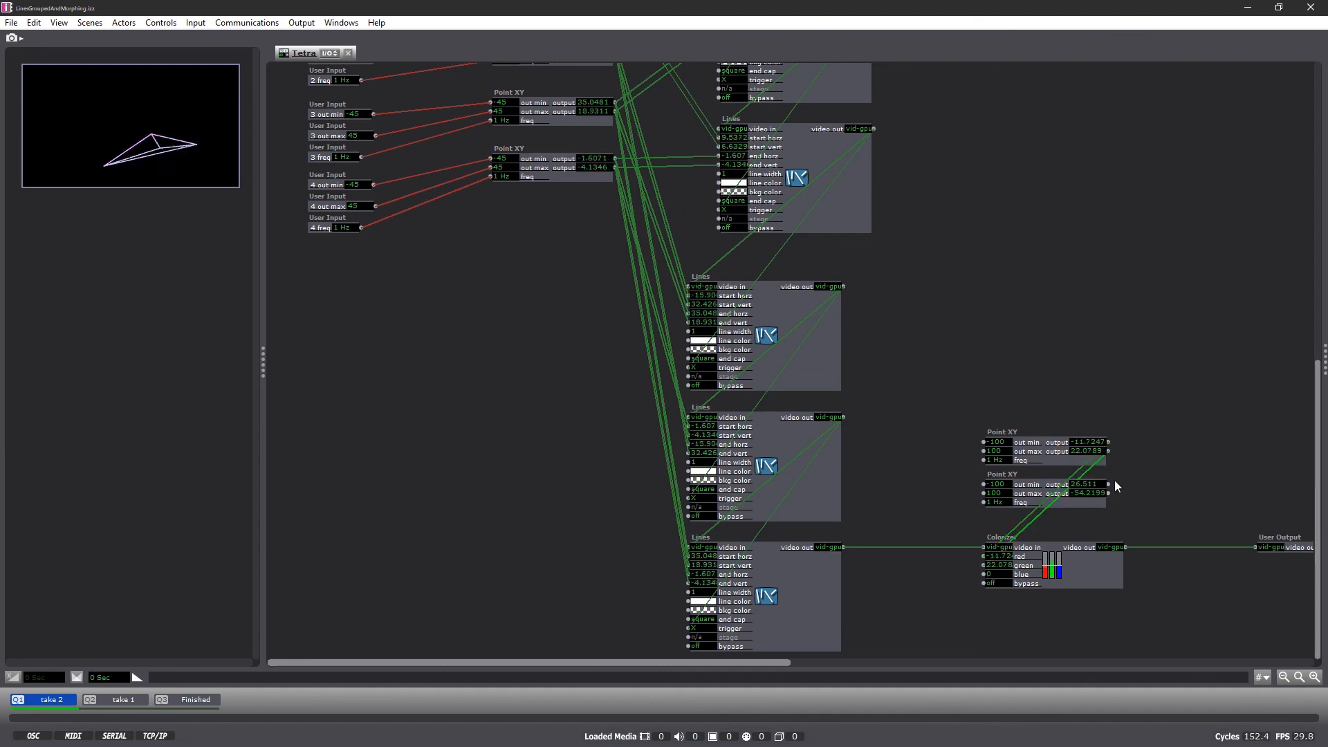
pyautogui.moveTo(1108, 485); pyautogui.dragTo(984, 574)
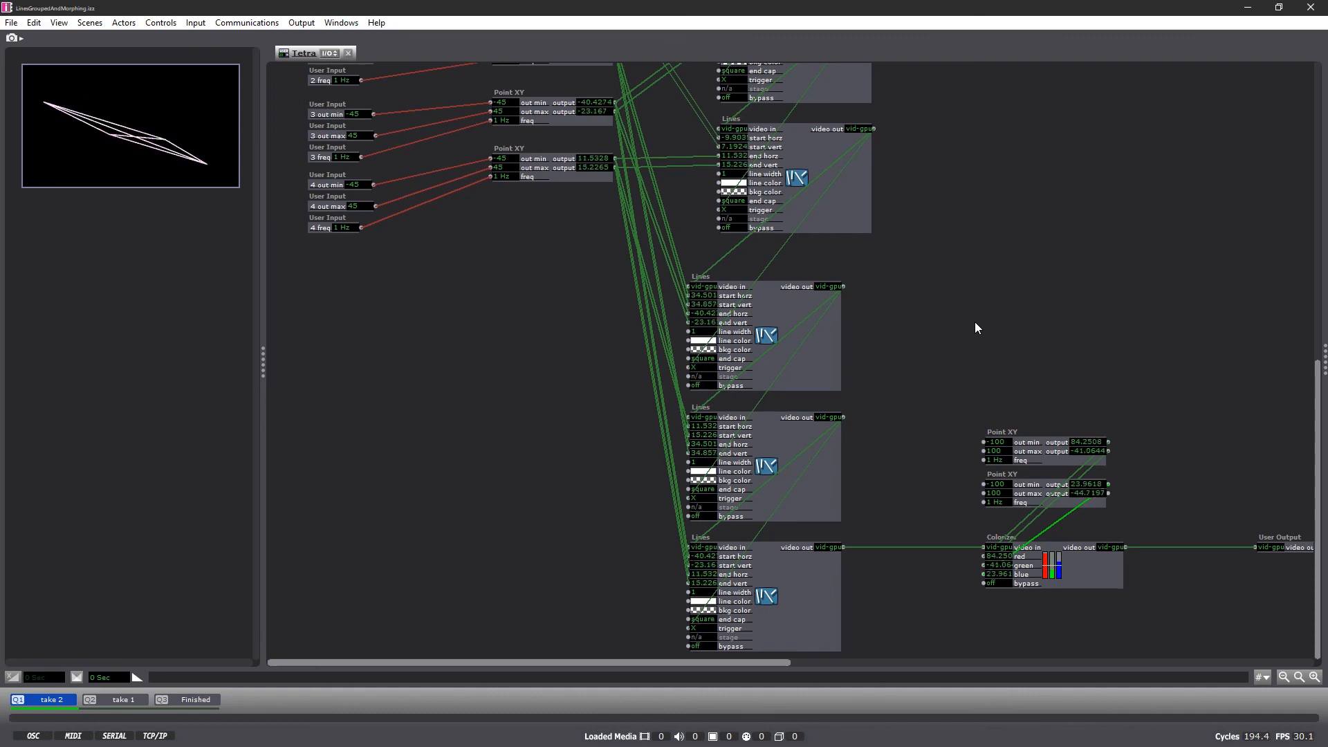
# Try driving the freq of both Colorizer Point XY actors from the 1 freq User Input, with 1 freq at 3 Hz.
pyautogui.scroll(3, 553, 407)
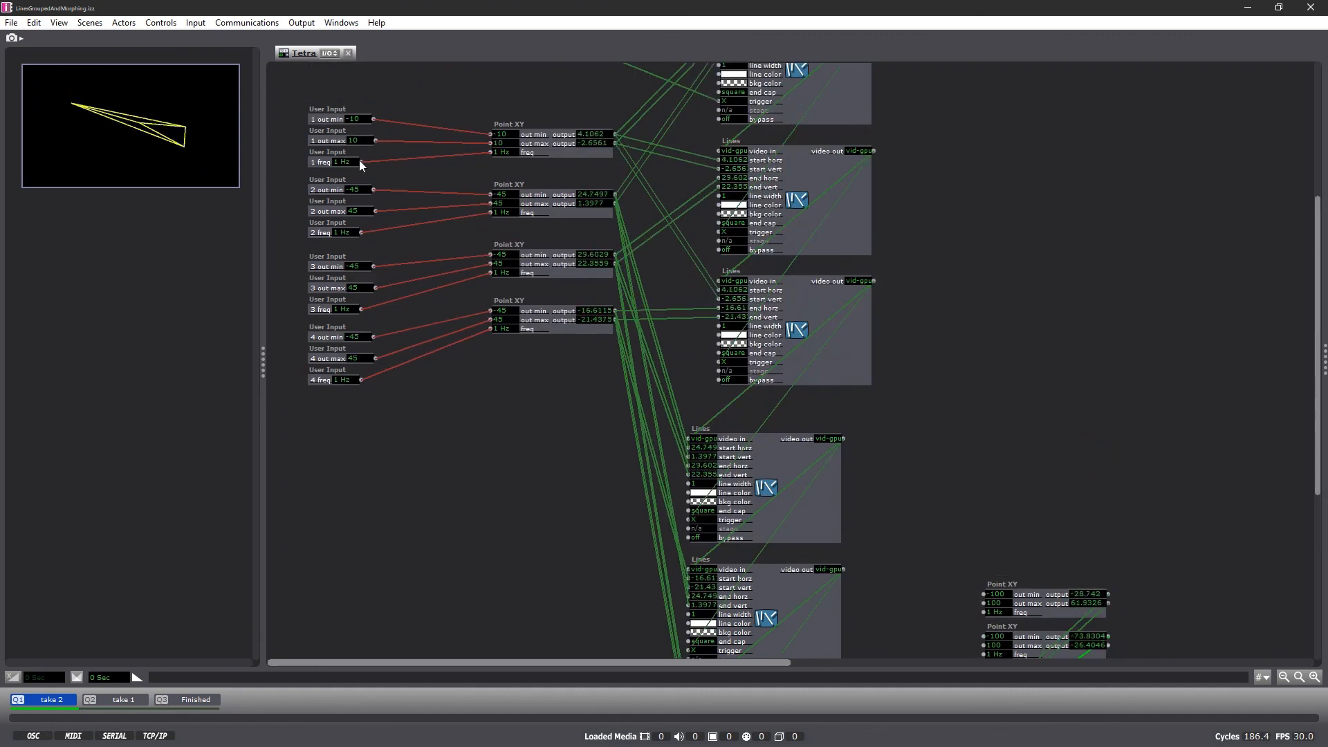
pyautogui.moveTo(363, 163); pyautogui.dragTo(982, 396)
pyautogui.scroll(-3, 995, 481)
pyautogui.rightClick(982, 396)
pyautogui.click(563, 292)
pyautogui.scroll(3, 408, 400)
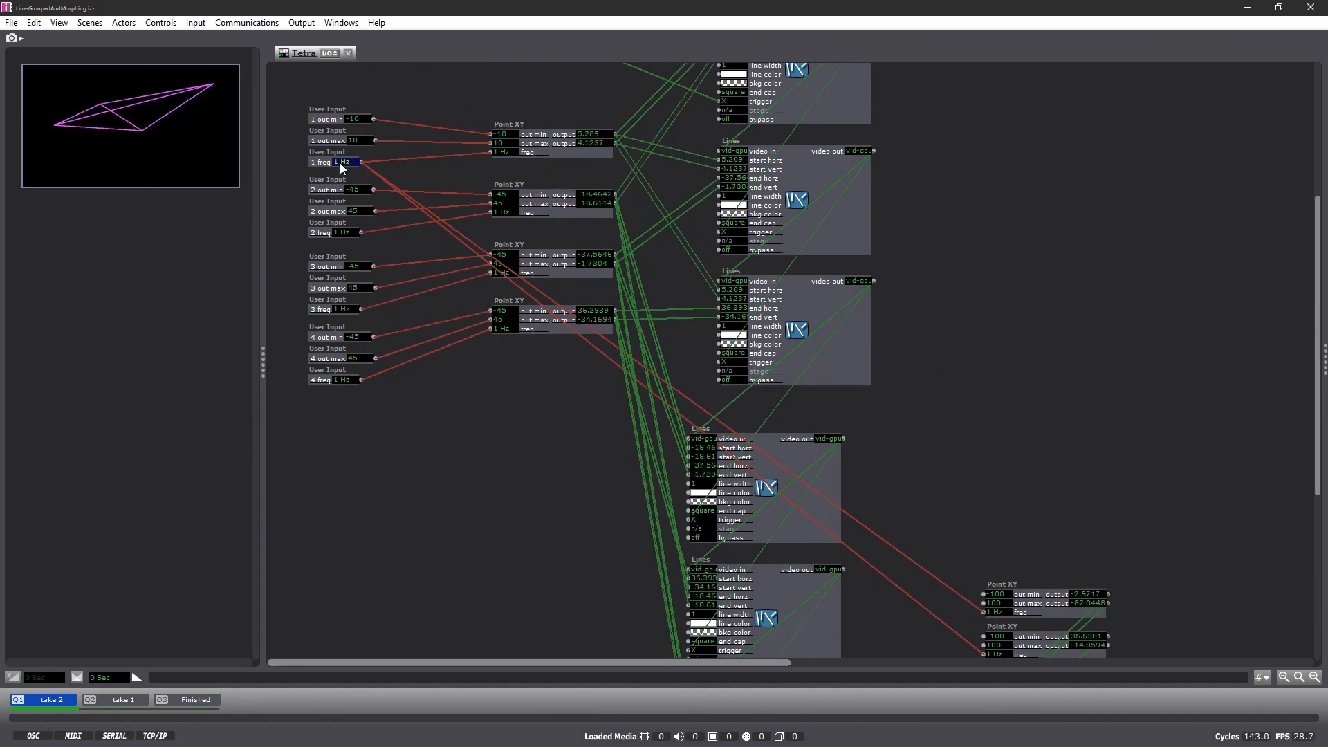
pyautogui.write('3')
pyautogui.press('Return')
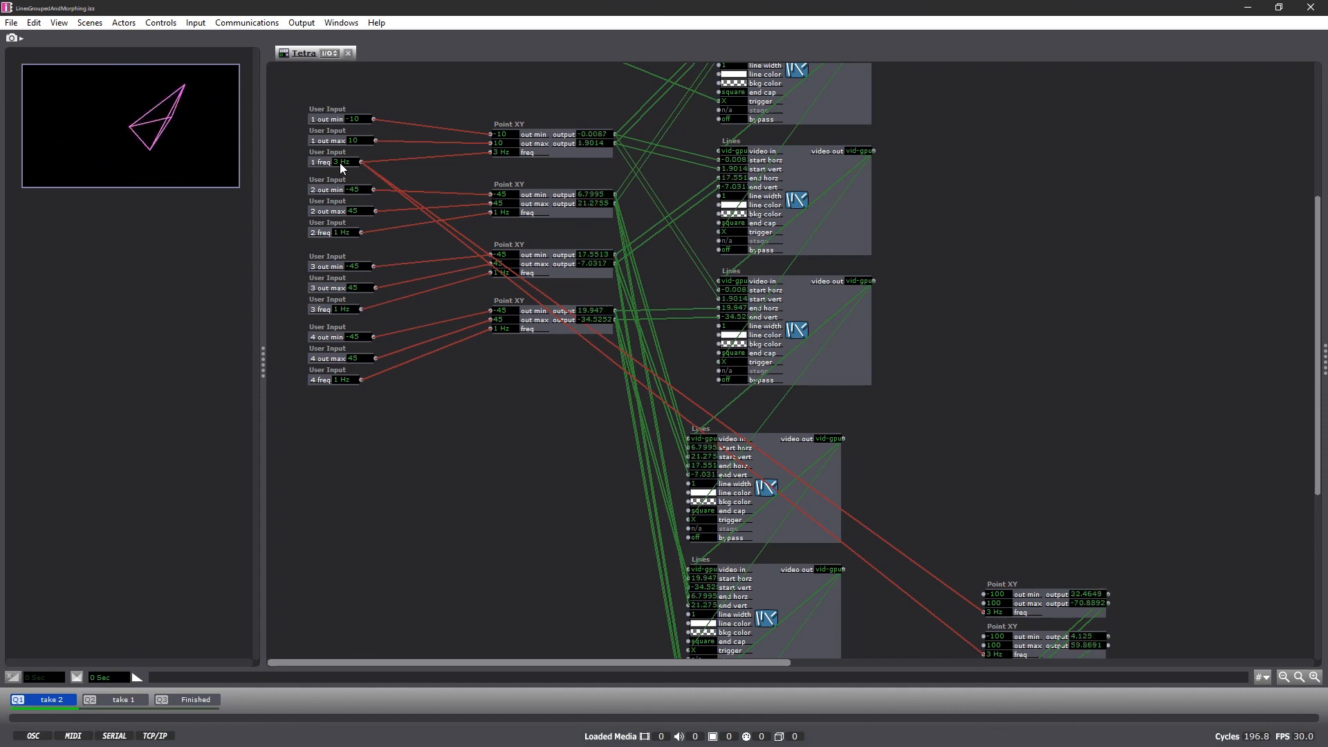
pyautogui.scroll(-2, 339, 163)
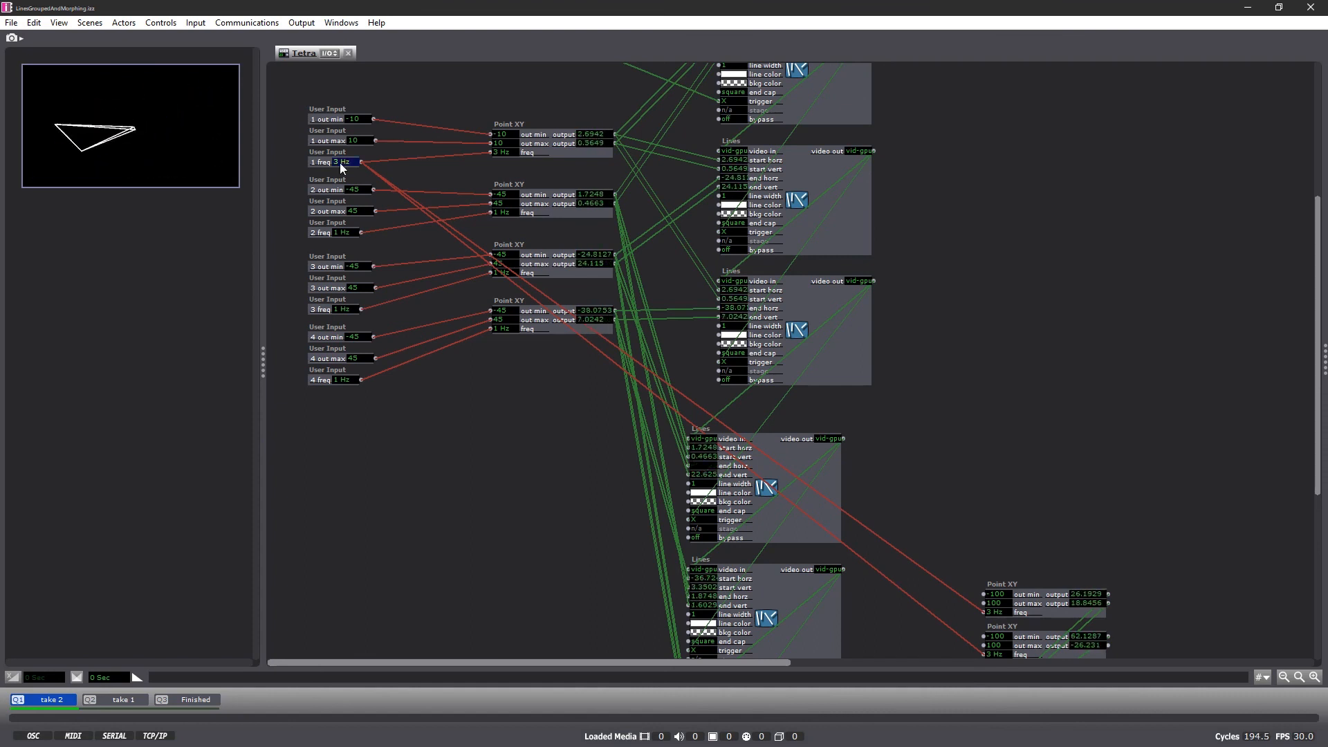
# Delete both links from the 1 freq User Input to the Point XY actors feeding the Colorizer.
pyautogui.click(887, 543)
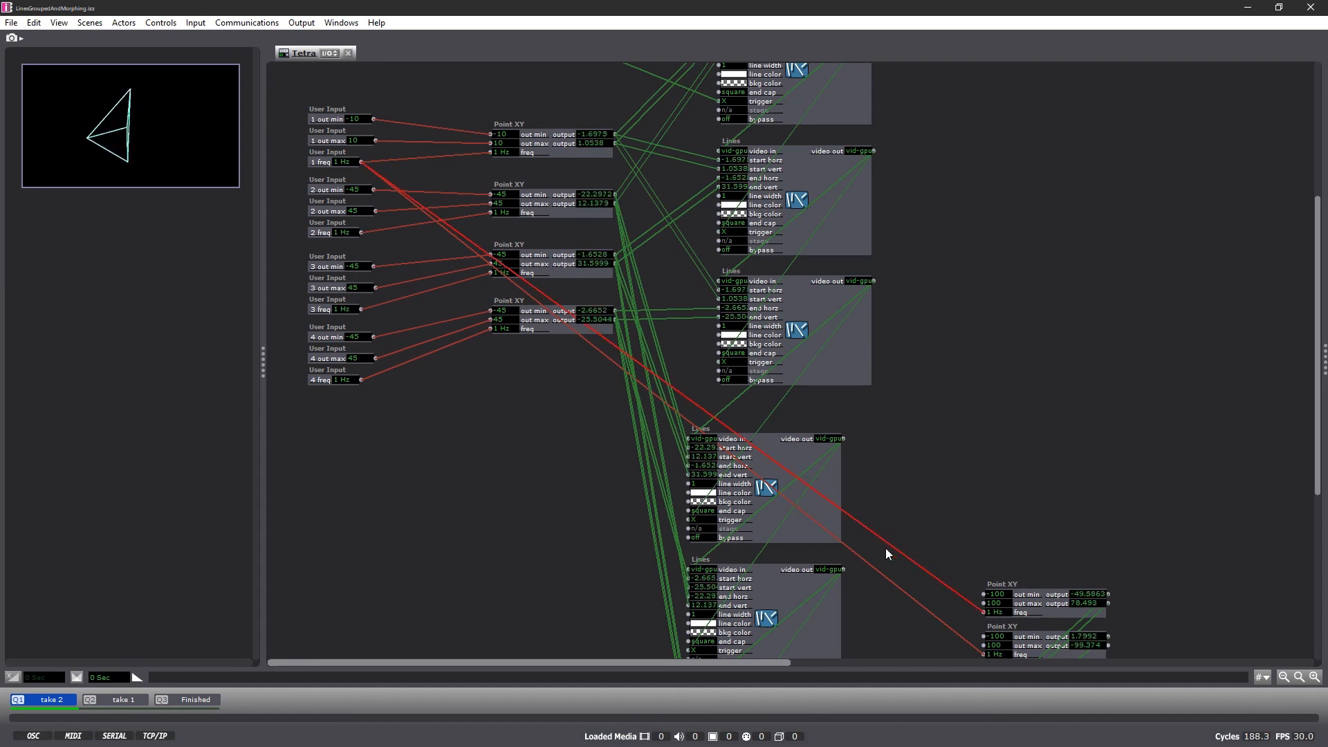
pyautogui.press('Delete')
pyautogui.click(878, 566)
pyautogui.press('Delete')
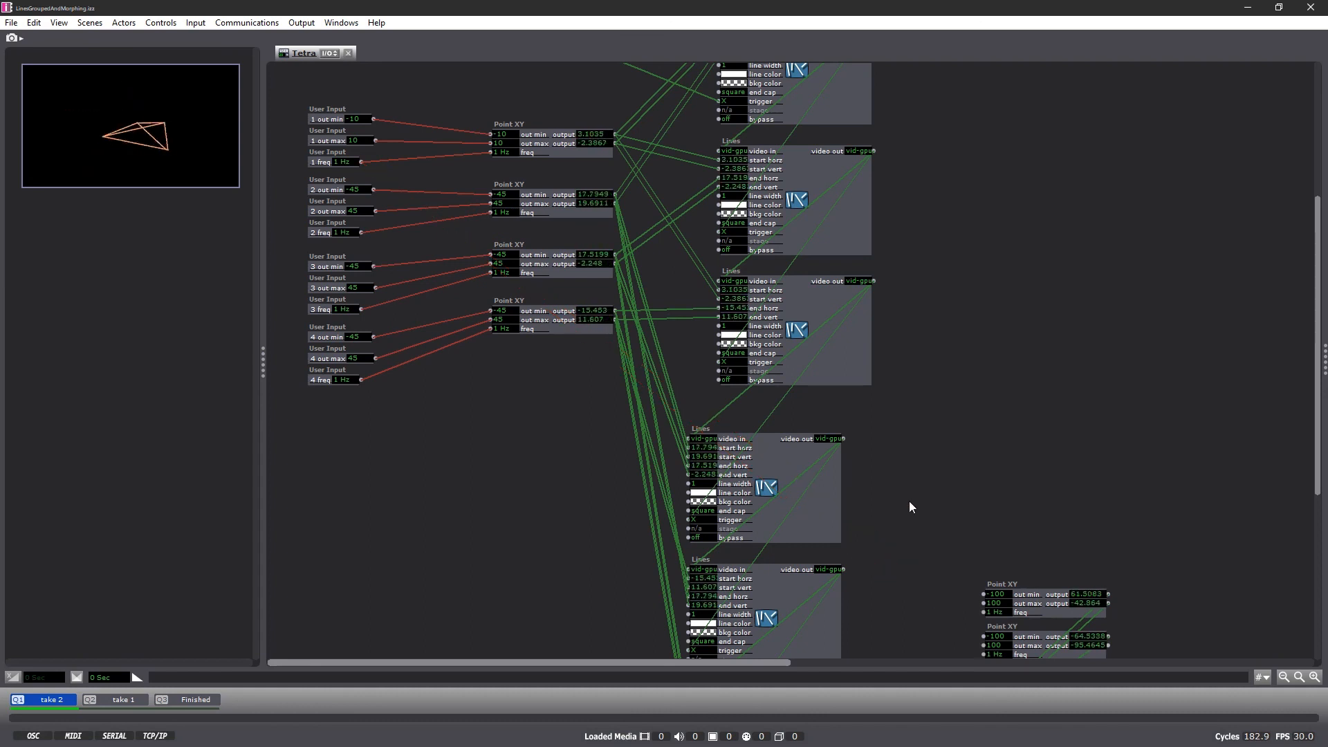
# Move the Colorizer and its two Point XY actors together closer to the last Lines actor.
pyautogui.scroll(-3, 909, 501)
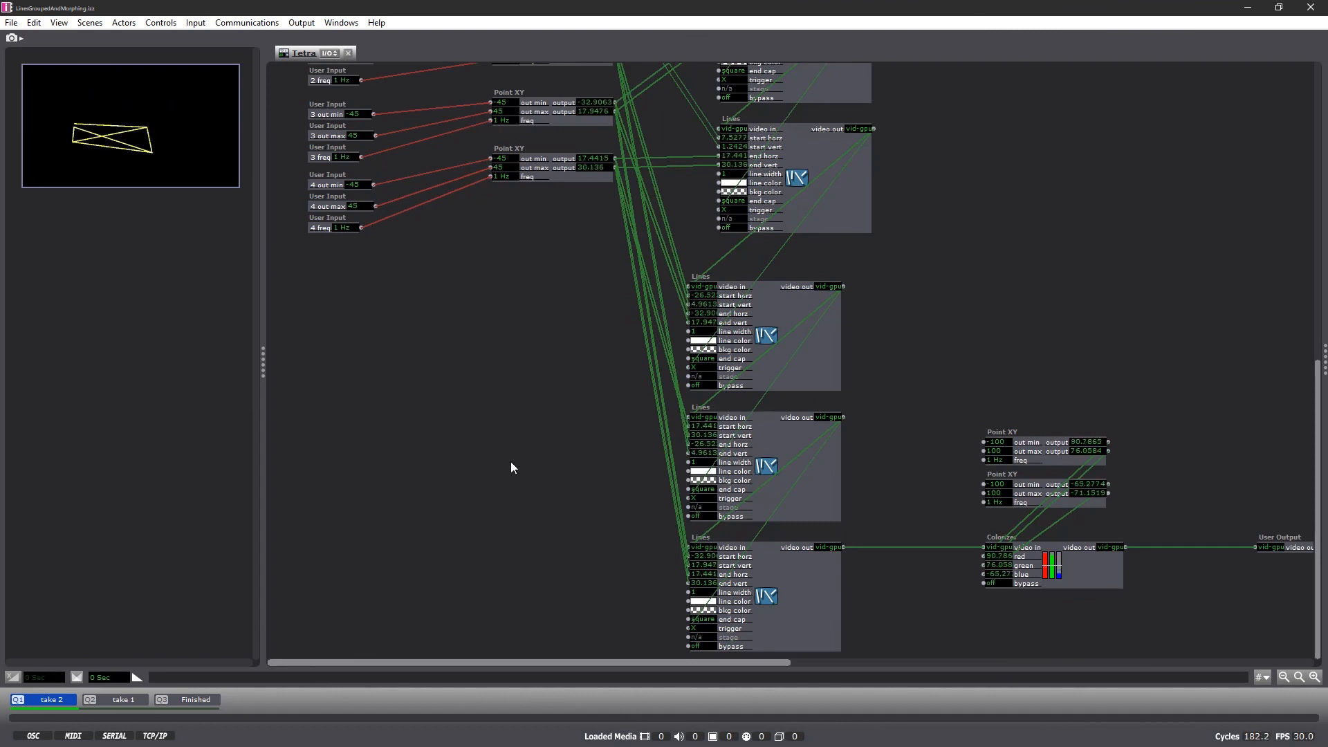
pyautogui.moveTo(1167, 605); pyautogui.dragTo(1024, 397)
pyautogui.moveTo(1073, 558); pyautogui.dragTo(970, 562)
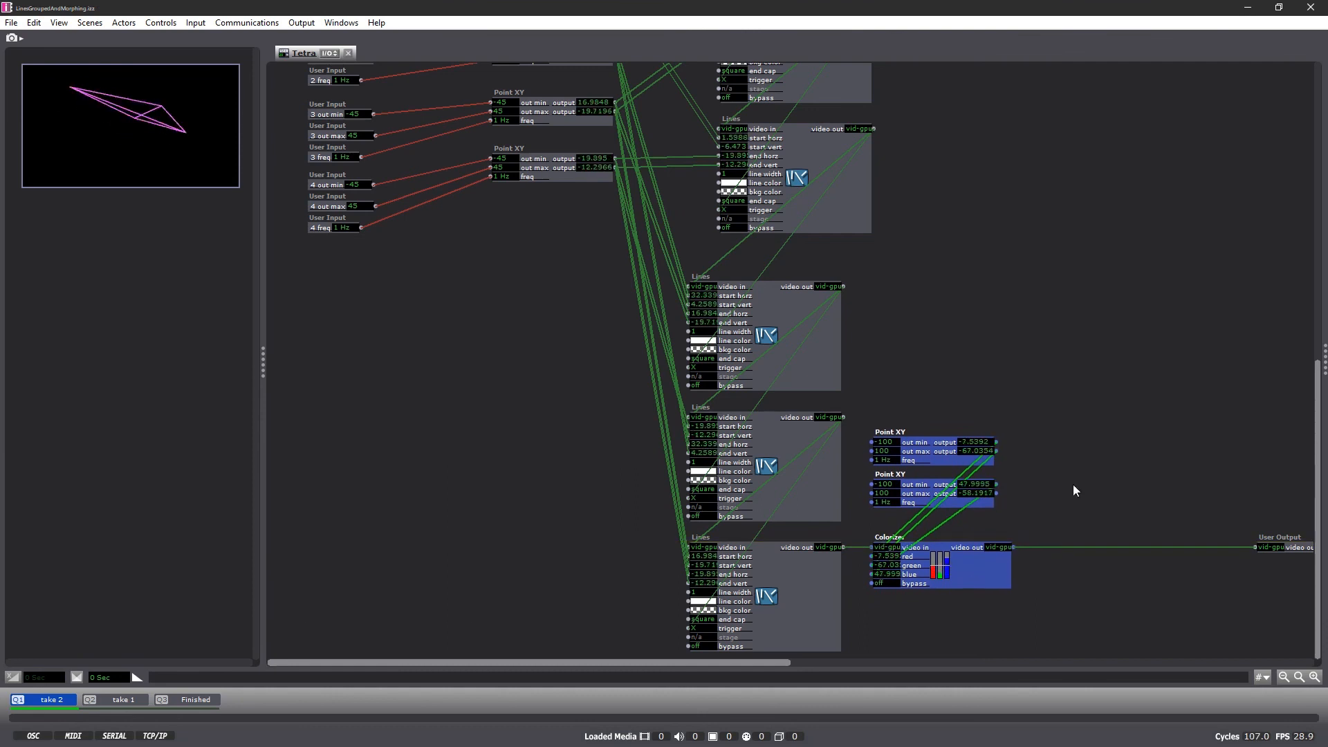
pyautogui.click(1169, 408)
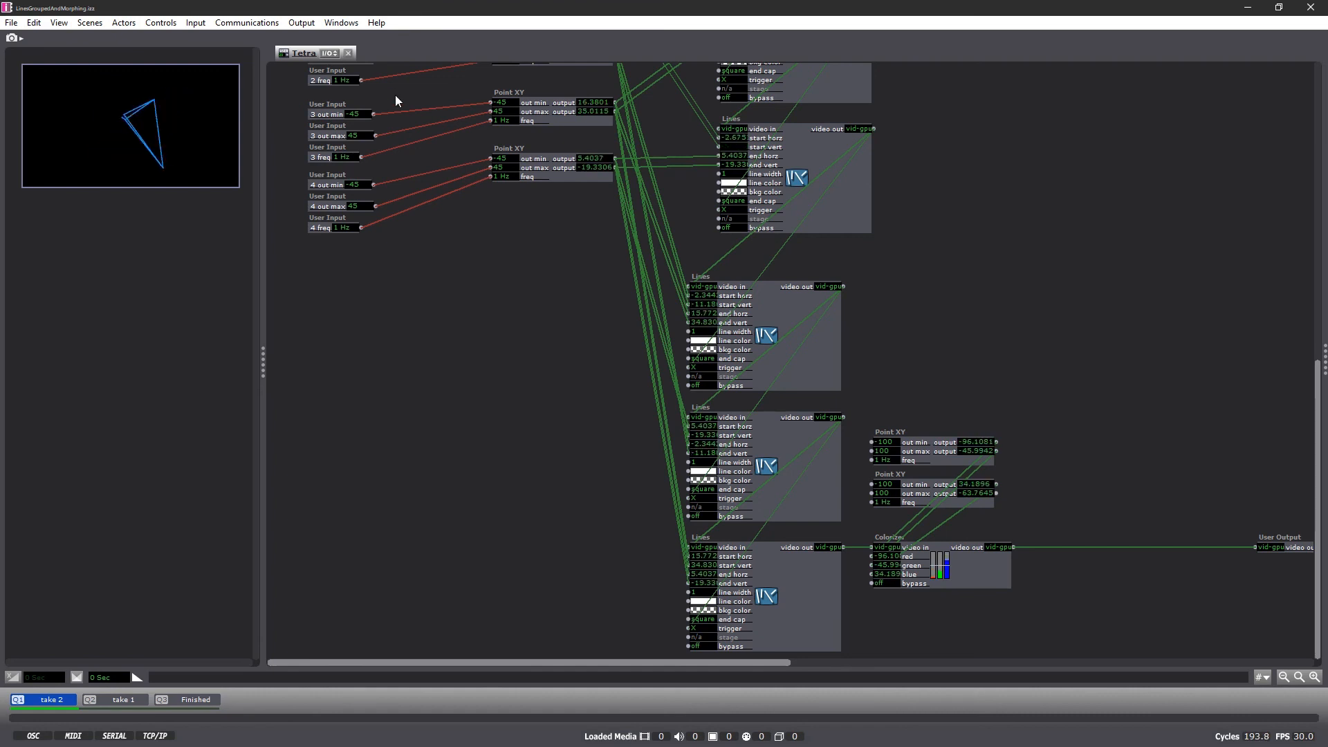
# Close the Tetra User Actor editor, saving its changes, and move the Tetra actor farther from the Projector.
pyautogui.click(350, 54)
pyautogui.click(826, 320)
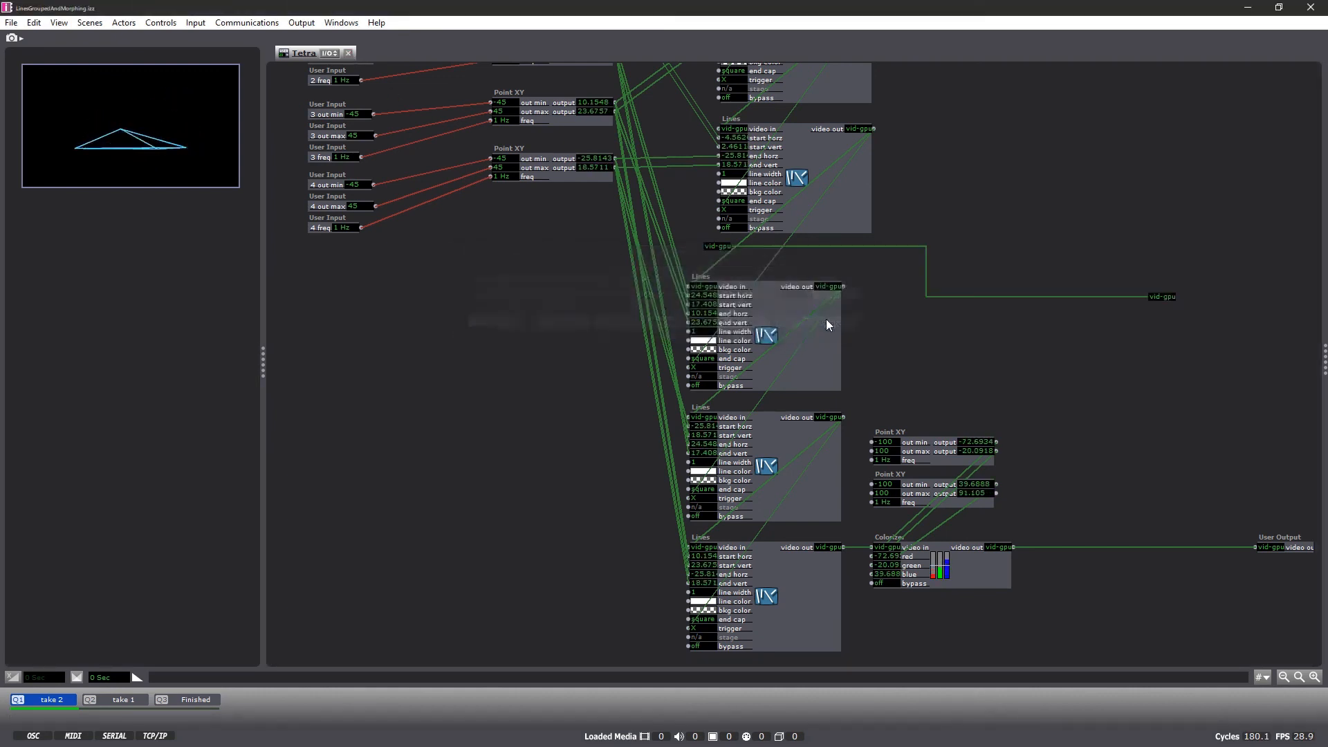
pyautogui.moveTo(684, 294); pyautogui.dragTo(543, 265)
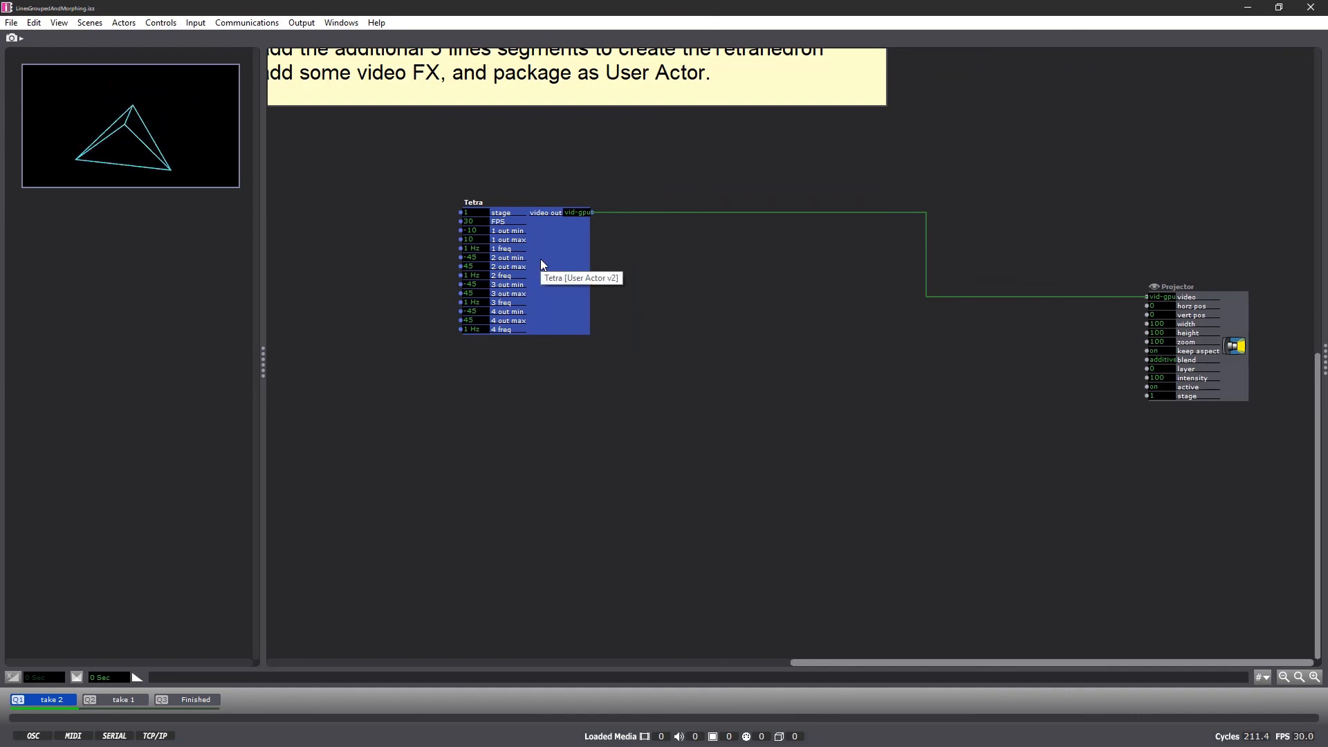
# Duplicate the Tetra actor together with its linked Projector and place the copies below the originals.
pyautogui.moveTo(1221, 435); pyautogui.dragTo(471, 217)
pyautogui.hotkey('ctrl', 'd')
pyautogui.moveTo(578, 280); pyautogui.dragTo(547, 466)
pyautogui.click(1002, 403)
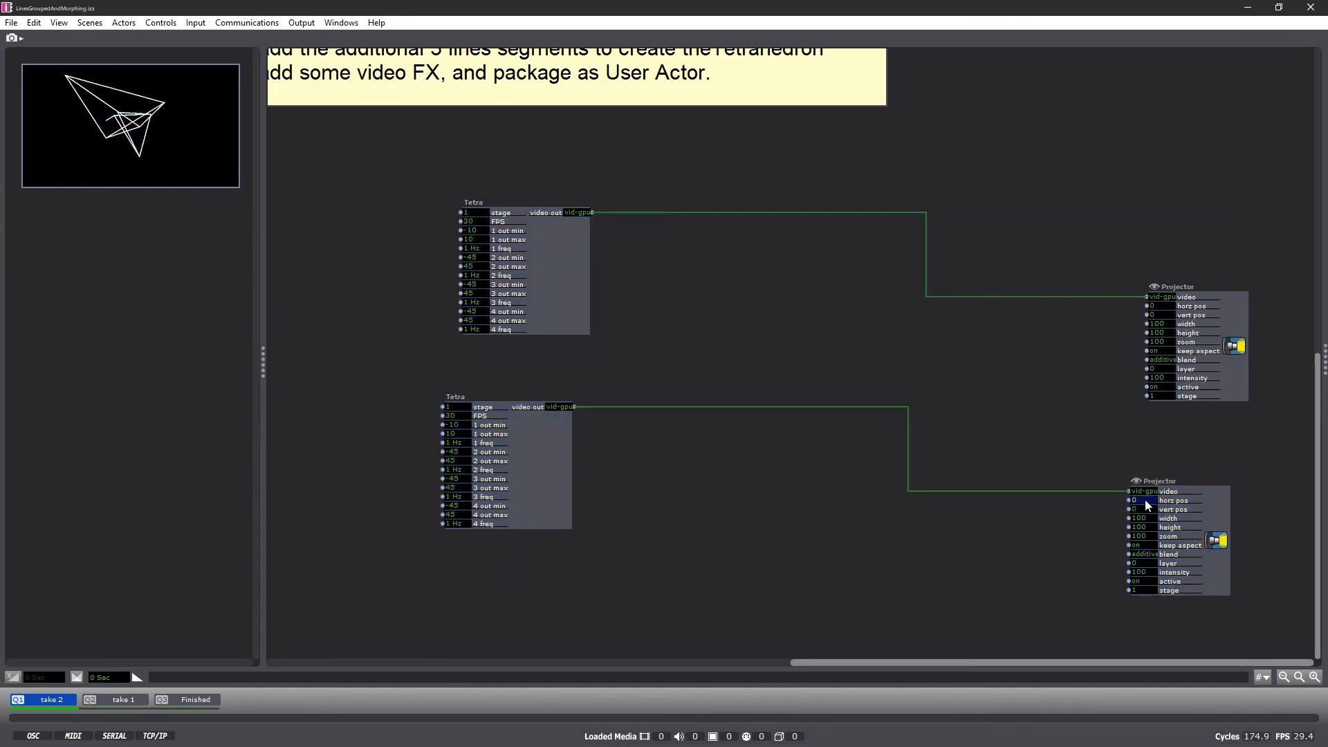
# Offset the two Projectors horizontally, setting horz pos to -25 on the lower copy and 25 on the original.
pyautogui.click(1147, 505)
pyautogui.write('-25')
pyautogui.press('Return')
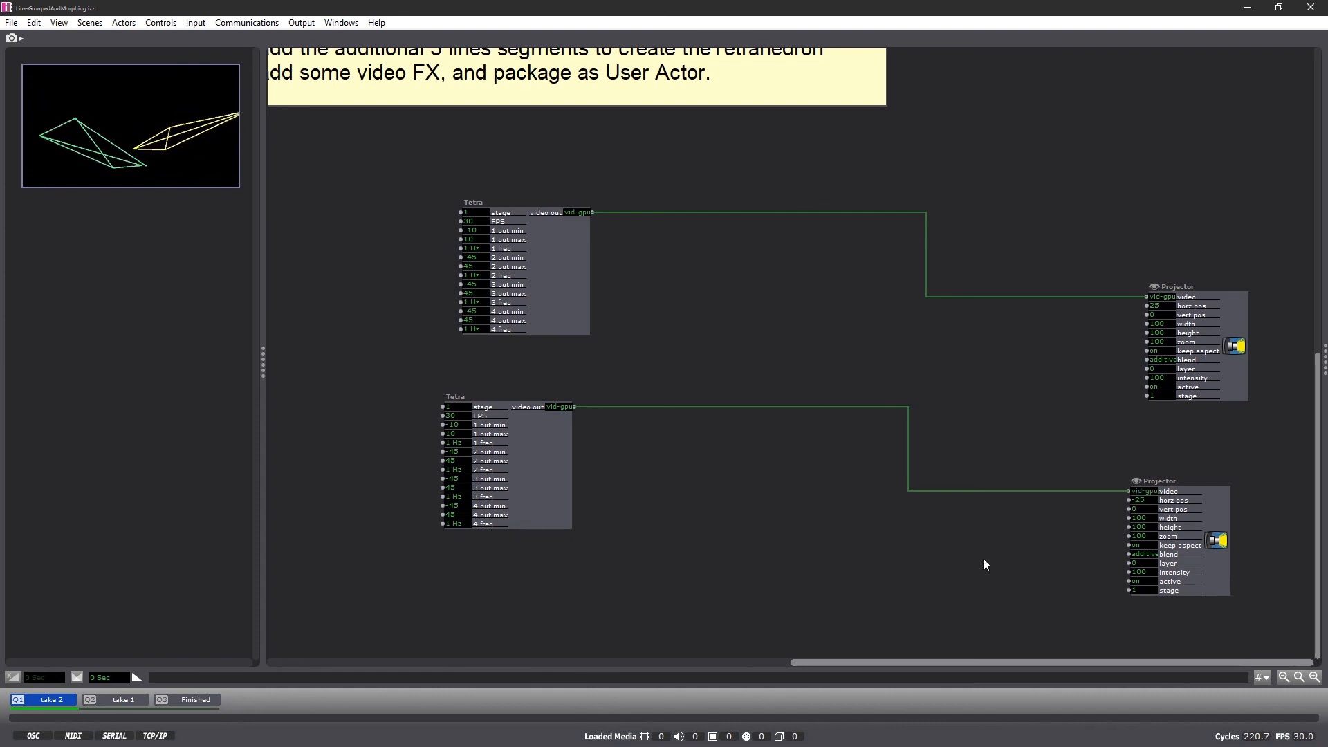
# Delete the duplicated Tetra and Projector pair, and set the remaining Projector's horz pos to 0.
pyautogui.moveTo(1226, 627); pyautogui.dragTo(515, 417)
pyautogui.press('Delete')
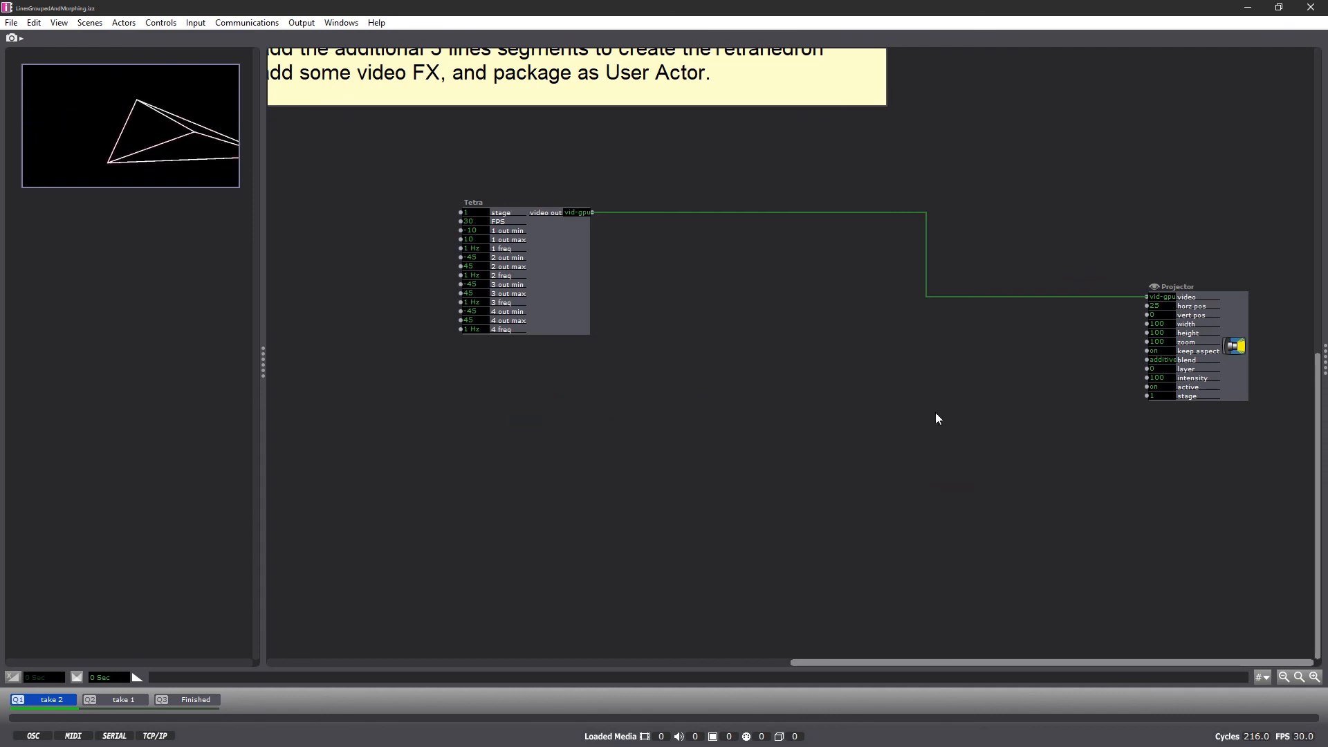
pyautogui.moveTo(1167, 313); pyautogui.dragTo(1115, 335)
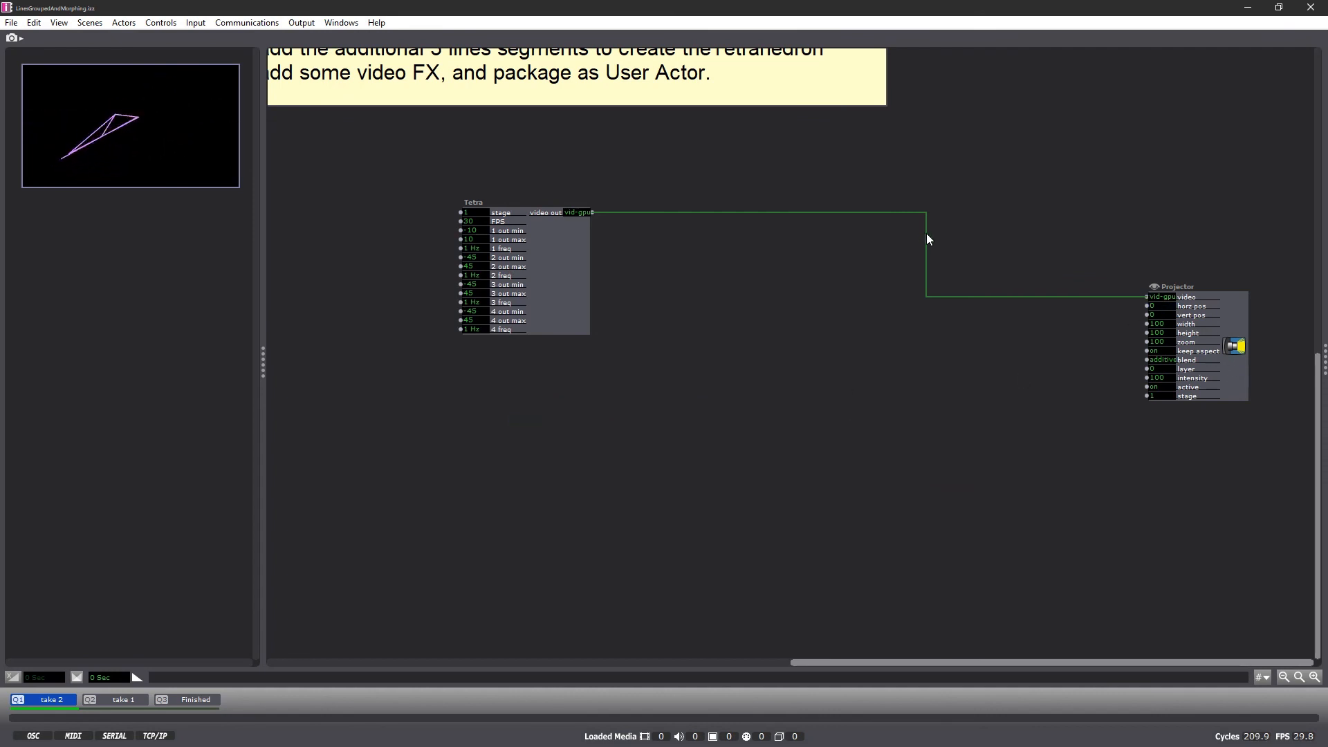
# Move the Tetra actor farther from the Projector and shift the bend of their link close to Tetra.
pyautogui.moveTo(928, 239); pyautogui.dragTo(652, 225)
pyautogui.moveTo(500, 261); pyautogui.dragTo(468, 261)
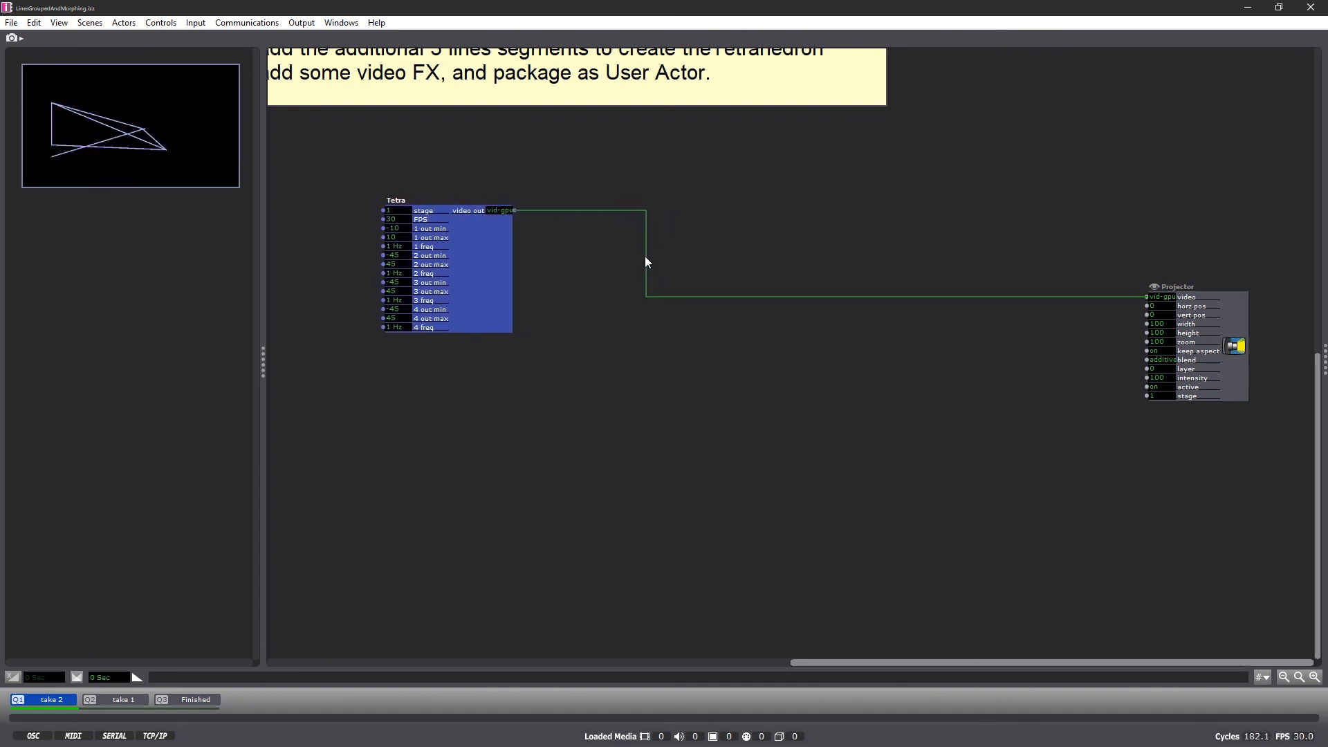
pyautogui.moveTo(647, 262); pyautogui.dragTo(554, 262)
# Add a Video Delay actor and a Motion Blur actor between Tetra and the Projector, with Motion Blur aligned under Video Delay.
pyautogui.doubleClick(669, 368)
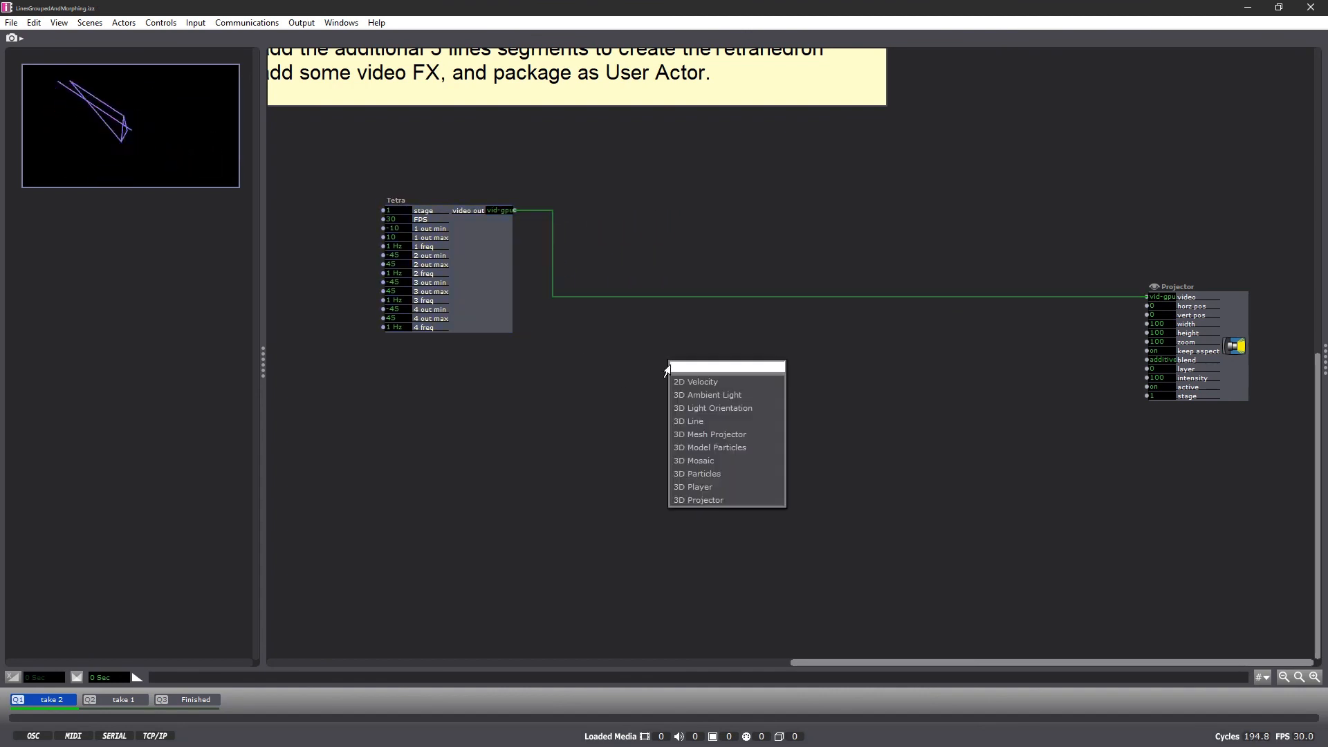
pyautogui.write('video')
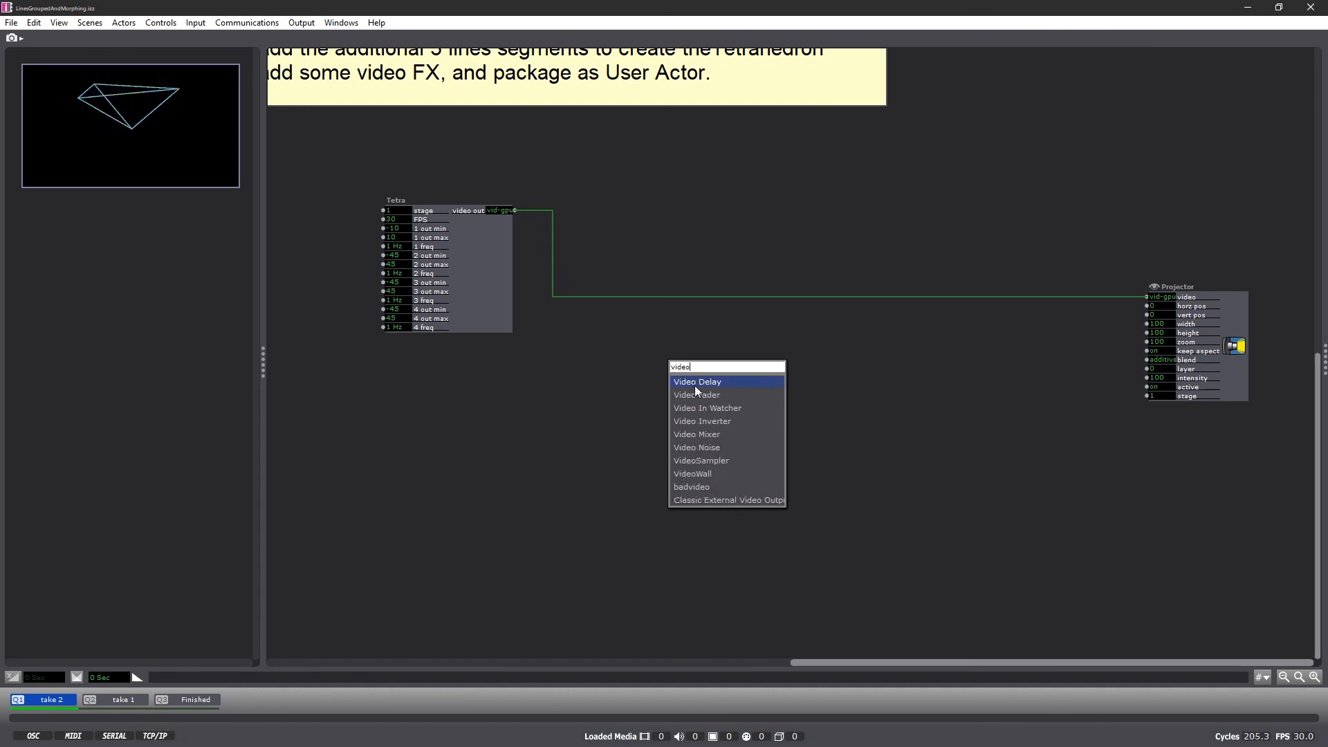
pyautogui.click(696, 386)
pyautogui.doubleClick(689, 436)
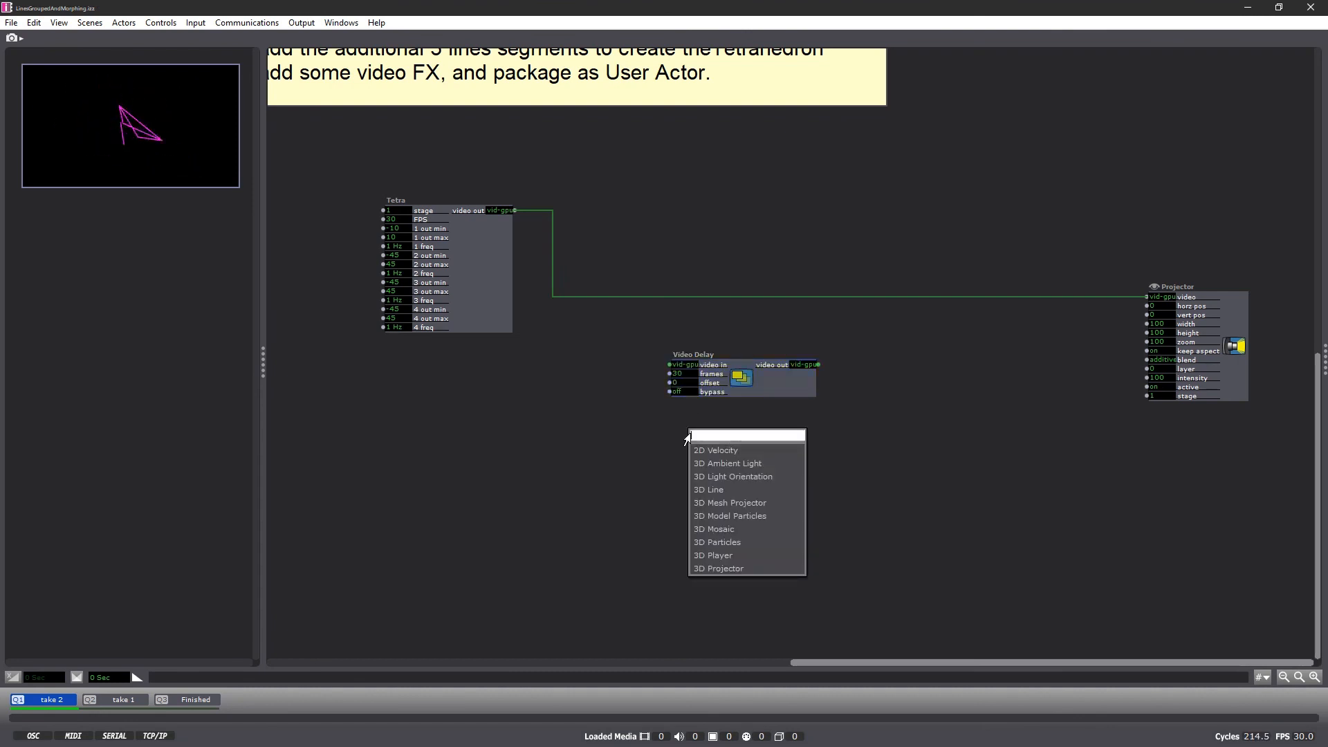
pyautogui.write('motion')
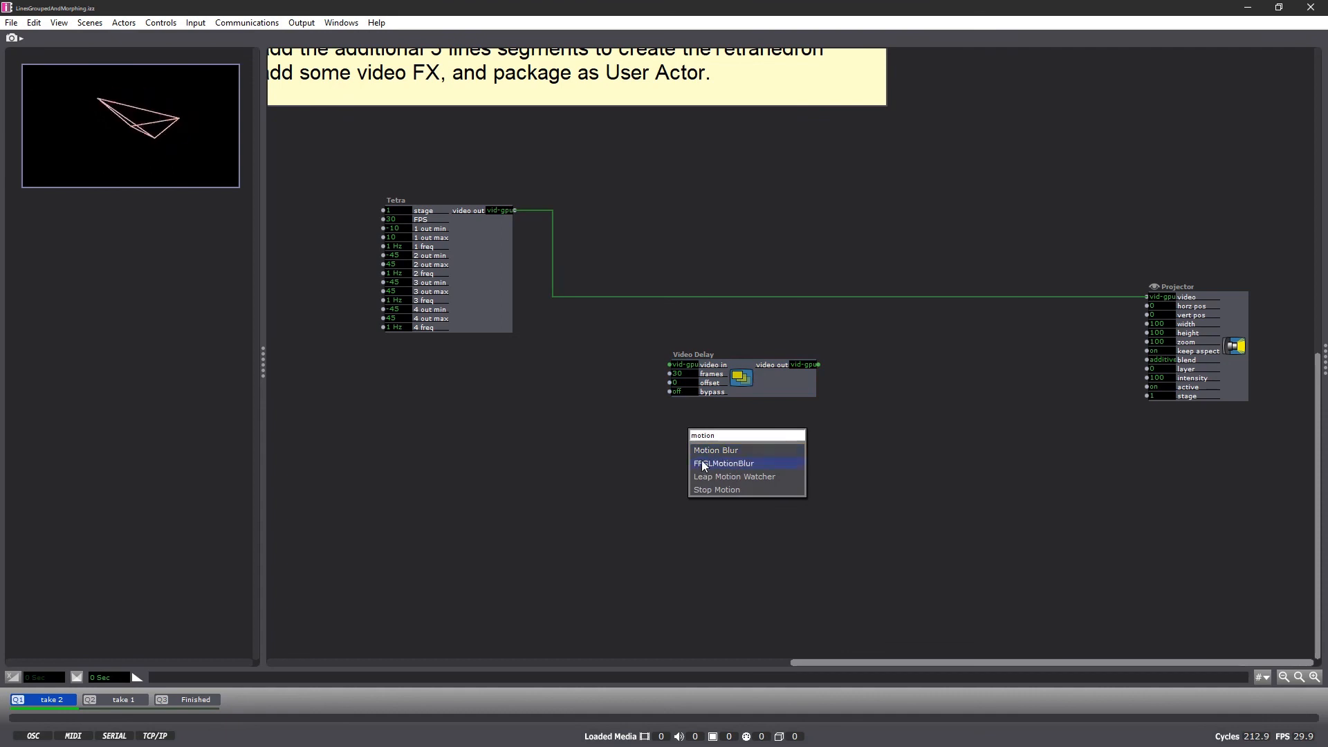
pyautogui.click(706, 451)
pyautogui.moveTo(803, 465)
pyautogui.mouseDown()
pyautogui.moveTo(771, 449)
pyautogui.moveTo(782, 453)
pyautogui.mouseUp()
# Add a MultiMix actor level with Tetra, and move Video Delay and Motion Blur lower together to free space beneath it.
pyautogui.doubleClick(757, 503)
pyautogui.write('multi')
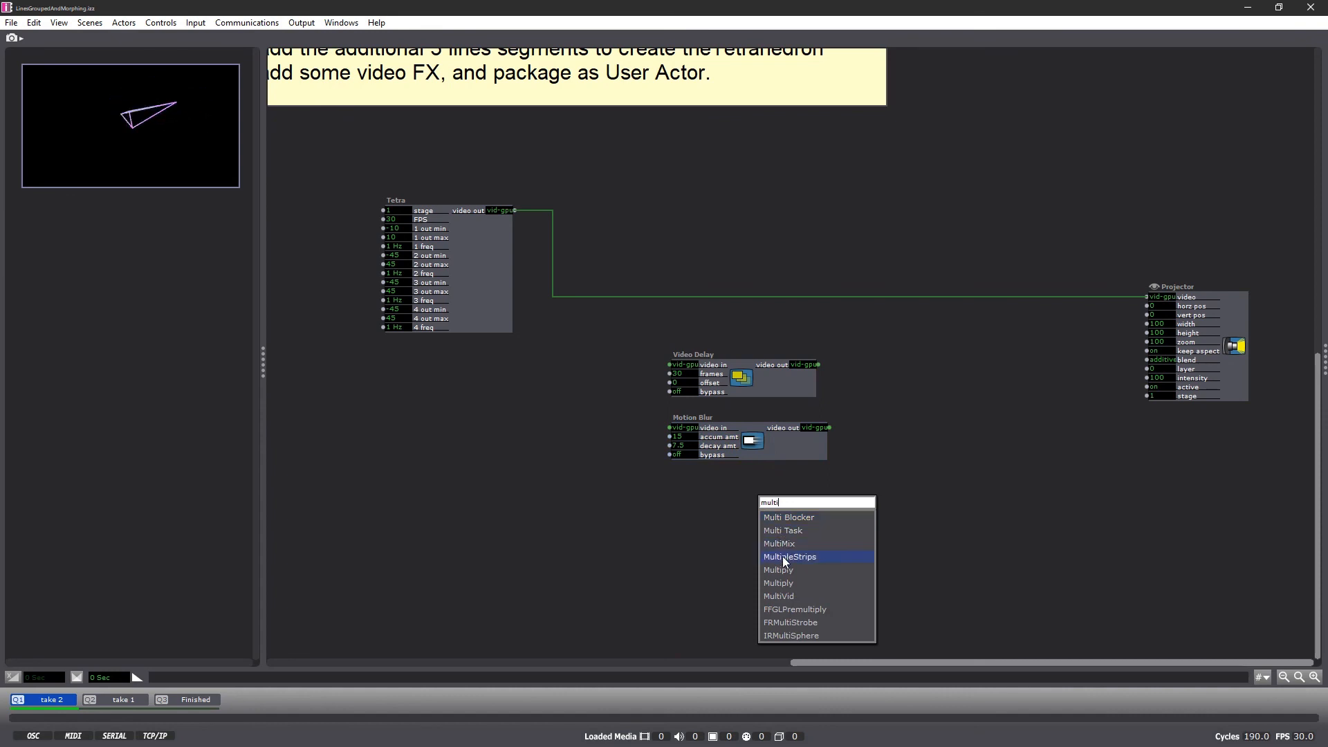
pyautogui.moveTo(864, 504); pyautogui.dragTo(790, 239)
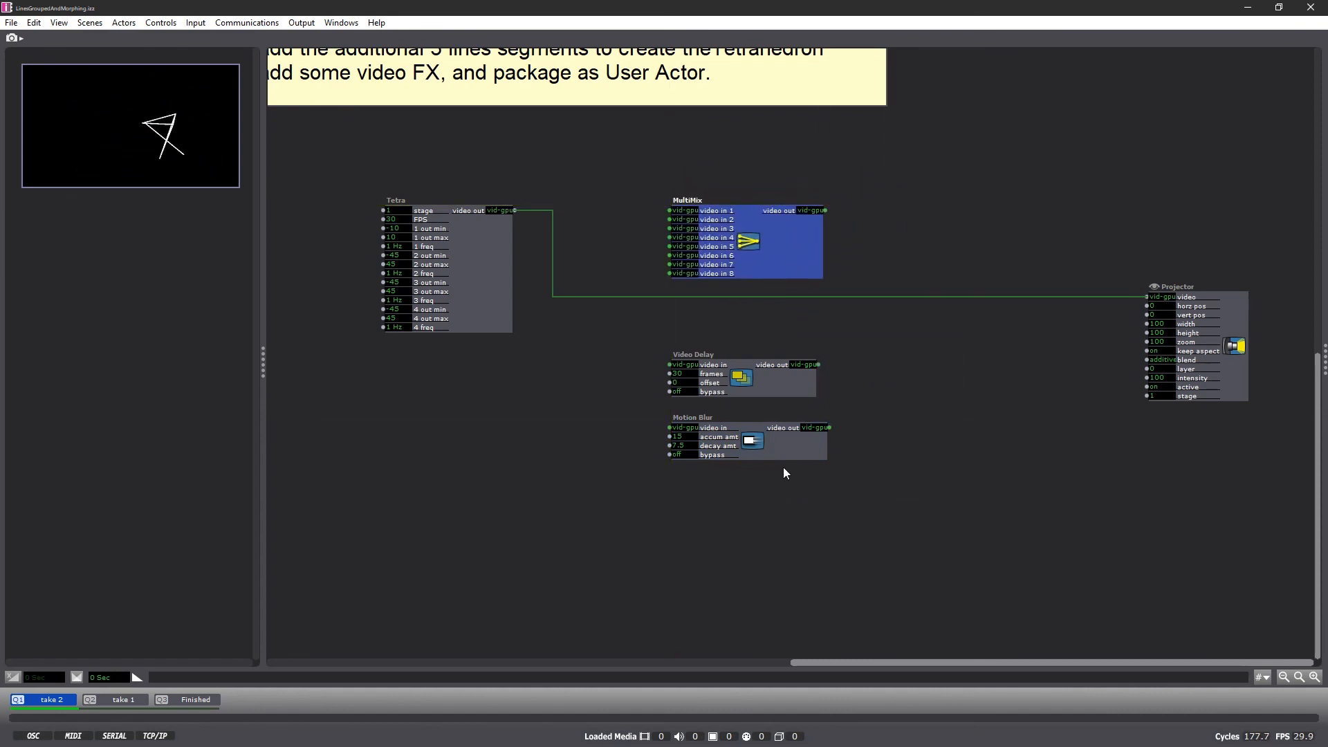
pyautogui.moveTo(804, 493); pyautogui.dragTo(770, 441)
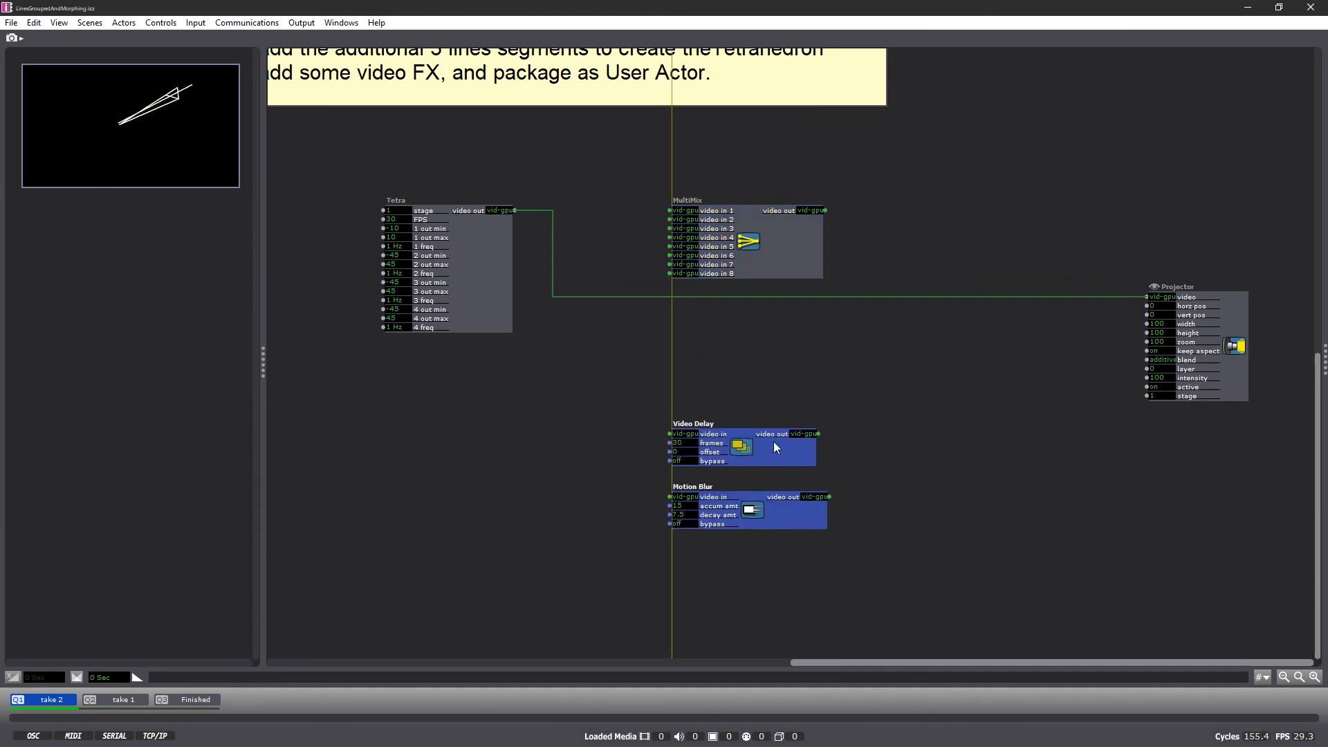
# Add a Gaussian Blur actor and duplicate it, stacking both between the MultiMix and Video Delay actors.
pyautogui.doubleClick(729, 372)
pyautogui.write('gau')
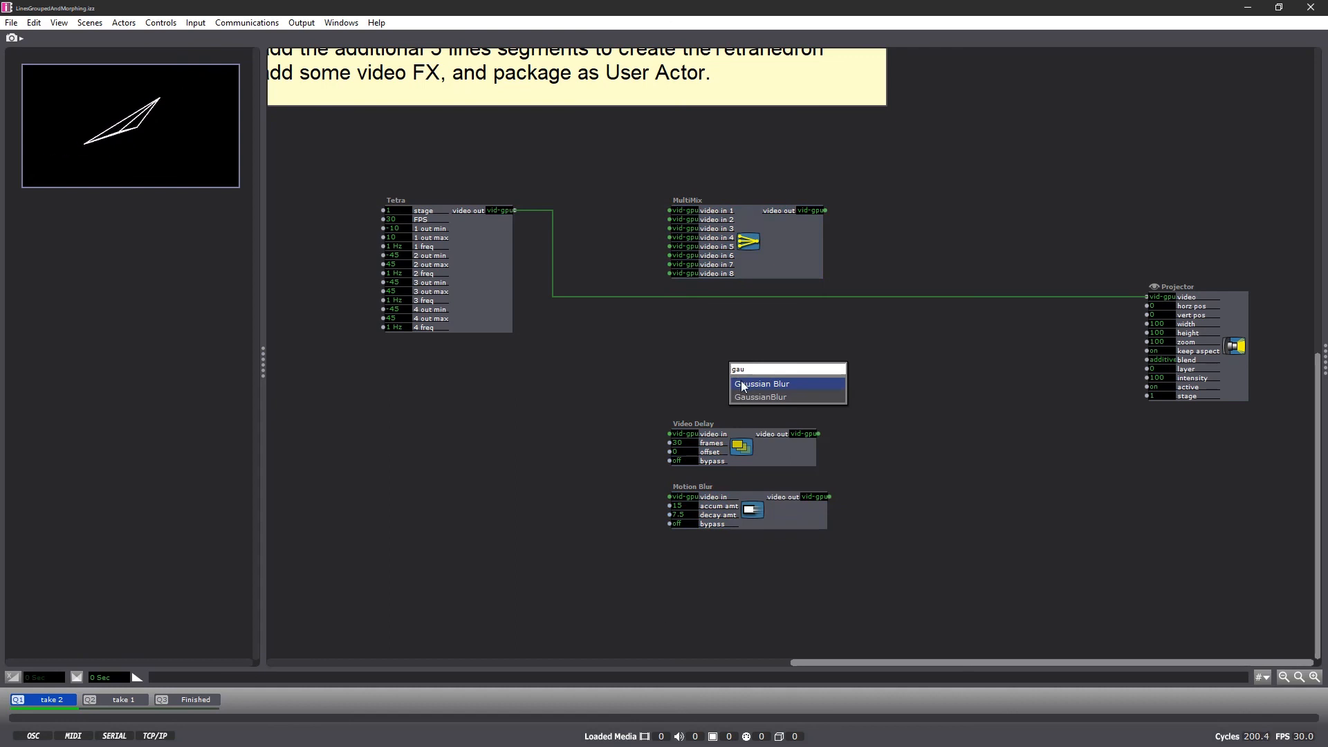
pyautogui.click(741, 383)
pyautogui.moveTo(850, 384); pyautogui.dragTo(782, 364)
pyautogui.hotkey('ctrl', 'd')
# Set the size of the upper Gaussian Blur to 2 and the lower one to 16.
pyautogui.click(691, 326)
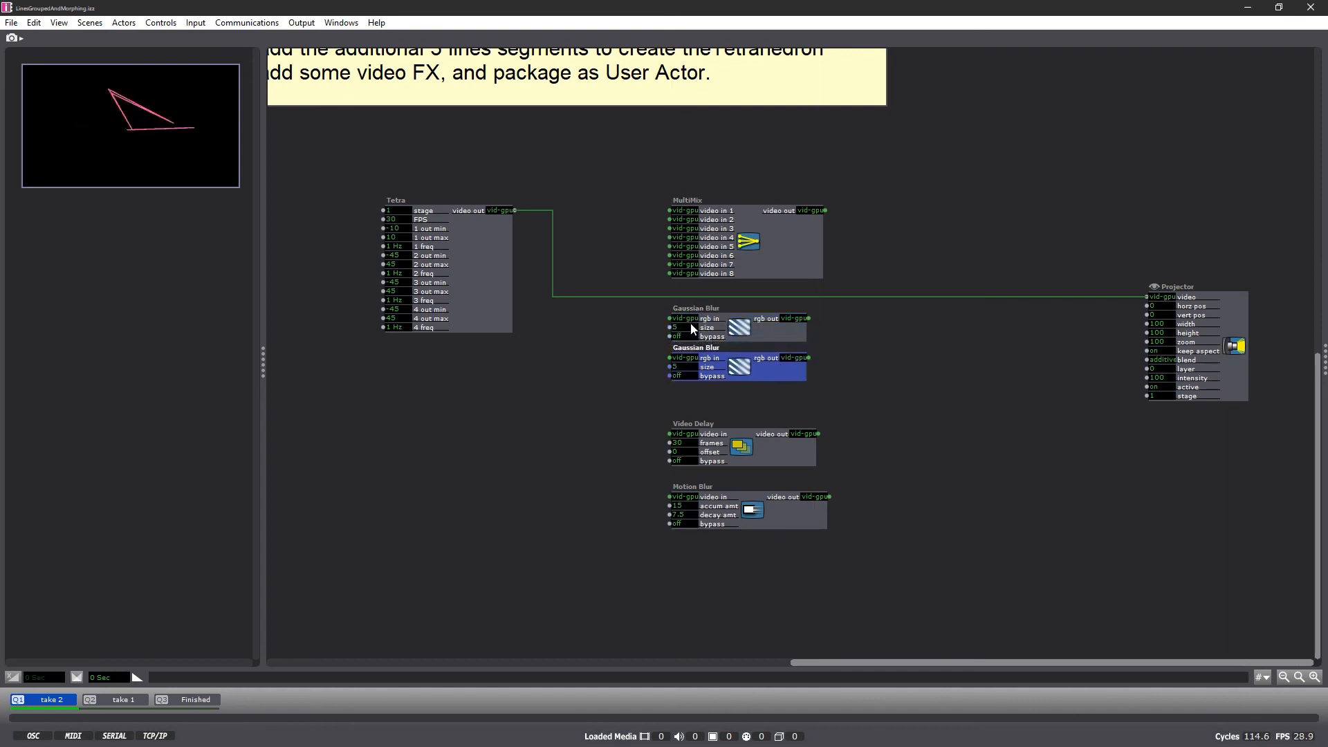
pyautogui.write('2')
pyautogui.press('Return')
pyautogui.click(684, 367)
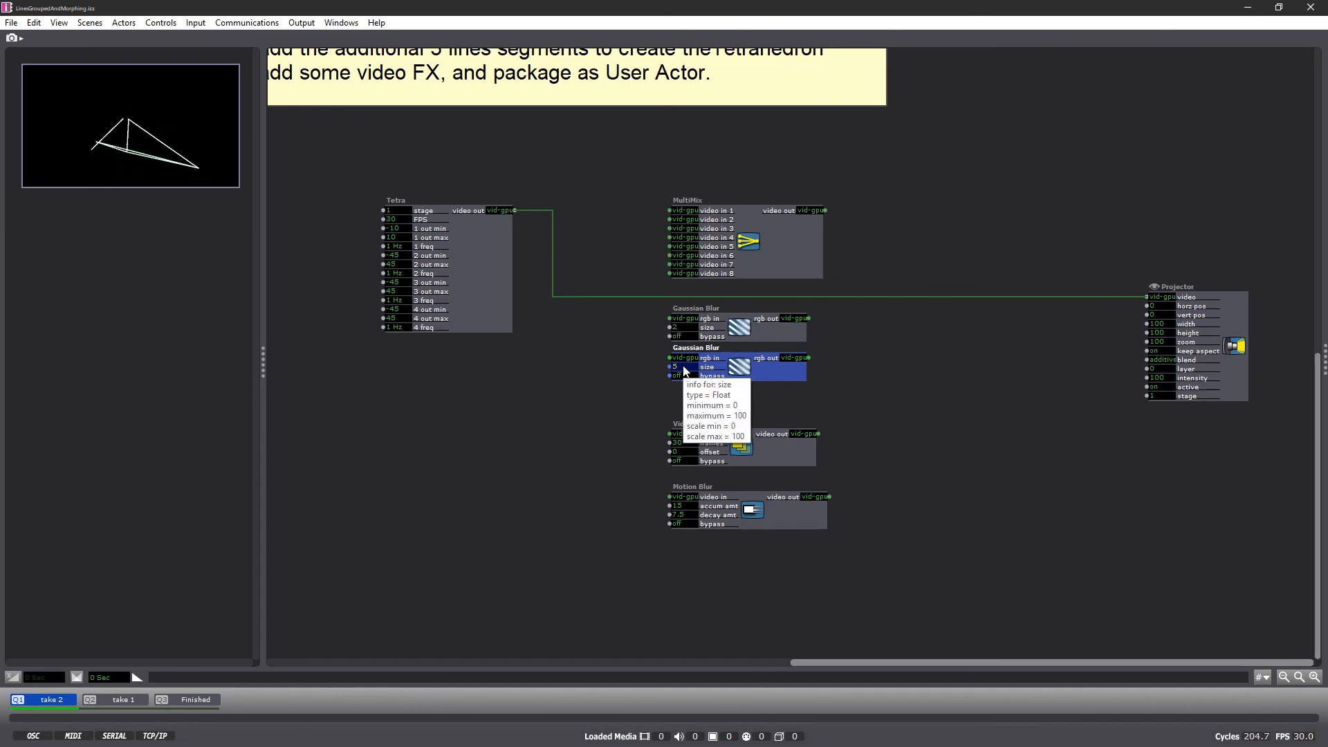
pyautogui.write('16')
pyautogui.press('Return')
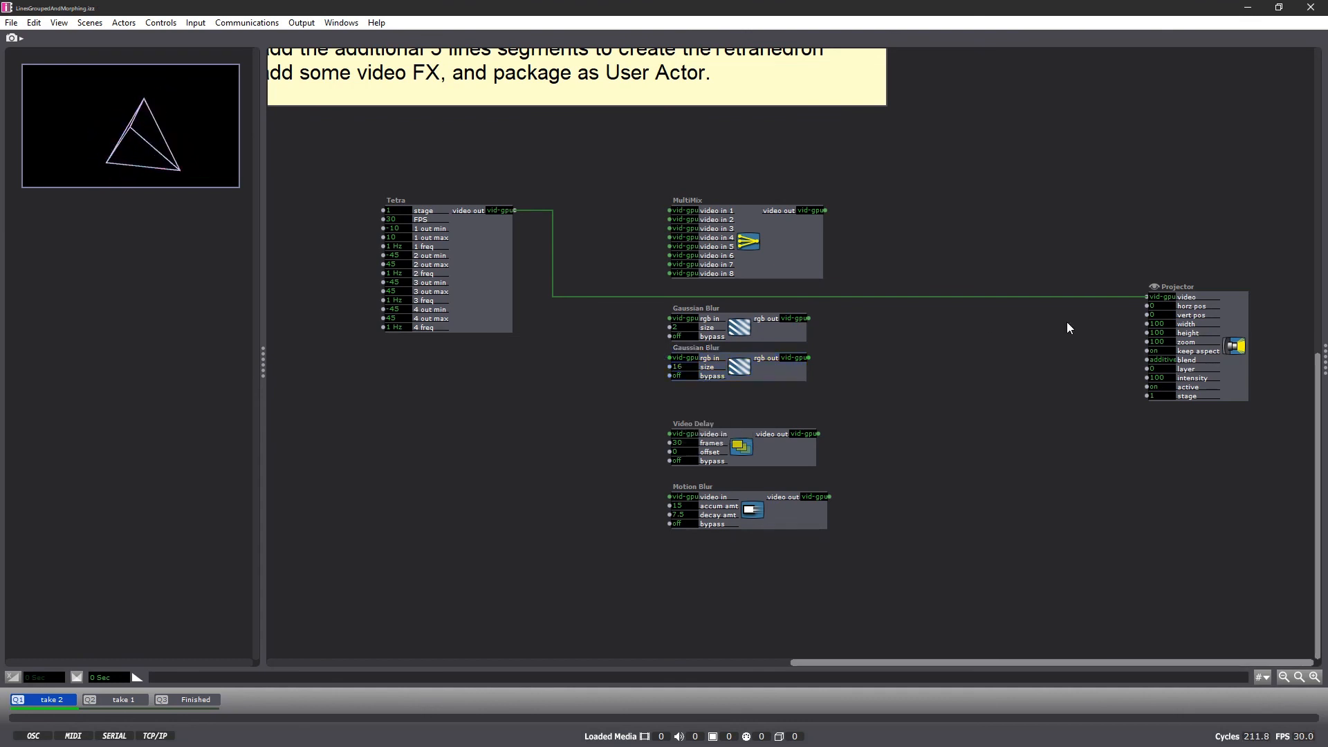
# Reroute Tetra's video out from the Projector to the rgb in of both Gaussian Blur actors.
pyautogui.moveTo(1147, 297); pyautogui.dragTo(669, 318)
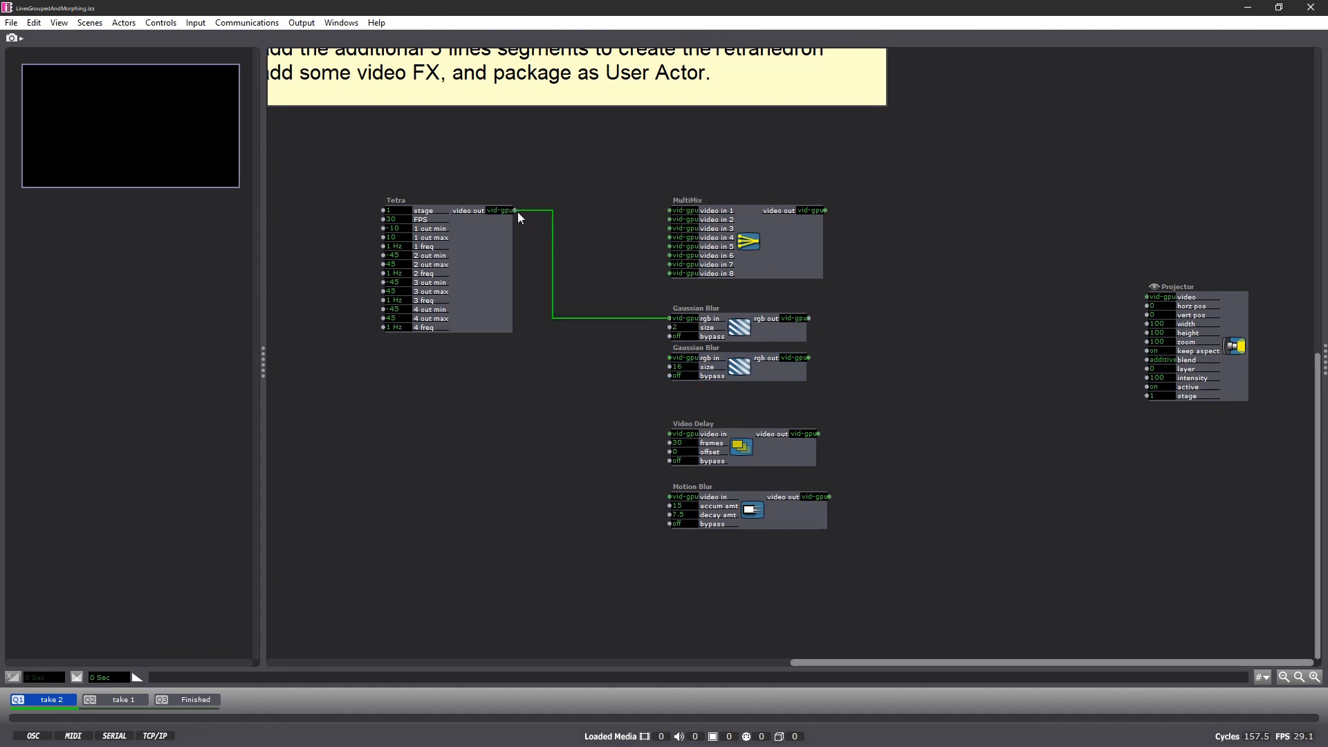
pyautogui.moveTo(516, 211); pyautogui.dragTo(670, 358)
pyautogui.press('Return')
# Link the upper Gaussian Blur's output to MultiMix video in 1, and the MultiMix video out to the Projector.
pyautogui.moveTo(706, 202); pyautogui.dragTo(671, 207)
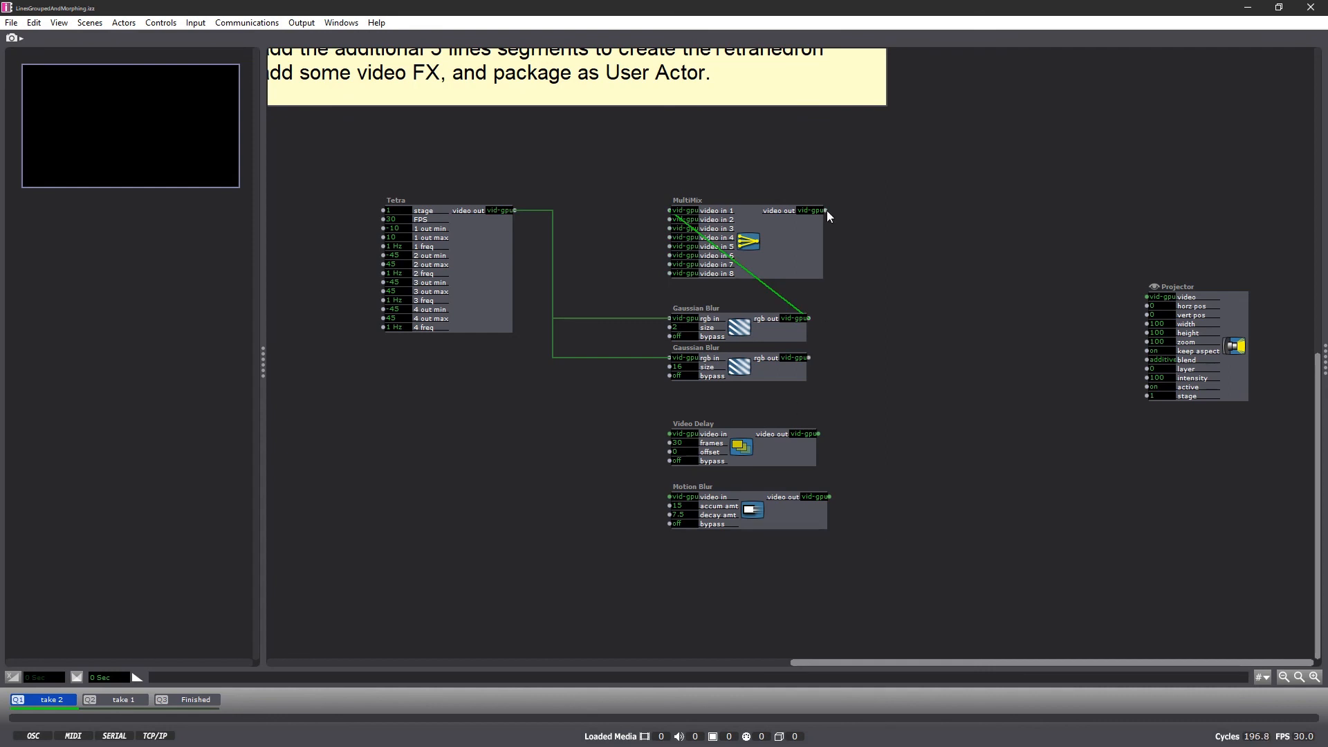
pyautogui.moveTo(826, 210); pyautogui.dragTo(1147, 297)
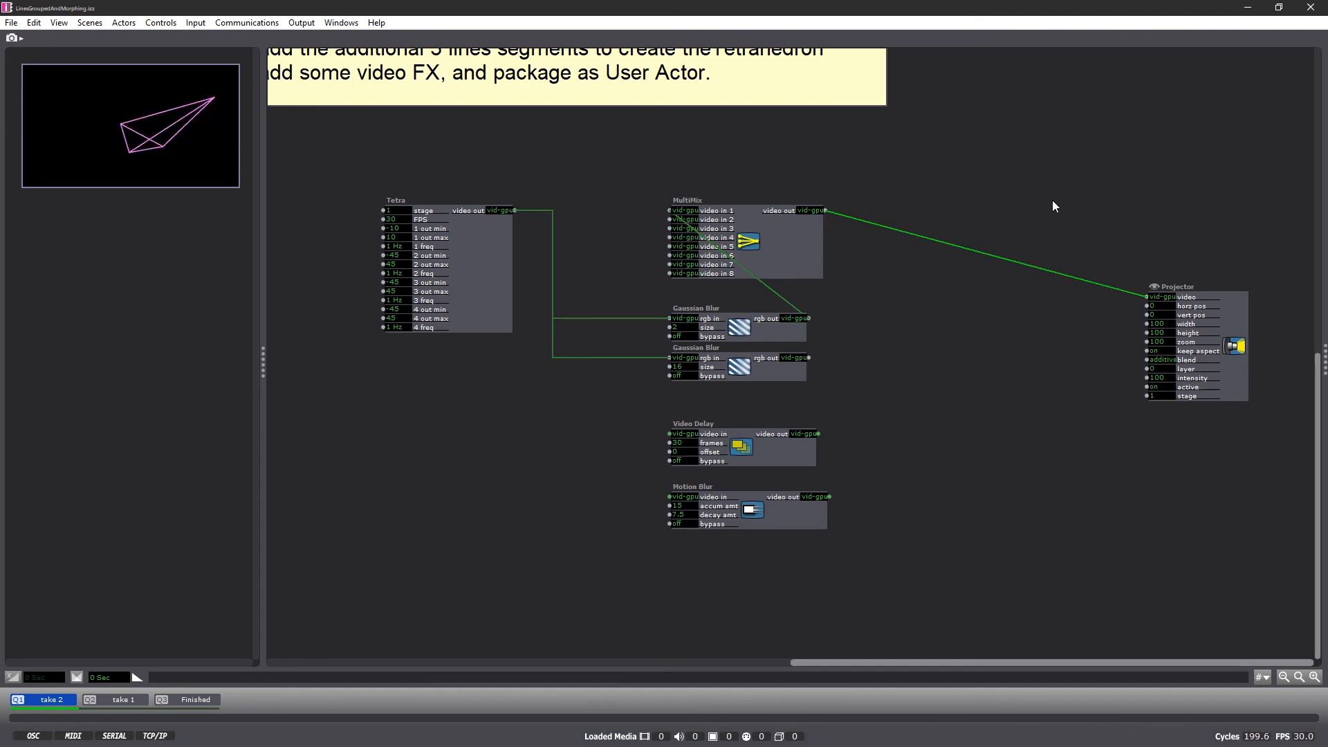
# Link the lower Gaussian Blur's output to MultiMix video in 2 and video in 3, and set its size to 32.
pyautogui.moveTo(808, 358); pyautogui.dragTo(667, 219)
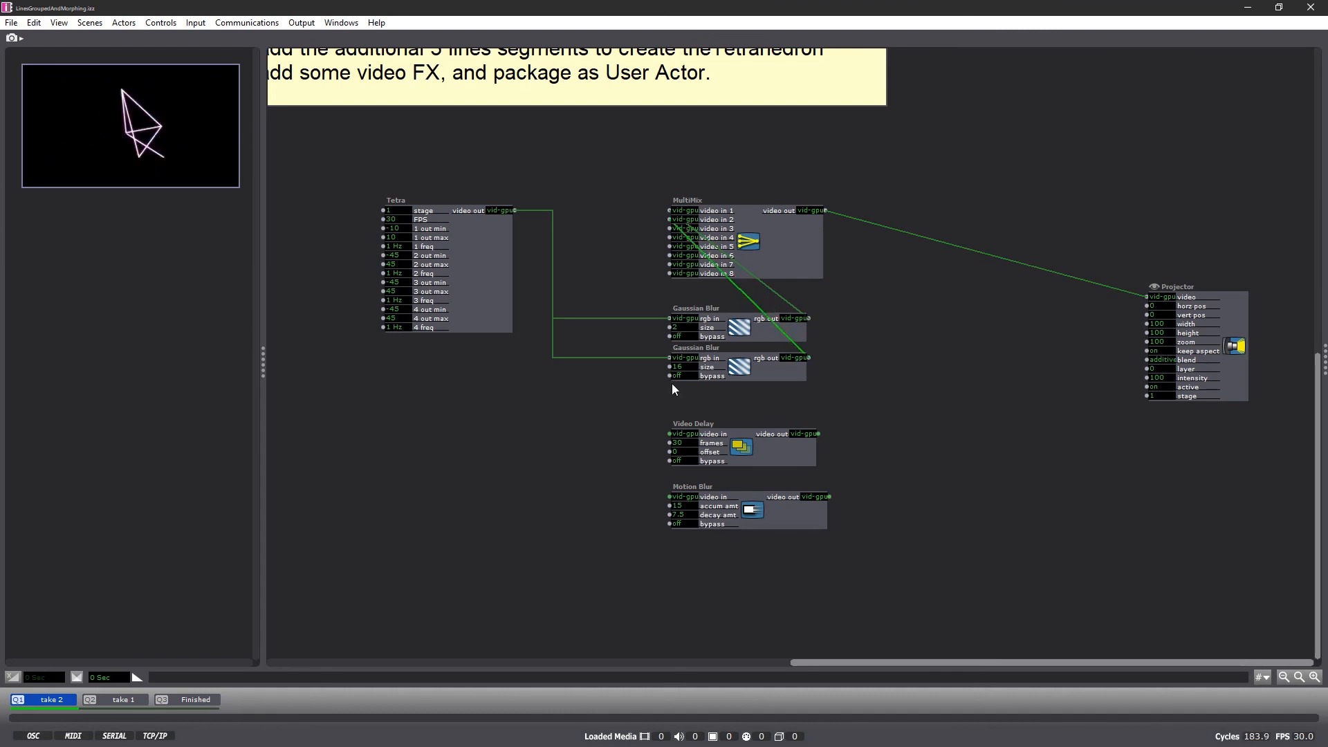
pyautogui.click(690, 376)
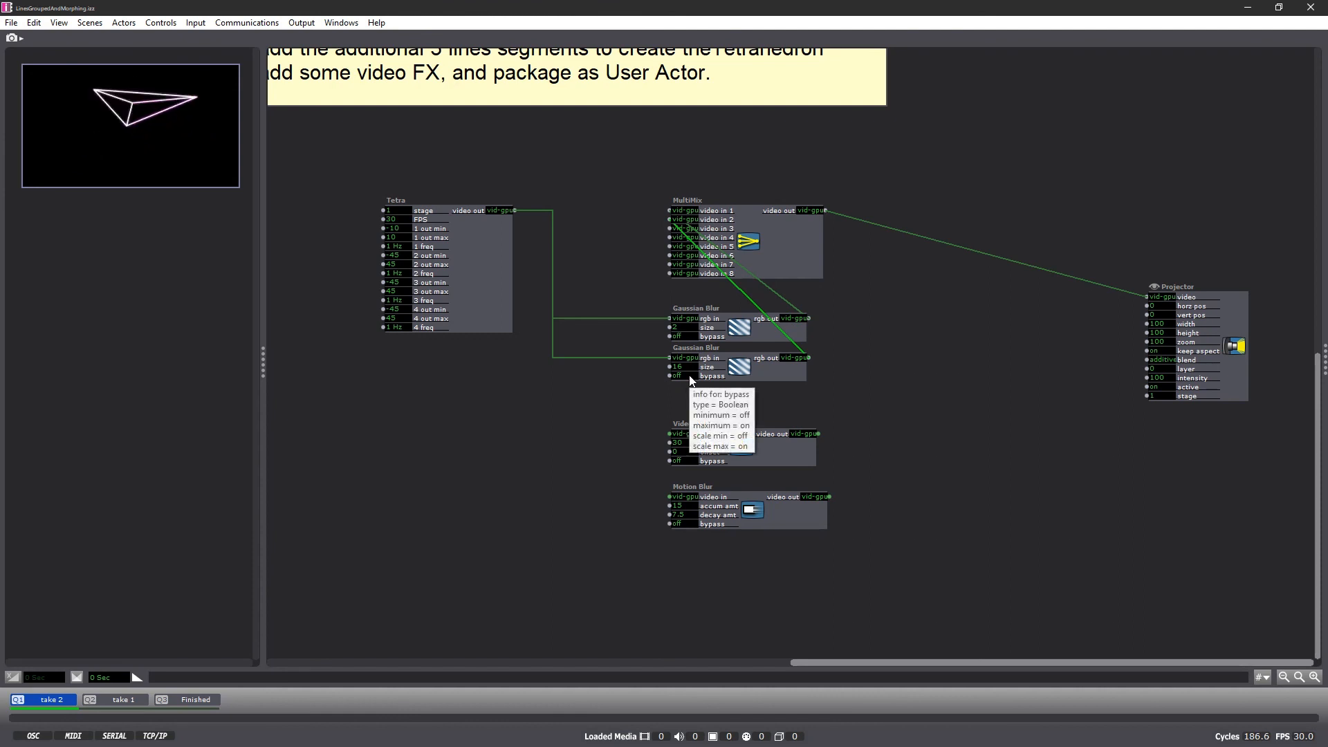
pyautogui.moveTo(810, 358); pyautogui.dragTo(670, 229)
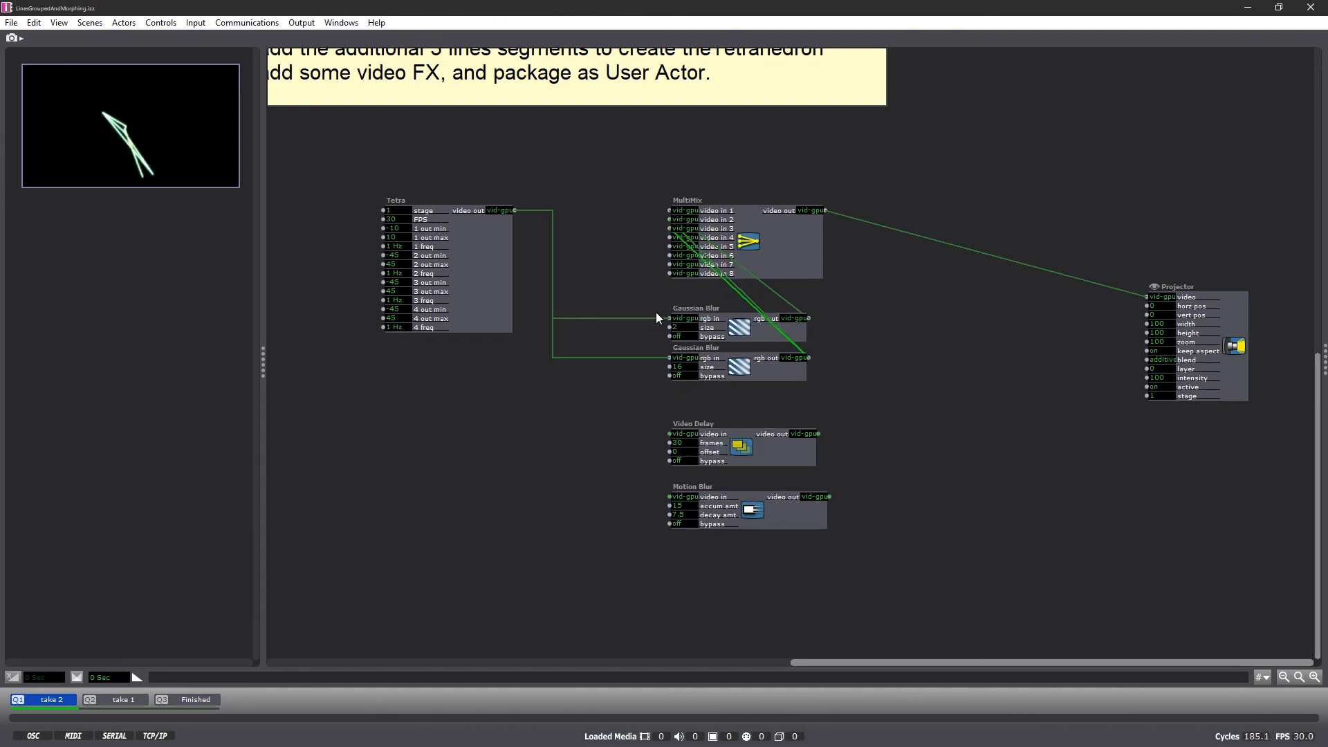
pyautogui.moveTo(685, 371); pyautogui.dragTo(685, 372)
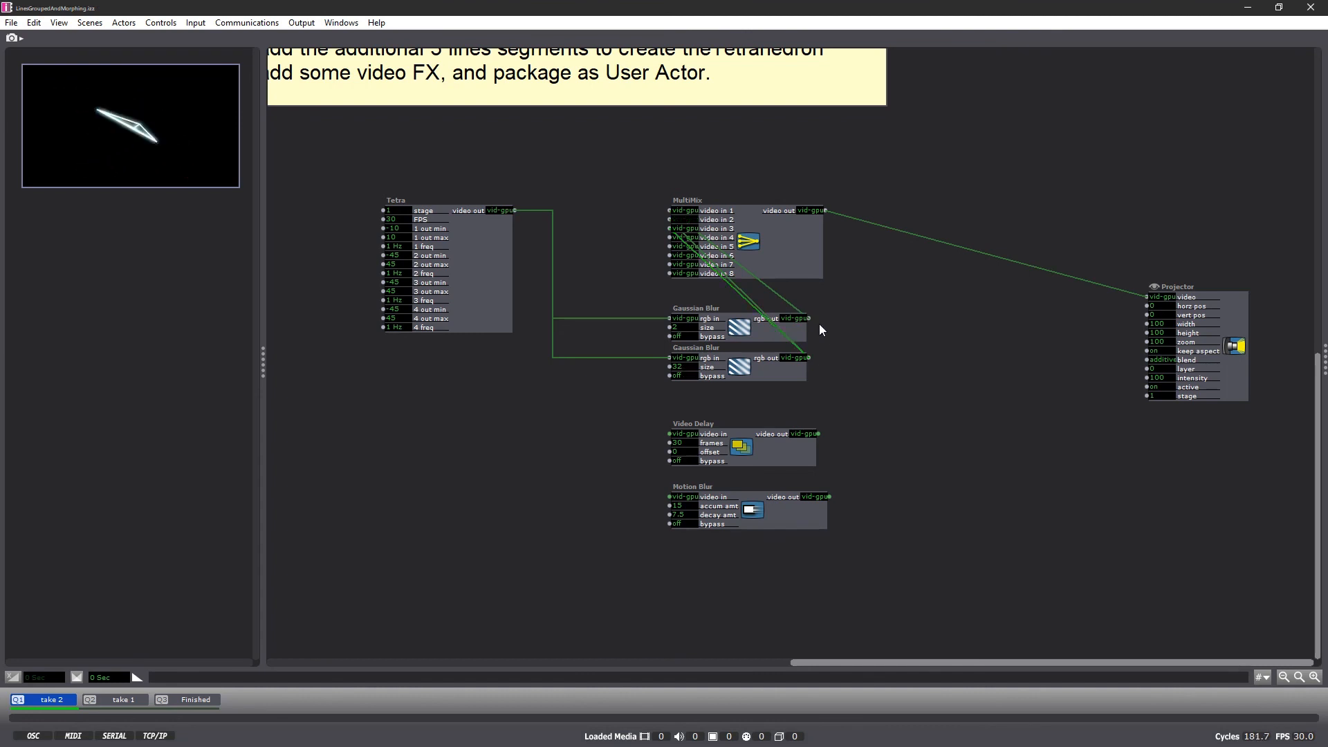
# Feed the upper Gaussian Blur's output into Video Delay, and link the delayed video to MultiMix video in 4 and video in 5.
pyautogui.moveTo(810, 318)
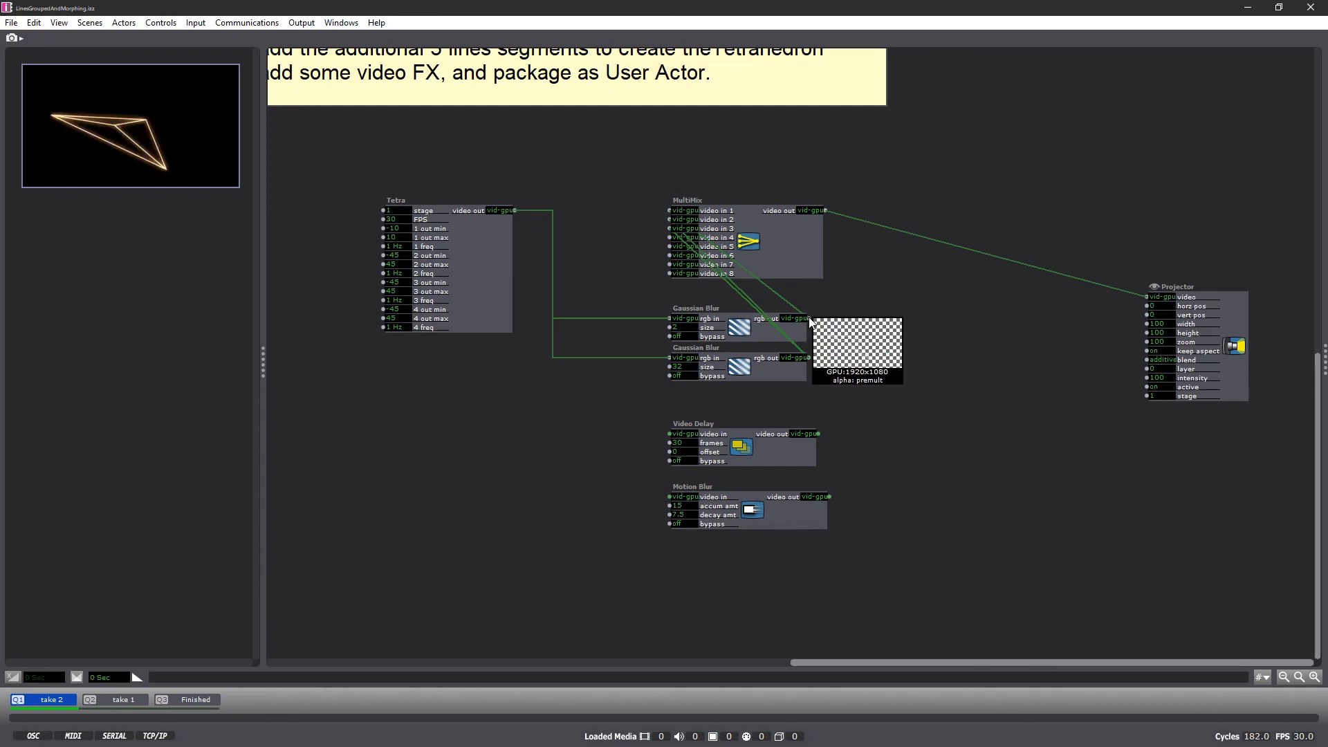
pyautogui.moveTo(810, 318); pyautogui.dragTo(670, 439)
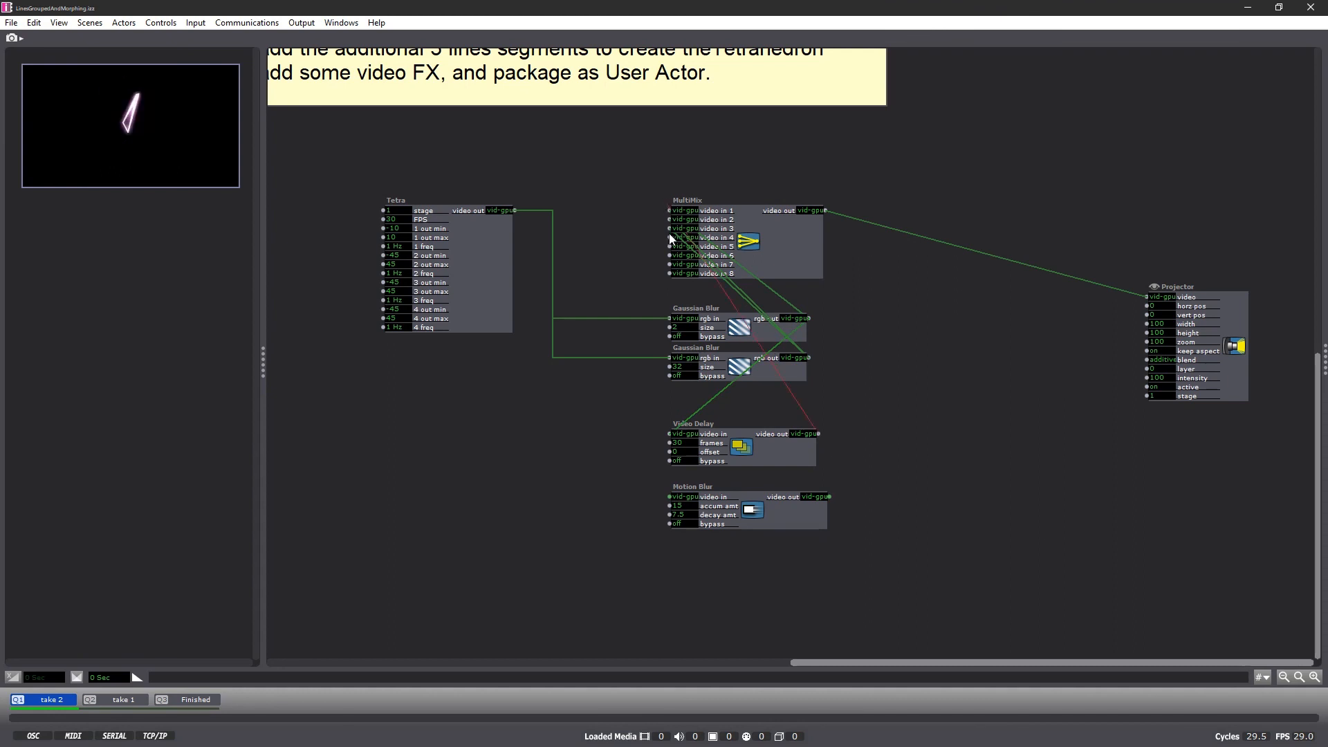
pyautogui.moveTo(674, 248)
pyautogui.mouseDown()
pyautogui.moveTo(670, 272)
pyautogui.moveTo(671, 248)
pyautogui.mouseUp()
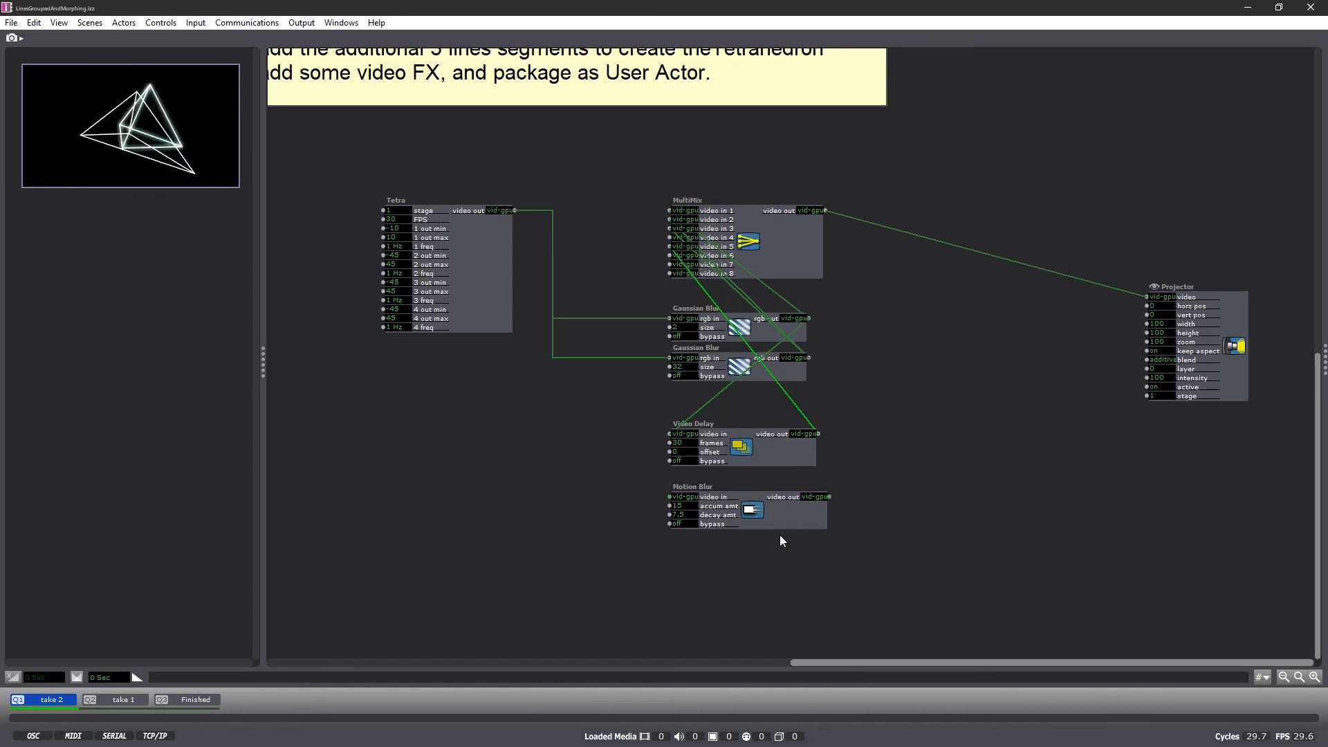
# Move Motion Blur lower, then duplicate Video Delay and place the copy between the original and Motion Blur.
pyautogui.moveTo(781, 512); pyautogui.dragTo(793, 566)
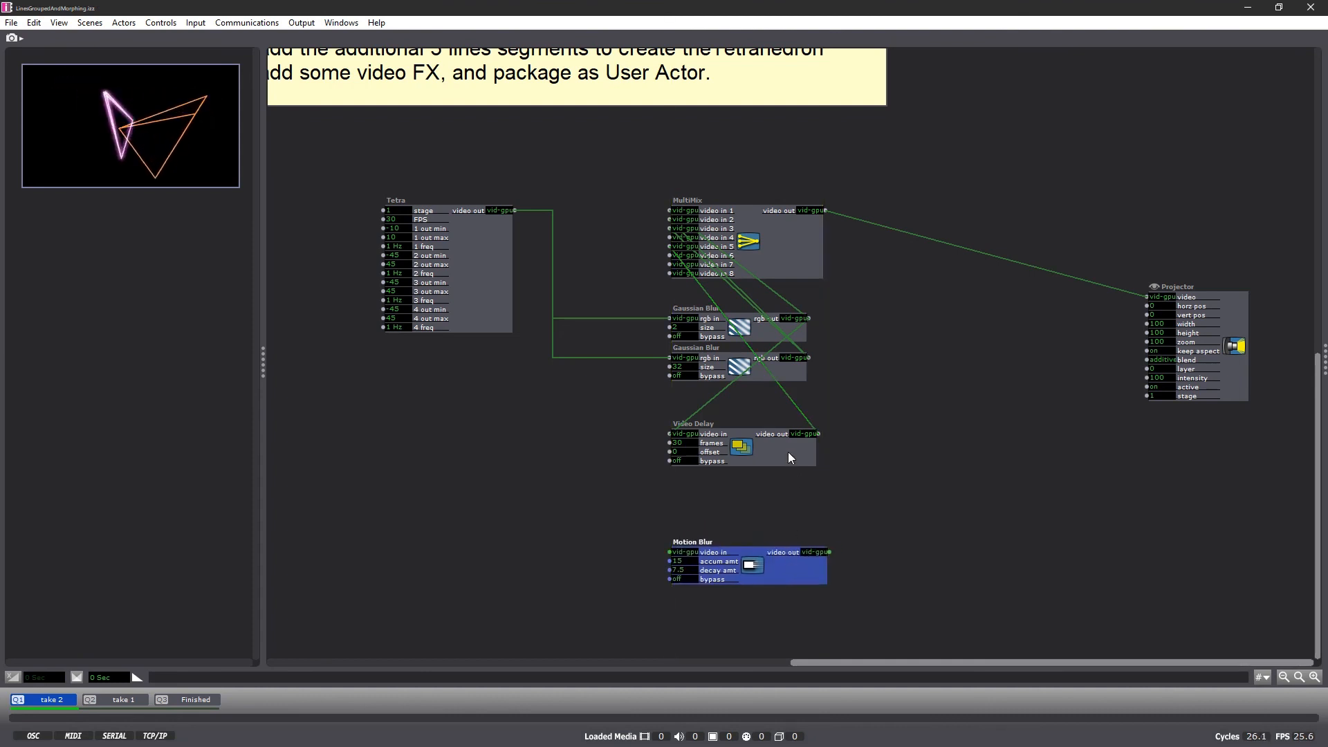
pyautogui.click(792, 458)
pyautogui.hotkey('ctrl', 'd')
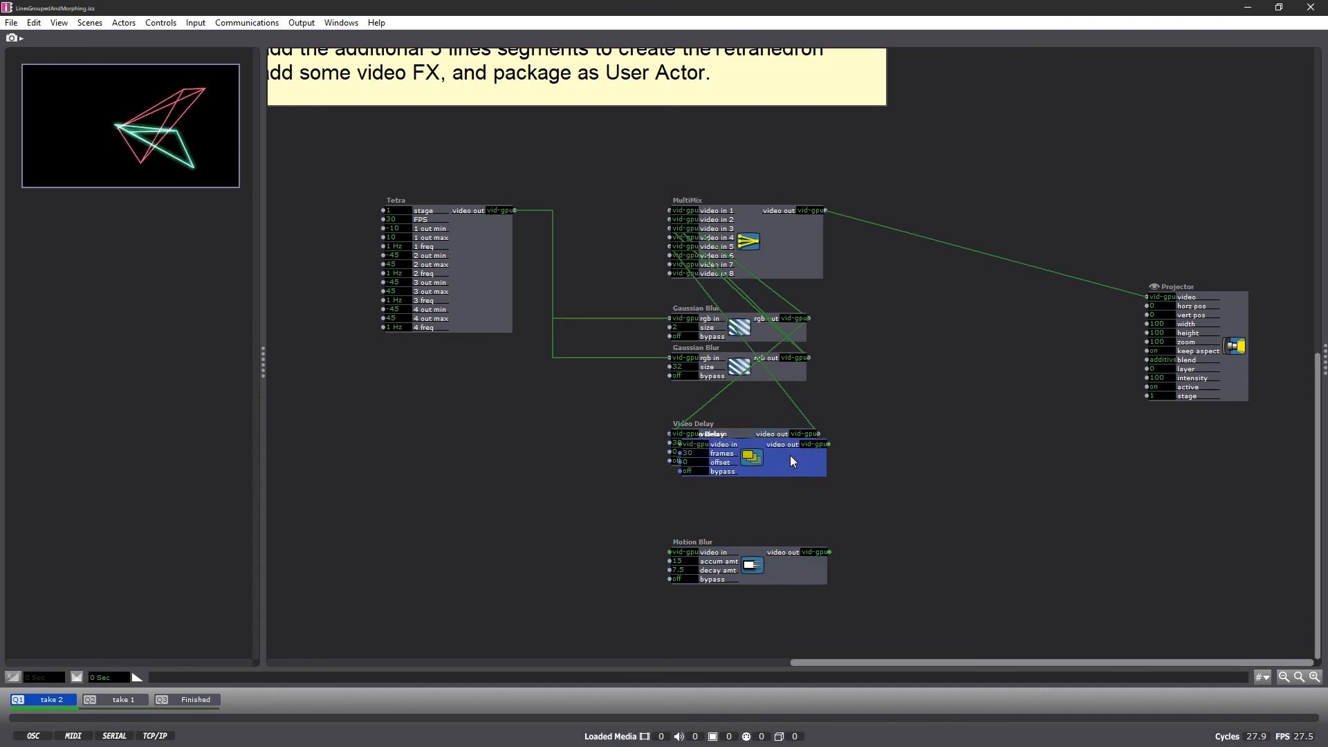
pyautogui.moveTo(780, 501); pyautogui.dragTo(778, 502)
# Chain the first Video Delay through its copy, set to 10 frames, into the Motion Blur video in.
pyautogui.moveTo(820, 433); pyautogui.dragTo(670, 489)
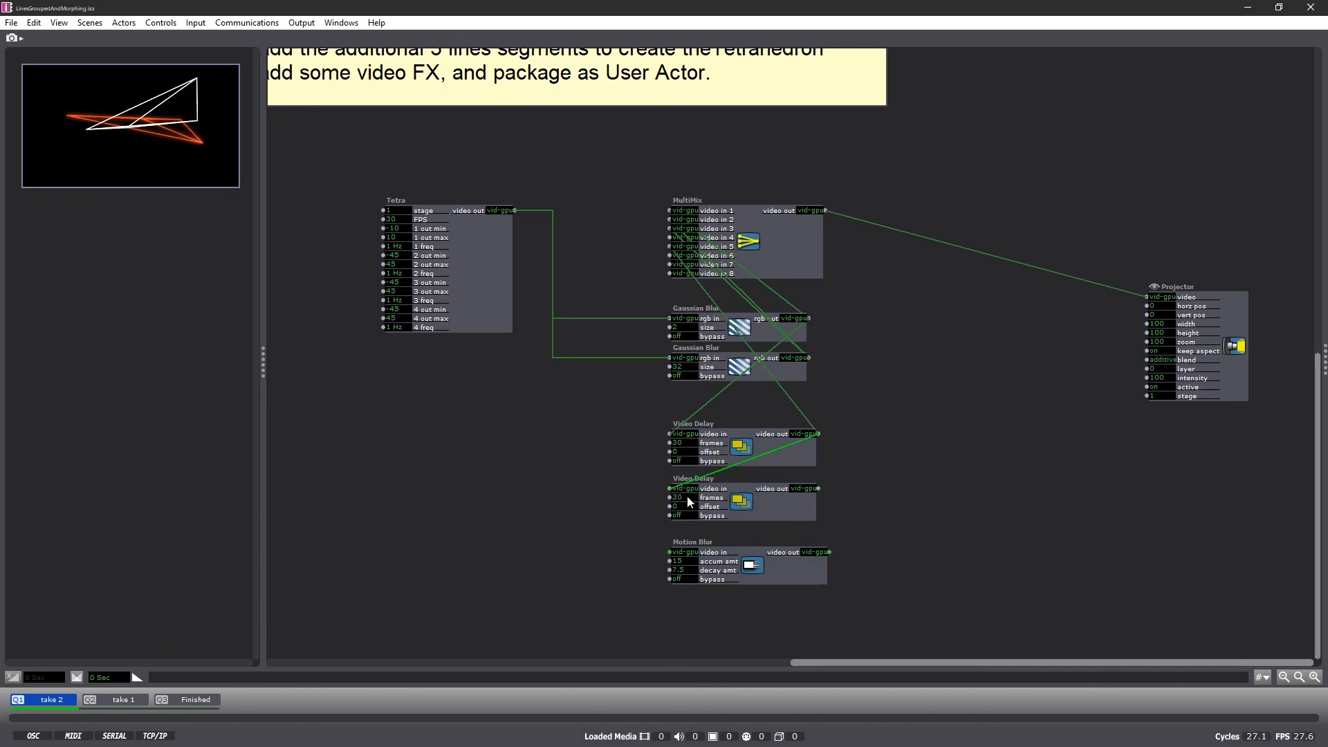
pyautogui.click(819, 488)
pyautogui.moveTo(819, 488); pyautogui.dragTo(670, 551)
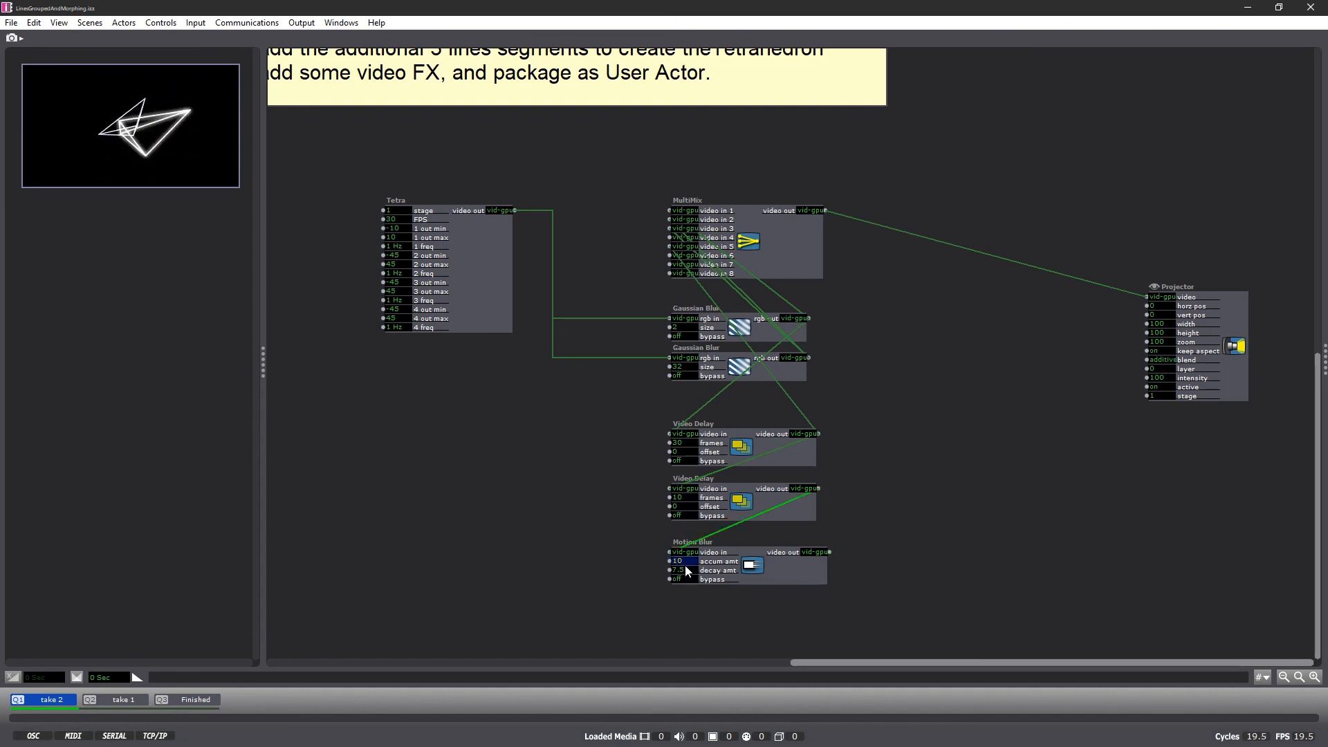
# Set Motion Blur's accum amt to 10 and decay amt to 8, and link its output to MultiMix video in 6.
pyautogui.write('8')
pyautogui.press('Return')
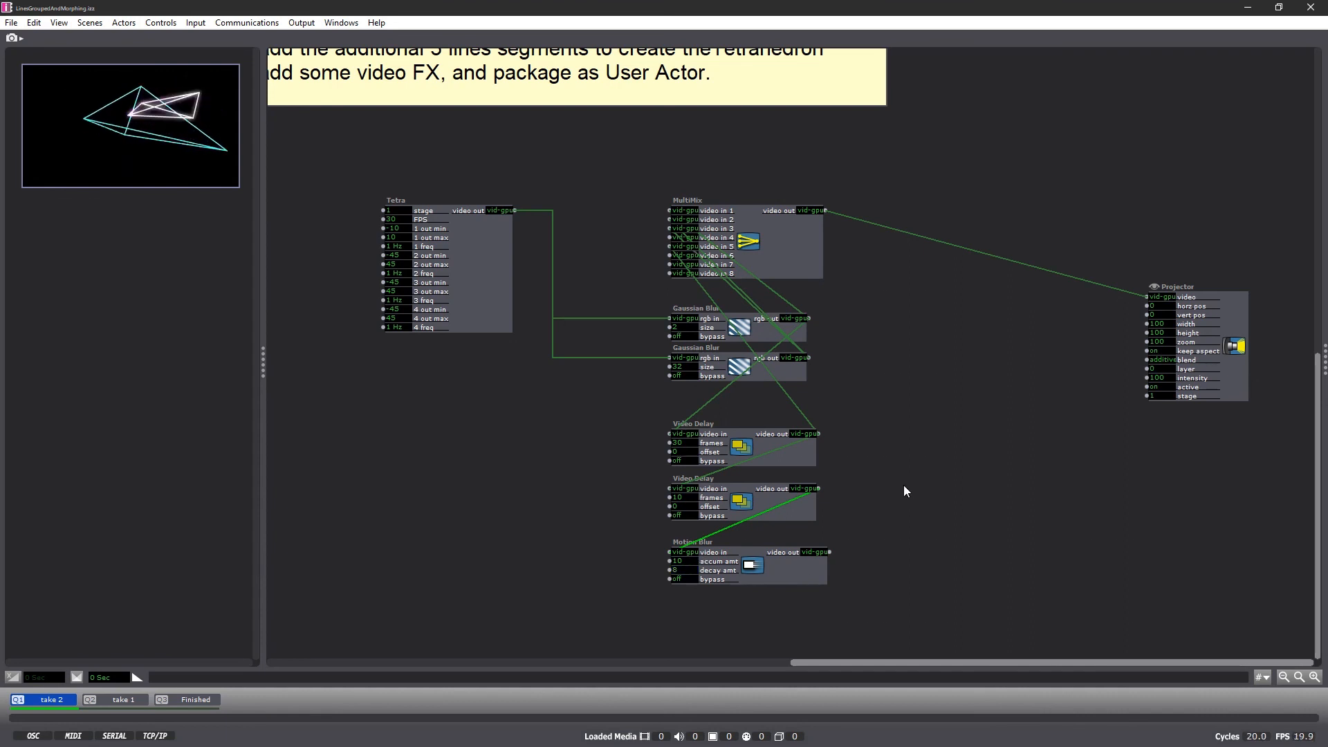
pyautogui.moveTo(830, 551); pyautogui.dragTo(668, 255)
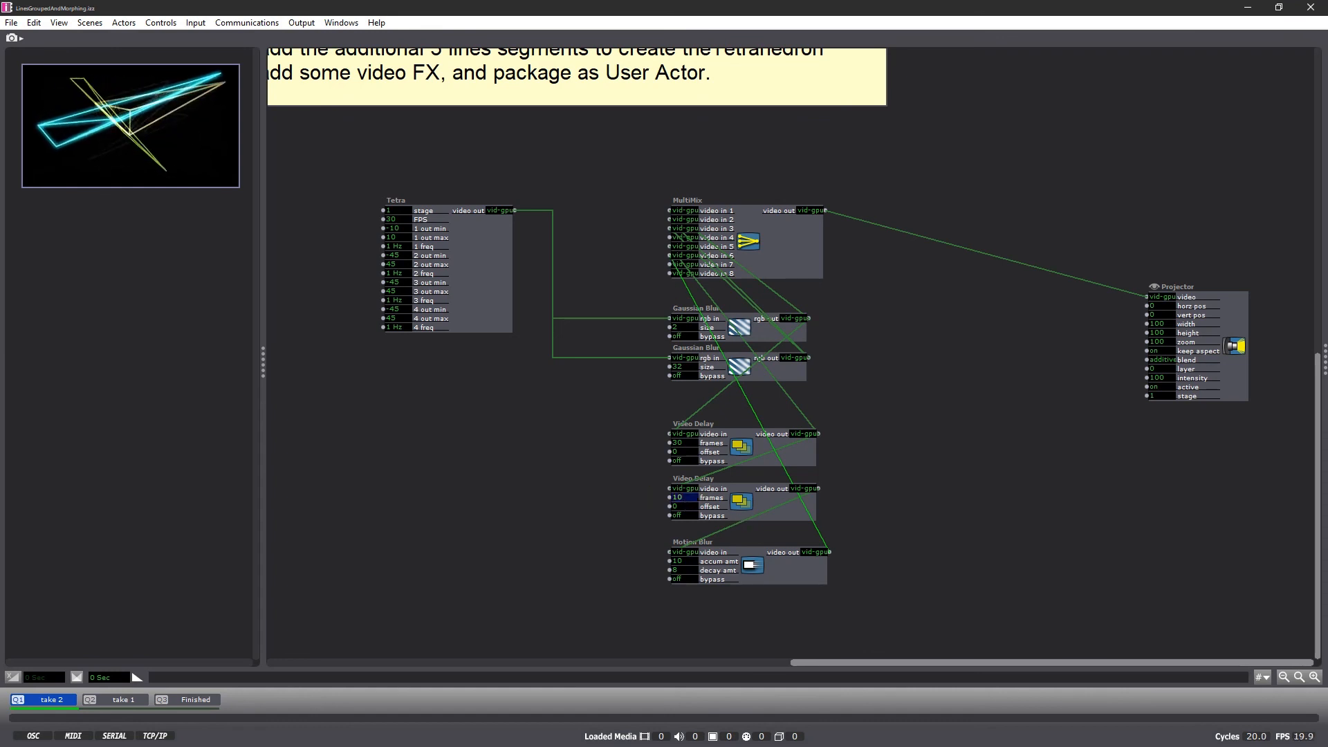
# Try 20 frames on the second Video Delay before returning it to 10, and set Motion Blur's accum amt to 15.
pyautogui.press('Return')
pyautogui.click(685, 501)
pyautogui.write('10')
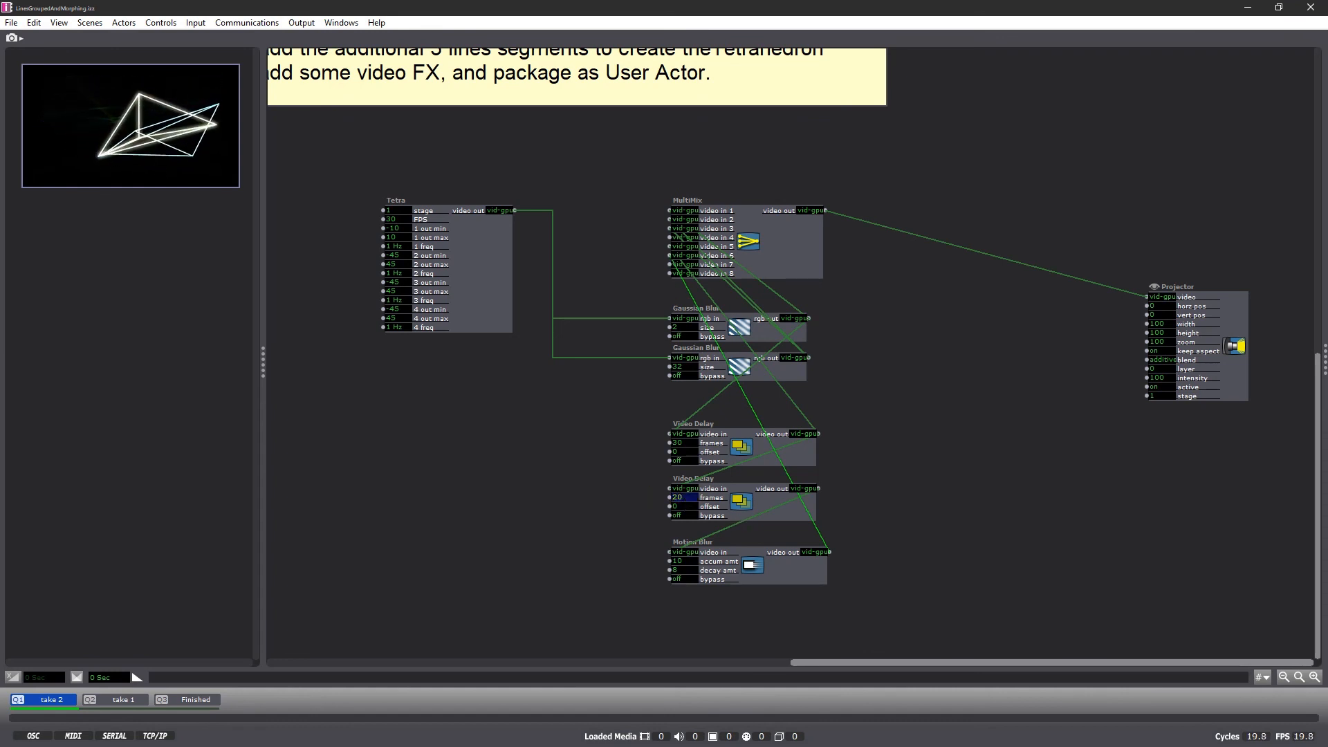
pyautogui.press('Return')
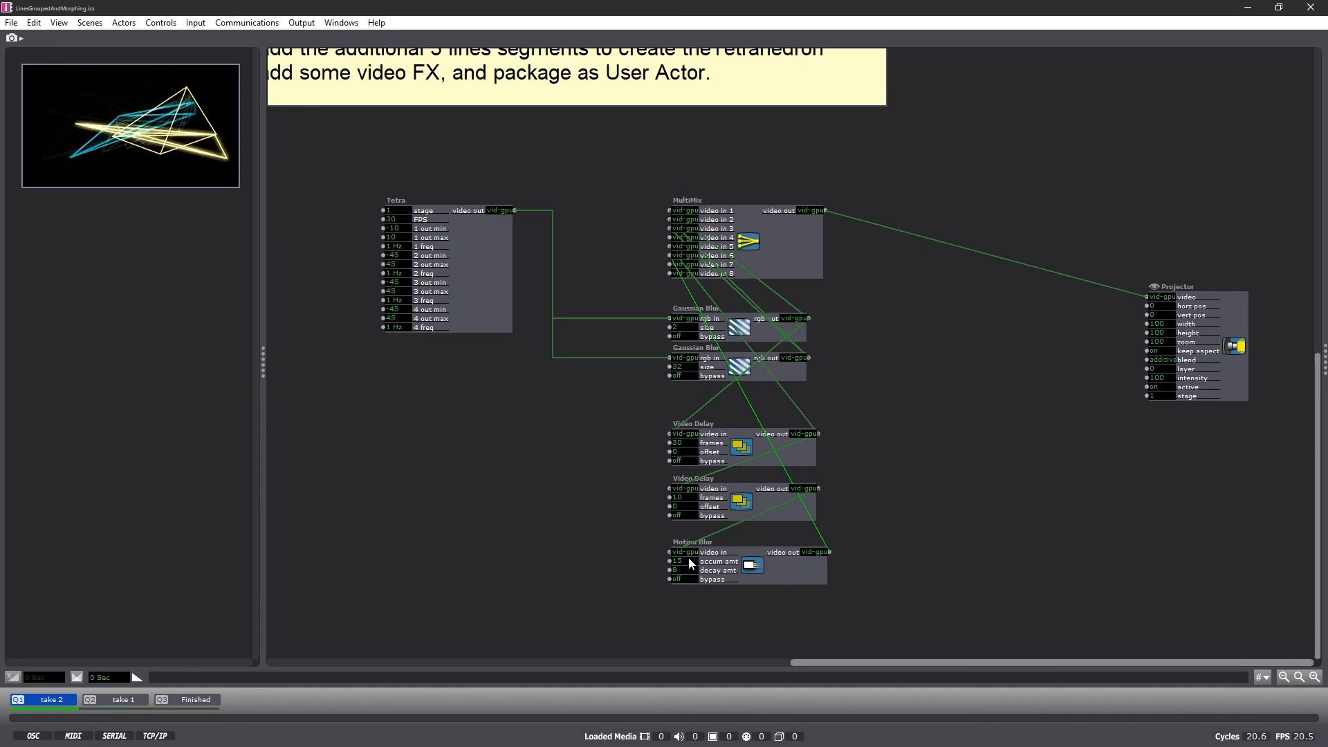
# Delete the second Video Delay, link the remaining Video Delay's output to Motion Blur's video in, and move Motion Blur up beneath it.
pyautogui.click(789, 512)
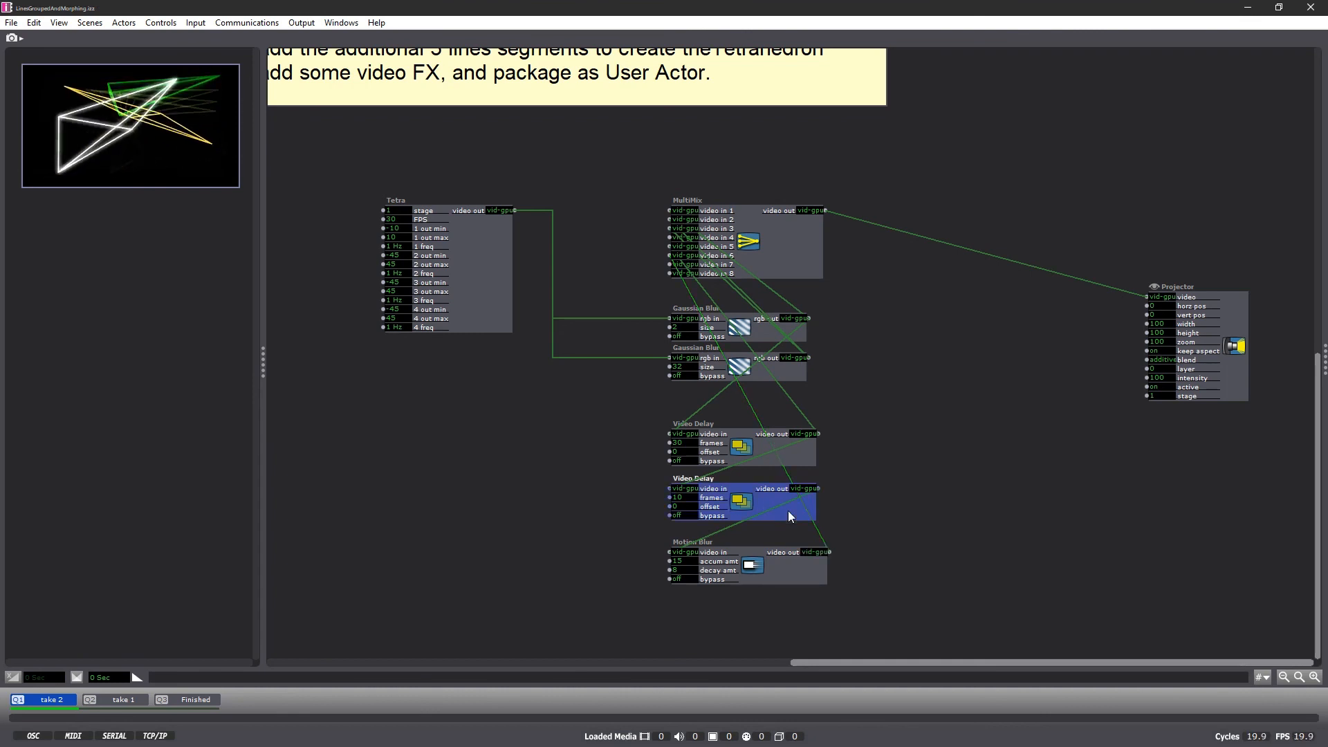
pyautogui.press('Delete')
pyautogui.moveTo(808, 422); pyautogui.dragTo(821, 434)
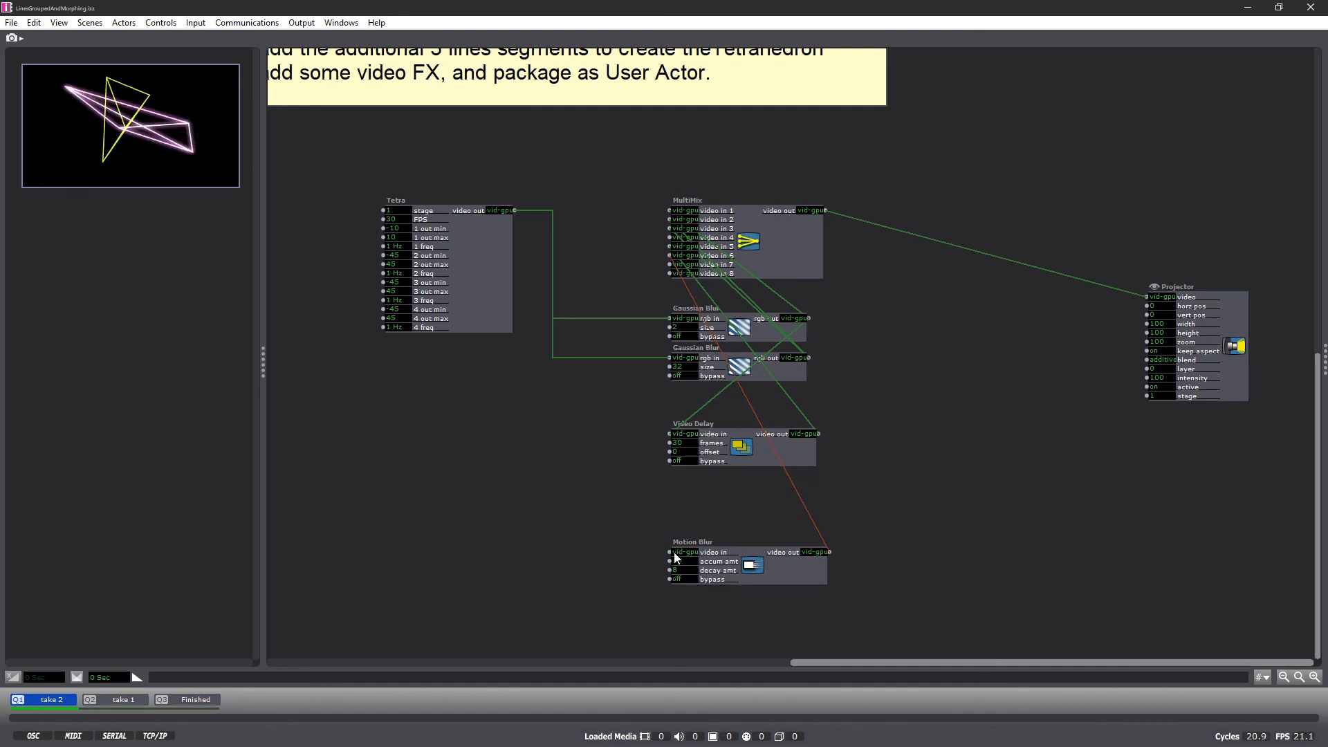
pyautogui.moveTo(674, 557); pyautogui.dragTo(670, 552)
pyautogui.moveTo(768, 566); pyautogui.dragTo(768, 512)
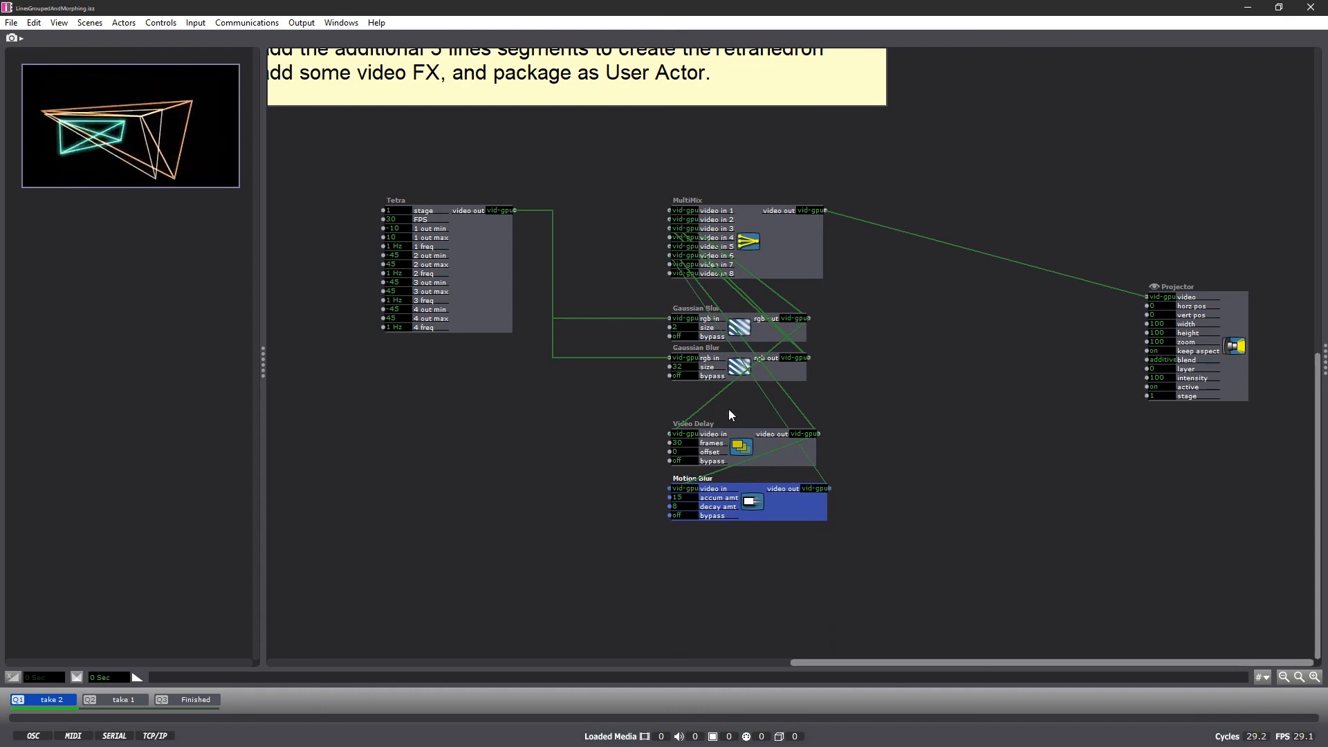
# Replace the Gaussian Blur link feeding Video Delay with a direct link from Tetra's video out to Video Delay's video in.
pyautogui.click(712, 399)
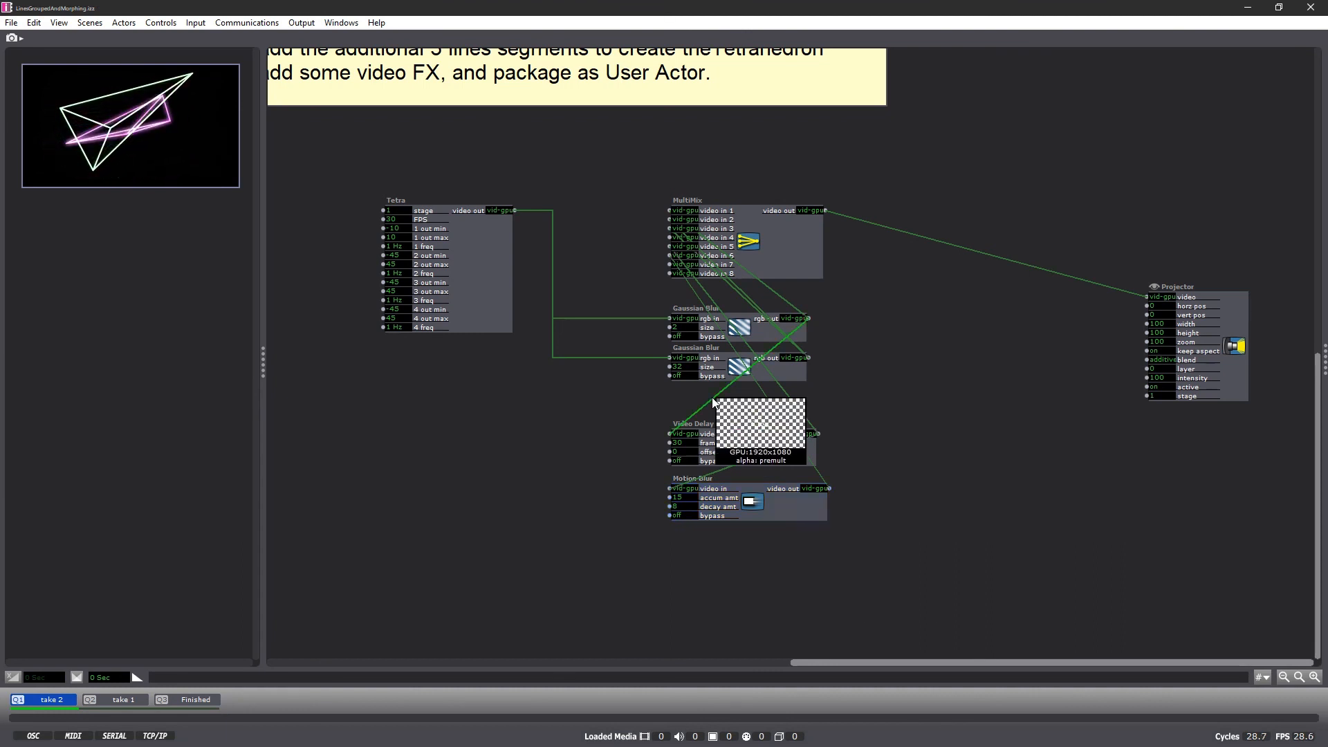
pyautogui.press('Delete')
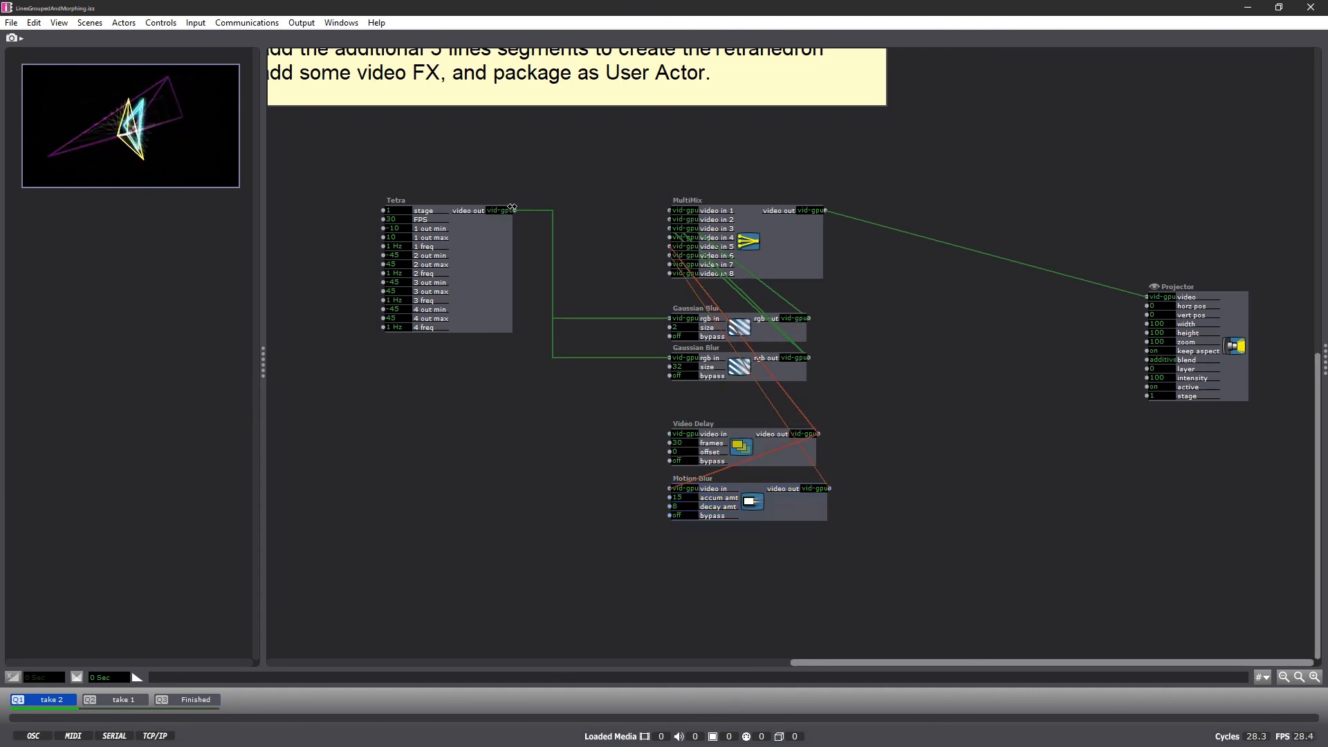
pyautogui.moveTo(515, 210); pyautogui.dragTo(669, 435)
pyautogui.click(617, 462)
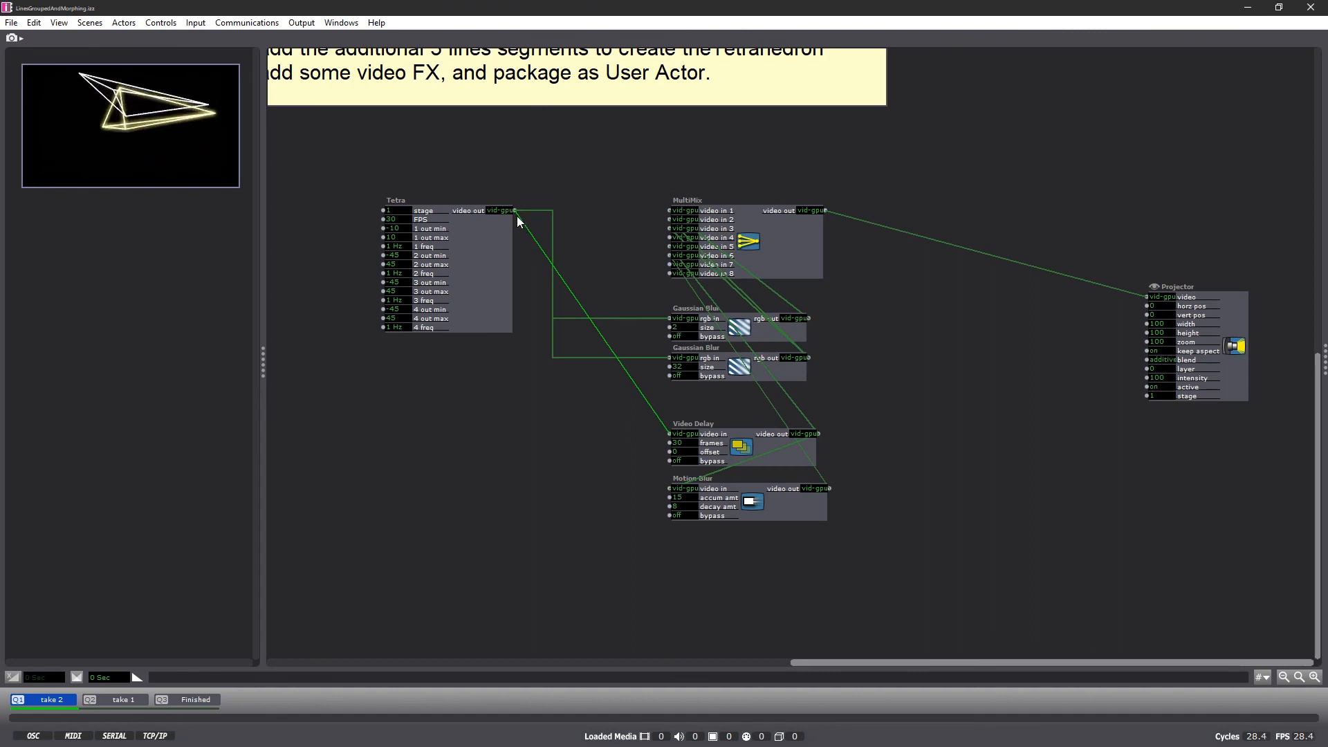
# Link Tetra's video out to MultiMix video in 8, and move the Projector up level with MultiMix.
pyautogui.moveTo(515, 210); pyautogui.dragTo(670, 275)
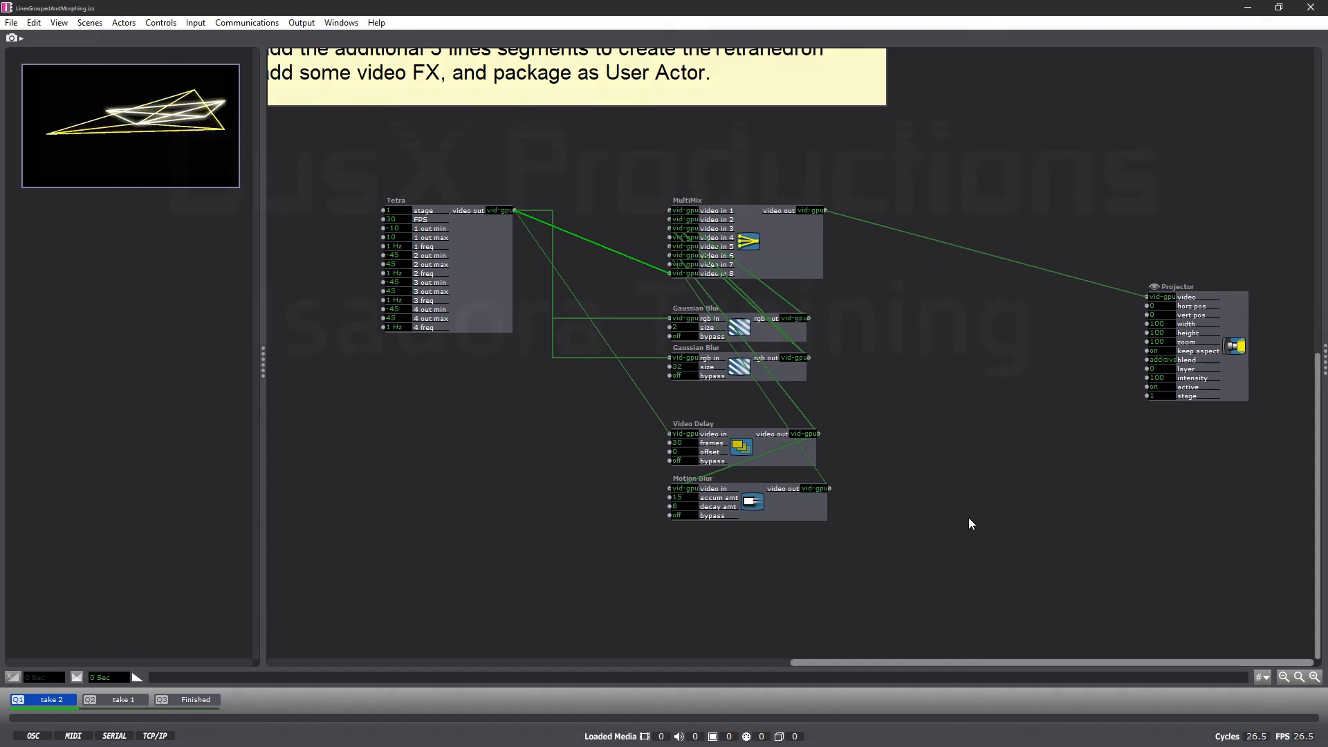
pyautogui.moveTo(1235, 323); pyautogui.dragTo(1222, 238)
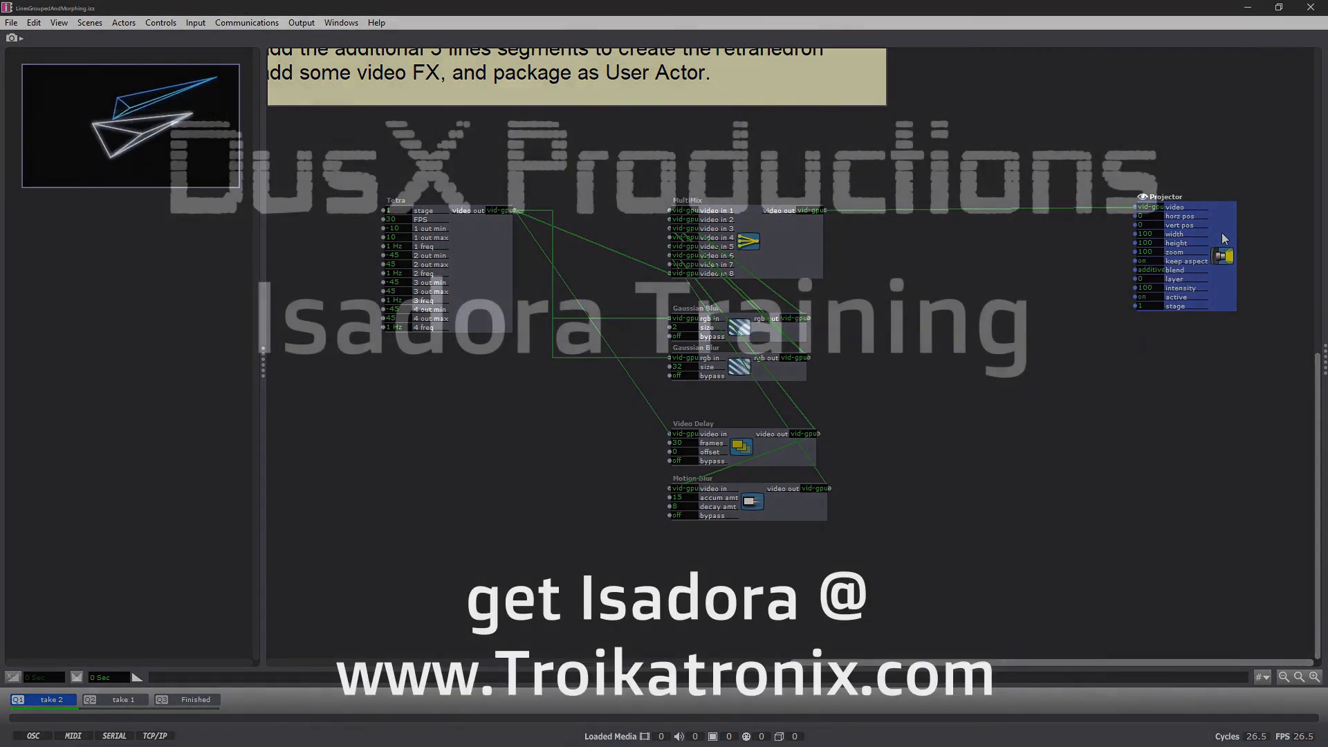